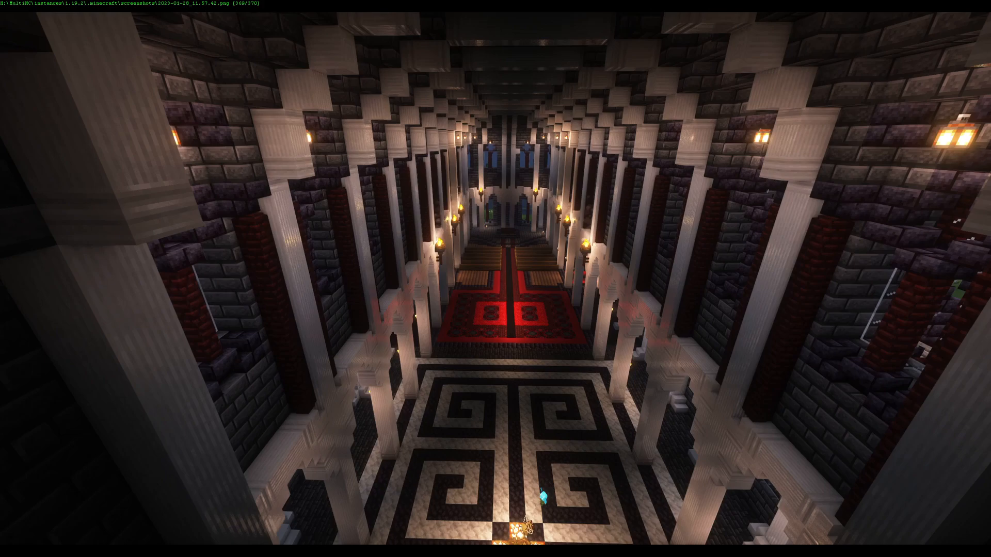
- Leave the full-screen screenshot, minimize the image viewer and return to the Discovery project in Mine-imator
double_click(811, 412)
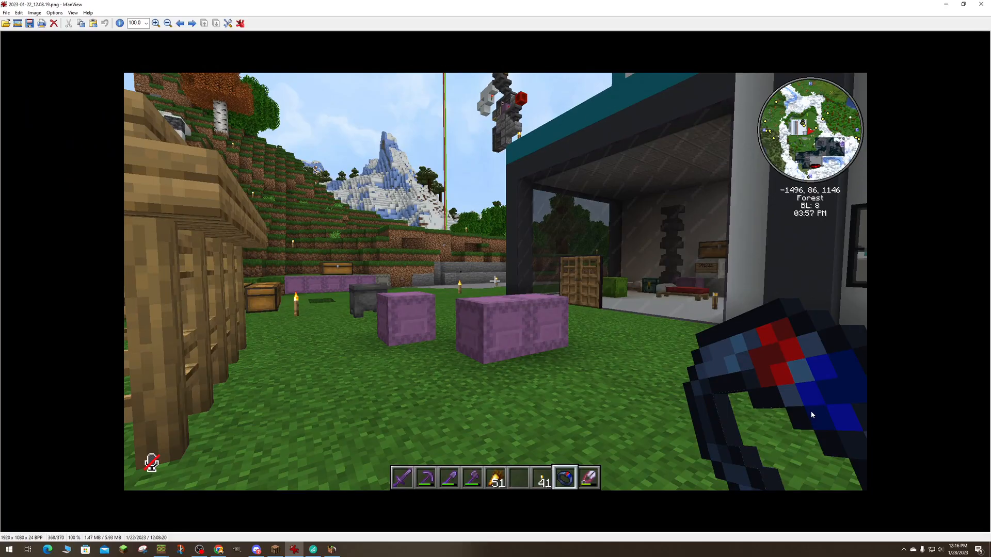
left_click(946, 6)
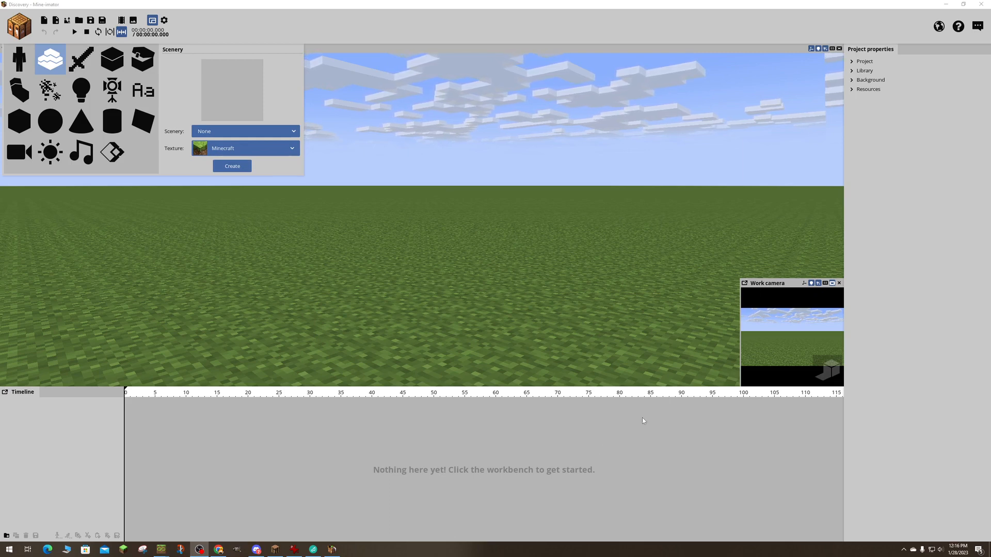
left_click(908, 474)
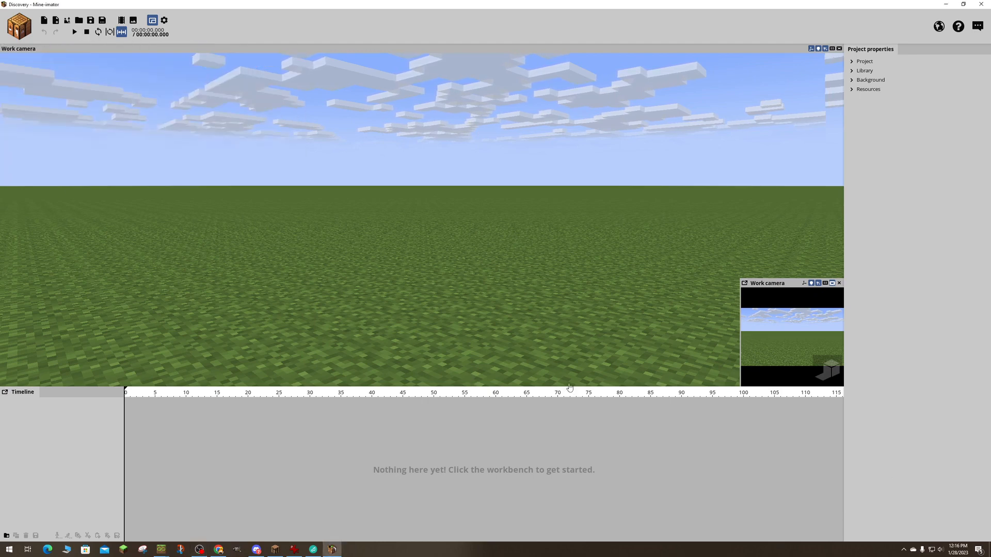
left_click(478, 430)
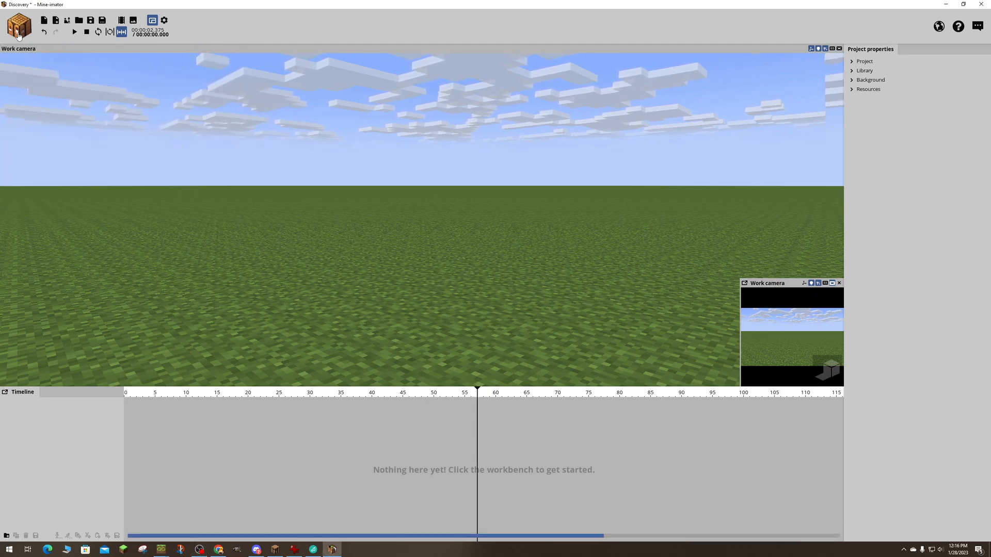
- Choose the Scenery object type in the workbench and start importing its scenery from a Minecraft world
left_click(18, 35)
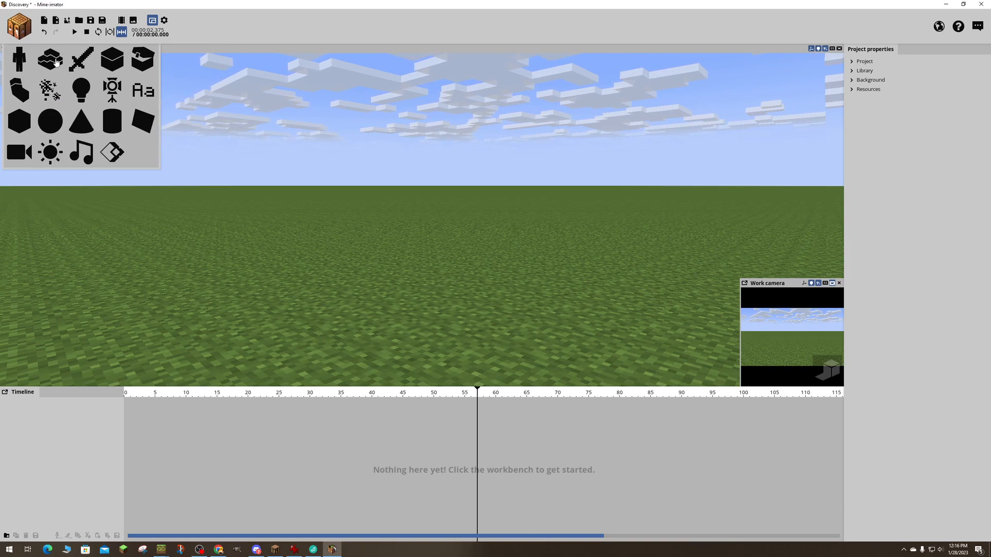
left_click(65, 71)
left_click(257, 133)
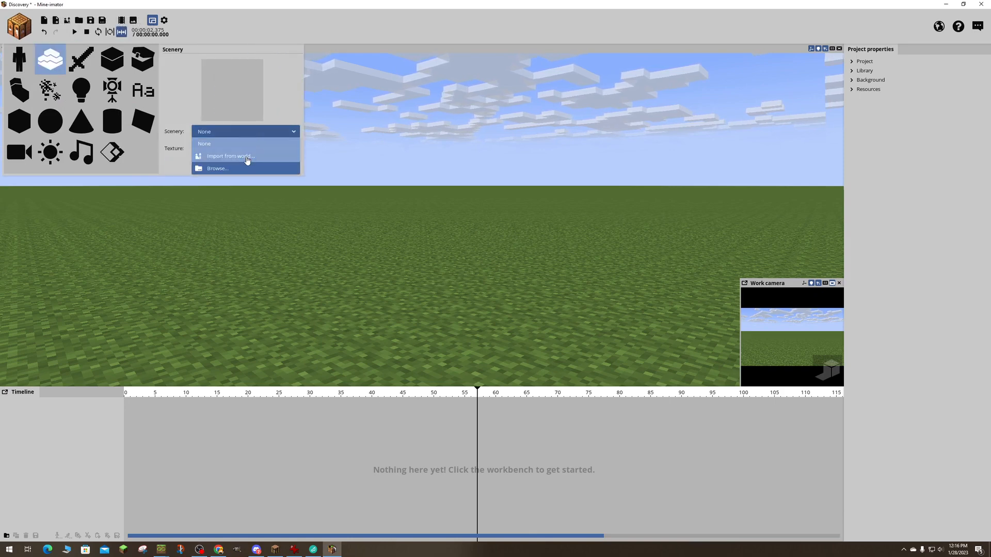
left_click(247, 160)
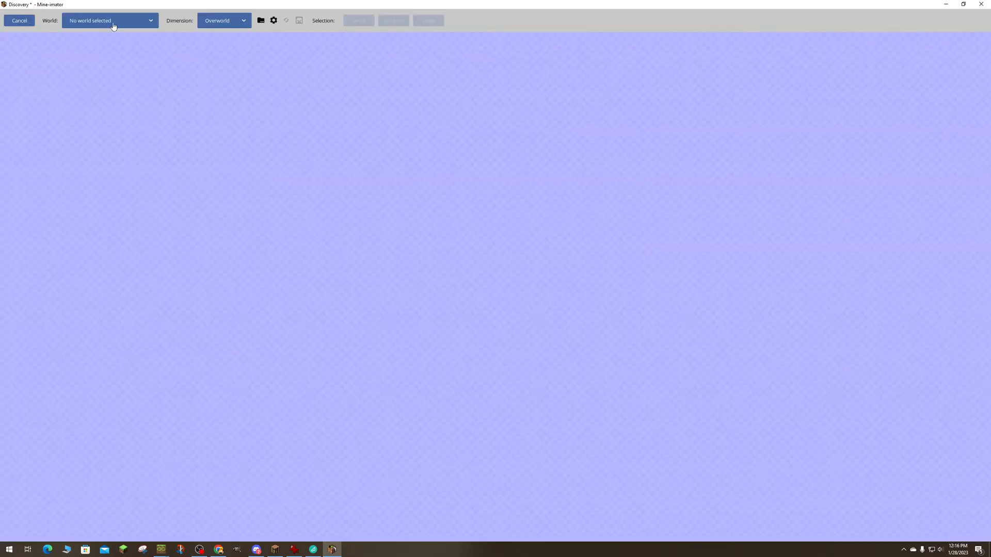
- Browse for a world on the JediTwo (H:) drive, down to MultiMC\instances\1.19.2\.minecraft
left_click(260, 21)
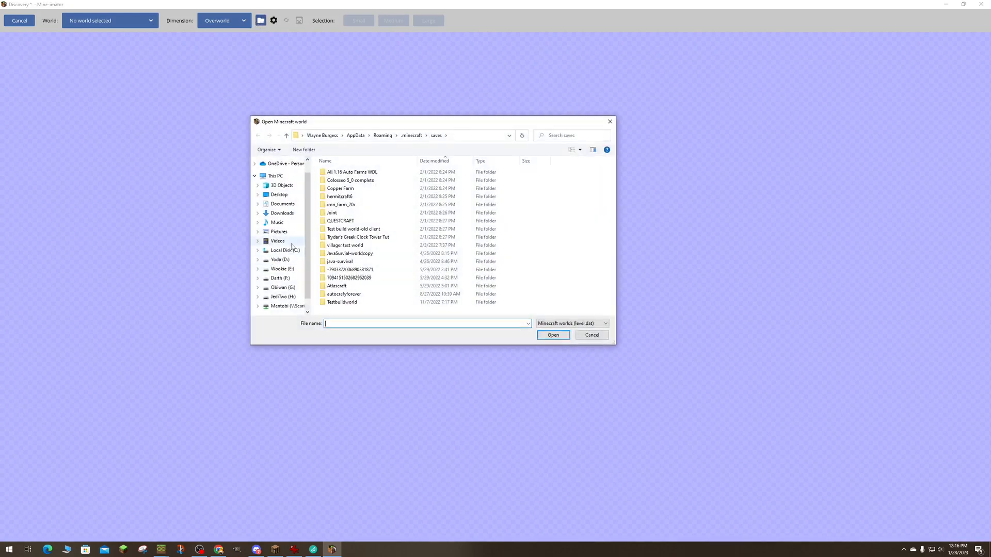
left_click(282, 297)
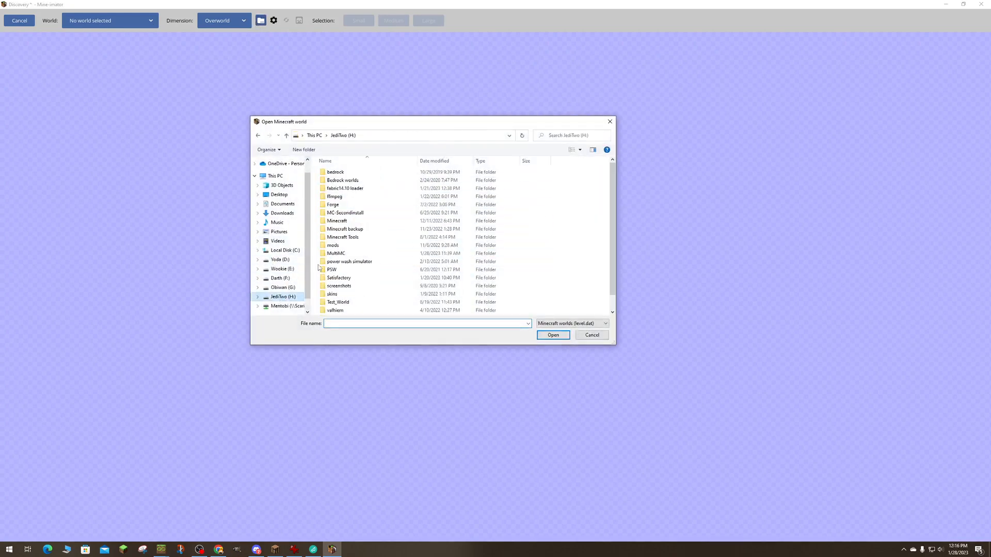
double_click(361, 253)
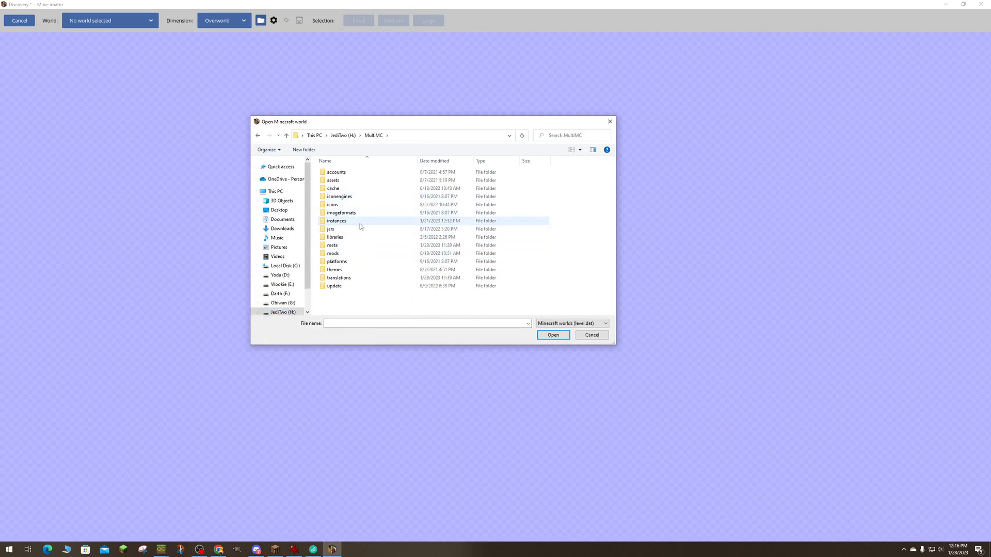
double_click(360, 221)
double_click(359, 247)
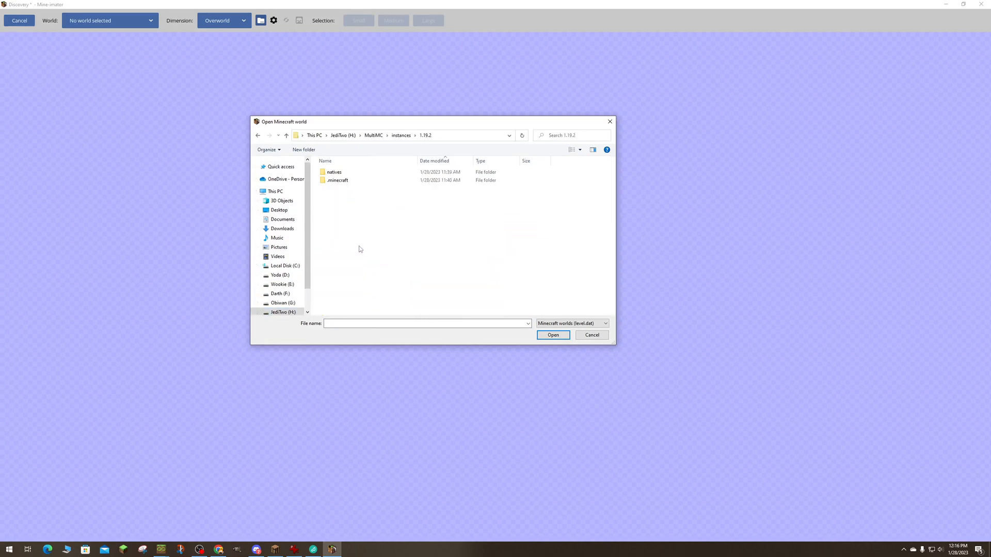
double_click(338, 181)
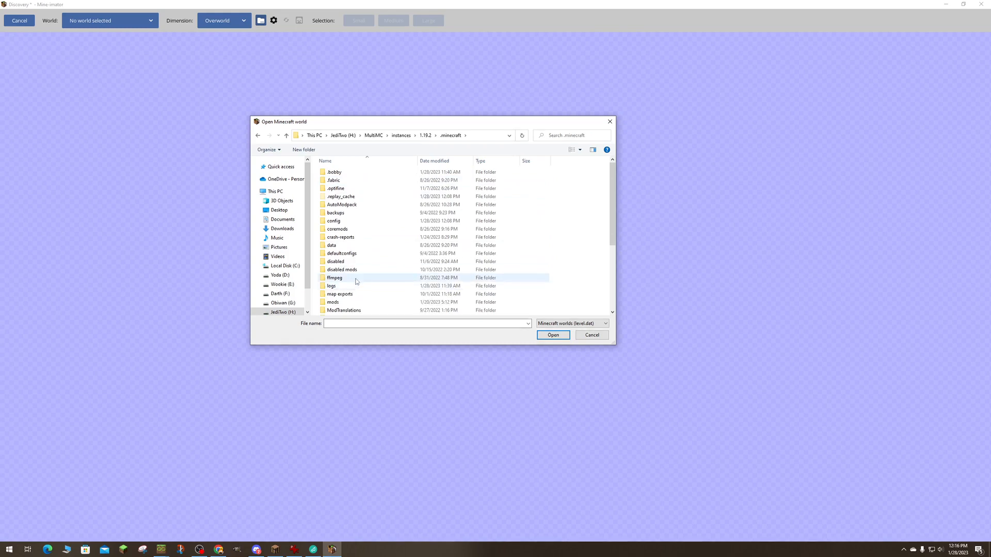
- Open level.dat from the Autocraft Season 3 folder inside saves
scroll(355, 283, "down", 4)
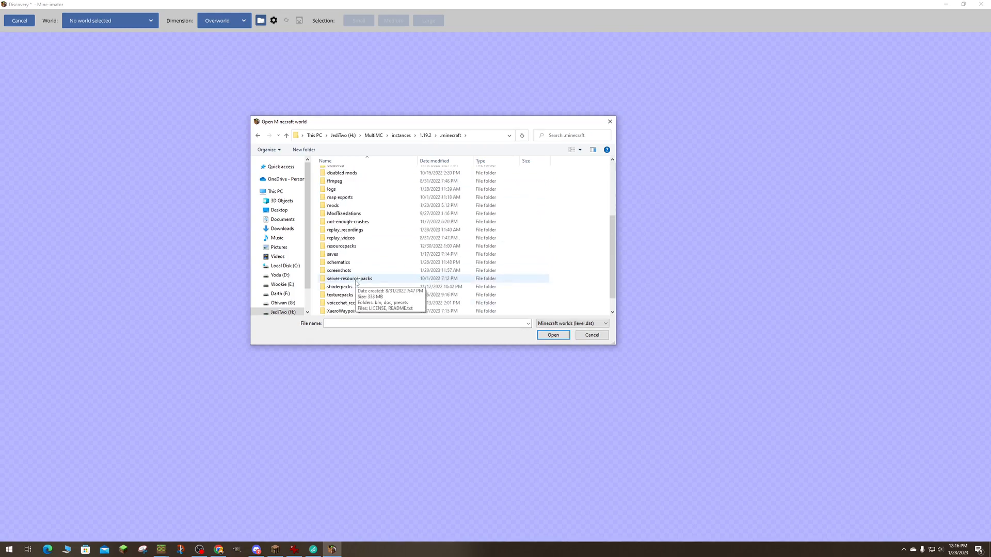
double_click(333, 238)
left_click(346, 173)
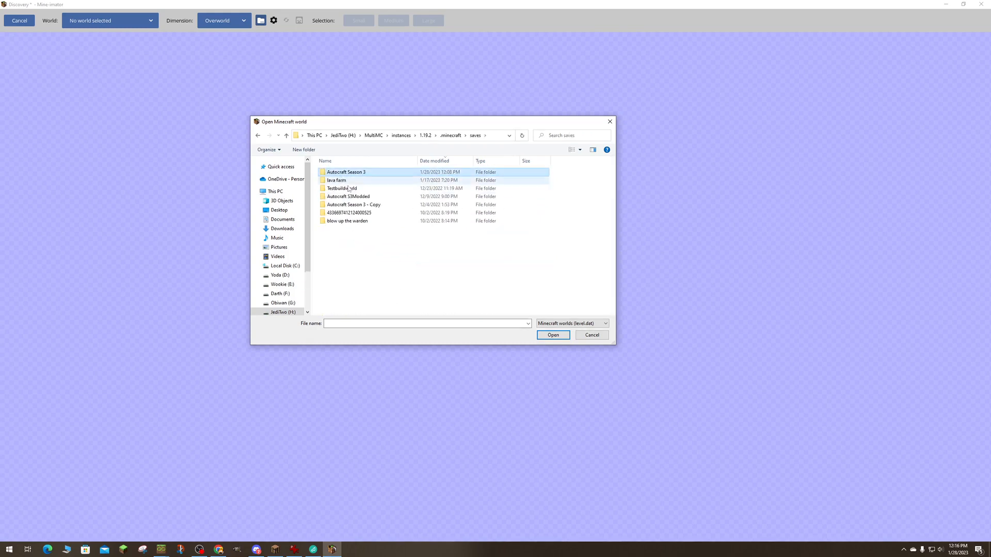
left_click(542, 337)
left_click(382, 270)
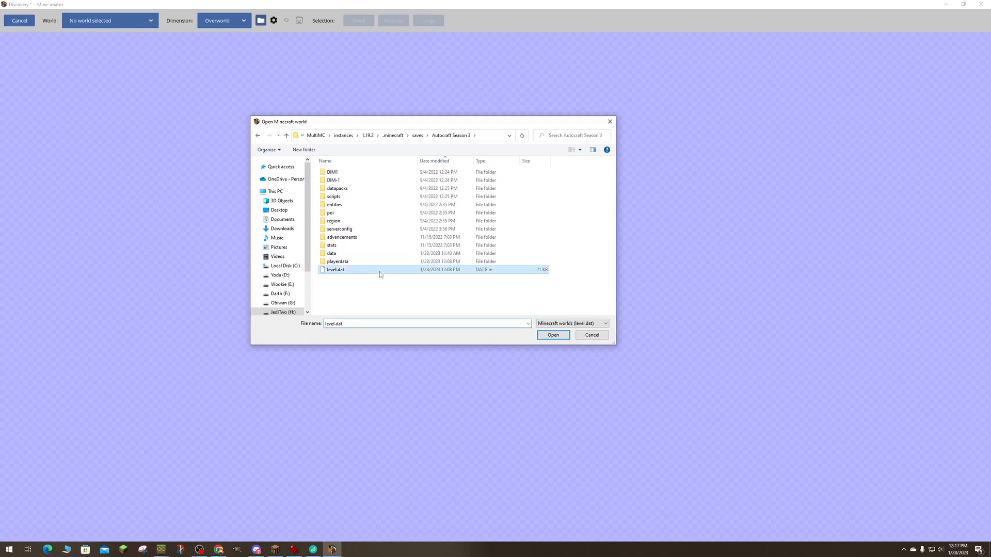
left_click(551, 335)
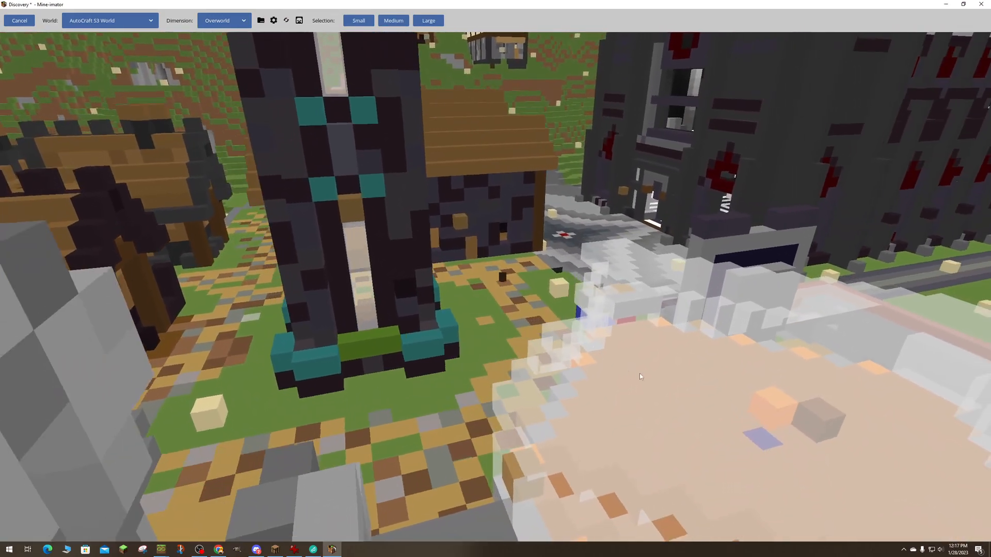
- Fly through the loaded world to examine the village buildings, the nether portal and the underground excavation
left_click_drag(640, 377, 439, 271)
left_click_drag(571, 270, 624, 281)
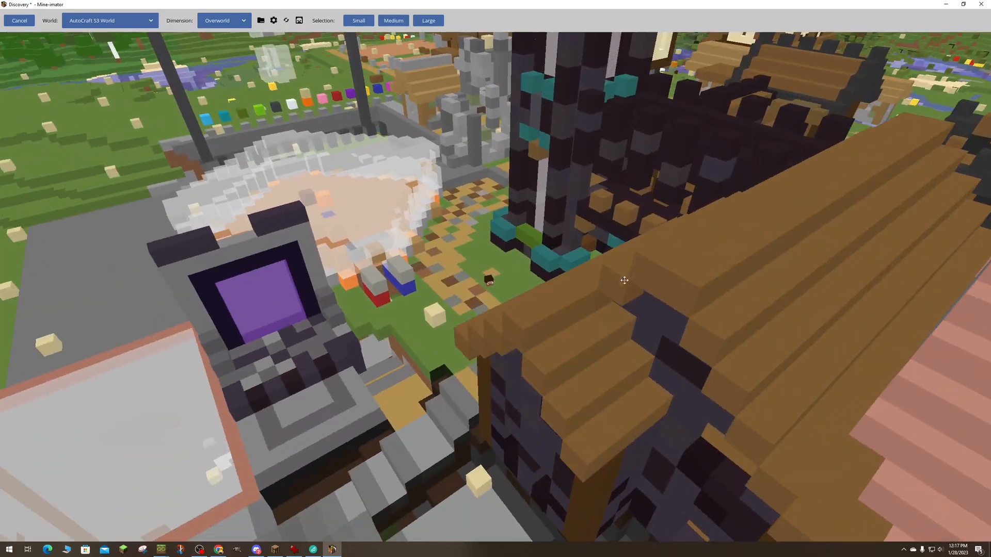
key("d")
mouse_move(609, 279)
right_mouse_down()
mouse_move(578, 278)
mouse_move(666, 284)
mouse_move(676, 345)
mouse_move(676, 289)
mouse_move(615, 287)
mouse_move(730, 283)
mouse_move(645, 282)
mouse_move(732, 277)
mouse_move(691, 275)
mouse_move(718, 252)
mouse_move(719, 204)
mouse_move(709, 268)
mouse_move(718, 264)
mouse_move(602, 269)
right_mouse_up()
key("w")
key("w")
key("d")
key("s")
key("w")
key("s")
key("w")
key("s")
key("d")
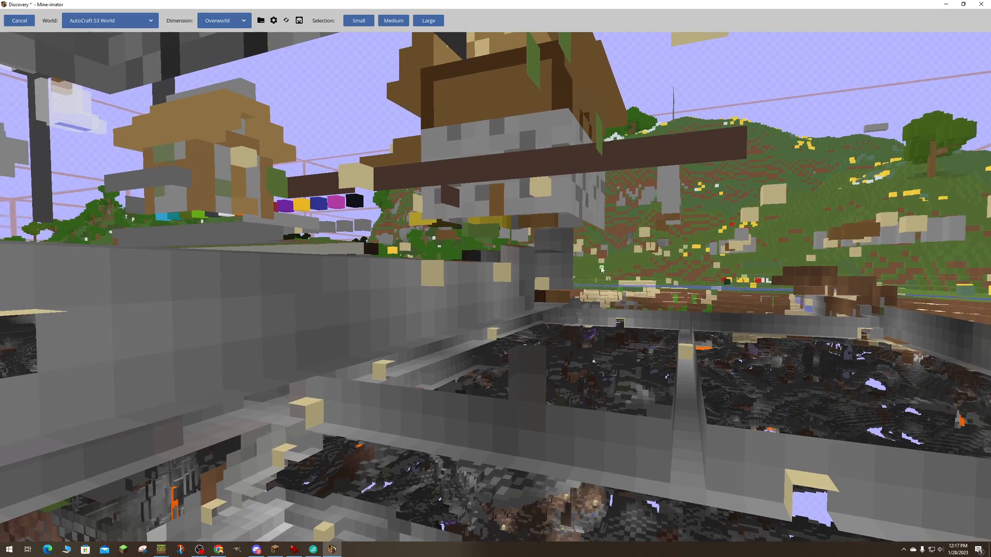
- Switch to Minecraft, leave the options screen and load the AutoCraft S3 World single-player save
left_click(273, 552)
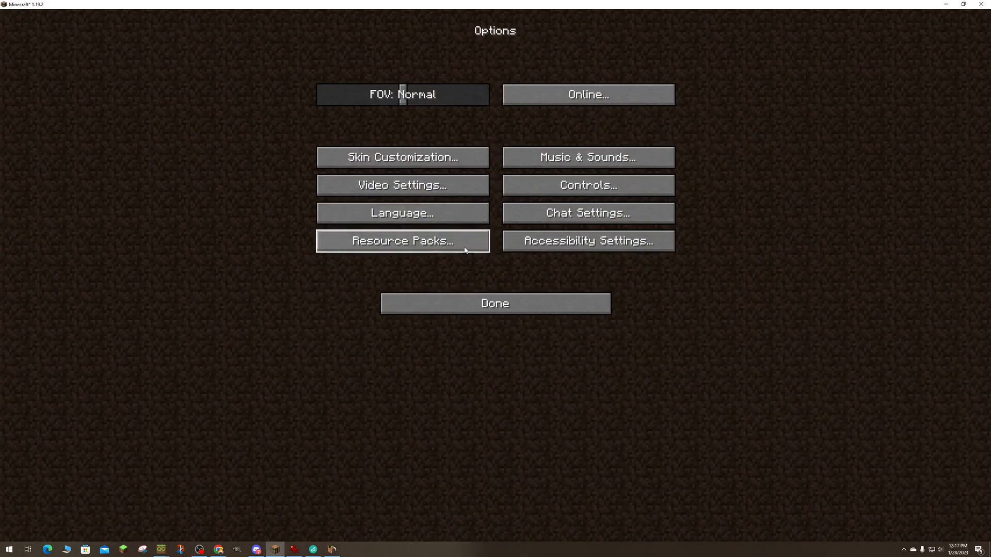
left_click(465, 301)
left_click(505, 218)
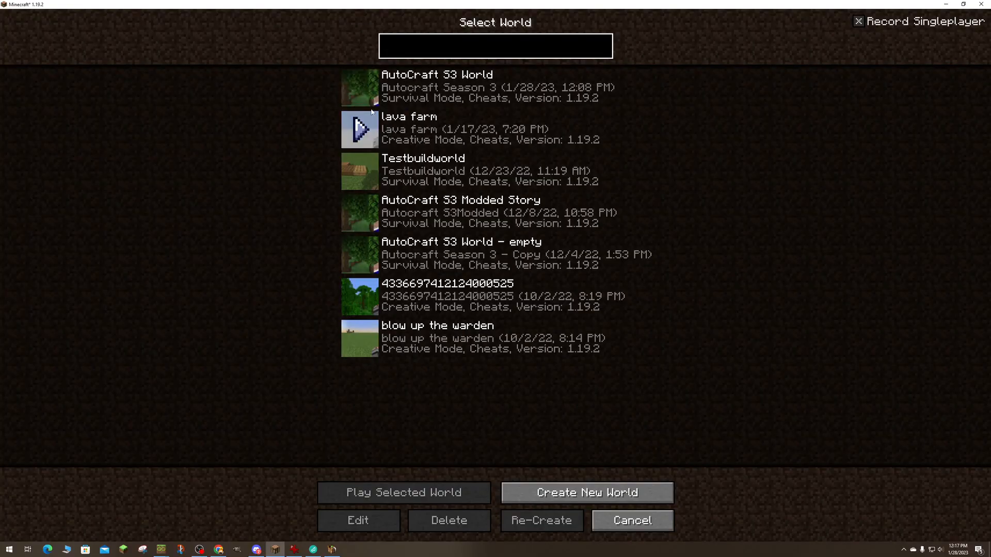
double_click(495, 157)
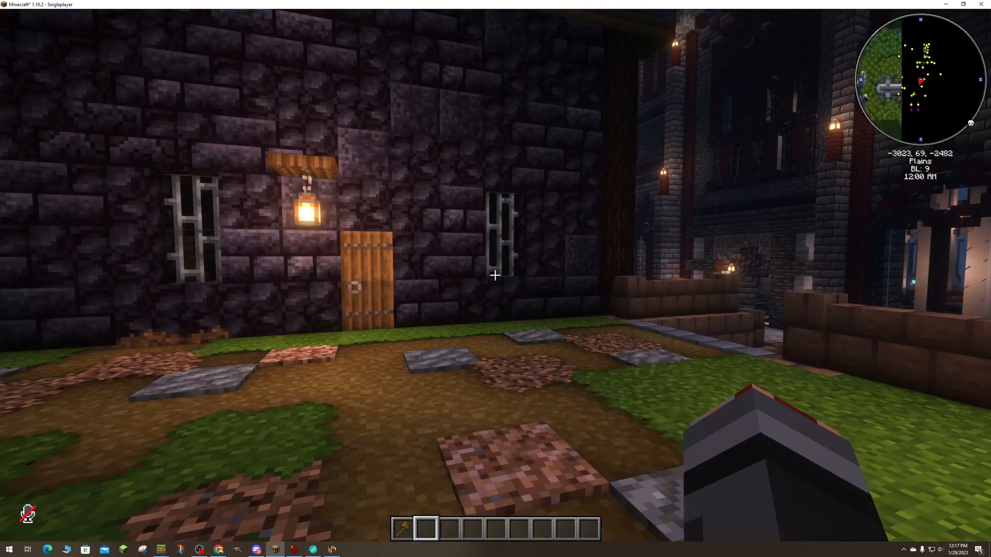
- Change to Spectator Mode and fly below ground into the stone brick room with the bed and crafting table
key("F3+F4")
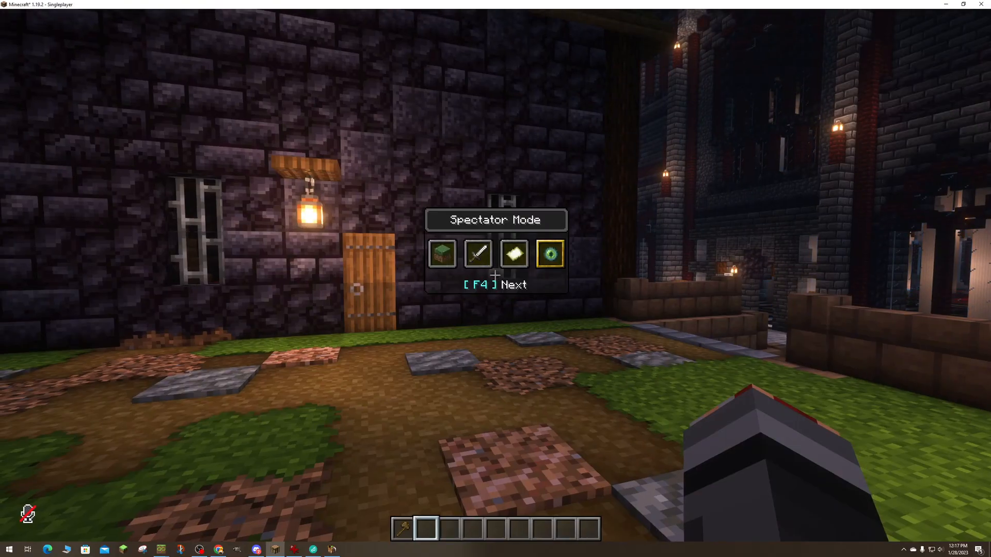
key("shift")
key("w")
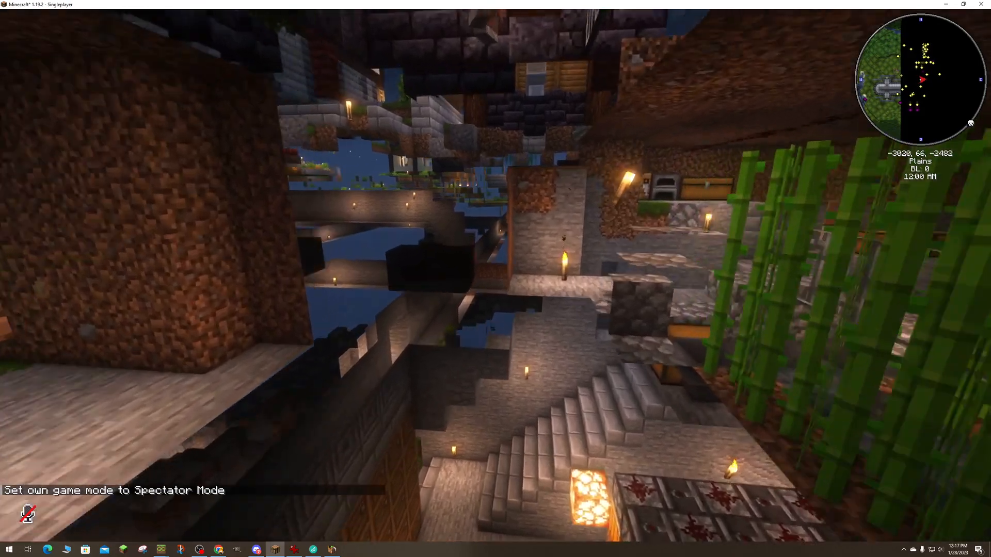
key("w")
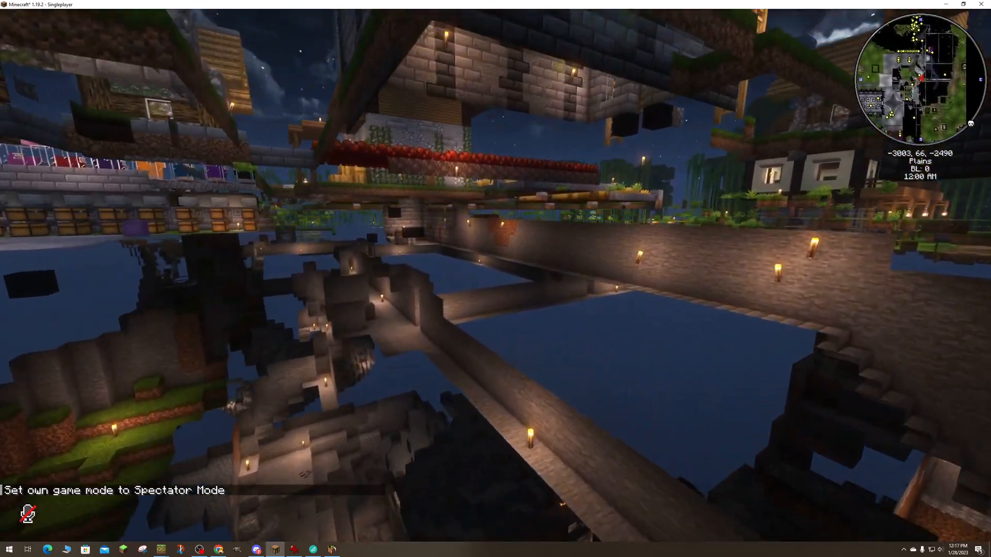
key("w")
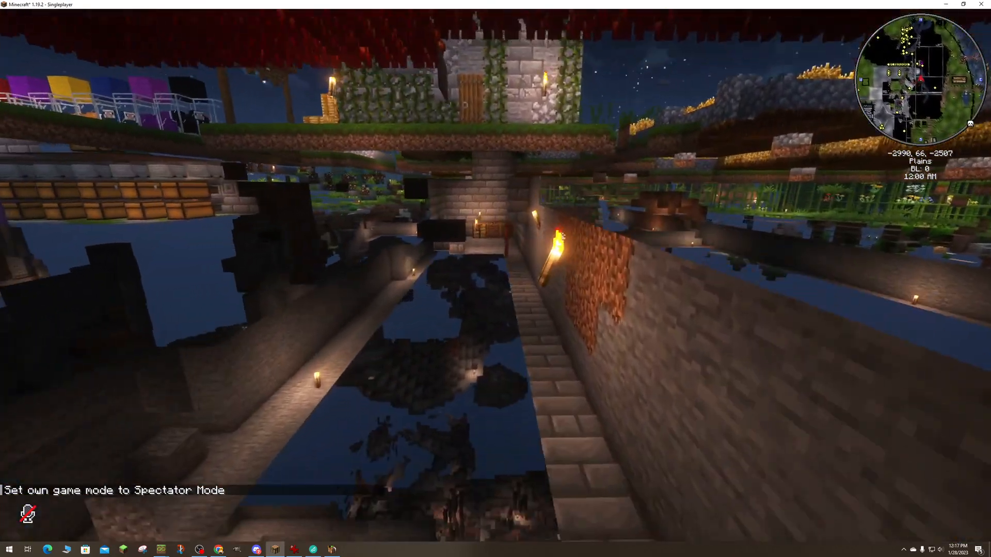
key("w")
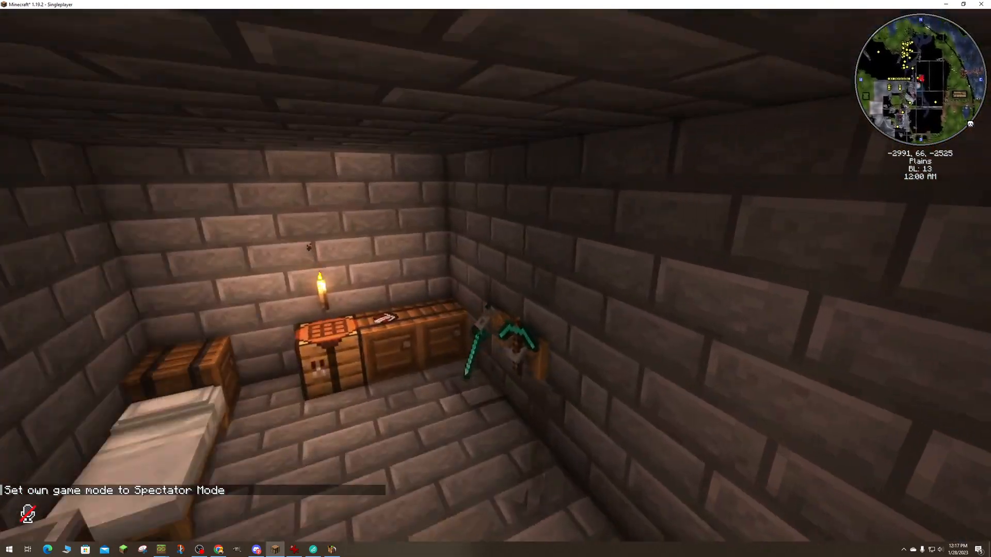
- Change to Creative Mode and break the red door at the stairway entrance of the stone brick room
key("F3+F4")
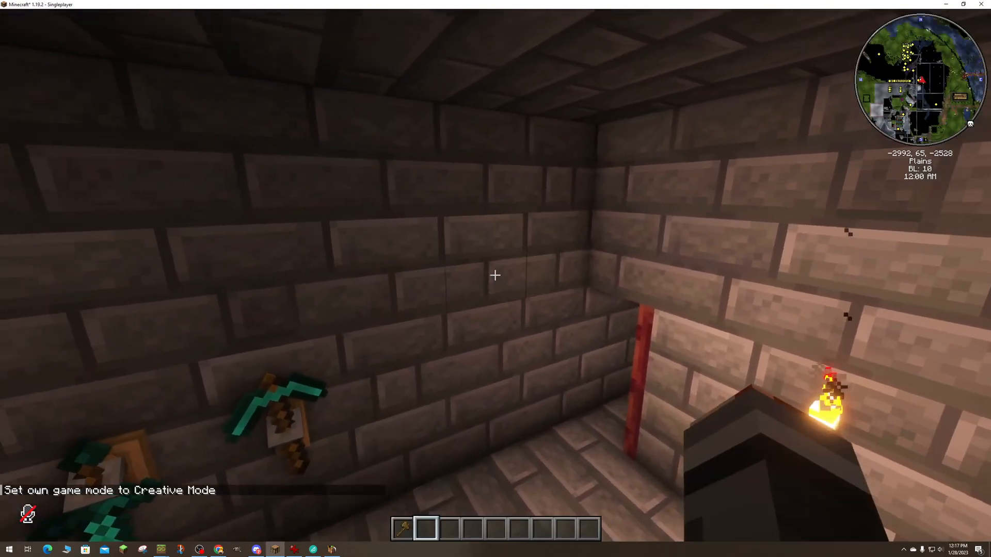
key("w")
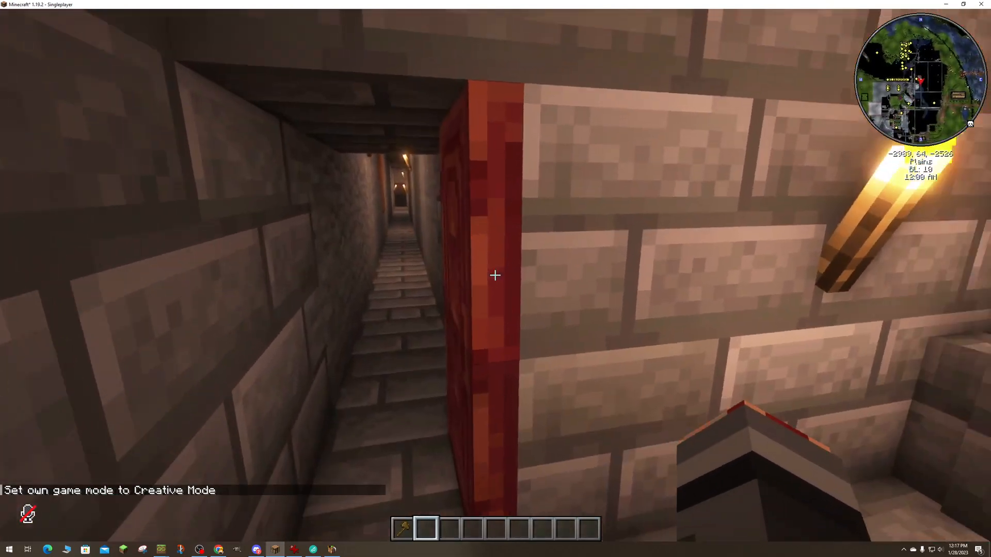
left_click(495, 275)
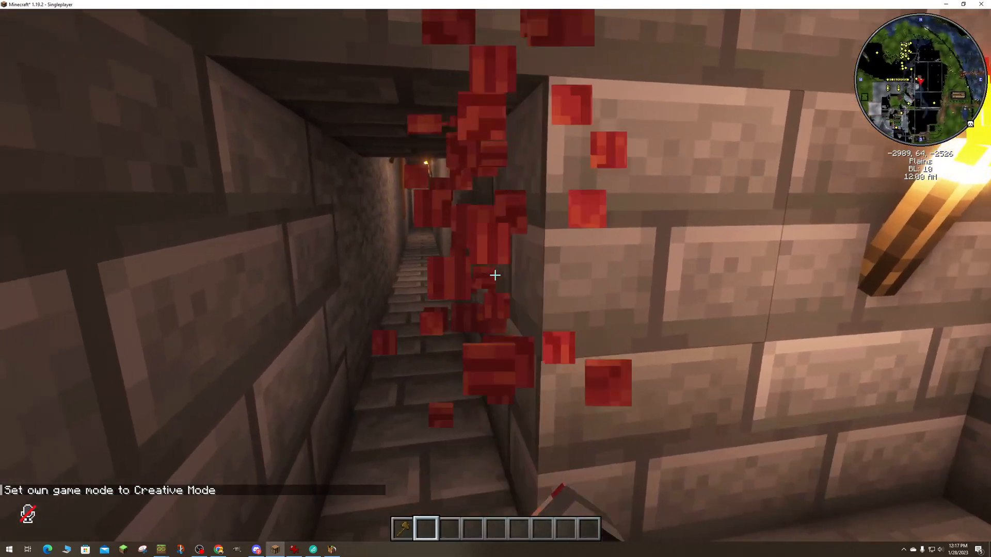
- Save the world and quit to the title screen
key("Escape")
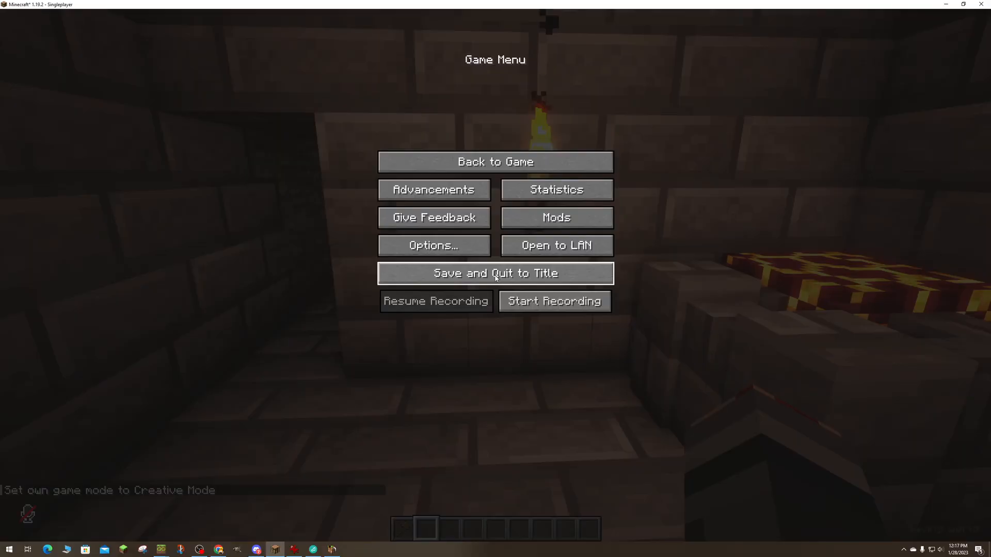
key("Escape")
key("Escape")
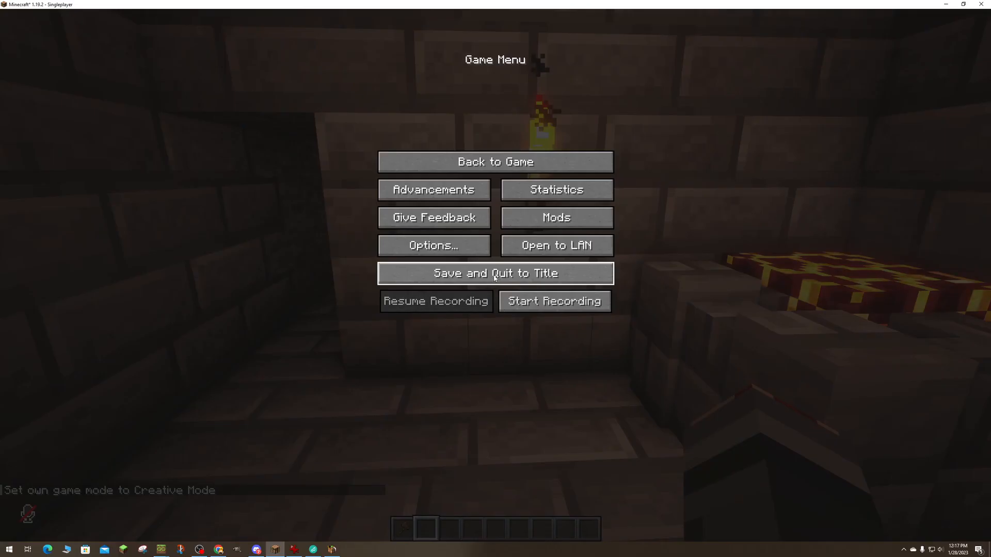
left_click(495, 278)
- Switch back to Mine-imator and cancel the open world import
mouse_move(334, 554)
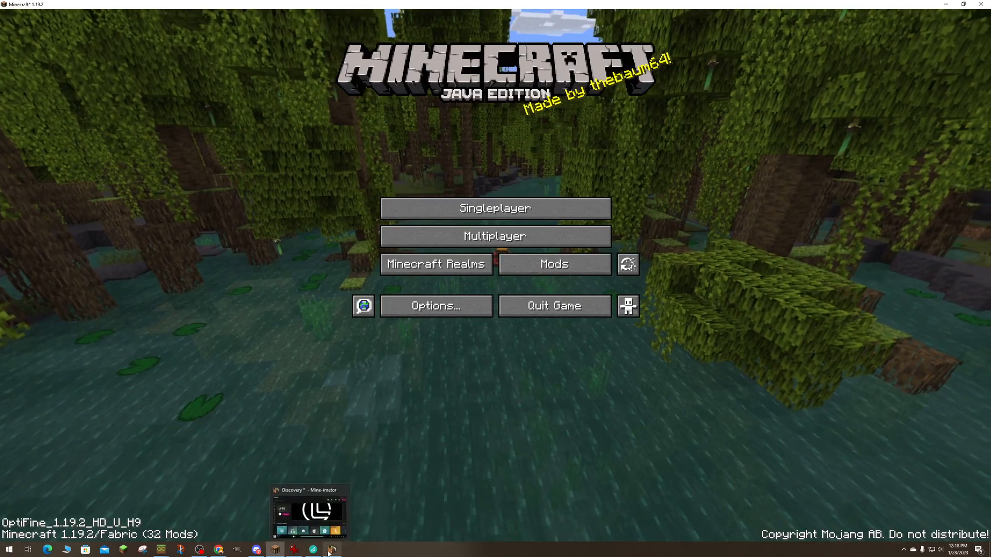
left_click(331, 551)
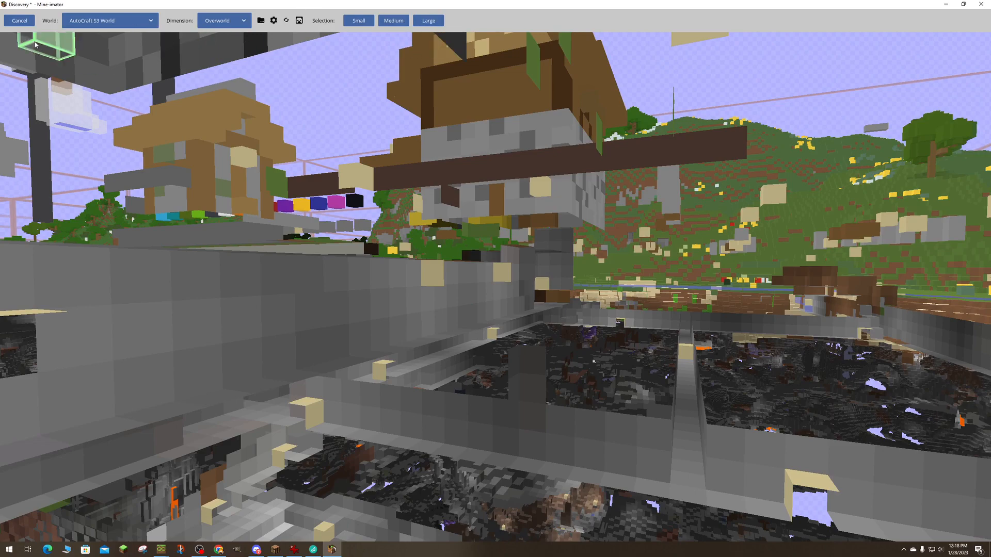
left_click(17, 22)
- Start a new scenery import from a world and browse to the 1.19.2 folder in MultiMC's instances on drive H
left_click(243, 133)
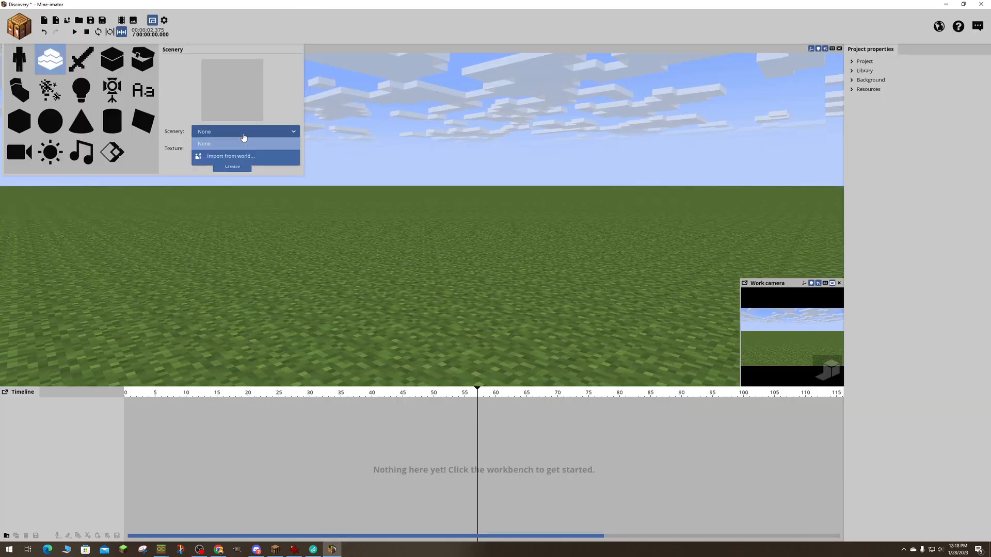
left_click(238, 155)
left_click(261, 20)
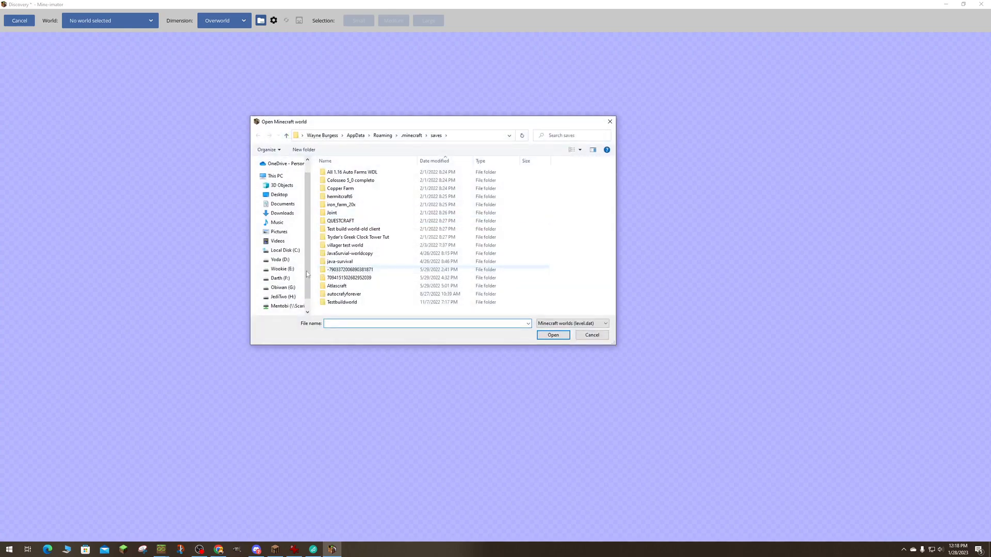
left_click(283, 297)
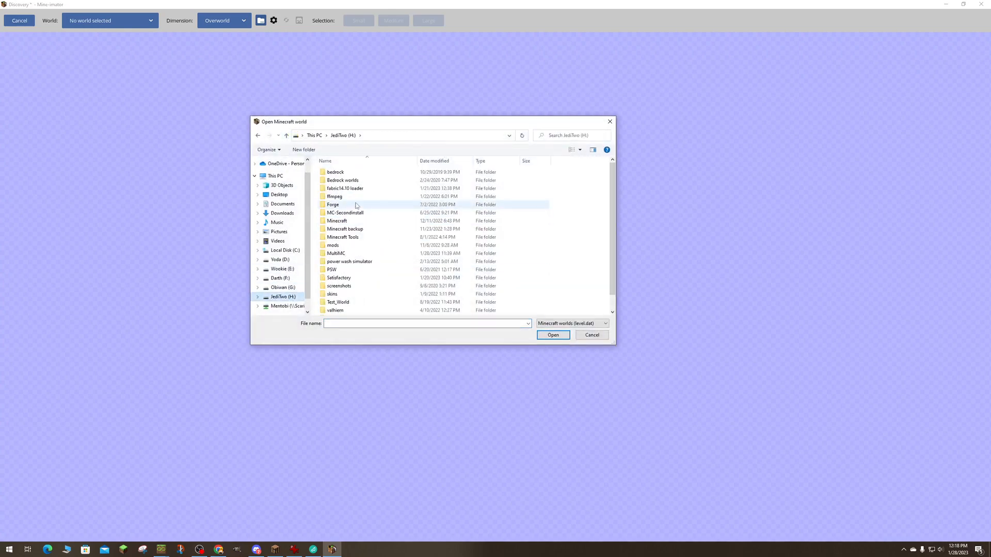
double_click(355, 253)
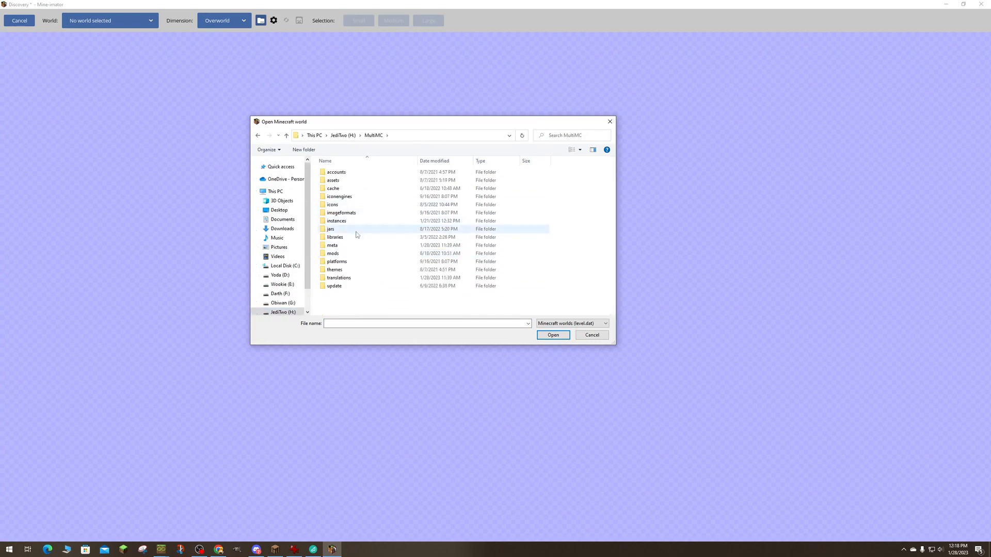
double_click(354, 222)
left_click(353, 248)
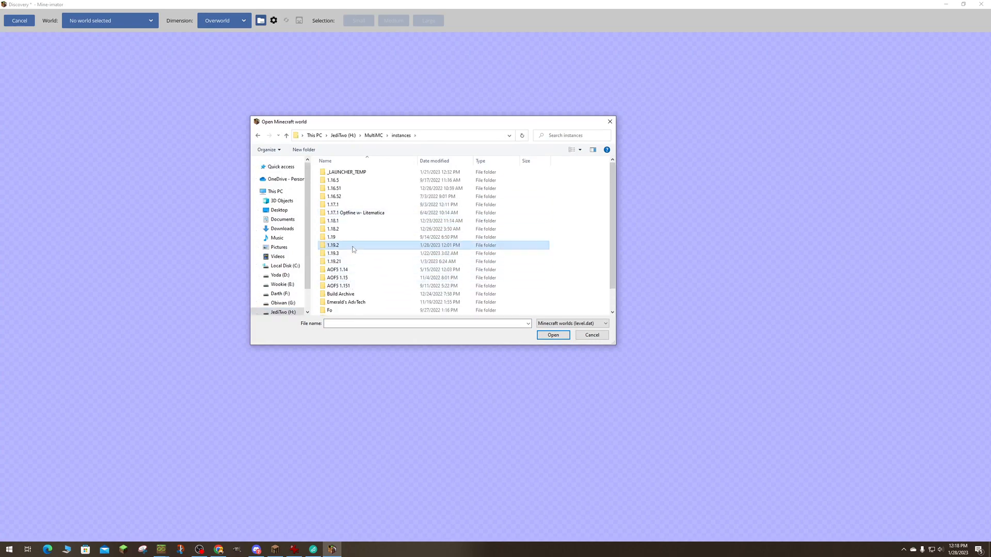
left_click(552, 335)
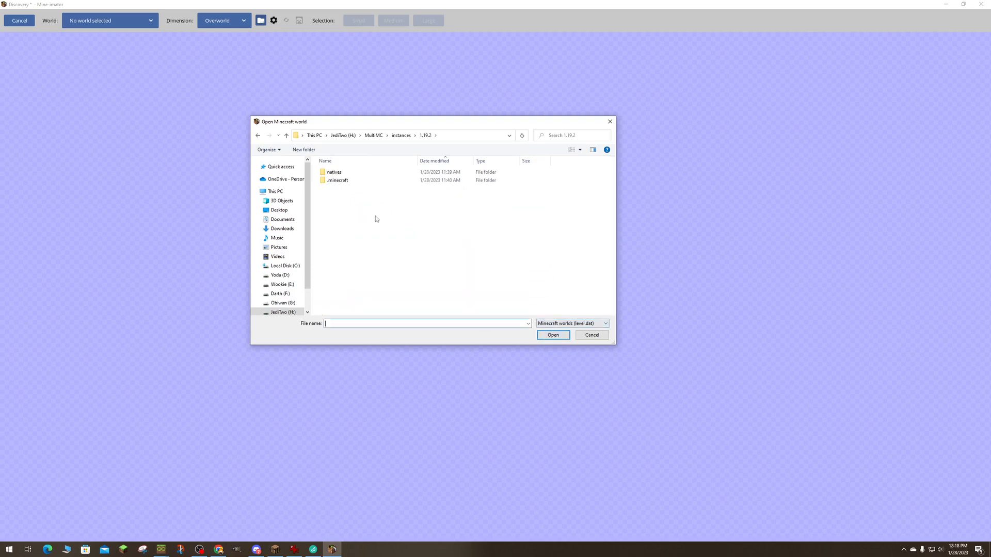
- Open level.dat from the Autocraft Season 3 world in the instance's .minecraft saves folder
double_click(352, 180)
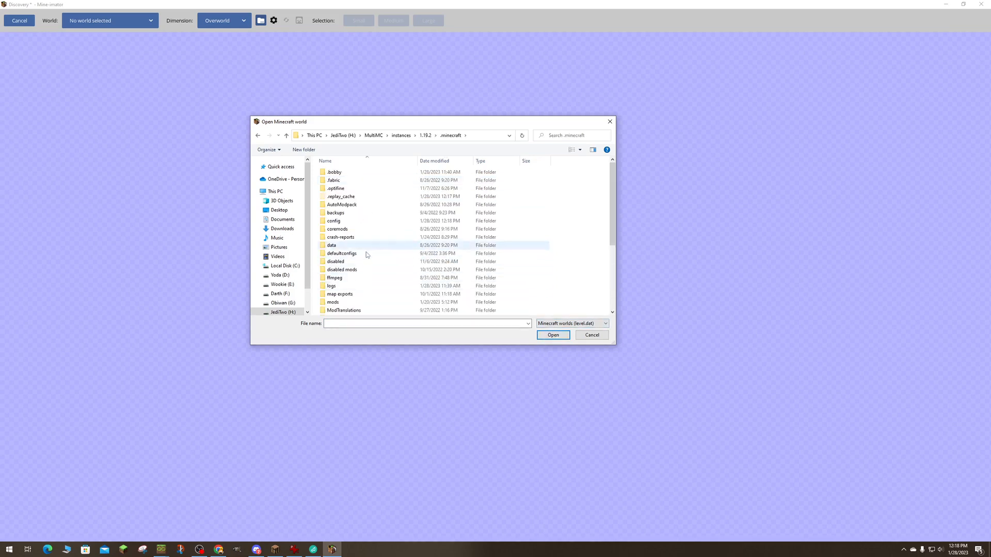
scroll(364, 253, "down", 5)
double_click(362, 238)
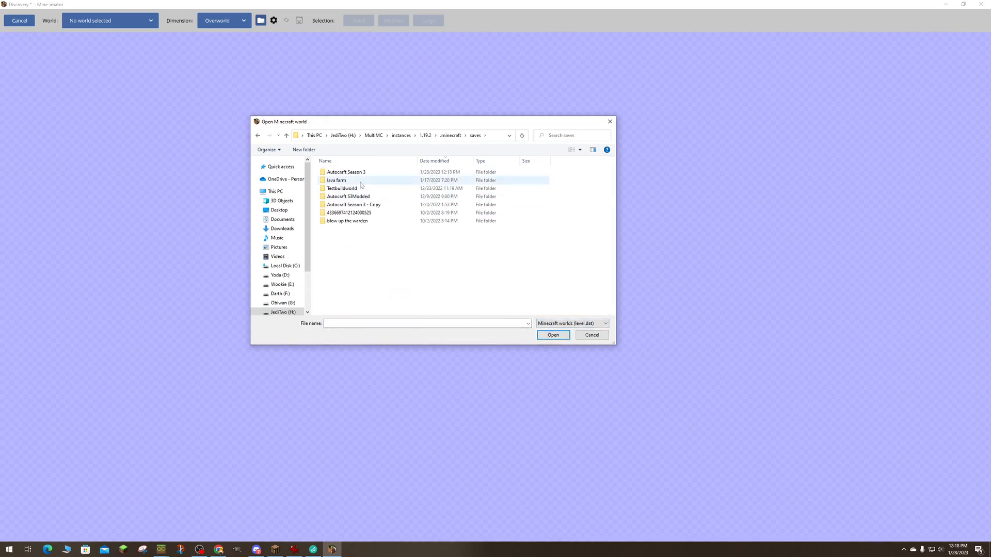
left_click(361, 173)
left_click(552, 335)
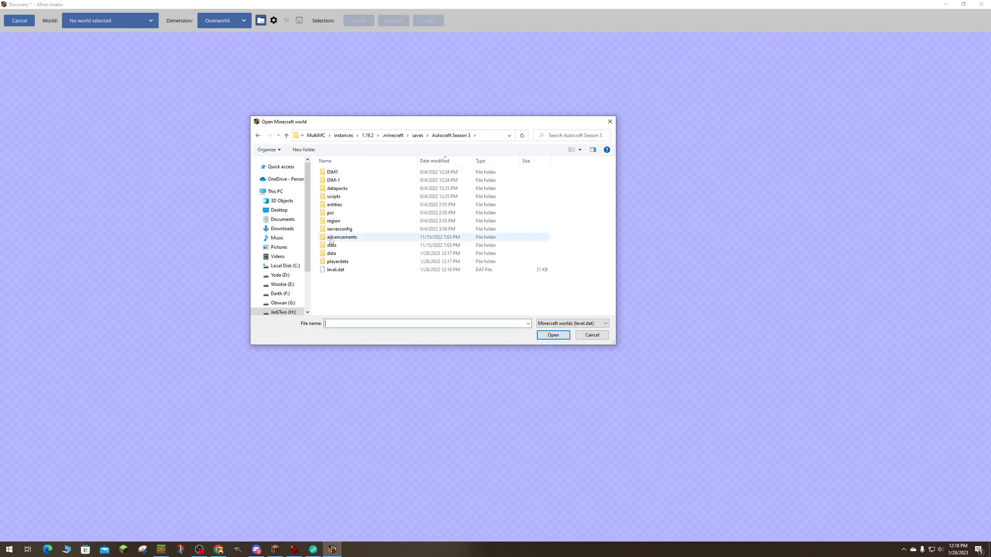
left_click(418, 269)
double_click(389, 270)
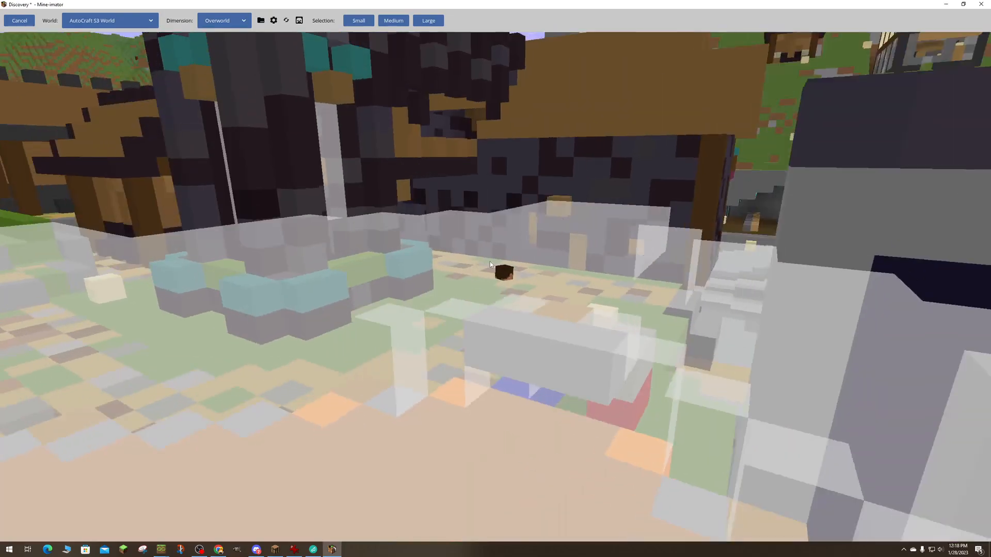
- Fly to the area with the row of coloured blocks and draw a 13 x 7 x 9 block selection over it
right_click_drag(491, 261, 287, 299)
key("w")
key("w")
key("w")
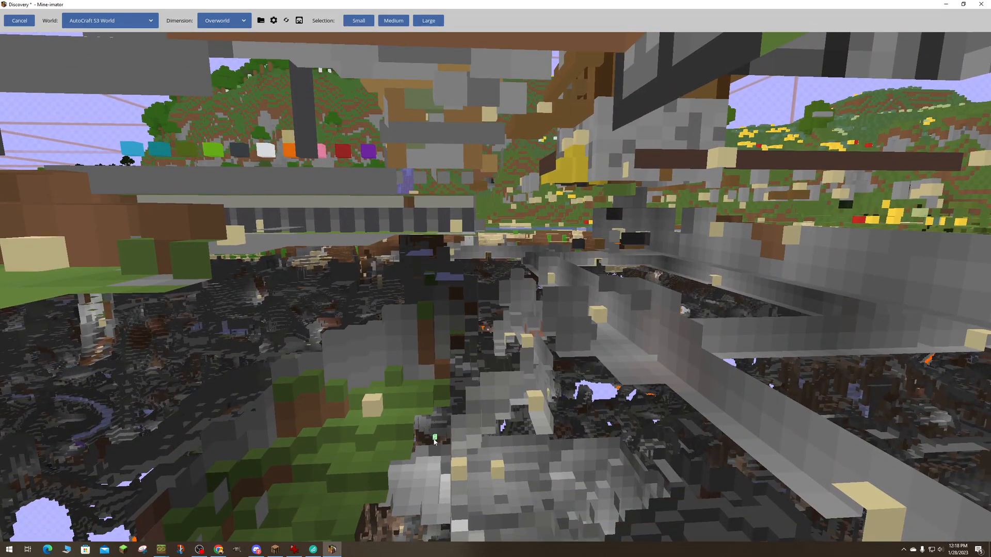
key("e")
right_click_drag(434, 323, 573, 369)
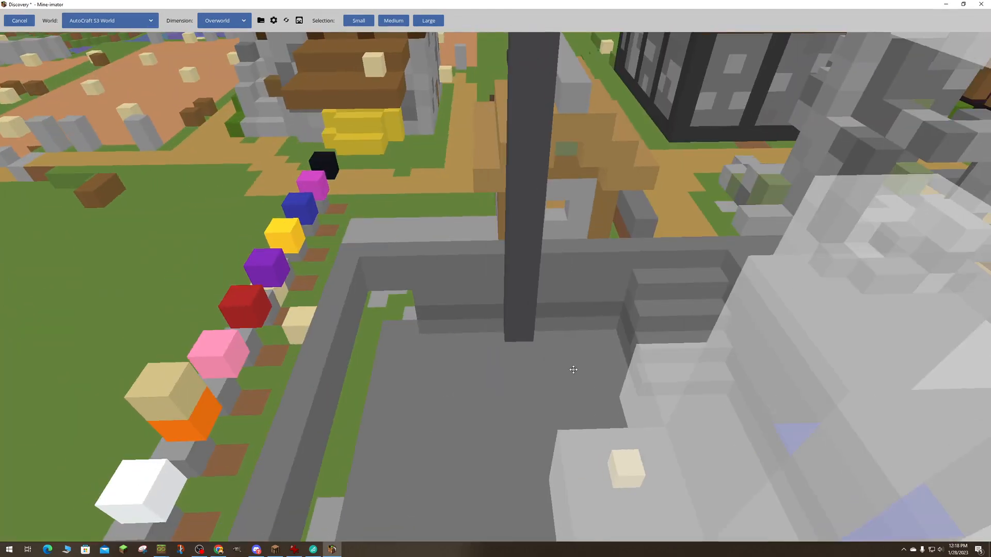
right_click_drag(491, 345, 487, 343)
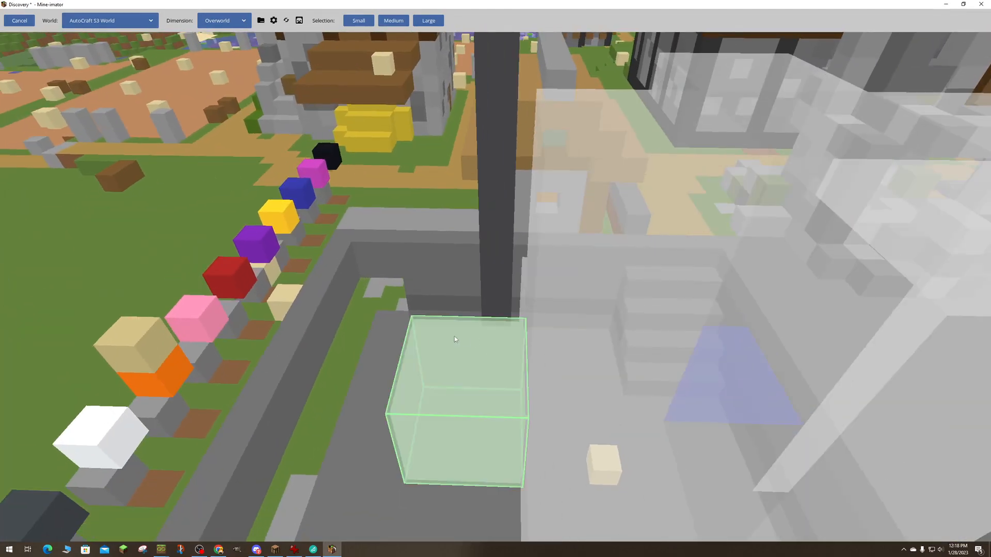
right_click_drag(411, 345, 411, 345)
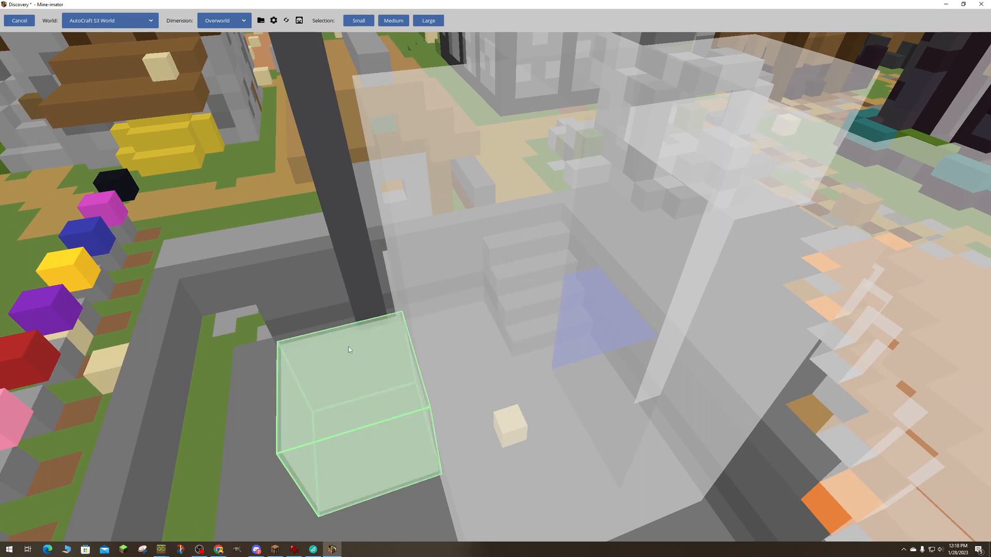
left_click(298, 299)
left_click_drag(269, 310, 74, 87)
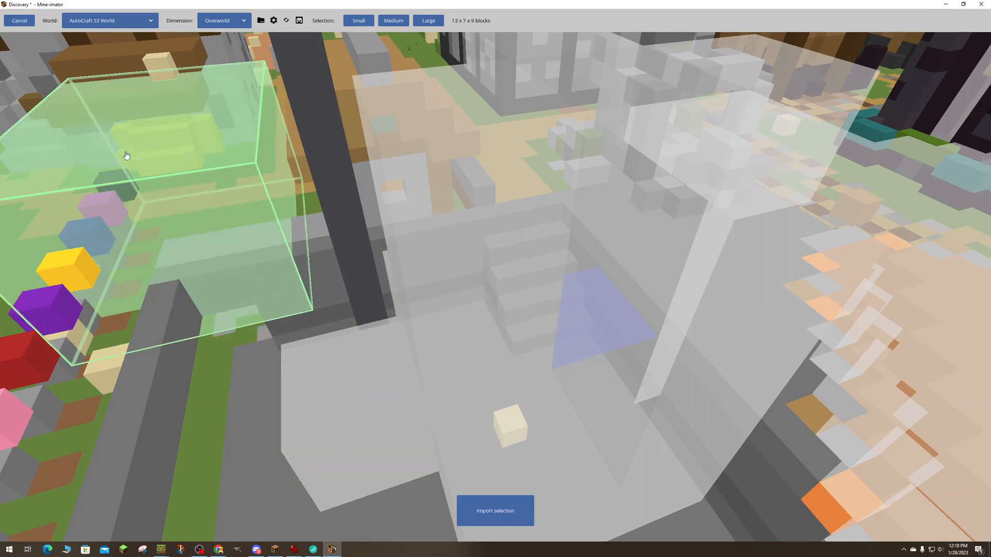
- Enlarge the selection to 39 x 7 x 24 blocks across the small house and the adjoining fields
key("s")
right_click_drag(125, 154, 57, 129)
right_click_drag(495, 279, 557, 304)
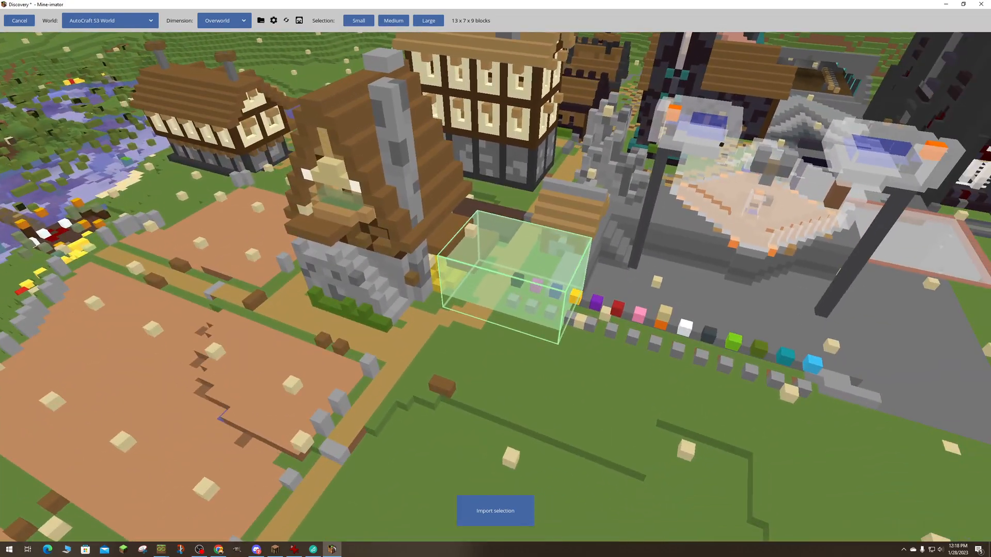
left_click_drag(491, 325, 345, 395)
key("a")
right_click_drag(344, 395, 531, 397)
right_click_drag(356, 303, 397, 328)
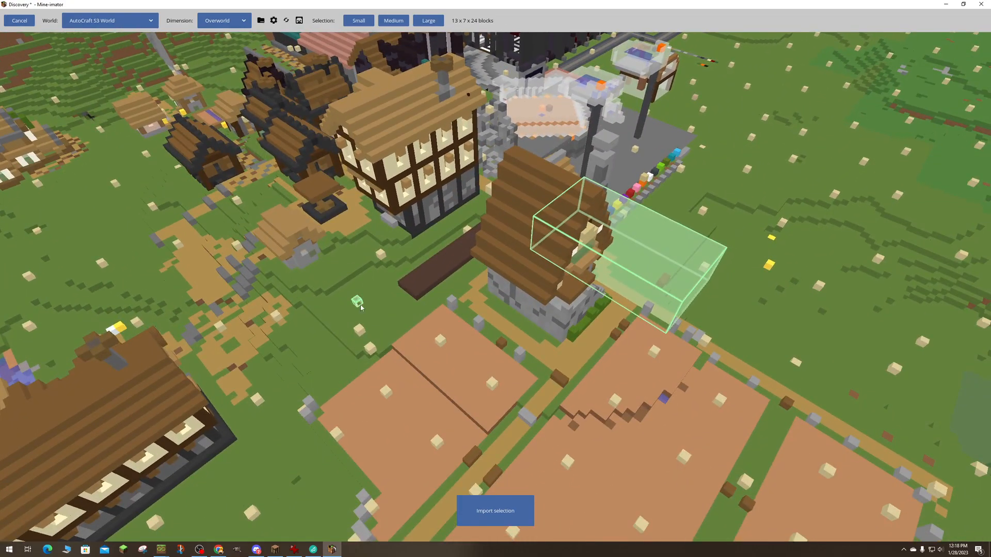
left_click_drag(560, 341, 444, 398)
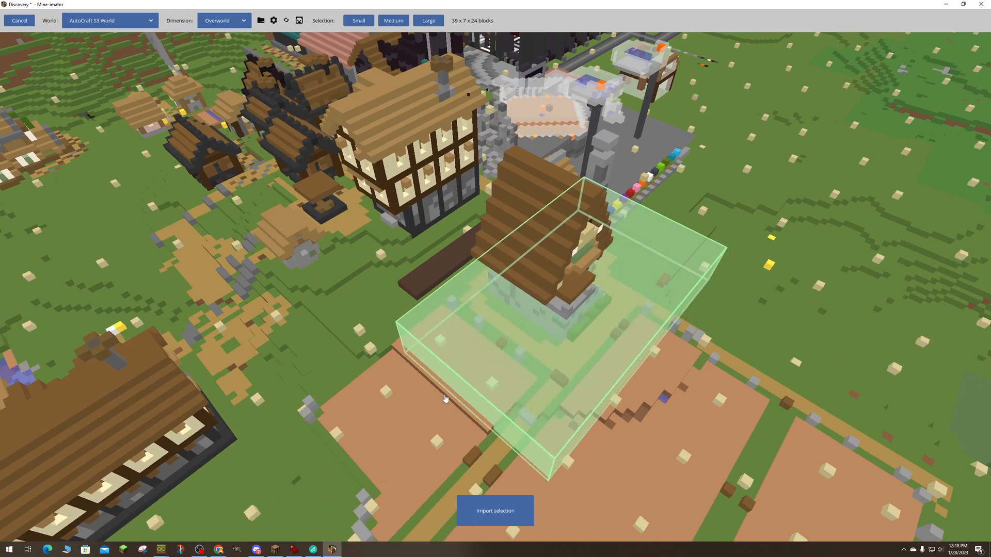
- Extend the selection below ground and sideways to 39 x 17 x 37 blocks to take in the underground structure
right_click_drag(444, 398, 612, 340)
key("w")
left_click_drag(841, 326, 871, 553)
key("w")
right_click_drag(861, 487, 847, 398)
key("w")
key("w")
key("a")
key("a")
key("s")
key("d")
left_click_drag(656, 333, 436, 345)
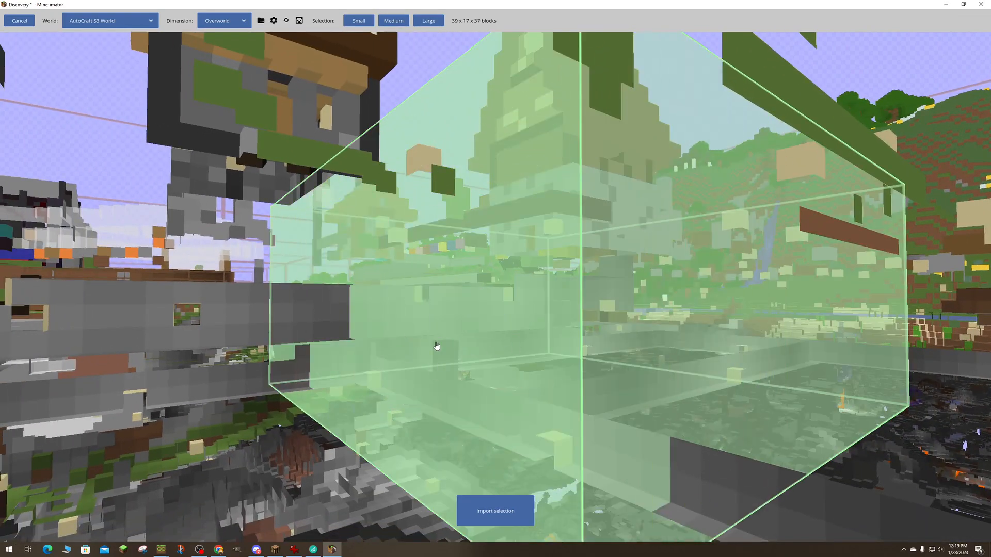
- Lengthen the selection to 39 x 17 x 48 blocks toward the neighbouring timber-framed building
left_click_drag(237, 349, 311, 334)
key("s")
right_click_drag(312, 333, 459, 382)
key("w")
key("s")
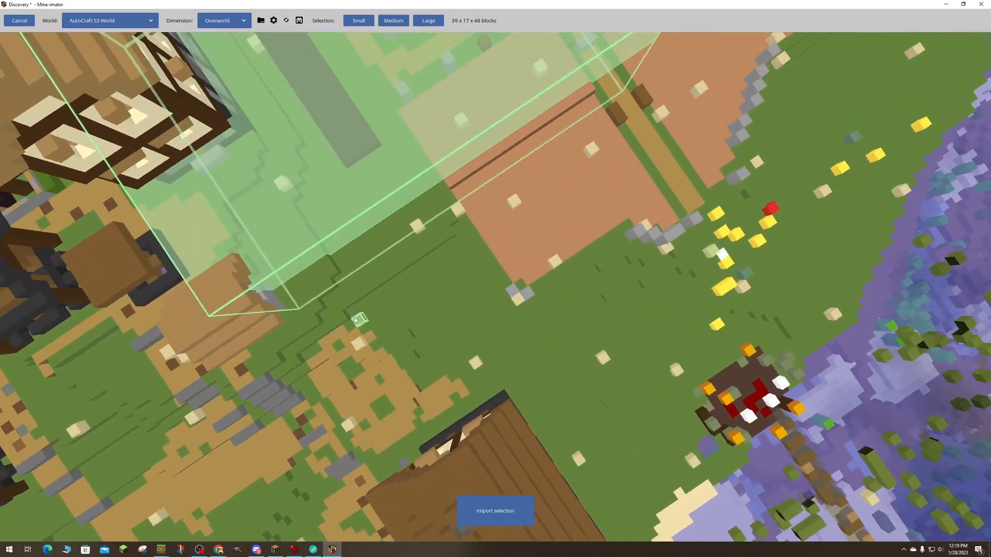
- Raise the selection to 39 x 32 x 48 blocks to take in the house roofs
right_click_drag(624, 319, 616, 210)
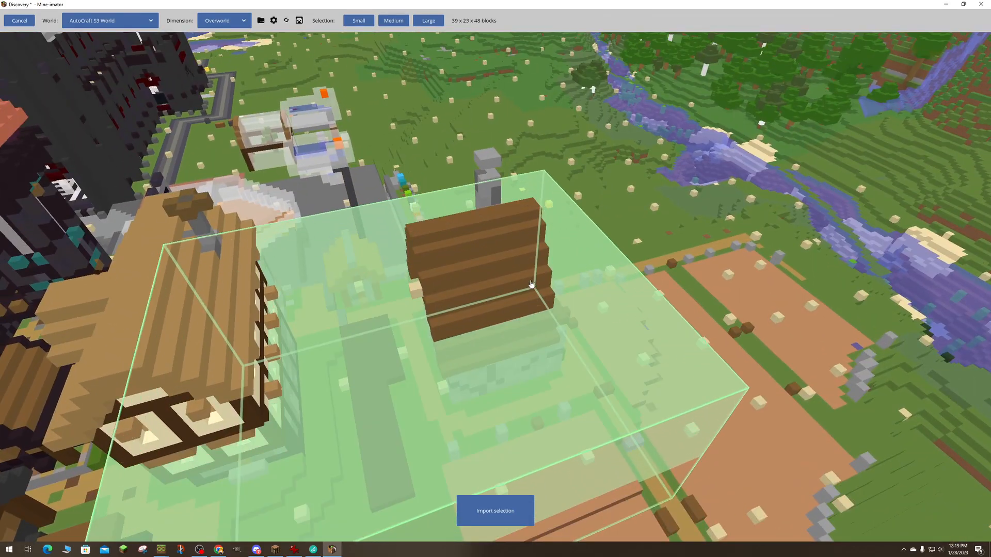
key("s")
right_click_drag(491, 321, 397, 268)
key("w")
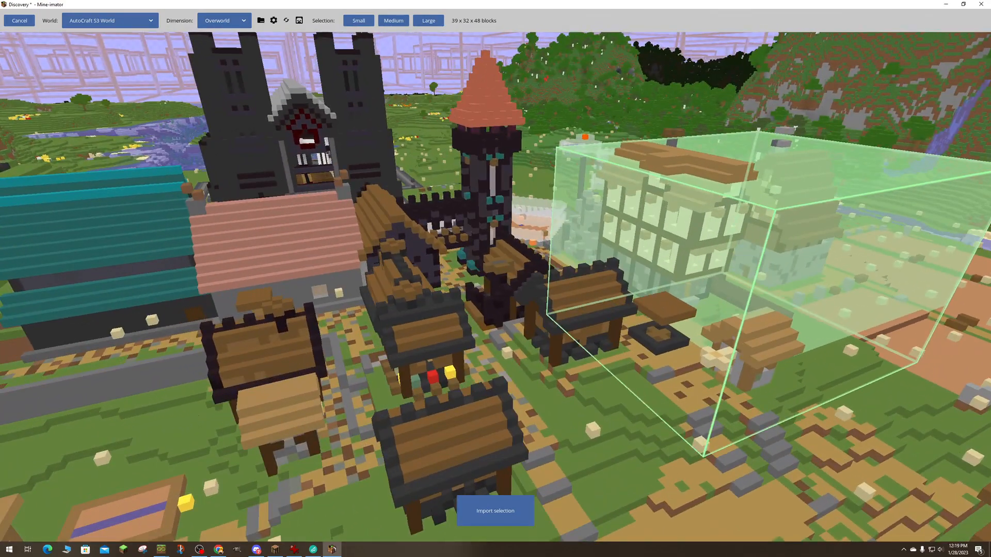
- Import the selection with its animatable blocks as individual timelines and create the AutoCraft S3 World scenery with the Minecraft texture
key("w")
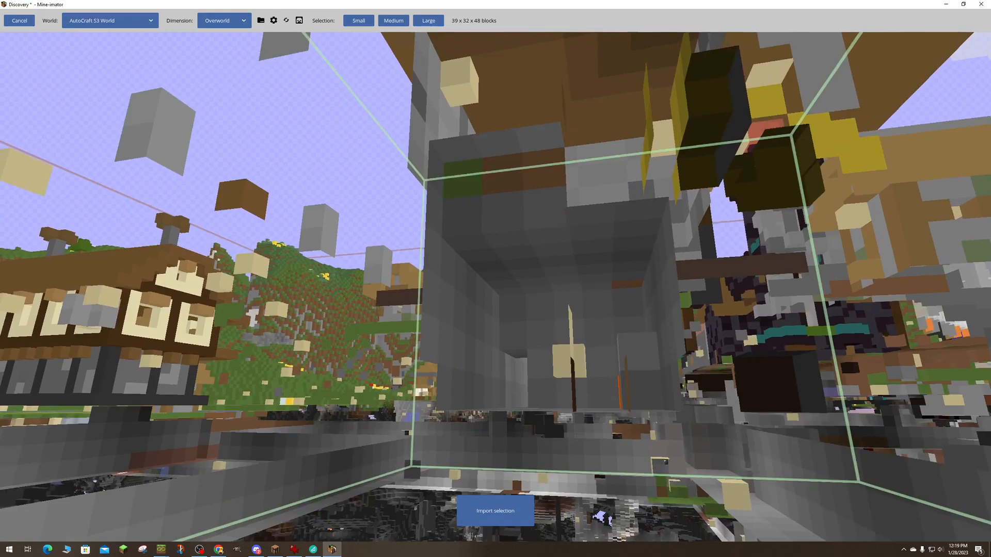
key("w")
right_click_drag(496, 287, 686, 279)
key("w")
key("s")
right_click_drag(488, 328, 504, 329)
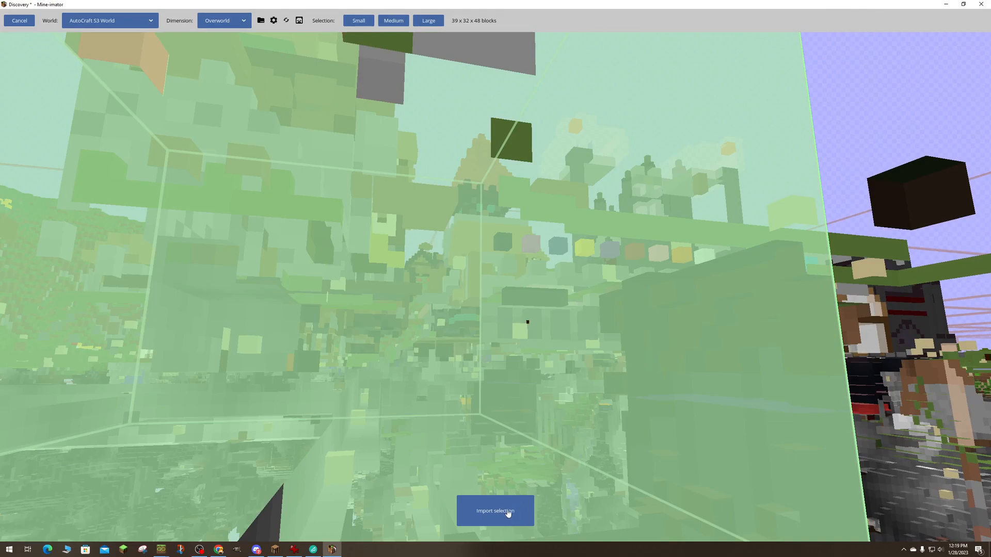
key("Return")
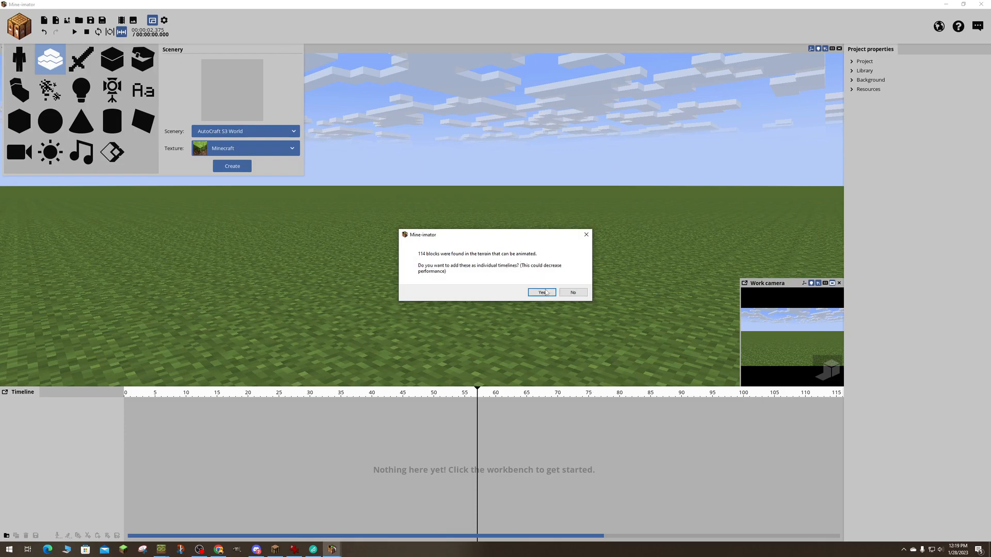
left_click(546, 293)
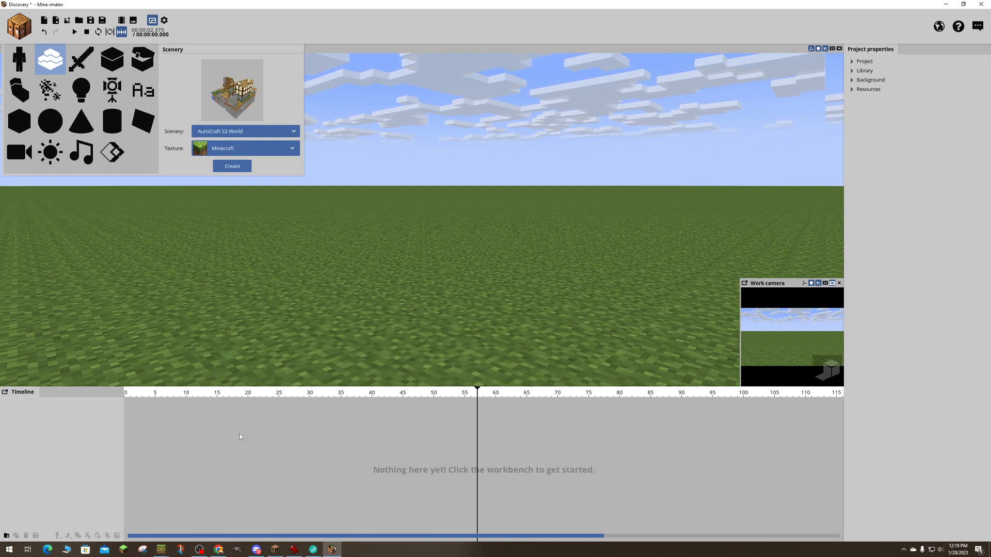
left_click(231, 170)
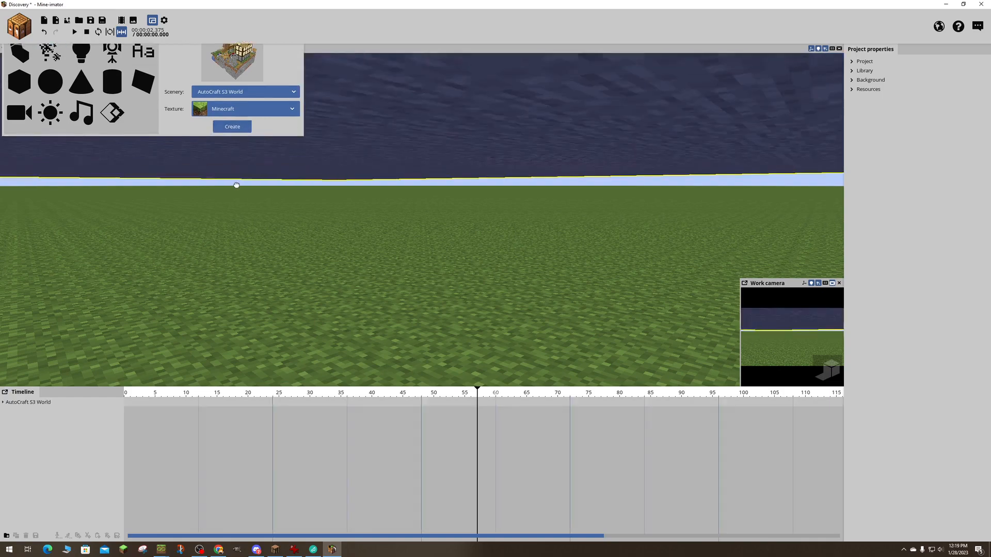
- Fly the work camera around the imported scenery and into its underground stone brick room
scroll(335, 201, "down", 4)
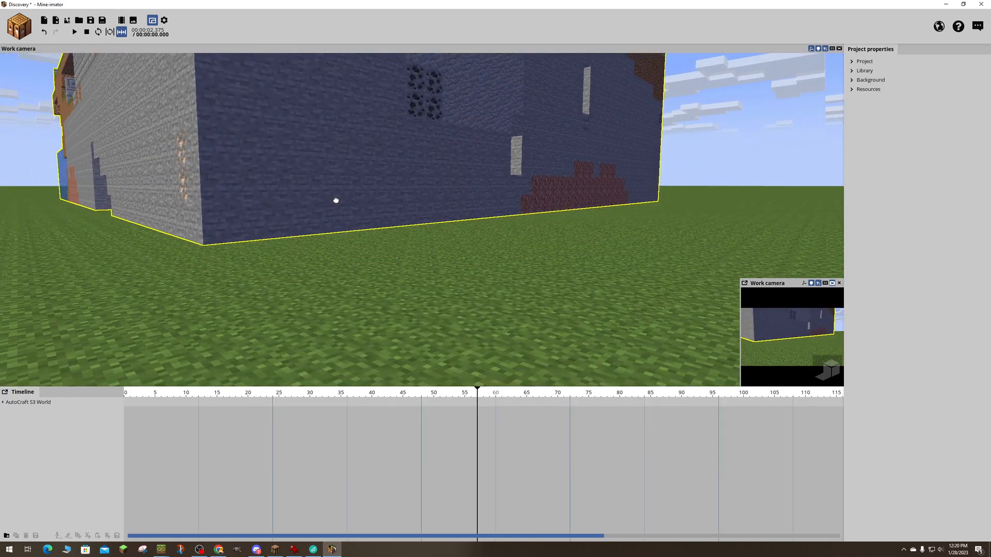
scroll(355, 204, "up", 6)
scroll(357, 205, "down", 3)
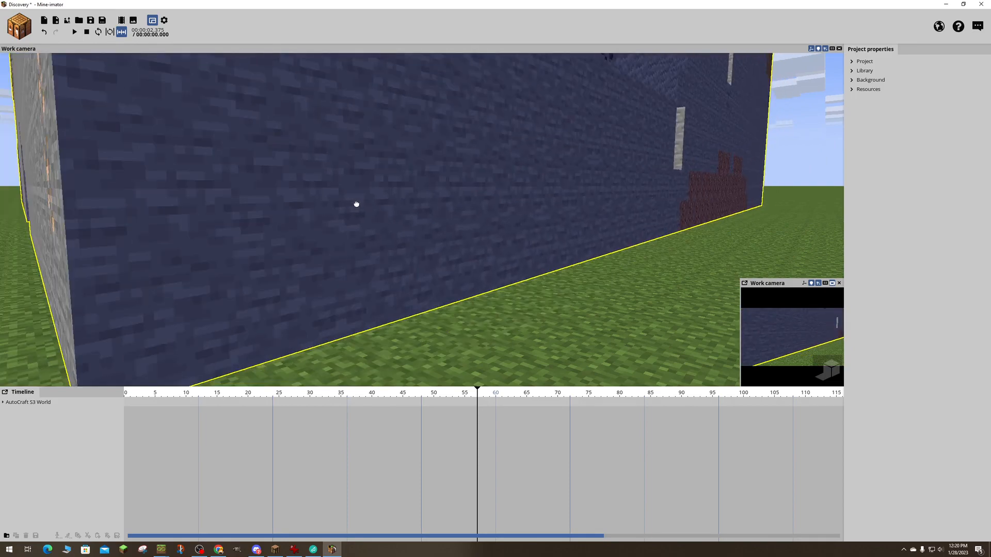
scroll(357, 205, "down", 5)
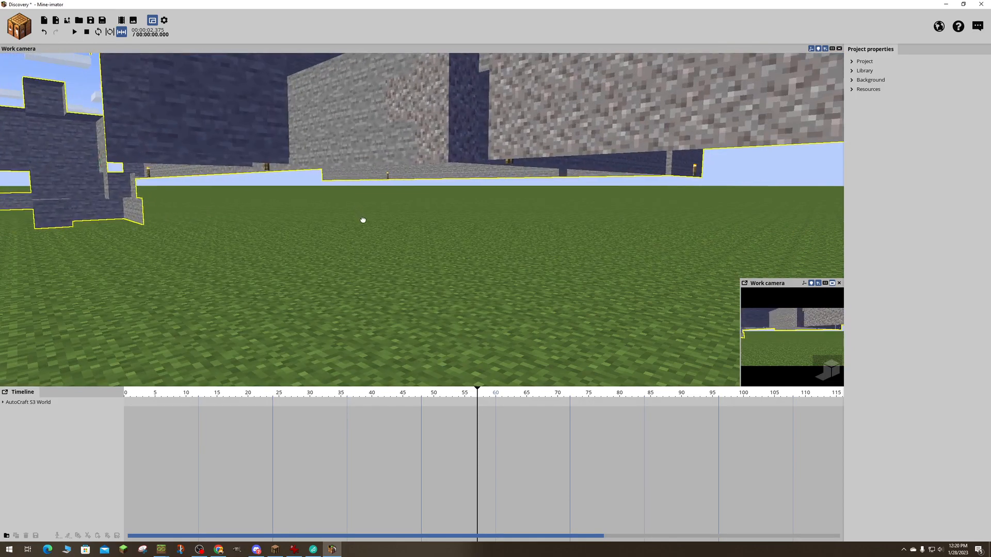
scroll(355, 209, "up", 5)
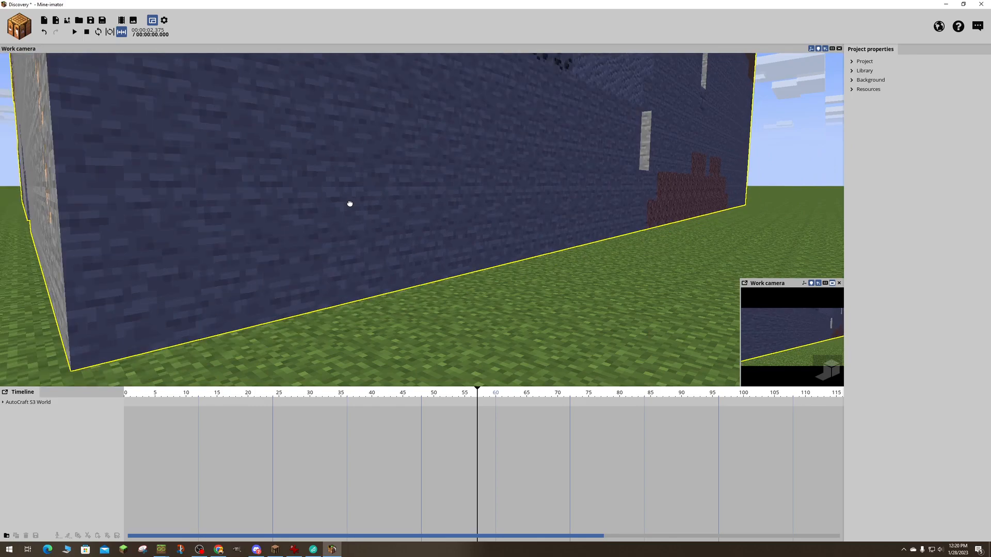
right_click_drag(498, 254, 464, 383)
key("w")
key("w")
right_click_drag(422, 219, 582, 279)
key("s")
key("w")
key("w")
key("w")
key("s")
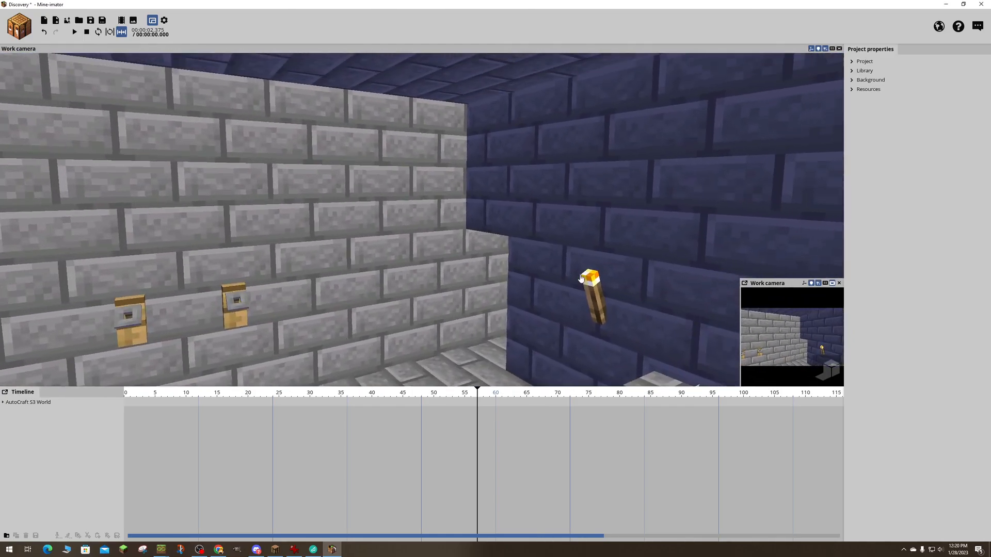
- Look through the project settings and the library's scenery entry, leaving only the Library section expanded
left_click(869, 64)
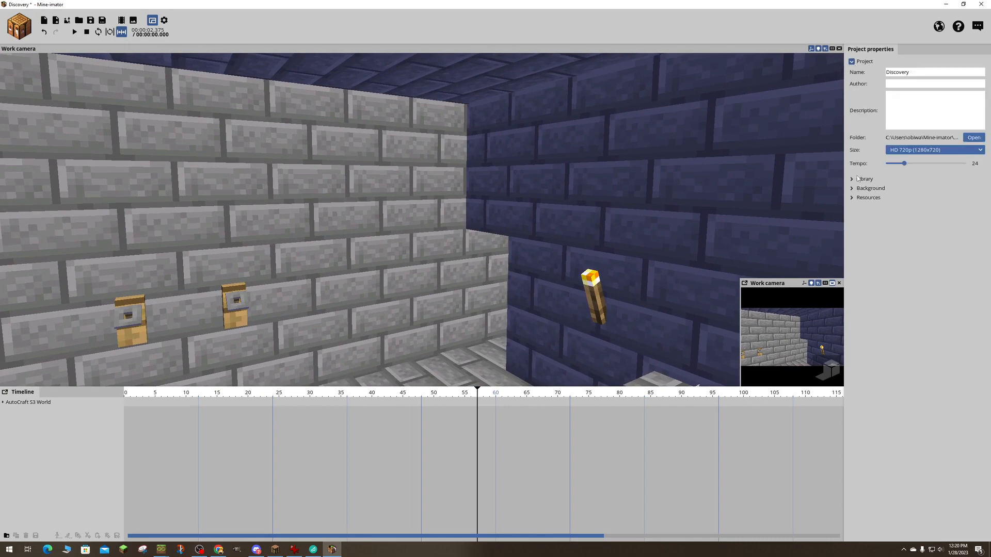
left_click(858, 179)
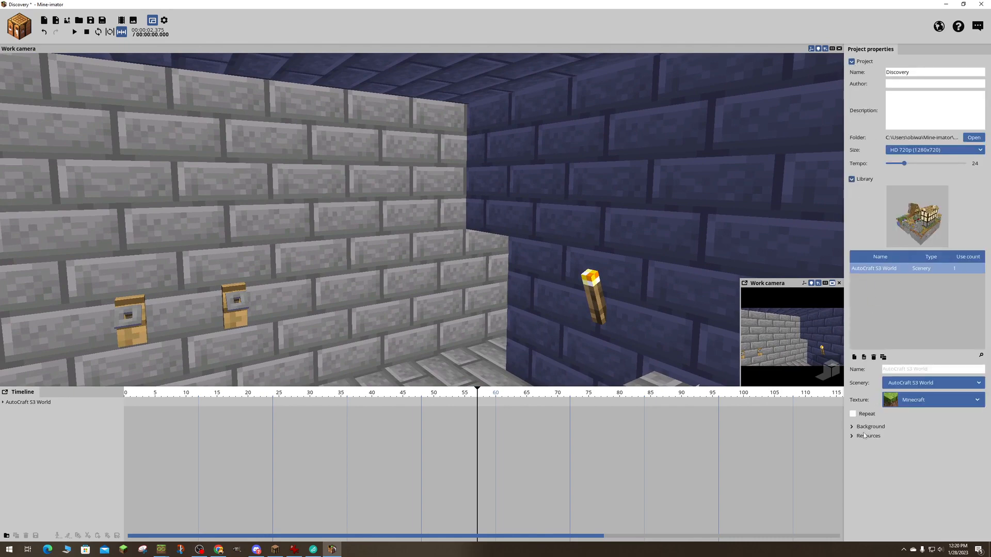
left_click(851, 61)
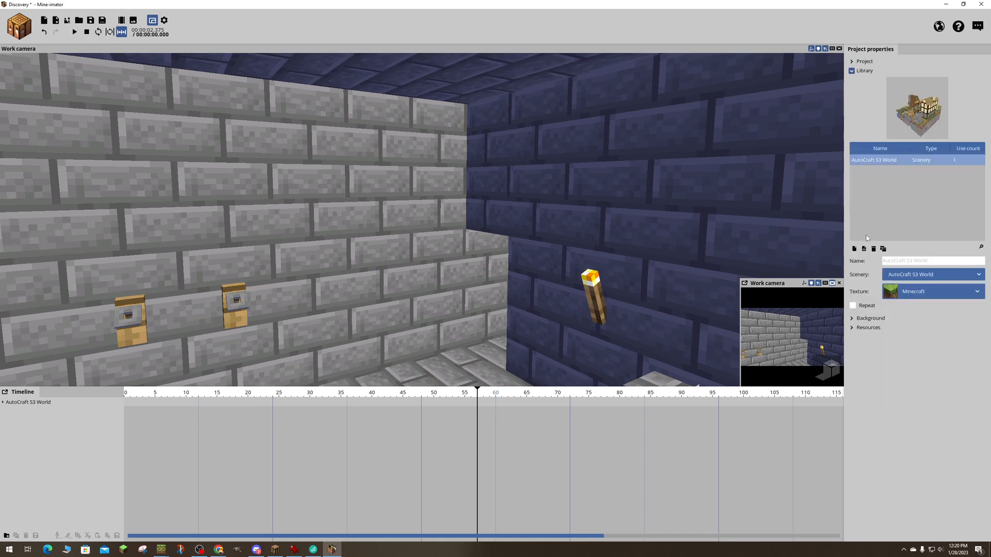
- Expand the background settings and turn the time of day to midnight so the room goes dark
left_click(861, 330)
left_click(853, 320)
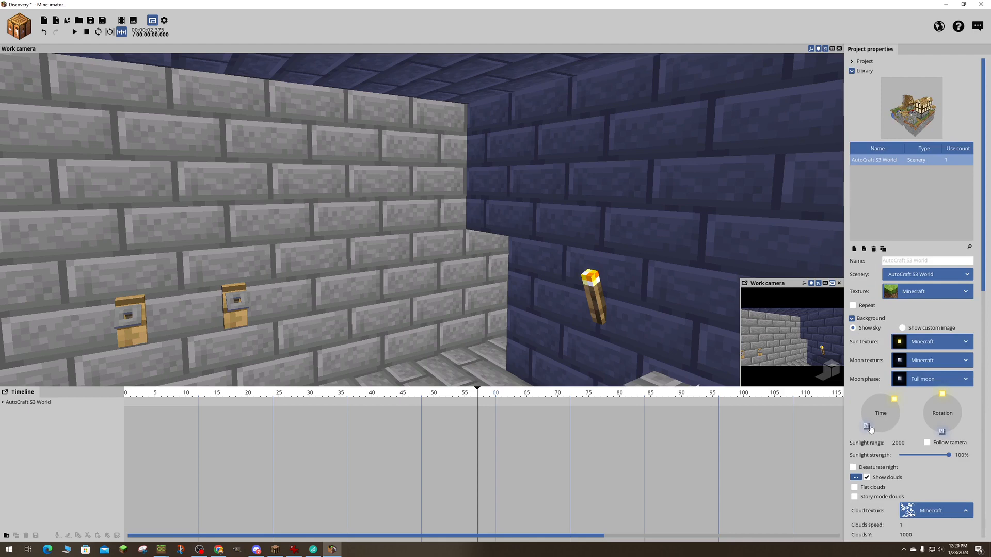
left_click_drag(870, 428, 884, 386)
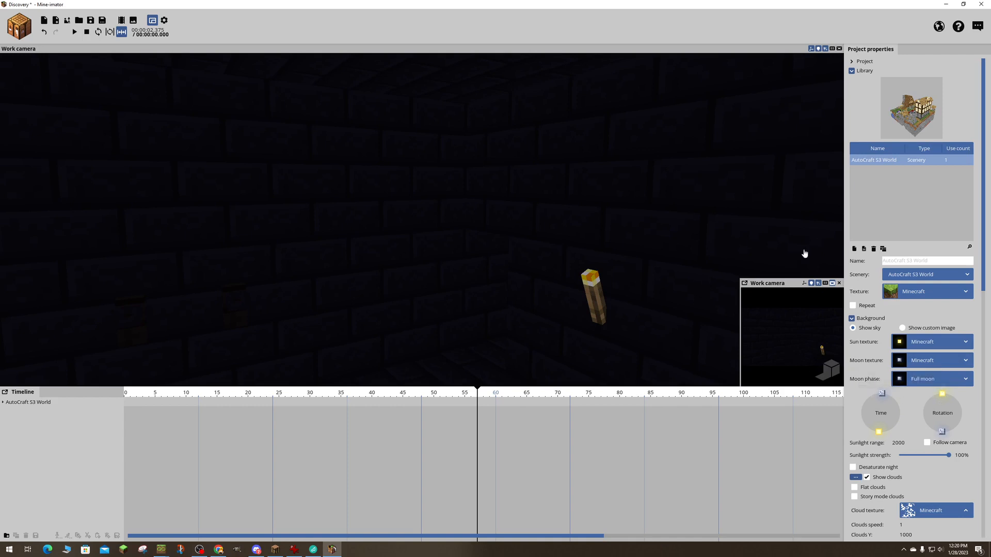
- Create a point light in the underground room
left_click(18, 33)
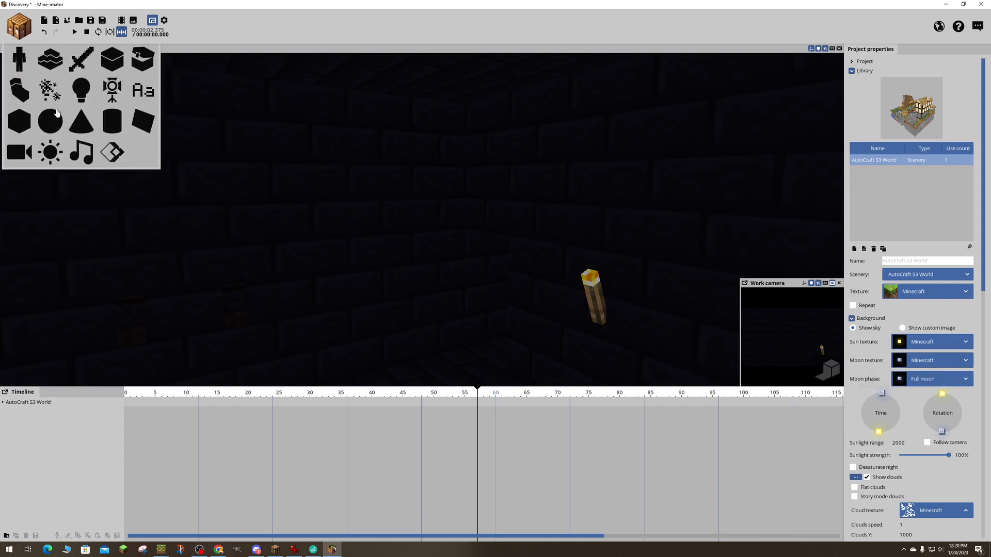
left_click(81, 92)
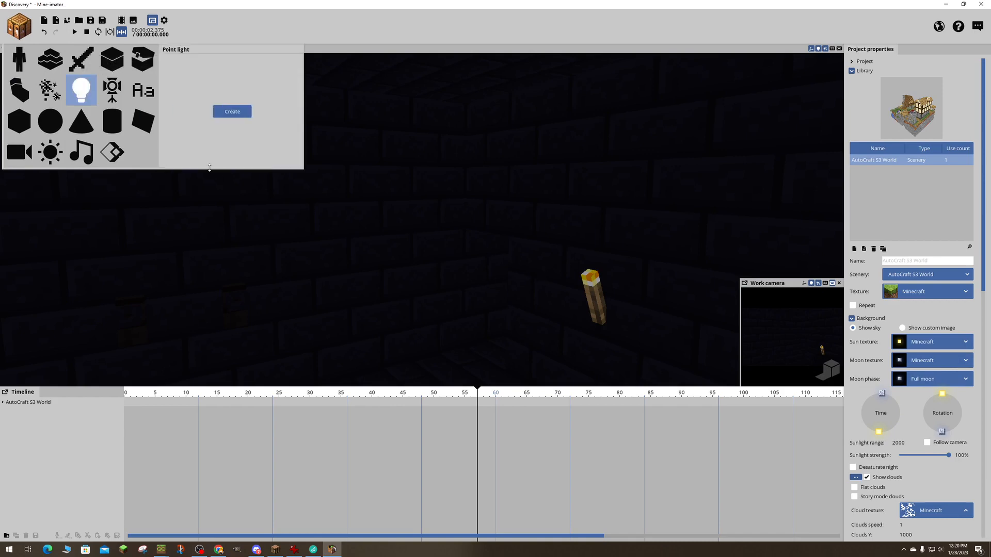
left_click(235, 113)
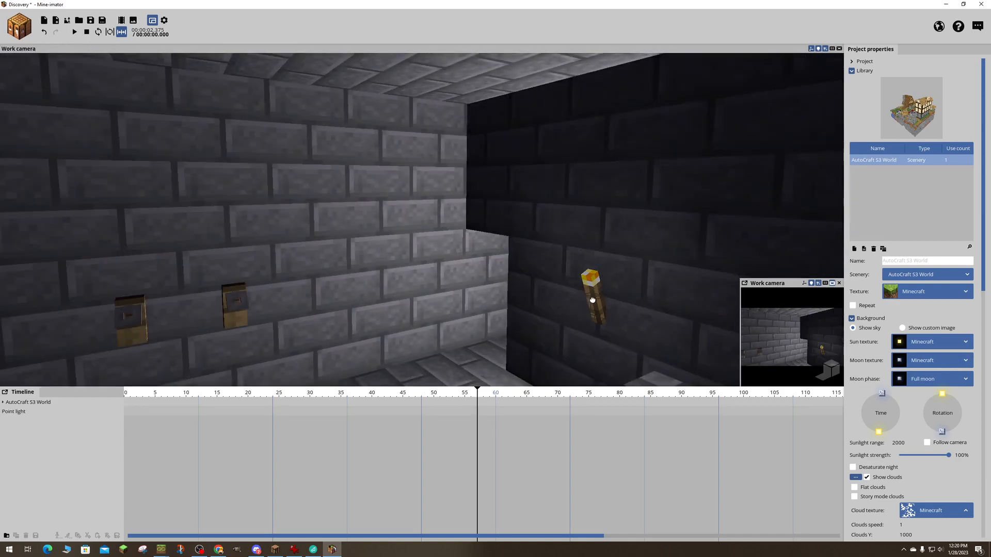
- Select the point light and move it toward the wall torch, to about X -472.84 and Z -260.91
left_click_drag(494, 359, 538, 294)
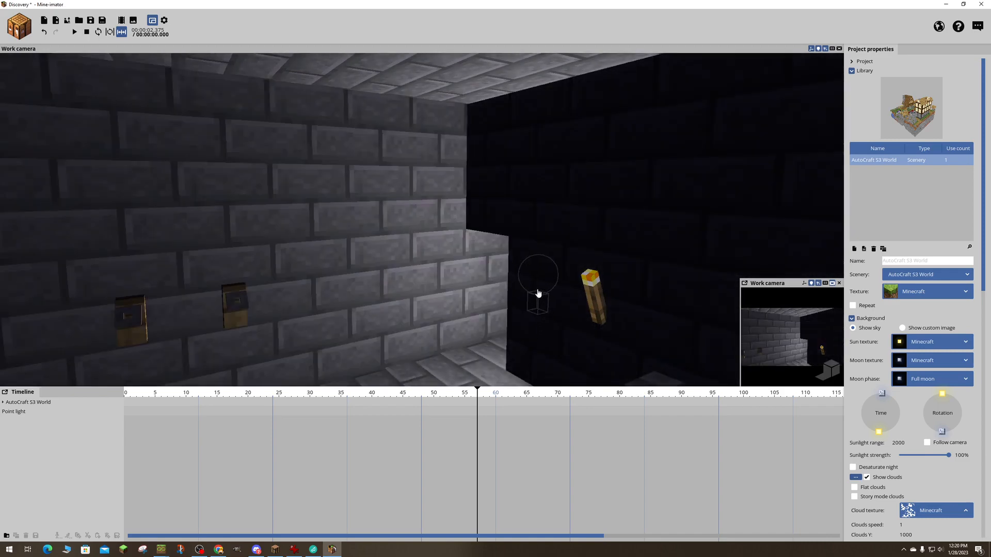
left_click(538, 294)
left_click_drag(439, 305, 359, 321)
left_click_drag(395, 265, 484, 284)
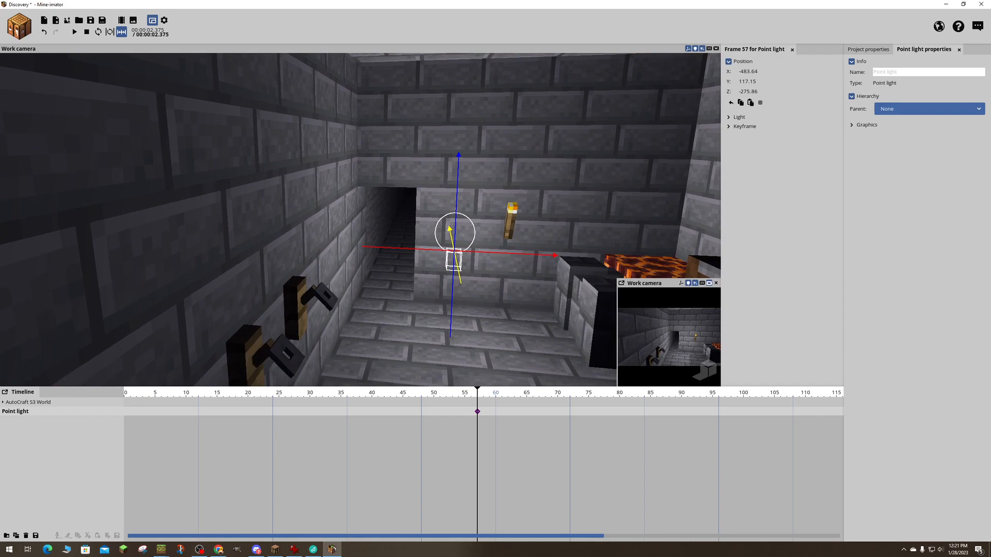
mouse_move(452, 253)
right_mouse_down()
mouse_move(450, 227)
mouse_move(452, 252)
right_mouse_up()
key("w")
key("s")
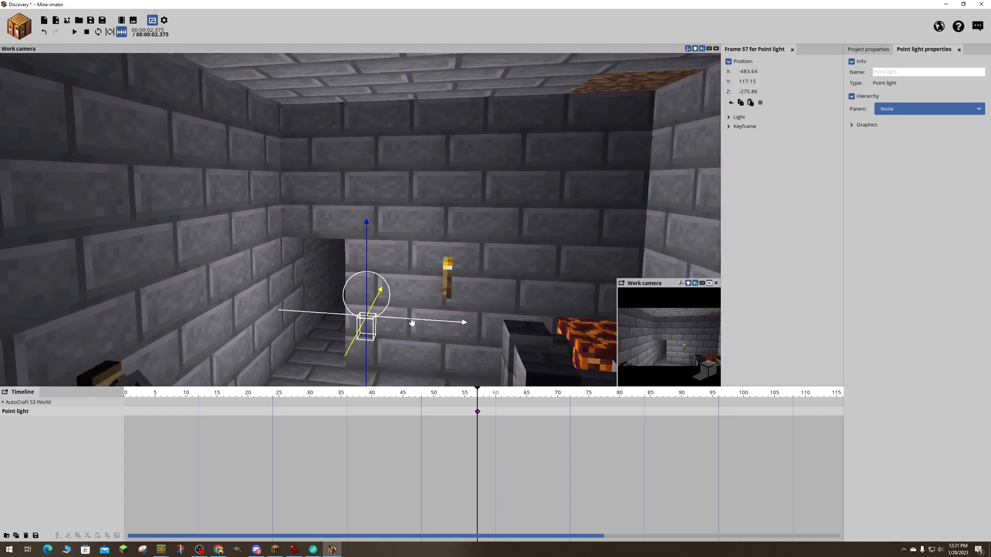
left_click_drag(412, 322, 495, 327)
key("d")
right_click_drag(510, 295, 372, 305)
left_click_drag(470, 301, 530, 304)
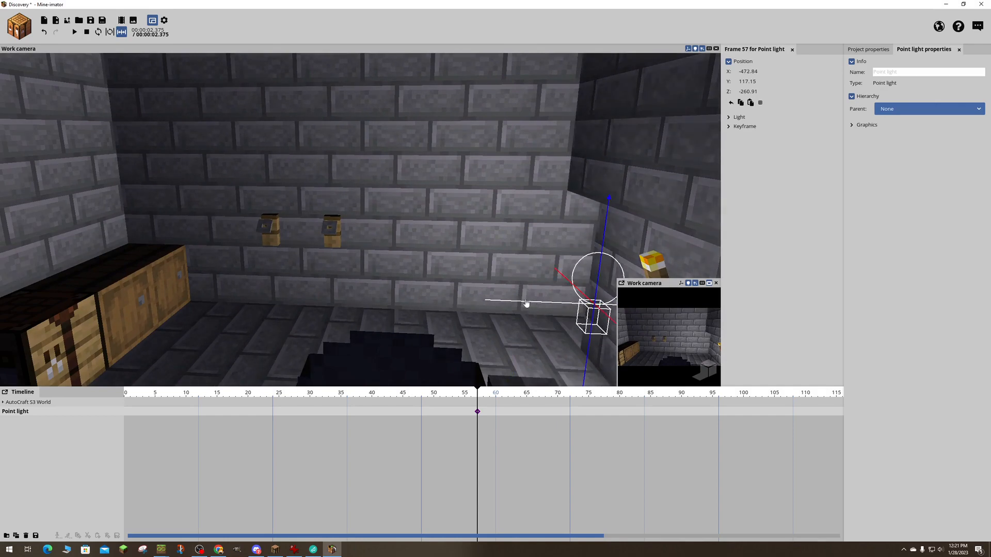
right_click_drag(530, 304, 542, 304)
key("s")
key("d")
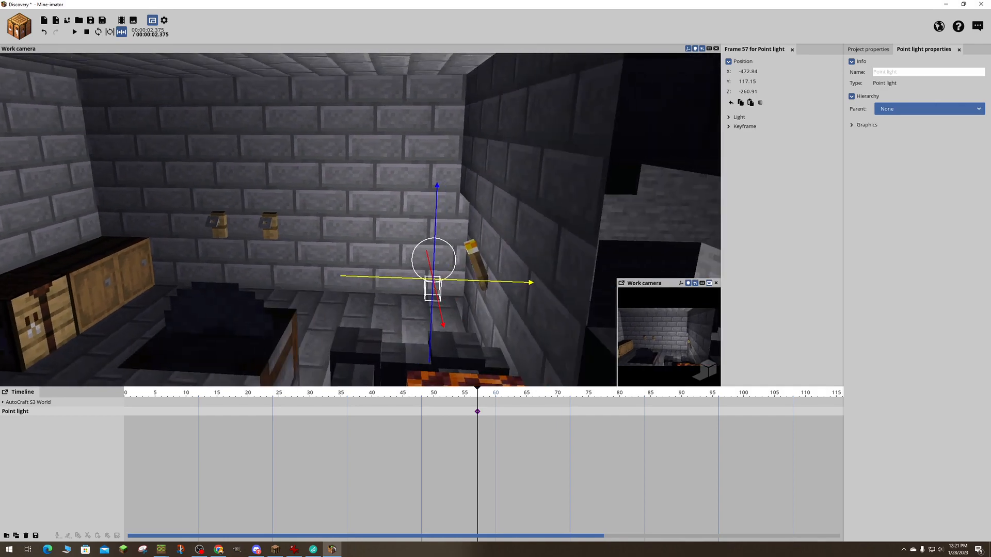
- Shift the point light along the X axis to about -465.39, in line with the wall torch
right_click_drag(530, 304, 489, 308)
key("w")
key("a")
key("s")
key("w")
key("s")
key("d")
left_click_drag(403, 230, 437, 230)
key("a")
right_click_drag(437, 231, 578, 206)
key("a")
key("w")
right_click_drag(315, 228, 369, 230)
key("s")
- Raise the point light to the torch's flame, at about Y 126.53
left_click(416, 228)
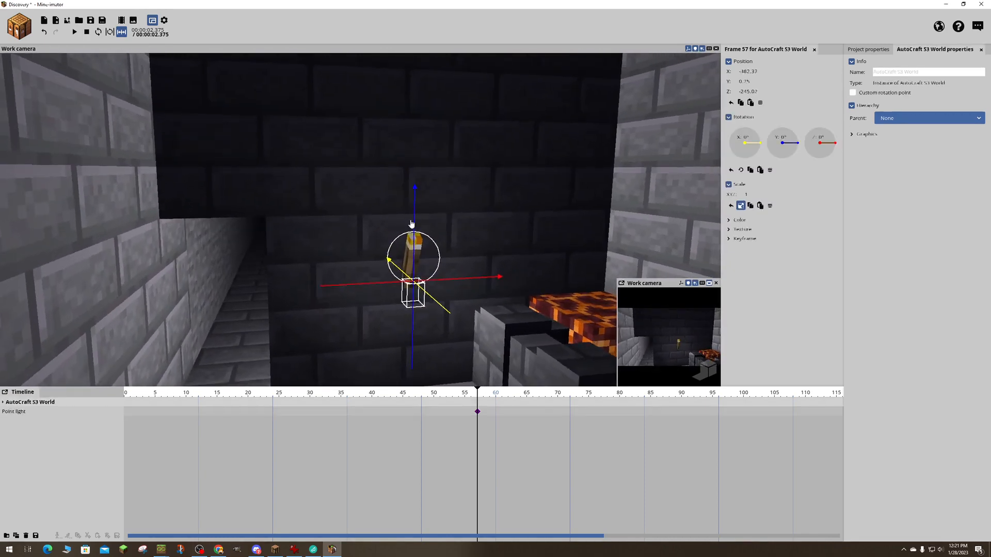
left_click(408, 265)
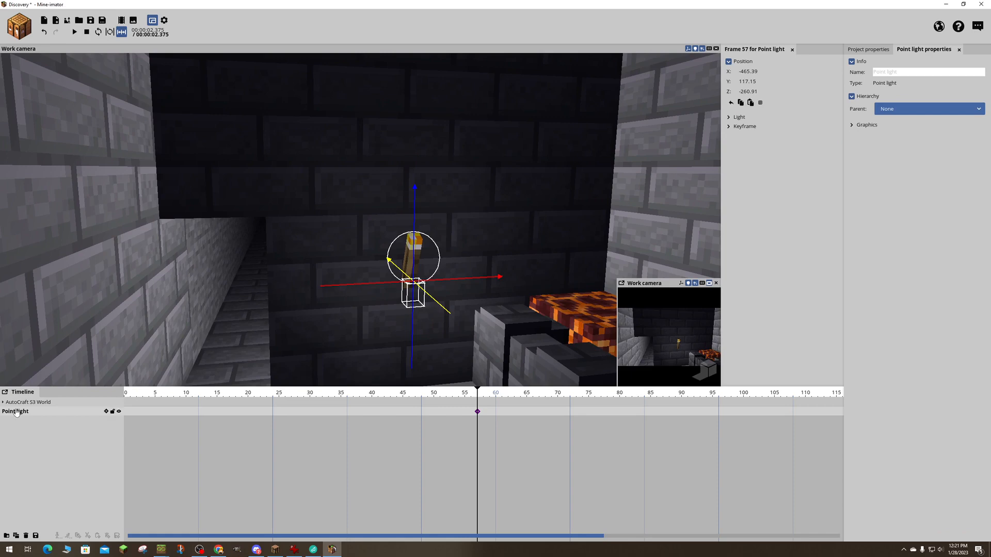
left_click_drag(413, 223, 415, 169)
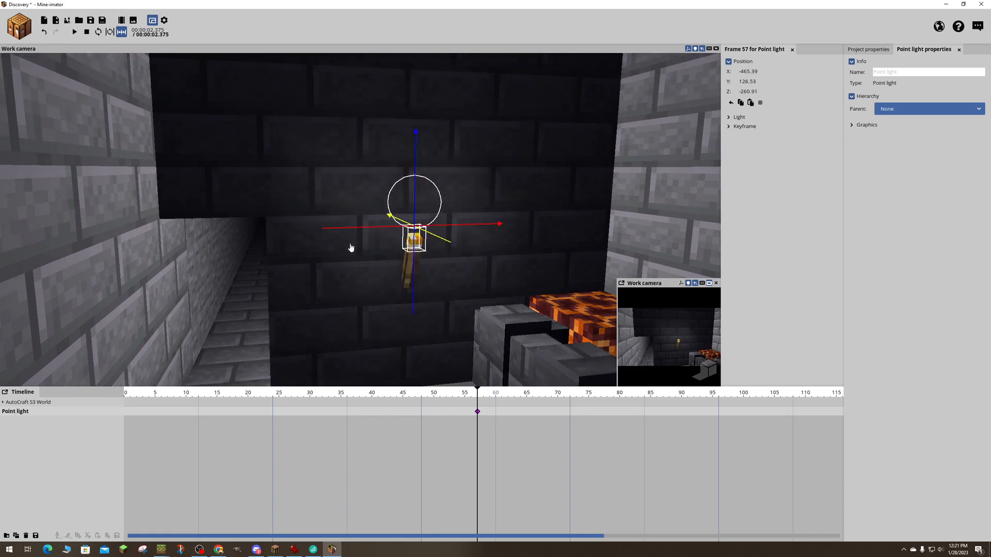
- Check the point light from both sides and nudge it along the X axis to about -466.27, around the torch's flame
key("a")
right_click_drag(350, 248, 424, 248)
key("w")
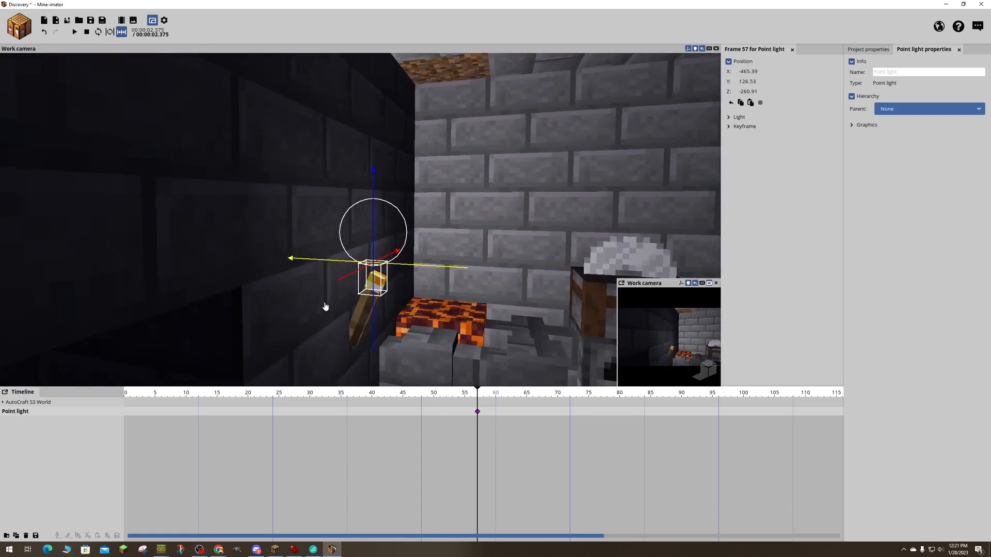
key("w")
right_click_drag(390, 305, 235, 310)
key("a")
key("d")
key("d")
key("d")
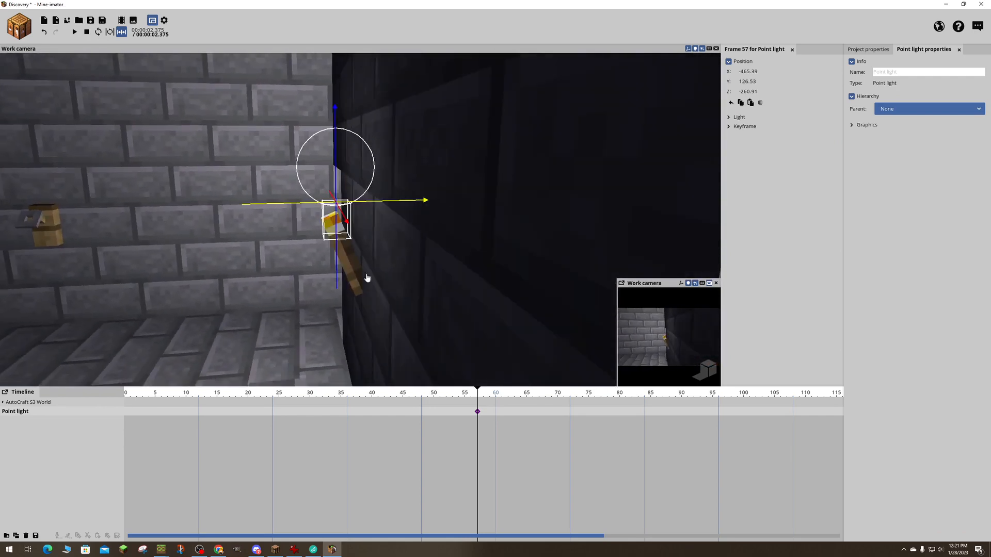
left_click_drag(262, 207, 254, 208)
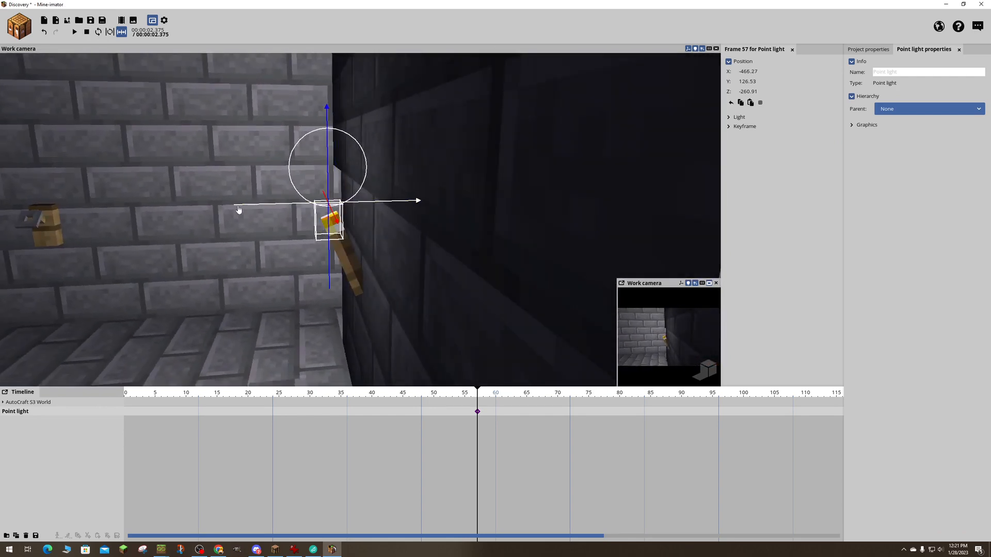
key("a")
mouse_move(173, 219)
right_mouse_down()
mouse_move(194, 220)
mouse_move(155, 222)
right_mouse_up()
key("s")
- Create a timeline folder containing the point light and name it Lighting
left_click(7, 537)
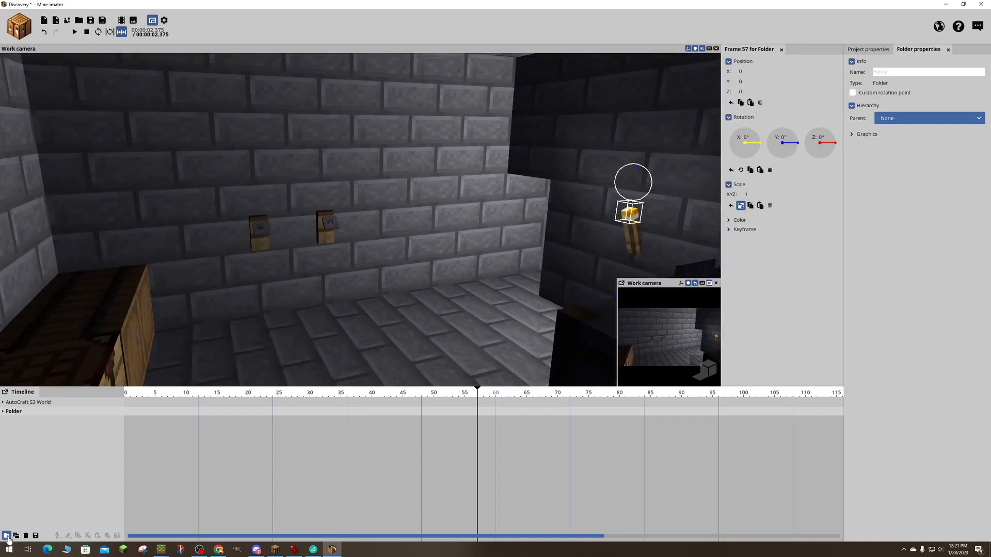
left_click(6, 413)
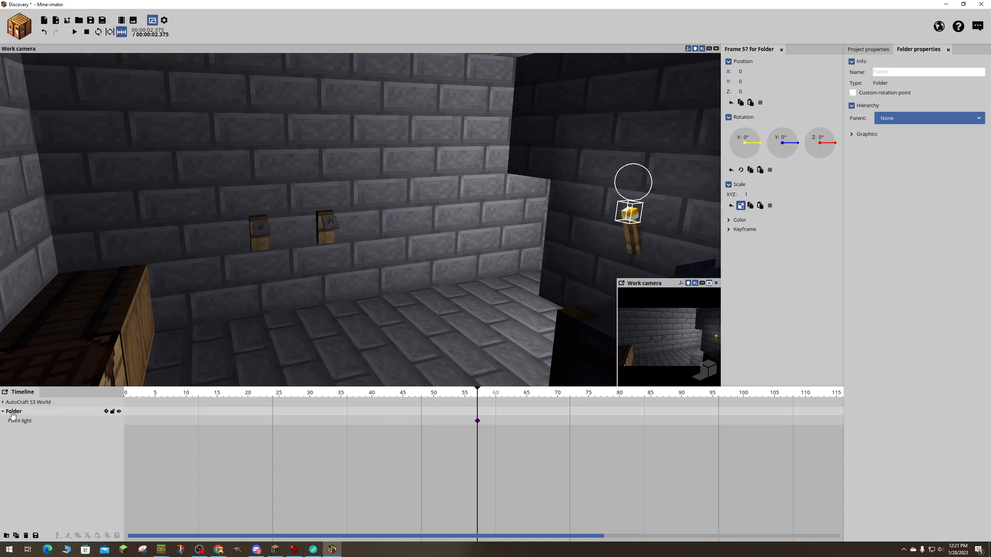
left_click(907, 75)
type("Lighting")
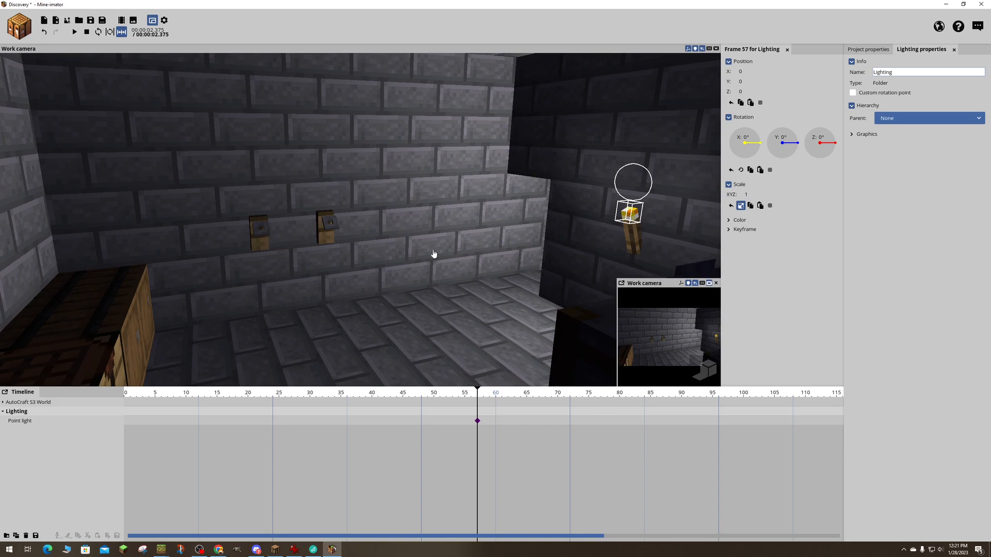
- Look over the Lighting folder's graphics settings and the point light's parent options
left_click(919, 139)
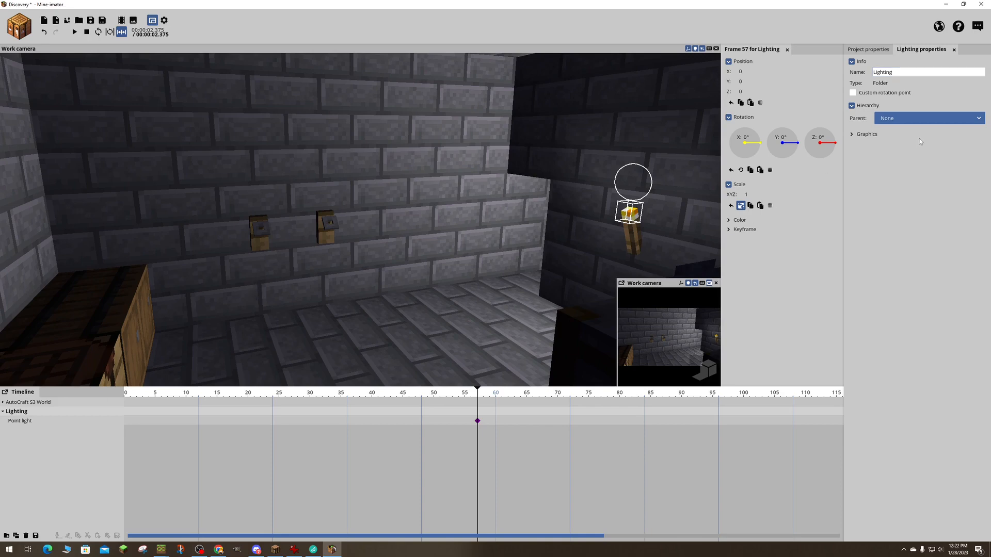
left_click(852, 134)
left_click(853, 135)
left_click(632, 219)
left_click_drag(670, 139, 627, 121)
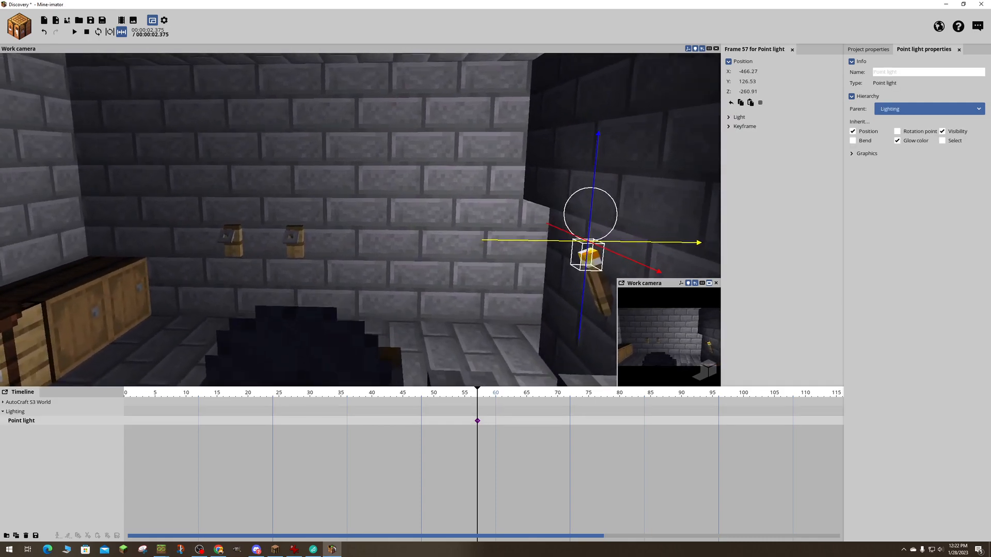
left_click(913, 110)
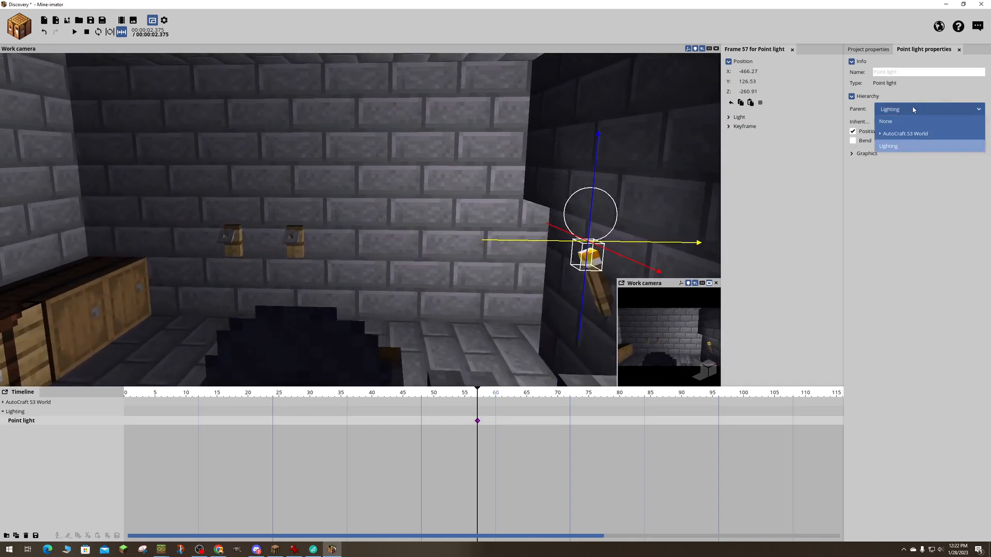
left_click(913, 109)
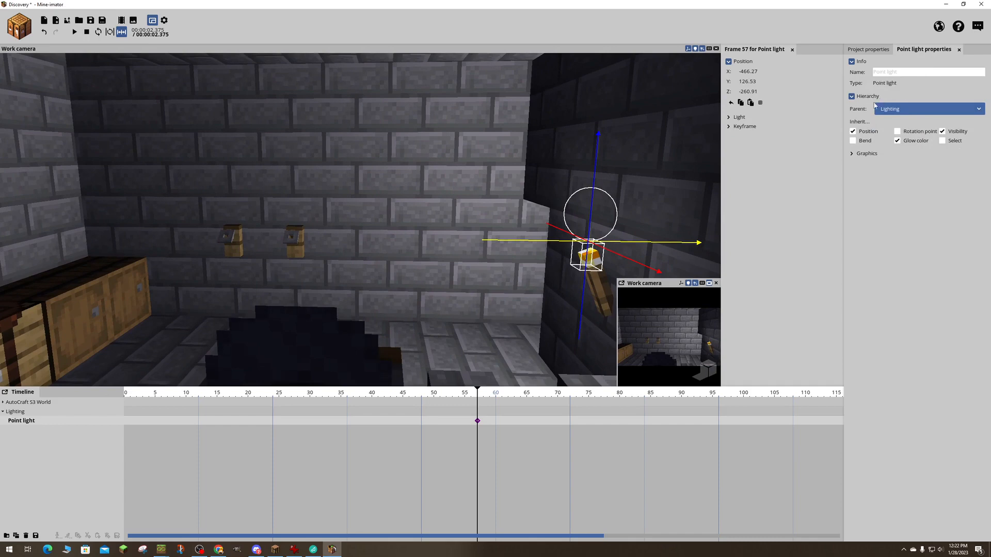
- Set the point light's range to about 398.83 and its fade size to 72%, keeping the light color white
left_click(852, 154)
left_click(729, 118)
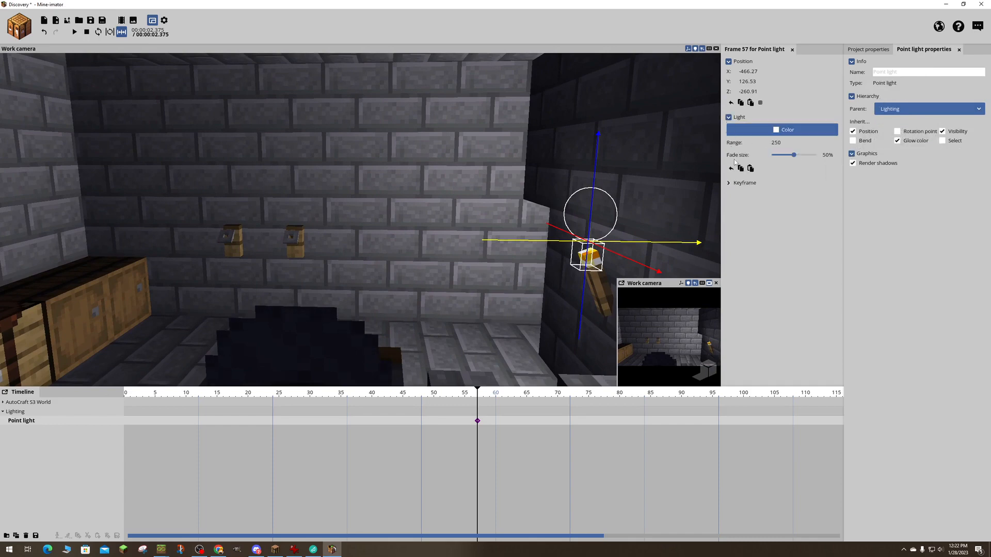
left_click(795, 155)
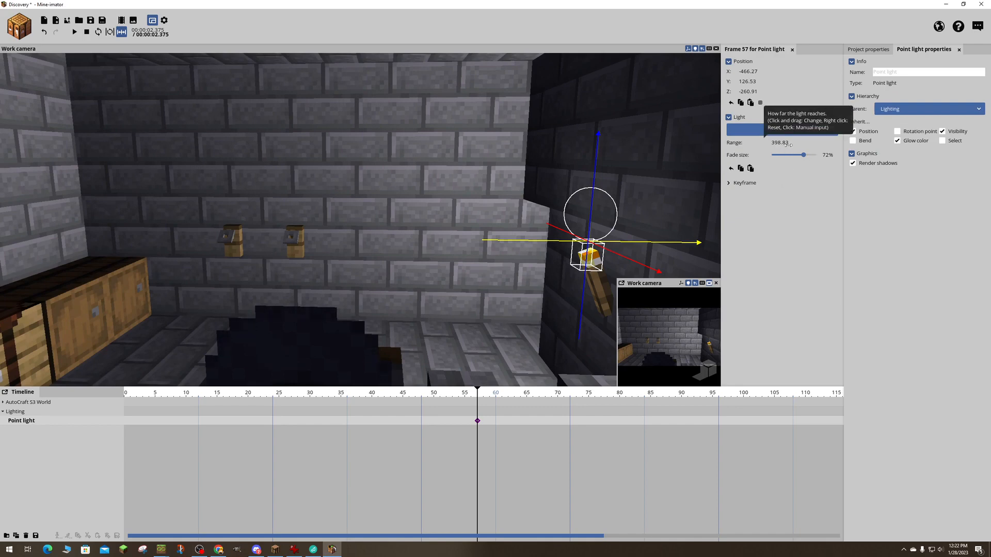
left_click(728, 183)
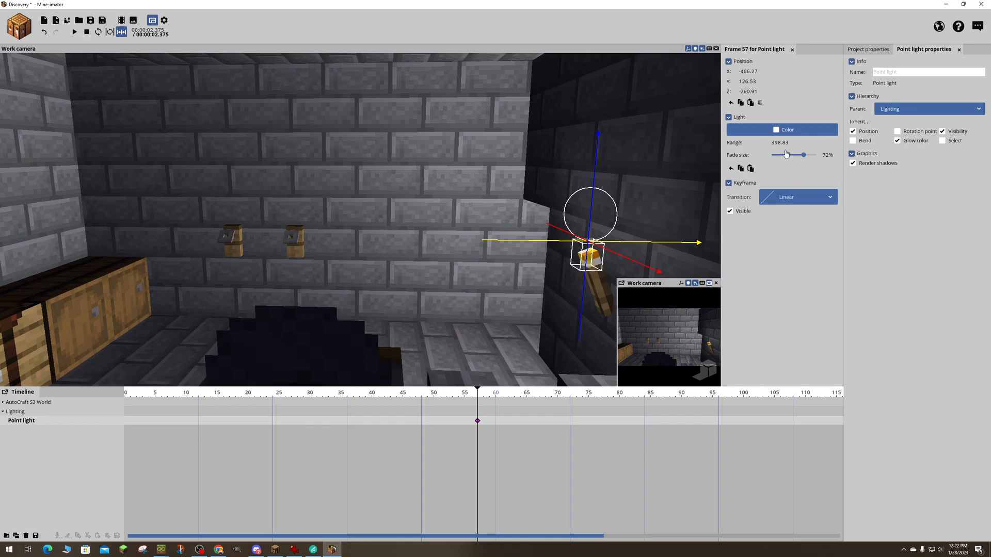
left_click(780, 132)
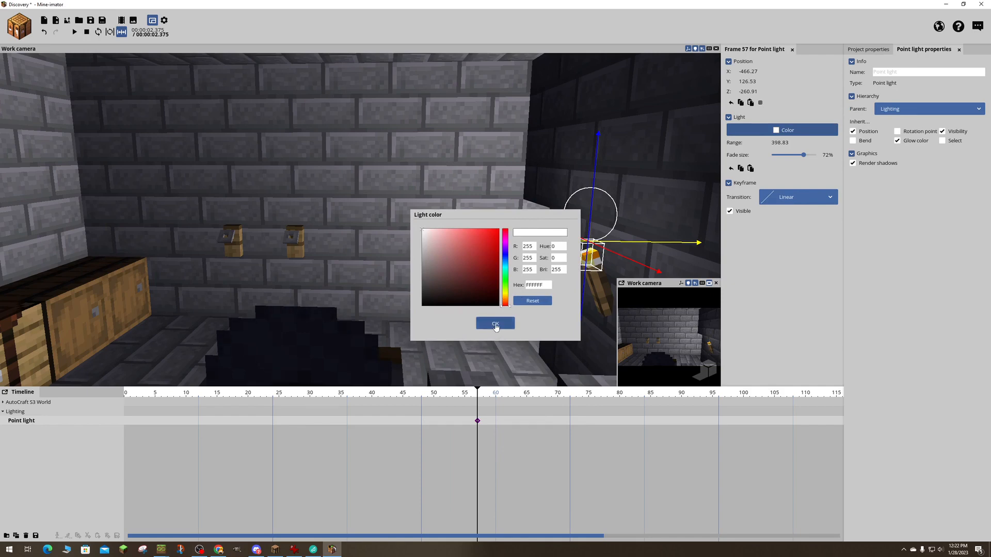
left_click(495, 324)
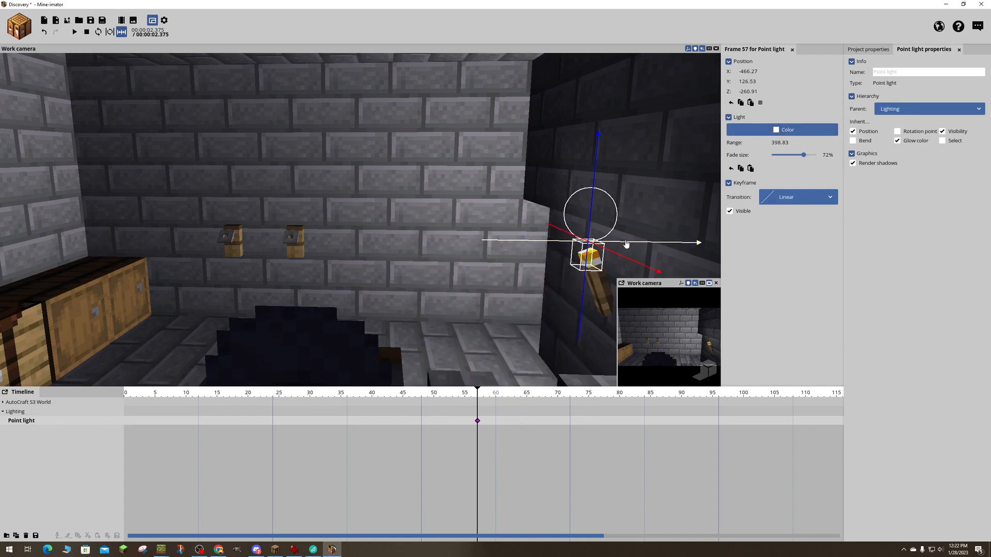
- Duplicate the Lighting folder together with its point light
left_click(32, 433)
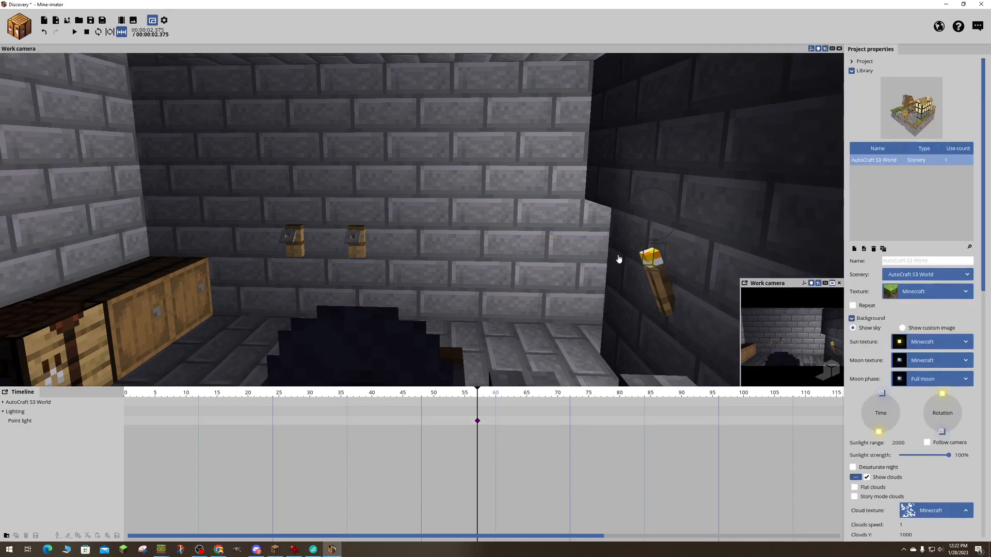
left_click(660, 254)
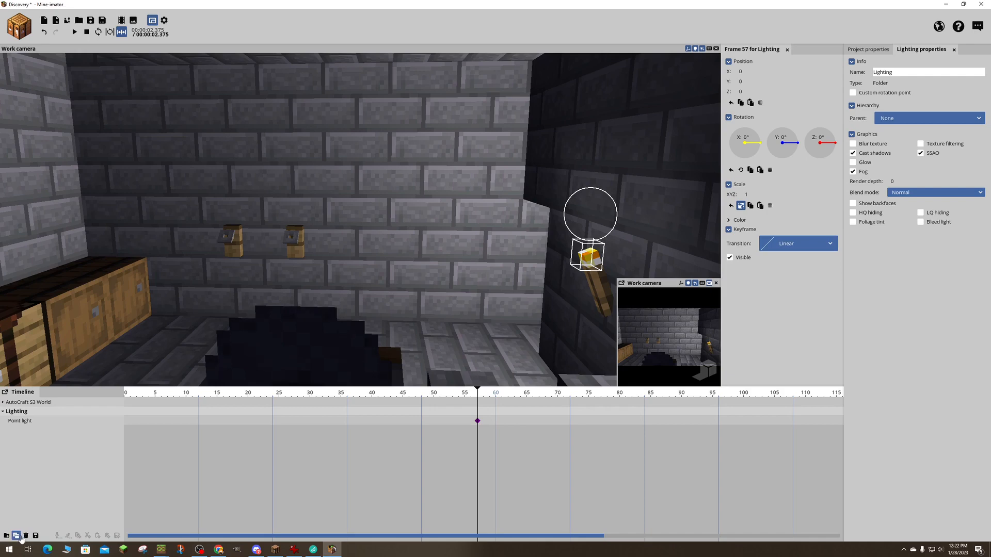
left_click(16, 536)
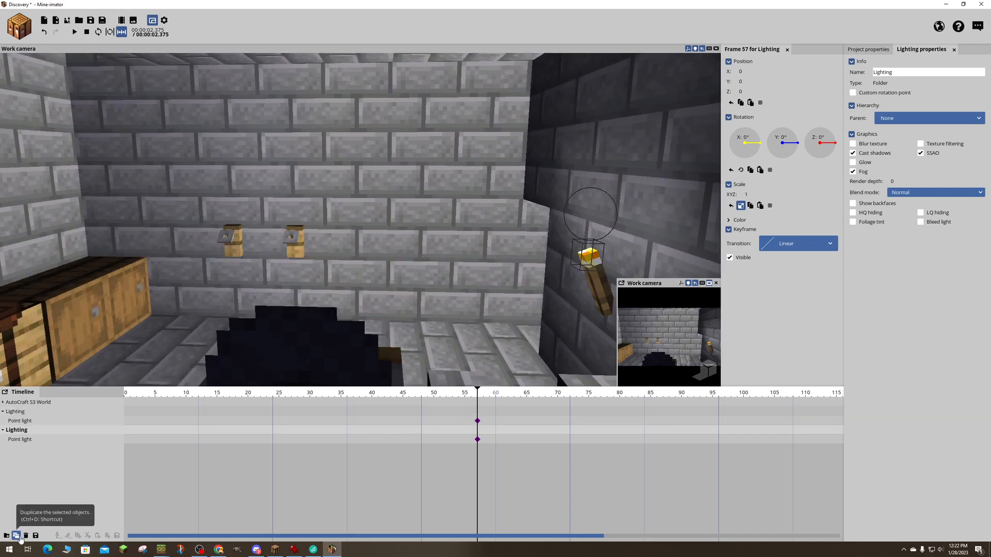
- Select the duplicated point light and move it away from the first torch along the X axis to about -501.93
left_click(25, 440)
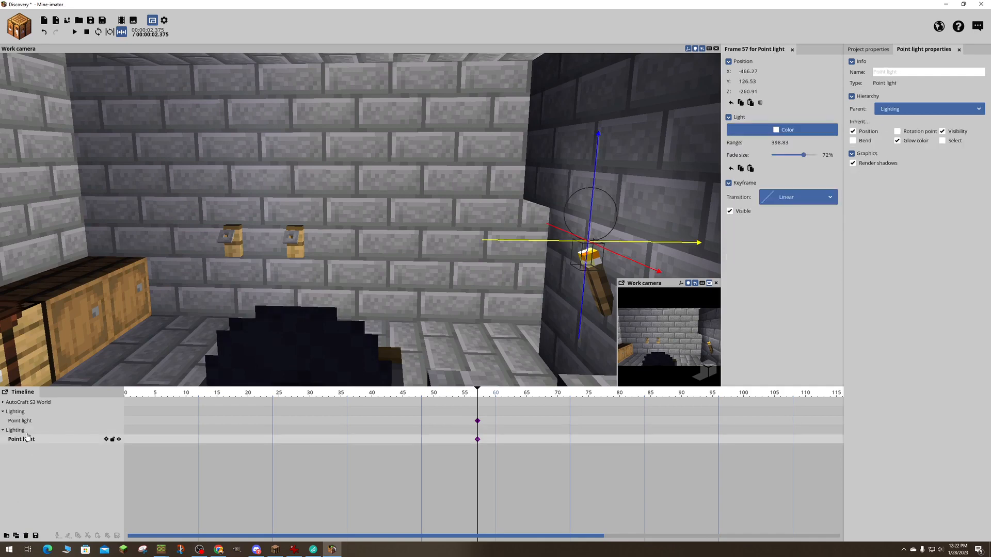
left_click(25, 420)
left_click(21, 439)
key("ctrl+z")
left_click(23, 440)
mouse_move(23, 440)
left_mouse_down()
mouse_move(44, 427)
mouse_move(23, 443)
left_mouse_up()
left_click_drag(511, 242, 270, 245)
- Move the duplicated point light along the X axis to about -562.43, at the torch above the crafting table
left_click_drag(289, 290, 387, 297)
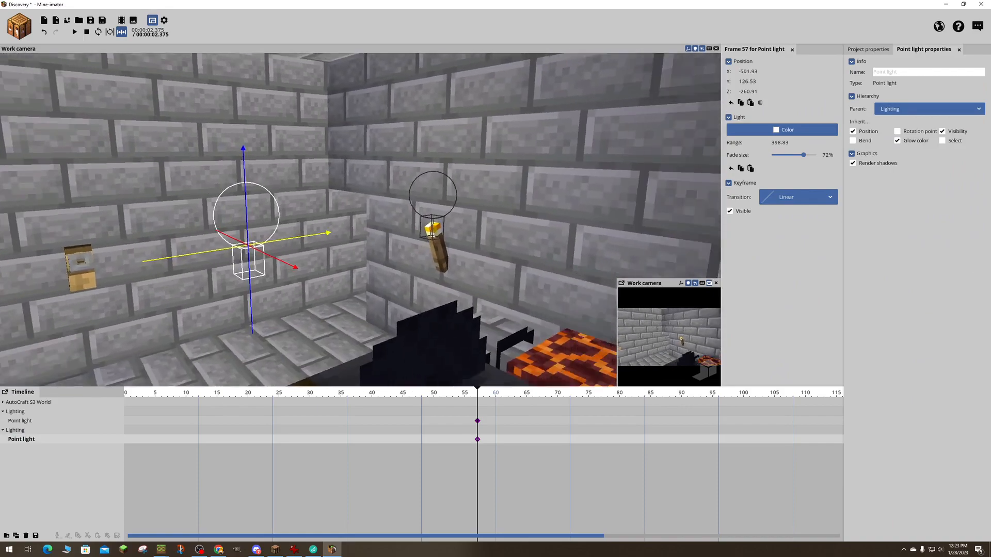
right_click_drag(387, 297, 516, 300)
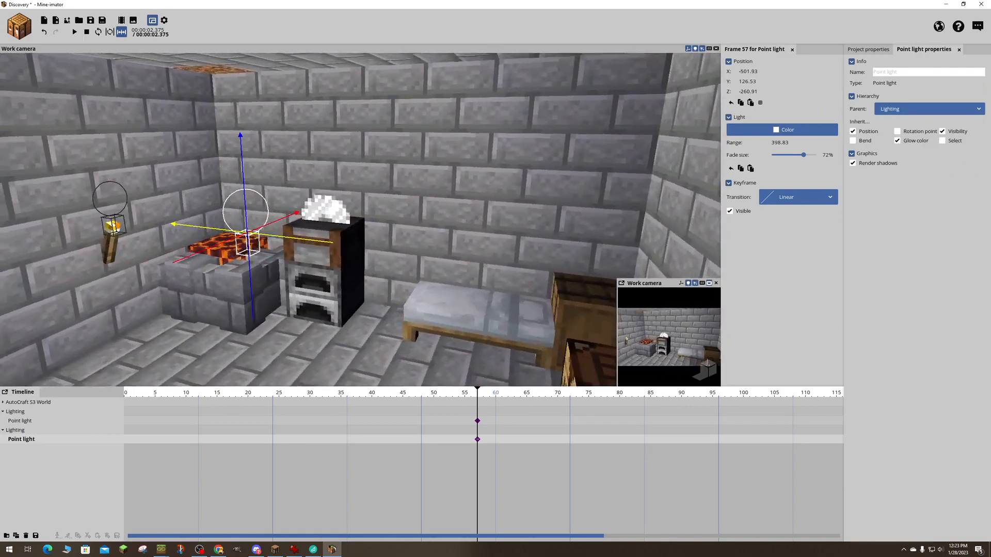
right_click_drag(248, 289, 288, 288)
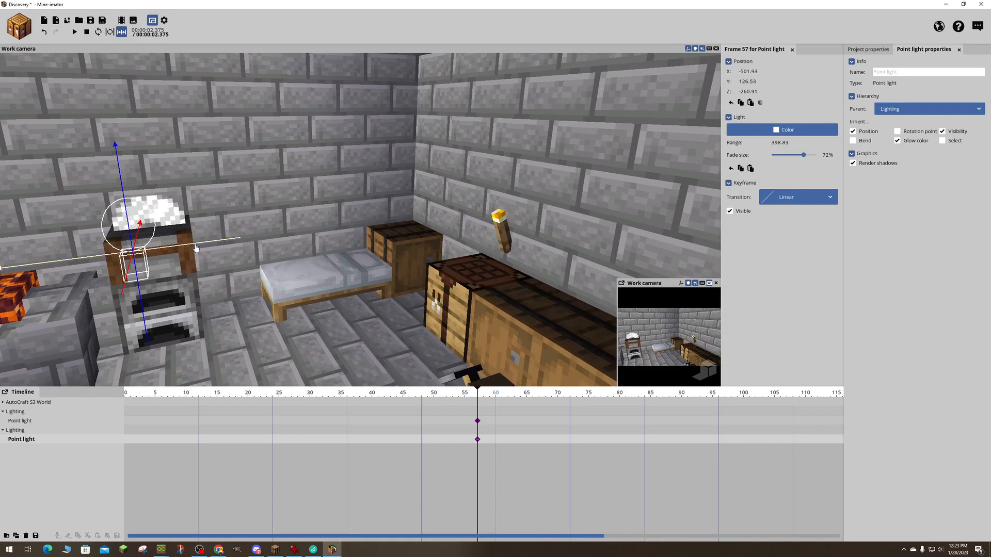
left_click_drag(197, 248, 525, 235)
mouse_move(434, 285)
right_mouse_down()
mouse_move(444, 285)
mouse_move(434, 285)
right_mouse_up()
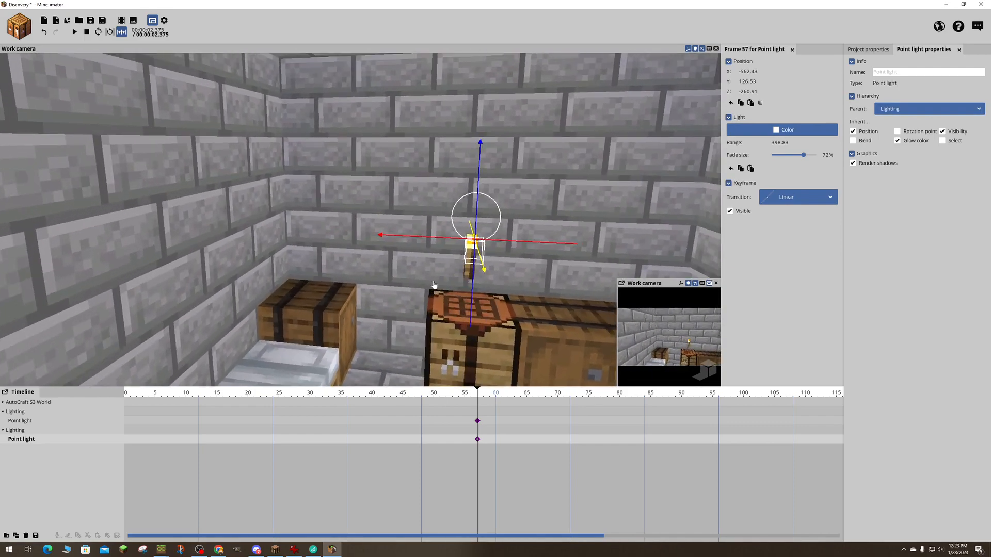
- Align the duplicated point light with the torch above the crafting table at about X -570.26 and Z -261.37
left_click_drag(483, 247, 443, 241)
mouse_move(529, 233)
right_mouse_down()
mouse_move(518, 233)
mouse_move(528, 234)
right_mouse_up()
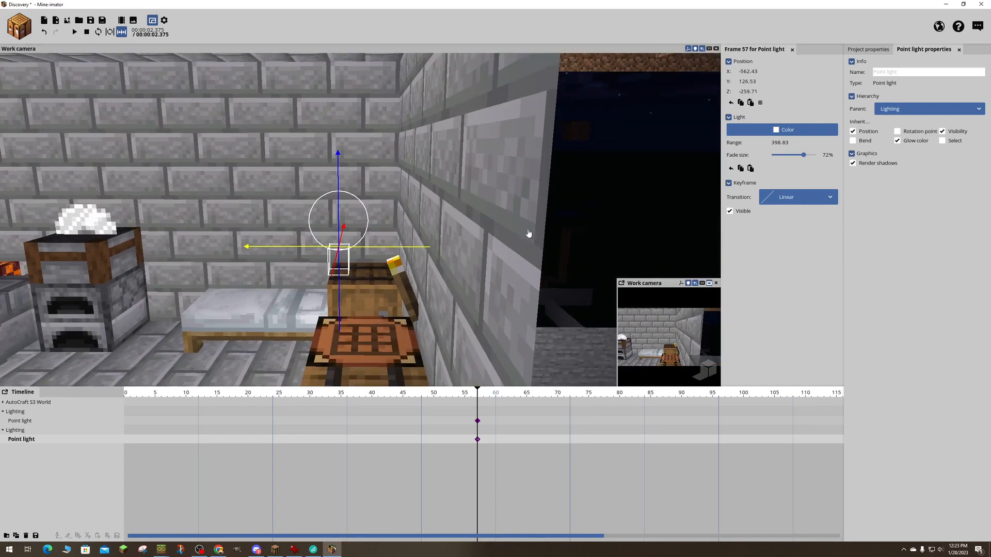
left_click_drag(394, 248, 441, 249)
right_click_drag(442, 249, 462, 235)
right_click_drag(570, 205, 572, 204)
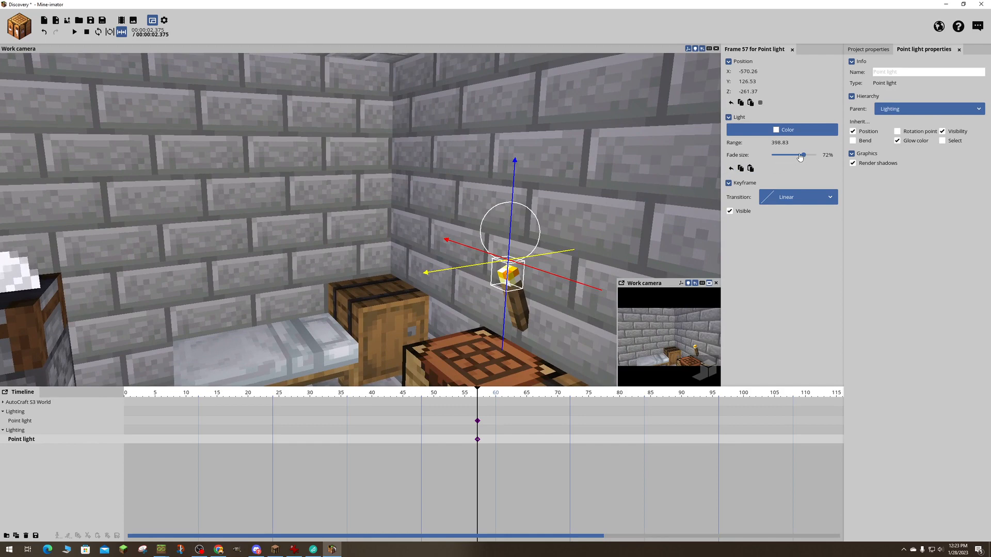
- Reduce the duplicated point light's range to about 181.06 and its fade size to 53%, and inspect the room's lighting
left_click_drag(800, 157, 754, 144)
right_click_drag(546, 172, 436, 222)
key("s")
key("w")
key("s")
key("w")
mouse_move(584, 179)
right_mouse_down()
mouse_move(557, 206)
mouse_move(552, 180)
mouse_move(584, 179)
right_mouse_up()
key("s")
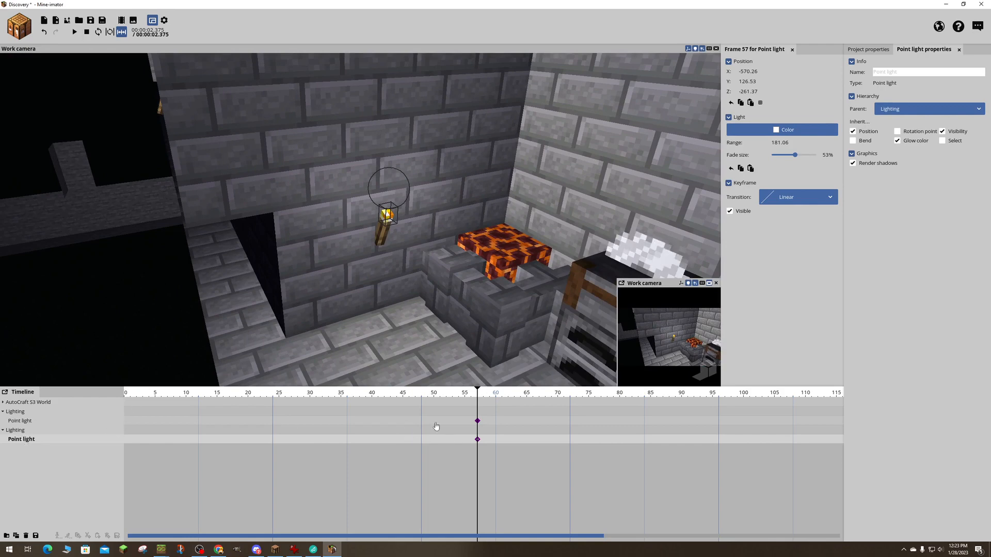
- Move the keyframes of both point lights to frame 0 and save the project
left_click(478, 421)
left_click(477, 440)
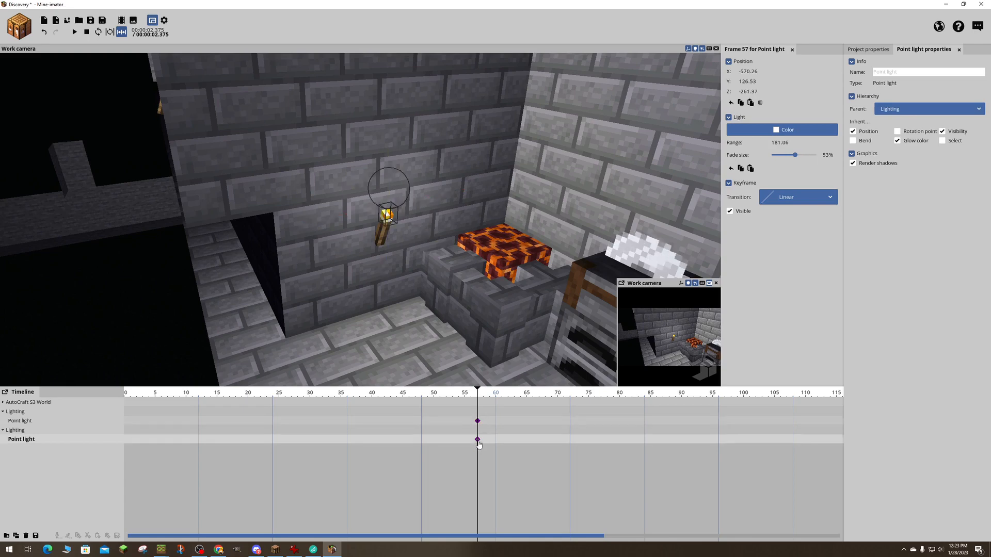
left_click(478, 421, "shift")
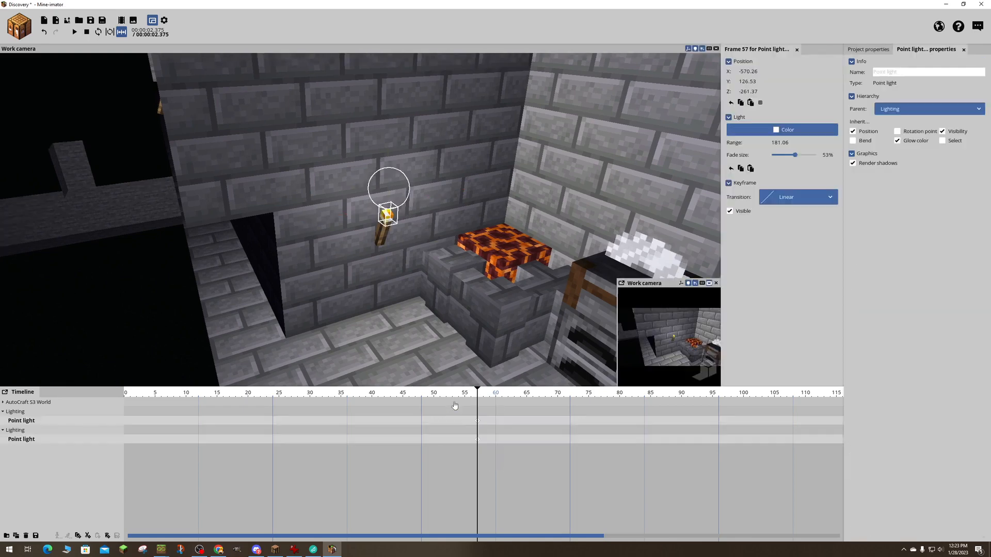
left_click_drag(479, 424, 125, 431)
right_click_drag(341, 359, 300, 341)
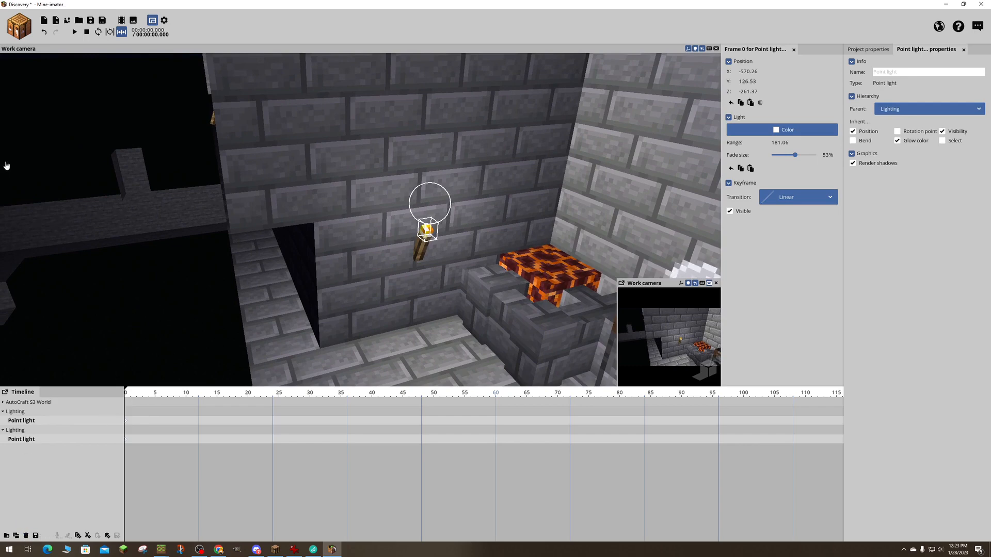
key("ctrl+s")
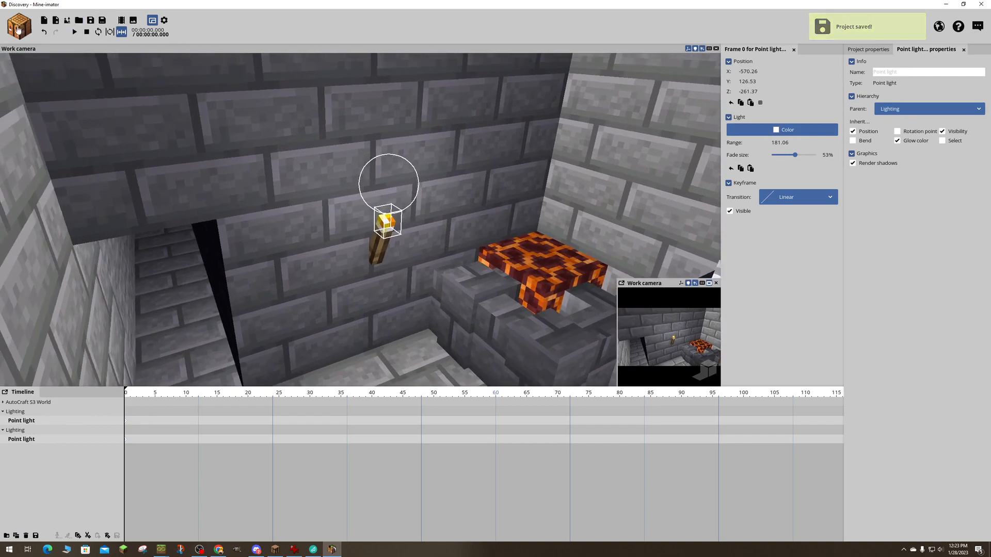
- Preview the particle presets and create a particle creator at the first torch from the Low fire preset
left_click(67, 20)
left_click(50, 91)
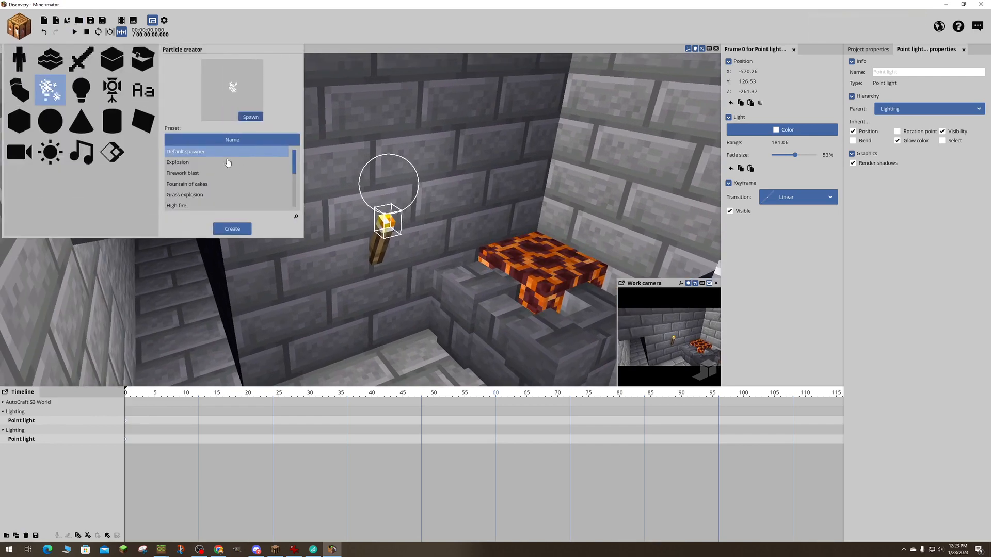
left_click(201, 163)
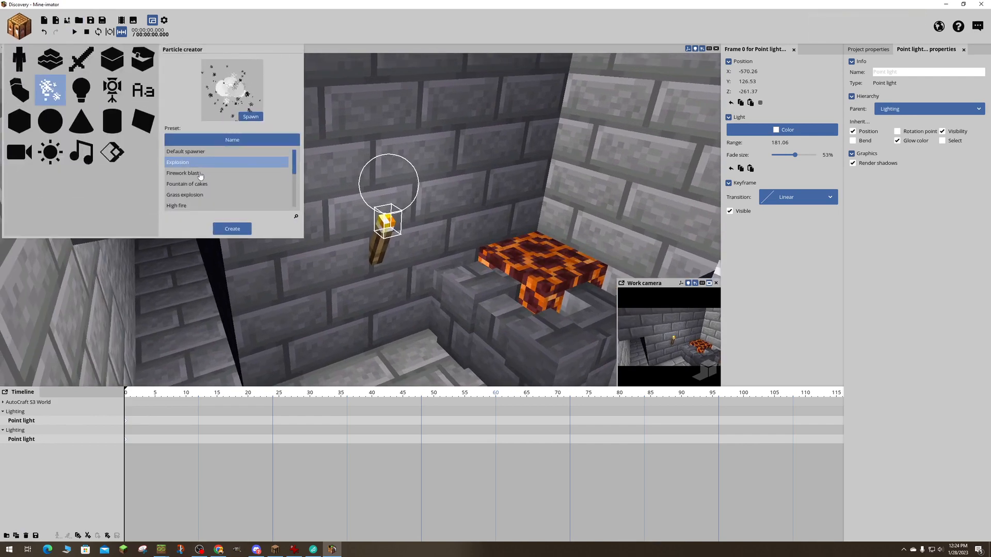
left_click(200, 174)
left_click(202, 185)
scroll(224, 177, "down", 1)
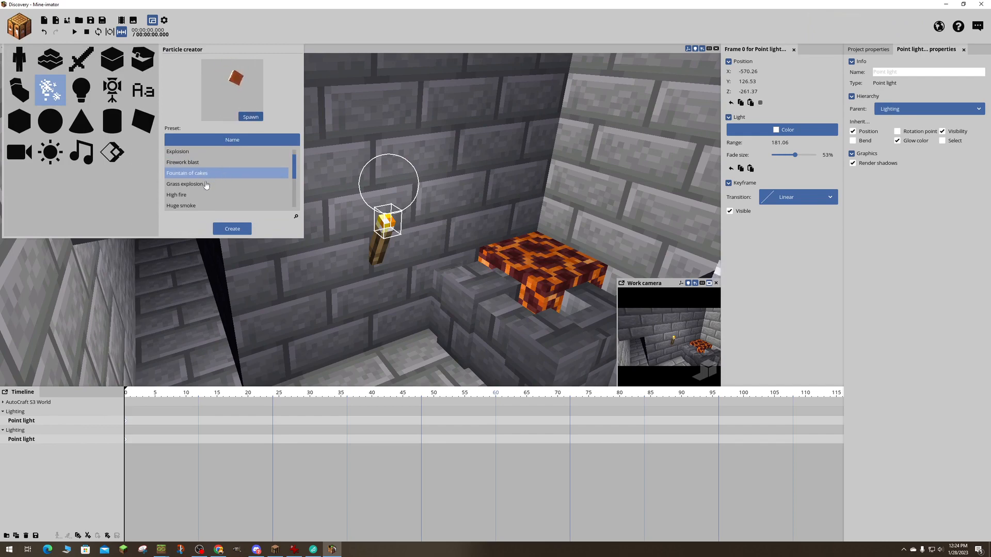
left_click(206, 184)
left_click(216, 195)
scroll(220, 195, "down", 3)
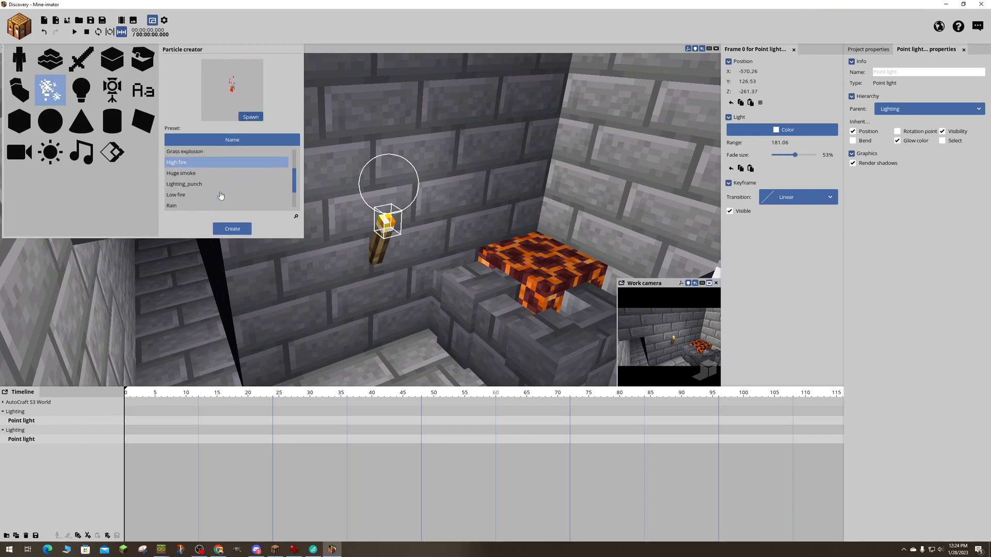
left_click(196, 176)
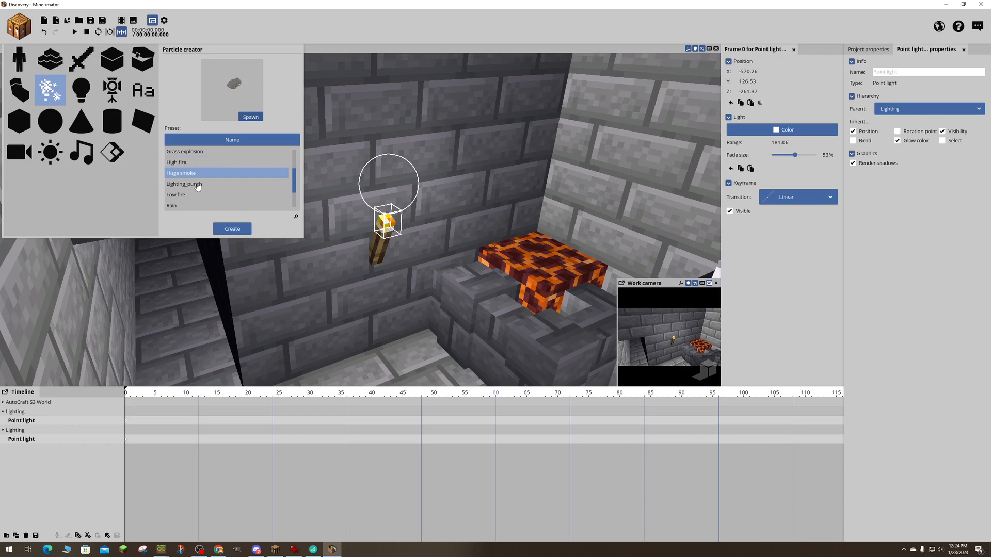
left_click(198, 185)
left_click(188, 196)
scroll(198, 195, "down", 2)
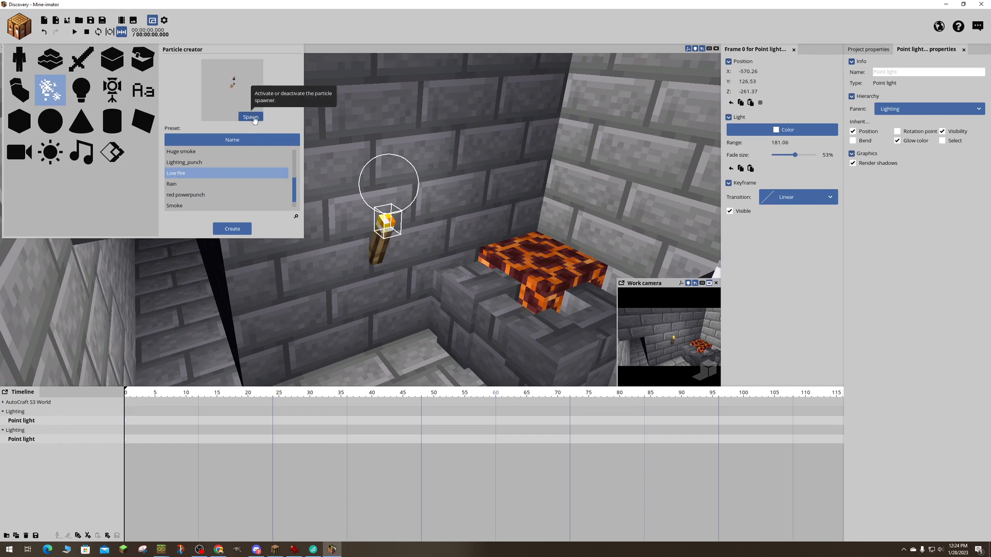
left_click(228, 231)
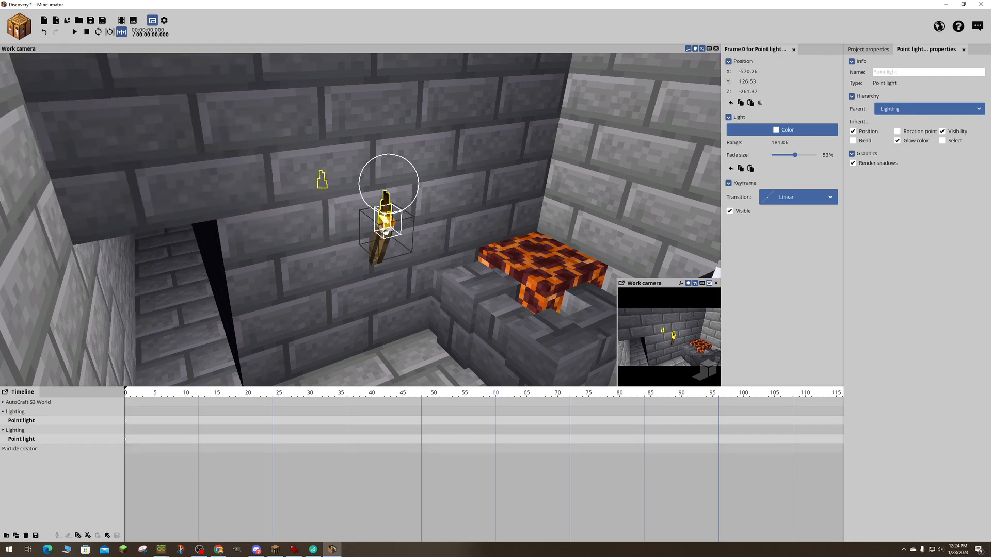
- Select the new particle creator and raise it above the first torch to about Y 126.7
right_click_drag(381, 233, 443, 234)
key("s")
key("w")
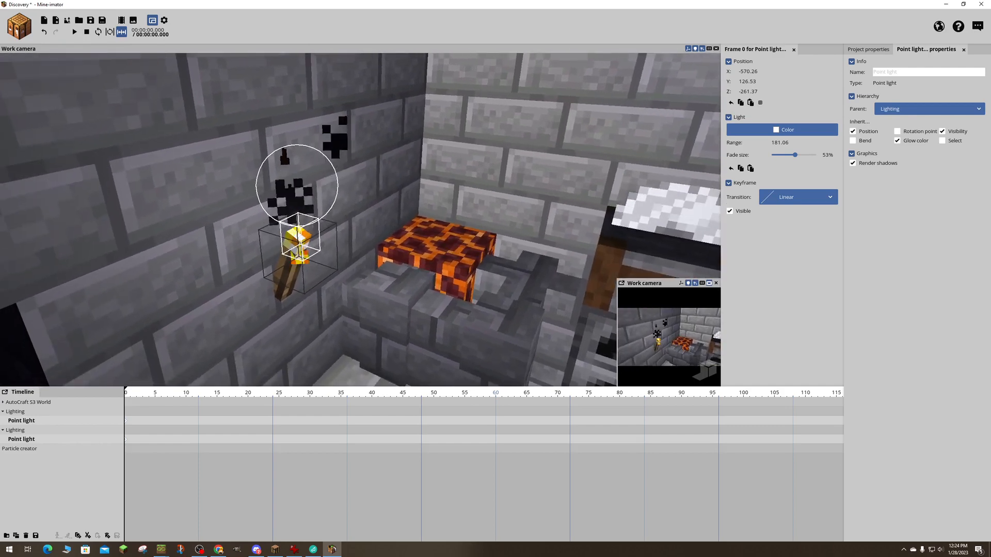
left_click(25, 449)
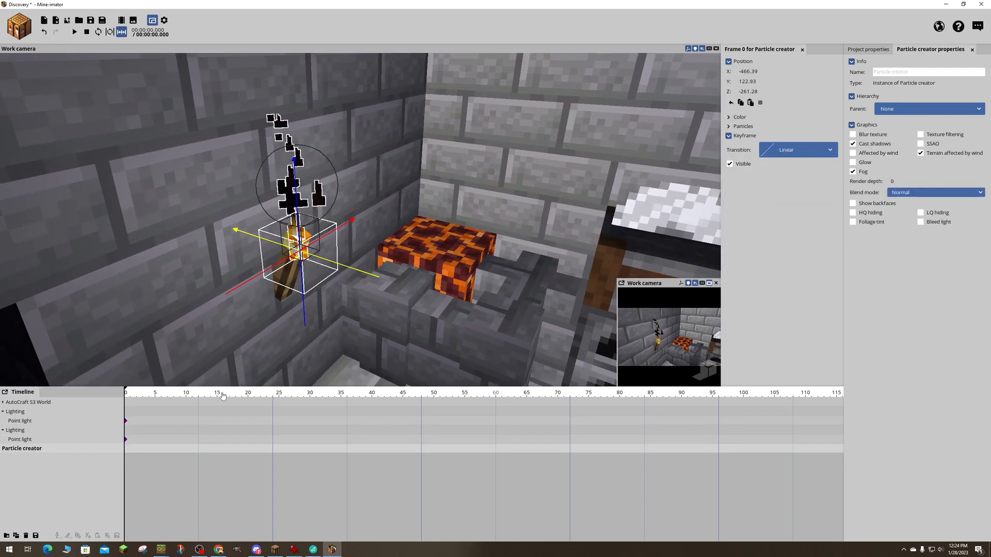
left_click_drag(294, 195, 293, 173)
left_click_drag(376, 174, 330, 162)
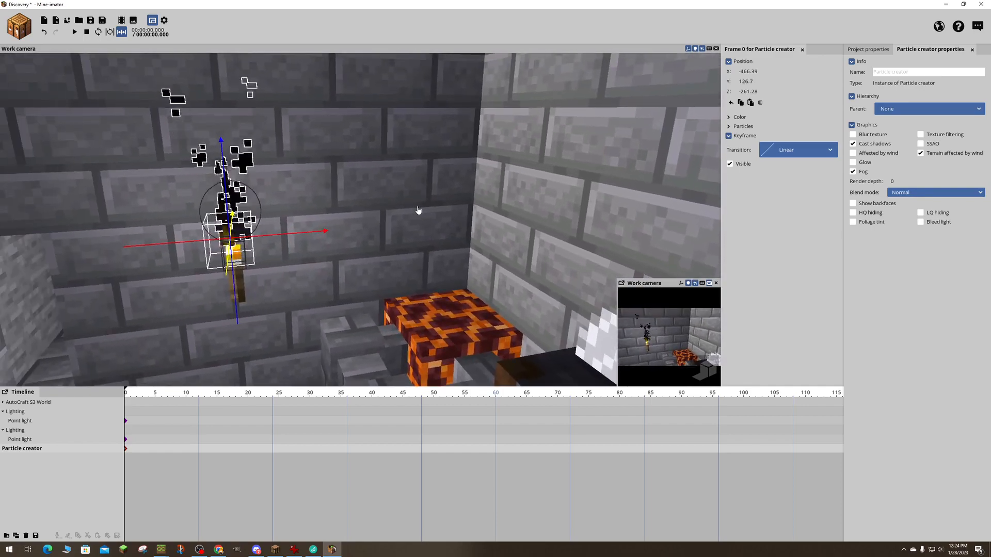
- Expand the particle creator's color and particle settings and examine them together with the effect at the first torch
left_click(728, 126)
left_click(728, 117)
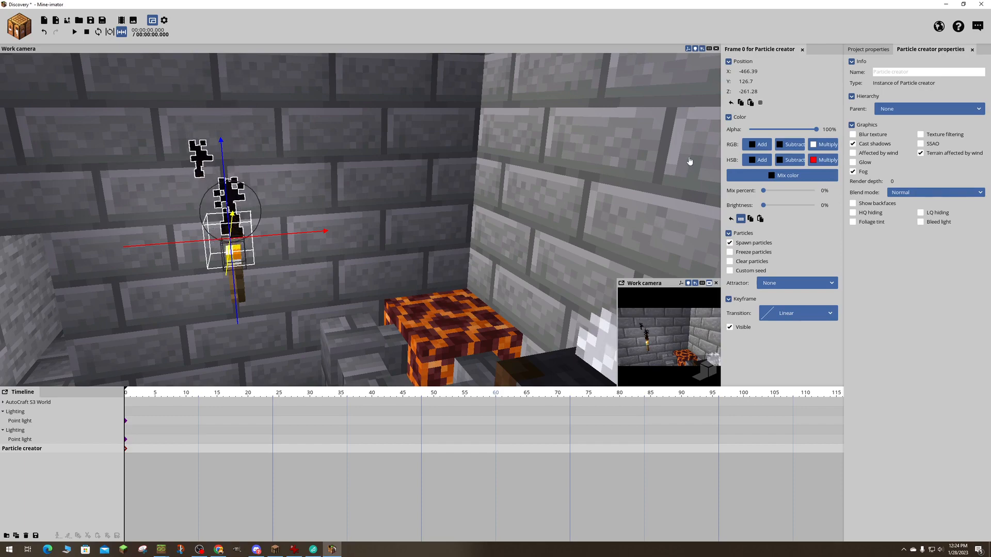
mouse_move(595, 182)
right_mouse_down()
mouse_move(433, 181)
mouse_move(480, 196)
mouse_move(527, 186)
mouse_move(495, 181)
mouse_move(516, 191)
mouse_move(537, 227)
mouse_move(563, 198)
mouse_move(560, 178)
mouse_move(686, 186)
mouse_move(671, 179)
mouse_move(562, 212)
mouse_move(534, 178)
mouse_move(482, 150)
mouse_move(508, 142)
mouse_move(524, 178)
mouse_move(560, 191)
mouse_move(599, 180)
mouse_move(570, 139)
mouse_move(665, 163)
mouse_move(566, 155)
mouse_move(612, 164)
mouse_move(600, 165)
right_mouse_up()
key("w")
key("w")
key("w")
key("w")
key("s")
key("w")
key("w")
key("s")
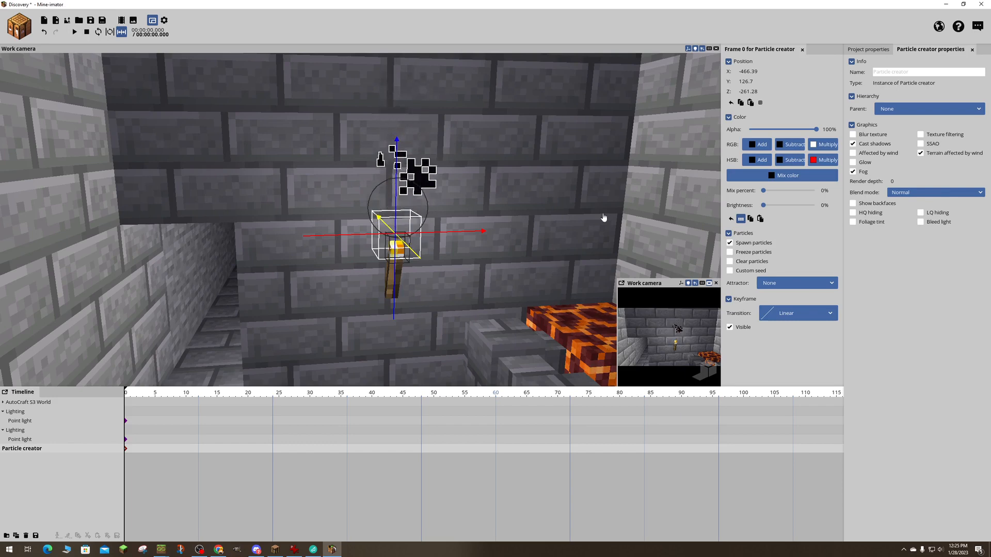
left_click(728, 118)
left_click(728, 118)
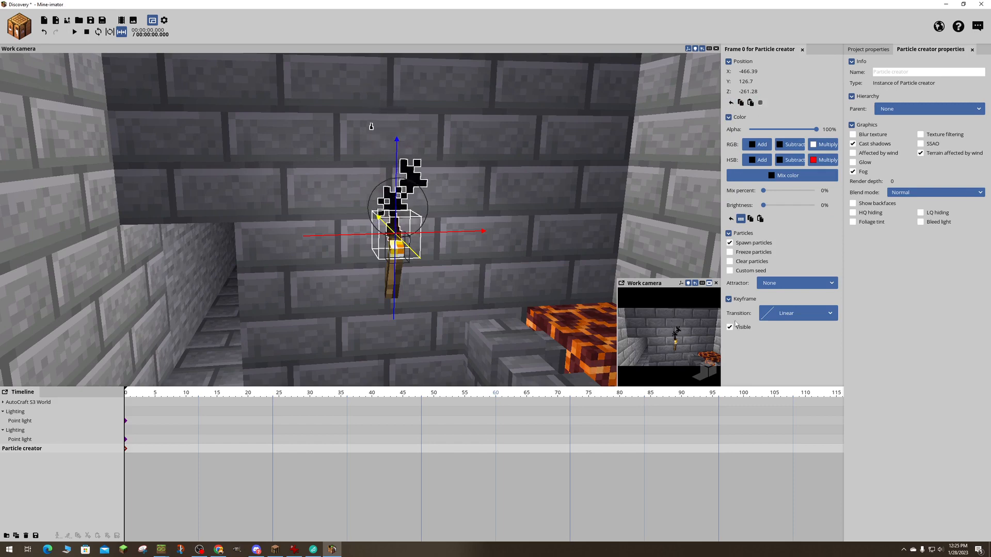
- Adjust the background's time of day in the project properties to about midnight
left_click(870, 50)
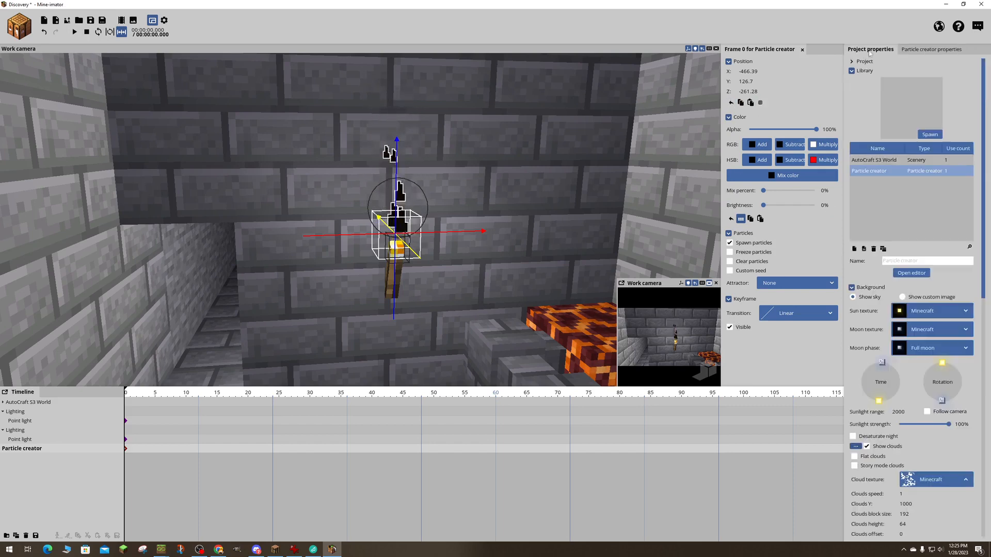
left_click(925, 50)
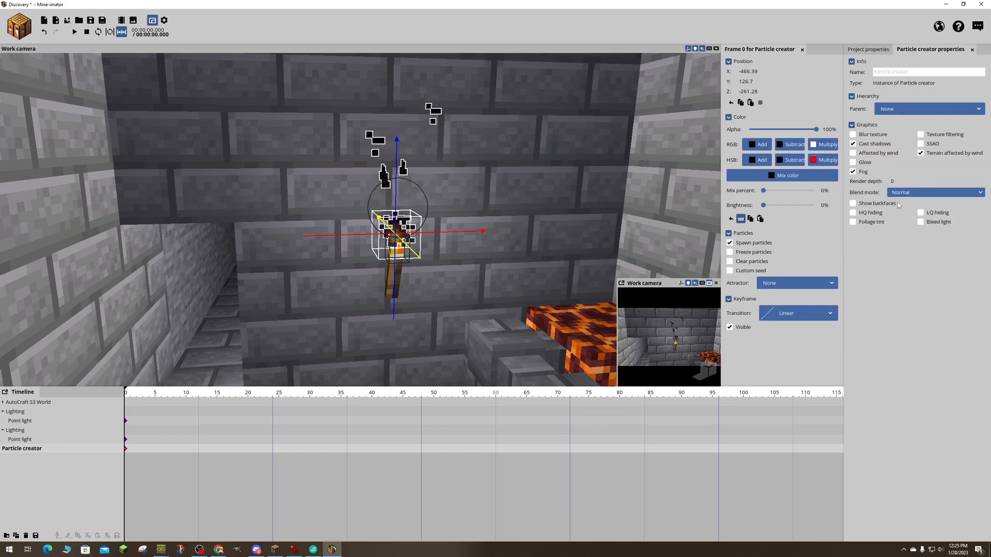
left_click(870, 50)
left_click_drag(872, 392, 887, 430)
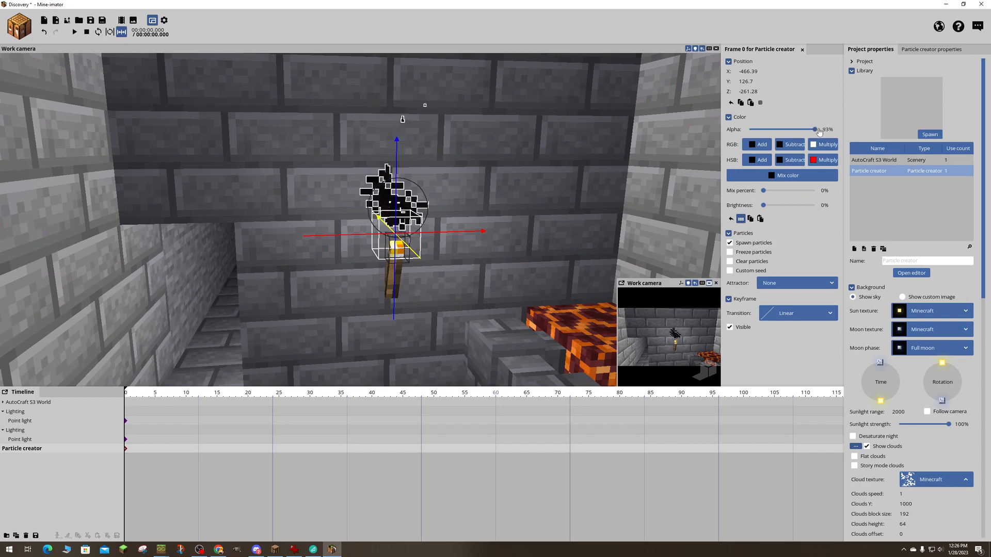
left_click(730, 119)
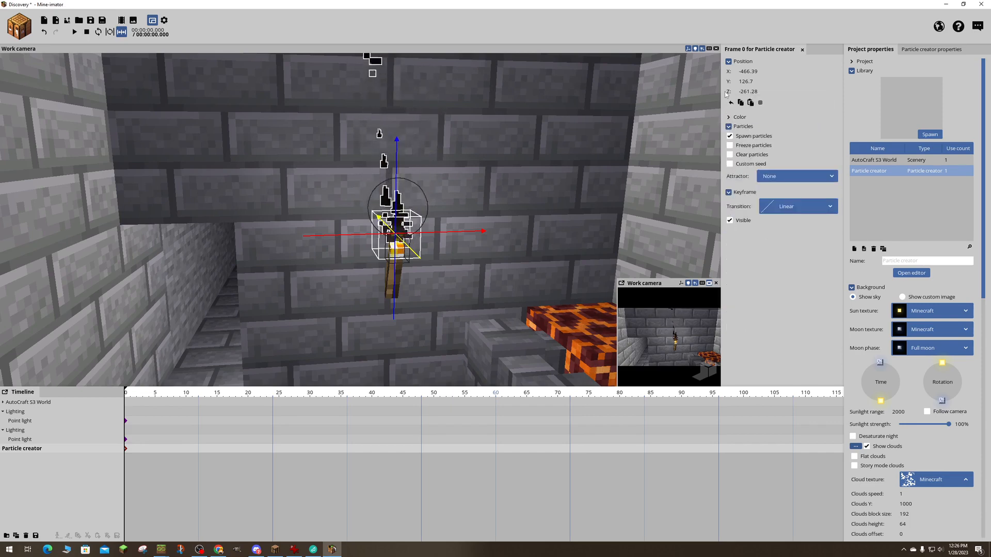
left_click(731, 118)
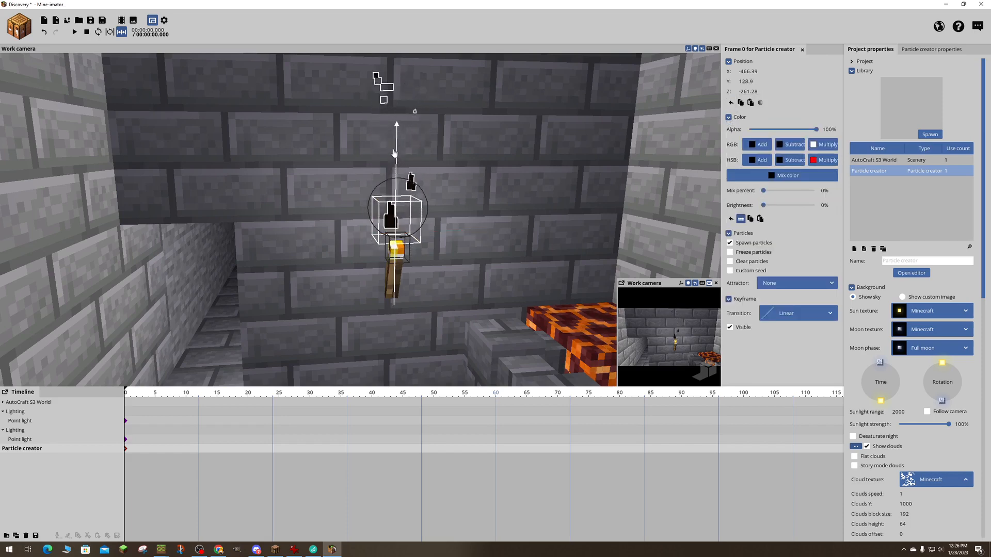
- Raise the particle creator to about Y 128.55 and inspect the effect above the first torch up close
left_click_drag(394, 153, 475, 191)
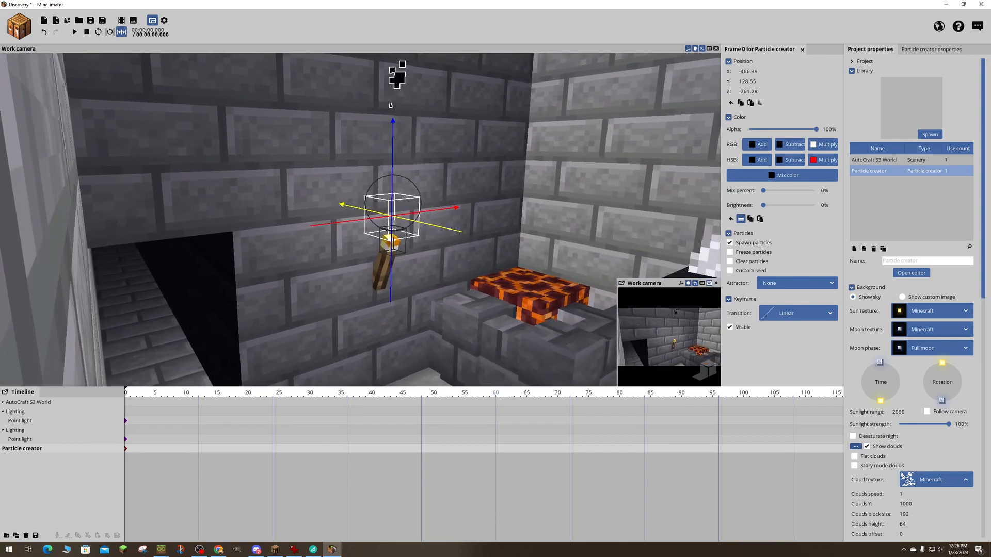
key("w")
right_click_drag(403, 196, 423, 204)
right_click_drag(336, 214, 323, 215)
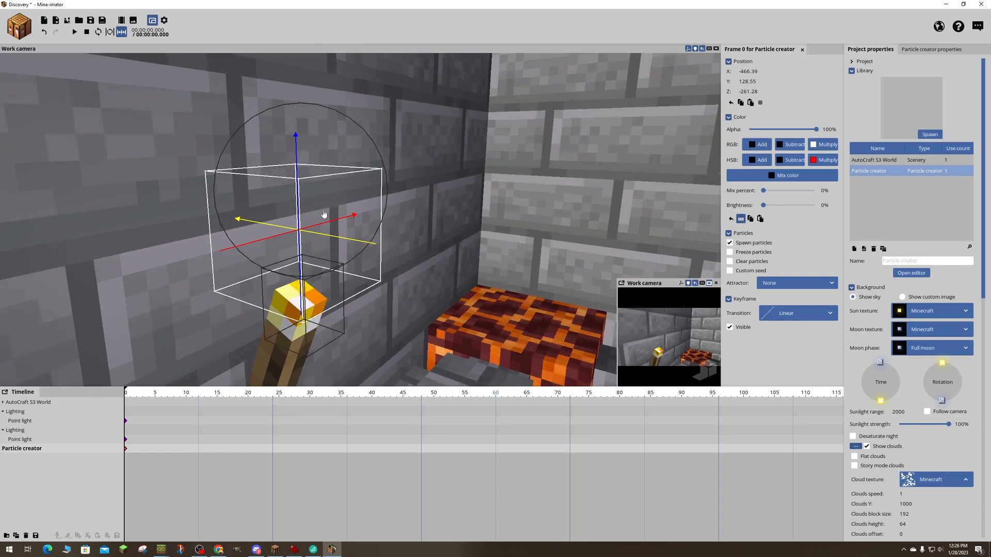
right_click_drag(381, 176, 379, 176)
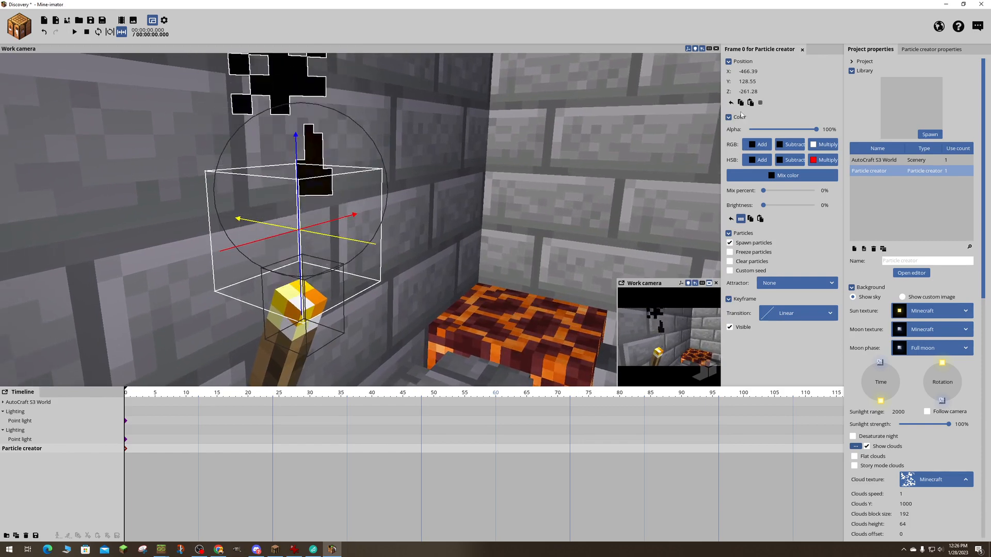
right_click_drag(567, 176, 562, 173)
key("s")
right_click_drag(428, 227, 454, 230)
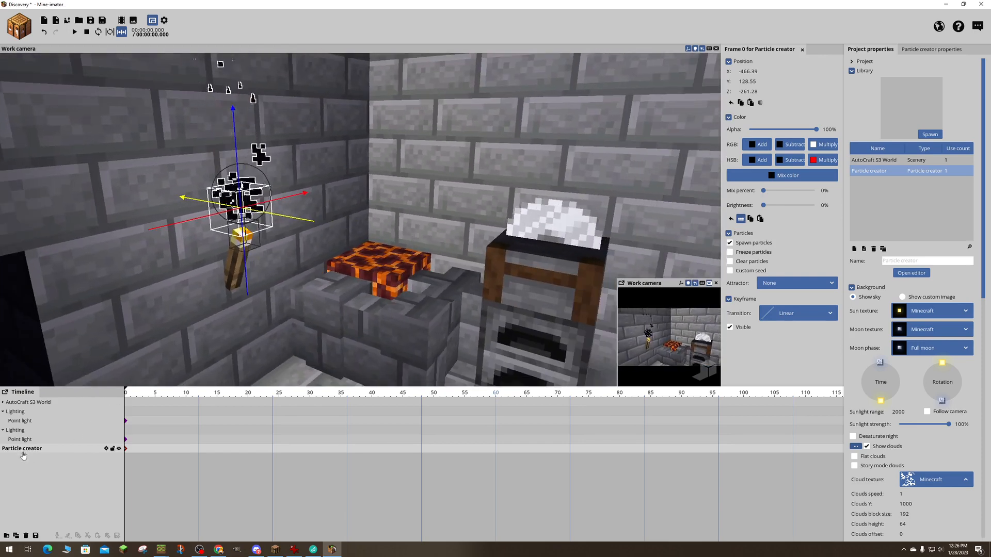
- Duplicate the particle creator and move the copy along the X axis to about -555.24, toward the torch above the crafting table
left_click(15, 537)
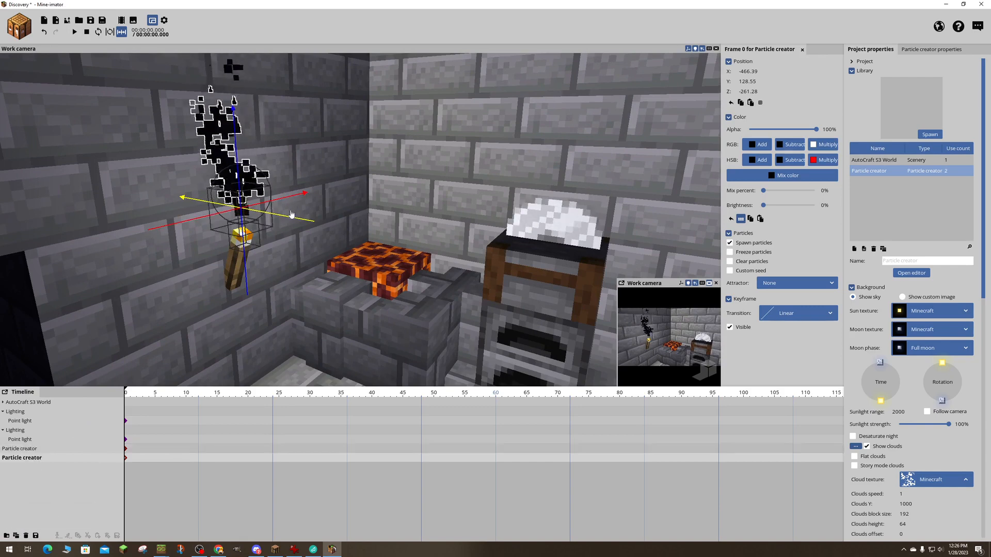
left_click_drag(290, 218, 627, 278)
right_click_drag(398, 228, 511, 233)
key("a")
left_click_drag(361, 266, 589, 203)
key("d")
right_click_drag(590, 203, 671, 181)
key("w")
right_click_drag(504, 220, 384, 260)
key("d")
key("s")
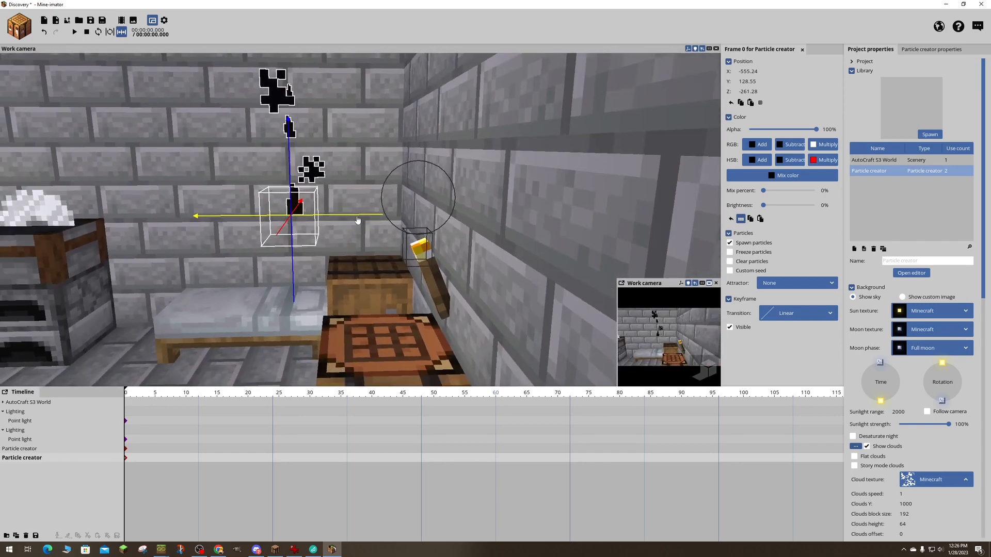
- Position the duplicated particle creator over the crafting-table torch at about X -566.74 and Z -261.72
left_click_drag(361, 216, 472, 218)
right_click_drag(468, 233, 462, 264)
left_click_drag(436, 238, 481, 230)
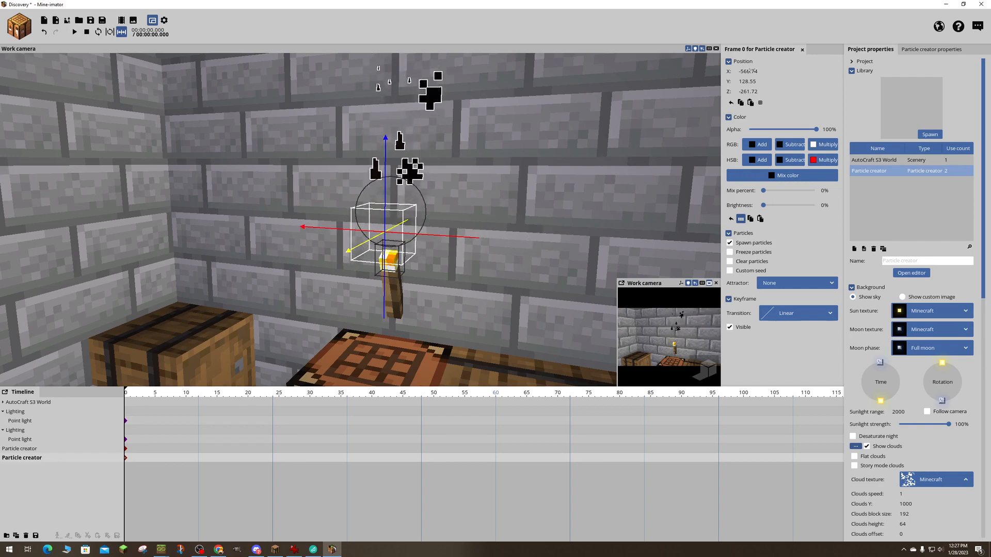
- Switch off Clear particles for the duplicated particle creator and view its attractor options, leaving None selected
left_click(730, 262)
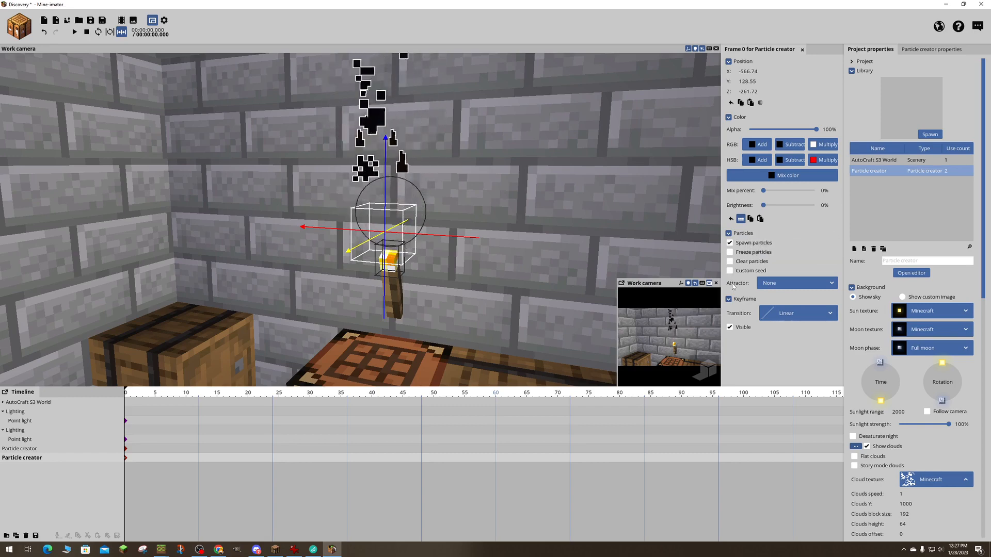
left_click(796, 287)
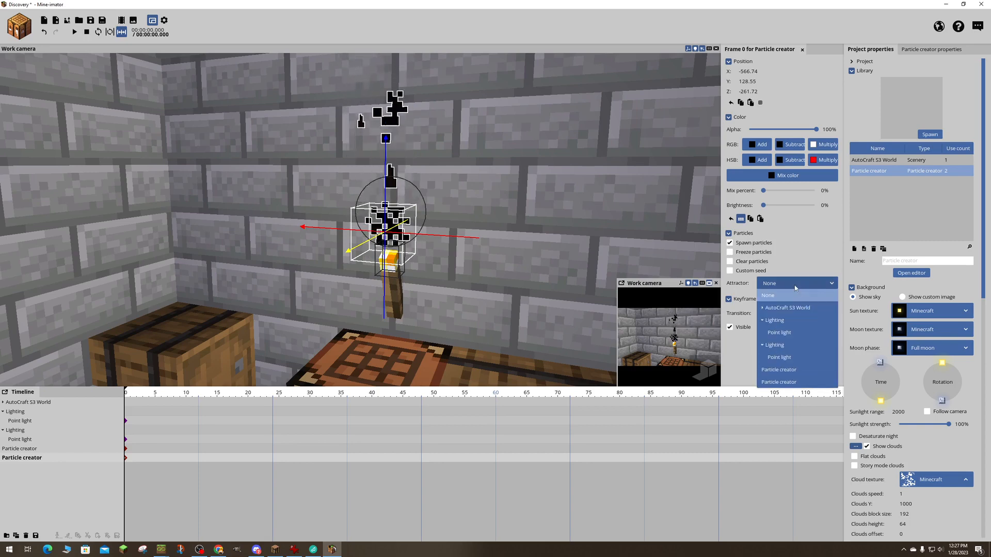
left_click(795, 288)
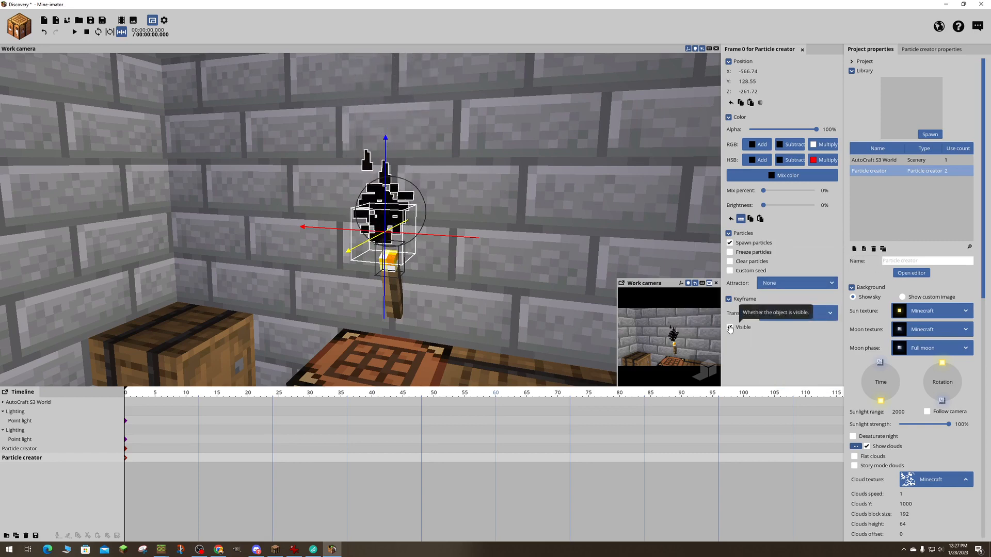
left_click(795, 315)
left_click(796, 336)
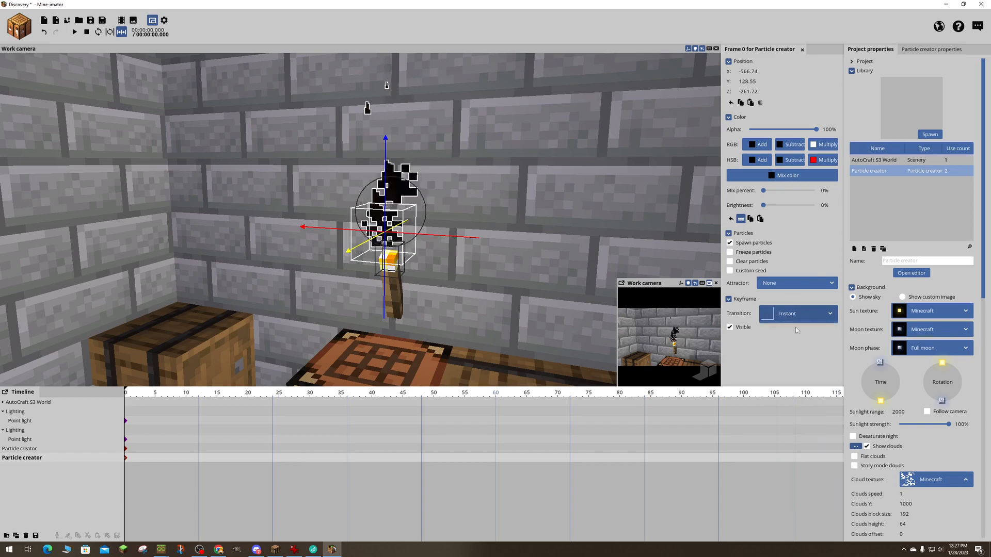
left_click(795, 315)
left_click(768, 333)
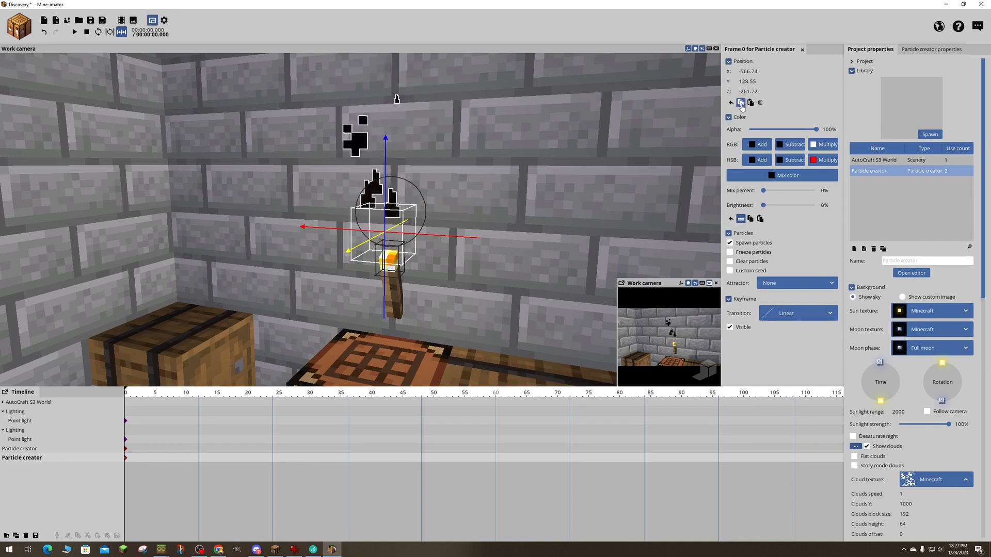
- Reposition the duplicated particle creator at the crafting-table torch to about Y 127.5 and Z -262.31
scroll(406, 132, "down", 3)
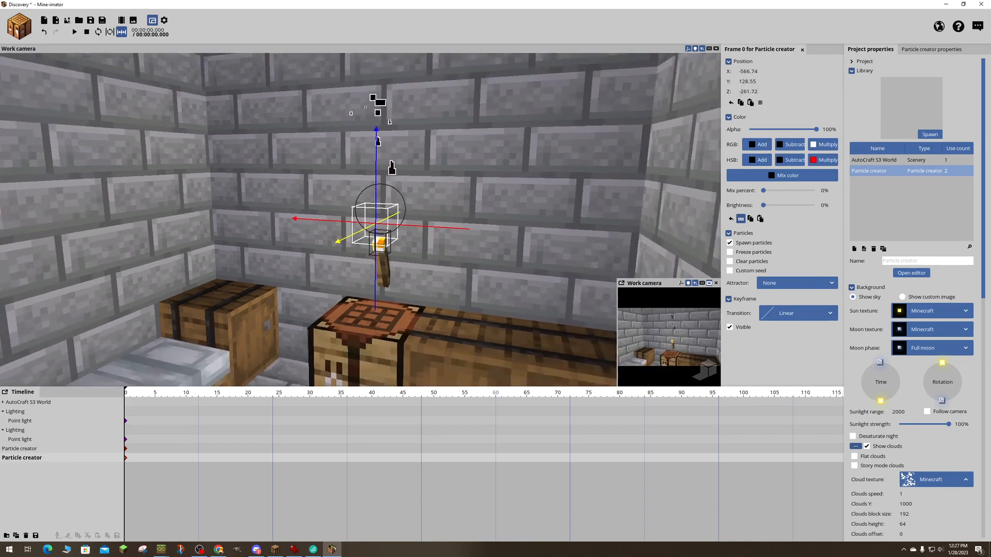
right_click_drag(406, 132, 407, 132)
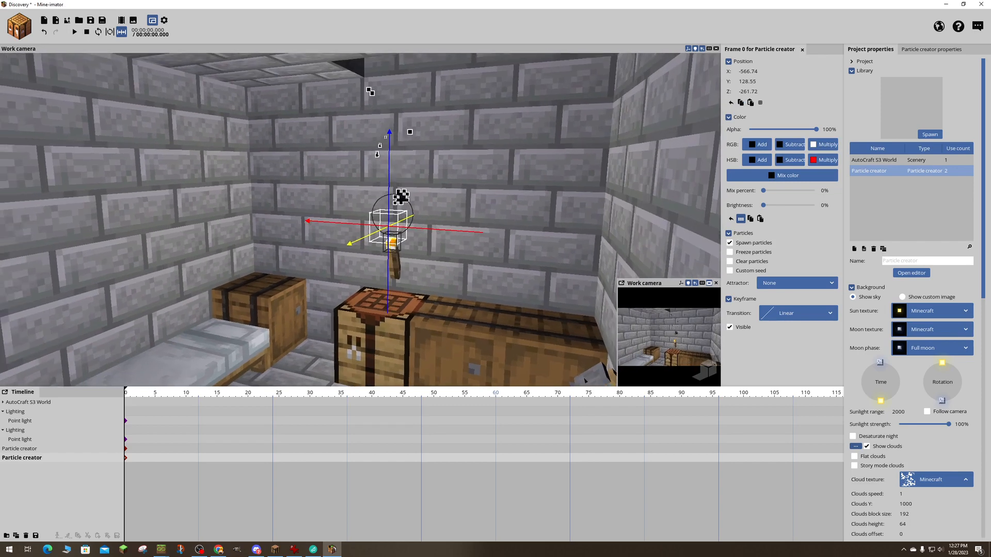
right_click_drag(407, 132, 407, 132)
key("w")
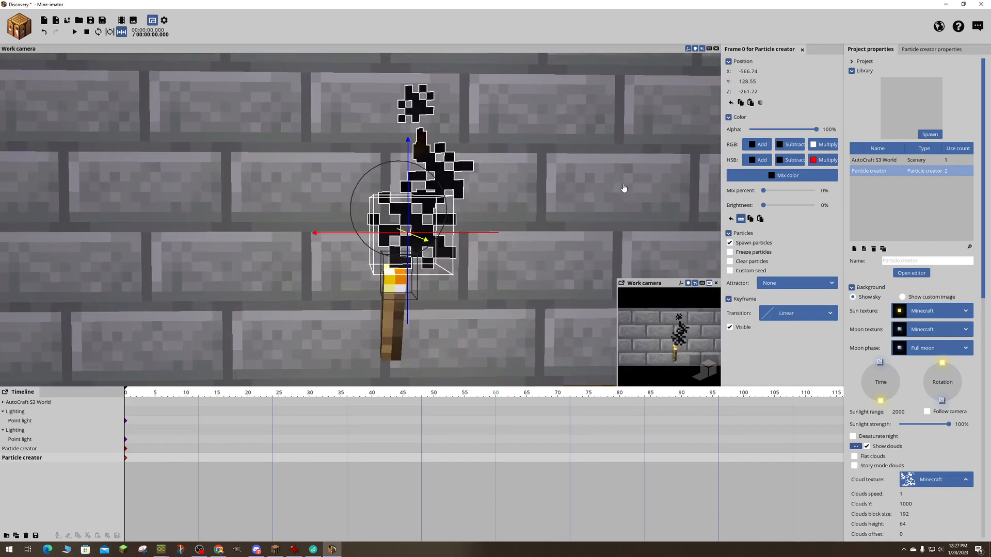
right_click_drag(488, 235, 488, 235)
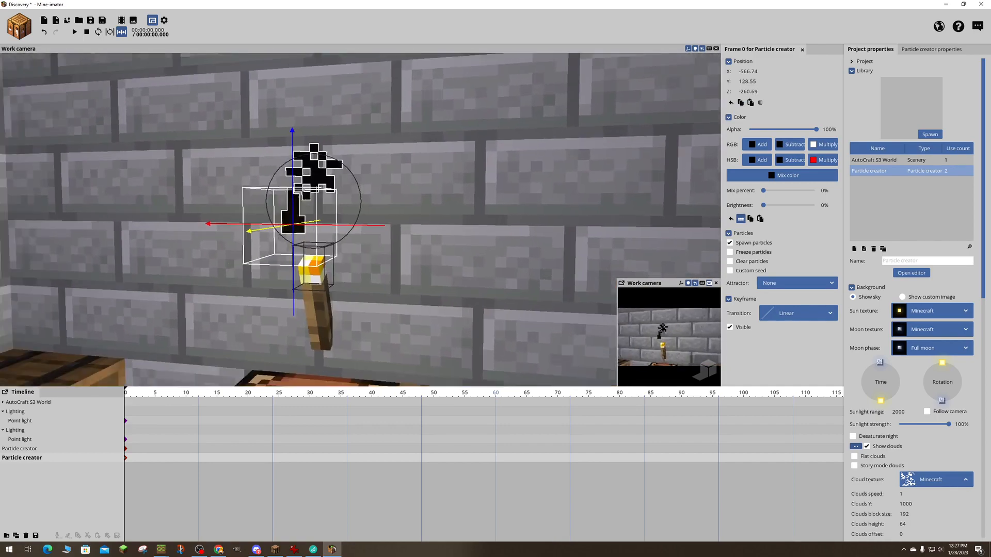
right_click_drag(538, 216, 538, 217)
left_click_drag(455, 161, 450, 198)
right_click_drag(450, 197, 450, 198)
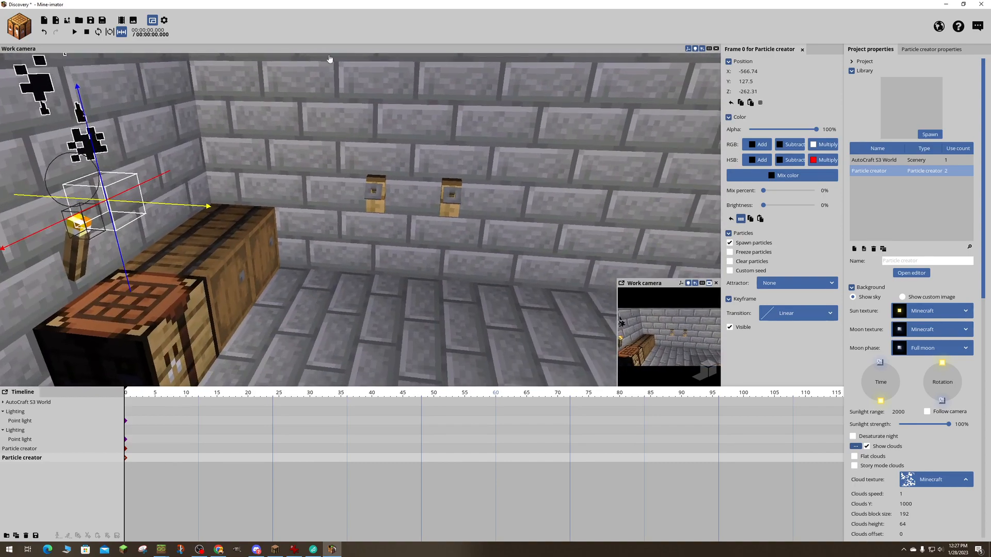
- Create a 3D diamond sword item and place it on the floor below the two wall hooks, at about X -524.97, Z -288.98
left_click(20, 26)
left_click(81, 58)
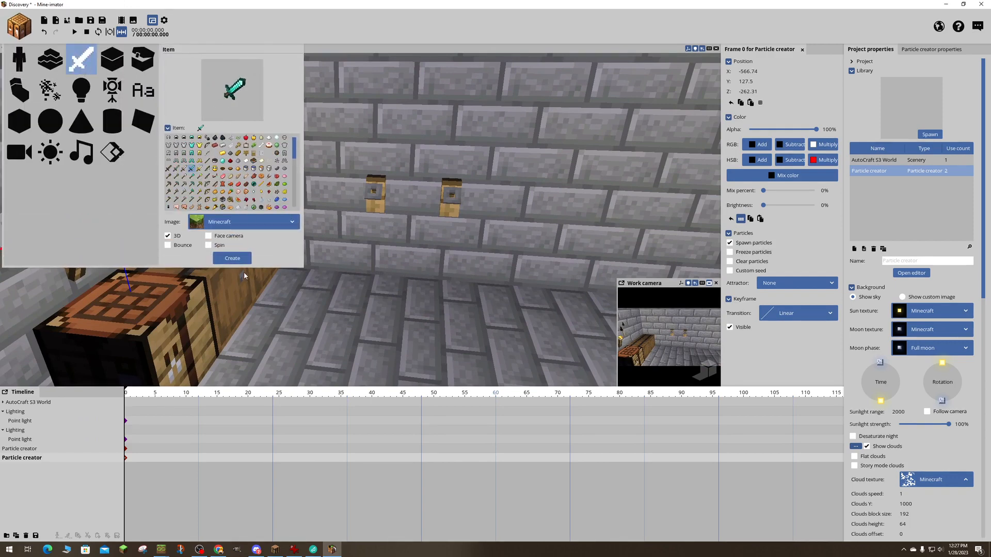
left_click(237, 259)
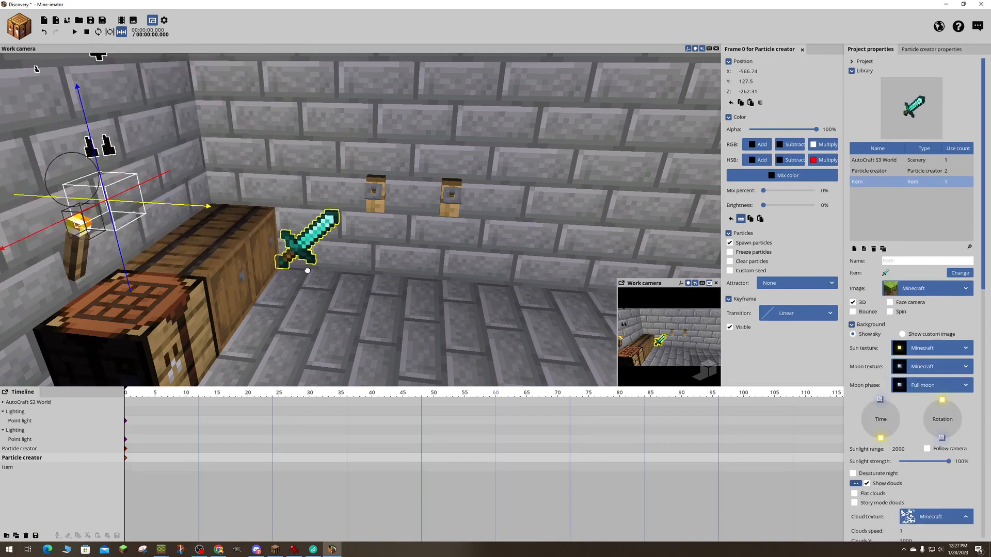
left_click(405, 305)
left_click(405, 305)
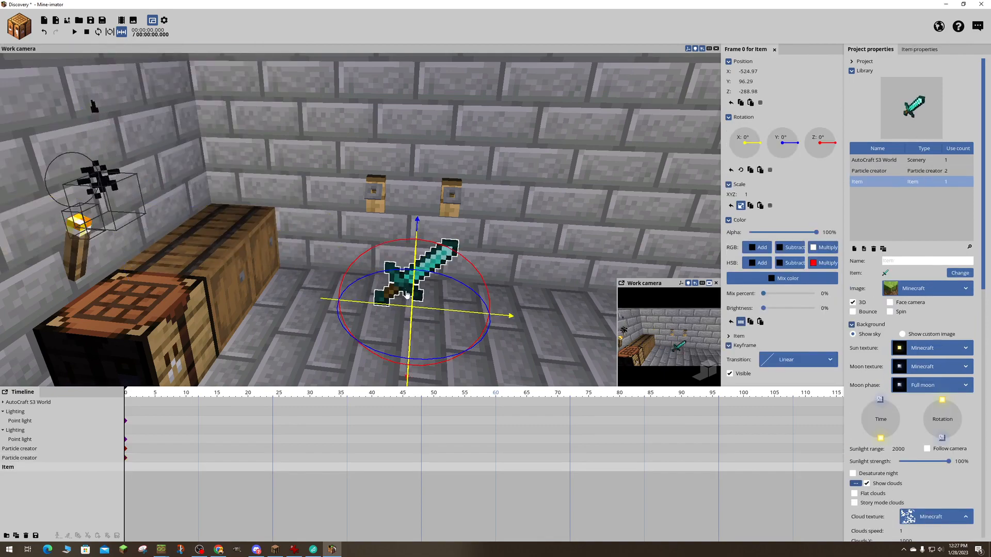
- Rotate the diamond sword about its Z axis to about -135.8° so the blade points straight down
left_click_drag(561, 213, 593, 206)
right_click_drag(546, 214, 555, 215)
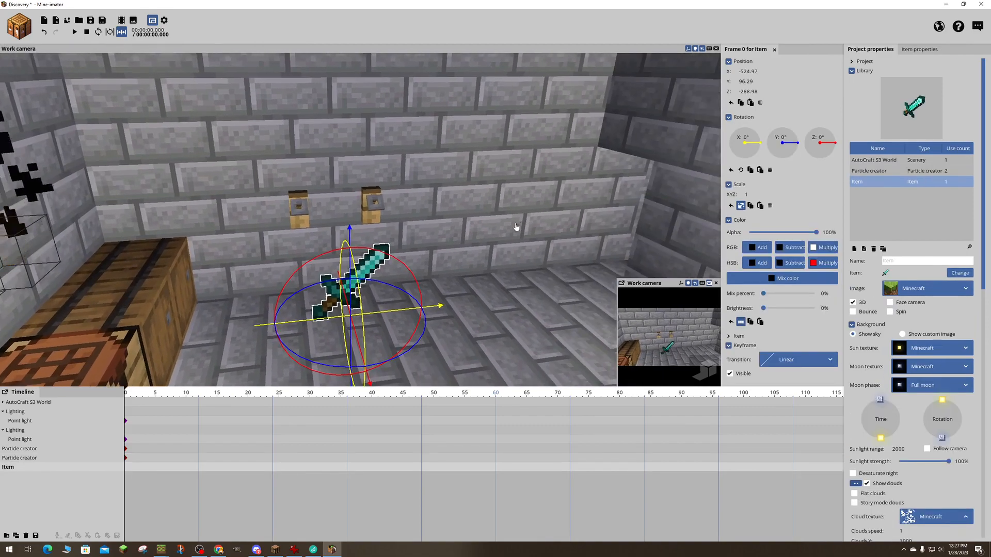
right_click_drag(431, 274, 522, 372)
key("w")
key("s")
mouse_move(361, 220)
right_mouse_down()
mouse_move(315, 170)
mouse_move(258, 201)
mouse_move(330, 212)
mouse_move(413, 259)
mouse_move(356, 222)
mouse_move(279, 219)
mouse_move(366, 227)
right_mouse_up()
key("w")
key("s")
key("s")
key("d")
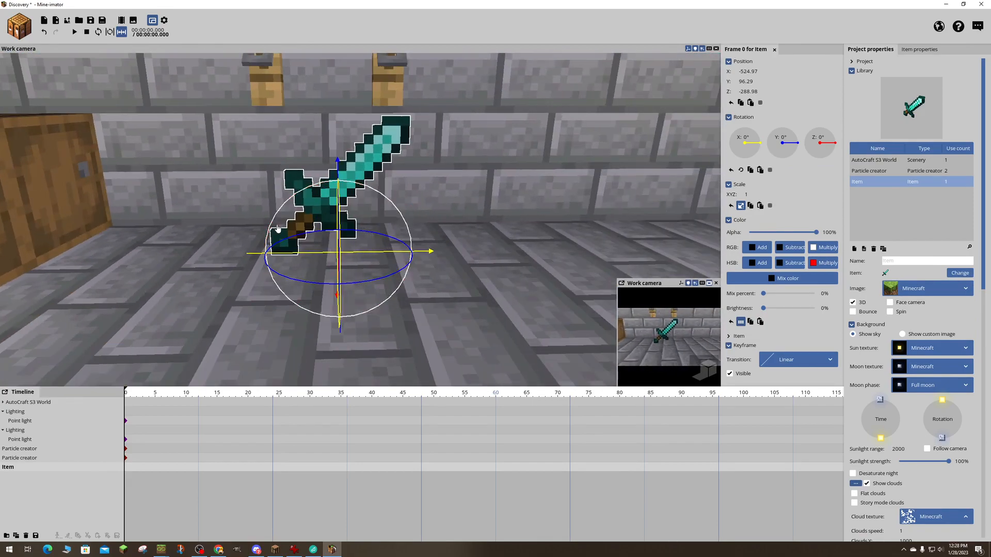
left_click_drag(275, 222, 447, 217)
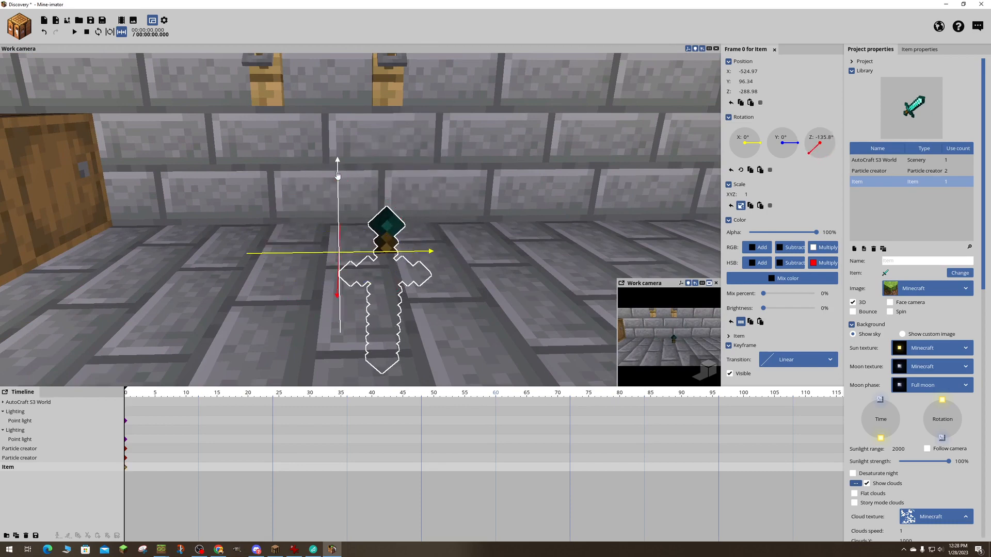
- Raise the sword to about Y 114.2 and move it toward the hook wall to about Z -297.74
left_click_drag(338, 165, 336, 21)
key("d")
right_click_drag(451, 95, 248, 90)
left_click_drag(257, 195, 317, 192)
right_click_drag(318, 193, 444, 199)
key("w")
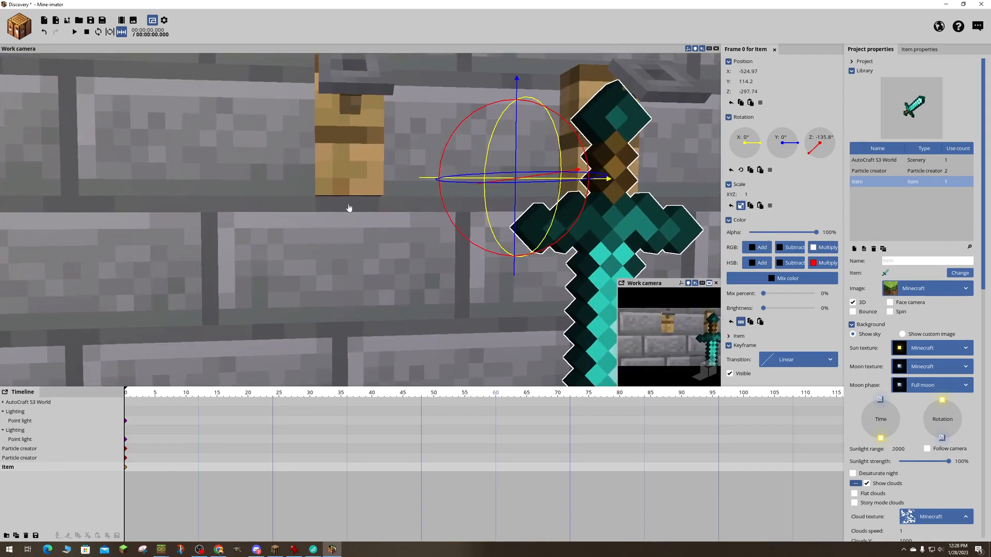
key("s")
right_click_drag(347, 208, 333, 228)
key("s")
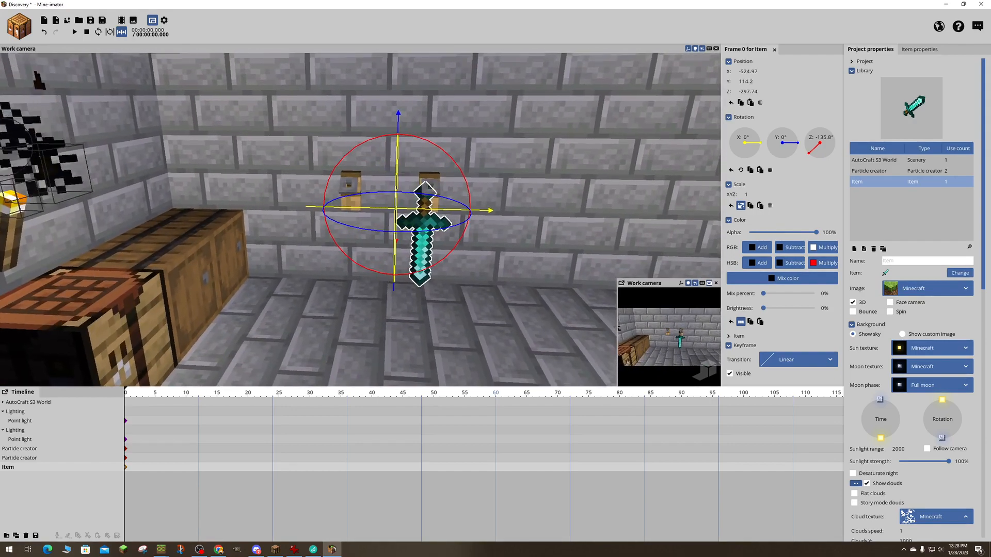
- Adjust the sword at the wall hook farther from the chests to about X -523.87 and Y 116.95
left_click_drag(306, 213, 362, 210)
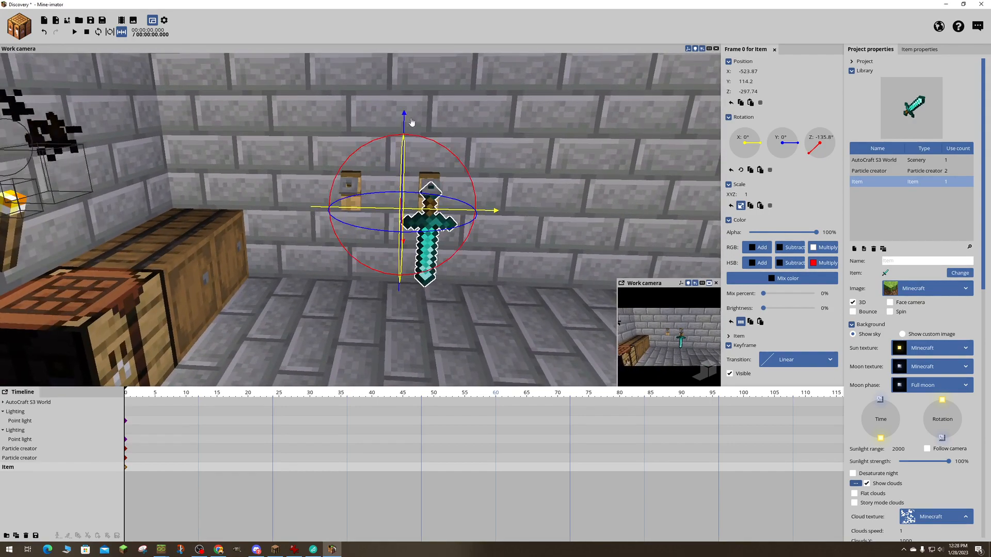
left_click_drag(403, 178, 404, 162)
key("d")
right_click_drag(472, 129, 394, 154)
key("a")
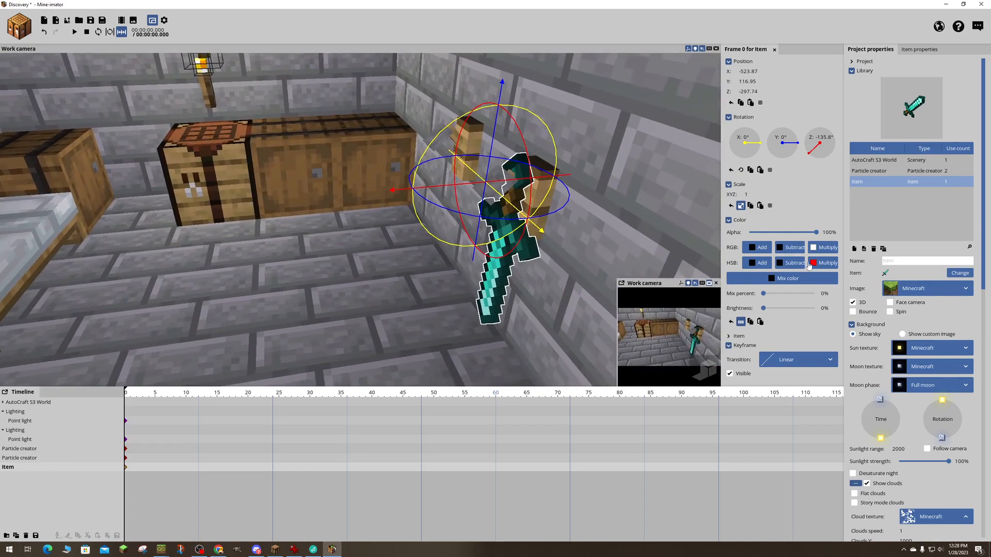
- Scale the sword uniformly down to 0.68
scroll(679, 204, "down", 1)
scroll(679, 204, "up", 1)
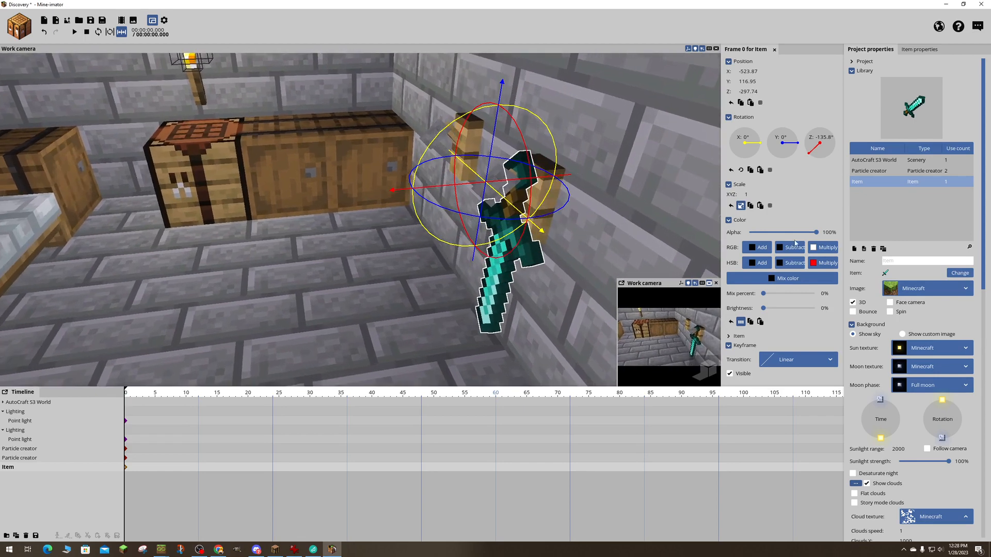
left_click(728, 186)
left_click(728, 186)
left_click_drag(745, 194, 741, 194)
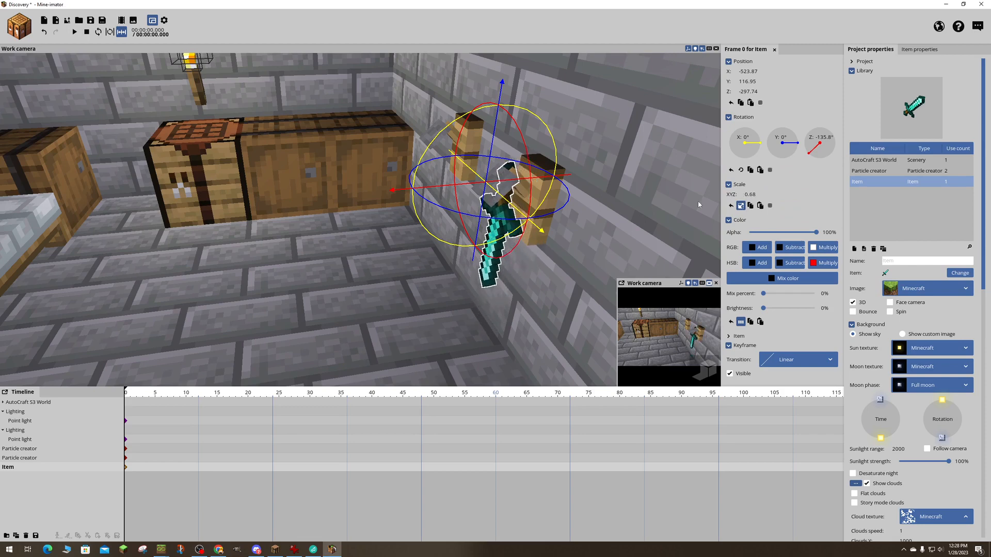
- Align the scaled sword with its wall hook at about X -522.42, Y 118 and Z -296.33
left_click_drag(493, 147, 492, 133)
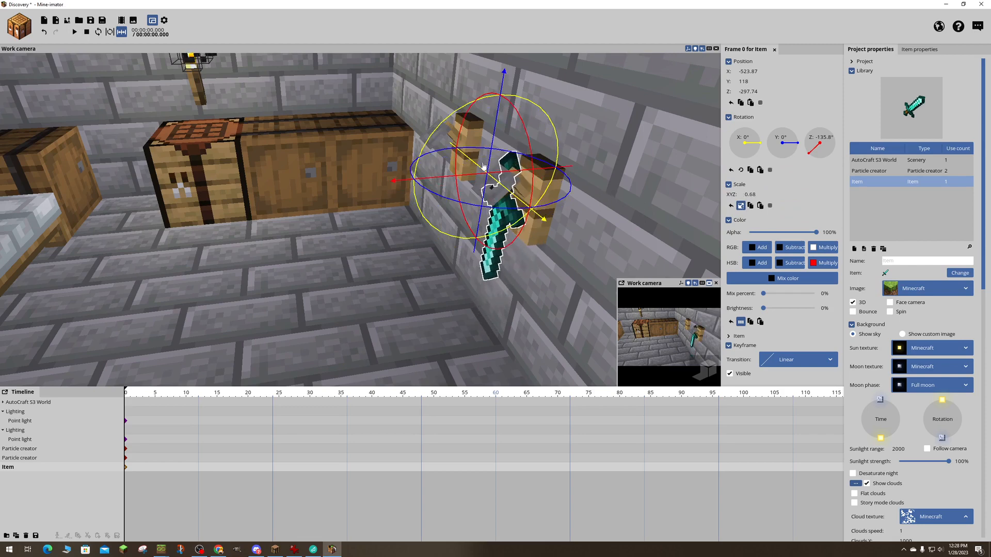
left_click_drag(481, 177, 466, 179)
mouse_move(575, 274)
right_mouse_down()
mouse_move(601, 272)
mouse_move(582, 266)
right_mouse_up()
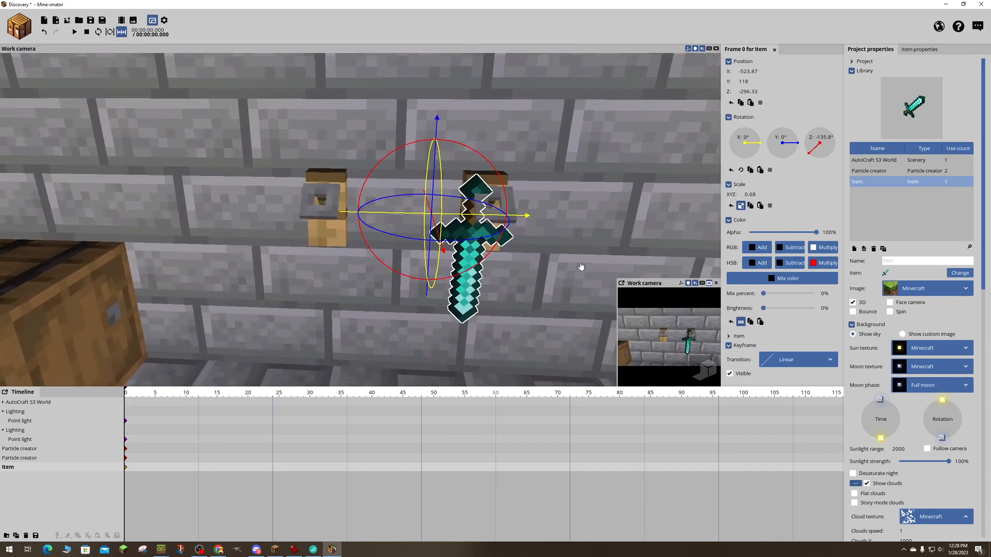
left_click_drag(472, 221, 493, 220)
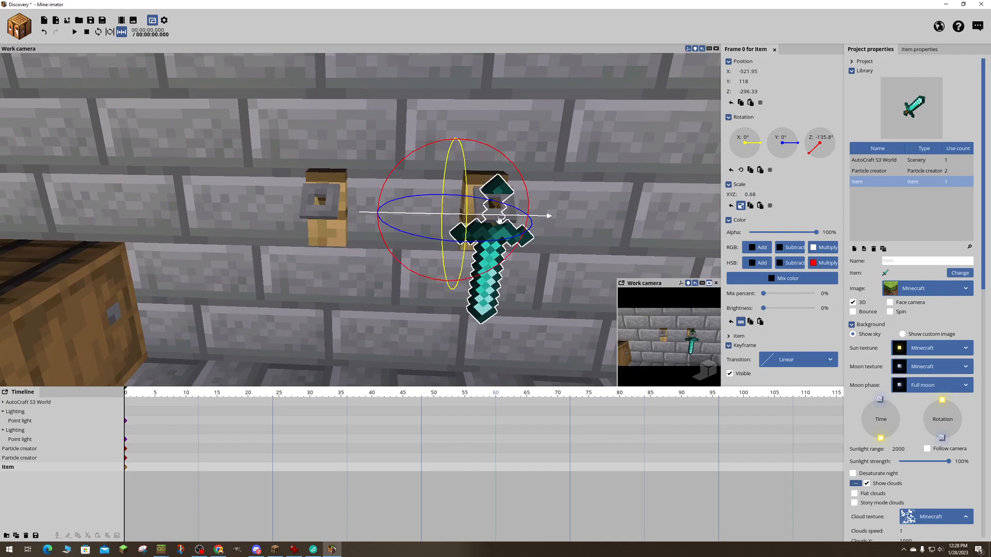
right_click_drag(494, 221, 571, 193)
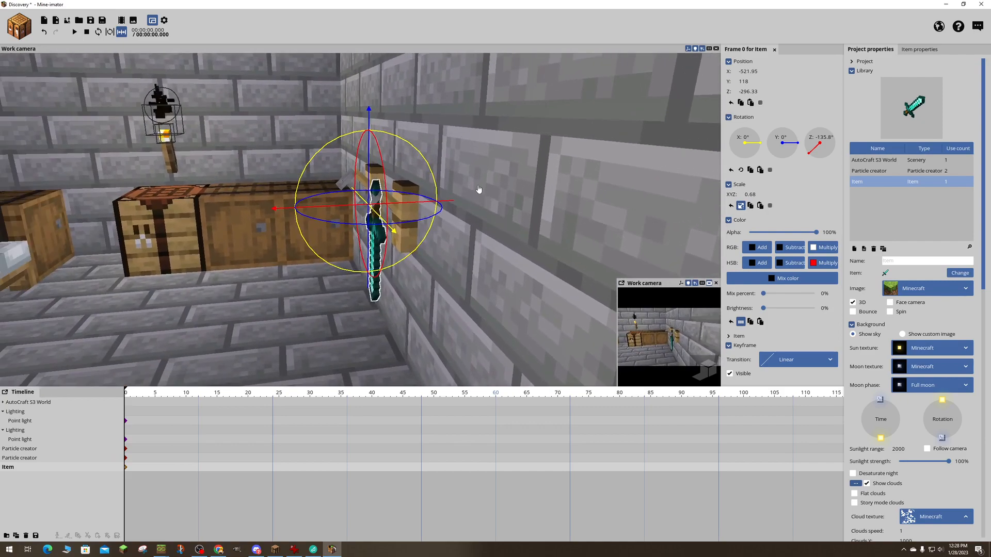
mouse_move(477, 191)
right_mouse_down()
mouse_move(464, 160)
mouse_move(498, 219)
mouse_move(537, 217)
mouse_move(484, 198)
right_mouse_up()
left_click_drag(425, 206, 421, 207)
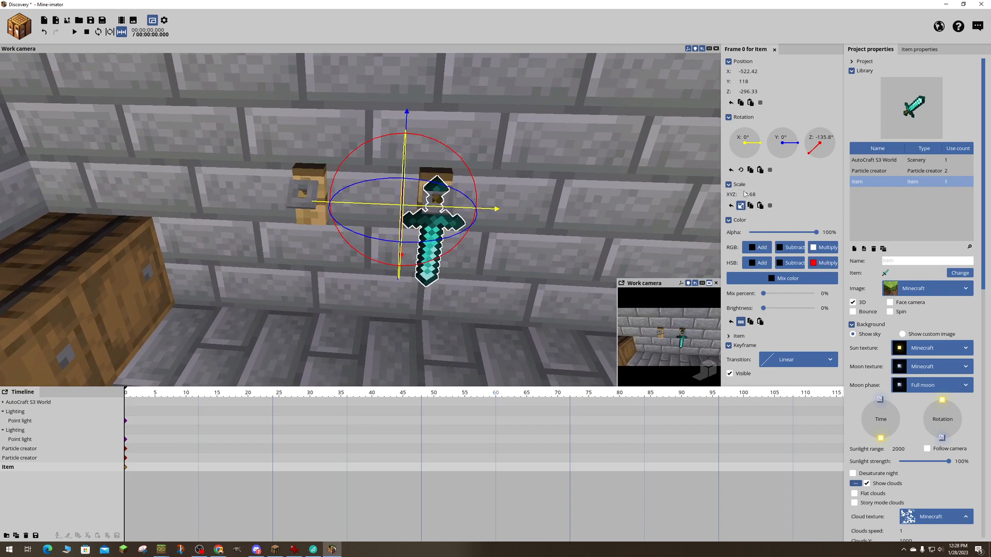
- Reduce the sword's uniform scale to 0.58 and fit it to the hook at about X -521.82, Y 118.91, Z -295.26
left_click_drag(749, 194, 745, 195)
left_click_drag(458, 208, 464, 209)
left_click_drag(487, 159, 391, 170)
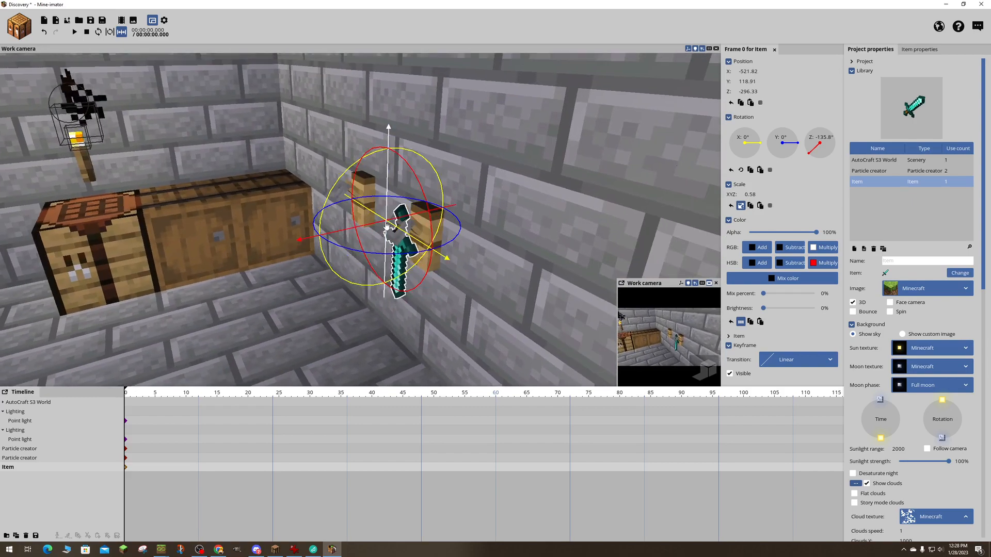
left_click_drag(379, 225, 370, 226)
left_click_drag(234, 242, 345, 248)
- Create a 3D diamond pickaxe item, place it by the hook nearer the chests at about X -540.39, Y 104.7, and select it
left_click(56, 21)
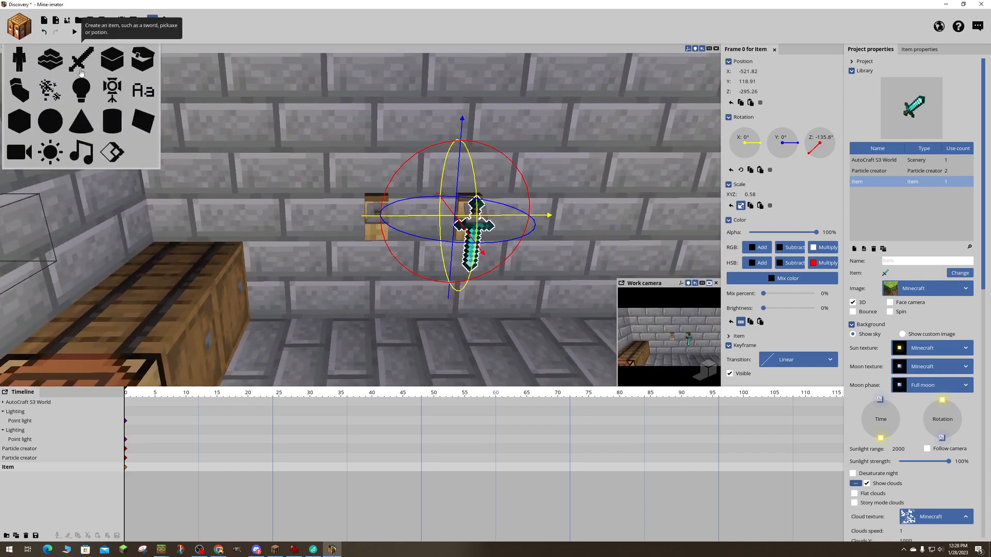
left_click(81, 71)
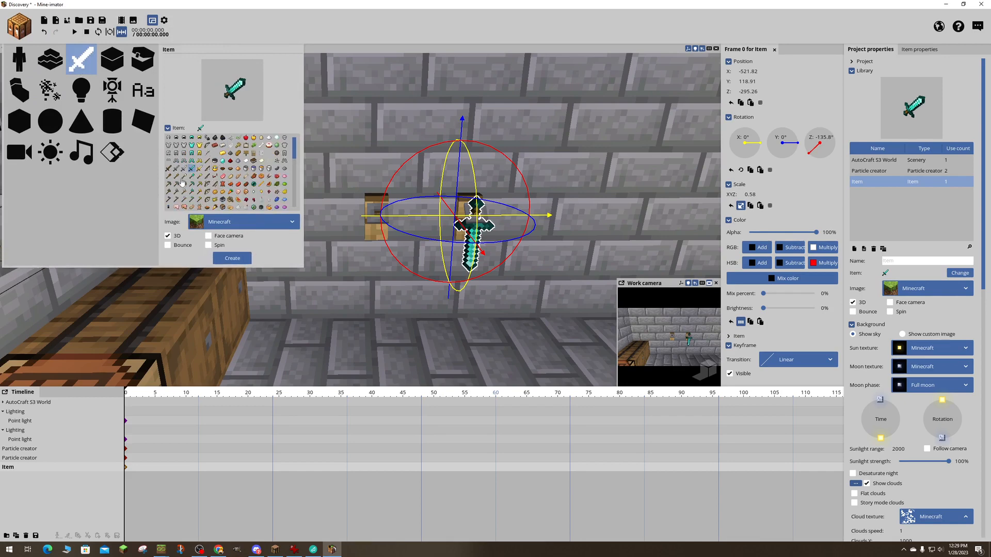
left_click(192, 184)
left_click(232, 258)
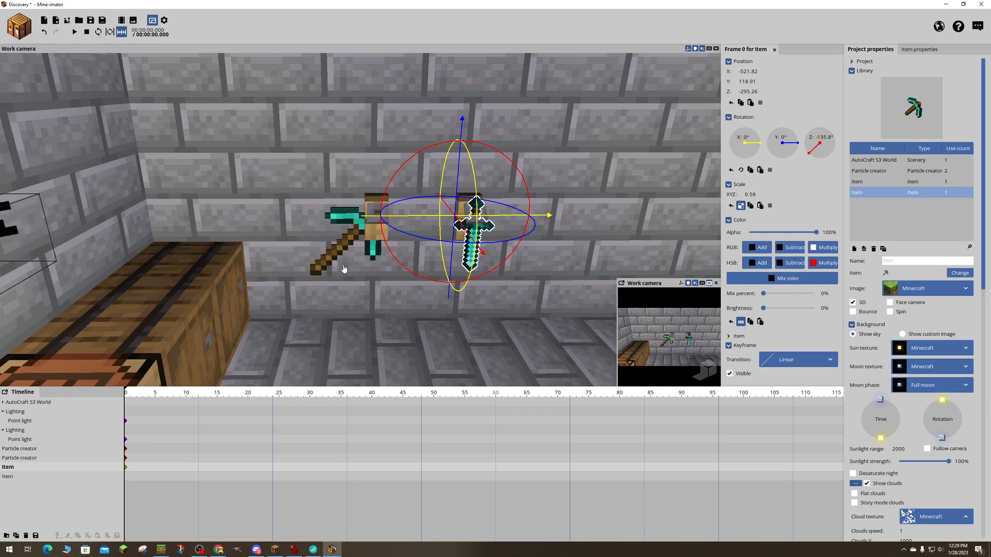
left_click(343, 261)
left_click(343, 260)
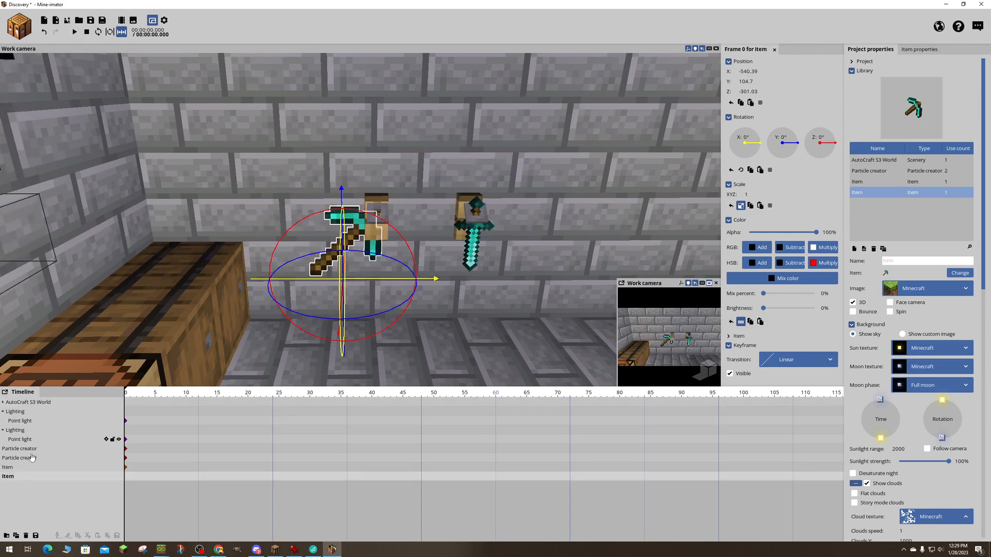
- Rename the diamond sword's timeline item as Sword
left_click(6, 468)
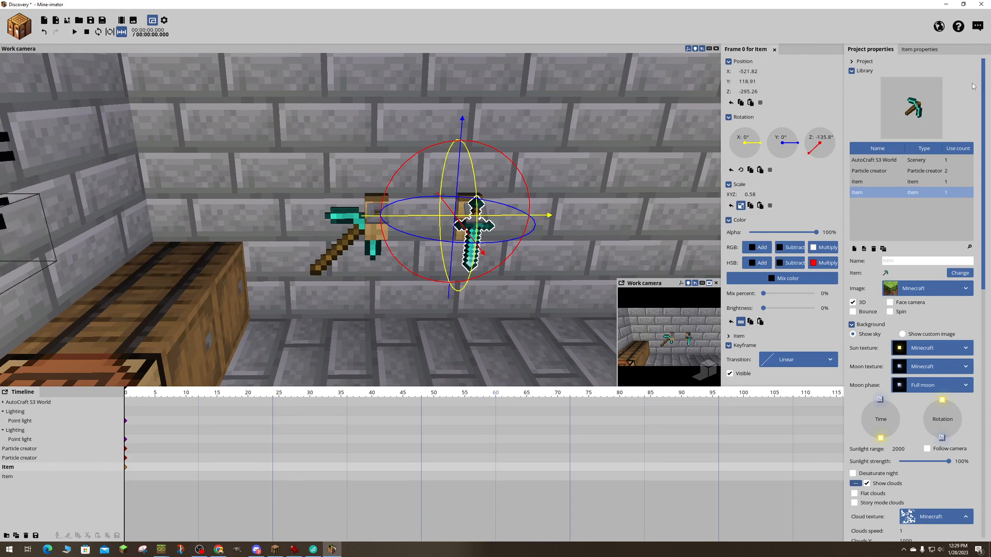
left_click(862, 62)
left_click(910, 50)
left_click(891, 72)
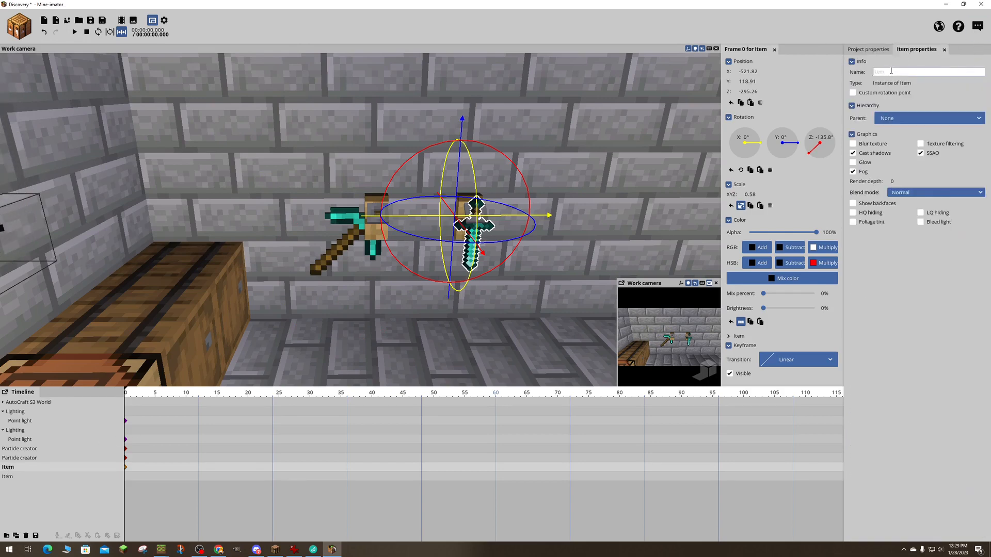
type("Swird")
key("BackSpace")
key("BackSpace")
key("BackSpace")
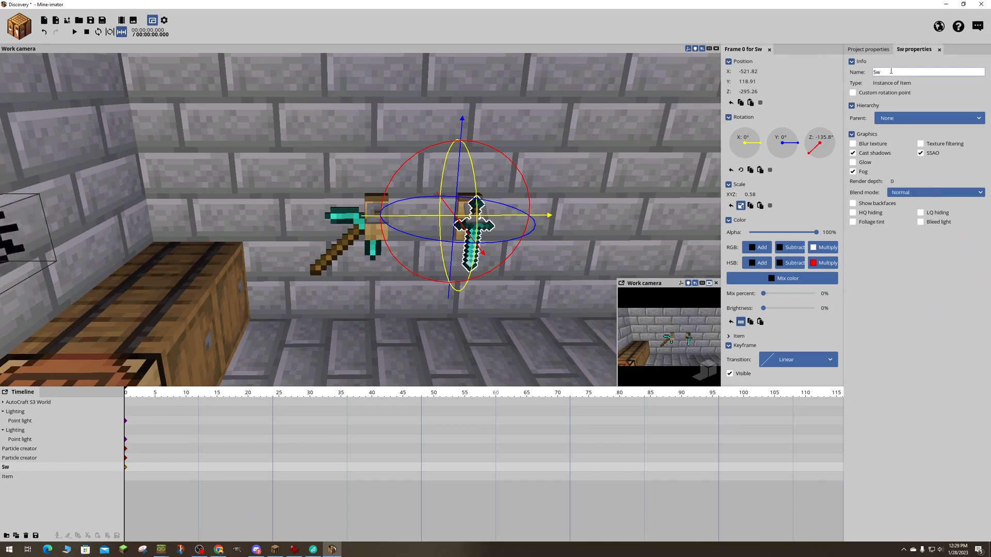
type("ord")
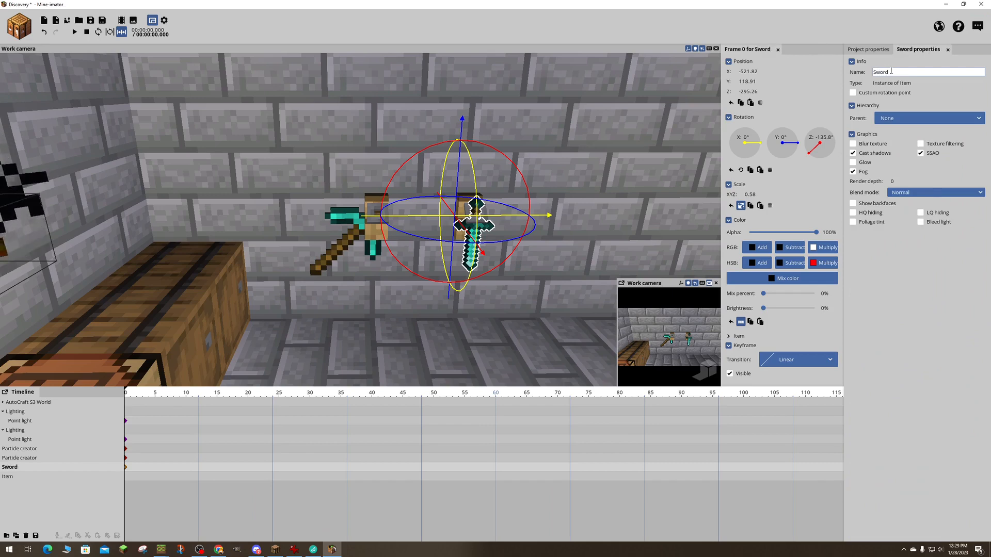
- Rename the diamond pickaxe's timeline item as PickAxe and lock the Sword item against changes
left_click(339, 248)
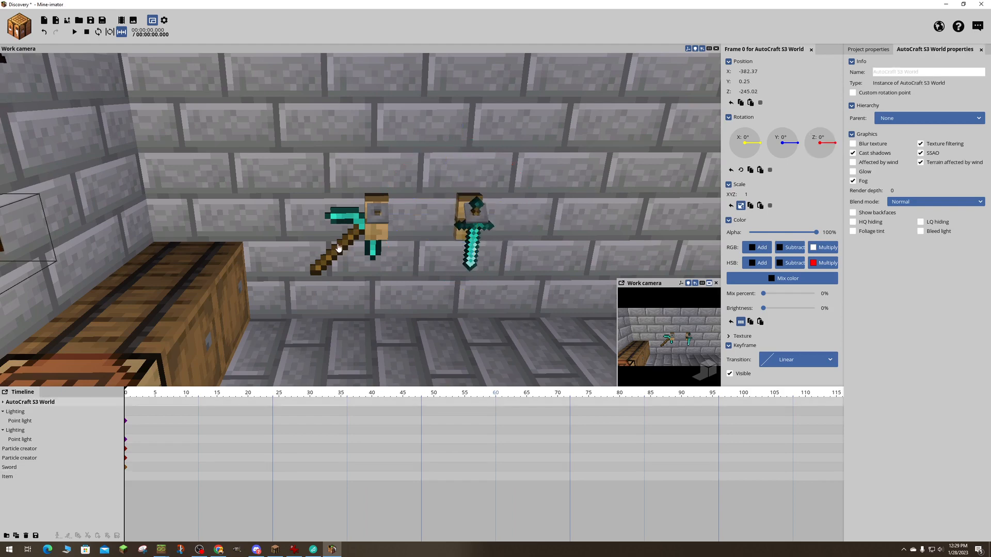
left_click(344, 239)
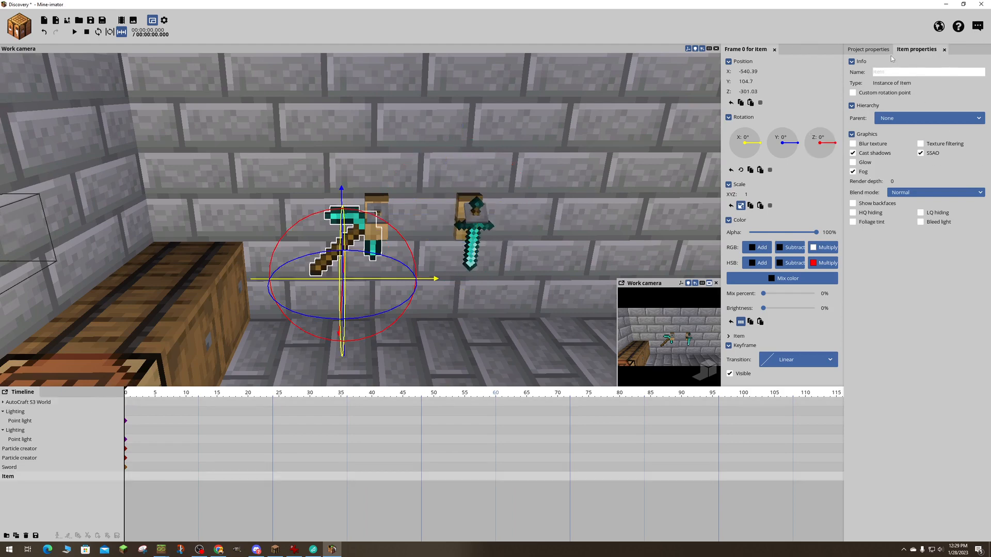
left_click(887, 72)
type("PickAxe")
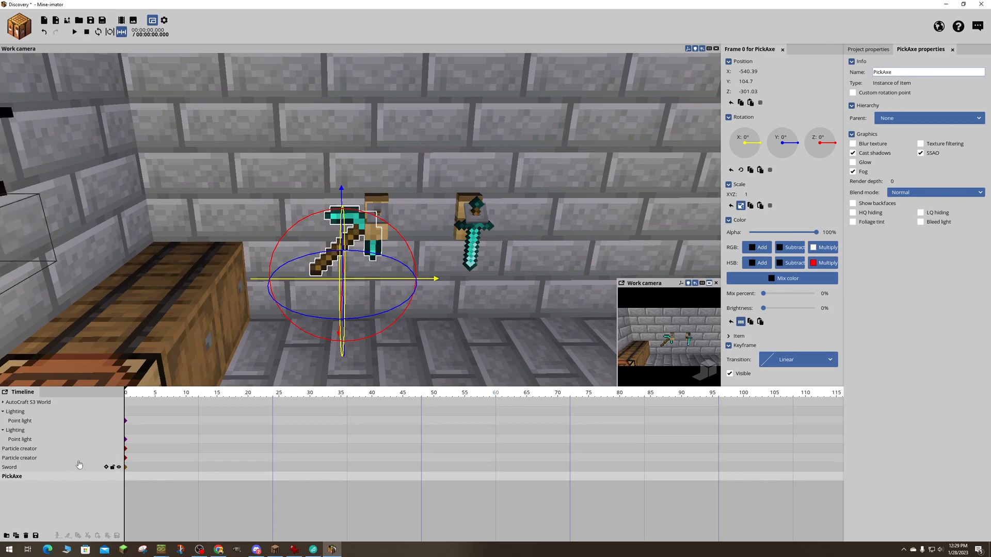
left_click(113, 467)
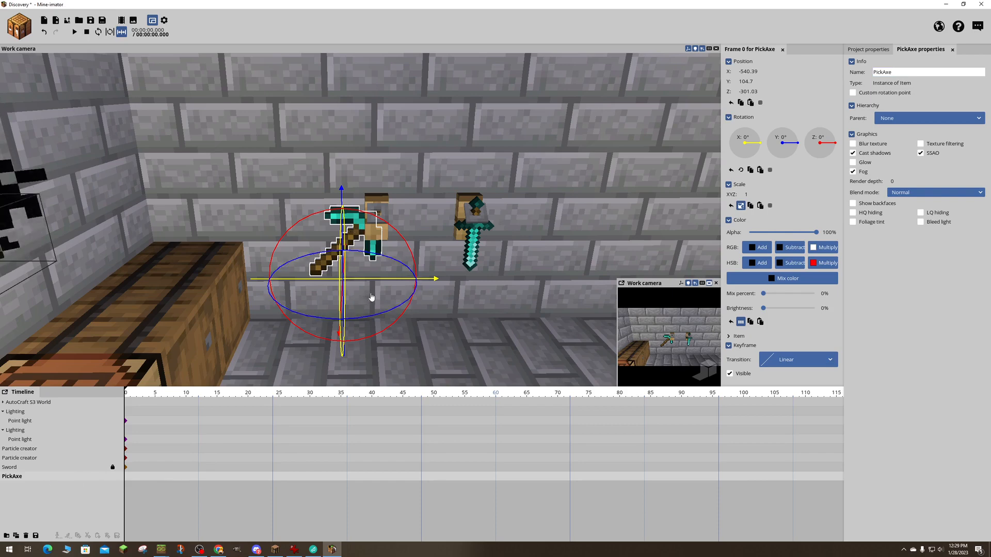
- Turn the pickaxe head-down to a Z rotation of about -132.54° and shift it along X to about -539.52
left_click_drag(368, 285, 405, 300)
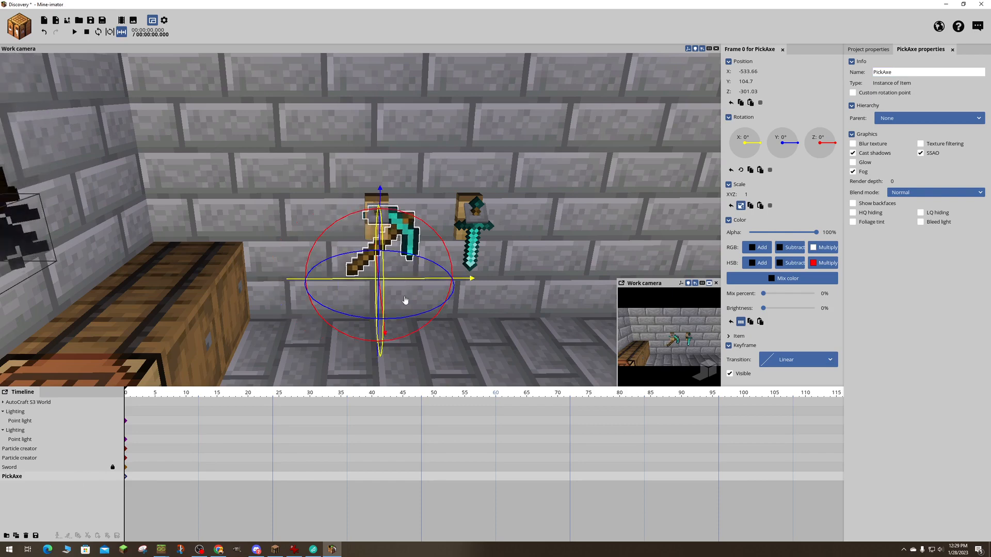
left_click_drag(398, 209, 434, 362)
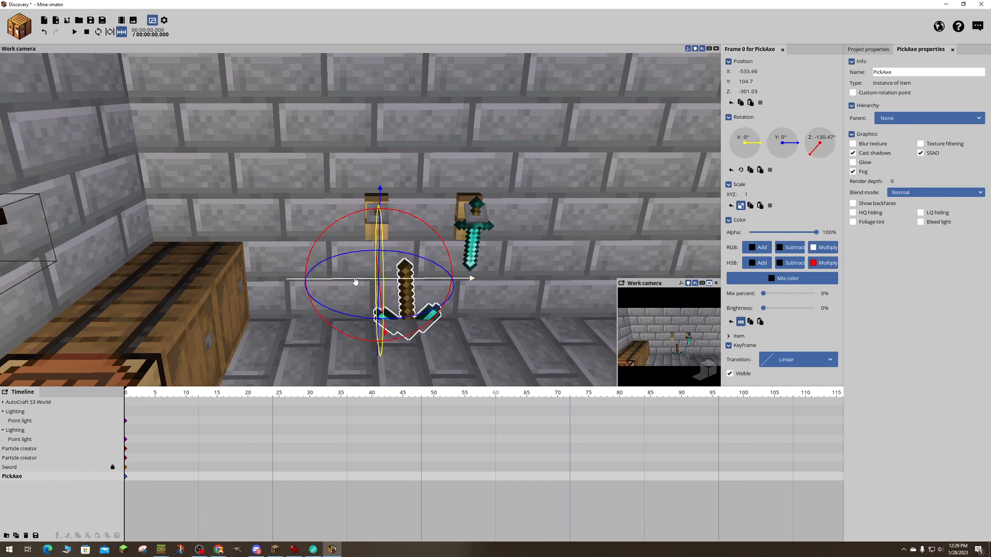
left_click_drag(355, 282, 323, 282)
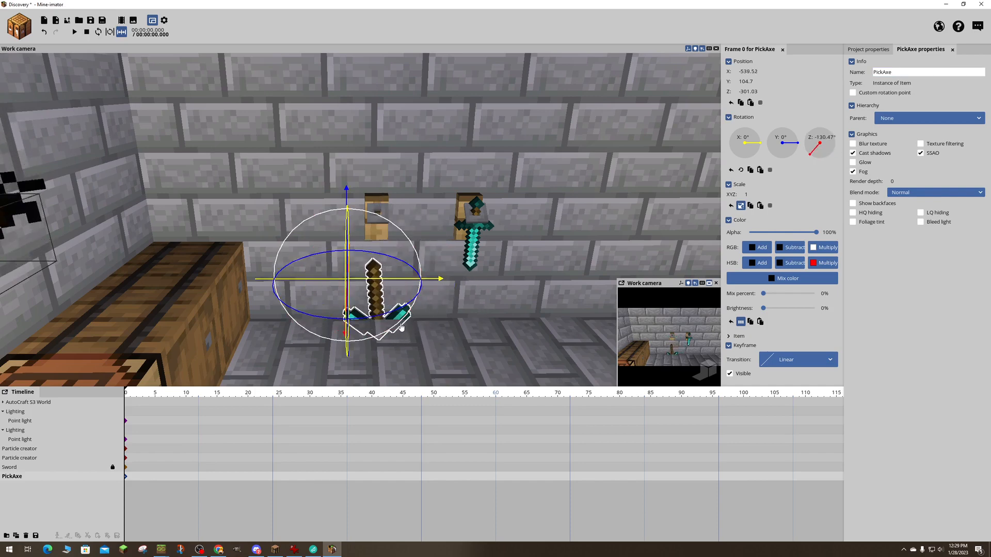
left_click_drag(401, 327, 395, 330)
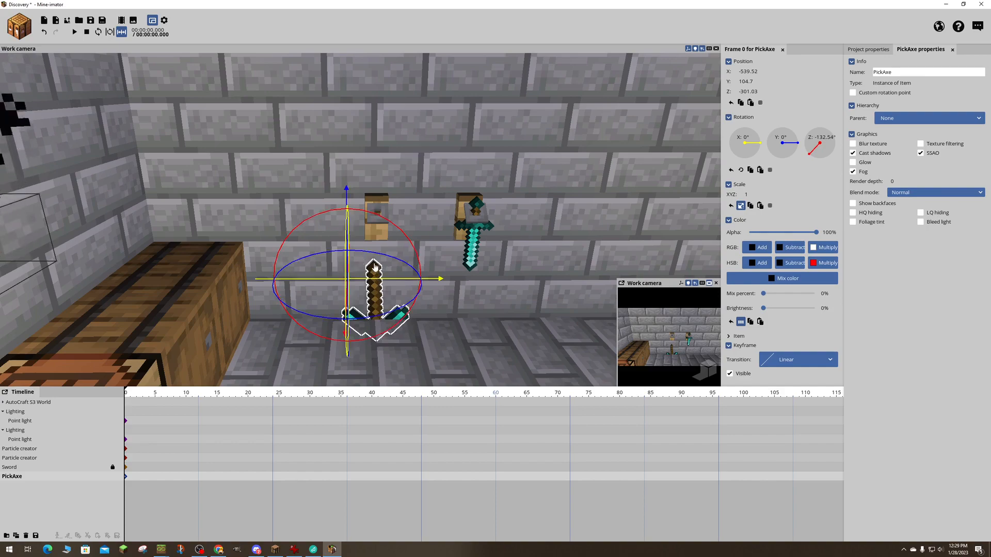
- Raise the pickaxe to its hook at about X -538.26, Y 118.15, with a Y rotation of about -5.76°
left_click_drag(437, 303, 402, 295)
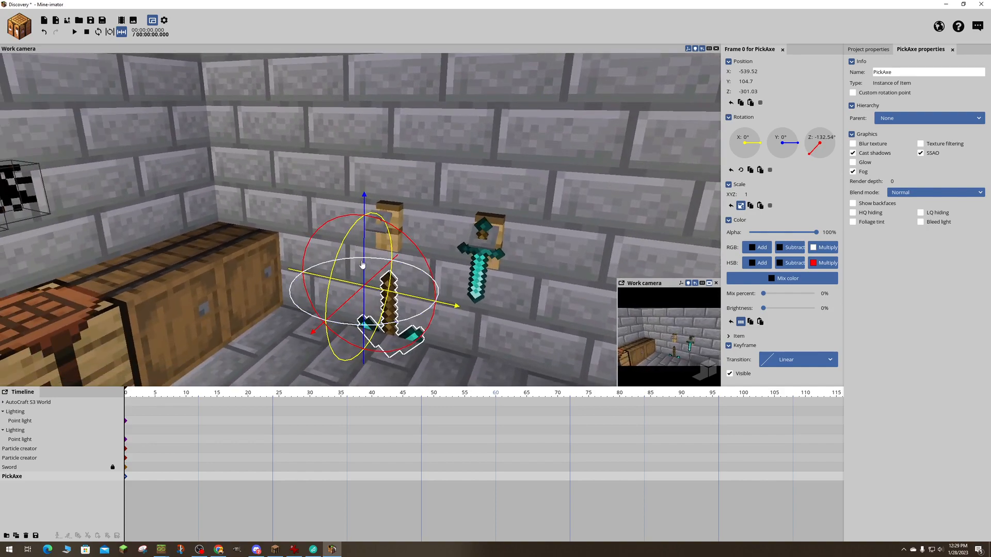
left_click_drag(363, 265, 360, 206)
left_click_drag(351, 204, 415, 194)
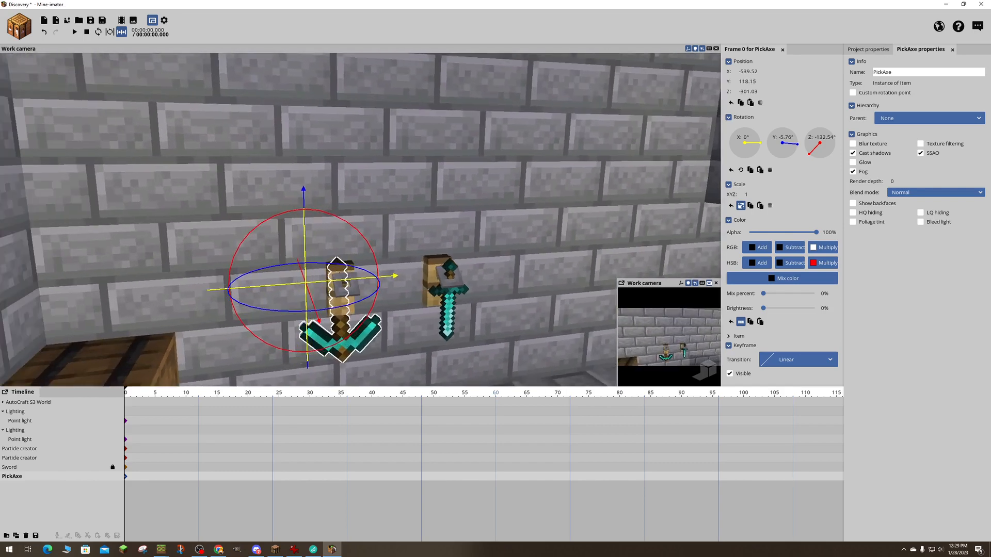
right_click_drag(449, 187, 438, 209)
left_click_drag(331, 260, 337, 260)
left_click_drag(464, 199, 420, 198)
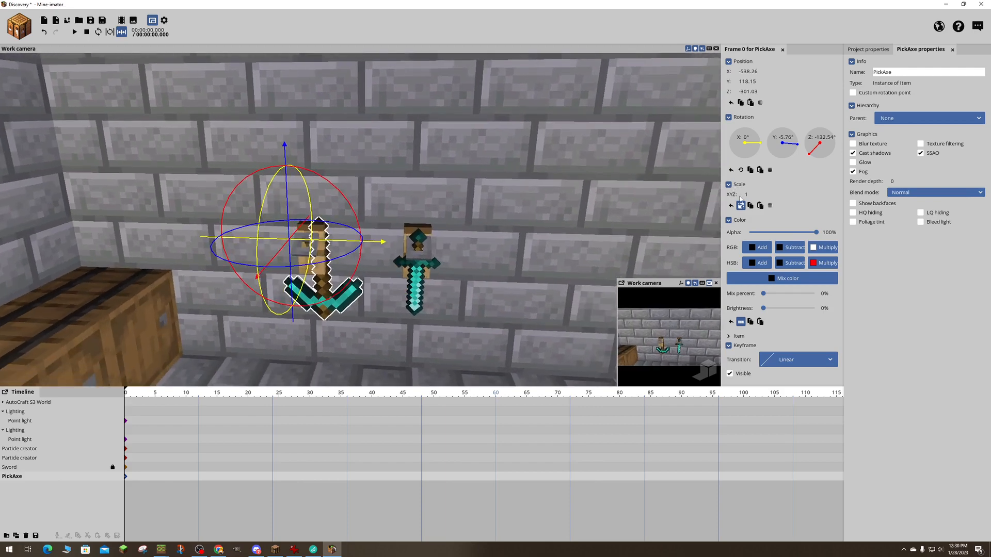
- Scale the pickaxe to about 0.78 and bring it out from the wall to about Y 118.78, Z -295.72
left_click_drag(749, 194, 741, 194)
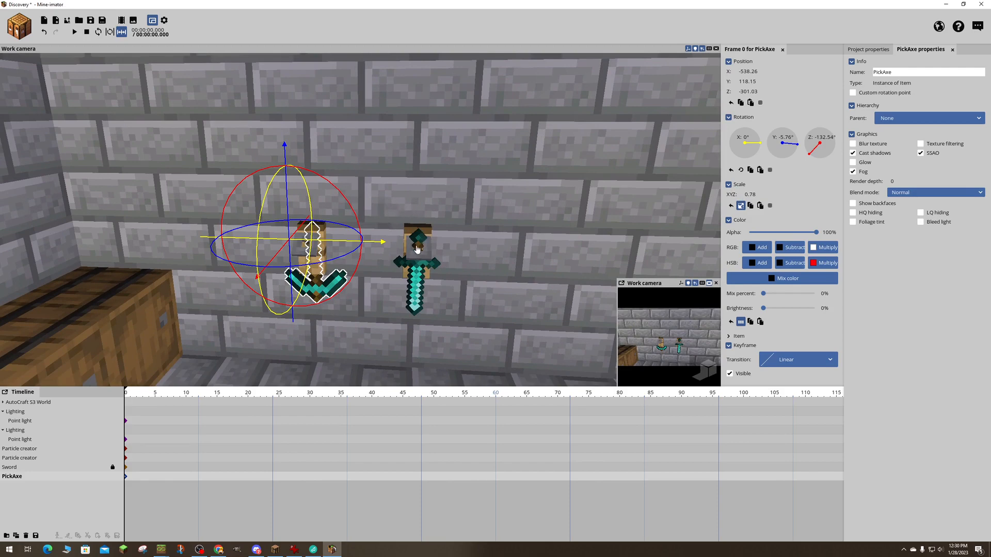
right_click_drag(415, 233, 563, 231)
key("a")
key("w")
key("d")
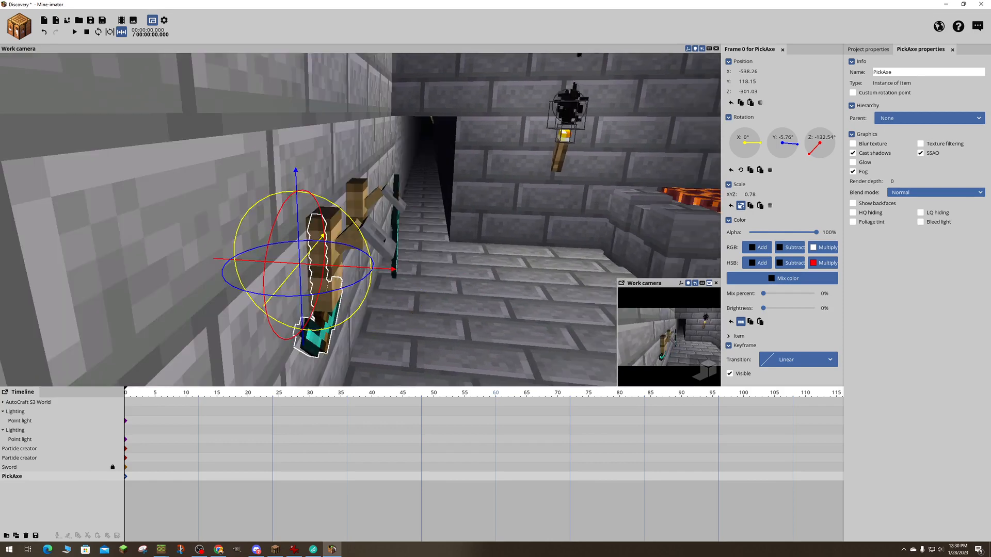
left_click_drag(341, 273, 364, 272)
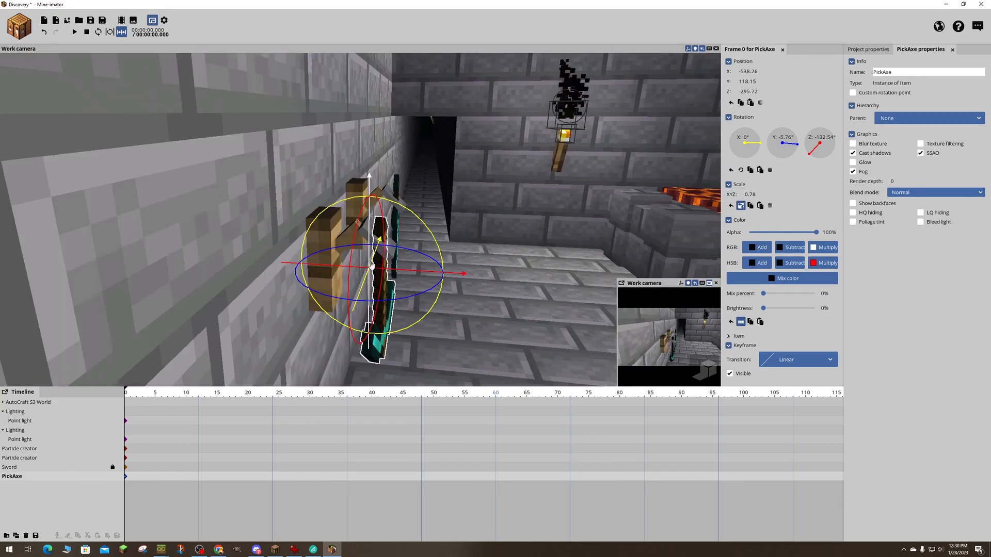
left_click_drag(369, 222, 369, 216)
key("d")
right_click_drag(369, 216, 253, 208)
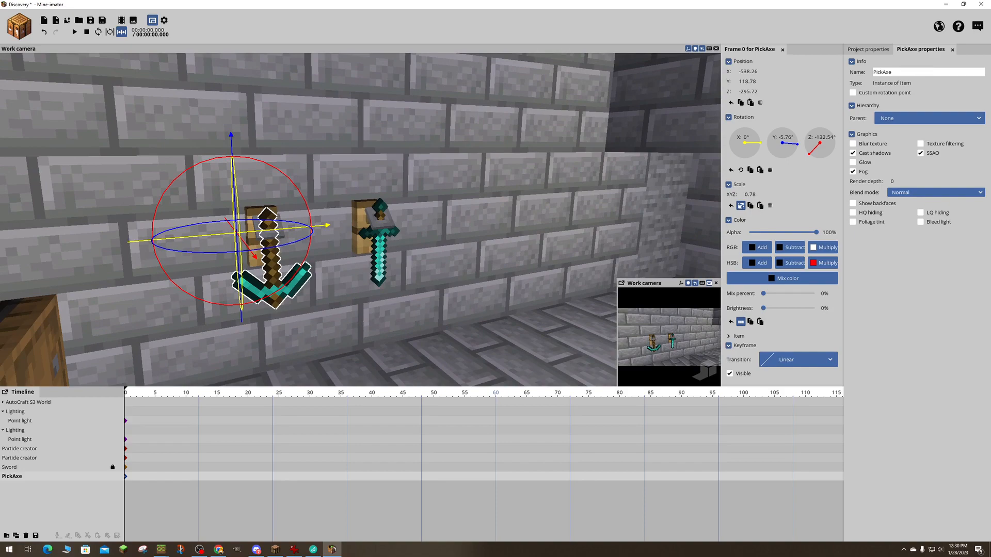
- Flip the pickaxe head-up by rotating it about Z to roughly -314.34°
key("d")
right_click_drag(253, 208, 147, 202)
key("w")
key("w")
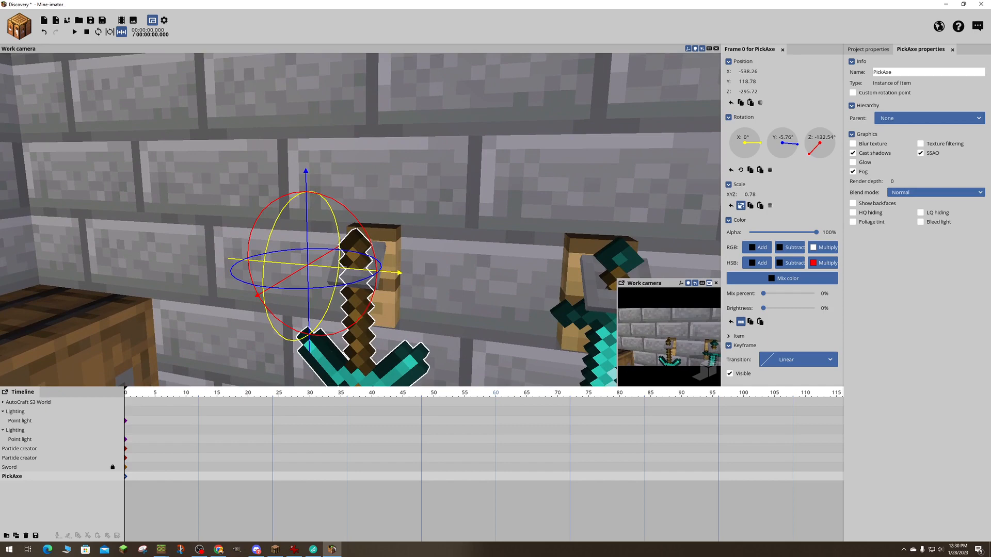
key("s")
left_click_drag(326, 173, 289, 331)
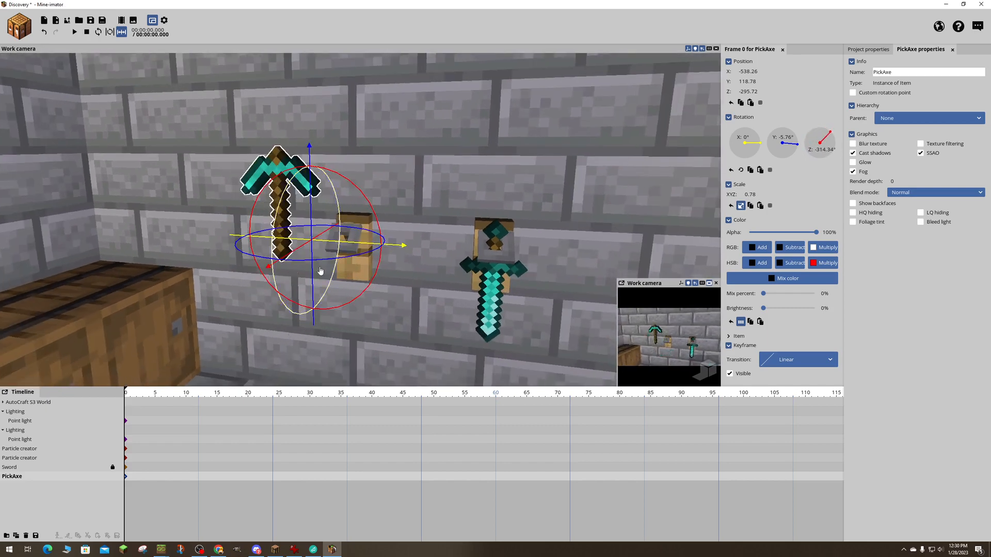
- Move the upright pickaxe in front of its hook at about X -530.64, Y 113.63
left_click_drag(336, 244, 392, 253)
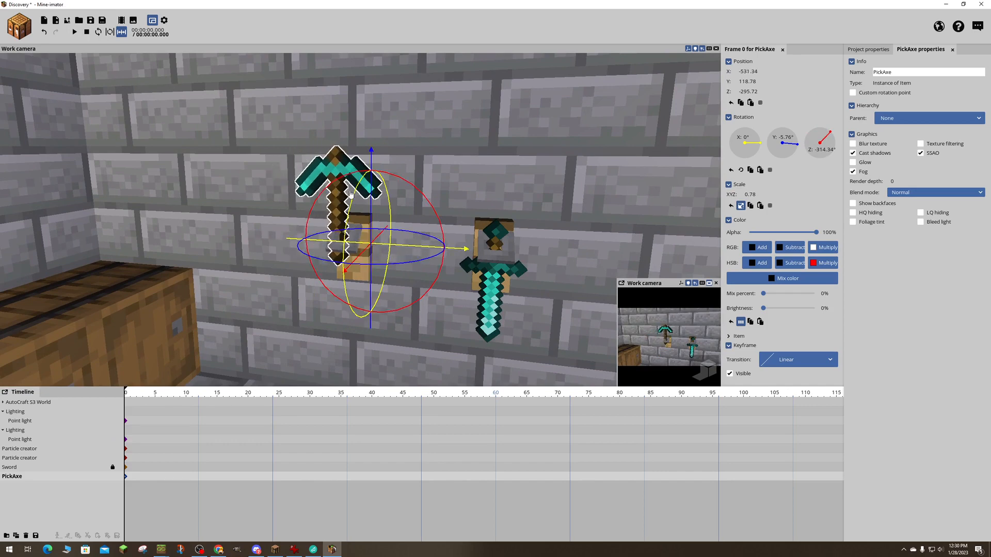
left_click_drag(371, 204, 371, 252)
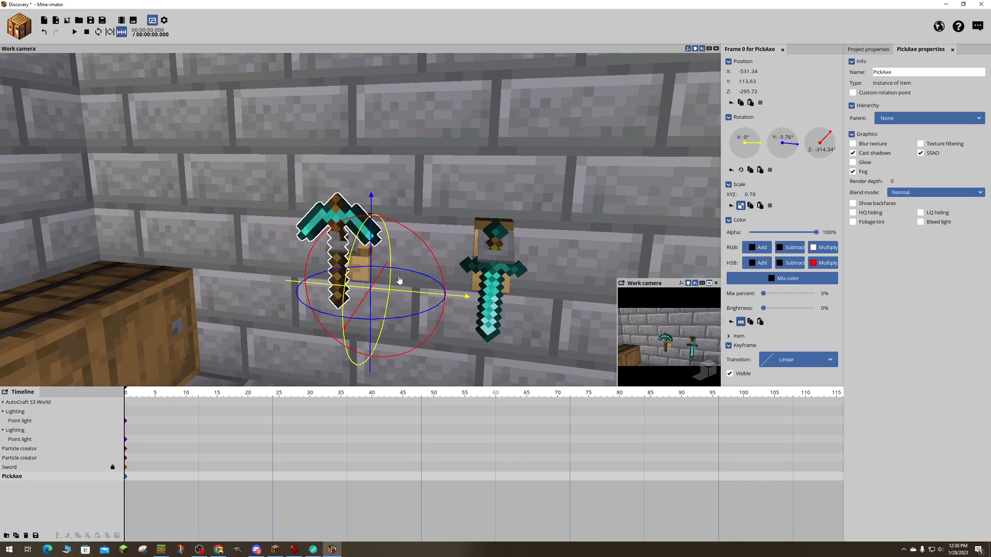
left_click_drag(409, 295, 416, 292)
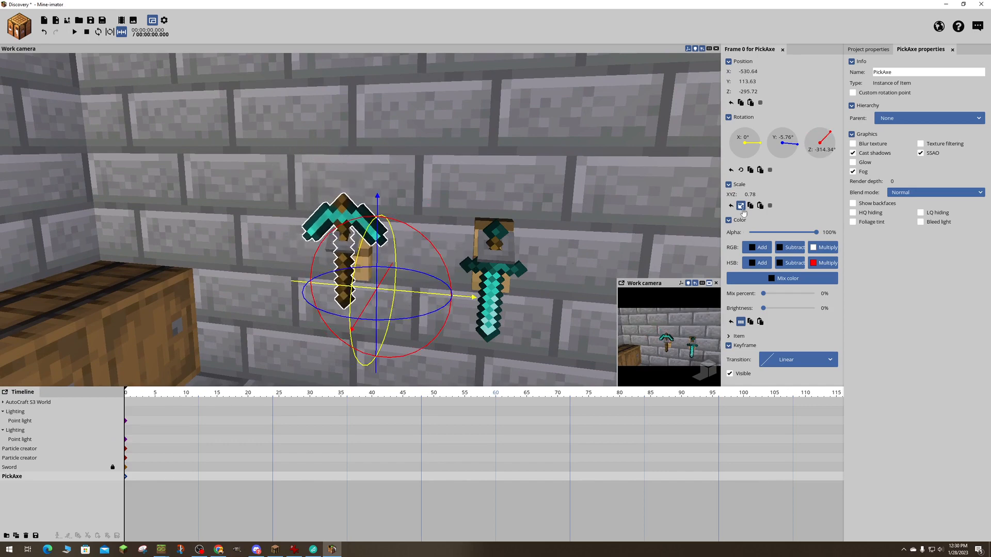
- Check the sword's scale and set the pickaxe's uniform scale to the same 0.58
left_click(9, 468)
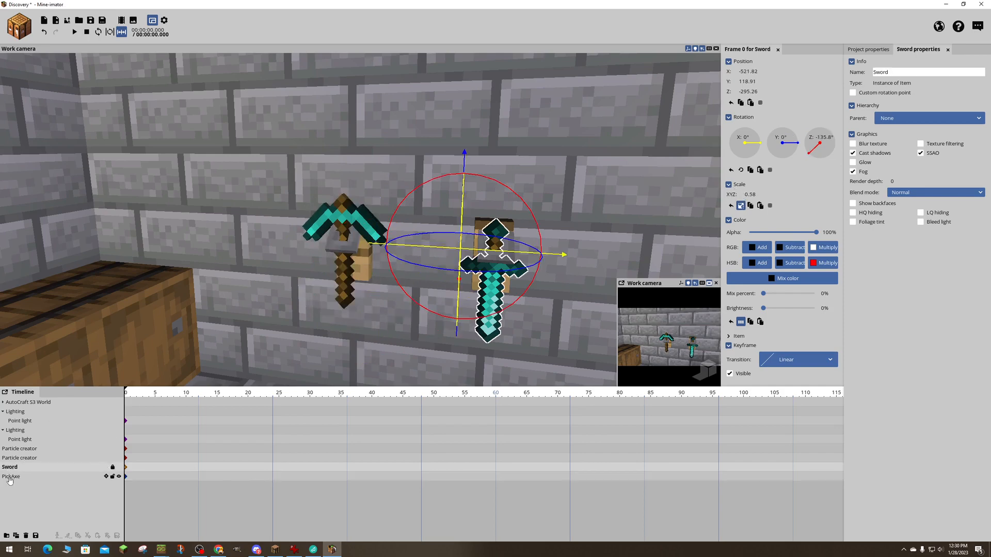
left_click(9, 478)
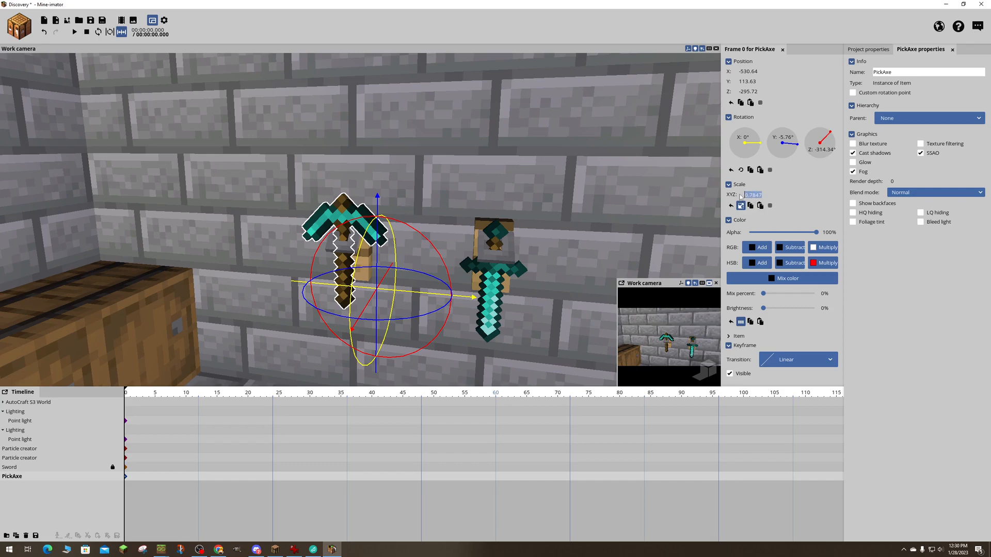
type("0.58")
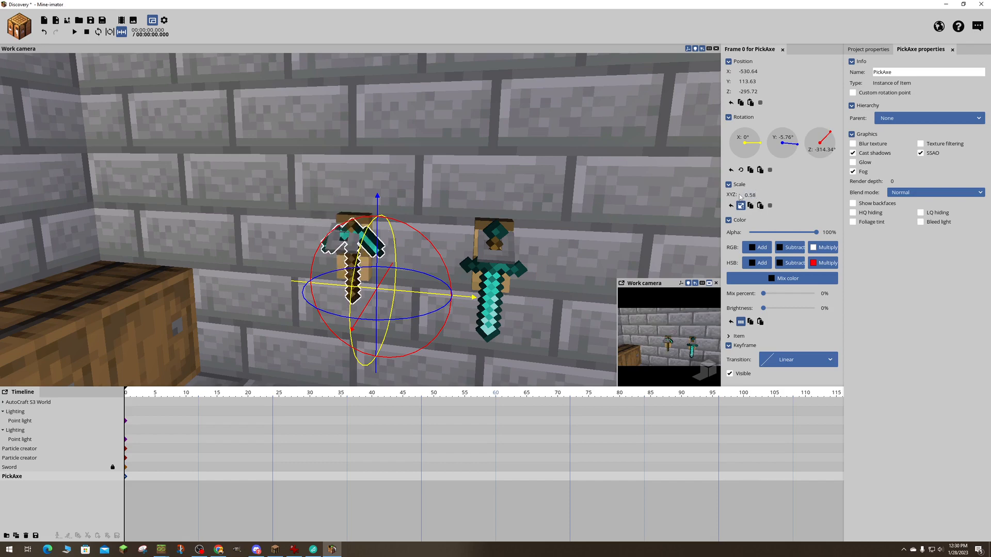
- Fit the smaller pickaxe onto its hook at about X -531.42, Y 115.33, Z -295.19, and save the project
mouse_move(377, 276)
left_mouse_down()
mouse_move(377, 259)
mouse_move(368, 283)
left_mouse_up()
right_click_drag(382, 277, 440, 269)
left_click_drag(441, 270, 440, 272)
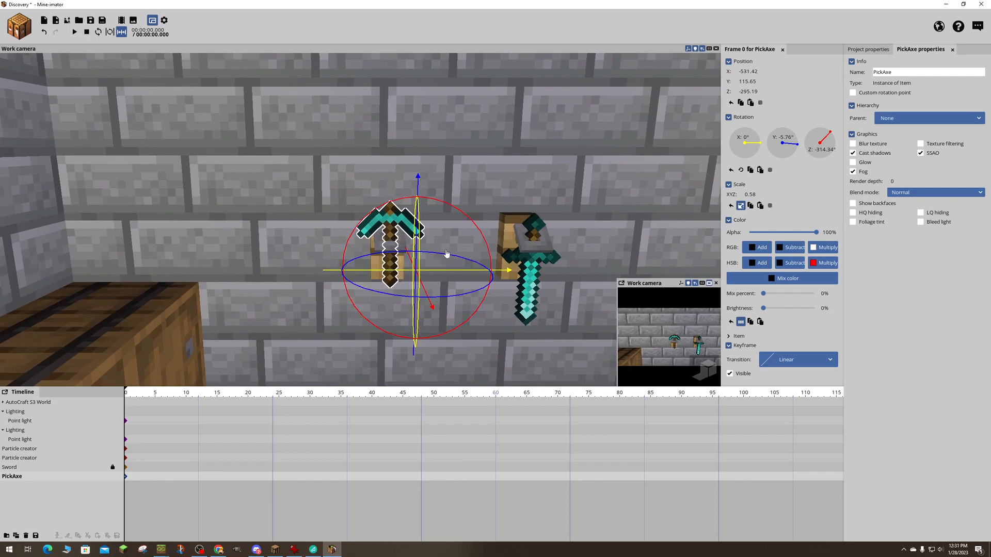
left_click_drag(418, 183, 418, 194)
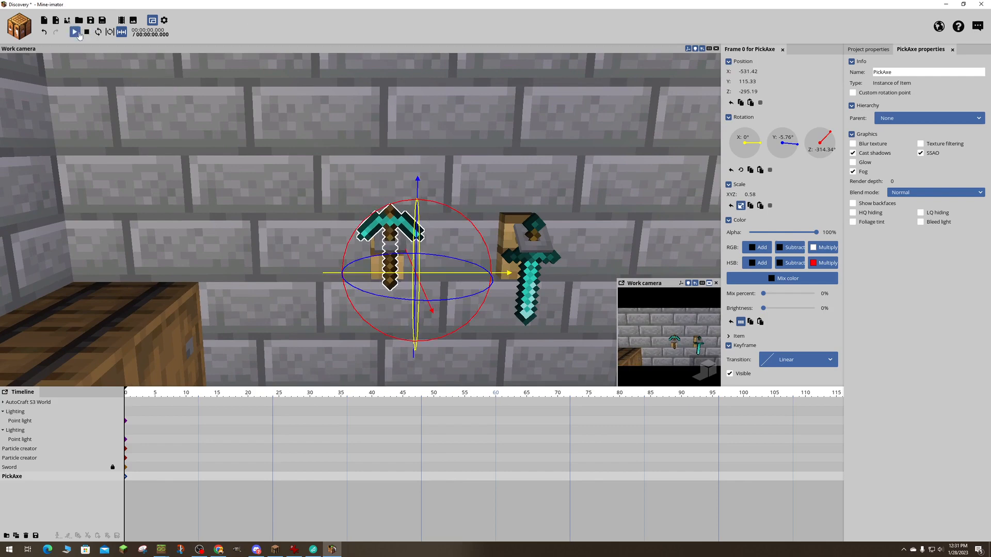
key("ctrl+s")
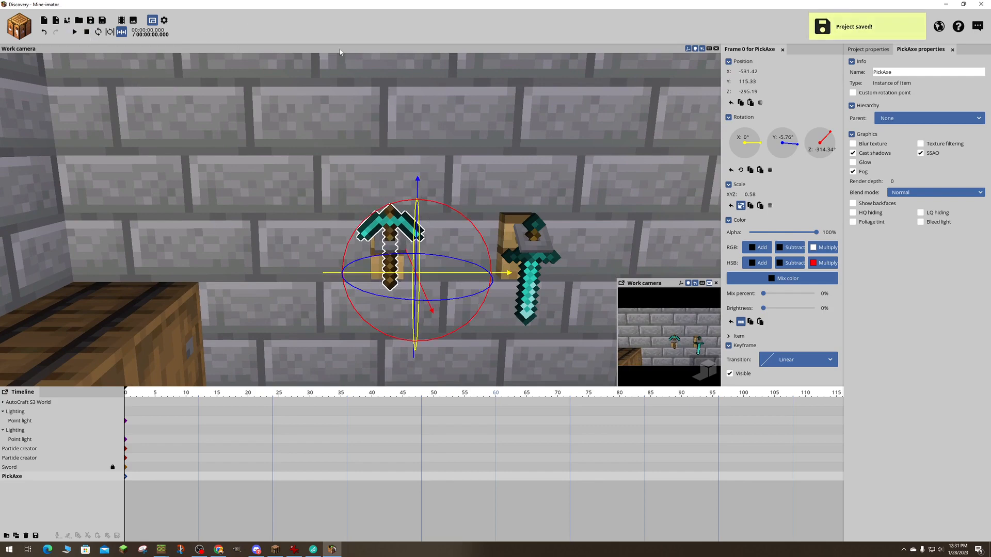
- Look through the item and special block lists for a door to fill the empty doorway
mouse_move(354, 86)
right_mouse_down()
mouse_move(609, 98)
mouse_move(348, 77)
right_mouse_up()
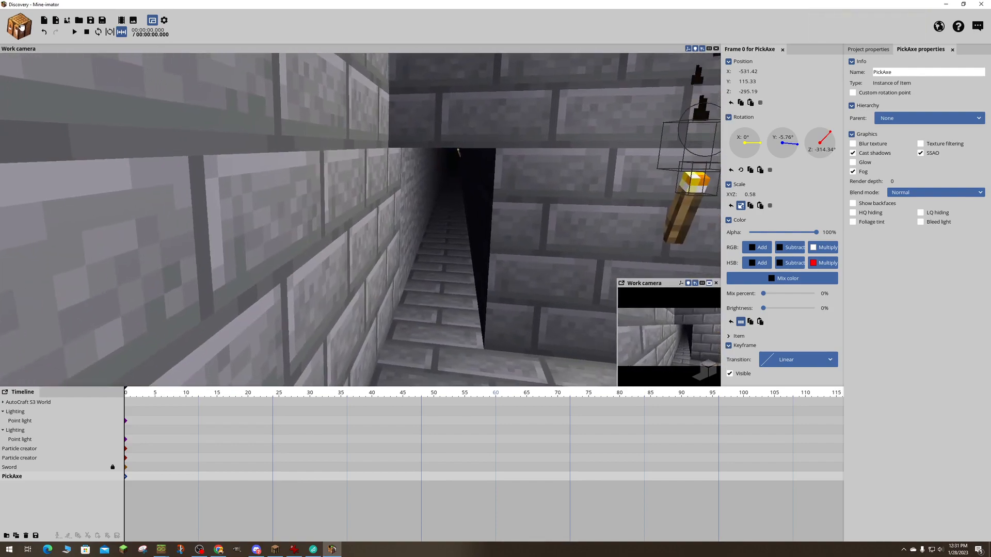
left_click(19, 26)
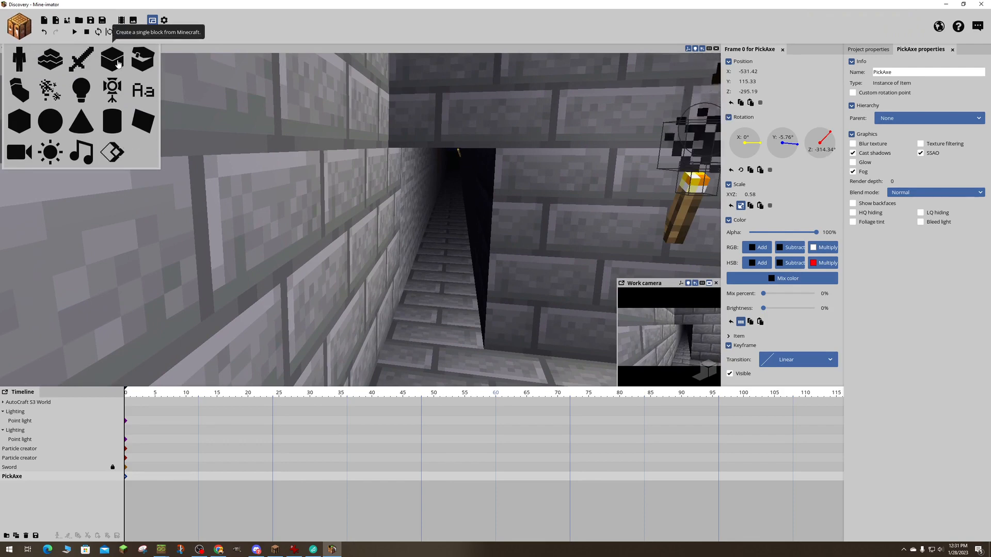
left_click(112, 60)
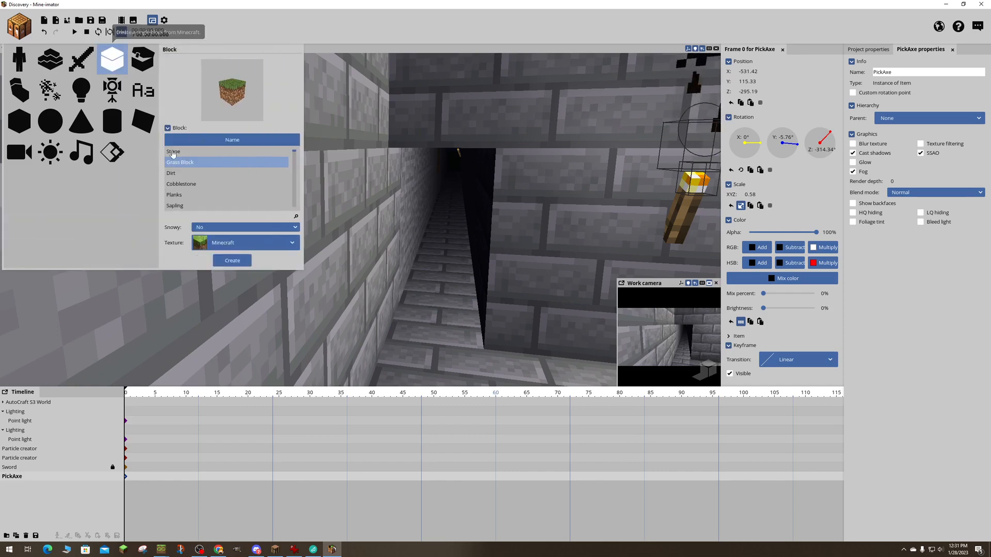
left_click(80, 63)
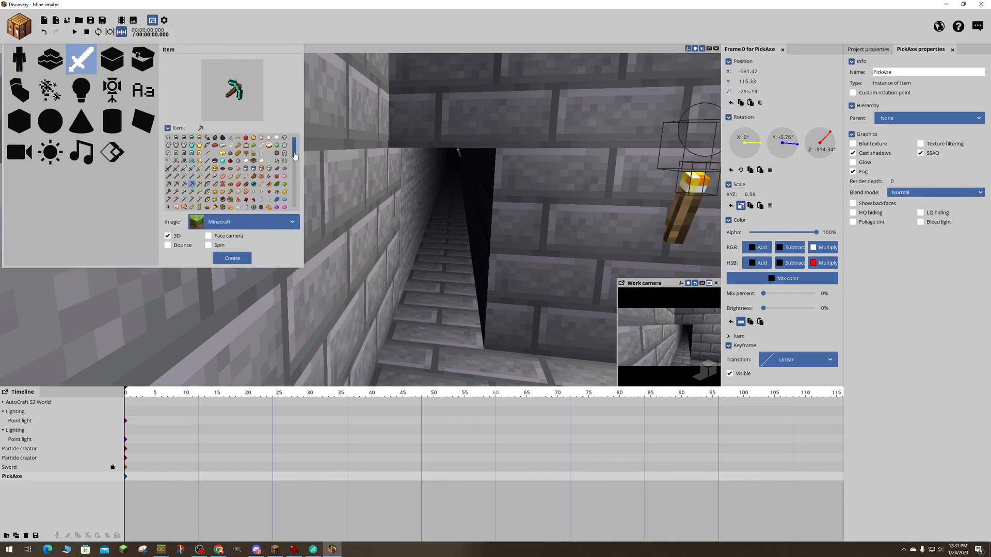
left_click_drag(294, 155, 291, 192)
left_click(285, 185)
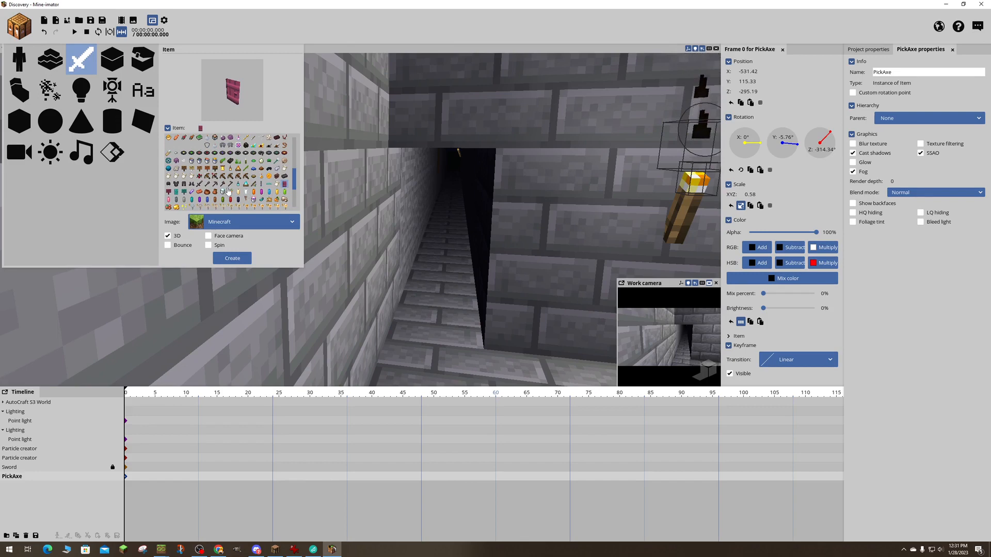
scroll(227, 188, "up", 10)
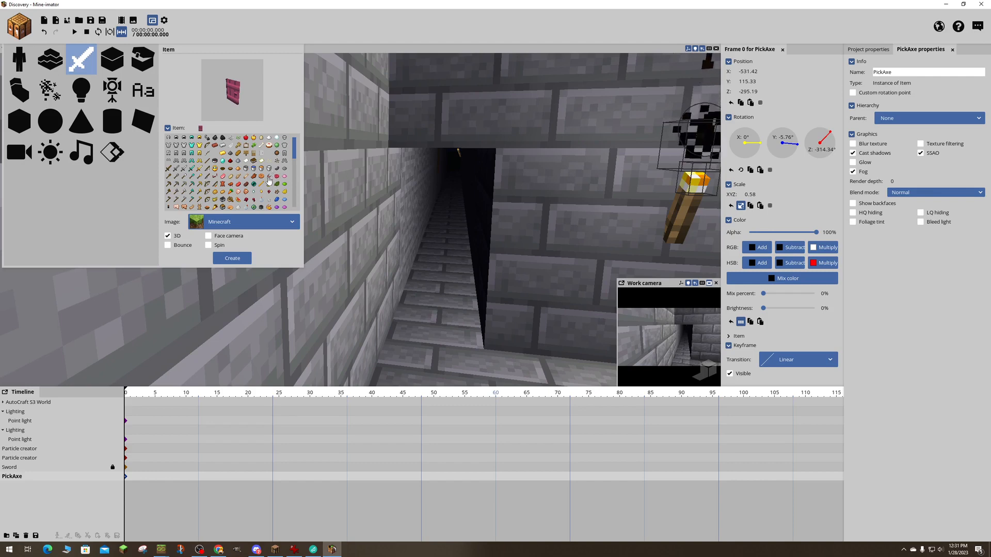
scroll(269, 181, "down", 3)
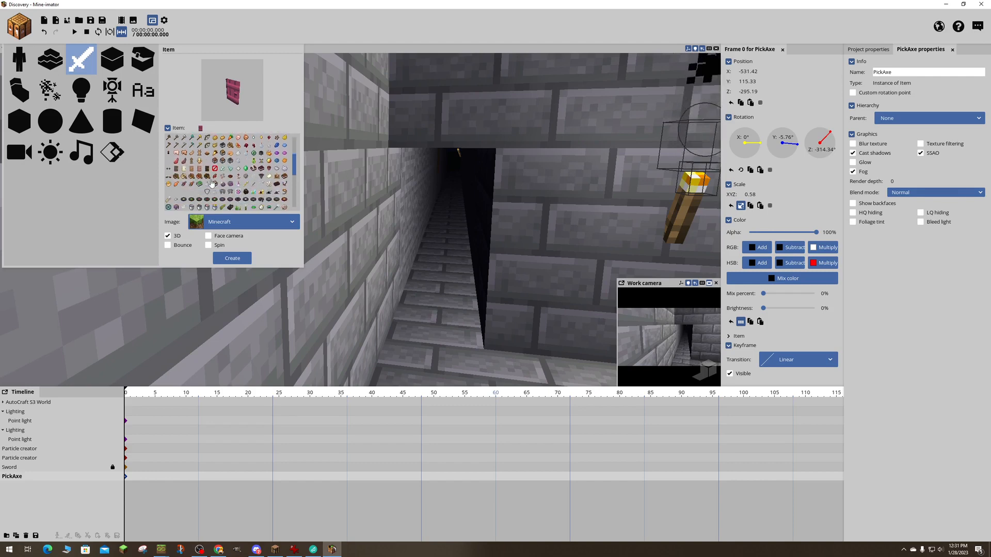
scroll(222, 184, "down", 4)
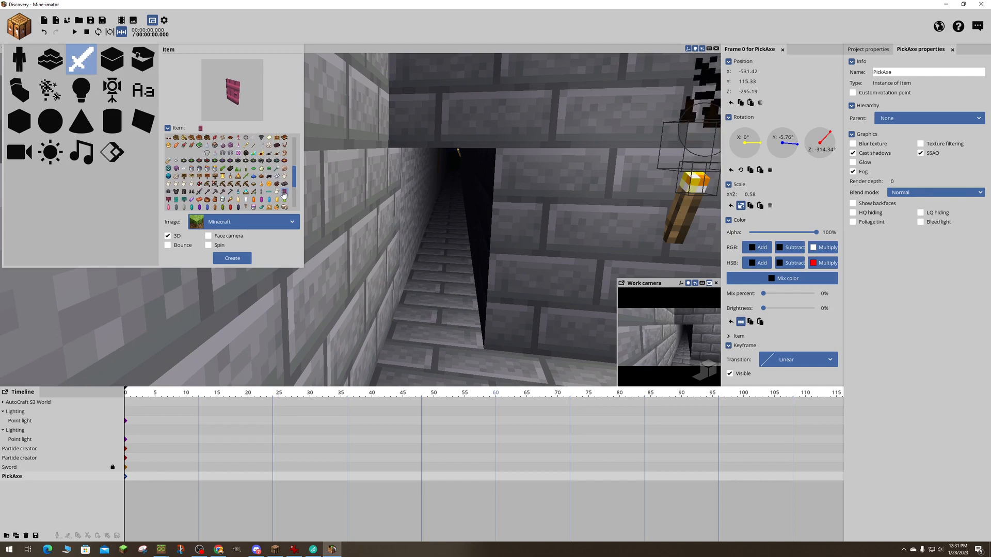
scroll(283, 194, "down", 5)
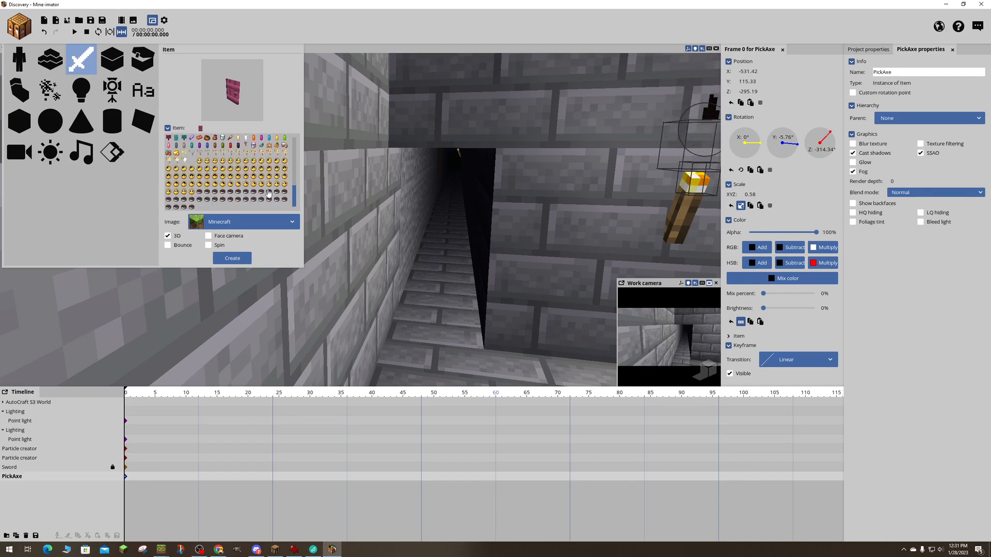
left_click(143, 58)
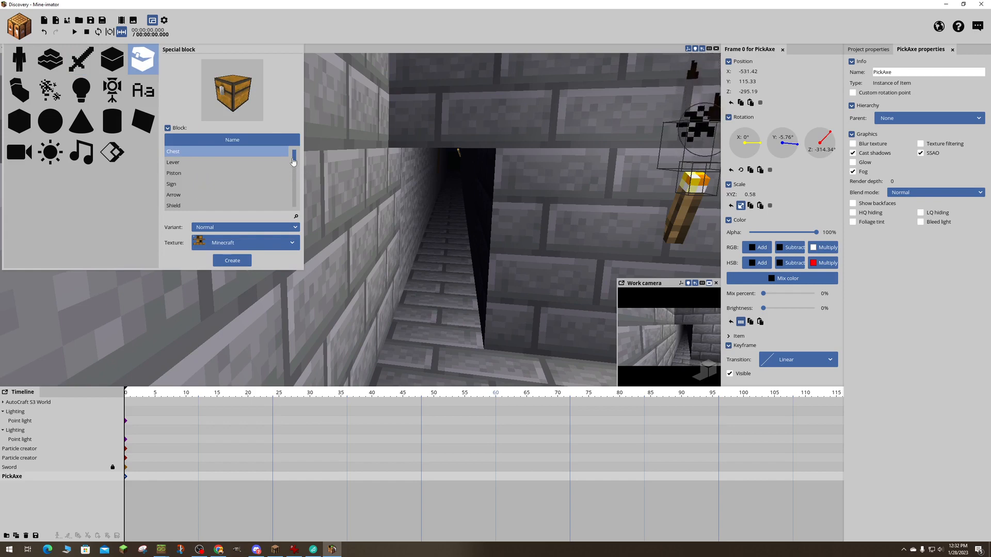
left_click_drag(295, 162, 291, 191)
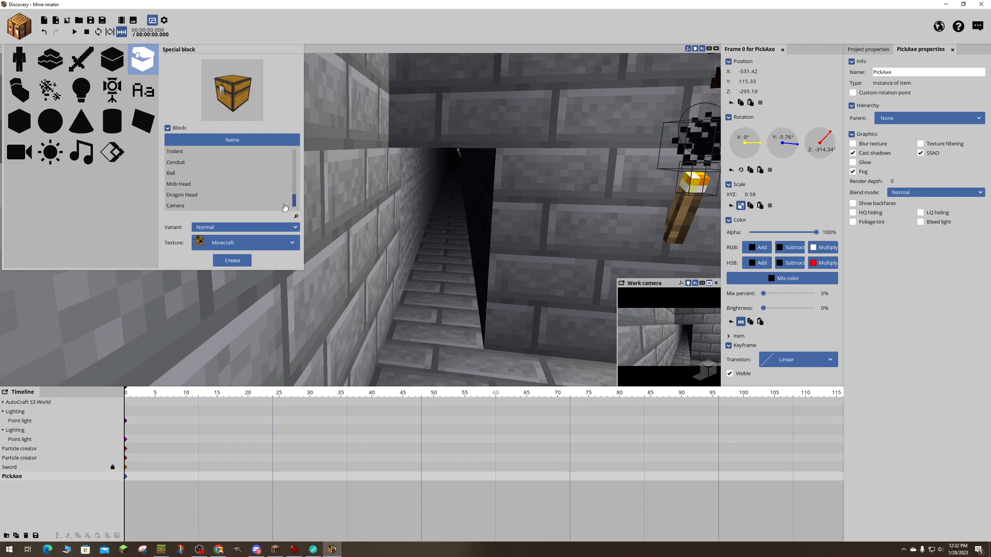
scroll(282, 176, "up", 5)
- Search the regular blocks for "door" and create a Door block in the Spruce variant
left_click(118, 75)
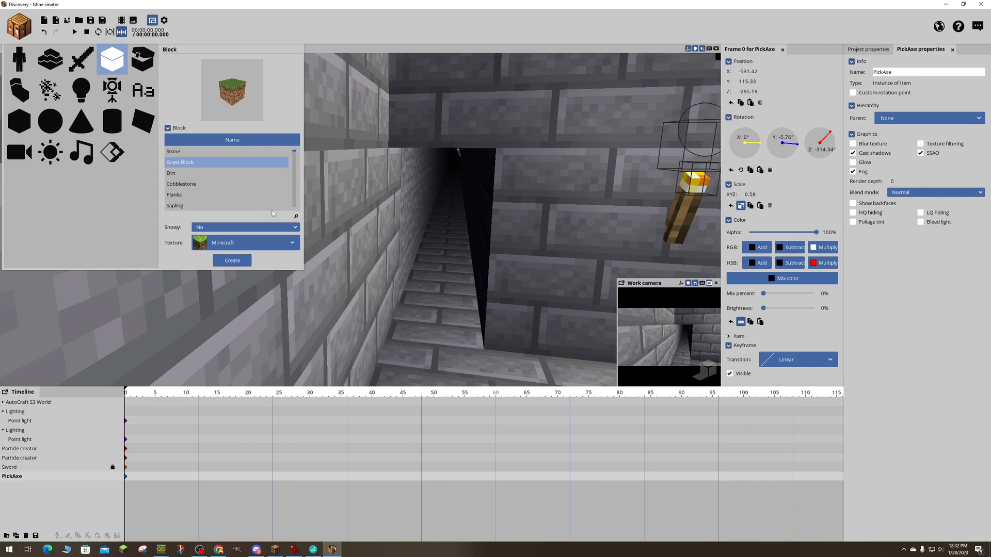
left_click(295, 217)
type("door")
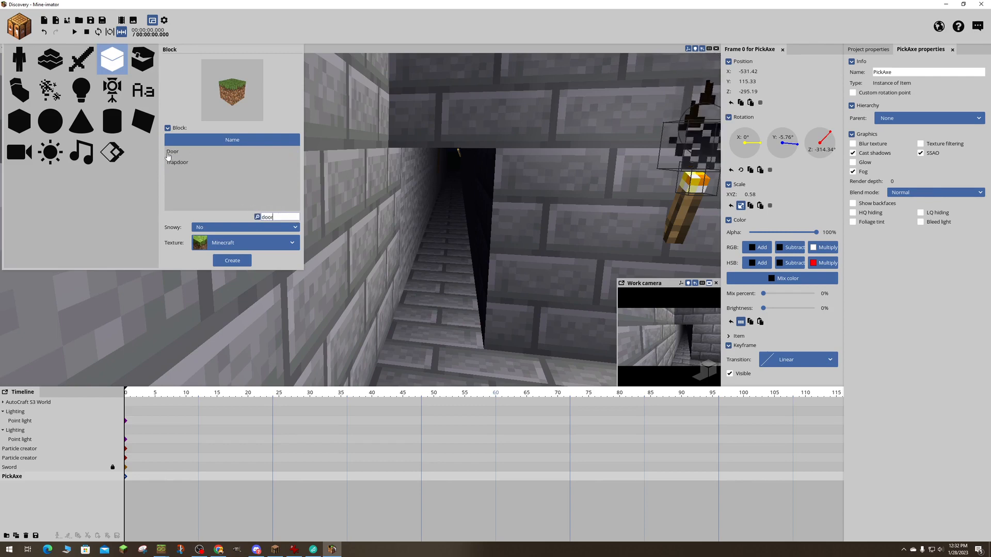
left_click(170, 152)
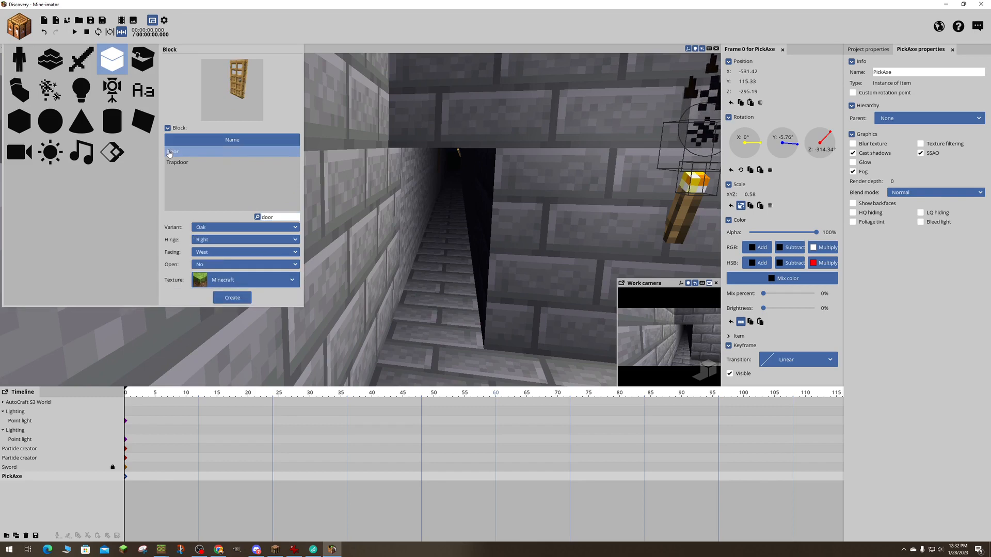
left_click(222, 230)
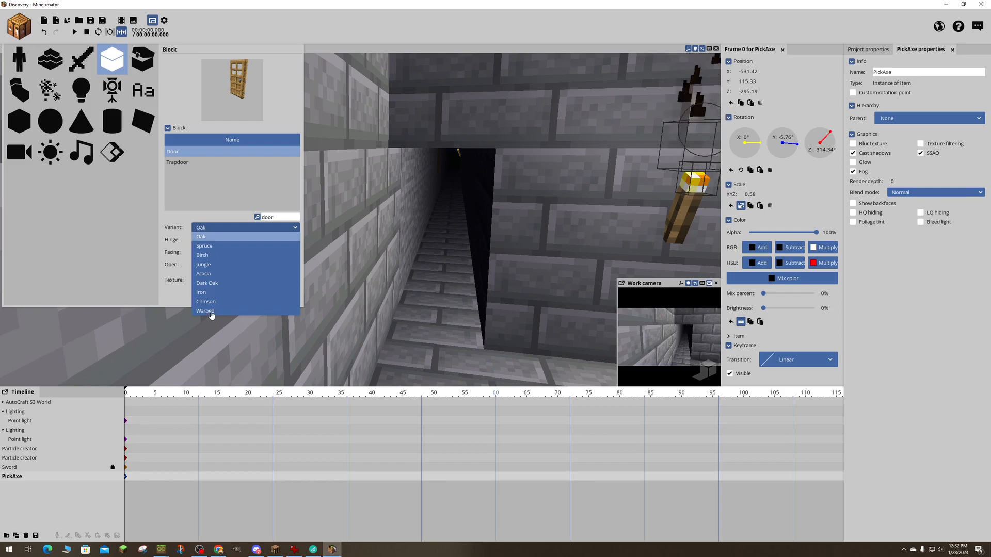
left_click(206, 246)
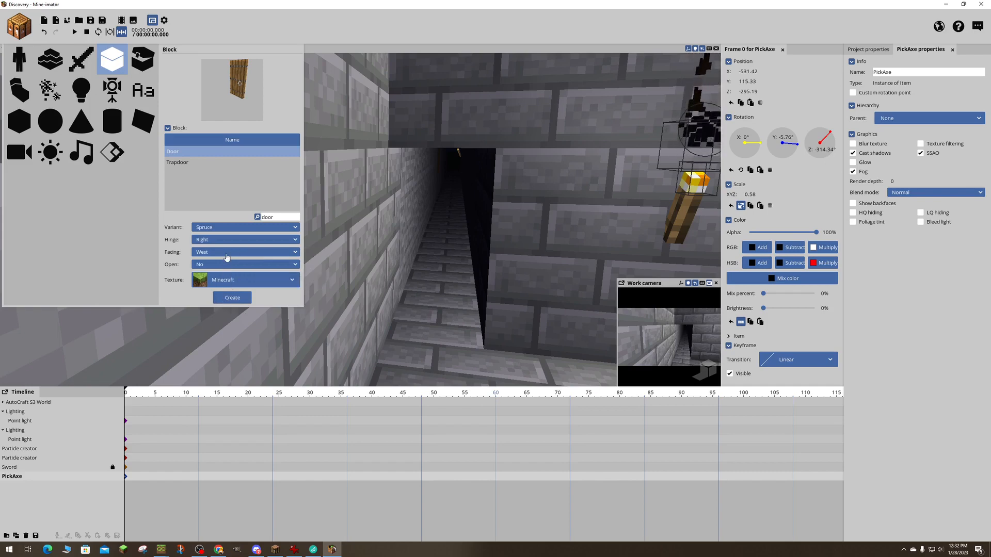
left_click(235, 299)
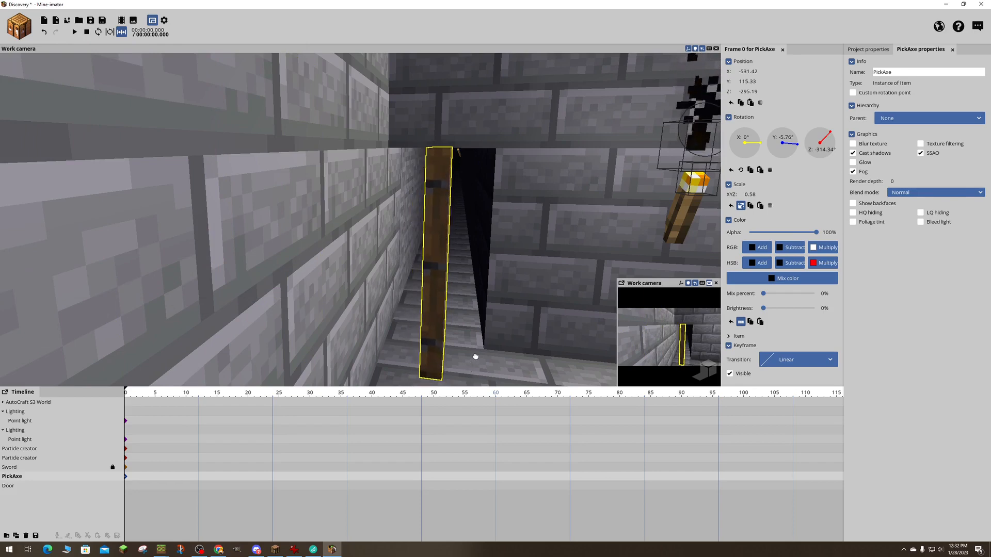
- Move the new door near the doorway at about X -467.28, Z -292.03, and rotate it to roughly -89.97° about Y
left_click(471, 329)
right_click_drag(509, 302, 516, 305)
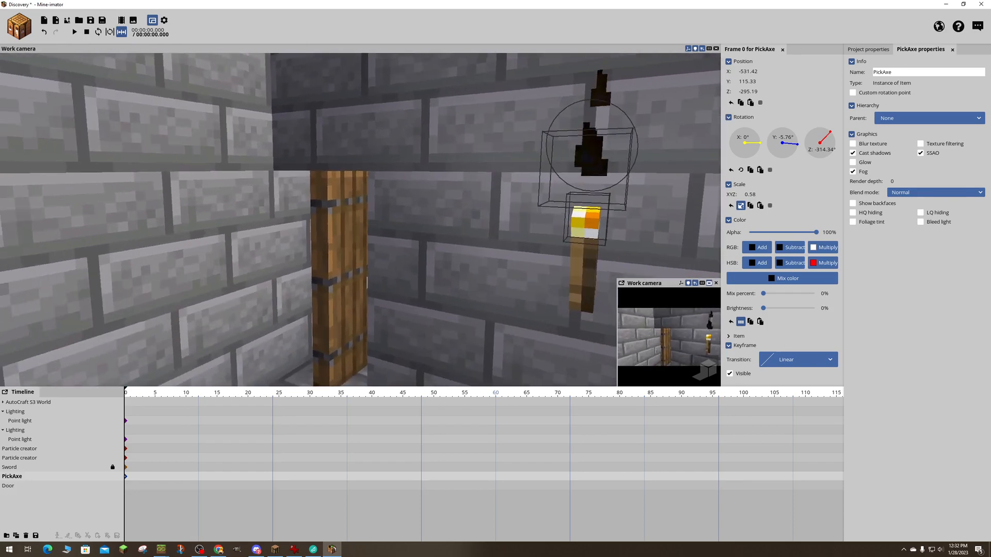
left_click(339, 270)
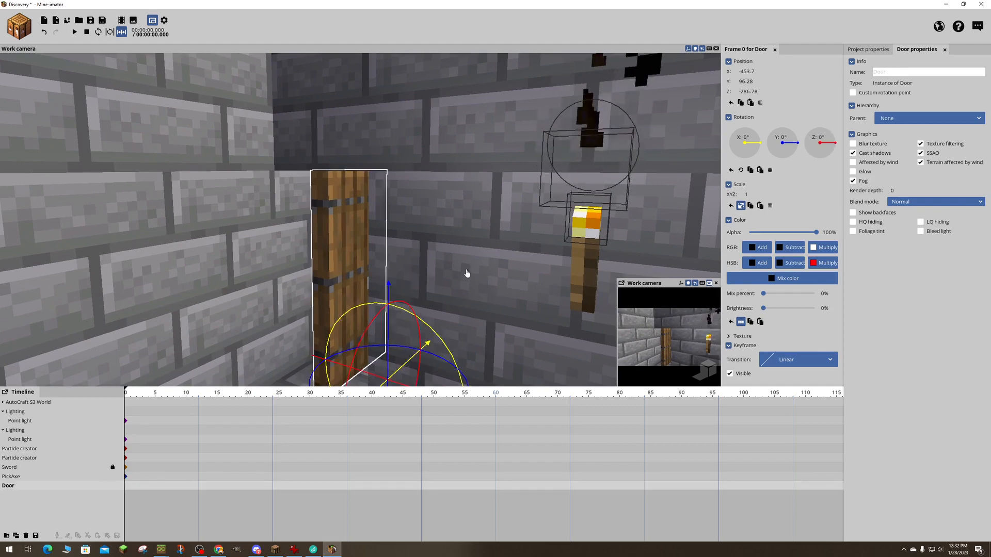
right_click_drag(467, 274, 465, 289)
key("s")
left_click_drag(432, 342, 356, 337)
mouse_move(435, 312)
right_mouse_down()
mouse_move(413, 312)
mouse_move(444, 316)
mouse_move(435, 312)
right_mouse_up()
key("a")
left_click_drag(361, 302, 355, 278)
key("d")
right_click_drag(461, 305, 457, 307)
left_click_drag(444, 311, 376, 318)
right_click_drag(376, 318, 356, 318)
left_click_drag(356, 285, 392, 285)
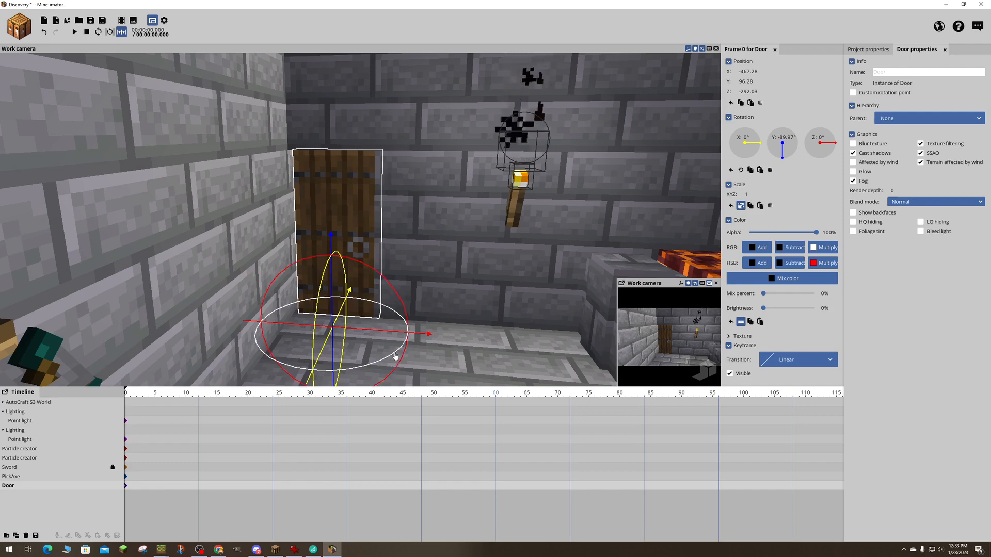
- Turn the door around to -270° about Y and slide it into the doorway at about X -445.29
left_click_drag(396, 355, 230, 320)
left_click_drag(783, 134, 783, 128)
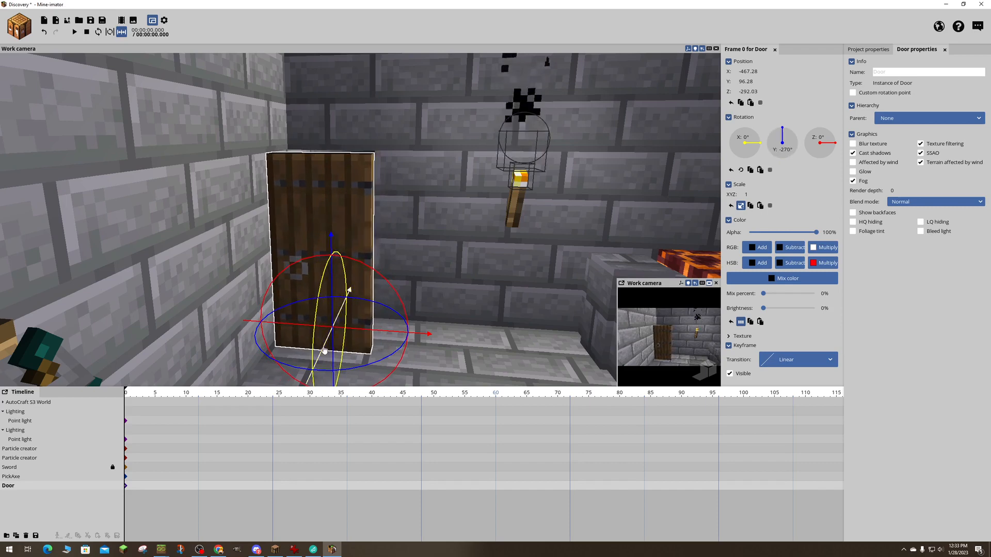
left_click_drag(324, 351, 332, 298)
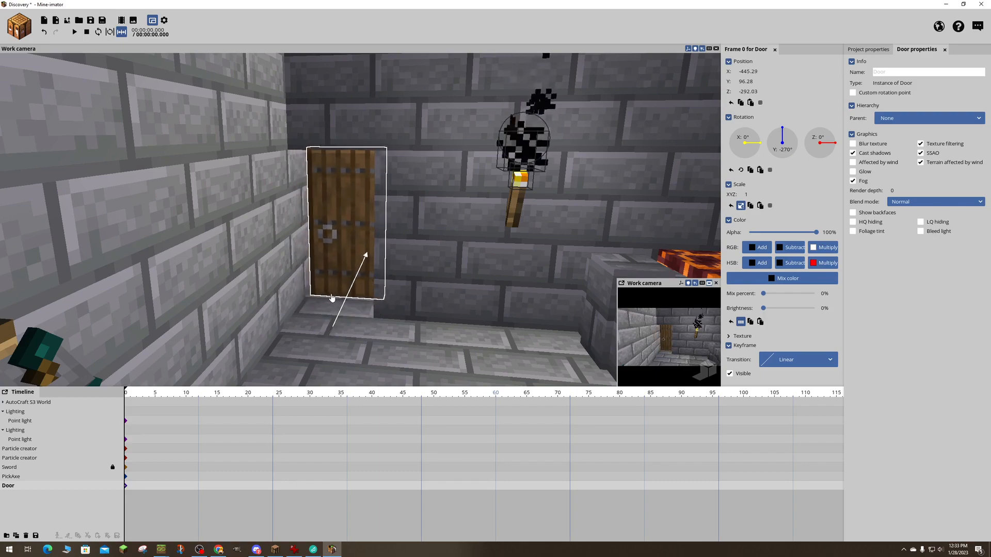
- Examine from several angles how the spruce door fits the doorway and the surrounding room
key("a")
right_click_drag(438, 263, 417, 261)
key("w")
key("w")
key("s")
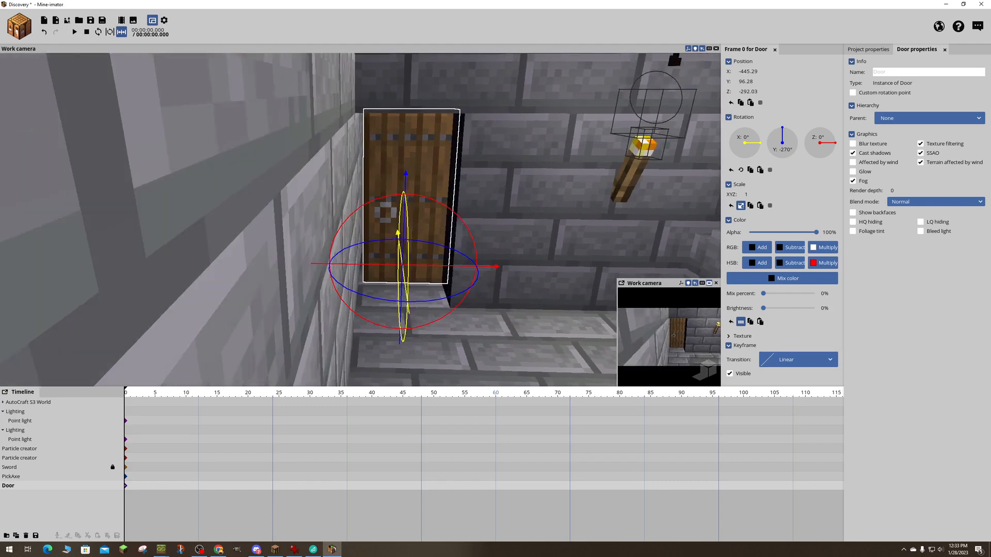
key("d")
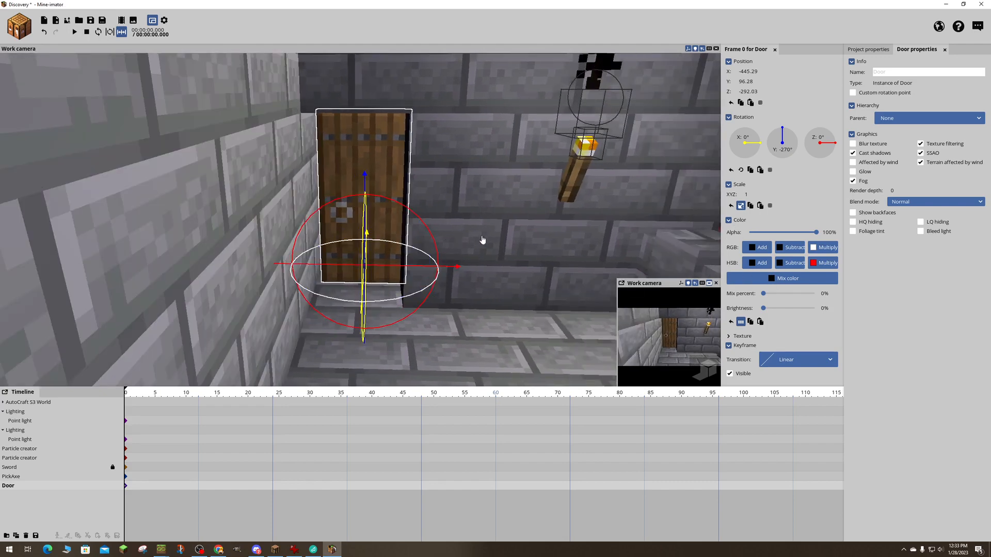
right_click_drag(480, 238, 431, 223)
right_click_drag(568, 256, 612, 247)
key("d")
key("a")
key("s")
right_click_drag(525, 235, 530, 235)
key("w")
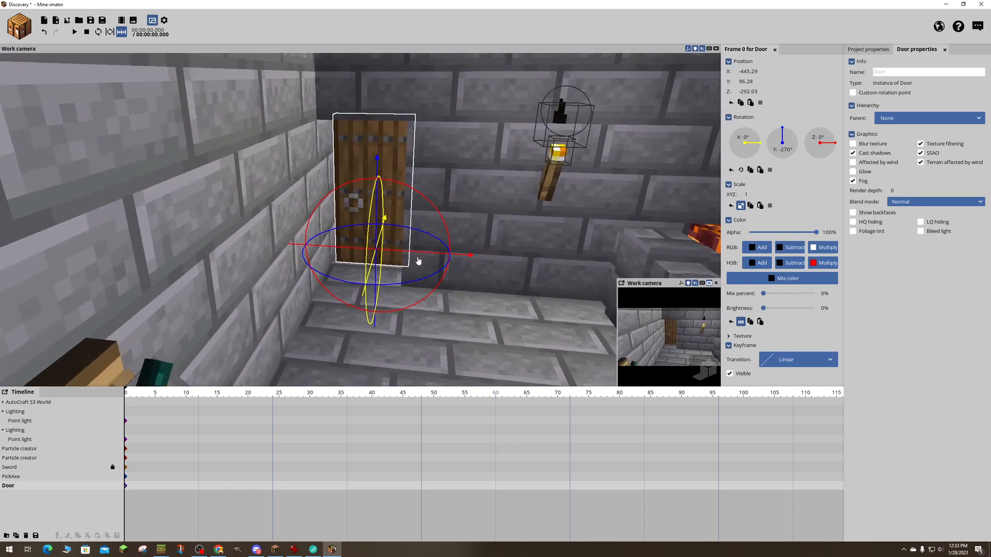
right_click_drag(458, 200, 477, 200)
key("a")
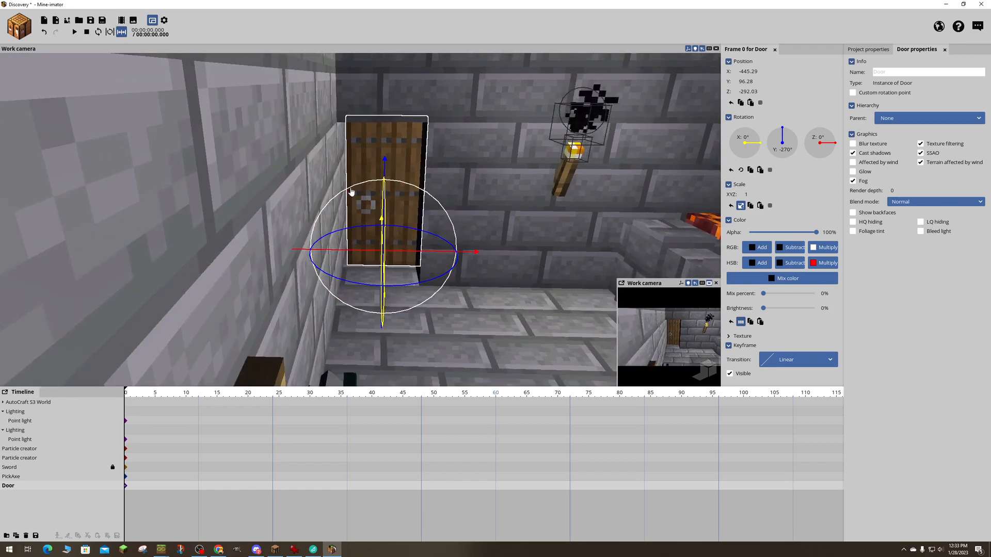
right_click_drag(490, 194, 472, 187)
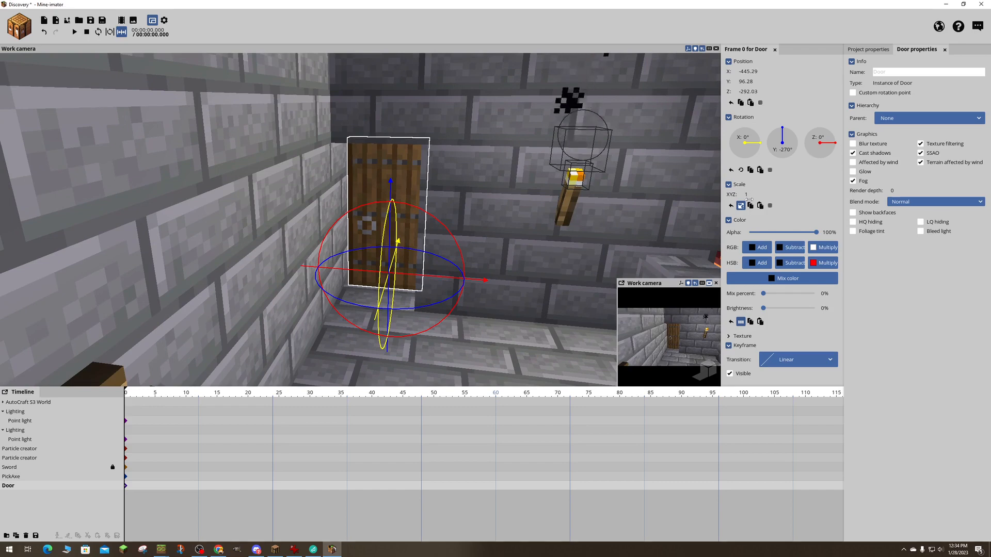
left_click(402, 162)
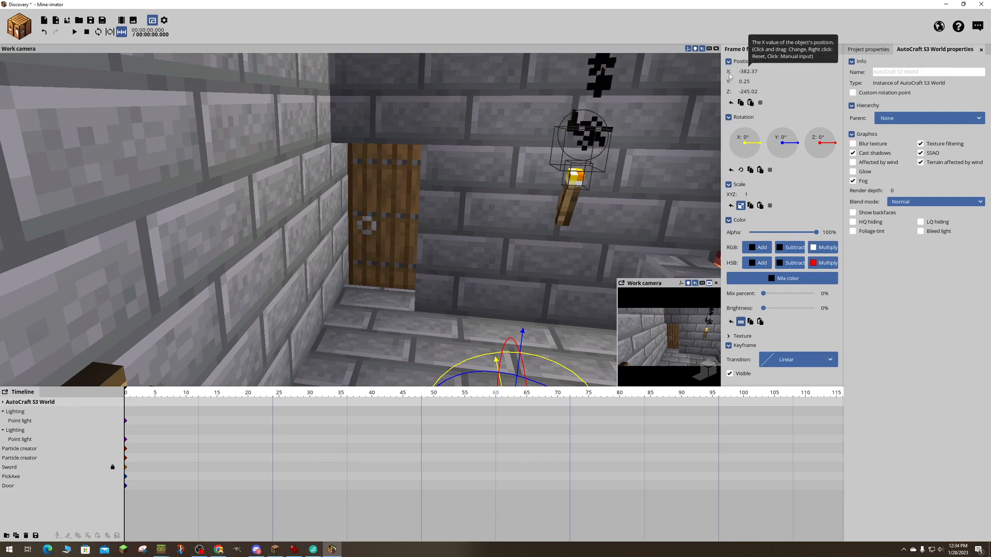
scroll(702, 227, "down", 8)
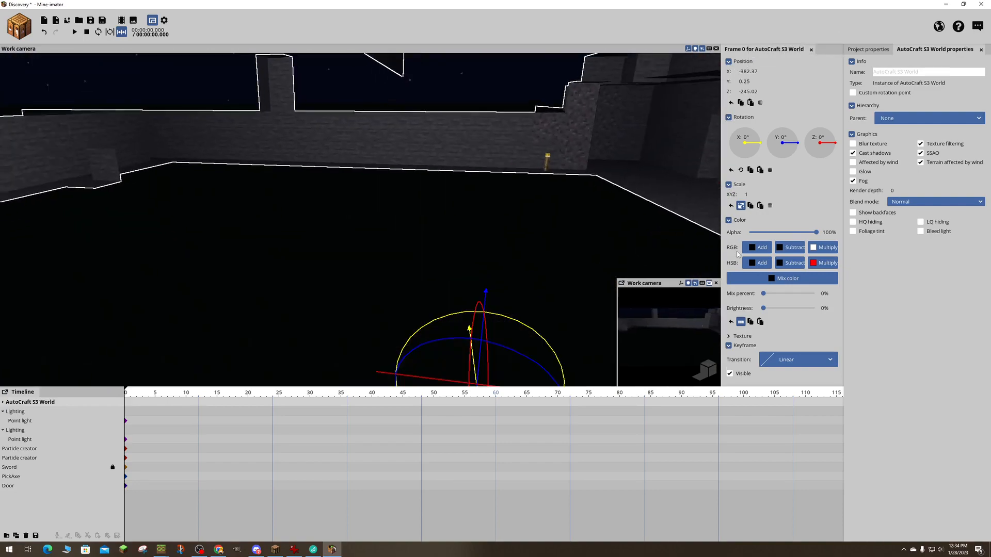
scroll(687, 248, "up", 8)
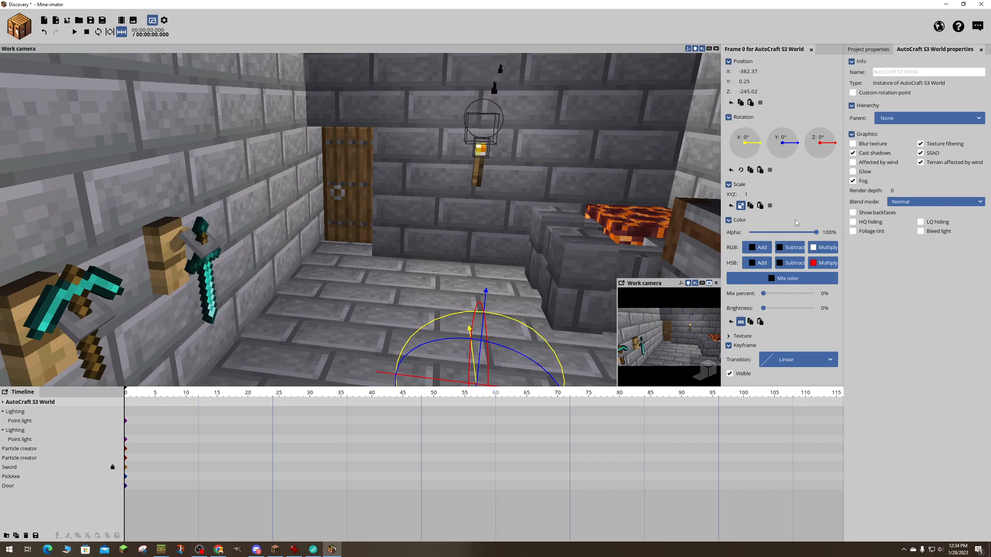
left_click(730, 337)
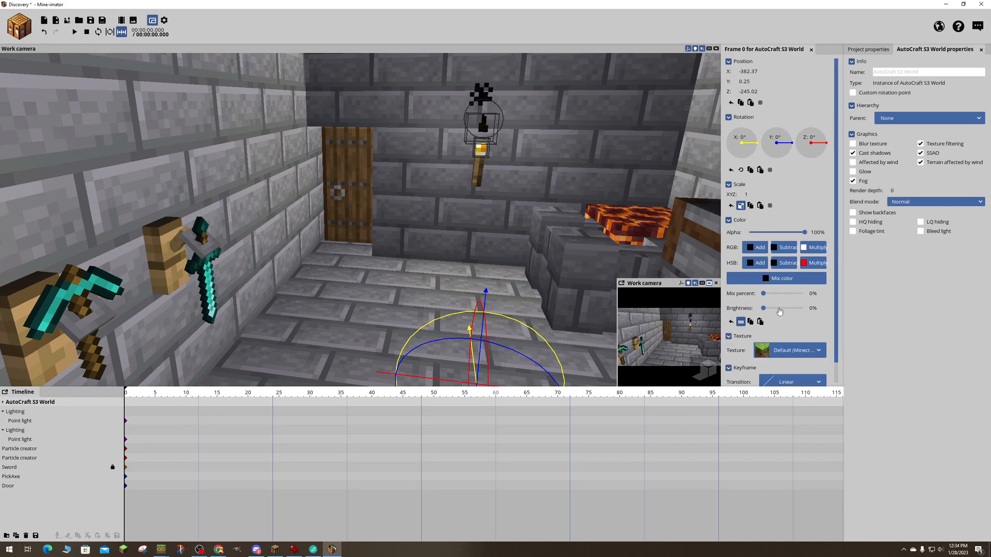
scroll(836, 306, "down", 1)
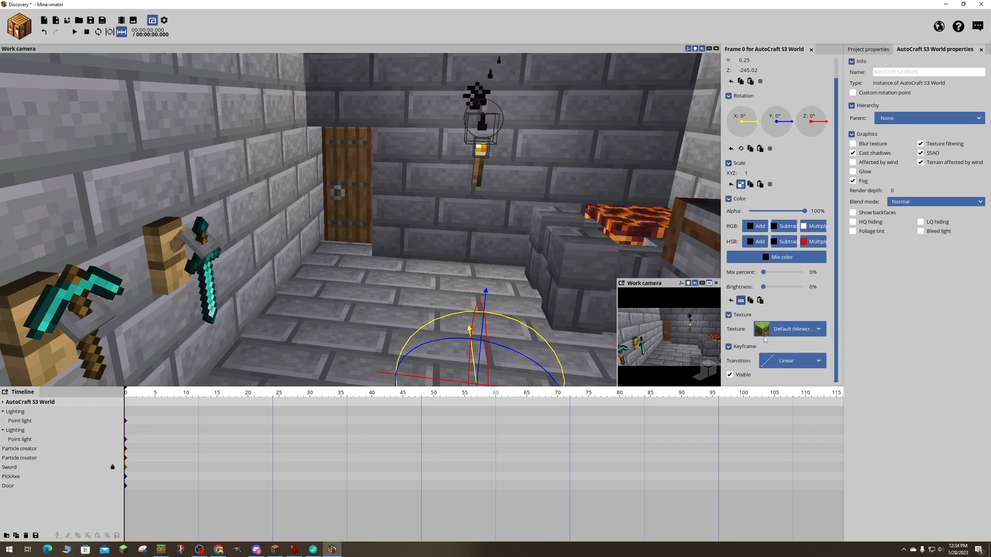
scroll(834, 300, "up", 1)
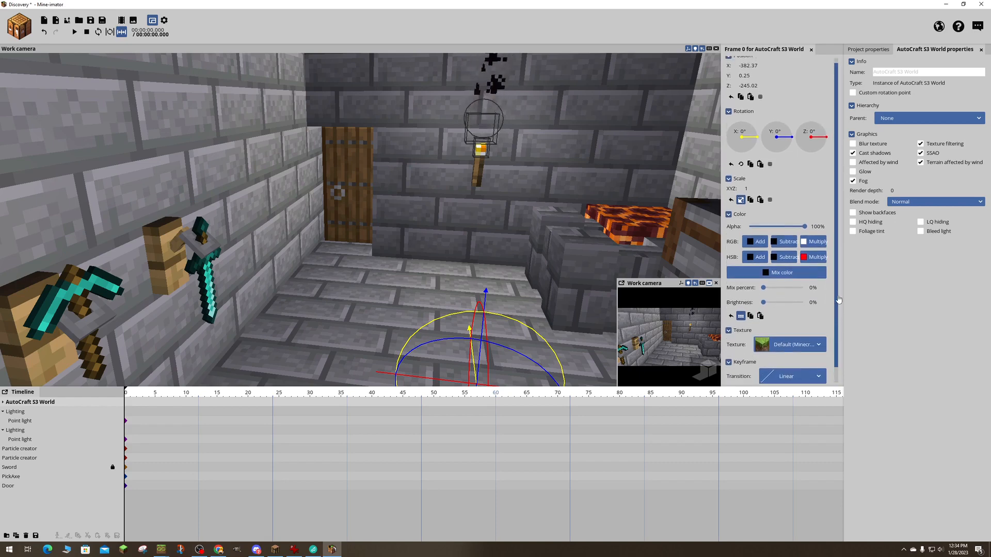
left_click(729, 117)
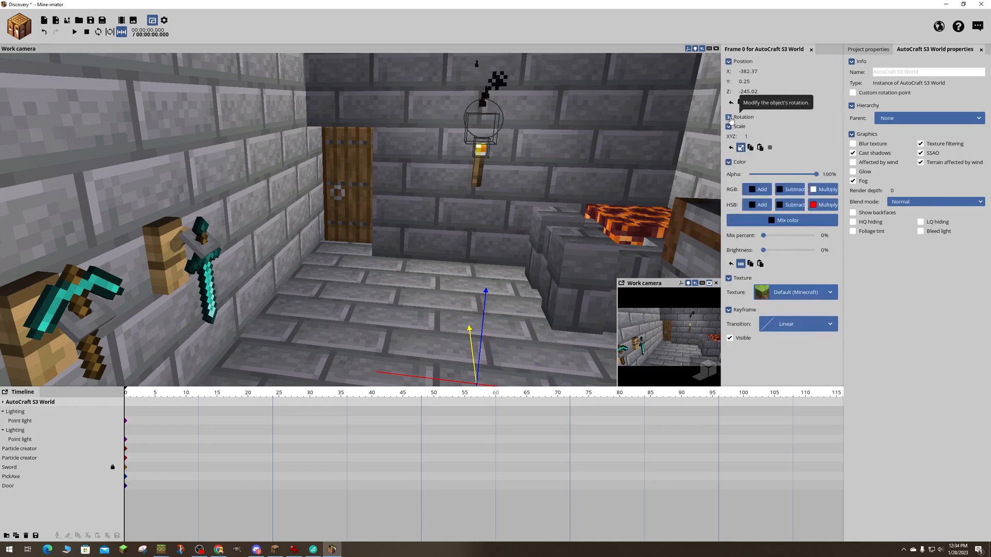
left_click(729, 118)
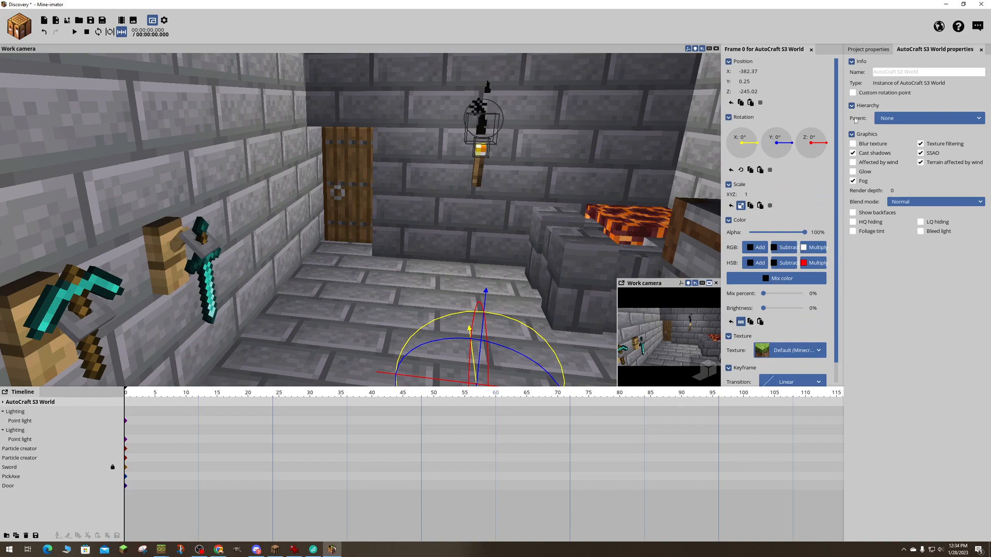
left_click(853, 93)
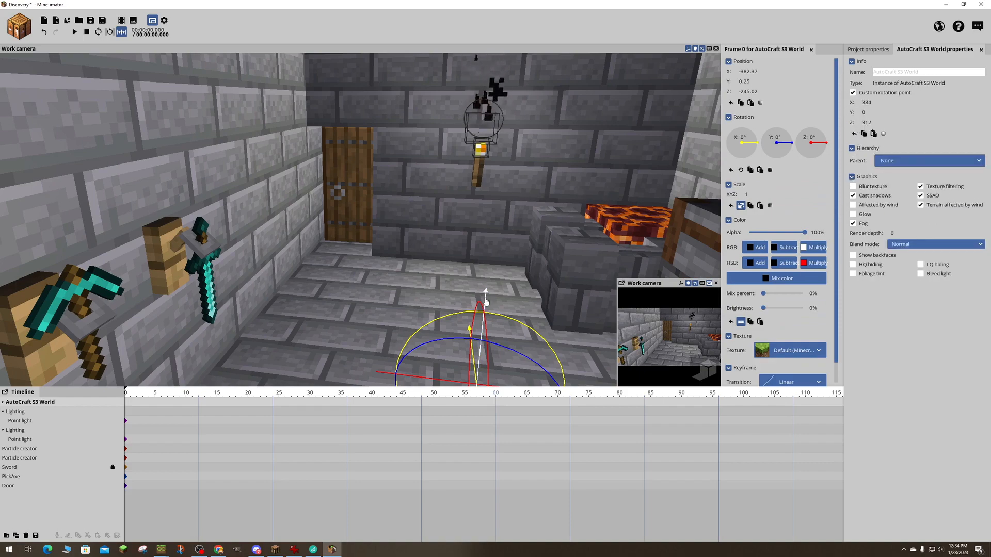
mouse_move(485, 301)
left_mouse_down()
mouse_move(487, 277)
mouse_move(482, 301)
left_mouse_up()
left_click(351, 173)
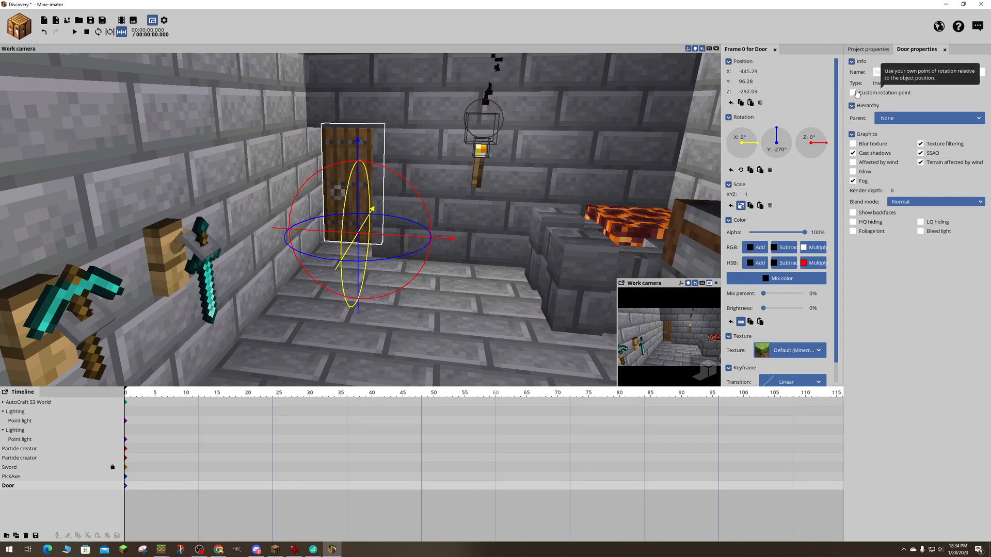
key("ctrl+z")
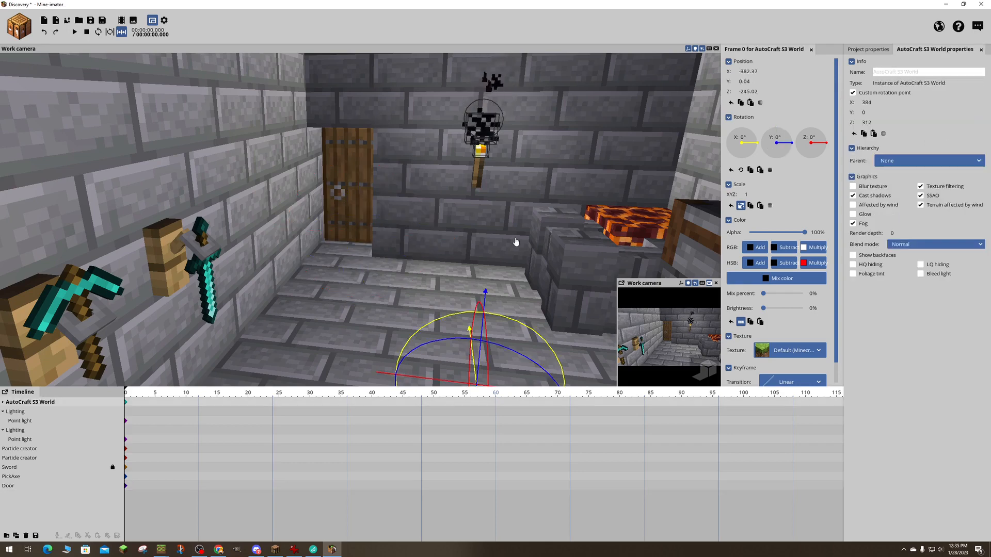
key("ctrl+z")
key("ctrl+z")
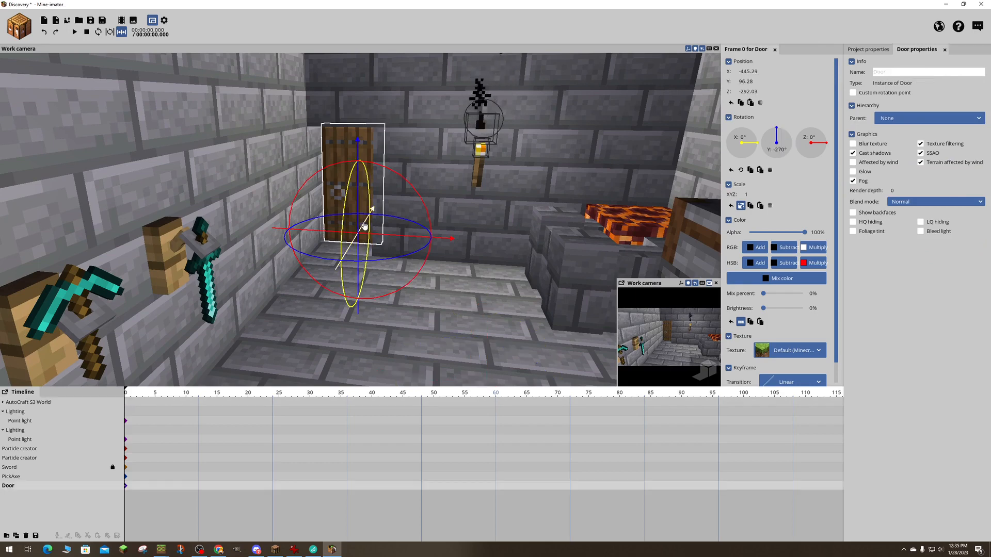
- Save the project and enable a custom rotation point for the spruce door
key("ctrl+s")
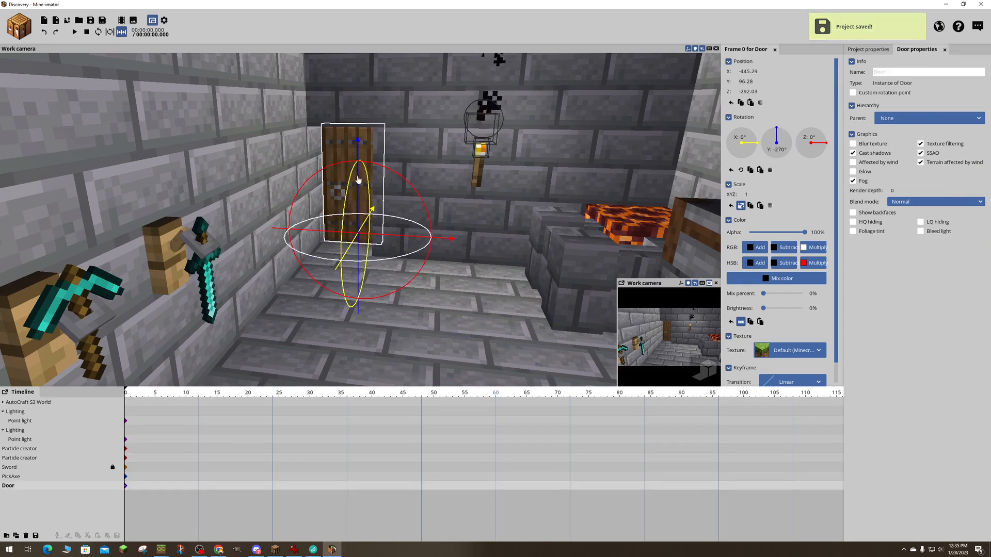
left_click(336, 138)
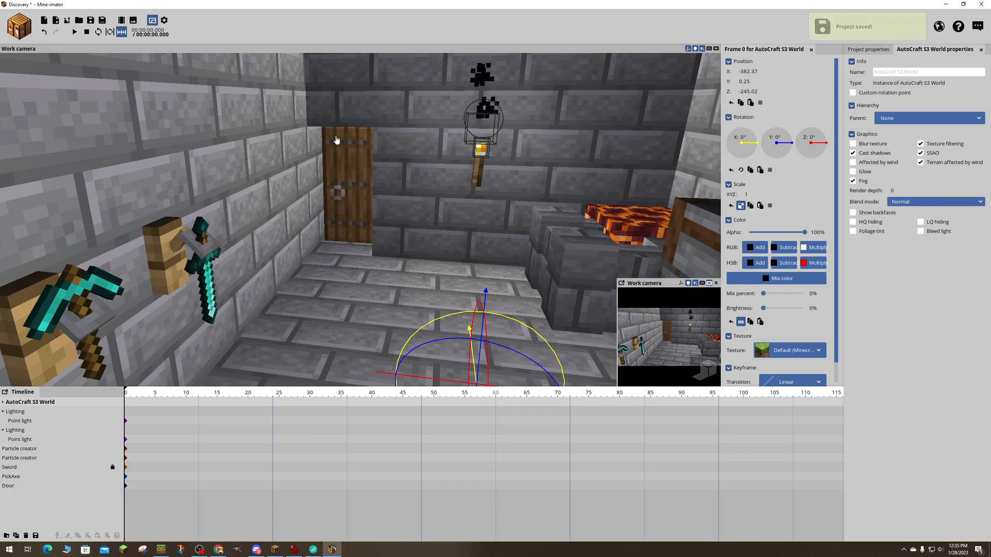
left_click(9, 485)
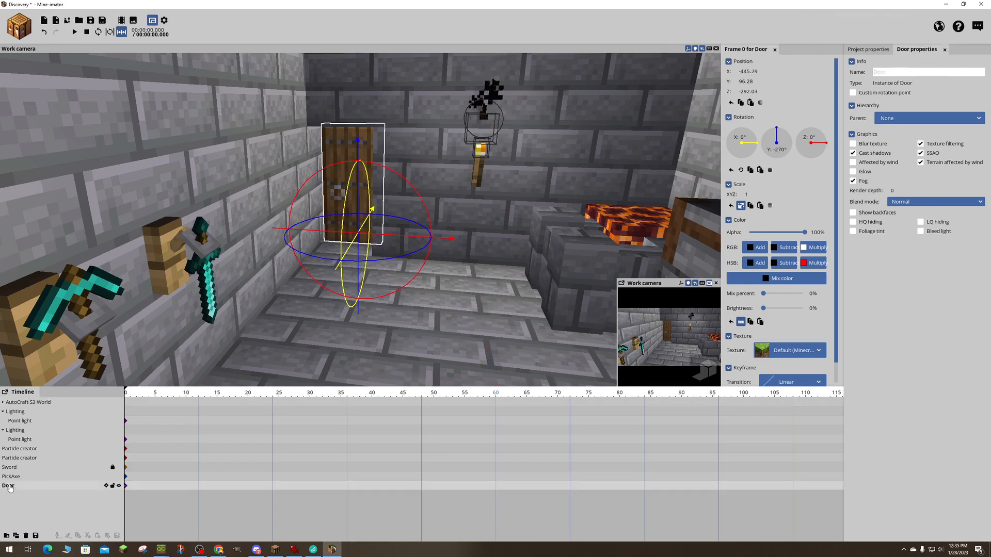
left_click(859, 96)
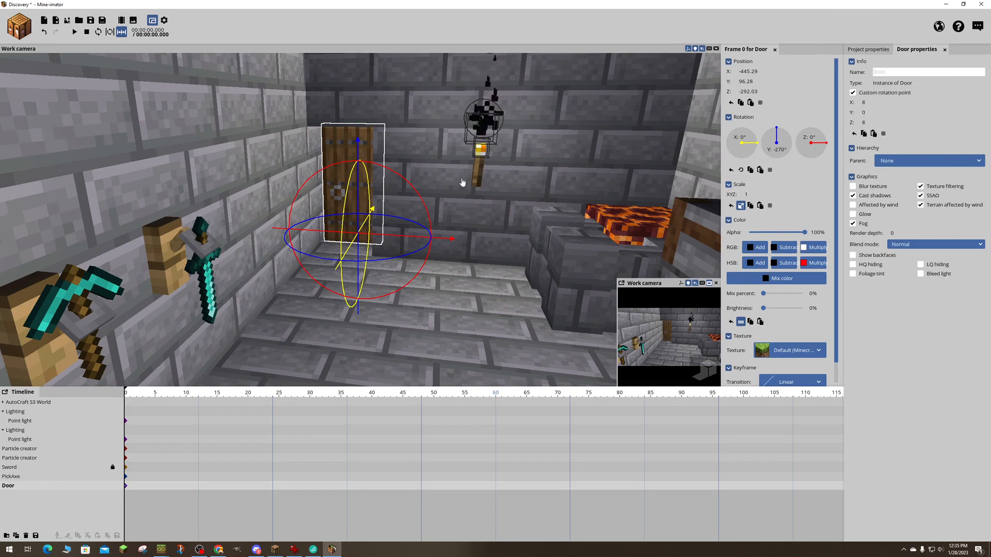
- Shift the door's custom rotation point to about X 6.56 and save the project
left_click_drag(358, 158, 358, 157)
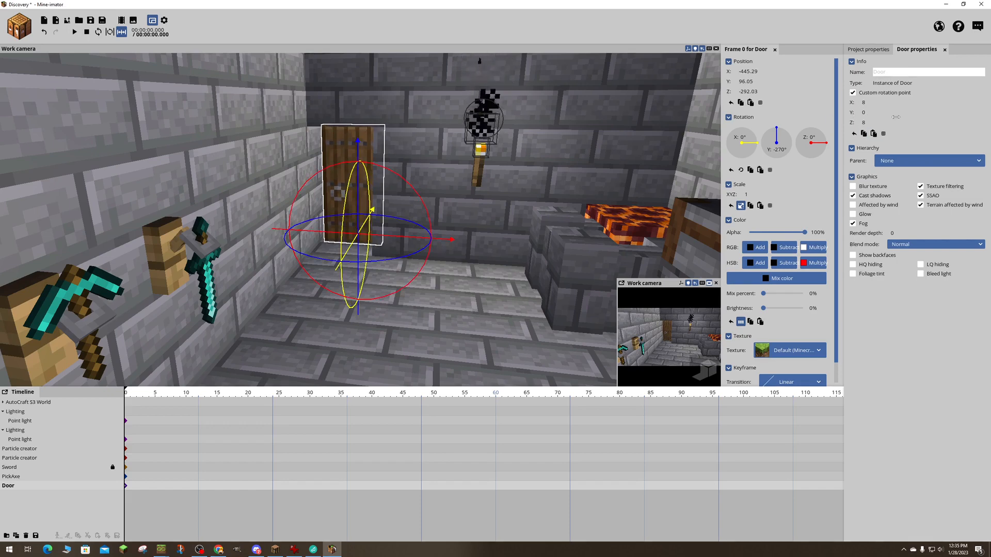
left_click_drag(861, 102, 861, 102)
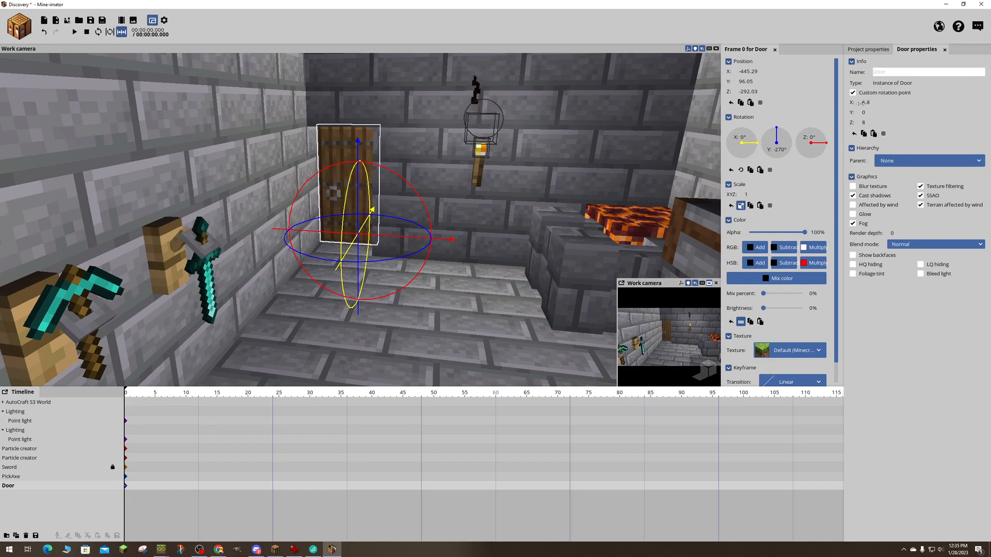
left_click_drag(861, 102, 859, 103)
key("w")
right_click_drag(637, 157, 655, 166)
key("s")
key("s")
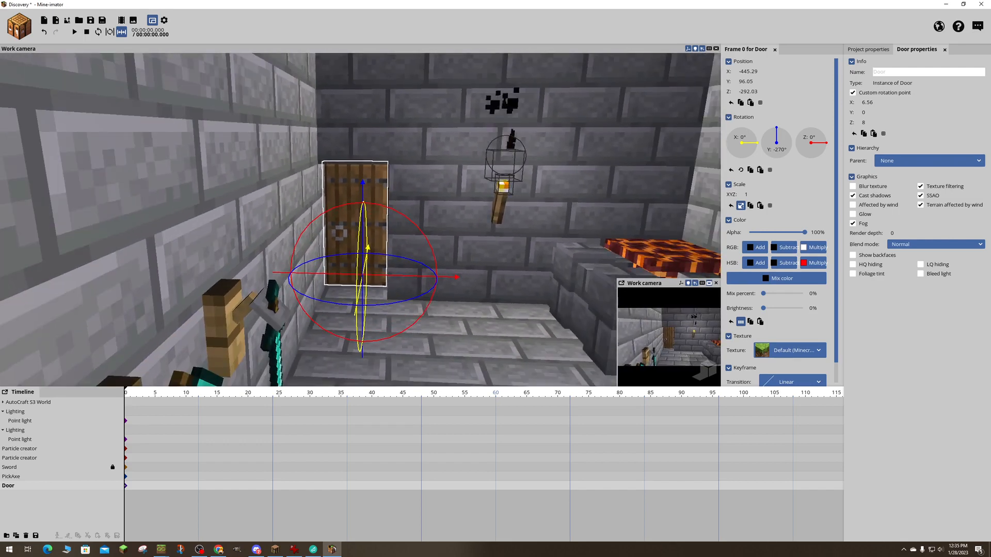
key("d")
right_click_drag(629, 158, 592, 146)
key("s")
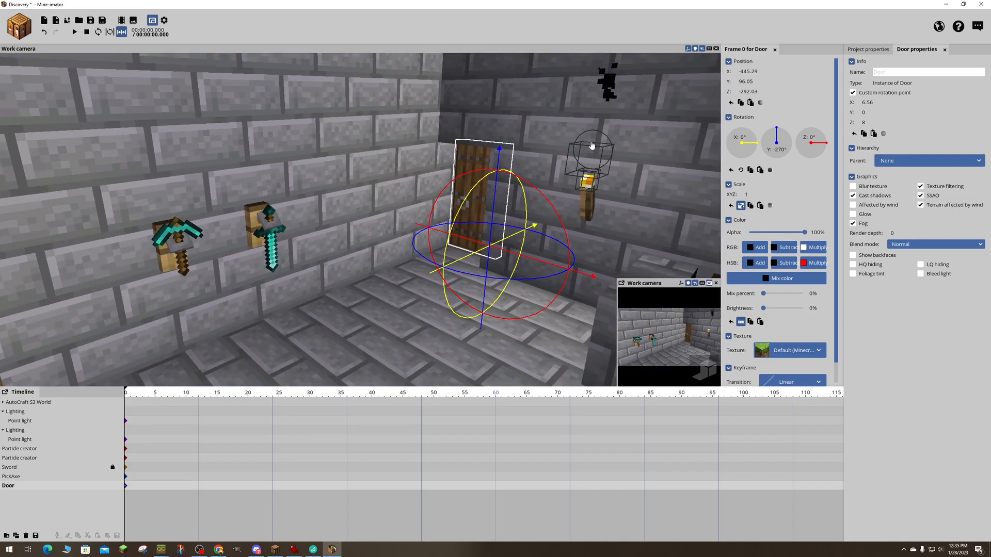
key("ctrl+s")
- Create a 3D diamond sword item and place it in the air near the door at about X -496.57, Y 120.99, Z -278.28
left_click(9, 32)
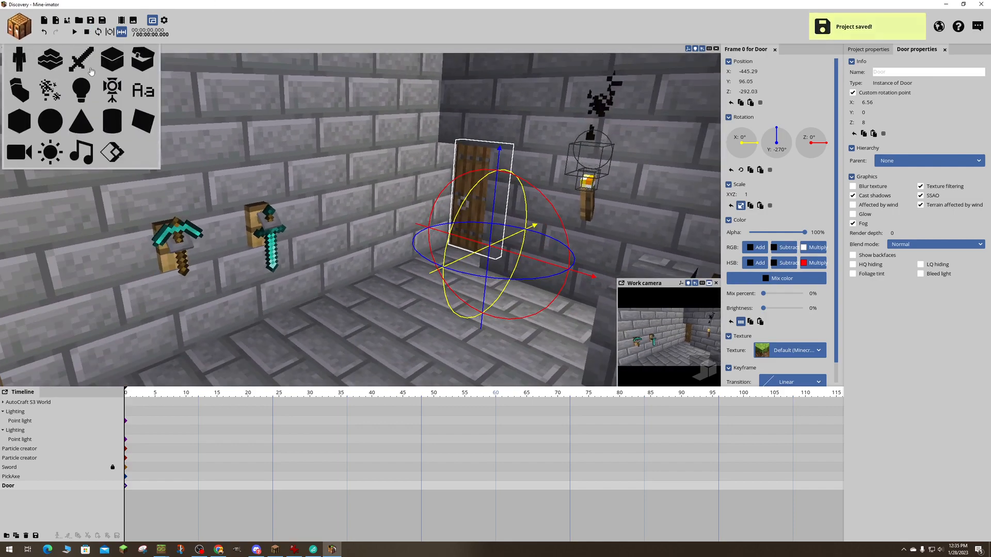
left_click(90, 69)
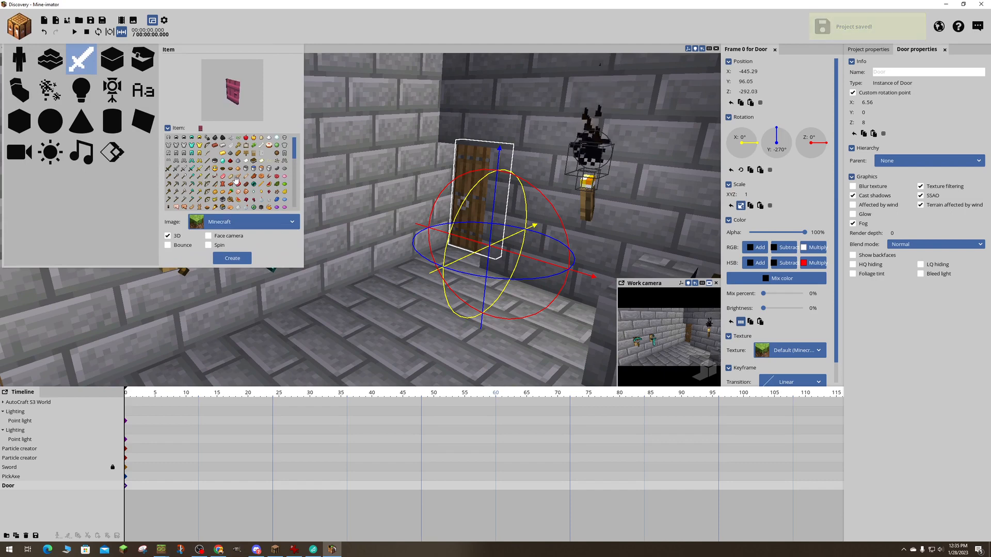
left_click(232, 259)
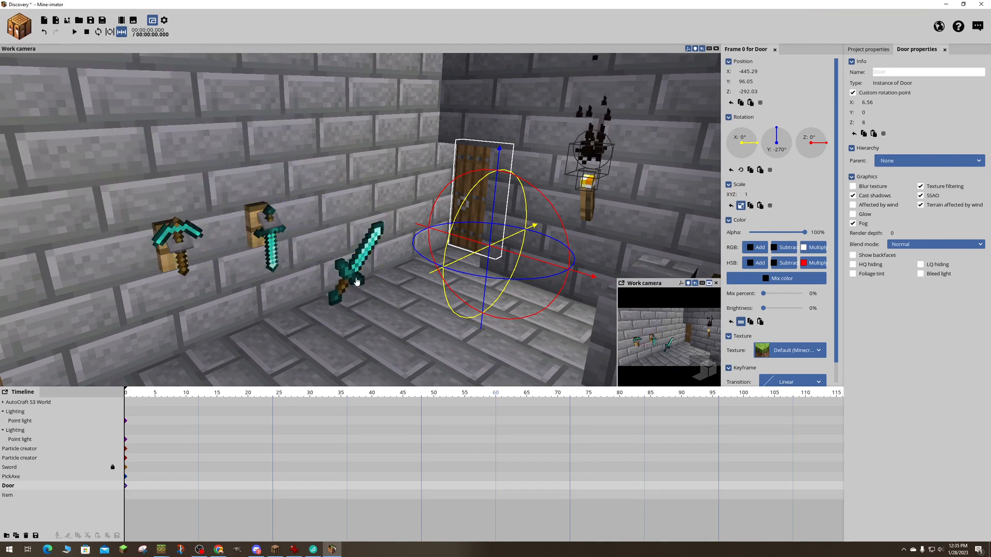
left_click(357, 281)
left_click_drag(374, 312, 436, 329)
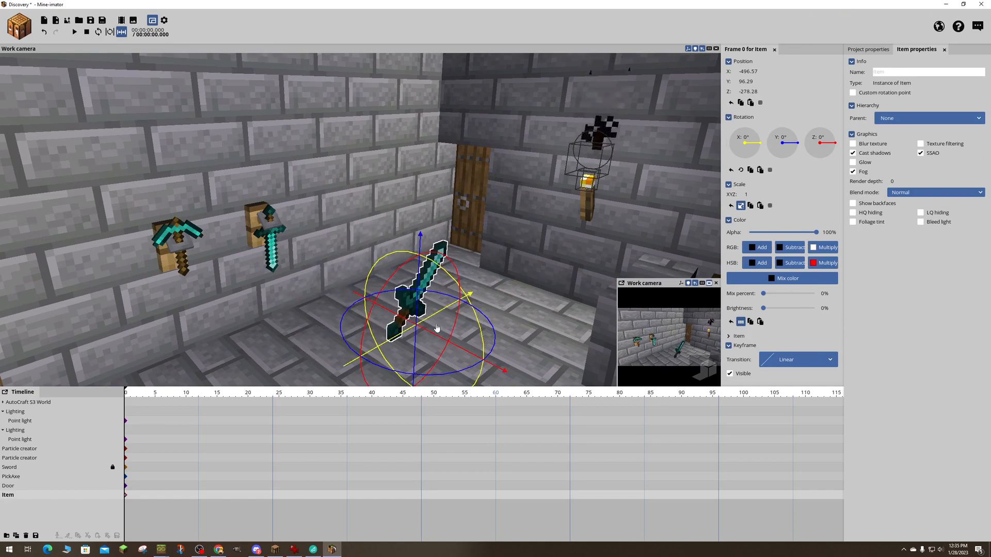
left_click_drag(425, 285, 423, 155)
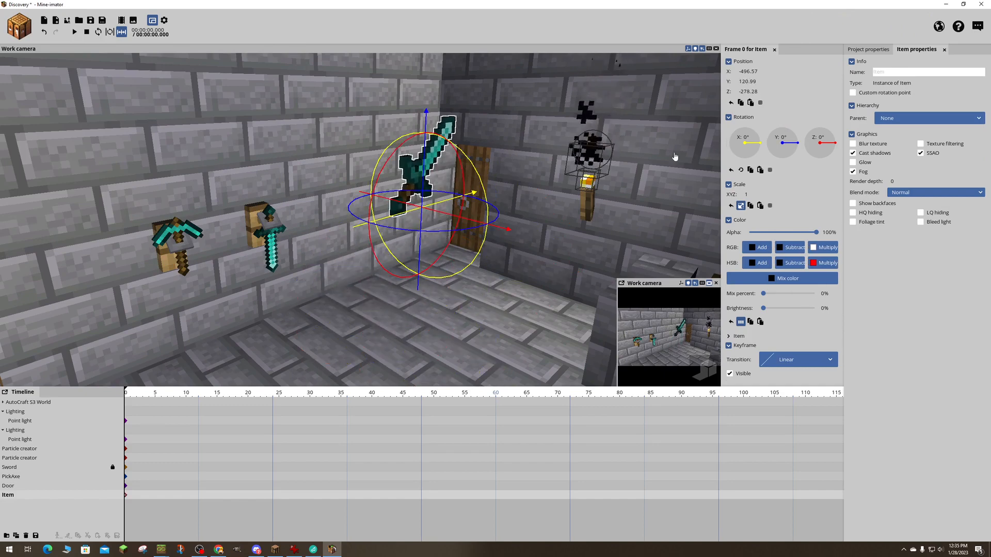
- Enable a custom rotation point for the new sword item and offset it to about X -0.43, Y 3.49
left_click(853, 93)
mouse_move(445, 205)
left_mouse_down()
mouse_move(436, 196)
mouse_move(452, 197)
mouse_move(428, 201)
left_mouse_up()
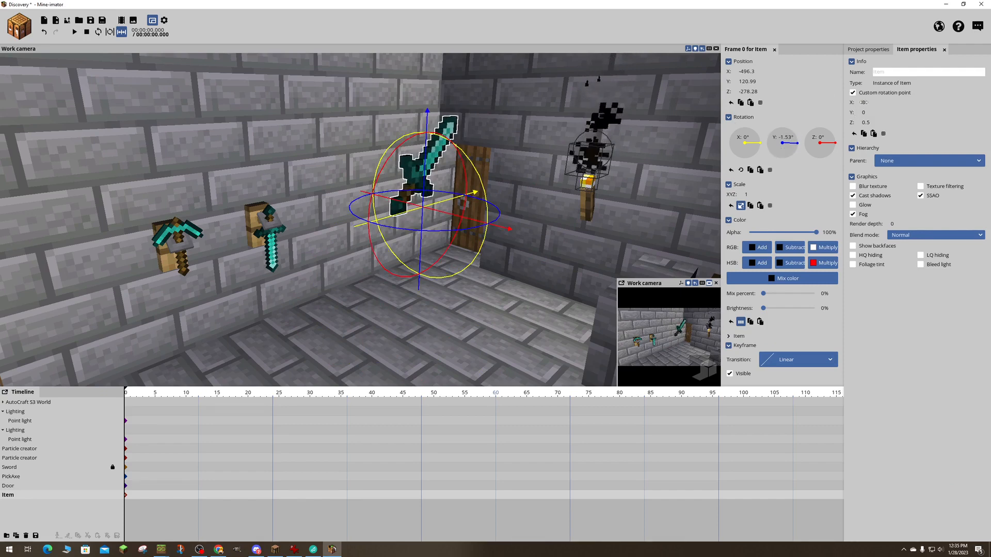
left_click_drag(862, 102, 837, 106)
mouse_move(558, 60)
right_mouse_down()
mouse_move(537, 60)
mouse_move(558, 60)
right_mouse_up()
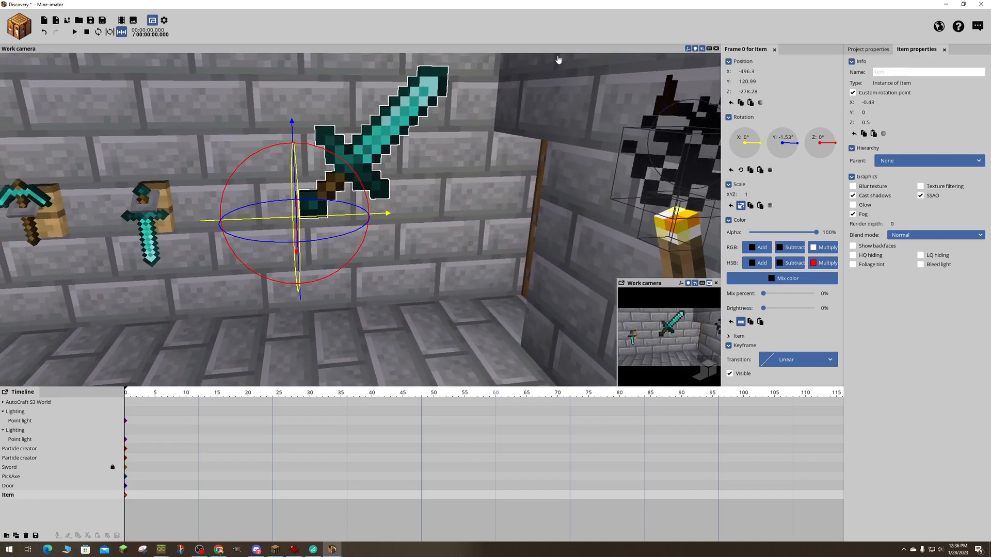
left_click_drag(863, 112, 880, 112)
left_click_drag(568, 116, 599, 116)
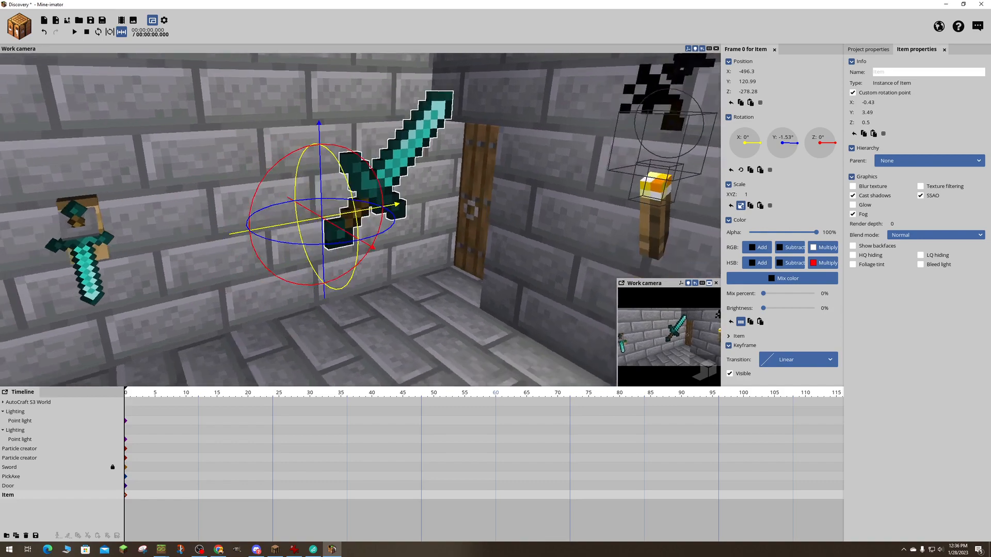
left_click_drag(522, 162, 550, 162)
- Set the X offset of the door's custom rotation point to about 5.75
left_click(439, 184)
middle_click_drag(540, 153, 575, 157)
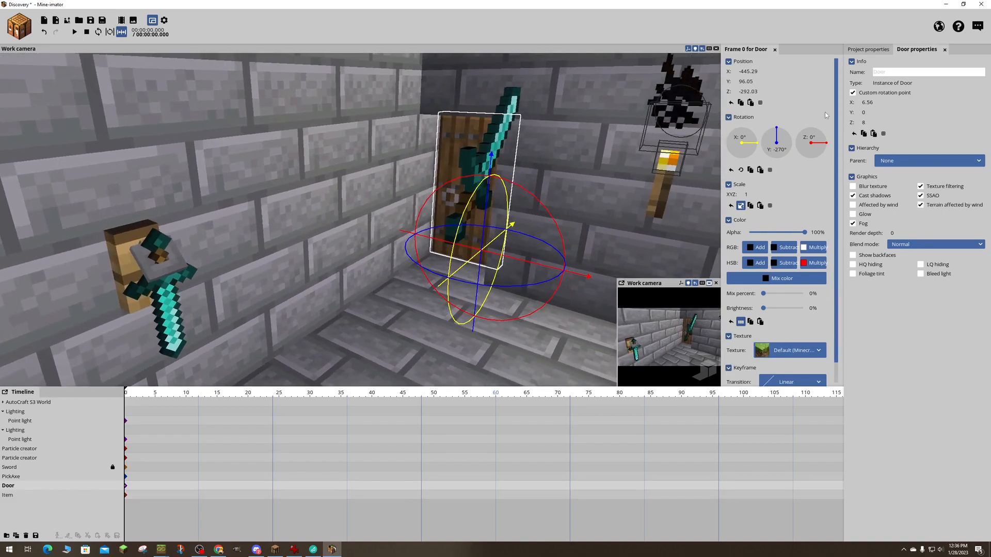
left_click_drag(865, 103, 861, 103)
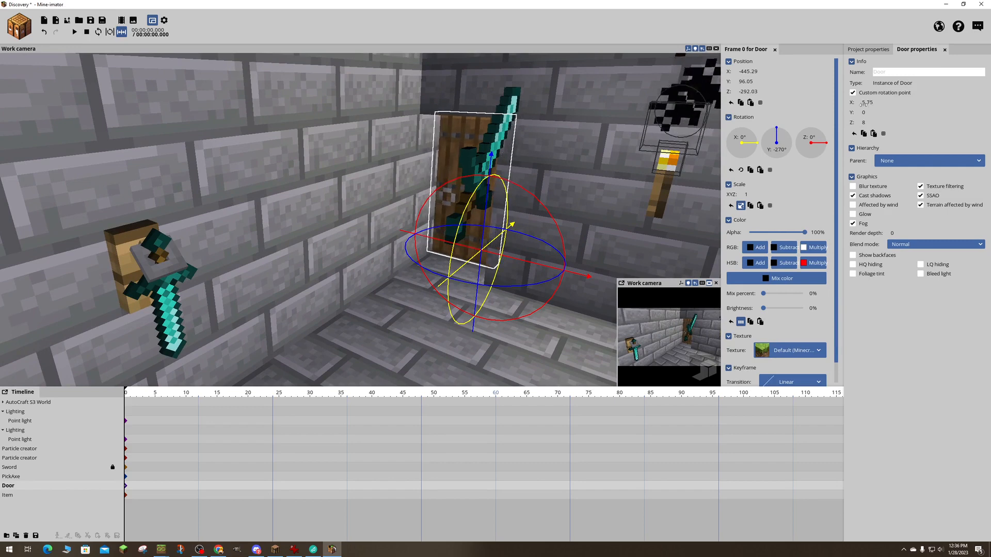
left_click_drag(573, 155, 593, 157)
left_click_drag(523, 144, 529, 145)
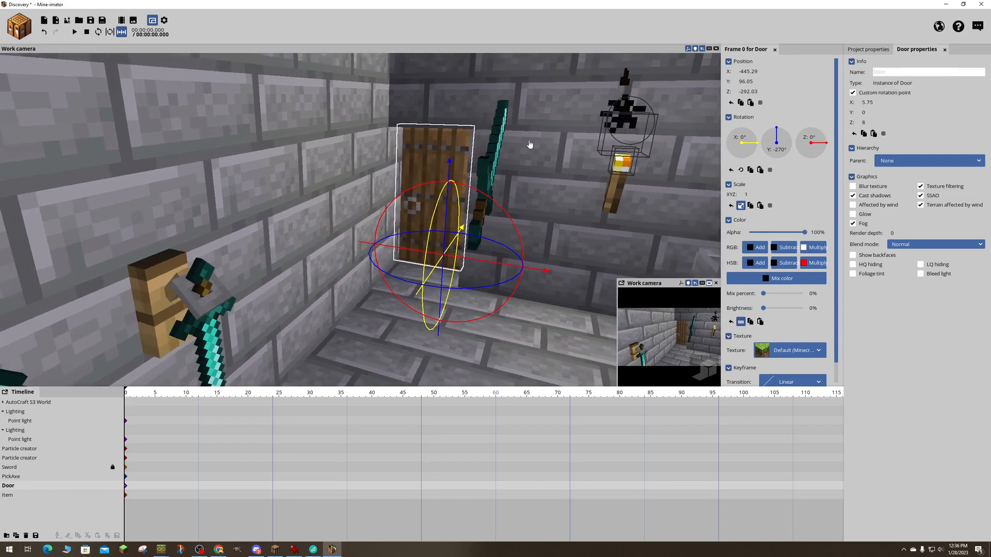
- Delete the extra diamond sword item floating near the door
left_click(496, 151)
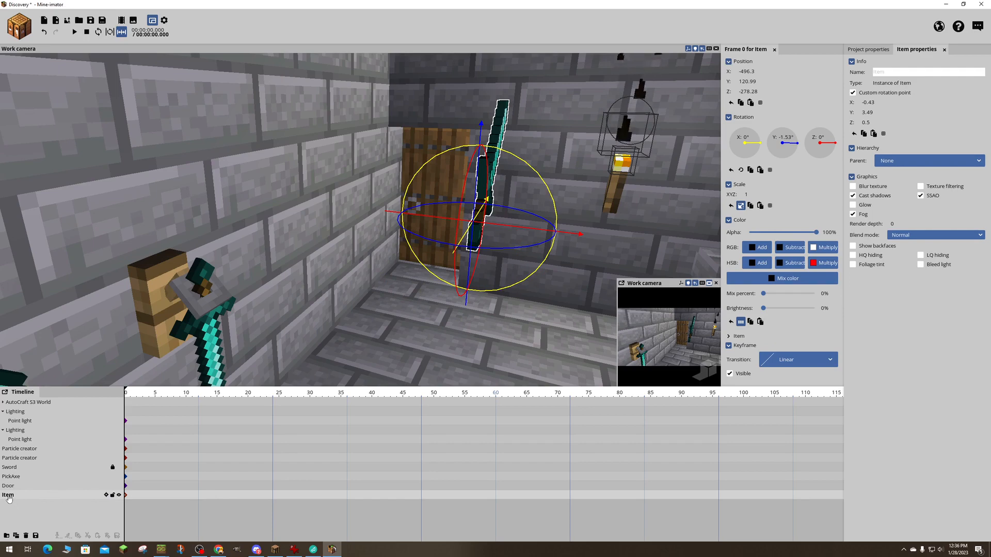
left_click(26, 536)
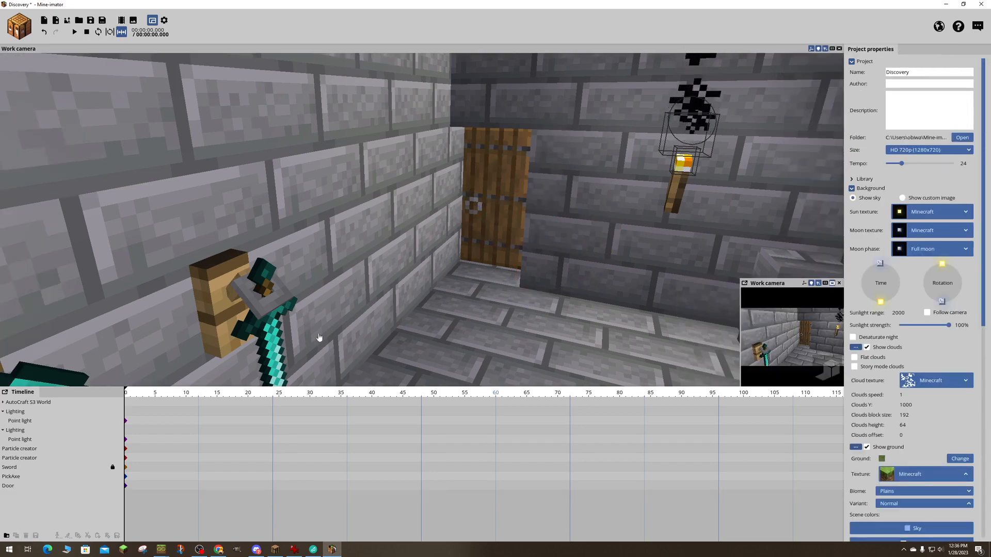
right_click_drag(546, 239, 547, 239)
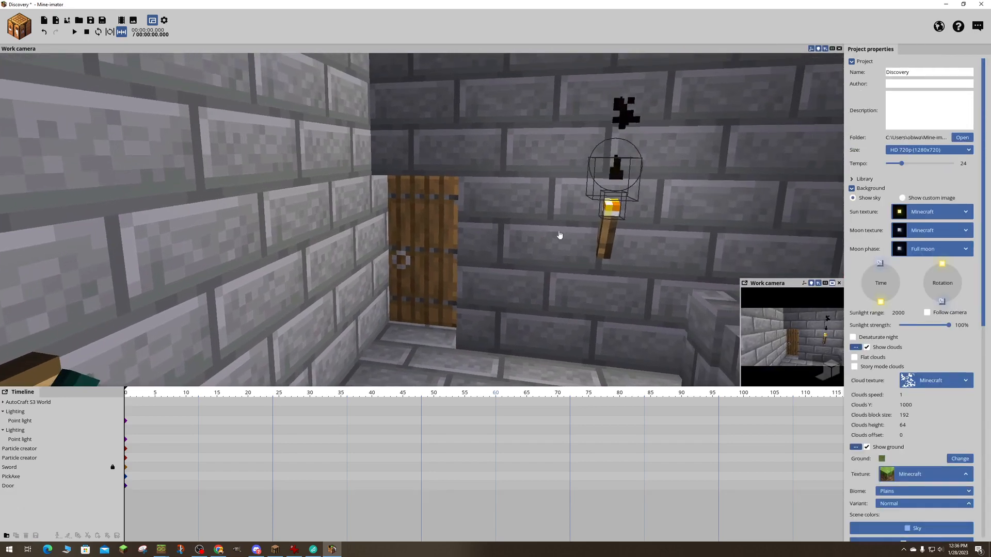
- Move the door's custom rotation point to about X 0.77, Y 14.84, Z 2.37
left_click(404, 259)
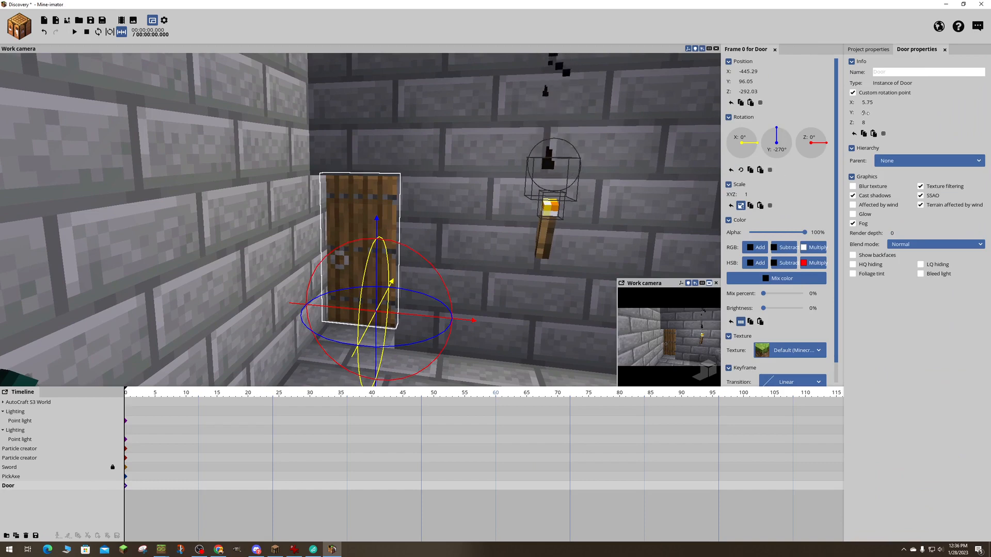
mouse_move(864, 112)
left_mouse_down()
mouse_move(904, 113)
mouse_move(871, 126)
left_mouse_up()
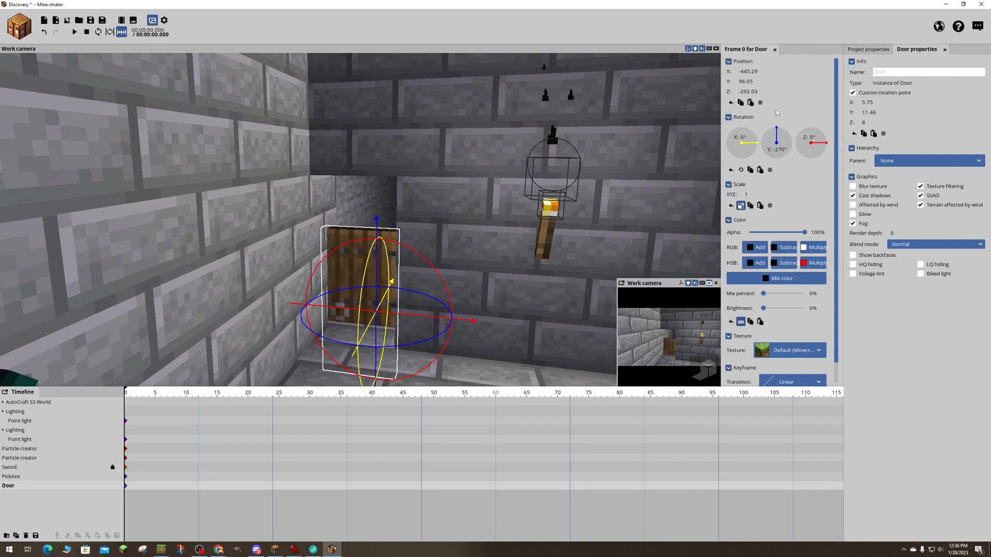
right_click_drag(521, 170, 332, 176)
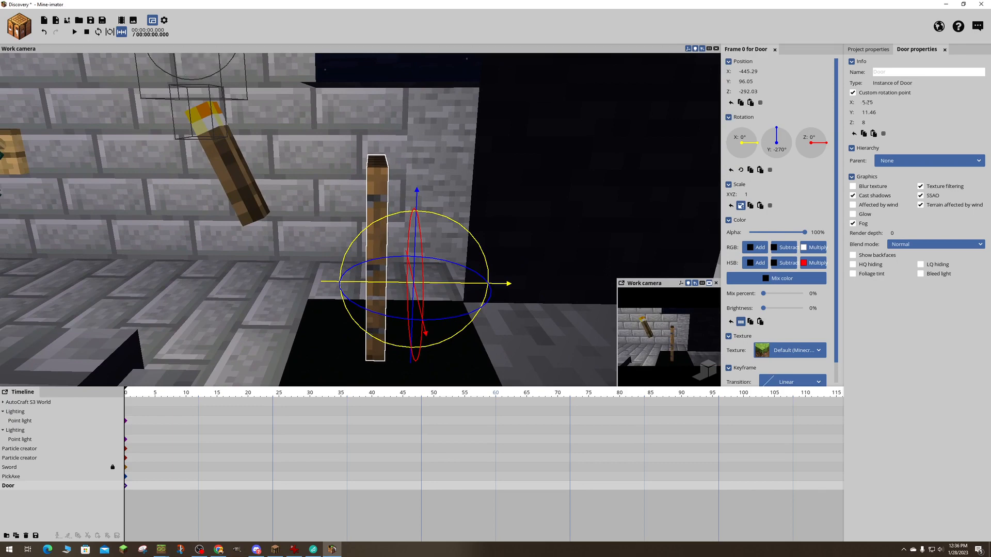
left_click_drag(866, 102, 844, 122)
left_click_drag(516, 206, 681, 202)
mouse_move(864, 103)
left_mouse_down()
mouse_move(847, 102)
mouse_move(869, 113)
left_mouse_up()
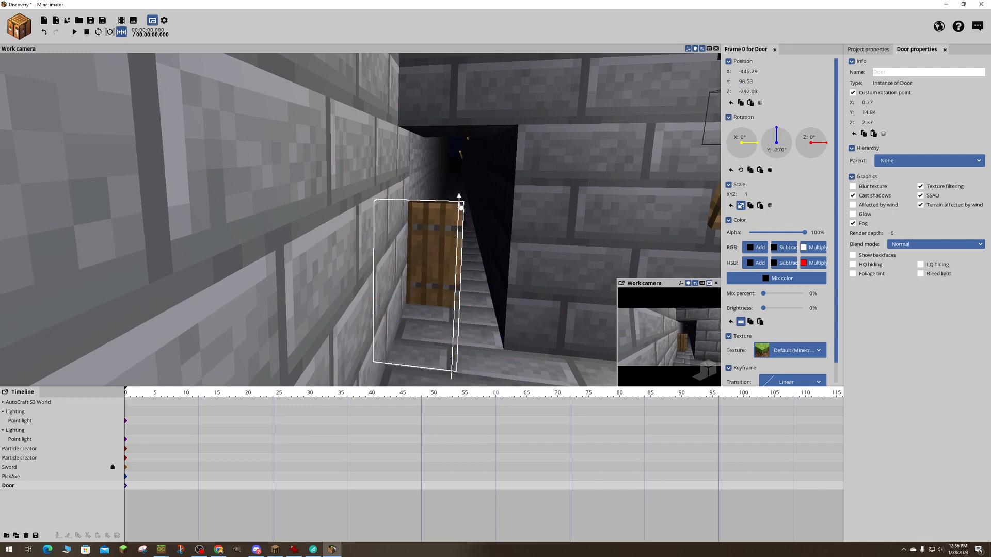
- Raise the door to about Y 111.23 and shift it along its depth to about Z -285.4
left_click_drag(460, 205, 466, 141)
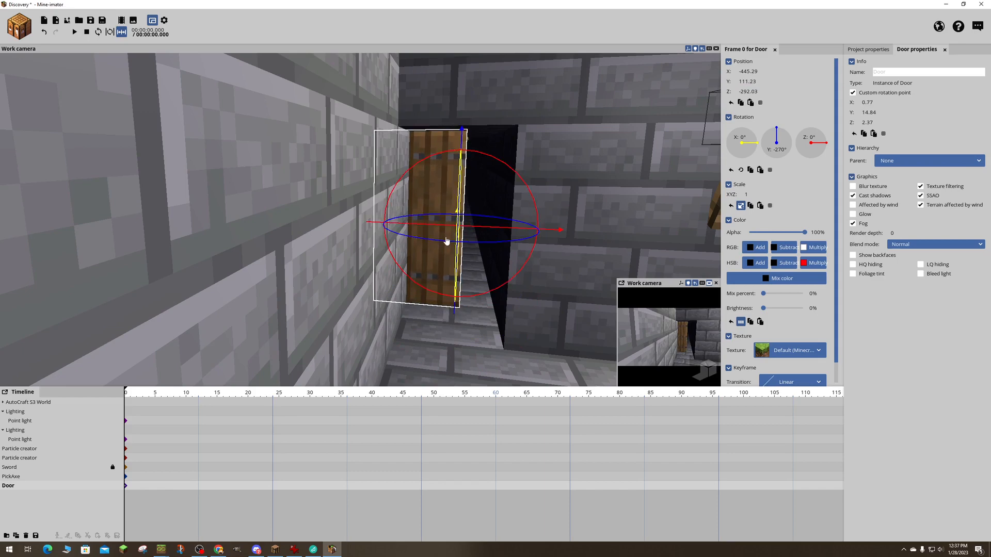
left_click_drag(429, 227, 449, 243)
right_click_drag(449, 243, 540, 245)
key("a")
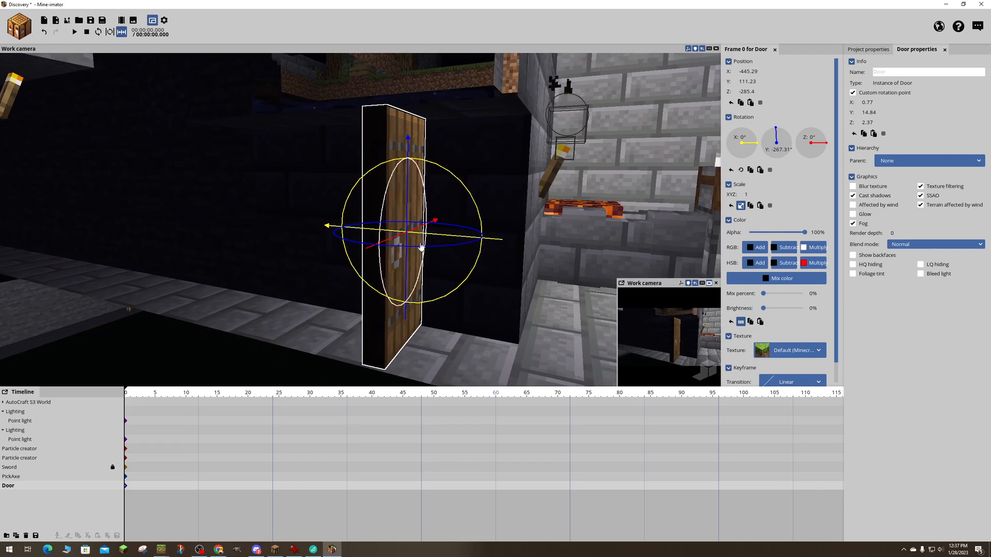
- Shift the door to about X -446.09 and swing it on its pivot to about -268.53° Y rotation in the doorway
left_click_drag(416, 248, 499, 230)
left_click_drag(394, 247, 403, 249)
right_click_drag(336, 247, 318, 243)
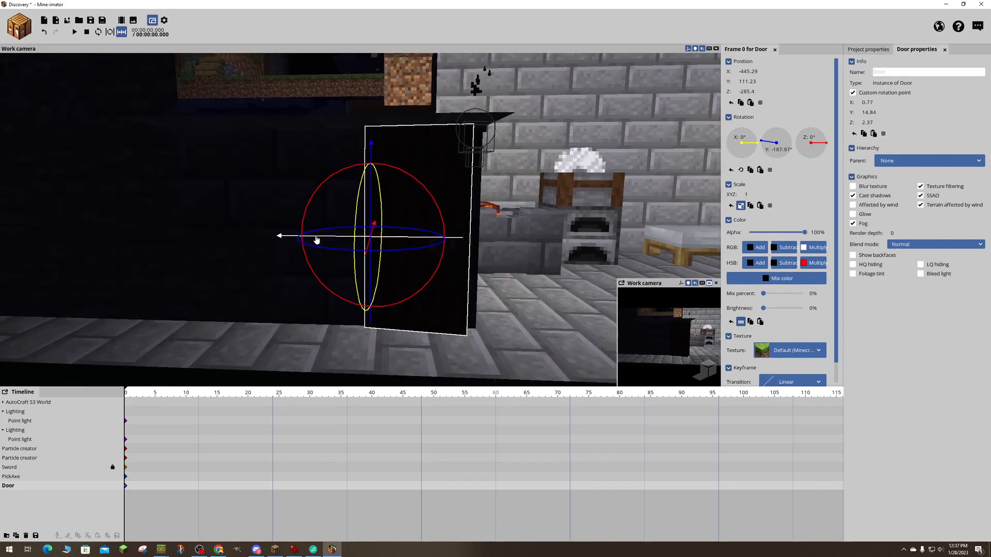
left_click_drag(316, 240, 324, 241)
left_click_drag(557, 222, 341, 230)
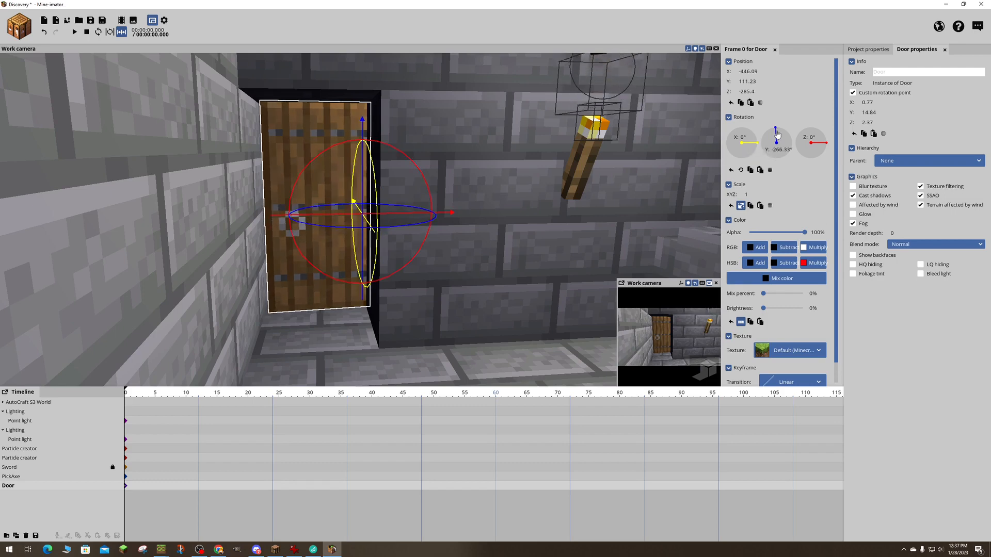
left_click_drag(777, 135, 777, 133)
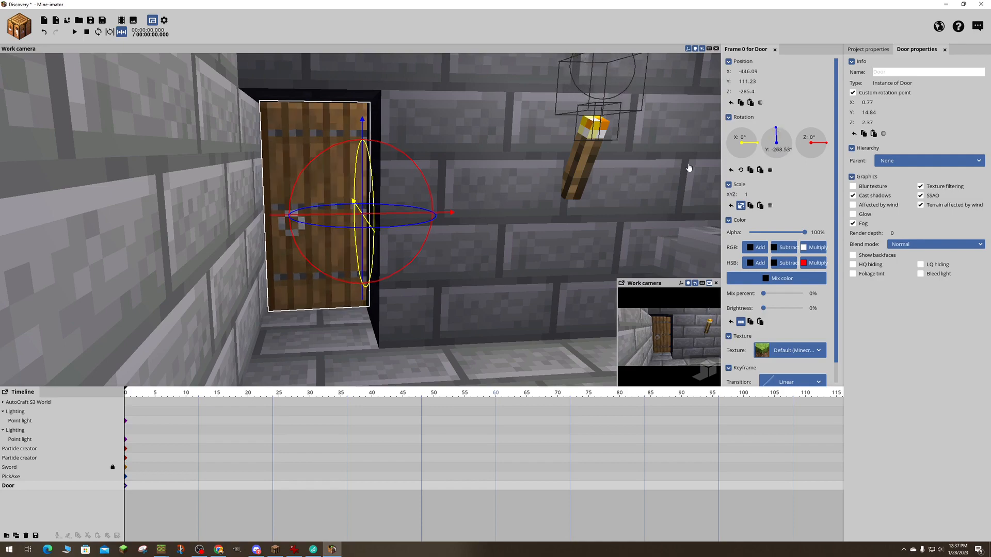
- Save the project
right_click_drag(689, 167, 707, 186)
key("s")
key("w")
key("s")
key("w")
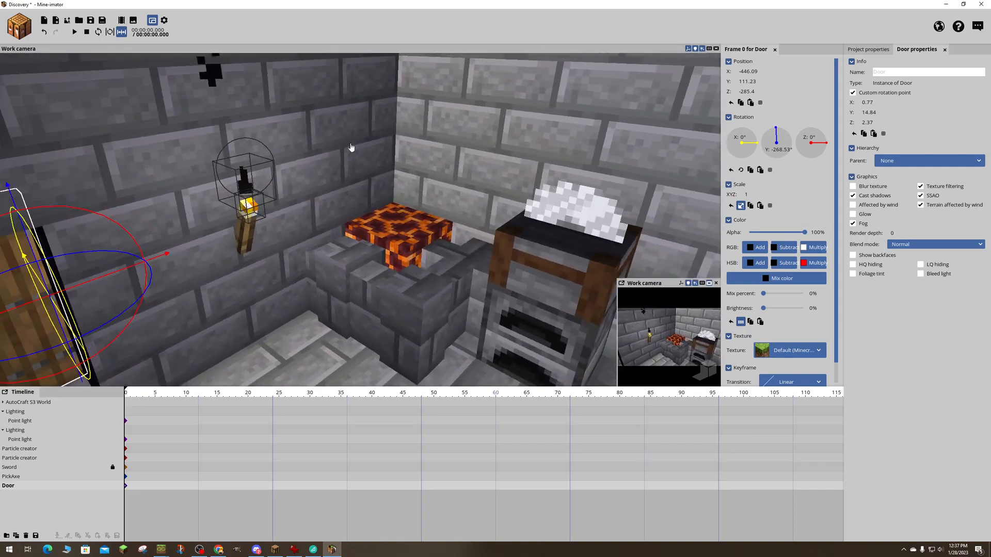
key("ctrl+s")
- Create a point light on the magma block in the stone brick corner beside the furnace
left_click(23, 29)
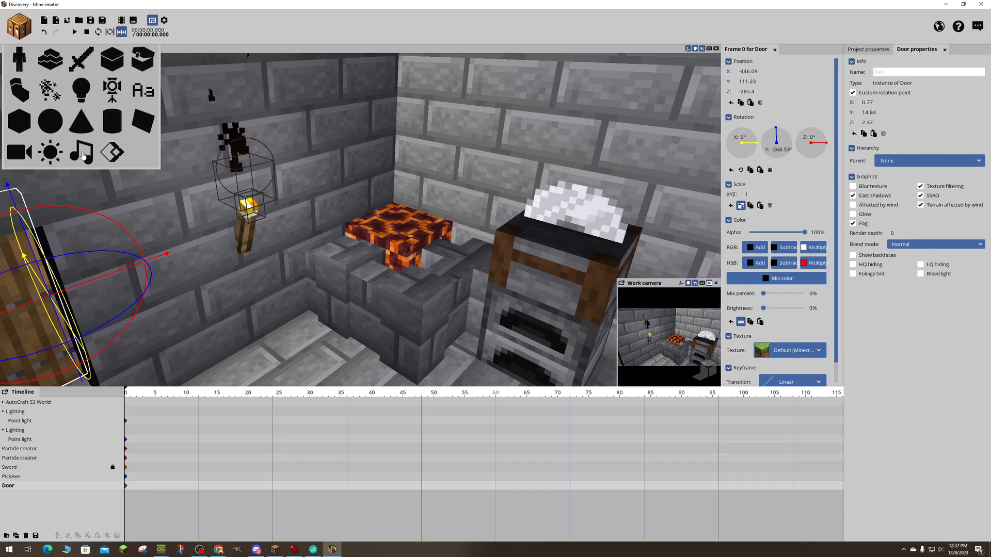
left_click(80, 93)
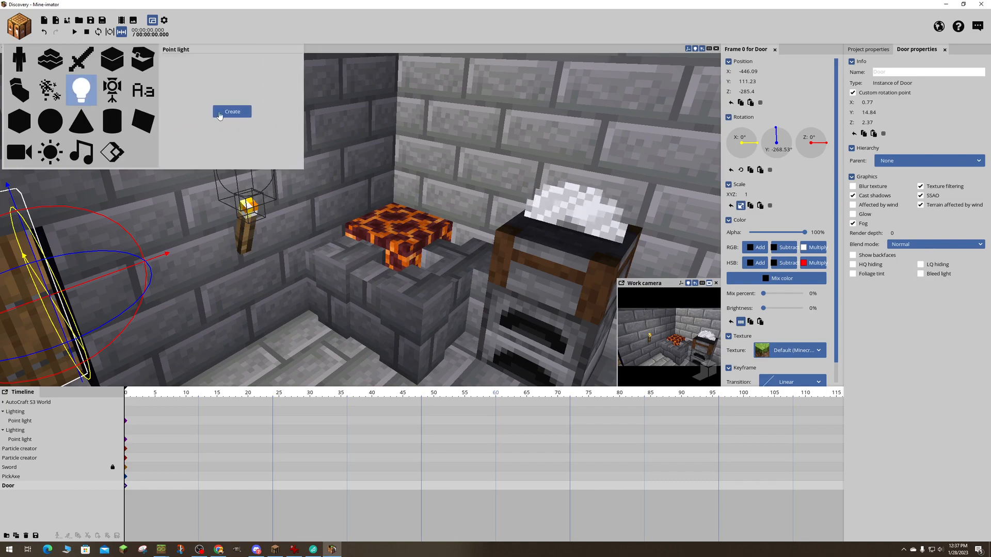
left_click(232, 112)
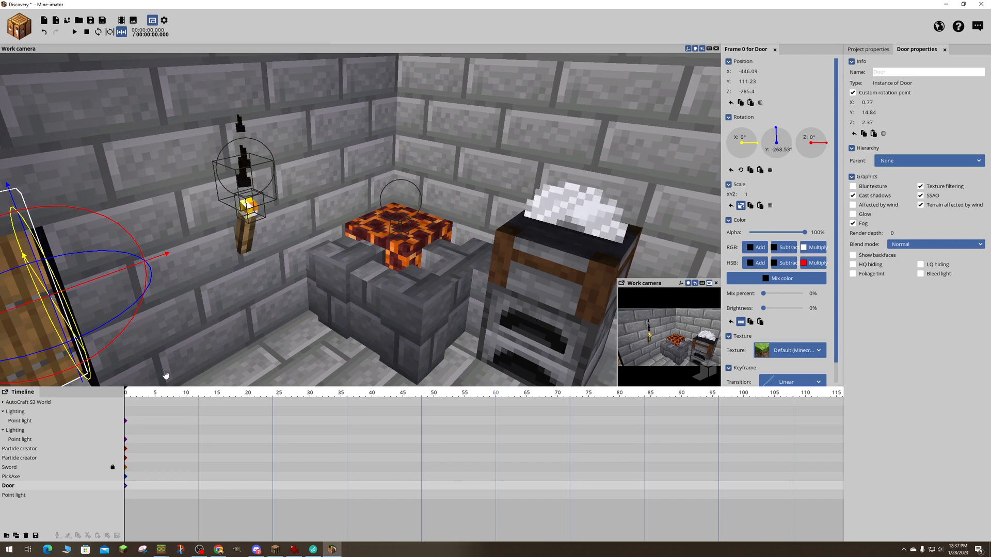
- Move the magma block's point light to about X -466.36, Y 104.36 and set its range to about 145.19
left_click(19, 496)
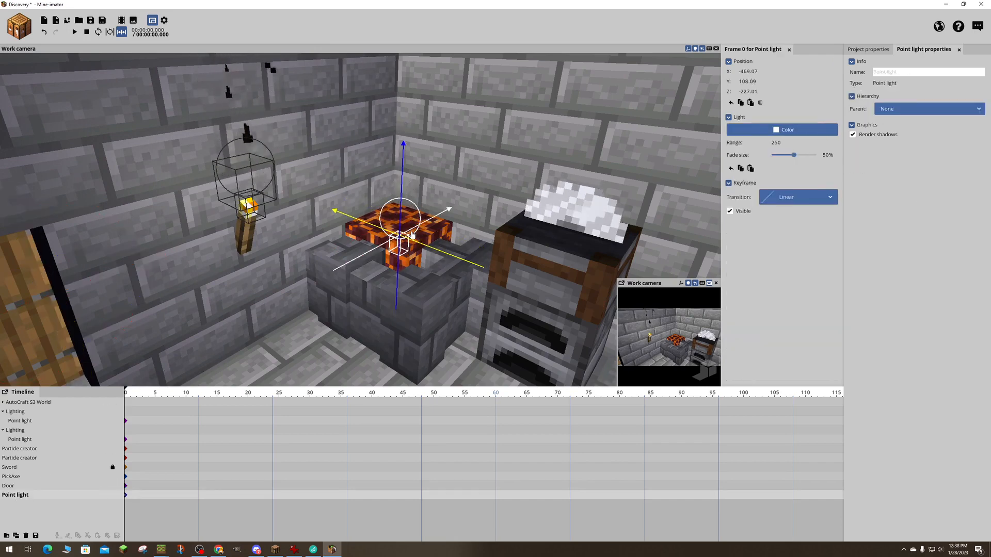
left_click_drag(408, 242, 392, 227)
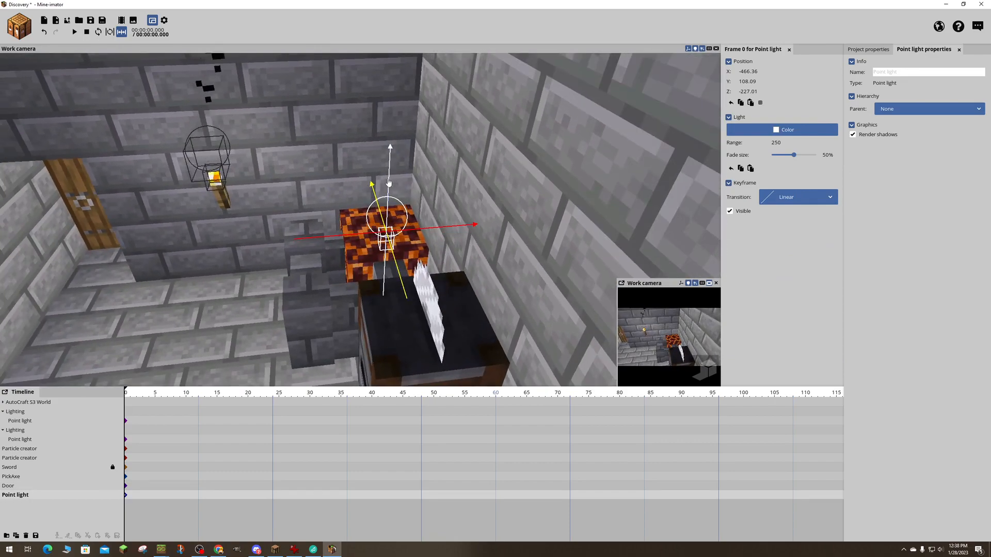
right_click_drag(386, 196, 303, 221)
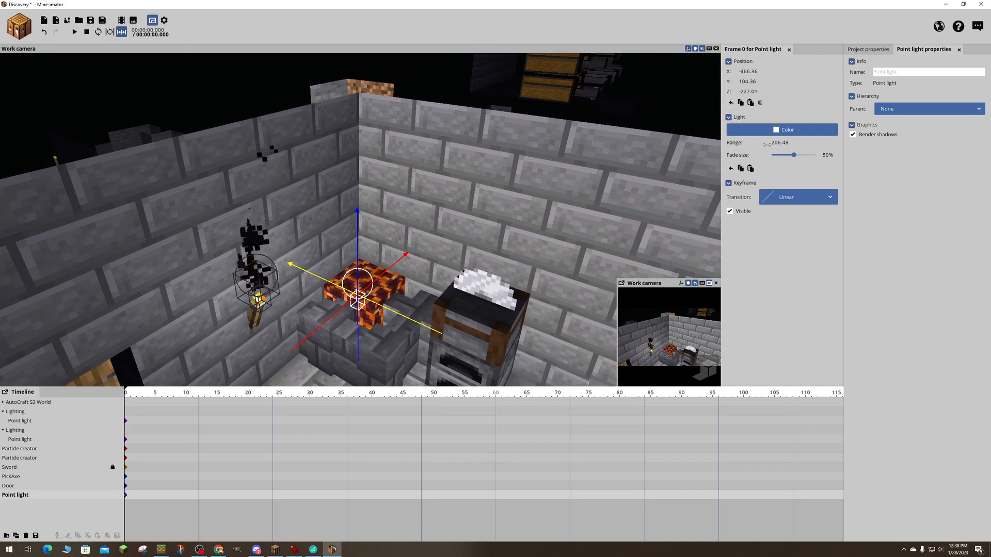
left_click_drag(775, 143, 755, 144)
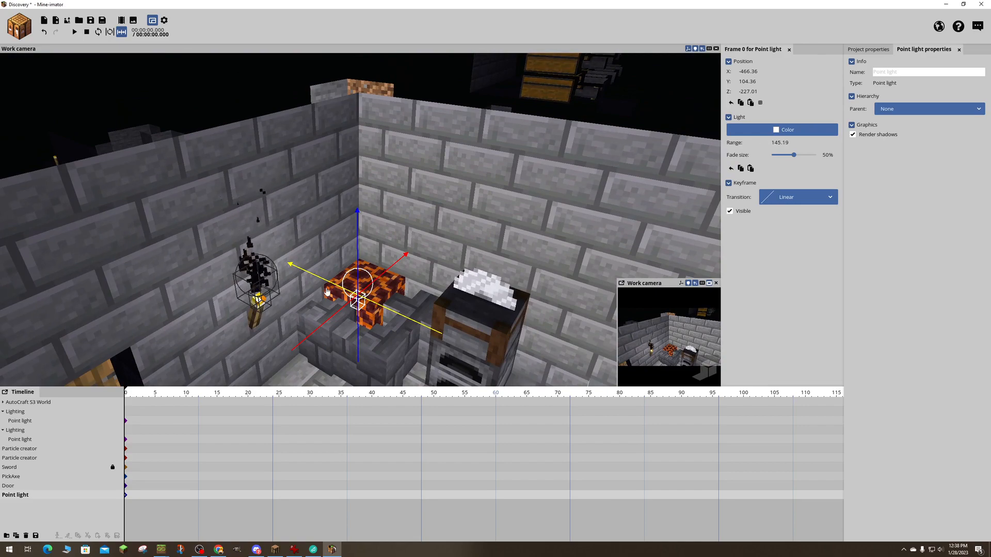
- Reduce the range of the point light at the torch above the crafting table
right_click_drag(326, 292, 542, 325)
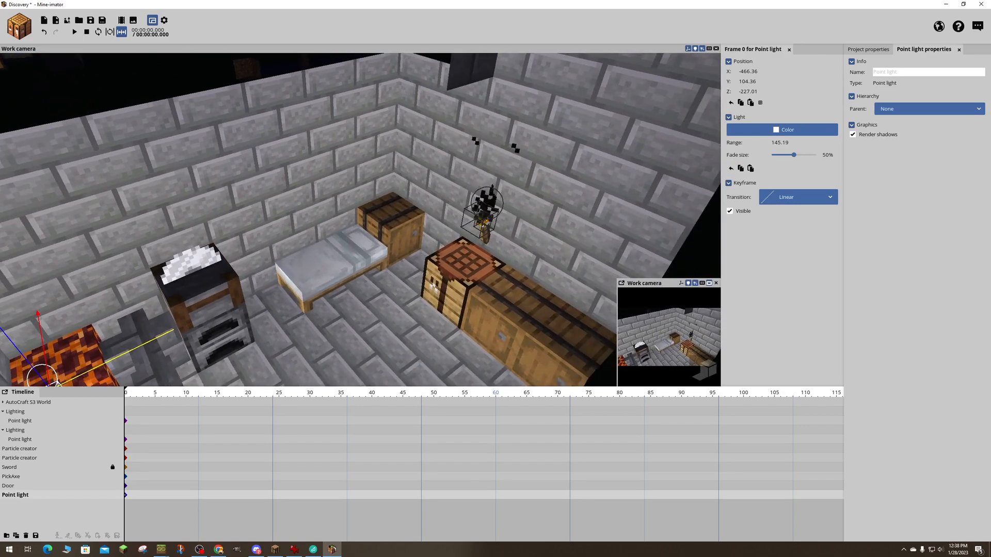
key("w")
right_click_drag(413, 222, 445, 212)
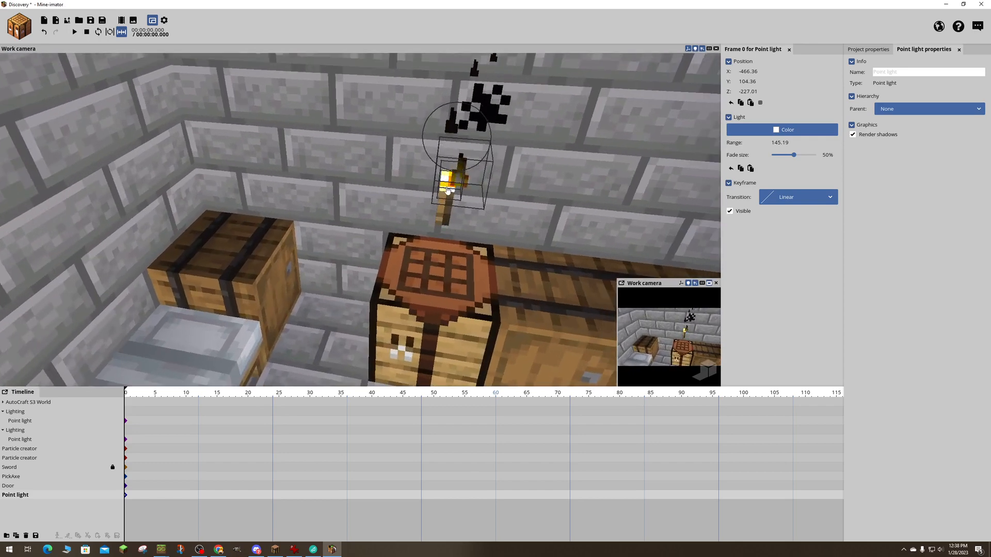
left_click(463, 124)
left_click(450, 111)
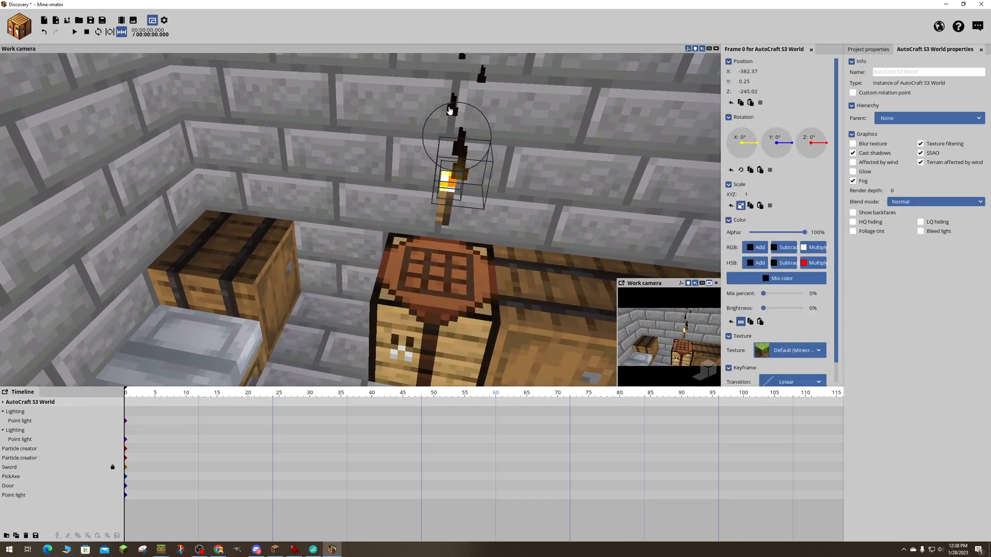
left_click(24, 439)
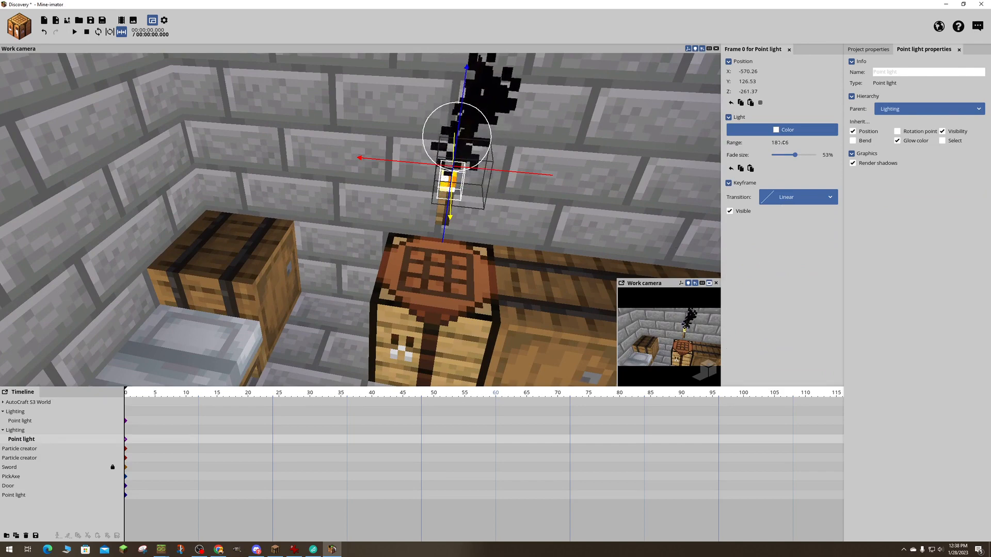
left_click_drag(784, 142, 752, 143)
- Set the point light at the torch beside the door to a range of about 399.61 and a fade size of 100%
right_click_drag(452, 260, 217, 255)
key("s")
right_click_drag(413, 238, 449, 232)
key("w")
left_click(381, 160)
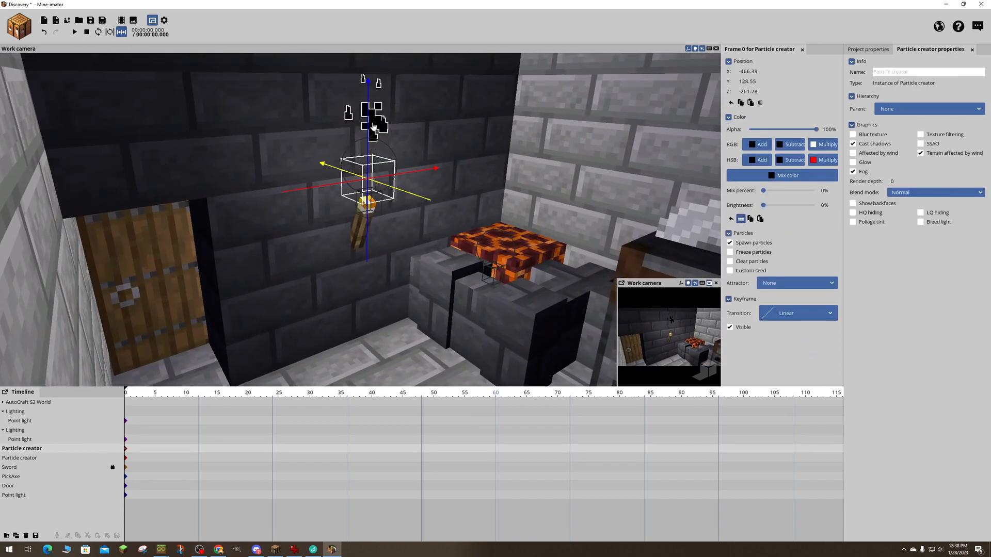
left_click(380, 146)
left_click(378, 144)
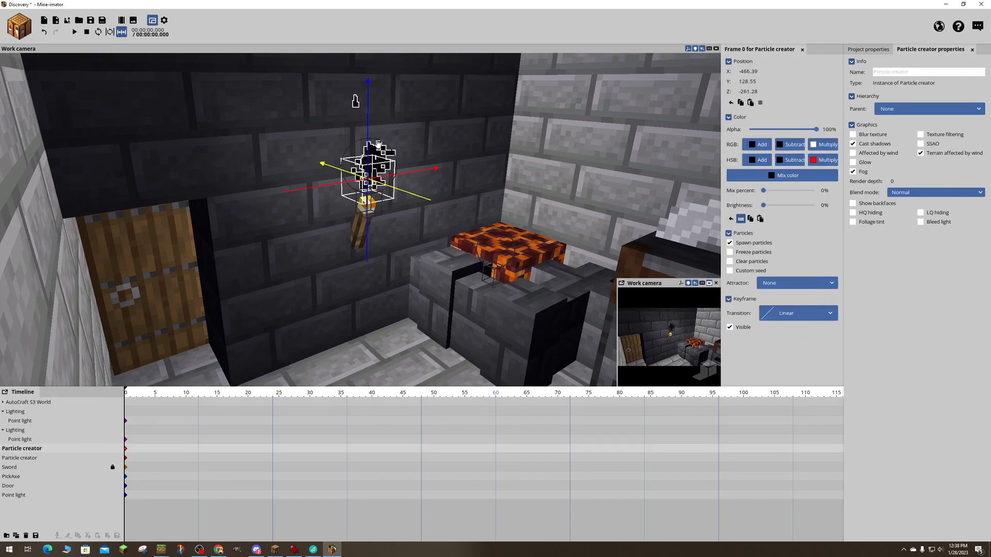
left_click(20, 422)
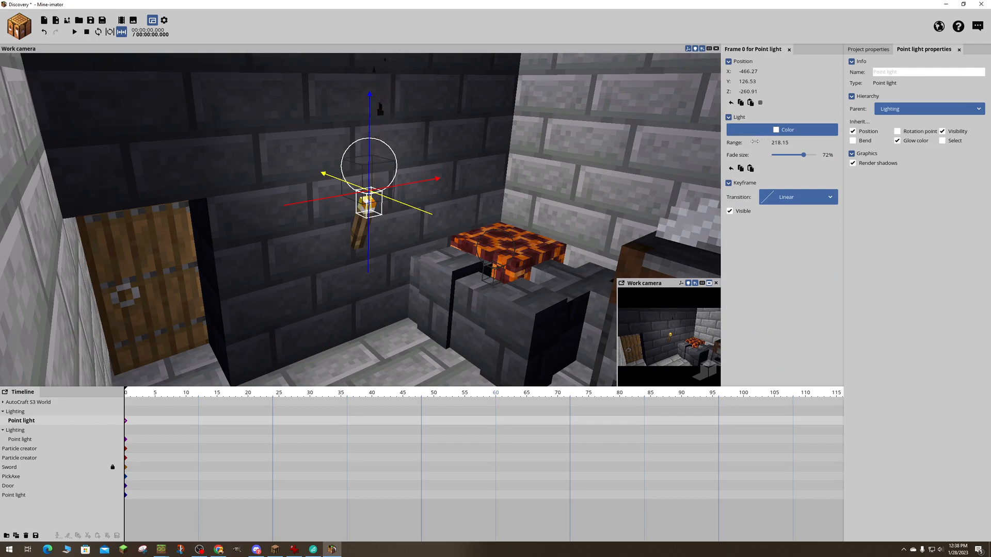
left_click_drag(754, 141, 777, 141)
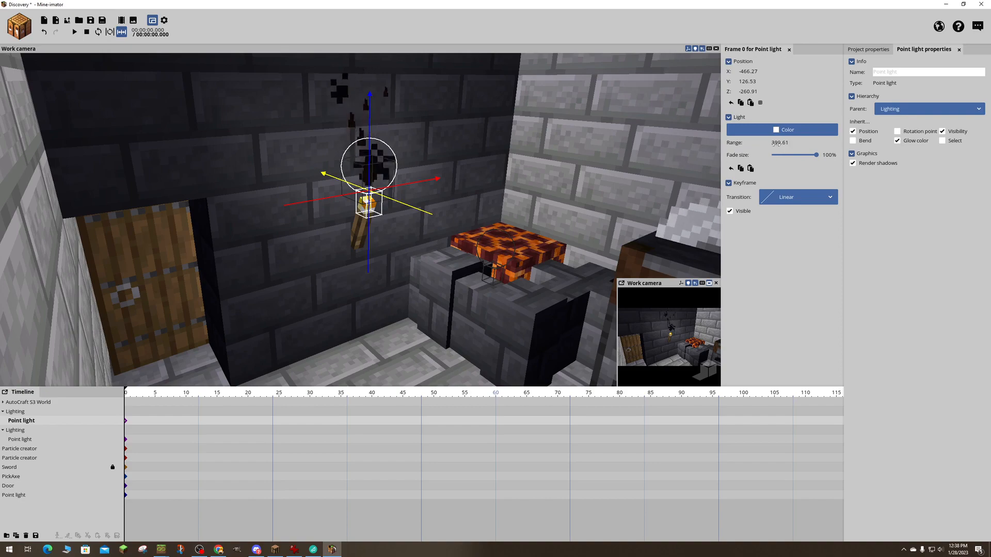
- Create a point light at the nearest torch in the dark passage behind the door
right_click_drag(557, 201, 712, 194)
key("w")
key("s")
key("w")
key("w")
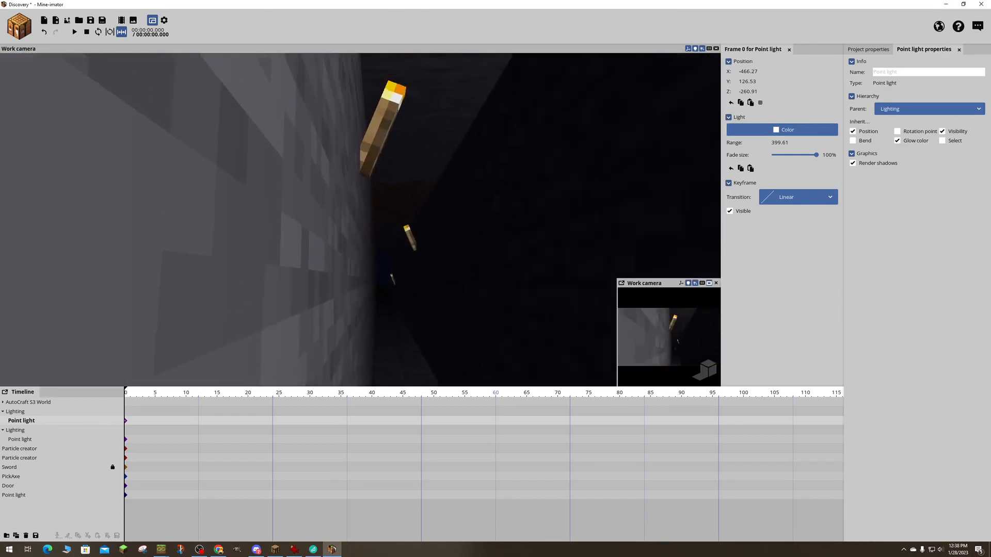
key("d")
right_click_drag(344, 170, 344, 121)
left_click(26, 30)
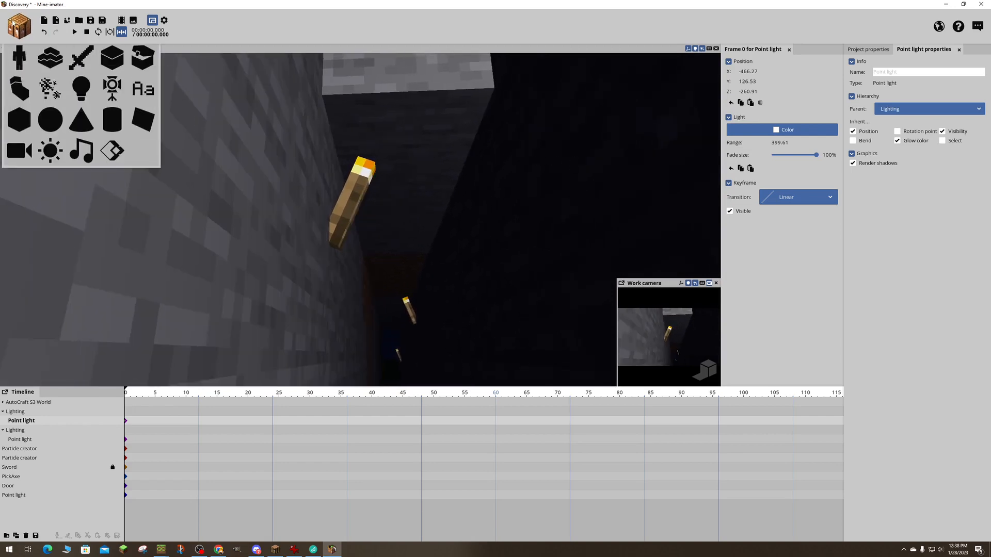
left_click(76, 92)
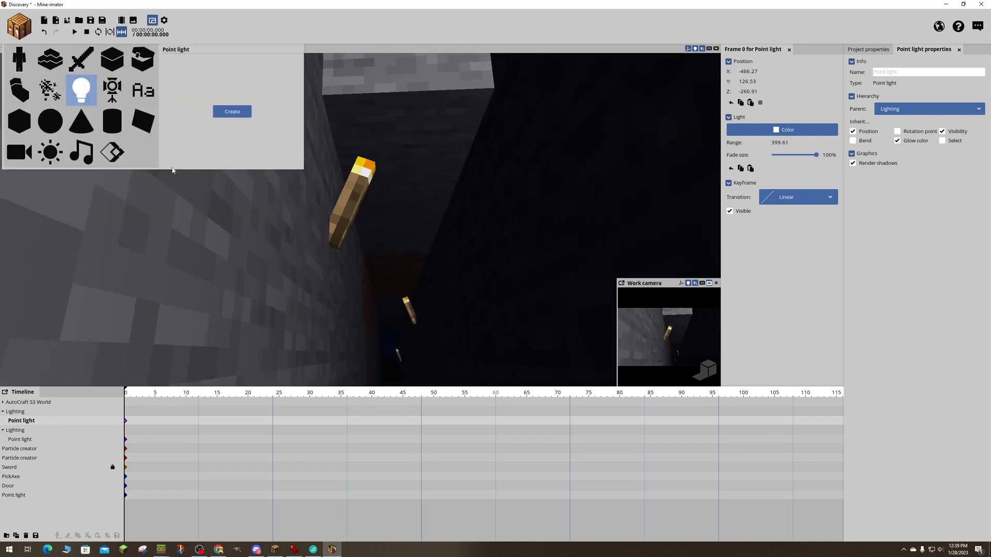
left_click(232, 112)
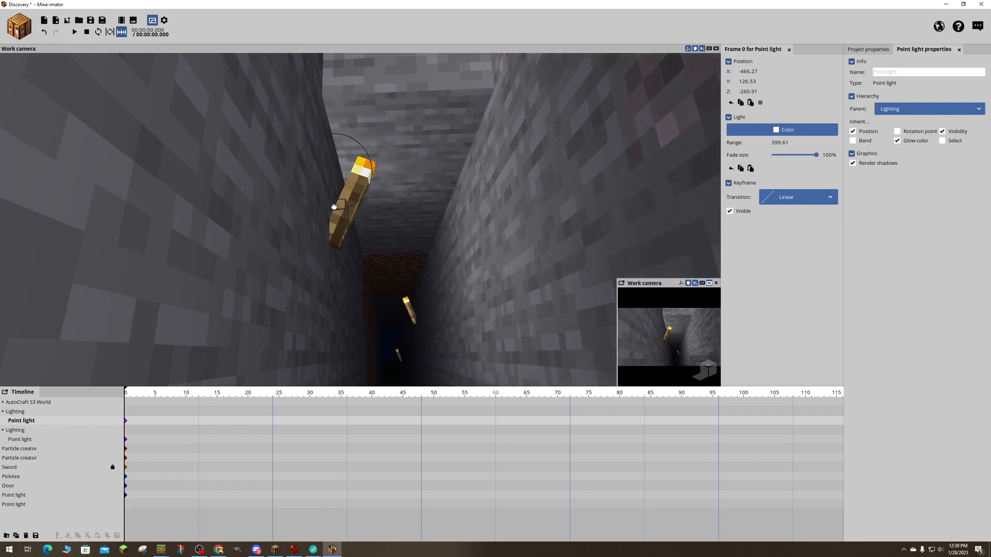
- Position the passage point light above its torch at about X -359.02, Y 143.49, Z -297.98
left_click_drag(339, 216, 171, 216)
left_click(349, 203)
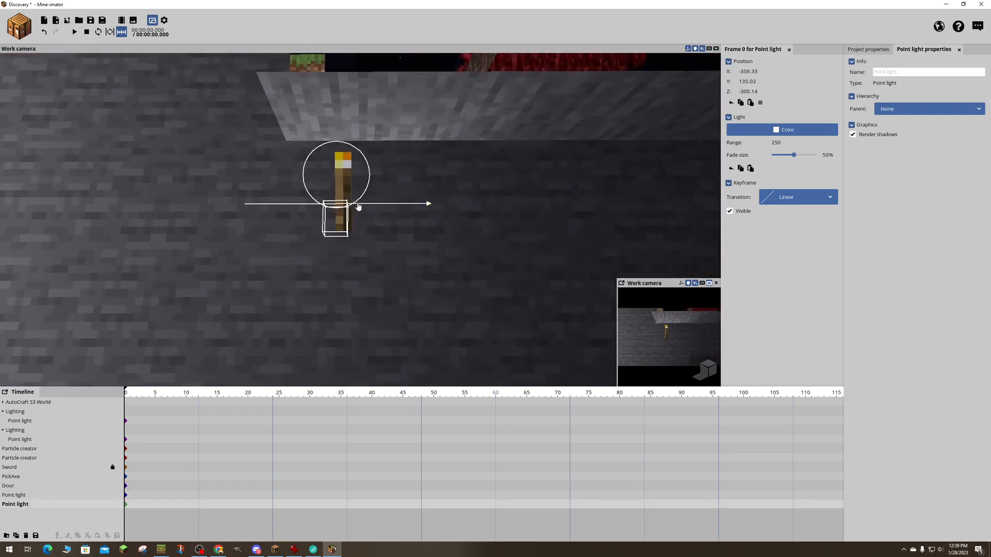
left_click_drag(348, 189, 384, 148)
left_click_drag(373, 98, 364, 80)
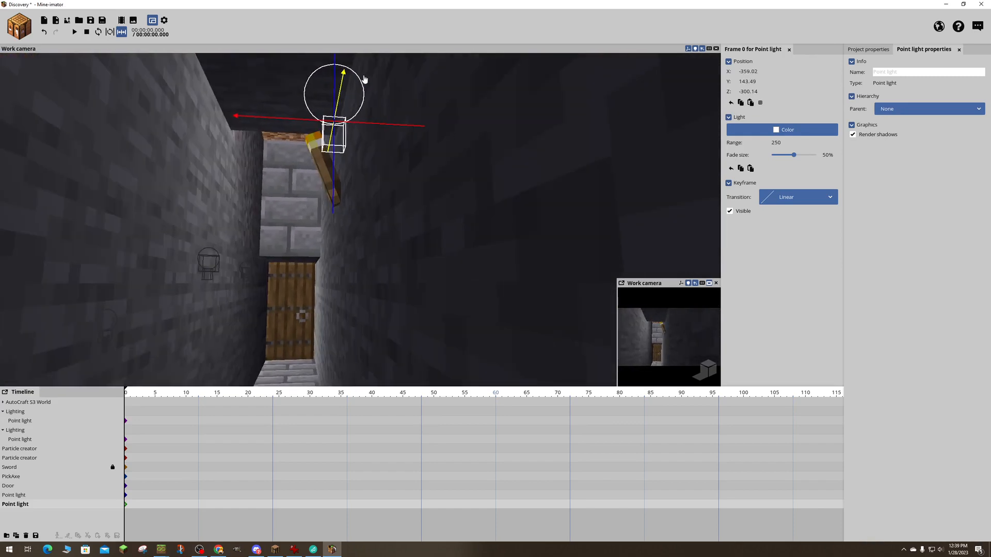
mouse_move(378, 175)
right_mouse_down()
mouse_move(433, 181)
mouse_move(375, 196)
mouse_move(343, 178)
mouse_move(373, 182)
mouse_move(371, 166)
right_mouse_up()
- Return to the room and save the project
key("s")
key("w")
key("w")
key("s")
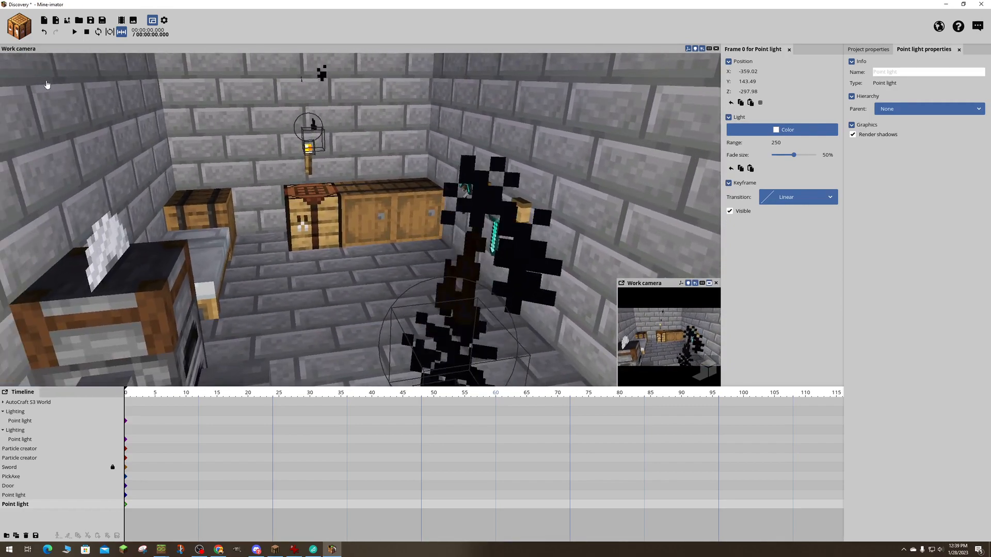
key("ctrl+s")
- Start a new Human character and open the file browser for its skin
left_click(21, 27)
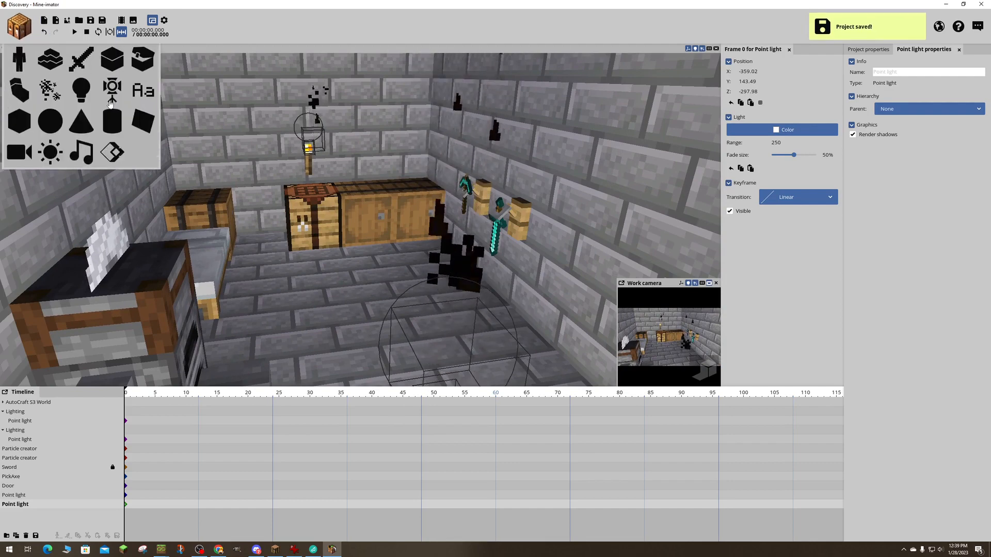
left_click(21, 60)
left_click(263, 247)
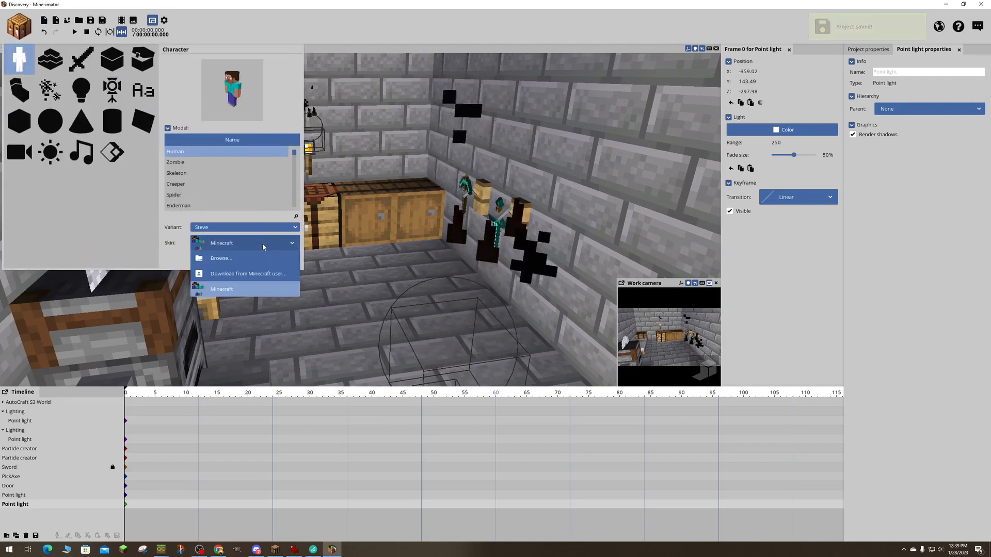
left_click(222, 258)
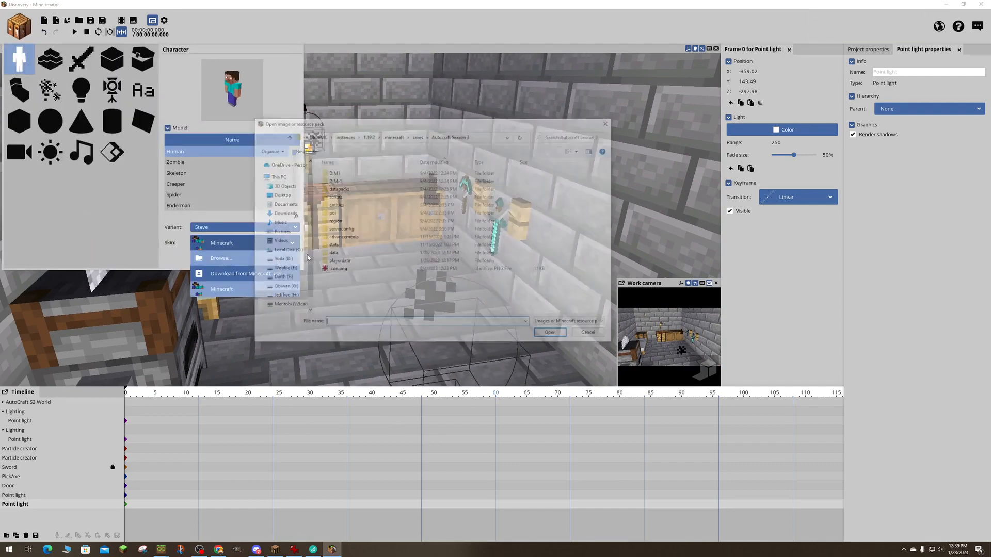
- Load 2021_02_03_tyr--the-norse-god-of-war-and-justice-16618597.png from the Minecraft Backup Skins folder as the skin and place the character near the bed
scroll(287, 259, "down", 1)
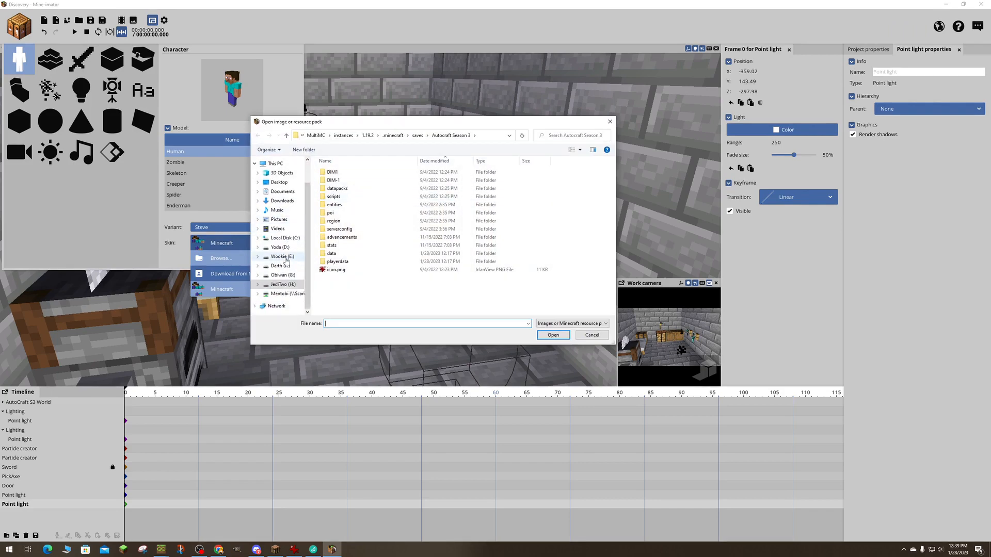
left_click(283, 294)
scroll(339, 302, "down", 2)
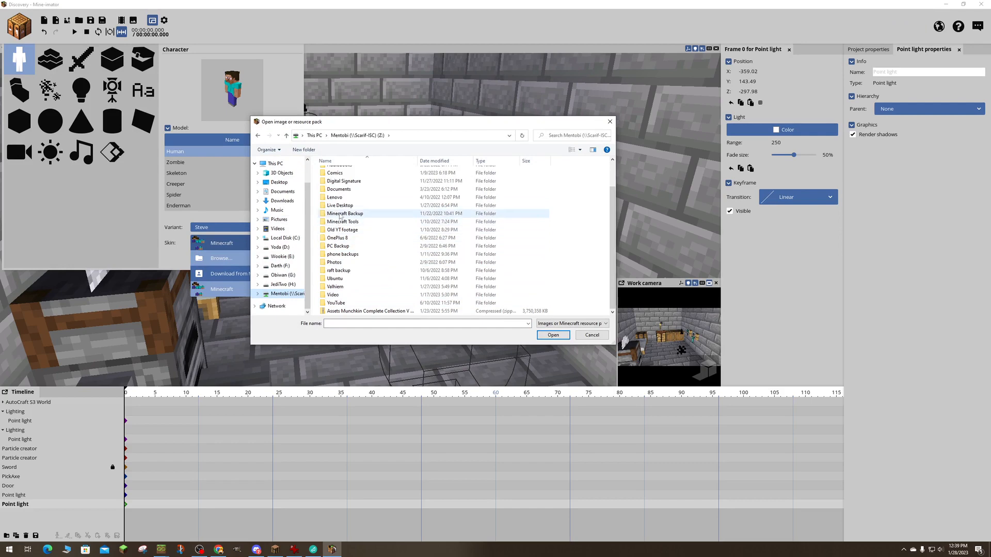
double_click(340, 214)
double_click(333, 304)
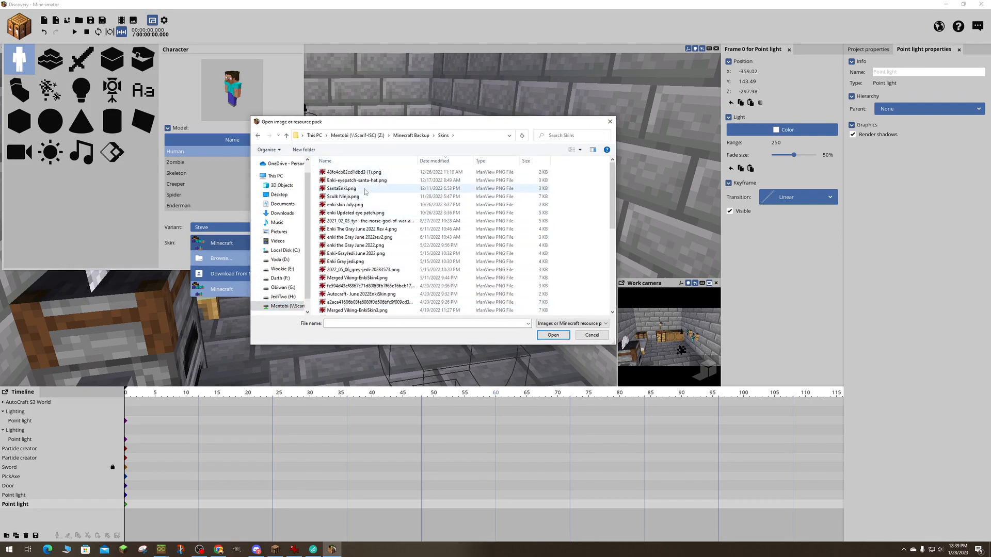
left_click(553, 336)
left_click(233, 259)
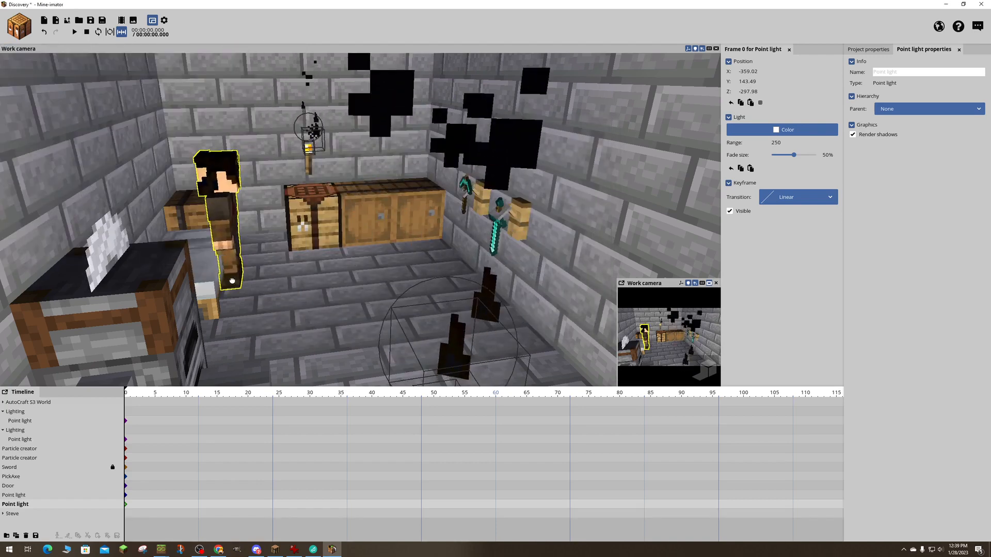
- Set the new character down on the floor beside the bed, rename it Tyr, and collapse its body parts in the timeline
left_click_drag(232, 281, 278, 305)
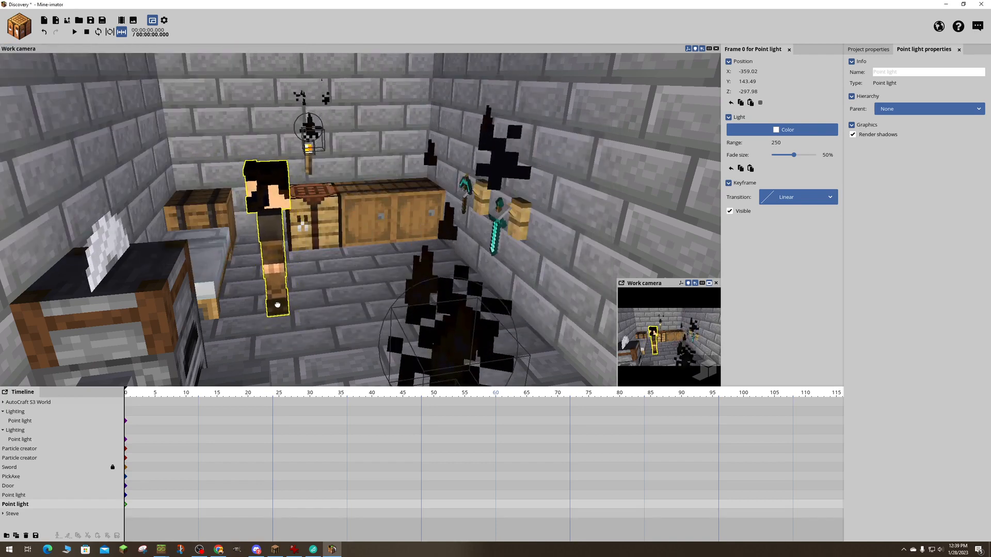
left_click(269, 272)
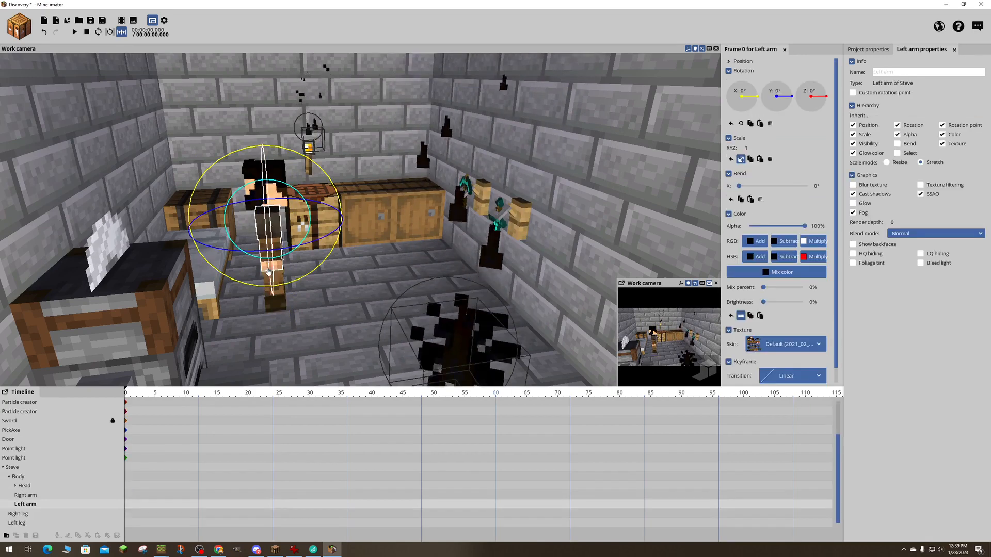
right_click_drag(422, 261, 393, 256)
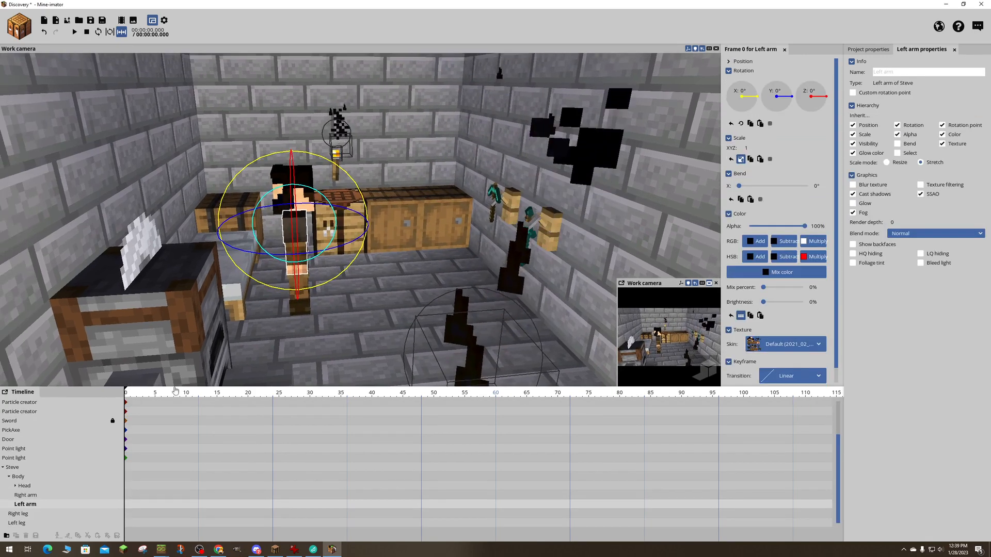
left_click(29, 468)
left_click(896, 72)
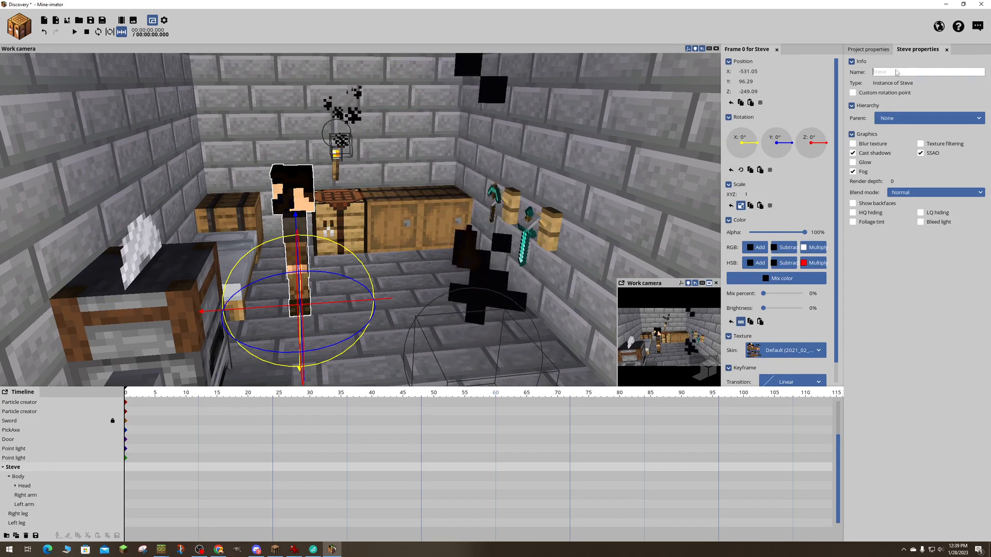
type("Tyr")
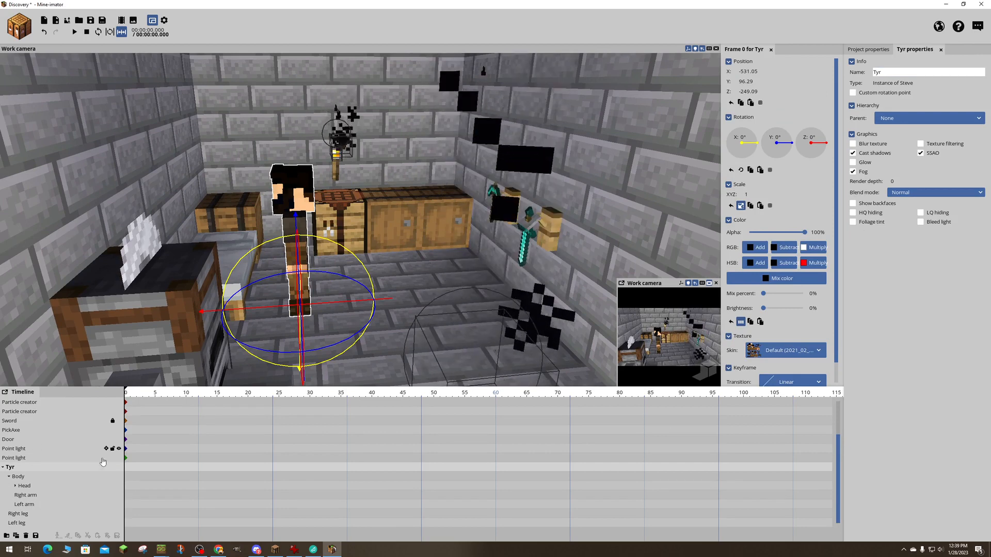
left_click(3, 467)
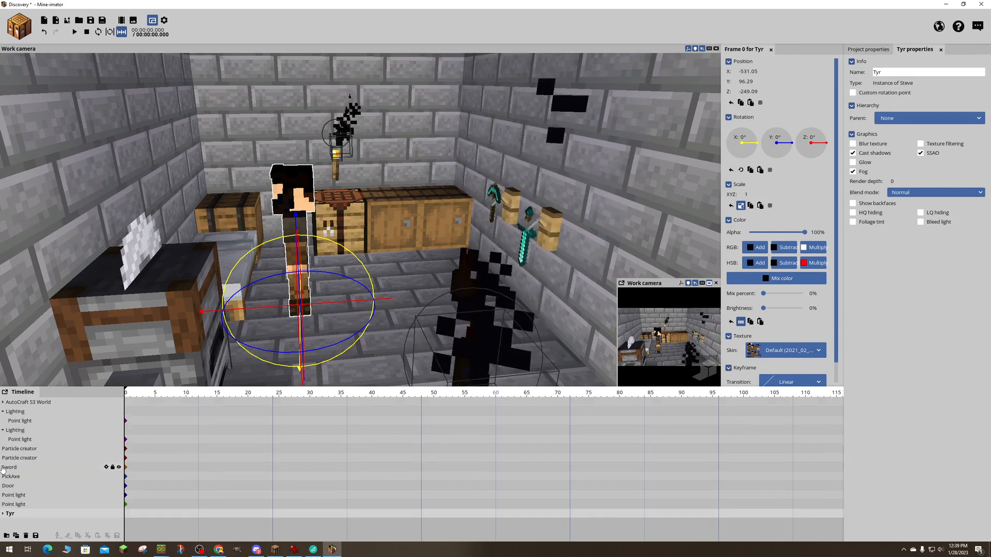
- Move the second Lighting folder's point light into the first Lighting folder and delete the emptied folder
left_click(29, 420)
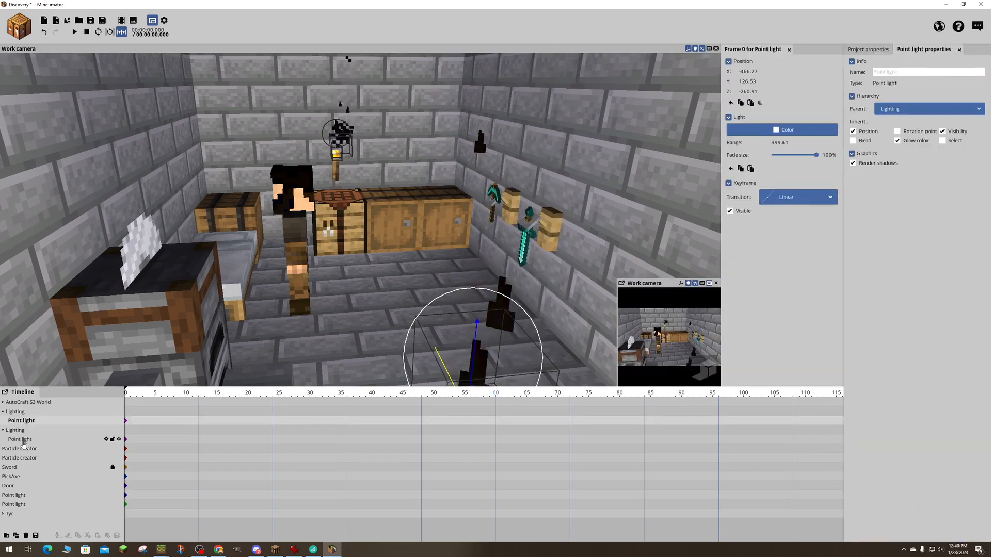
left_click_drag(21, 439, 29, 428)
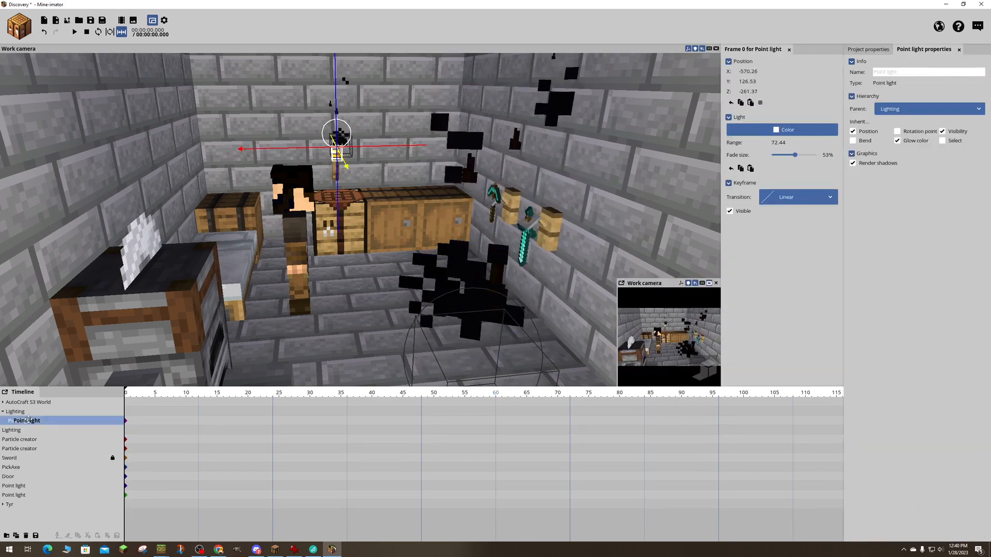
left_click_drag(29, 420, 21, 425)
left_click(9, 421)
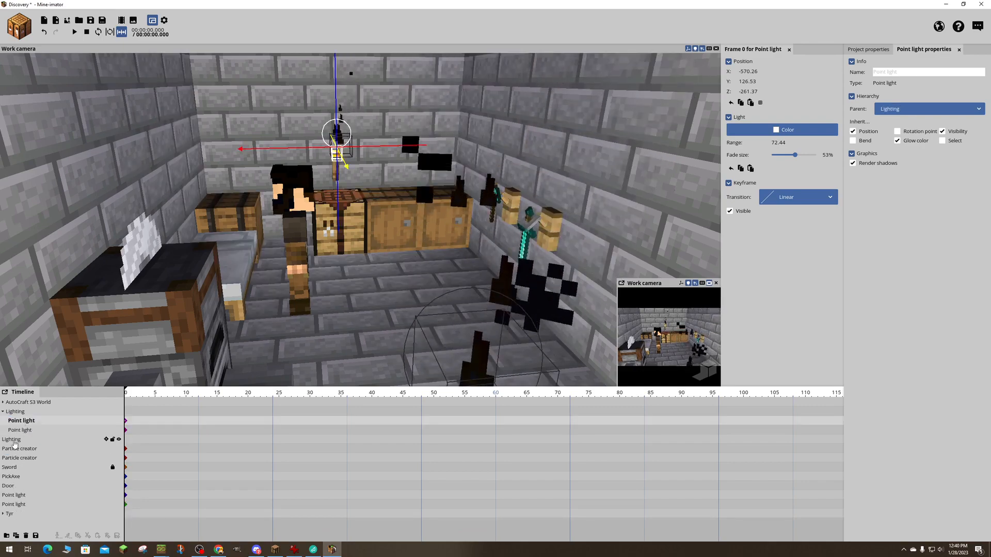
left_click(14, 440)
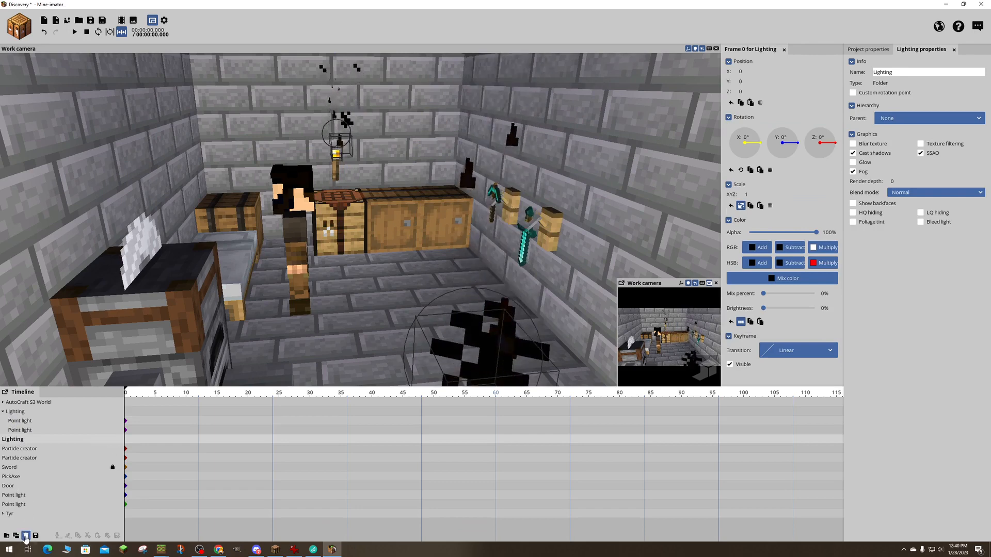
key("Delete")
left_click(3, 412)
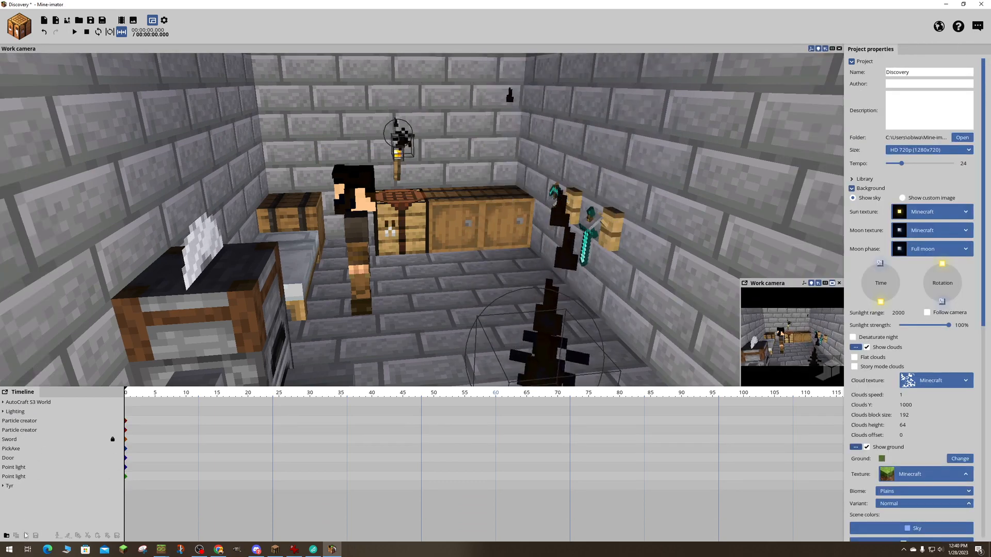
- Create a timeline folder named Particles and place it directly below the Lighting folder
left_click(7, 536)
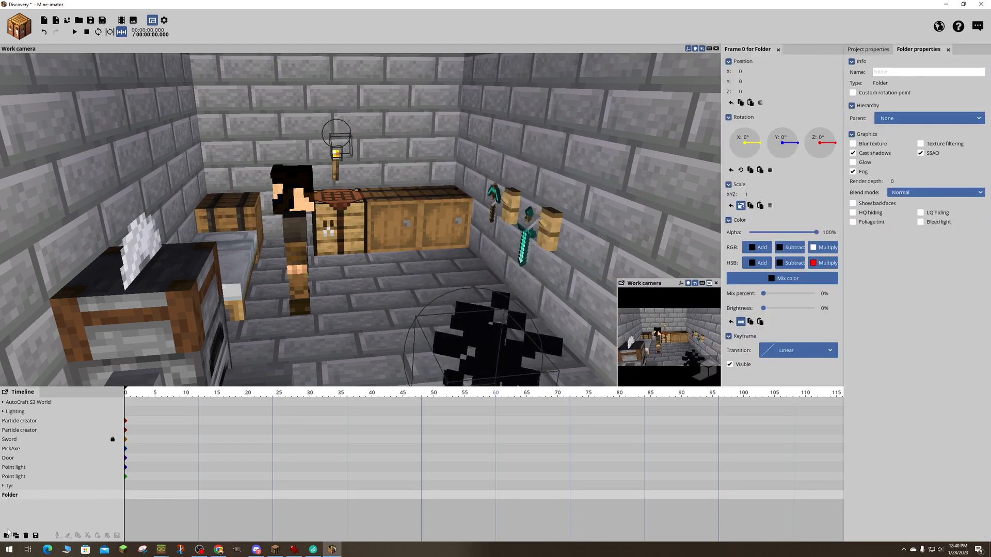
left_click(912, 73)
type("Par")
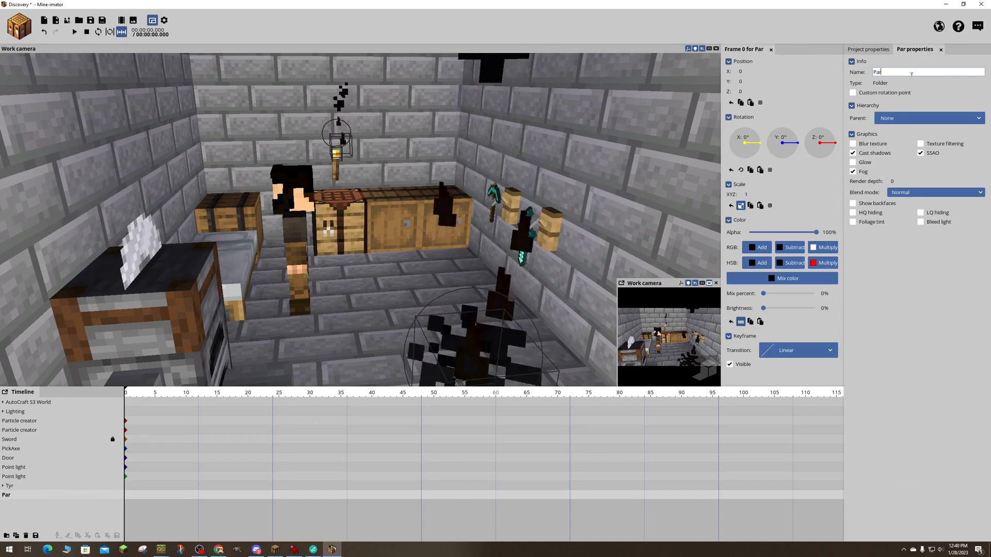
type("ticle")
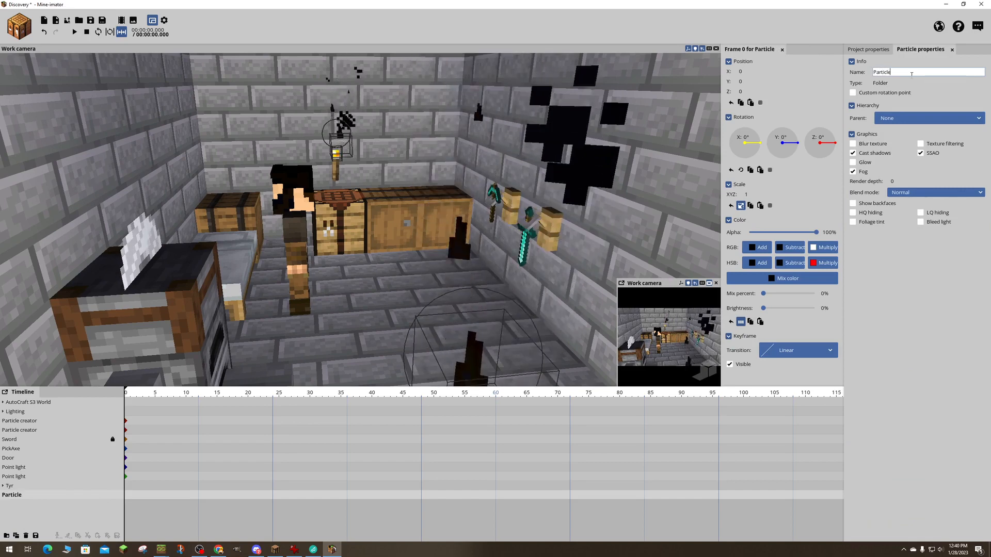
type("s")
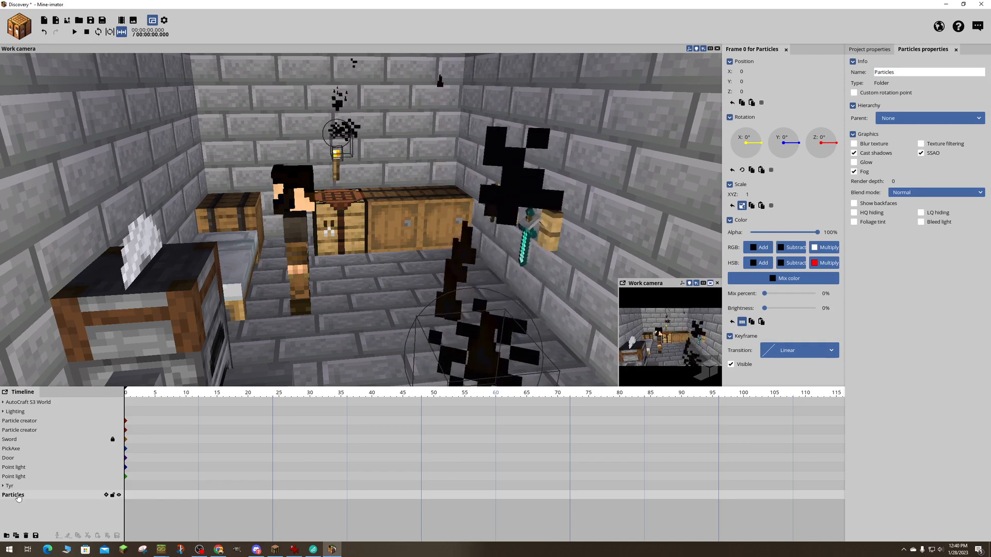
left_click_drag(18, 496, 26, 423)
- Put both particle creators inside the Particles folder
left_click(21, 438)
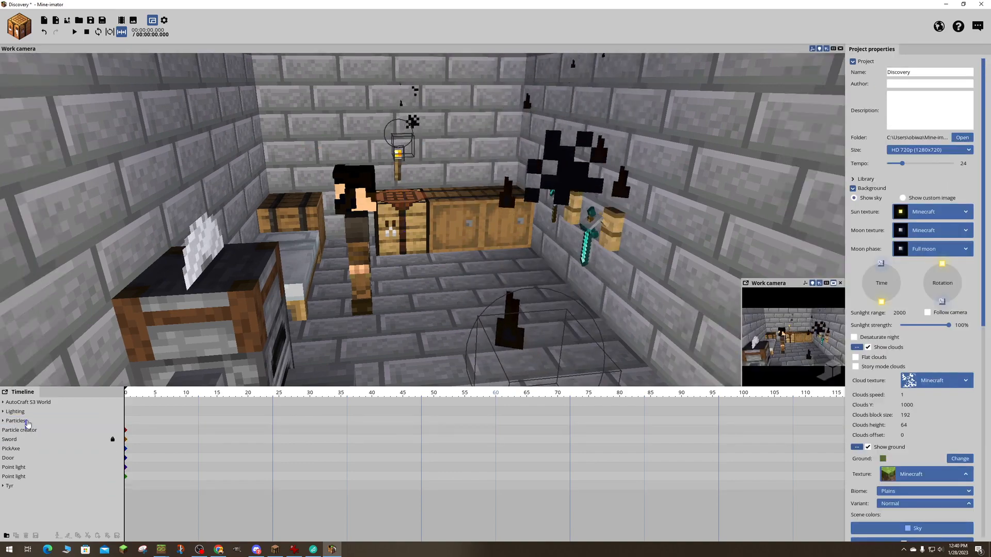
left_click(31, 431)
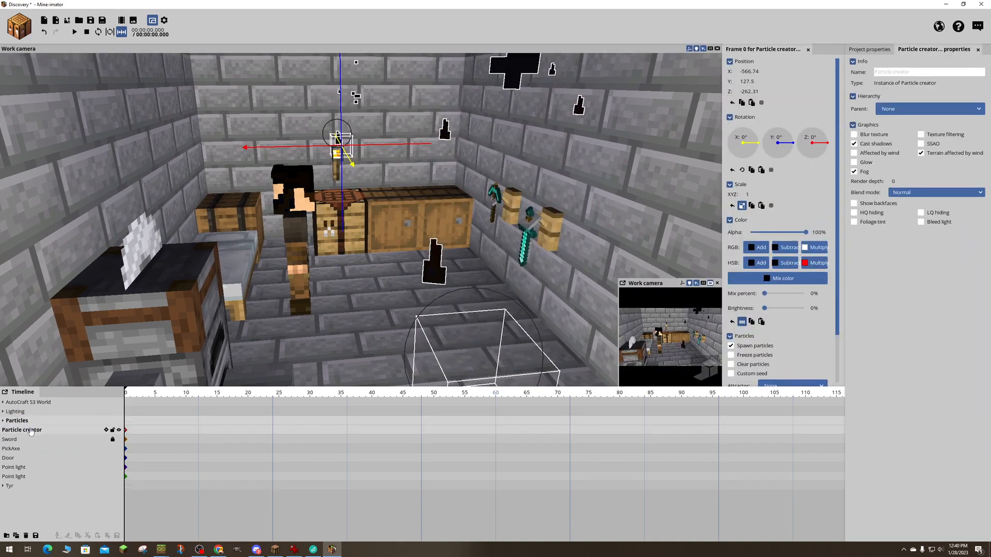
left_click(35, 500)
left_click_drag(31, 431, 30, 423)
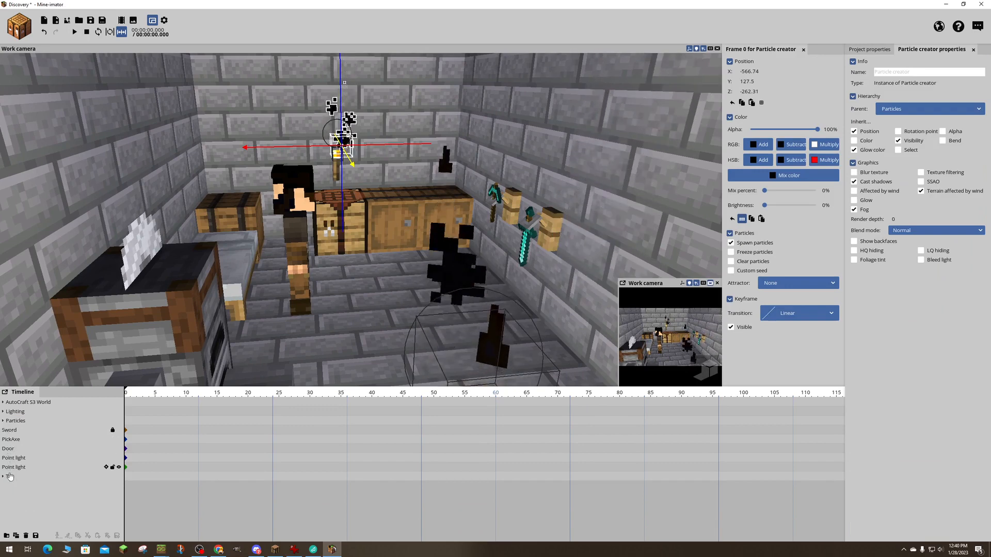
- Move the two remaining loose point lights into the Lighting folder
left_click_drag(14, 462, 22, 414)
left_click(14, 457)
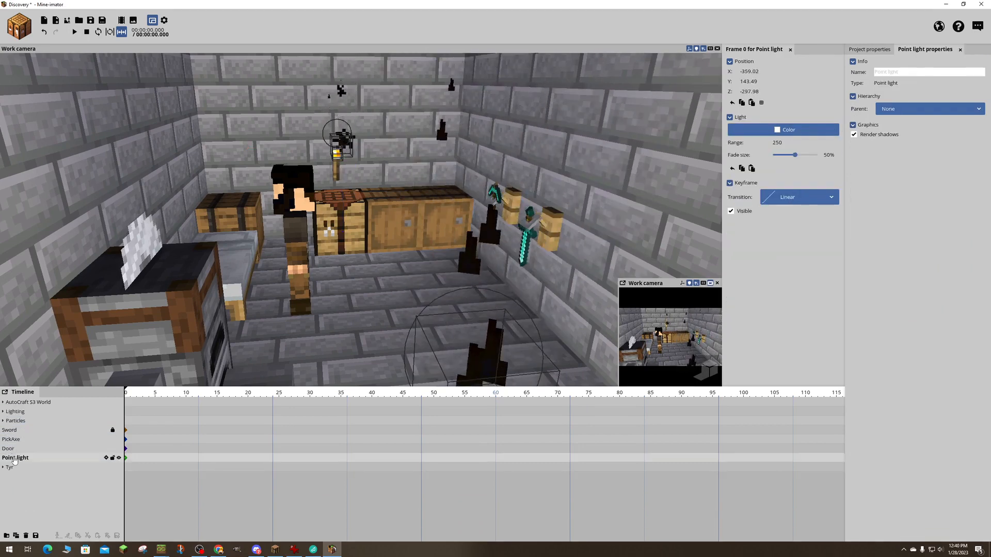
left_click_drag(14, 457, 18, 420)
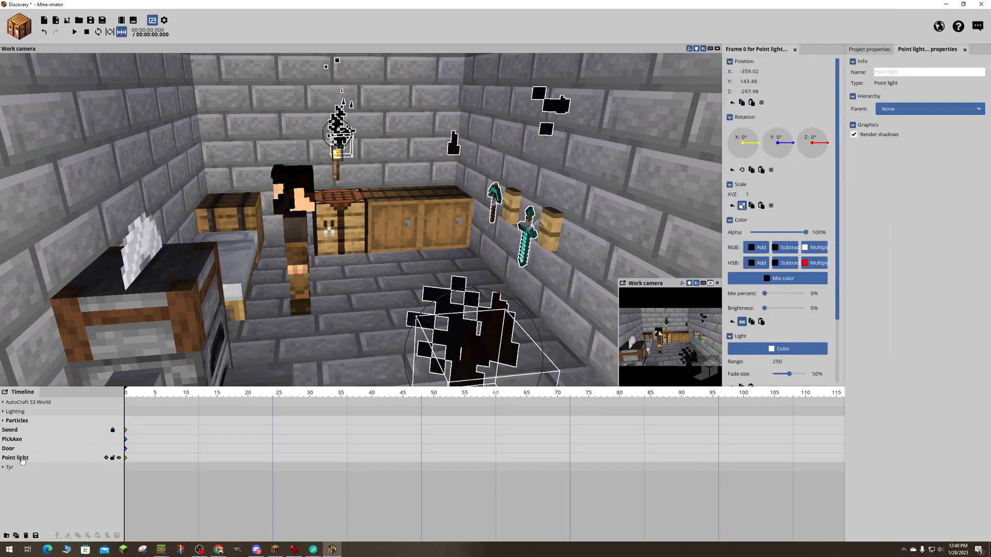
left_click(23, 460)
left_click(31, 459)
left_click_drag(31, 458, 24, 411)
left_click(21, 463)
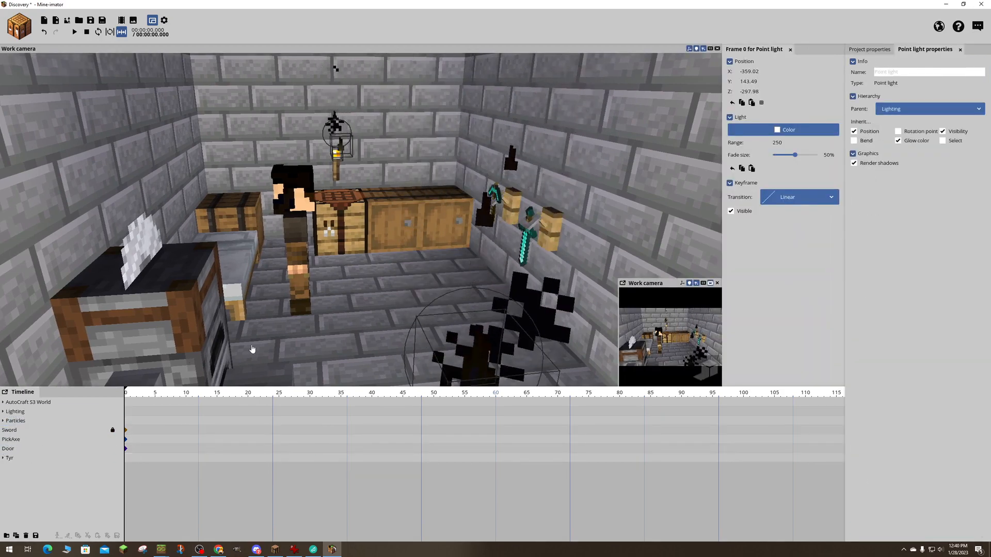
- Rotate the whole Tyr character about its vertical axis to about Y -163.07°
left_click(295, 194)
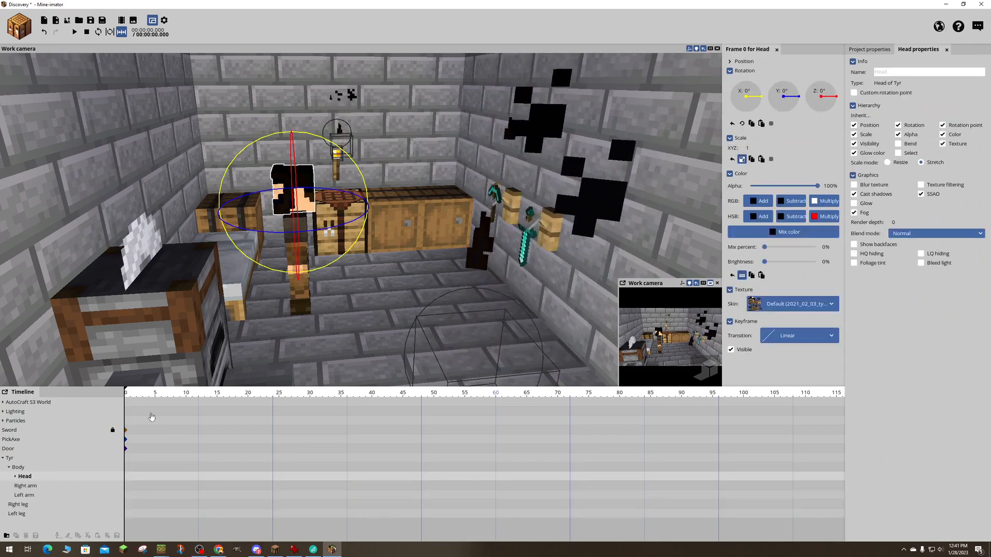
left_click(9, 458)
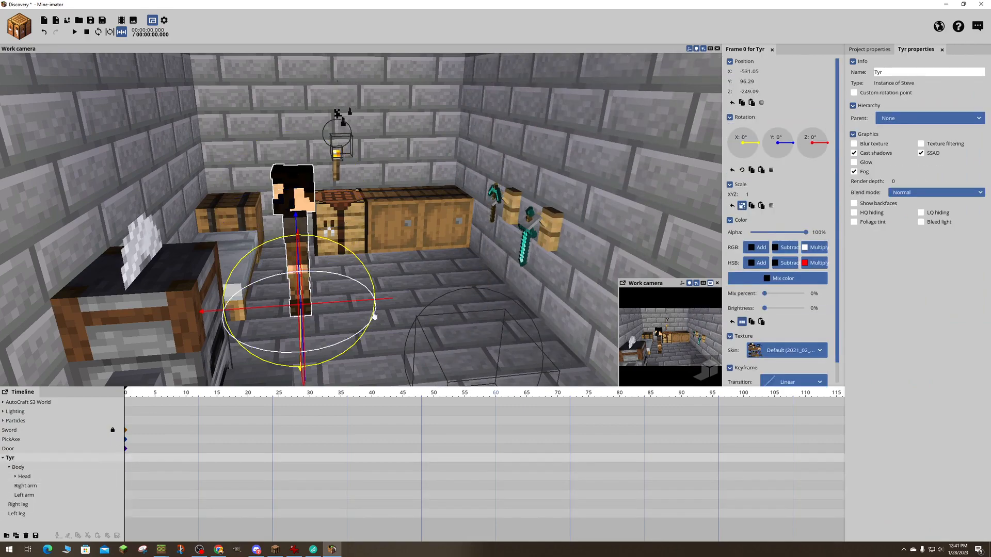
left_click_drag(352, 335, 256, 346)
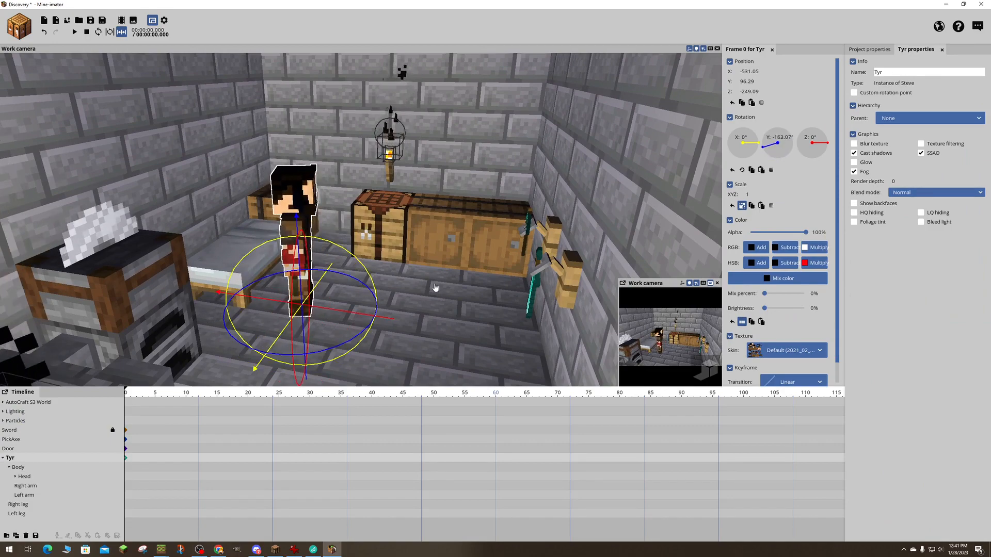
- Pull back to an overview of the room containing Tyr, the torches and the magma, and save the project
right_click_drag(436, 287, 448, 271)
key("w")
key("s")
key("w")
key("s")
left_click_drag(448, 270, 261, 282)
scroll(271, 286, "down", 4)
key("a")
right_click_drag(261, 281, 397, 276)
key("a")
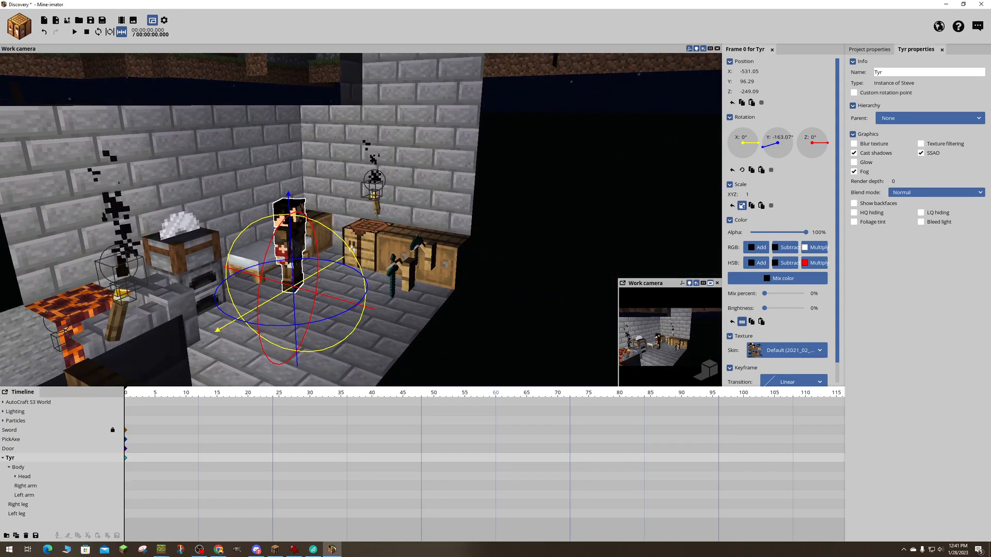
key("ctrl+s")
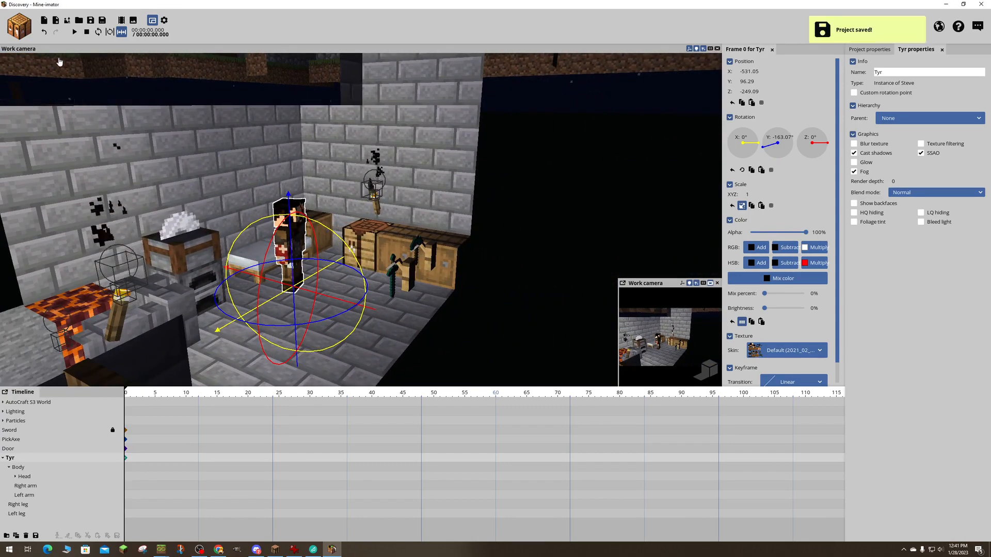
- Create a second Human character with a skin downloaded by the player's Minecraft username and place it in the room near Tyr
left_click(19, 27)
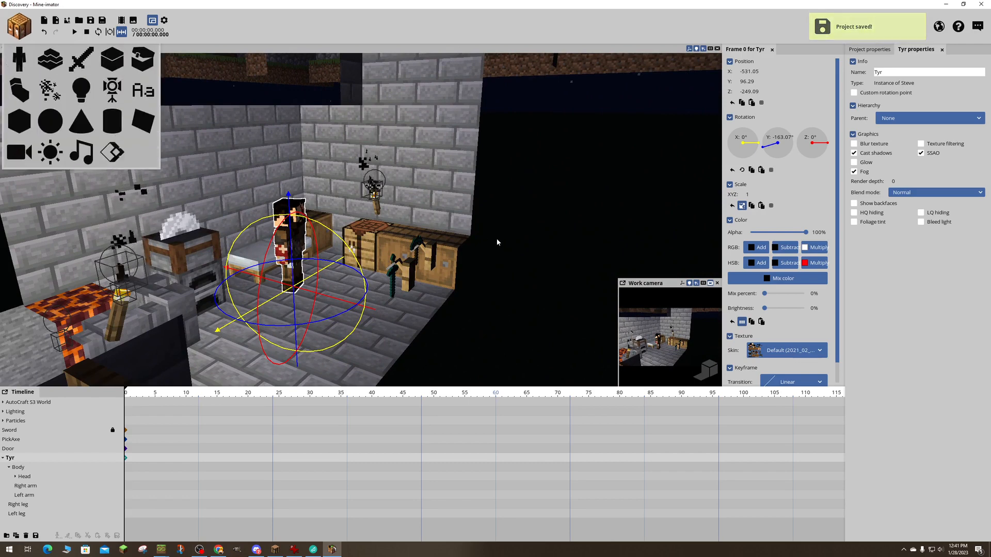
left_click(19, 59)
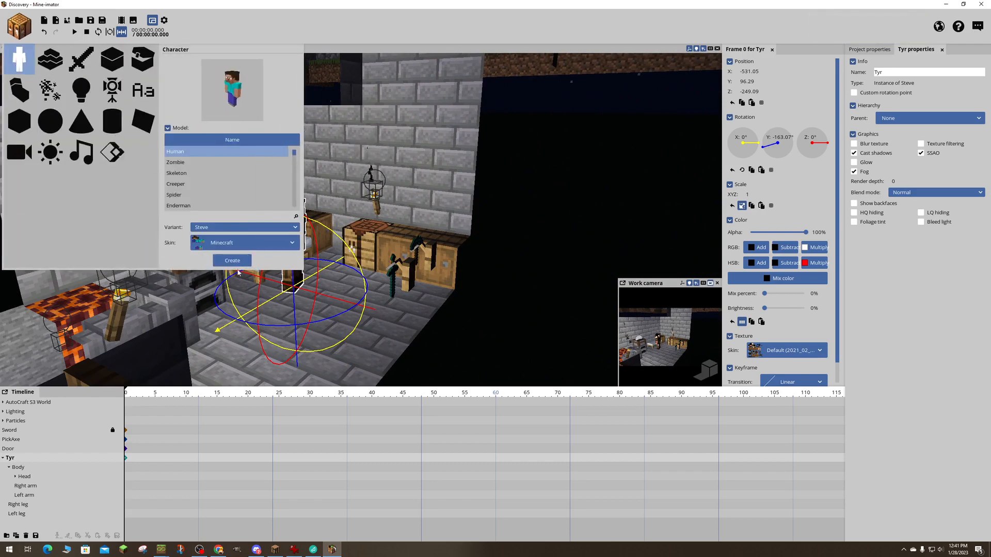
left_click(235, 249)
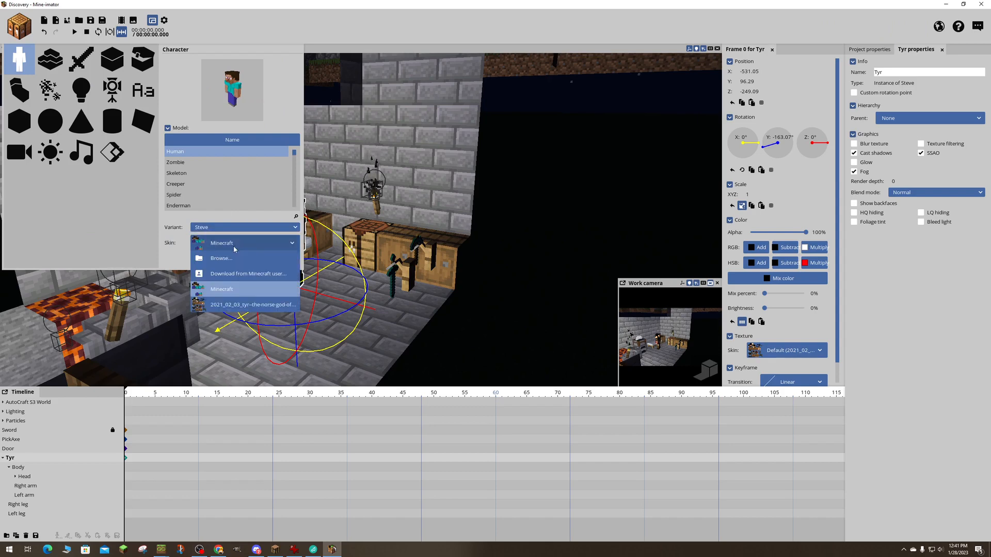
left_click(227, 275)
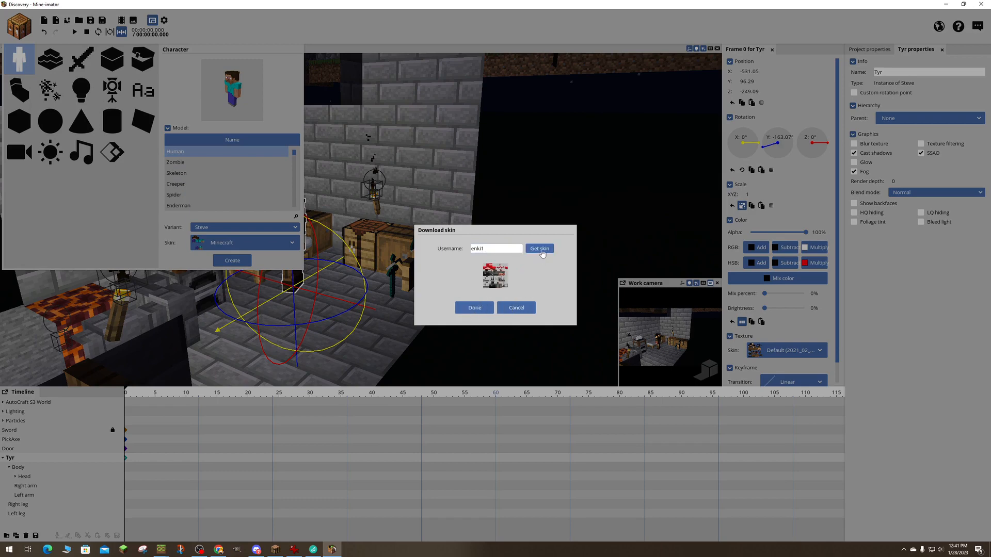
left_click(474, 308)
left_click(232, 261)
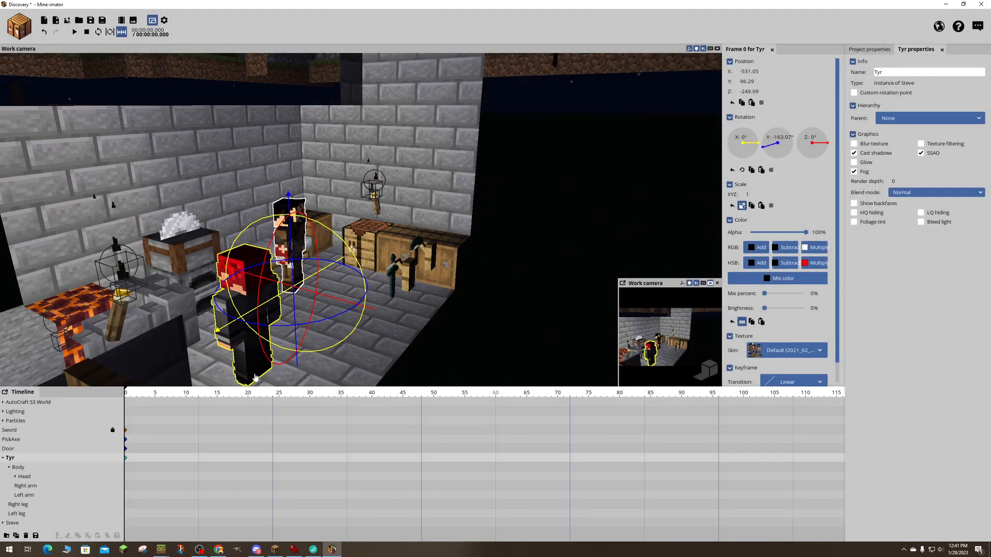
right_click_drag(405, 222, 405, 222)
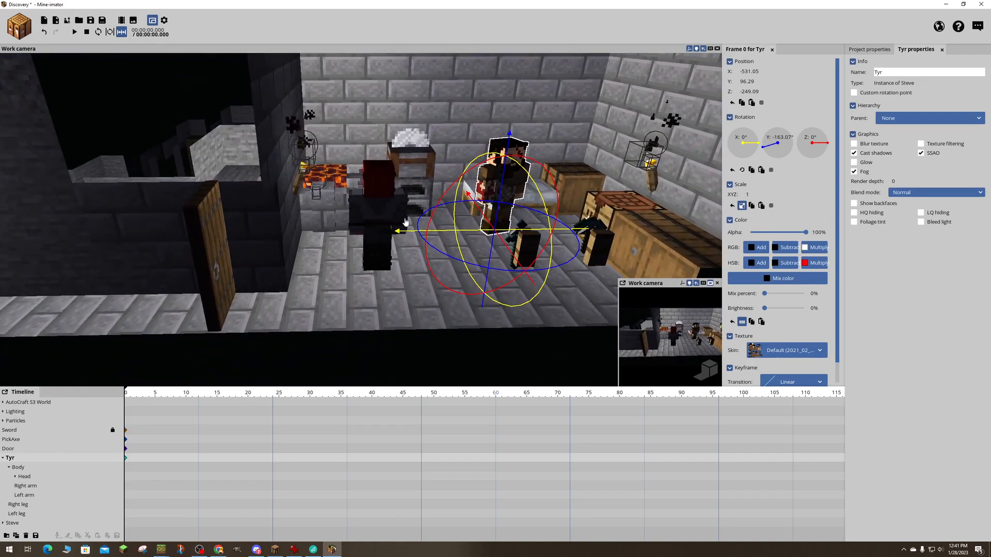
- Rename the second character Enki and save the project
left_click(383, 194)
left_click(13, 457)
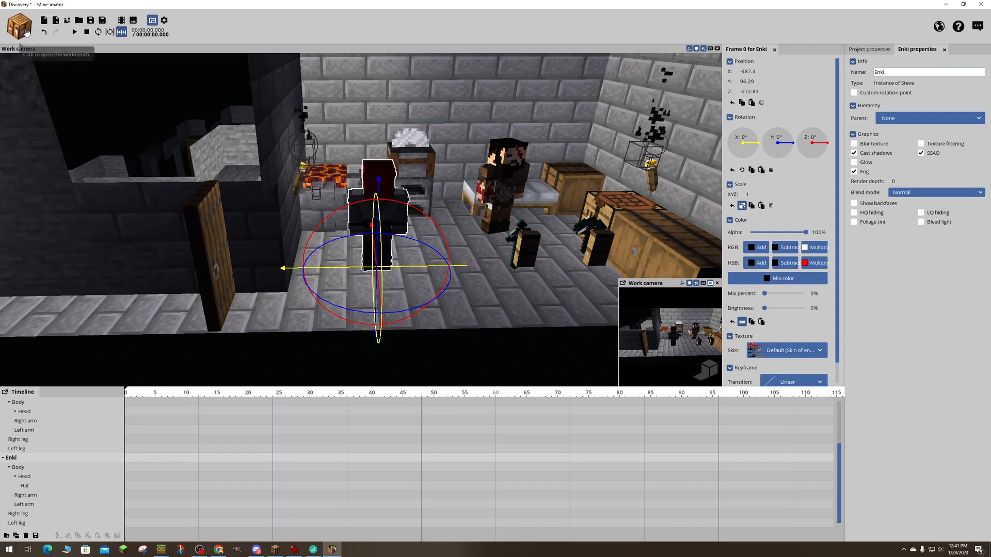
key("ctrl+s")
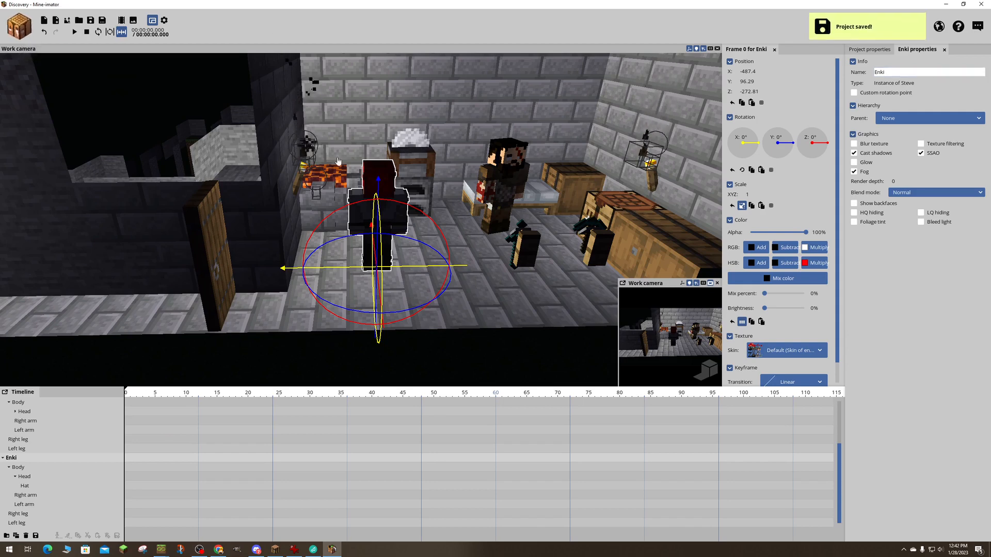
- Rotate Enki about its vertical axis to about Y -94.36° and slide it along Z to about -290.98
left_click_drag(435, 295, 363, 297)
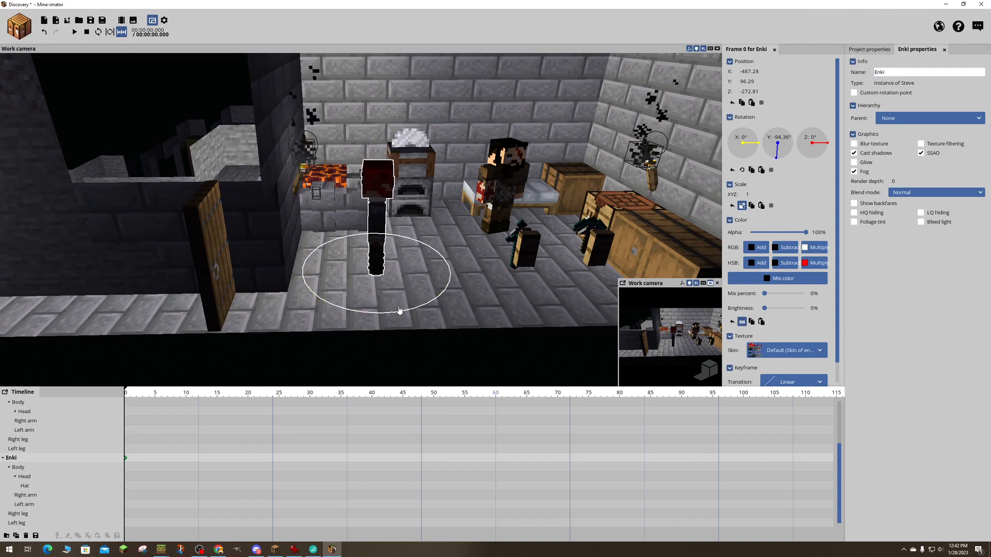
key("d")
right_click_drag(401, 326, 258, 335)
key("w")
mouse_move(453, 209)
right_mouse_down()
mouse_move(431, 220)
mouse_move(454, 209)
right_mouse_up()
left_click_drag(453, 248, 434, 247)
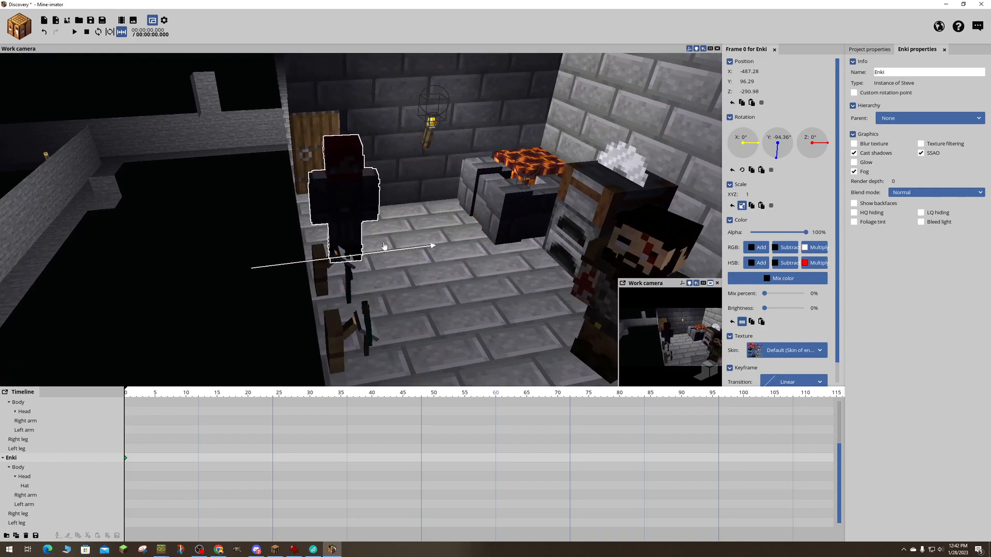
- Move Enki out of the room to just behind the open door, at about X -437.01, Z -293.4
key("a")
right_click_drag(448, 221, 530, 236)
key("w")
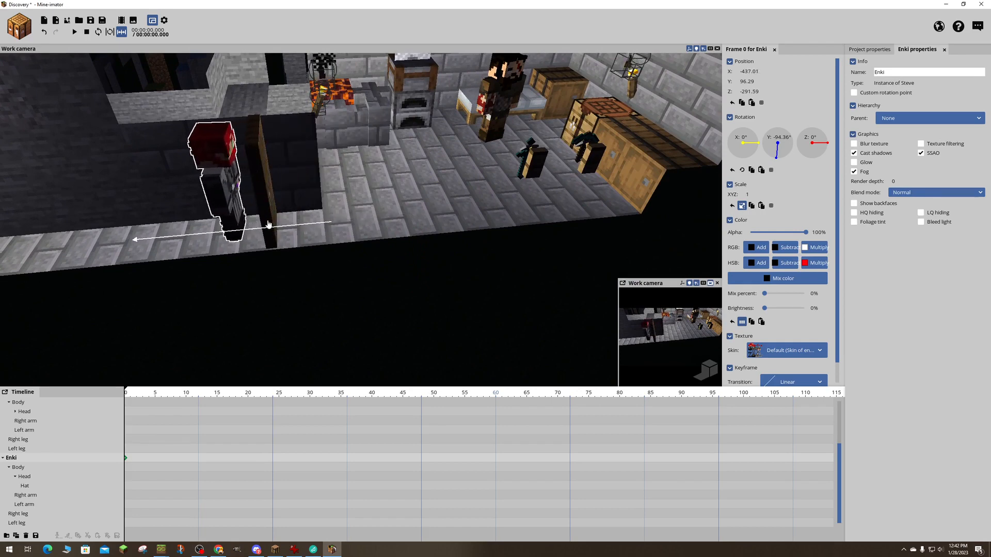
right_click_drag(269, 225, 139, 227)
key("d")
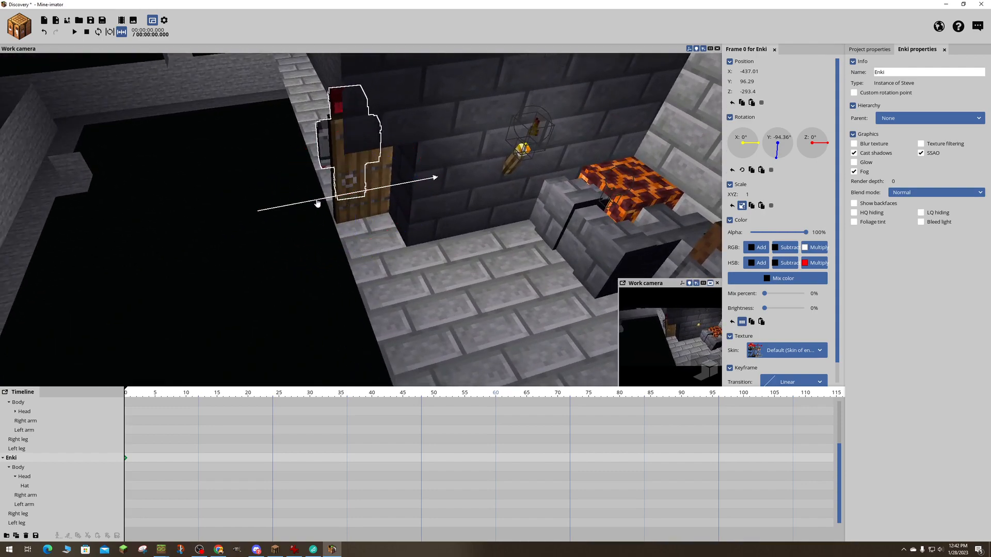
right_click_drag(318, 204, 206, 222)
- Examine Enki's placement behind the door and the room around Tyr, the wall torches and the magma
key("w")
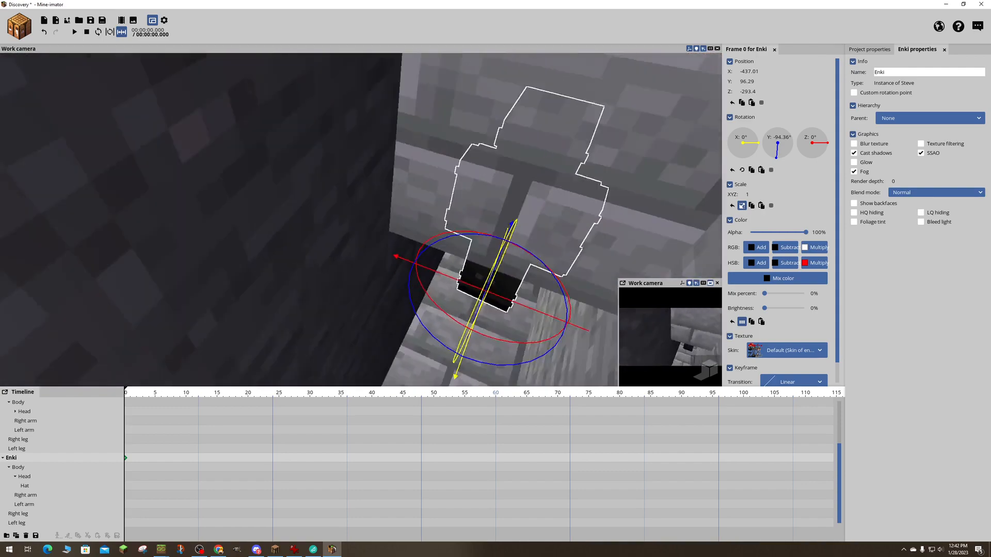
key("s")
right_click_drag(361, 219, 397, 191)
key("w")
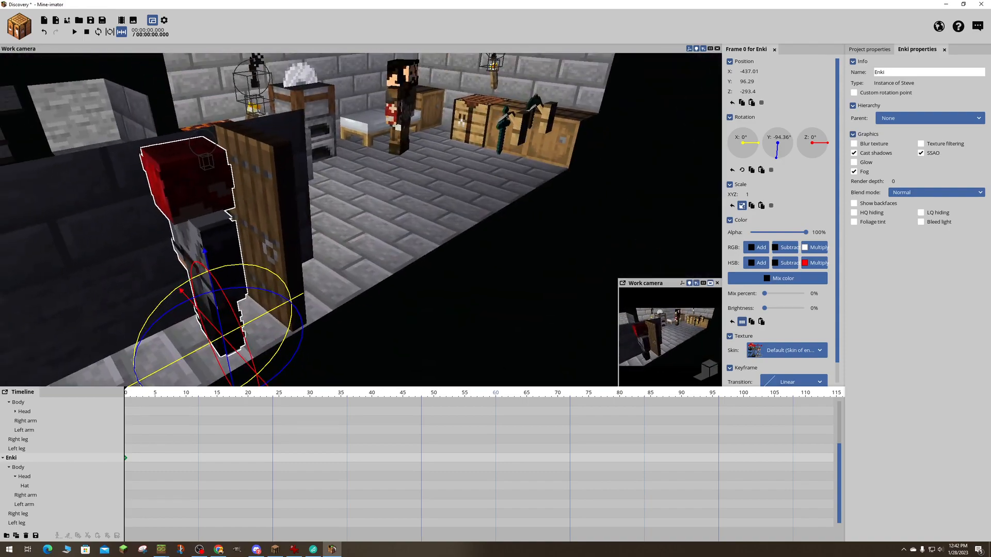
right_click_drag(348, 350, 491, 336)
key("d")
key("a")
key("s")
right_click_drag(361, 219, 390, 222)
key("w")
key("s")
key("w")
key("s")
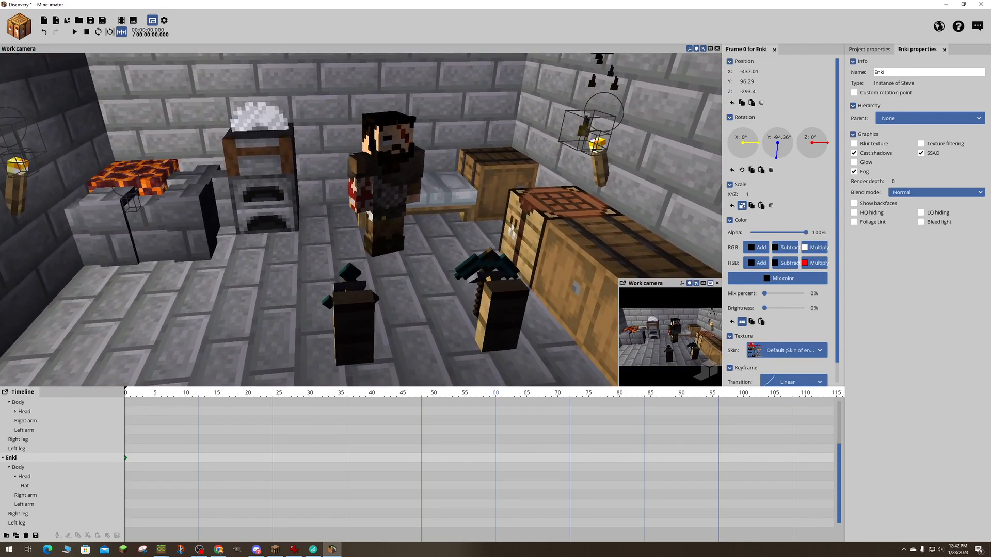
key("a")
right_click_drag(289, 189, 339, 189)
left_click(413, 107)
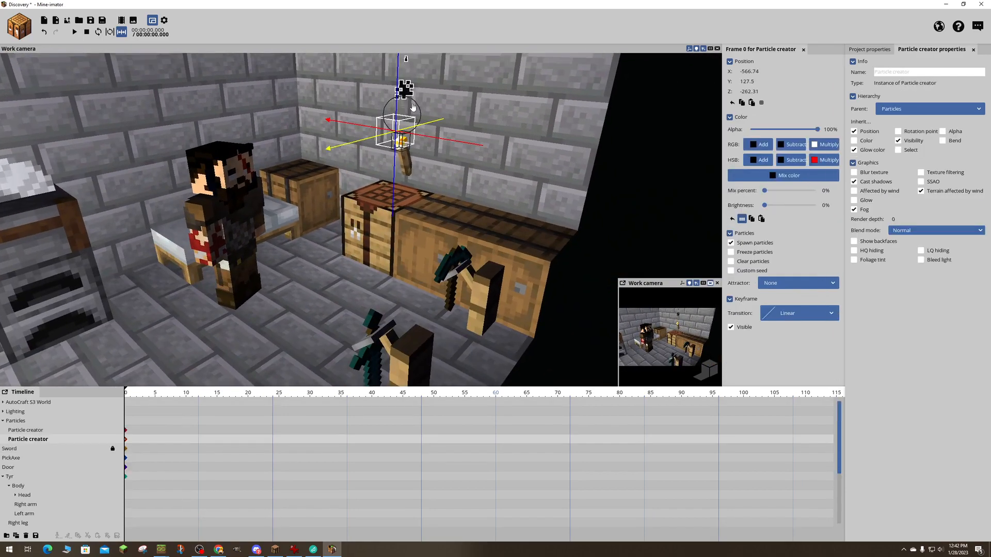
left_click(413, 107)
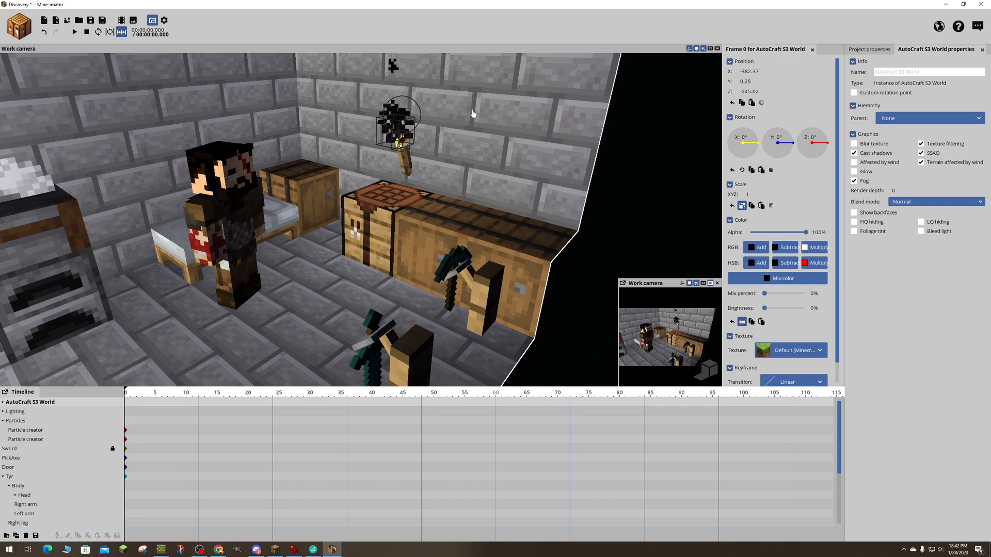
left_click_drag(474, 113, 525, 115)
left_click(401, 116)
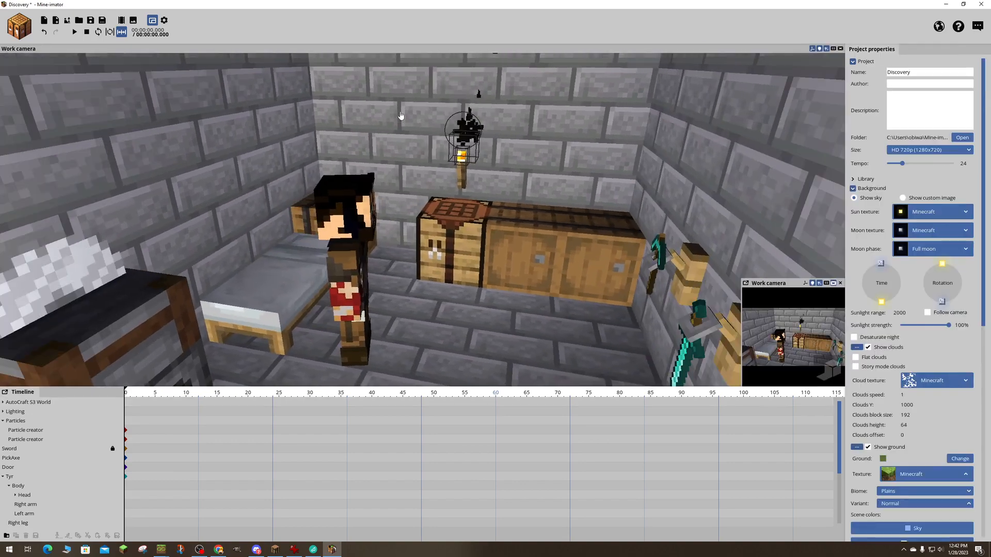
left_click(455, 128)
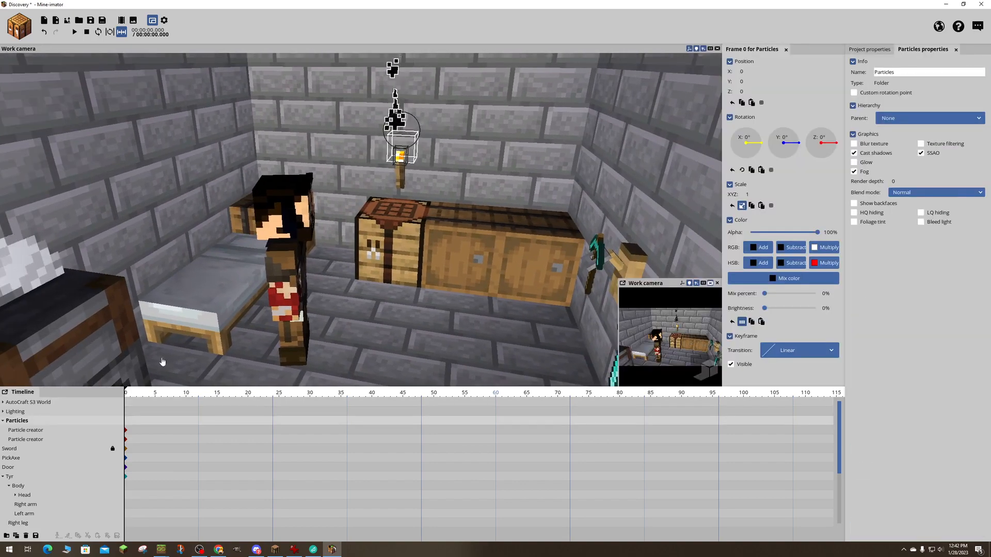
- Collapse the Particles folder, expand Lighting and select the point light at the torch above the crafting table
left_click(3, 421)
left_click(3, 412)
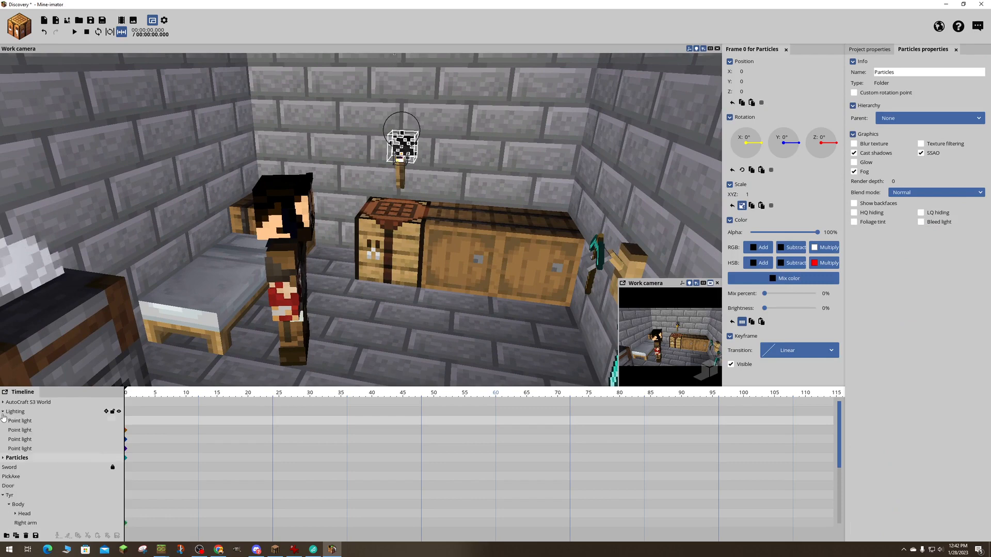
left_click(18, 449)
left_click(21, 439)
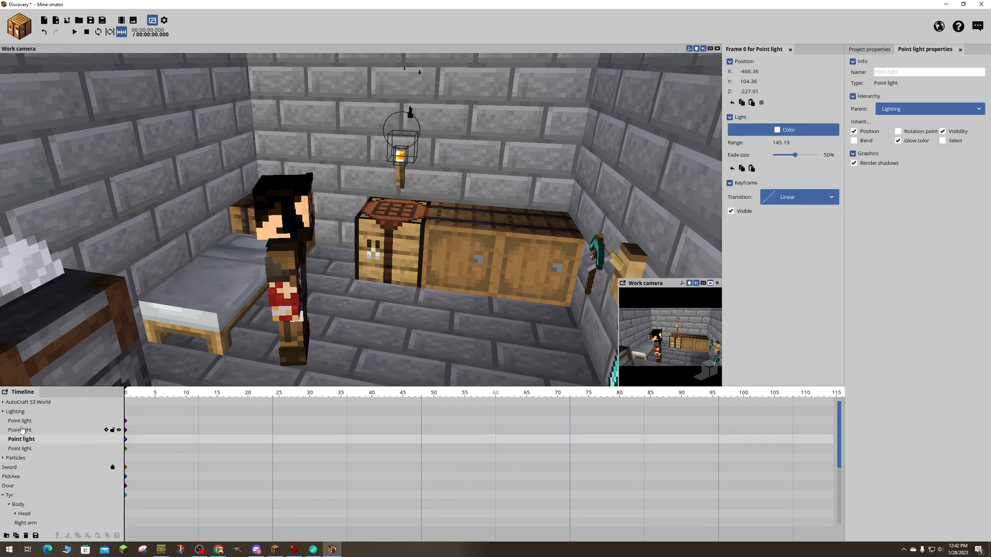
left_click(21, 430)
left_click(20, 421)
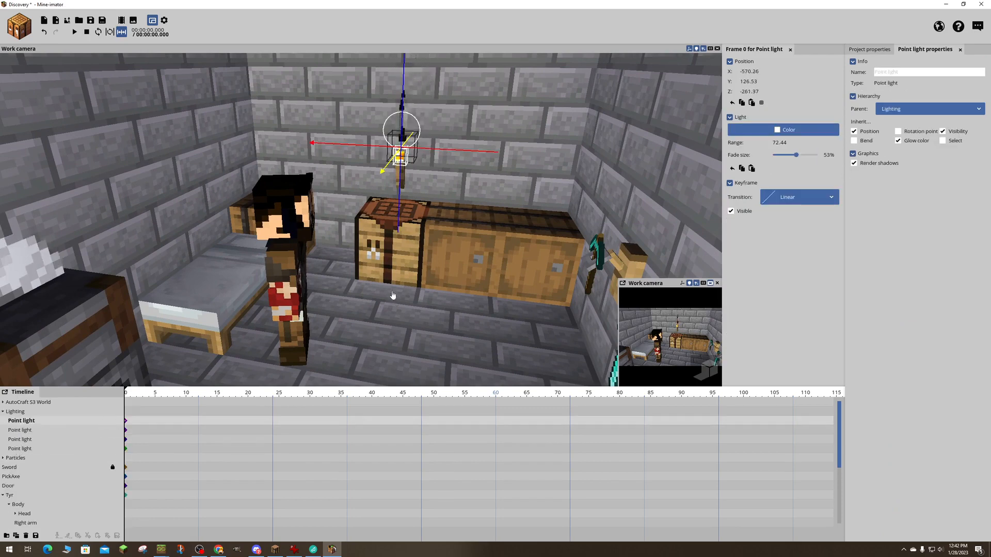
- Set the range of the crafting table torch's point light to about 85.5 and save the project
left_click_drag(778, 142, 787, 142)
left_click_drag(609, 207, 506, 204)
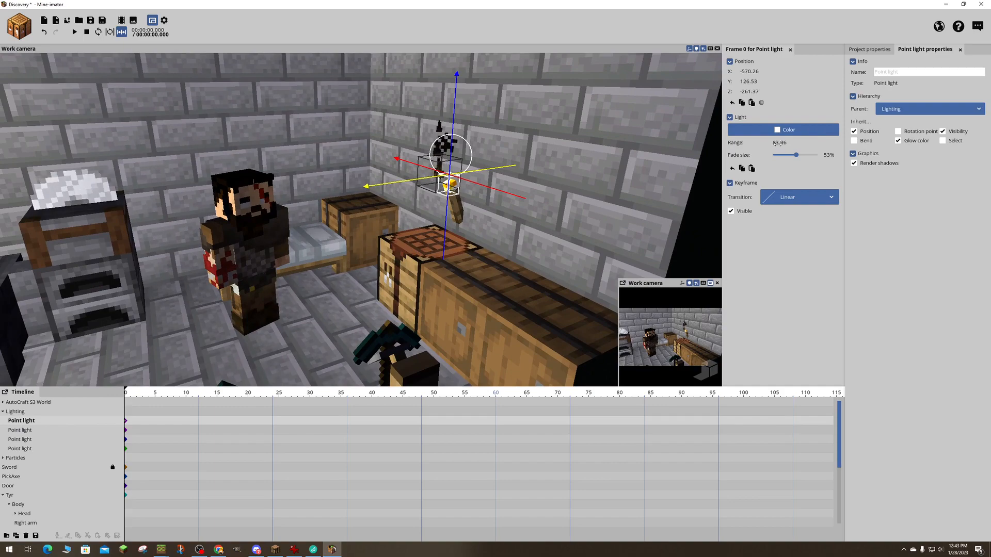
left_click_drag(778, 143, 772, 143)
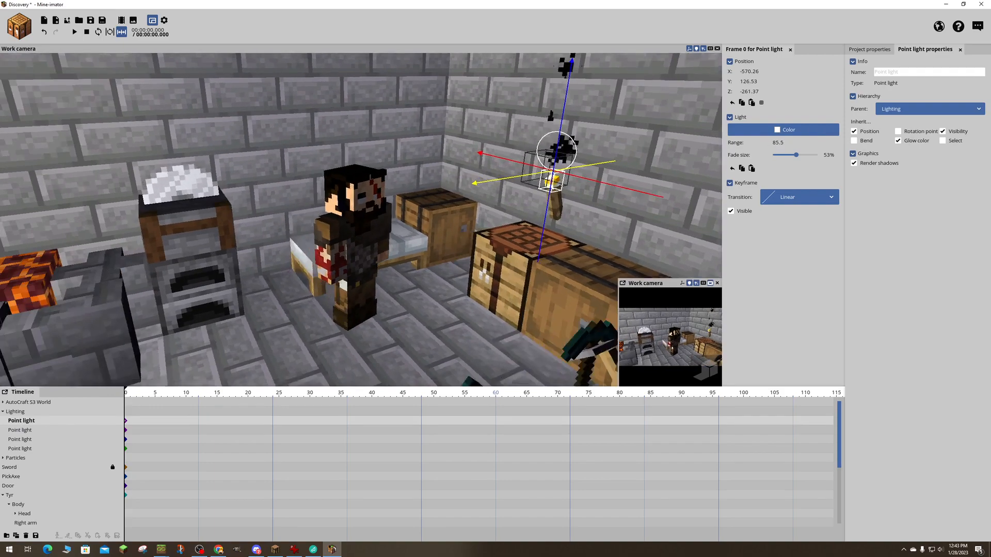
right_click_drag(361, 219, 428, 222)
right_click_drag(588, 128, 588, 128)
key("a")
key("ctrl+s")
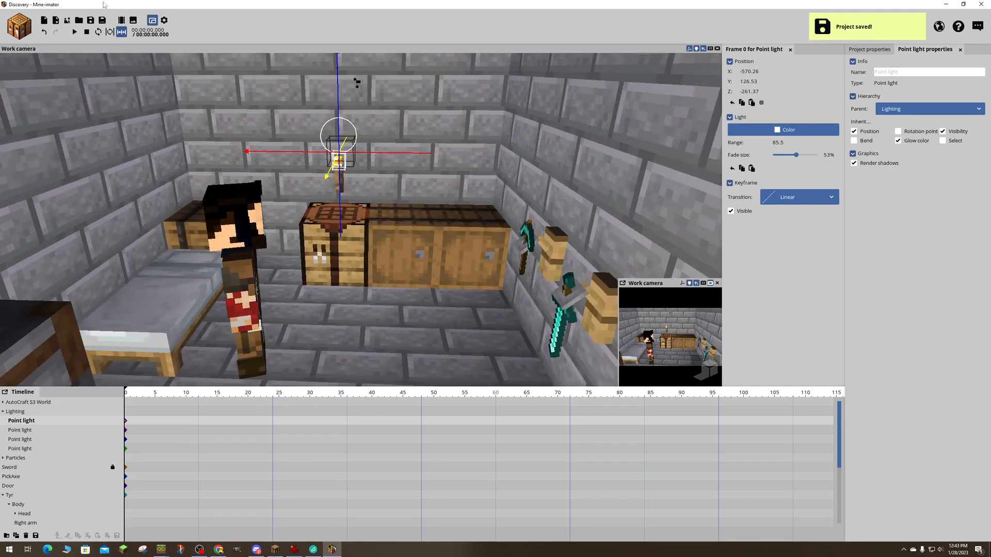
- Create a spot light and place it high in the room near the mounted tools, at about X -549.95, Y 142.51, Z -300.98
left_click(25, 30)
left_click(112, 90)
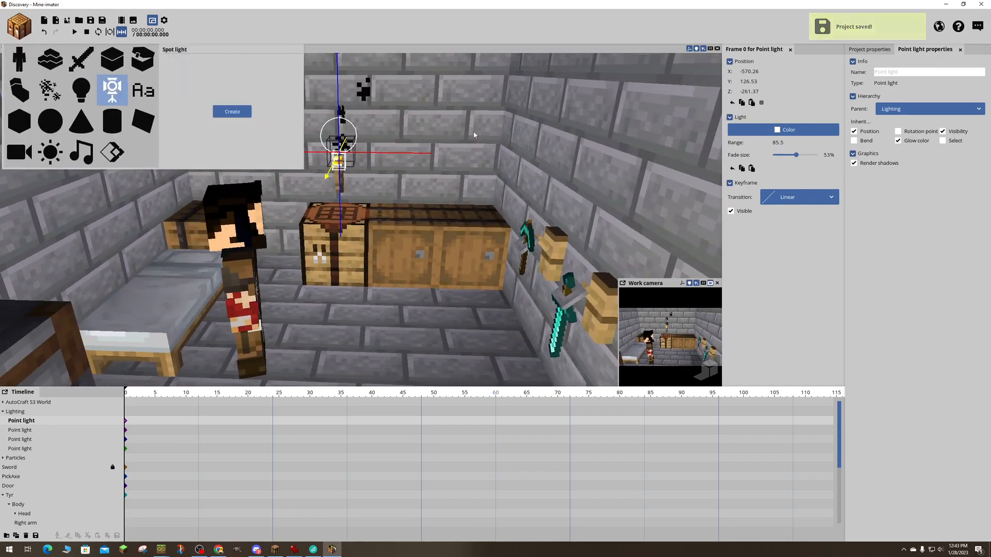
left_click(232, 112)
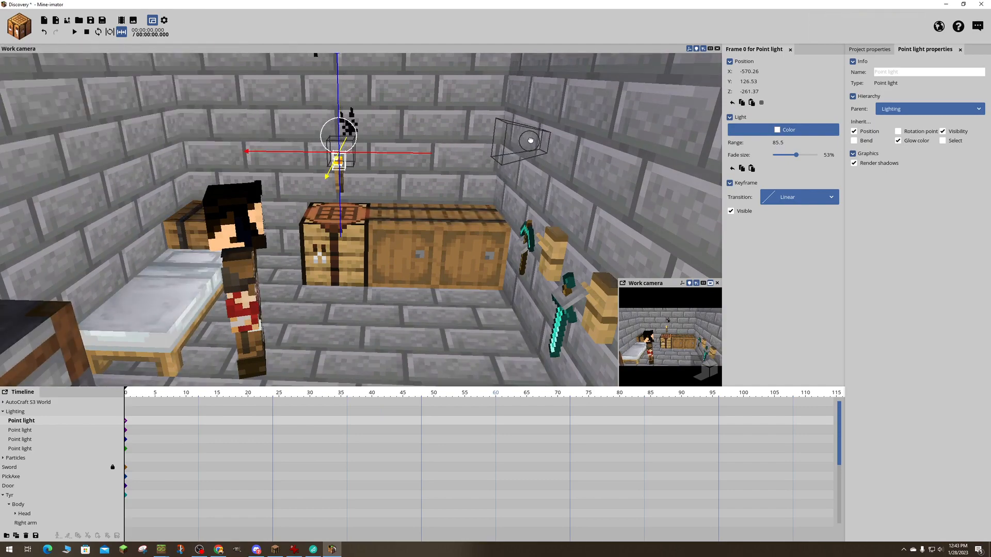
left_click_drag(550, 120, 538, 91)
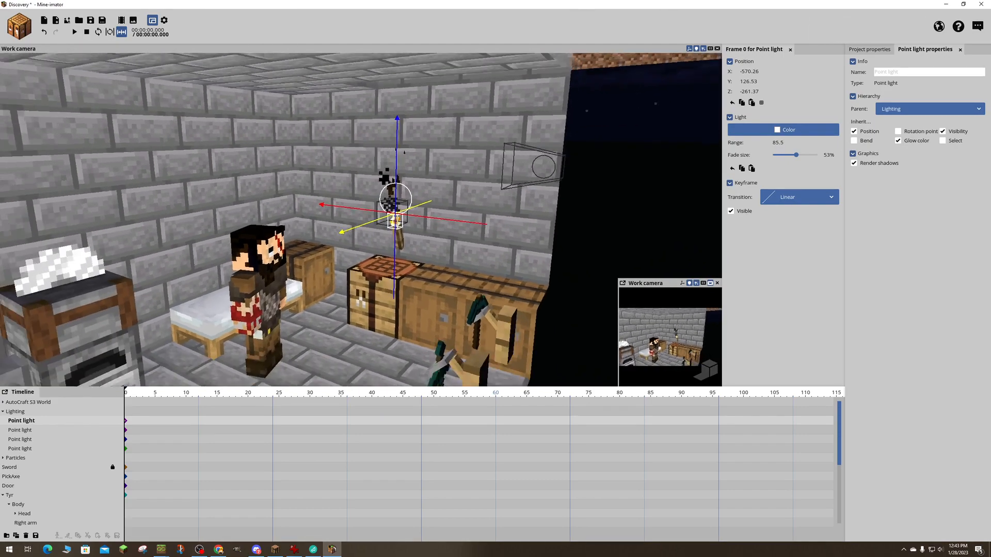
right_click_drag(528, 120, 530, 126)
key("s")
left_click(506, 165)
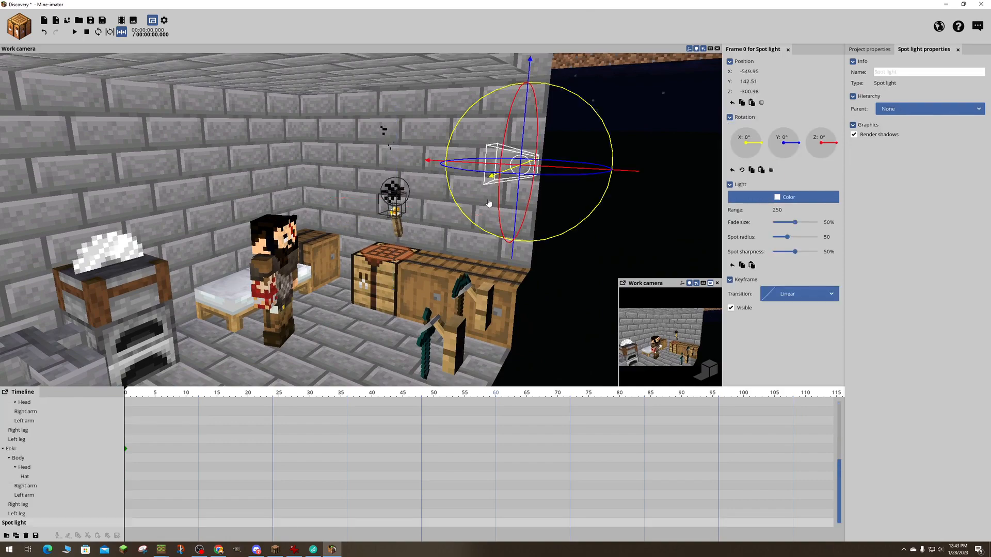
- Rotate the spot light to about X 25.55°, Y 27.36° and move it to about X -559.21, Y 165.01
left_click_drag(448, 176, 452, 191)
left_click_drag(524, 159, 527, 133)
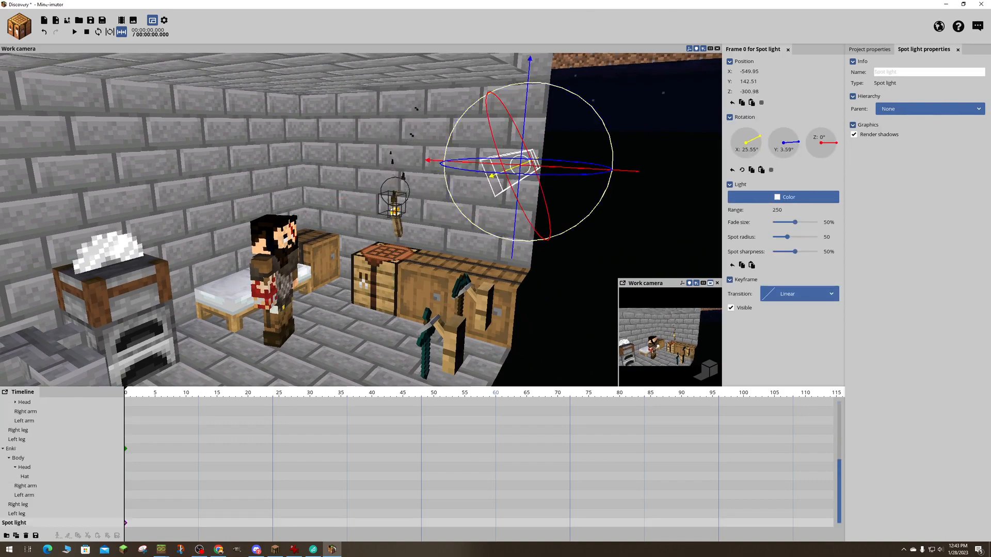
key("d")
right_click_drag(527, 133, 474, 142)
key("s")
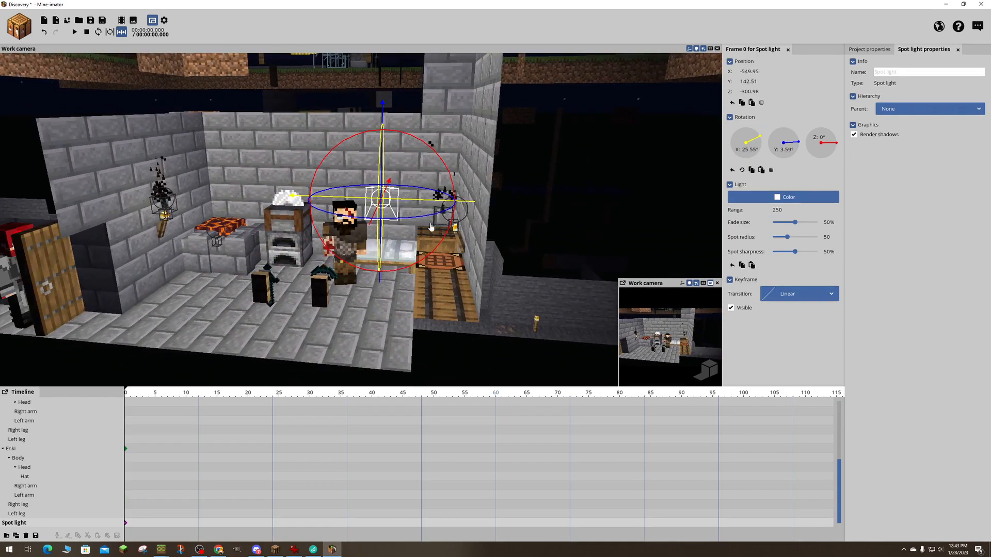
left_click_drag(341, 198, 424, 221)
key("w")
mouse_move(423, 221)
right_mouse_down()
mouse_move(516, 222)
mouse_move(412, 222)
right_mouse_up()
key("s")
left_click_drag(451, 201, 458, 88)
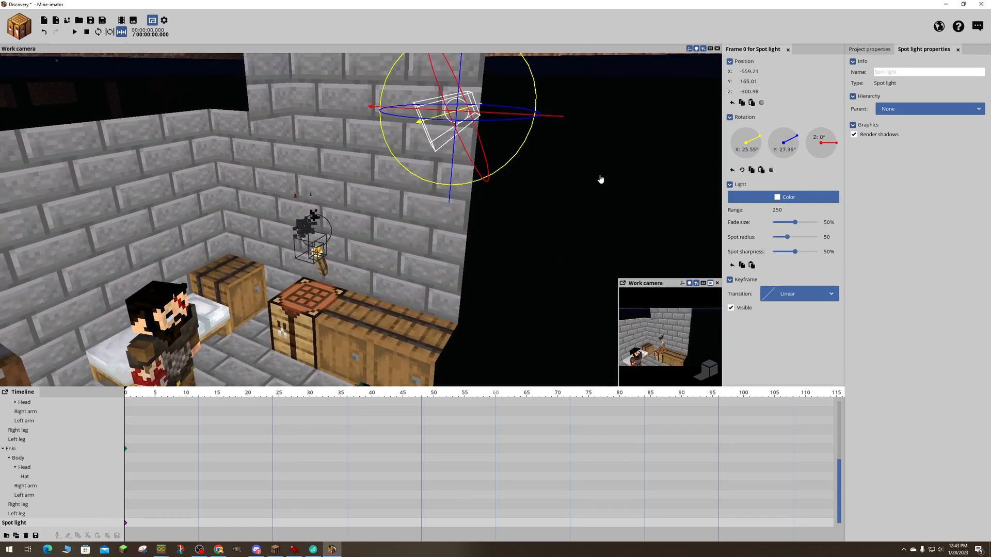
- Set the spot light's spot radius to 18, spot sharpness to 7%, fade size to 11% and range to about 121.13
right_click_drag(591, 181, 592, 112)
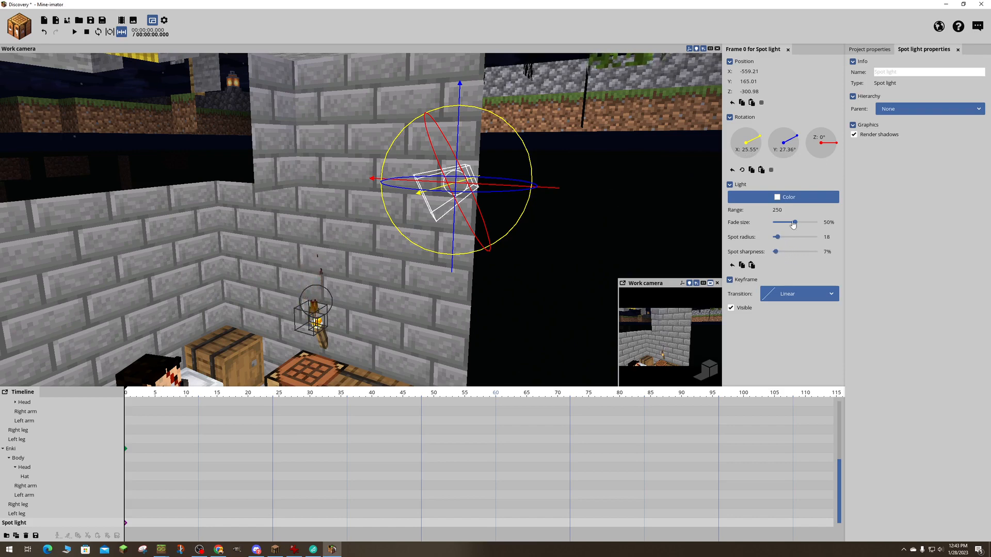
left_click_drag(776, 210, 735, 211)
key("s")
right_click_drag(559, 161, 468, 162)
key("w")
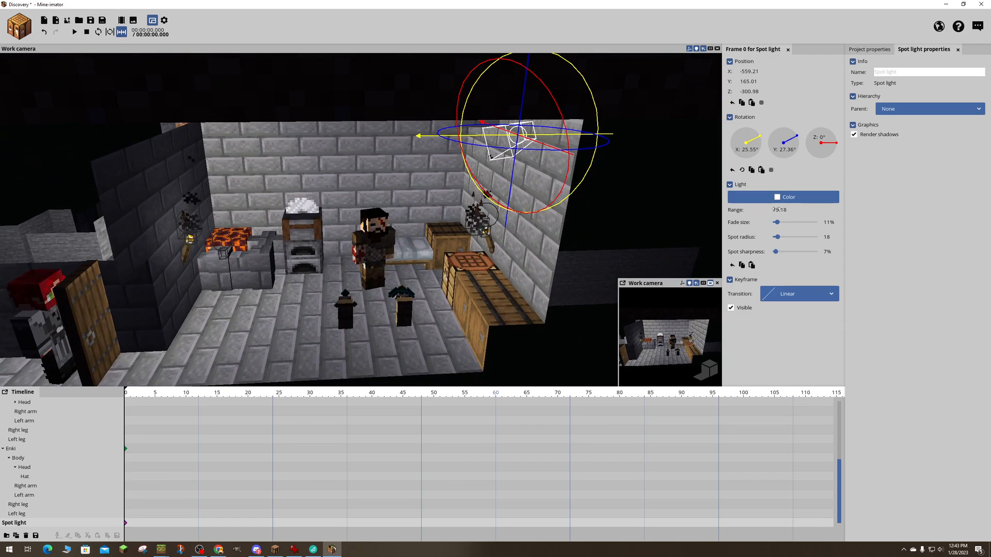
left_click_drag(775, 209, 786, 209)
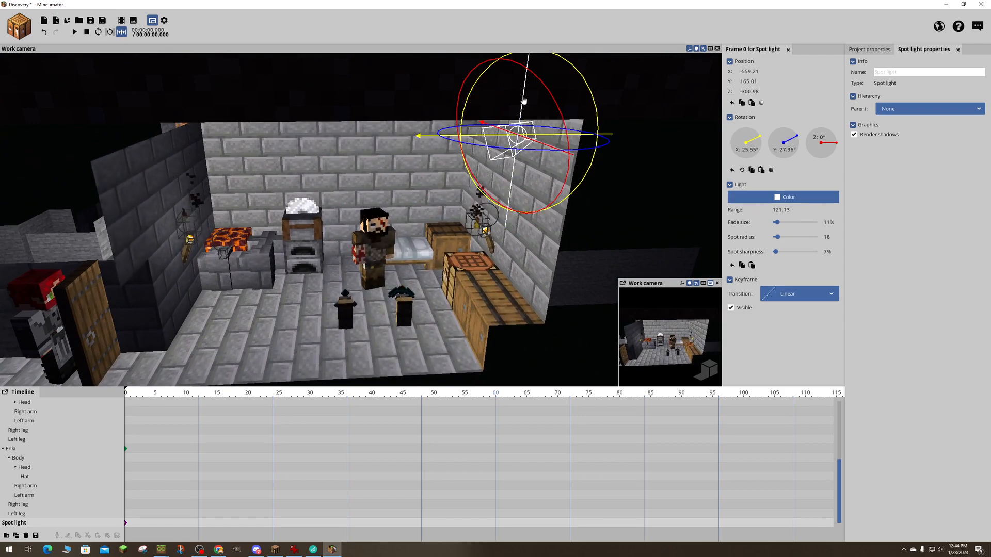
- Lower the spot light to about Y 153.78 and set its tilt to about X 17°
left_click_drag(524, 100, 524, 144)
left_click_drag(606, 150, 586, 127)
left_click_drag(477, 110, 475, 107)
right_click_drag(475, 107, 444, 104)
right_click_drag(556, 123, 552, 126)
- Save the project and move the spot light into the Lighting folder
key("ctrl+s")
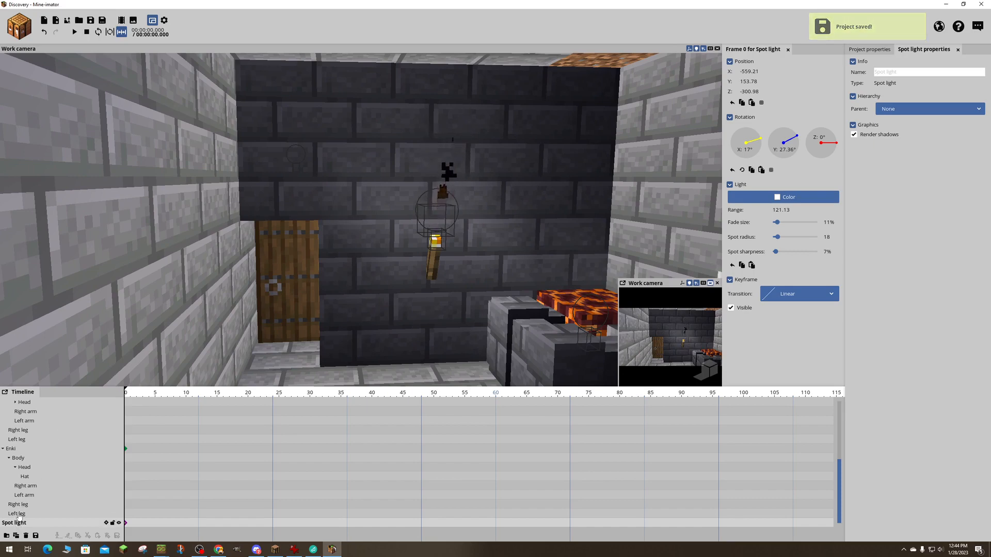
left_click(6, 450)
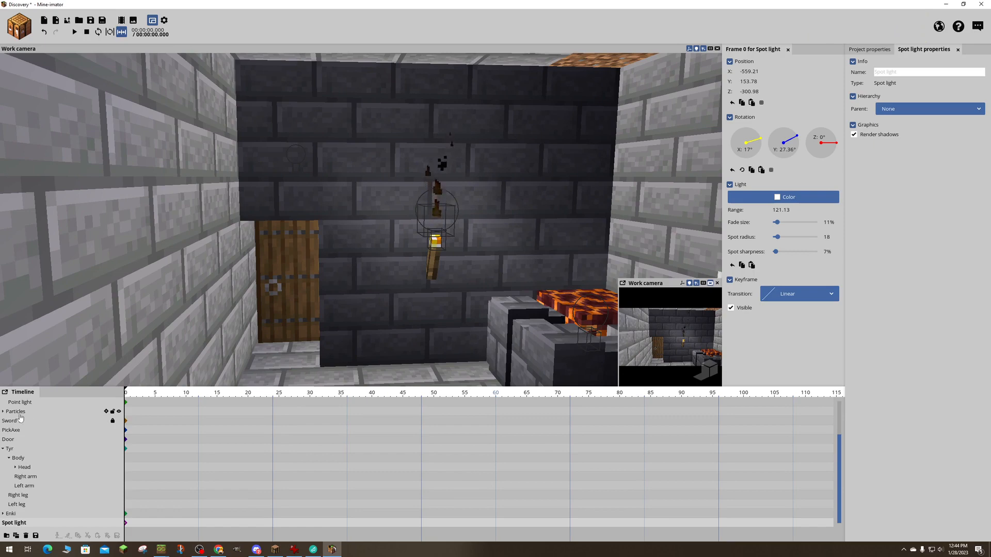
left_click_drag(16, 525, 28, 421)
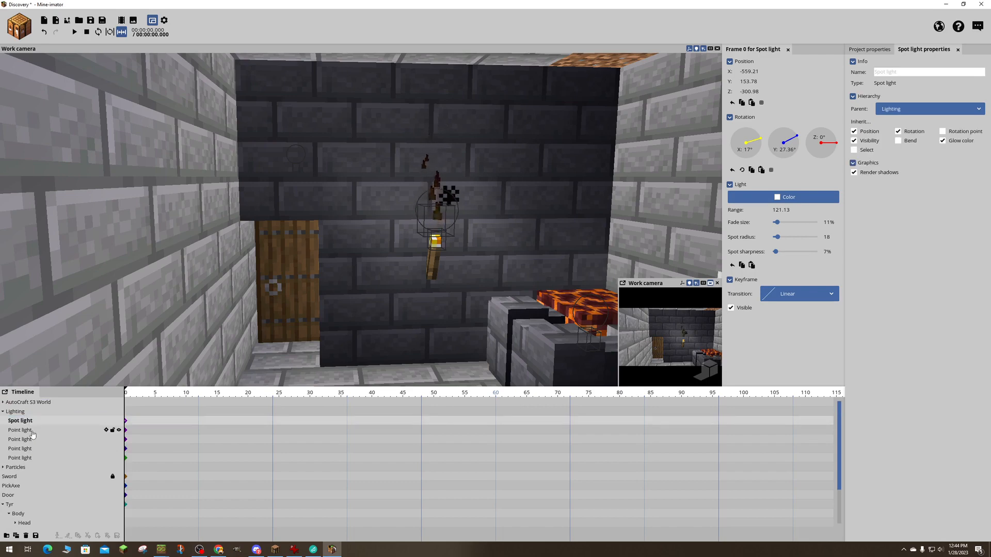
- Set the range of the point light at the dark wall's torch beside the magma to about 502.04
left_click(26, 430)
left_click(24, 440)
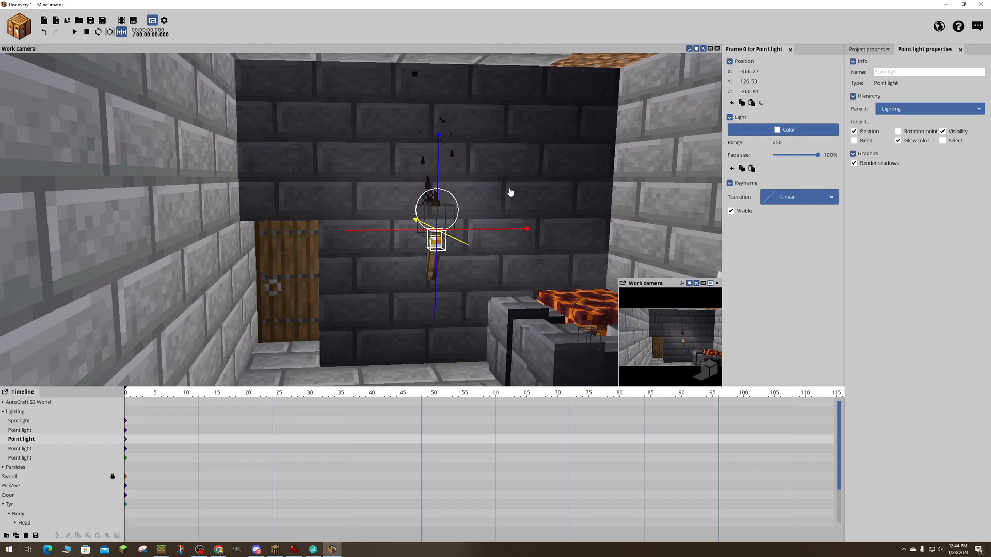
left_click_drag(455, 184, 565, 168)
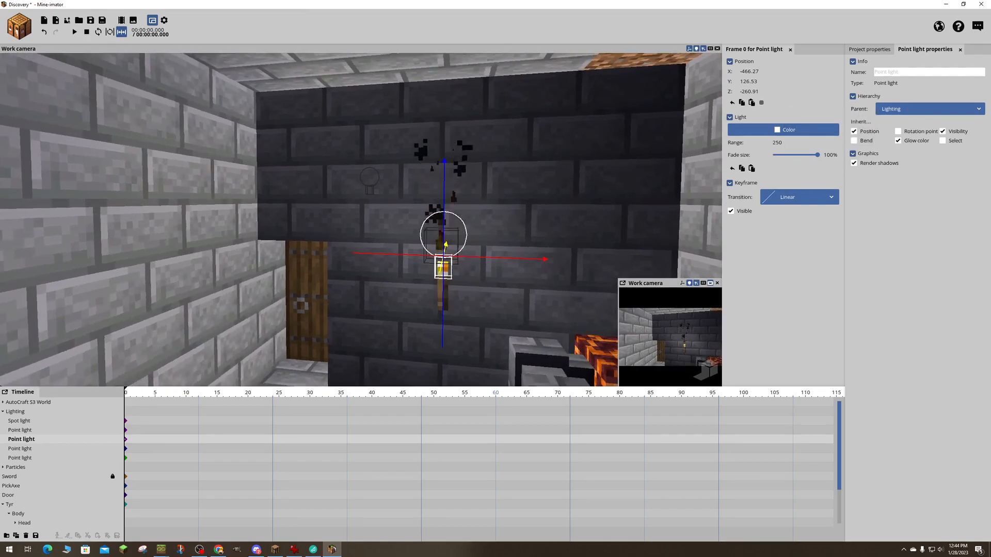
mouse_move(361, 219)
right_mouse_down()
mouse_move(412, 219)
mouse_move(370, 216)
right_mouse_up()
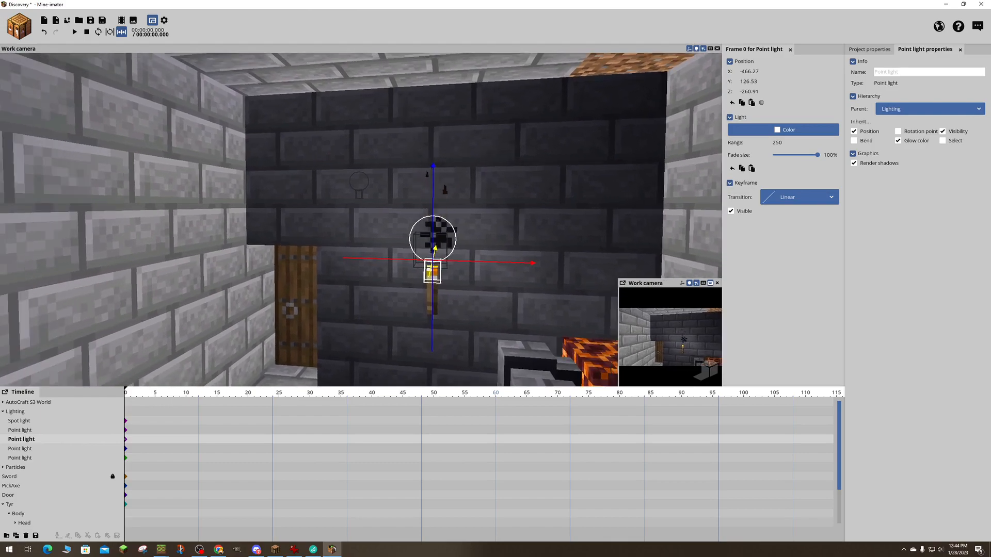
right_click_drag(527, 212, 400, 217)
key("a")
key("a")
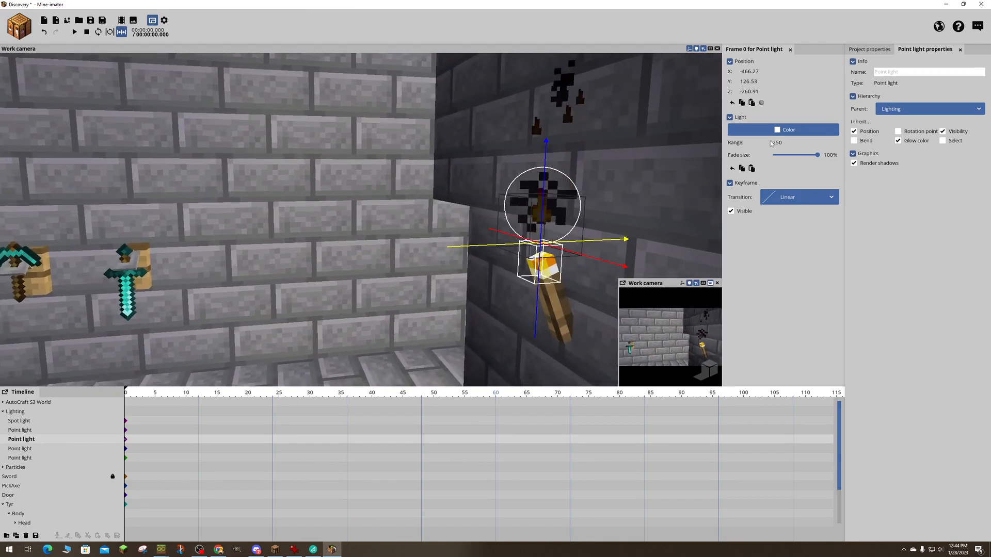
left_click_drag(778, 144, 828, 143)
key("a")
key("s")
right_click_drag(362, 219, 322, 219)
key("w")
key("d")
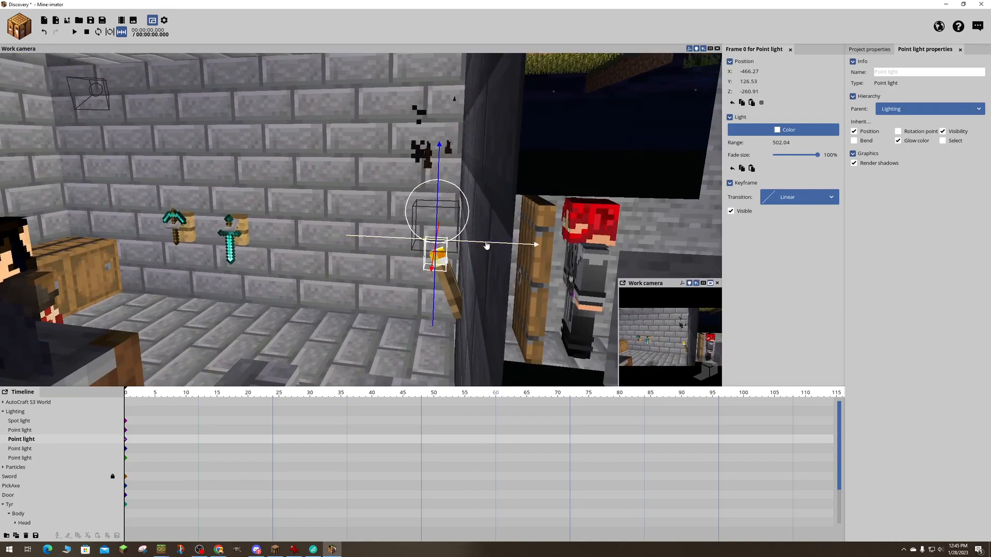
- Reset the range of the point light at the dark wall's torch to 250 and move it out to about X -473.97
left_click_drag(470, 245, 429, 239)
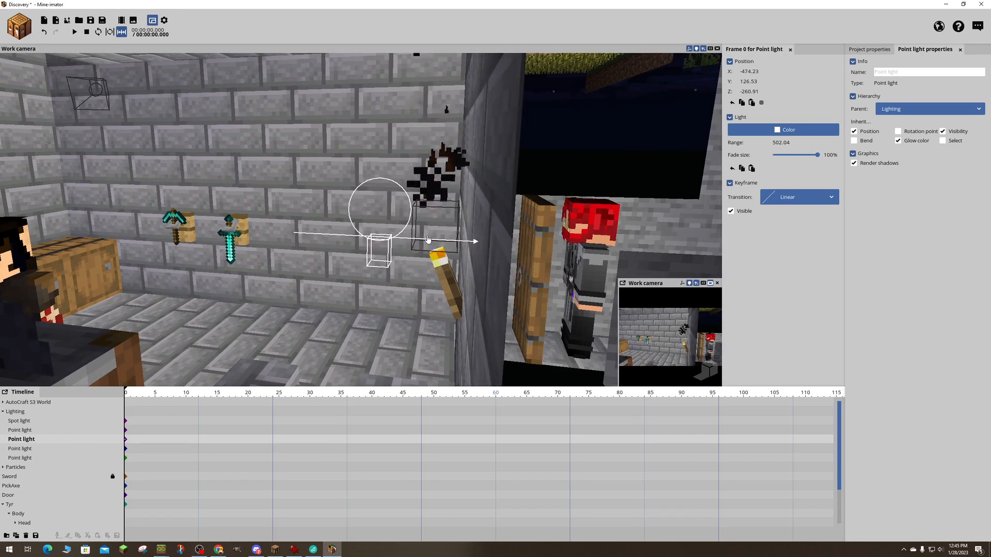
right_click(777, 143)
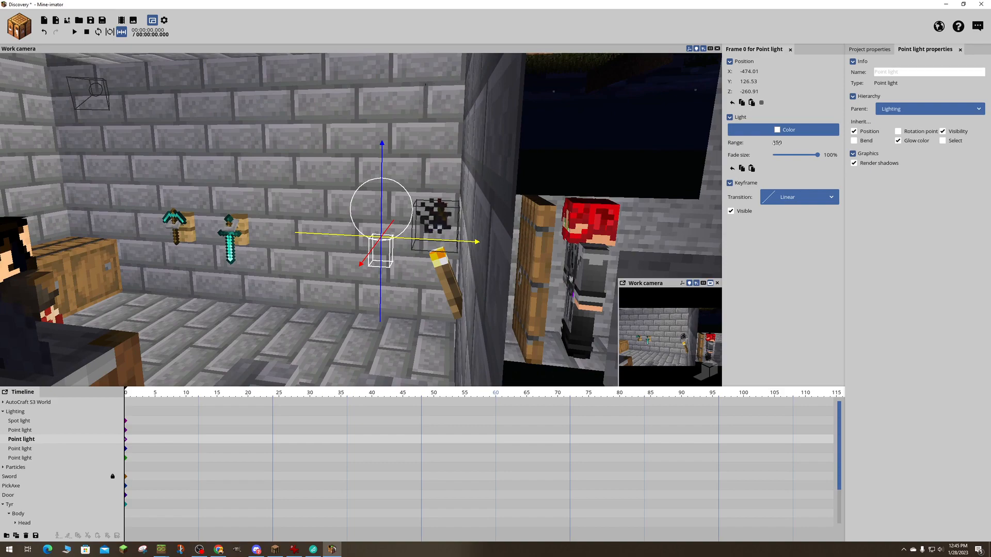
key("a")
right_click_drag(465, 207, 434, 206)
key("d")
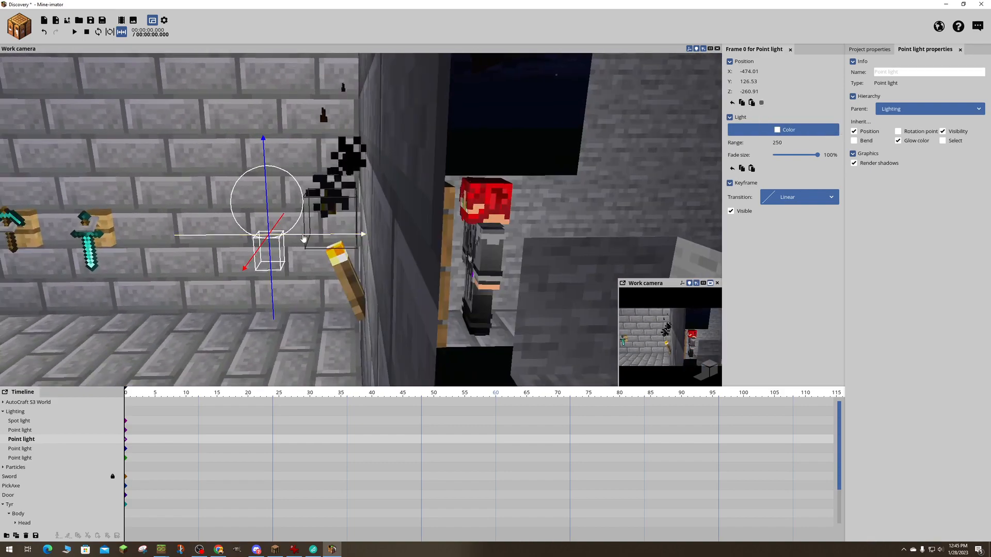
left_click_drag(304, 238, 330, 239)
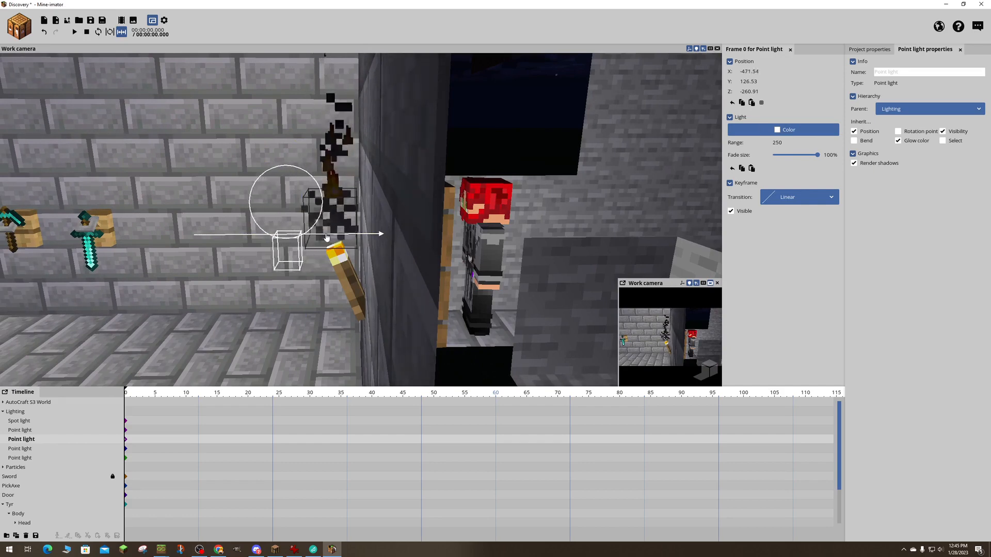
left_click_drag(355, 239, 311, 238)
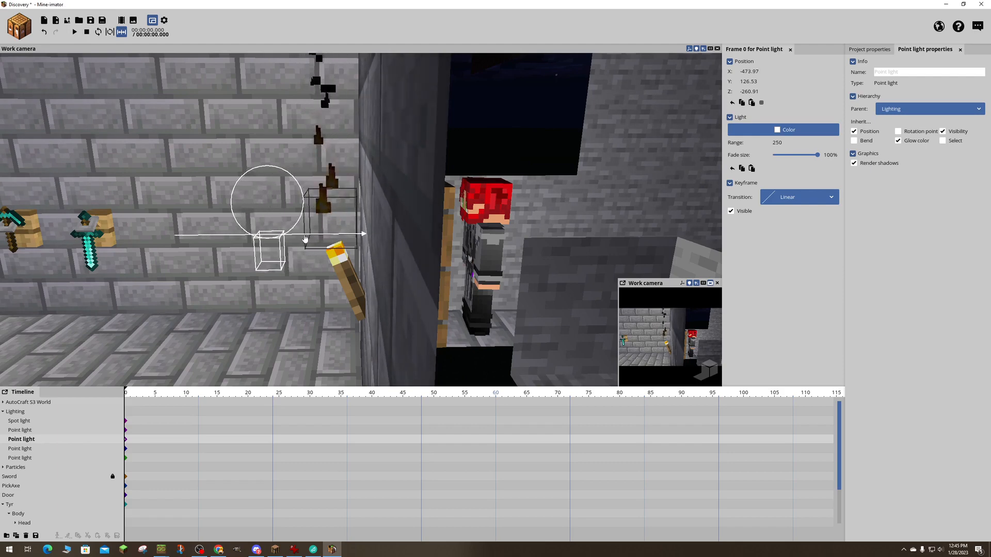
- Lower the dark wall's point light to about Y 121.3 and settle it at about X -473.44
left_click_drag(361, 249, 370, 248)
left_click_drag(325, 198, 326, 231)
left_click_drag(341, 265, 277, 277)
right_click_drag(283, 233, 284, 234)
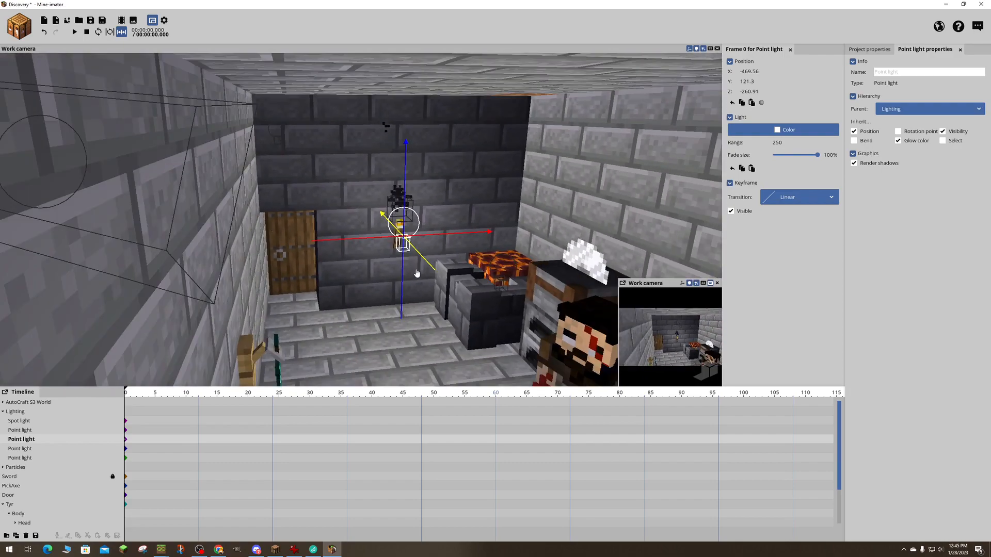
left_click_drag(428, 268, 432, 273)
right_click_drag(344, 229, 344, 228)
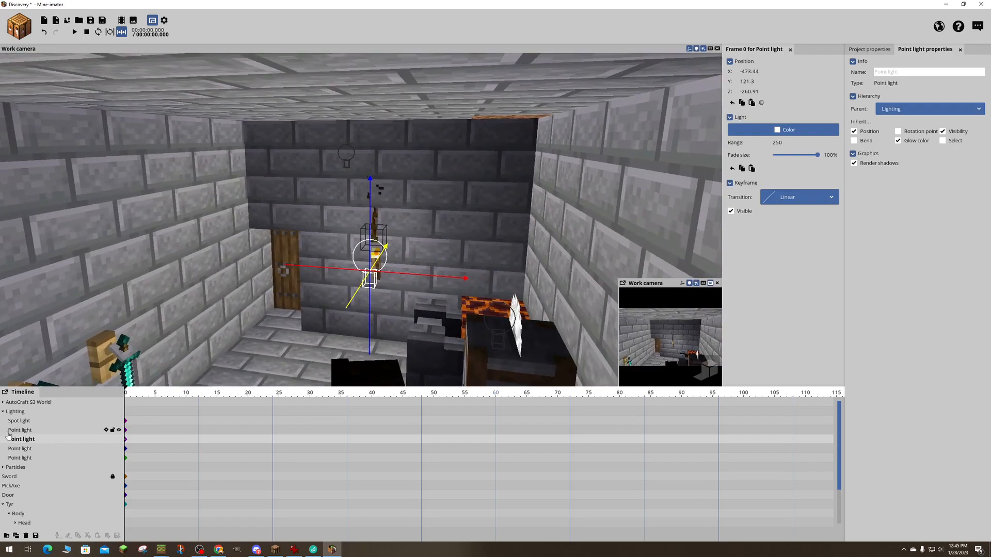
- Rename the dark wall's point light as "Light by Door"
left_click(894, 72)
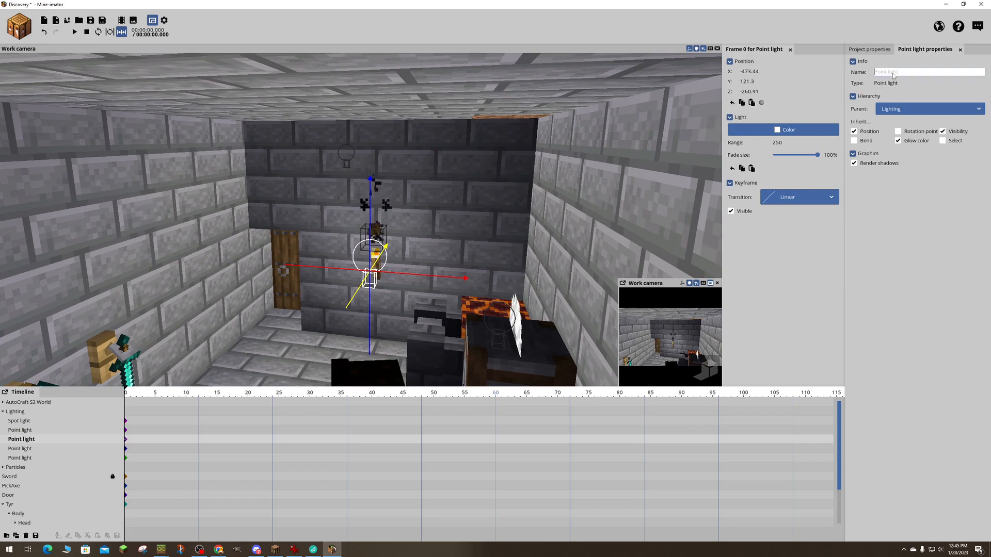
type("Light by Door")
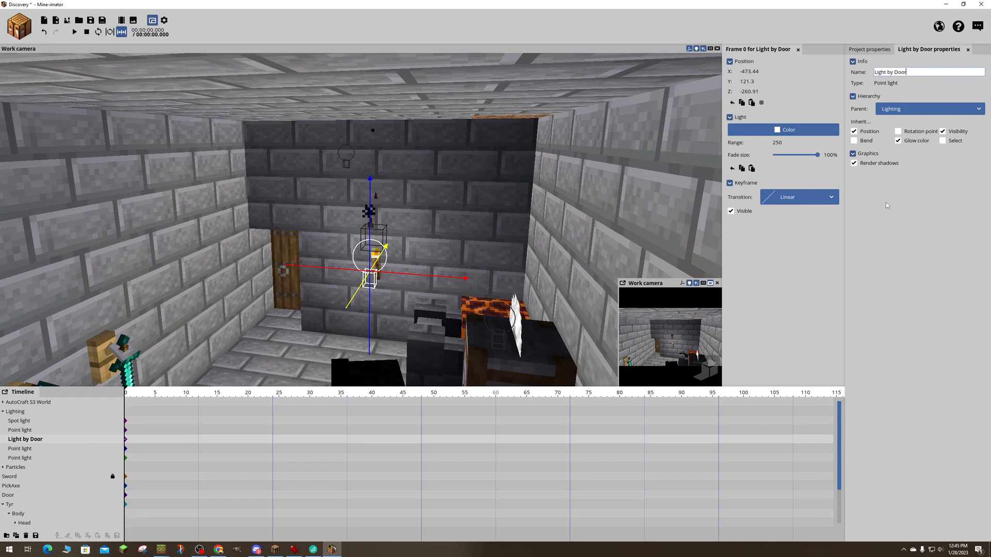
left_click(933, 224)
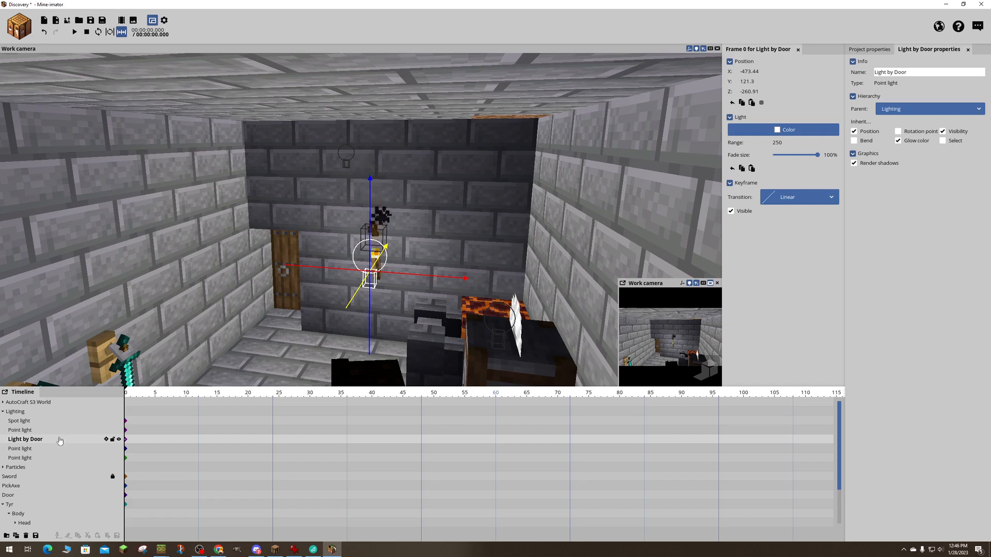
- Toggle the visibility of Light by Door off and on to compare the room's lighting
left_click(119, 440)
left_click(120, 440)
left_click(119, 439)
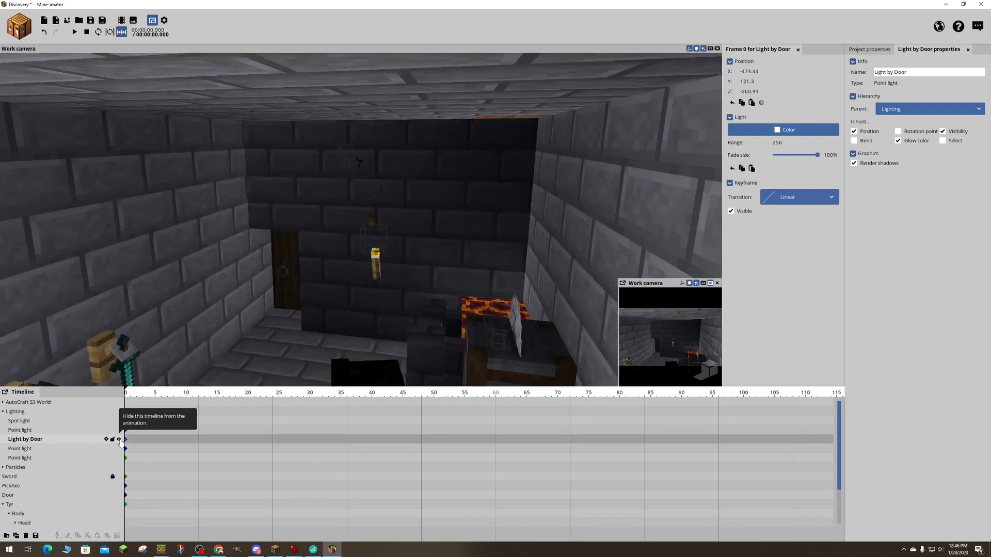
left_click(119, 439)
left_click(119, 440)
left_click(119, 440)
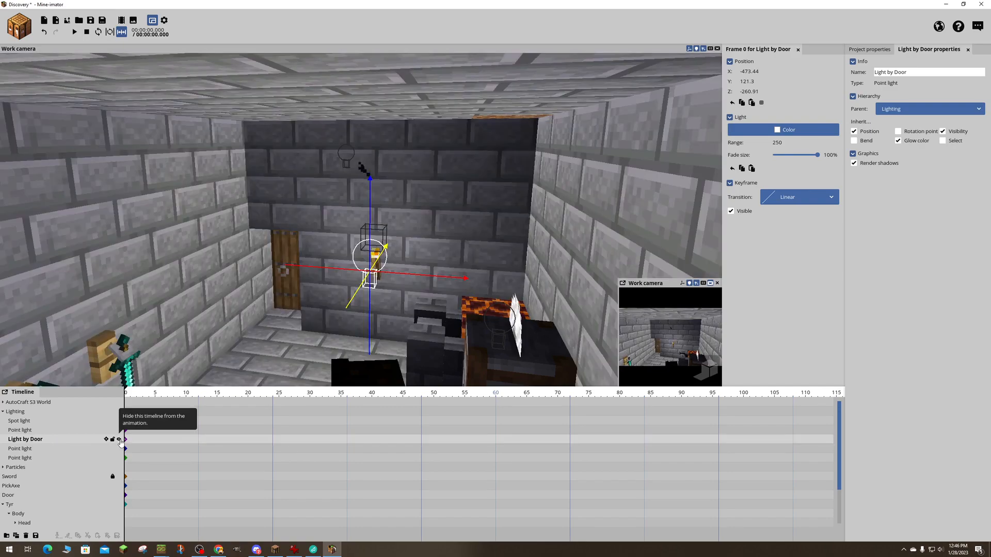
left_click(119, 439)
left_click(119, 440)
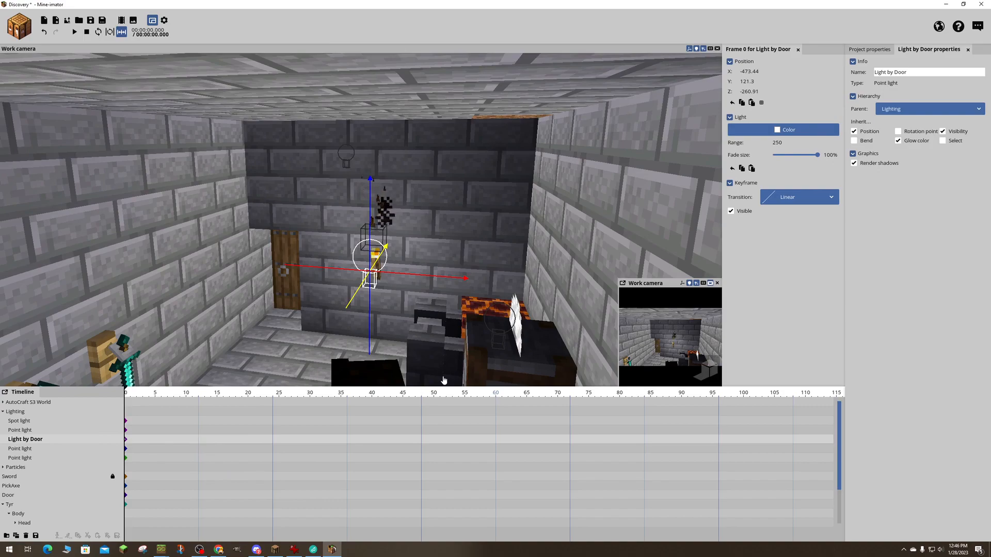
- Examine the point light settings and lighting at the torch above the crafting table
right_click_drag(481, 357, 619, 377)
right_click_drag(403, 276, 274, 353)
left_click(399, 253)
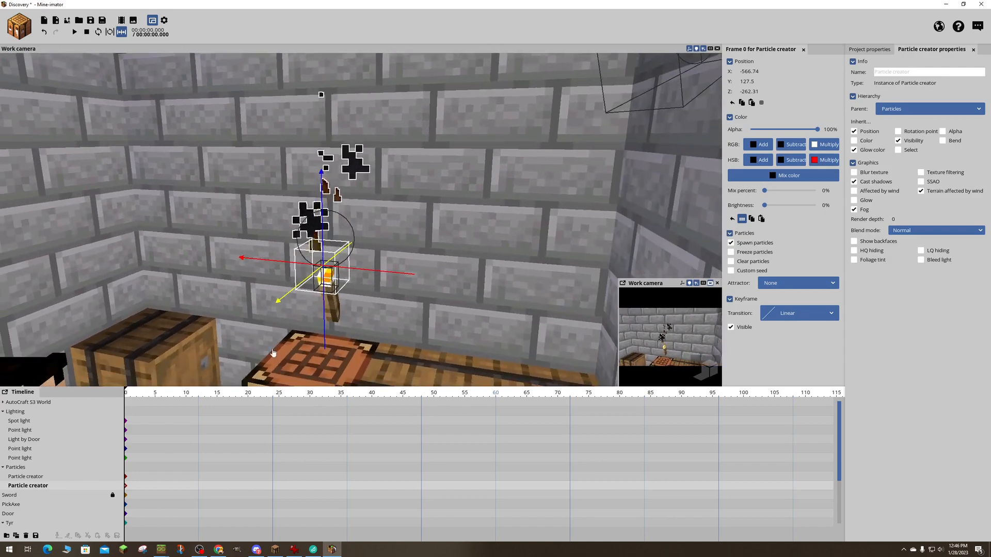
left_click(36, 457)
left_click(31, 449)
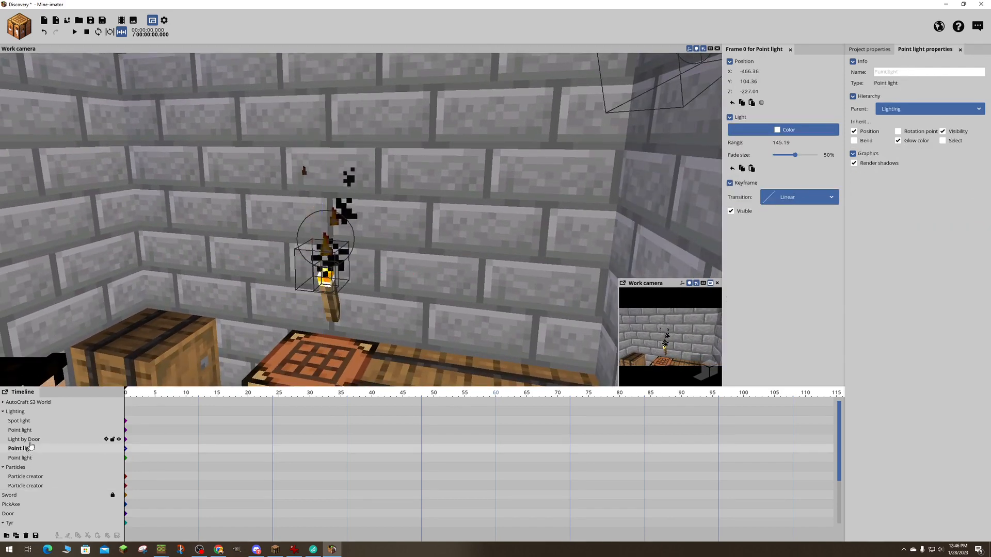
left_click(27, 440)
left_click(27, 430)
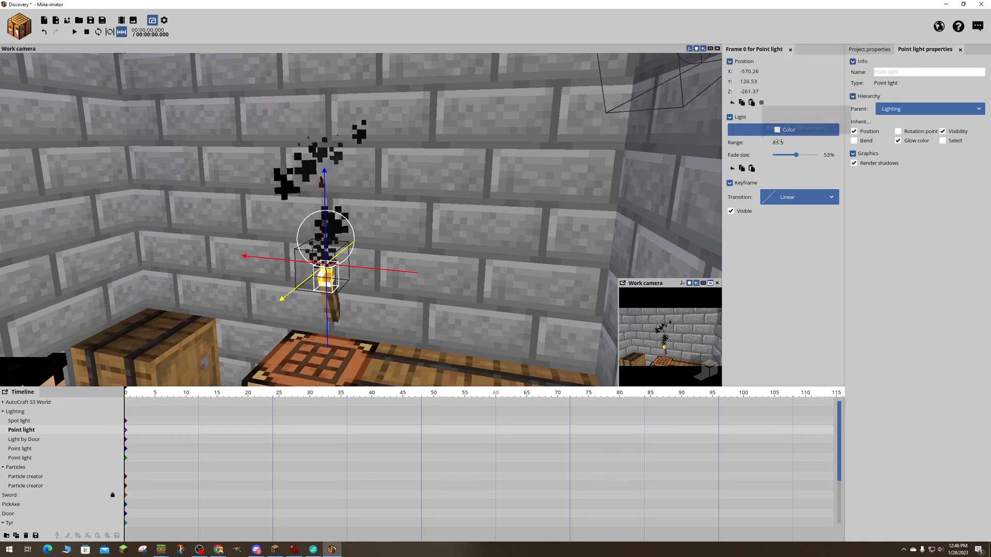
right_click_drag(461, 178, 395, 220)
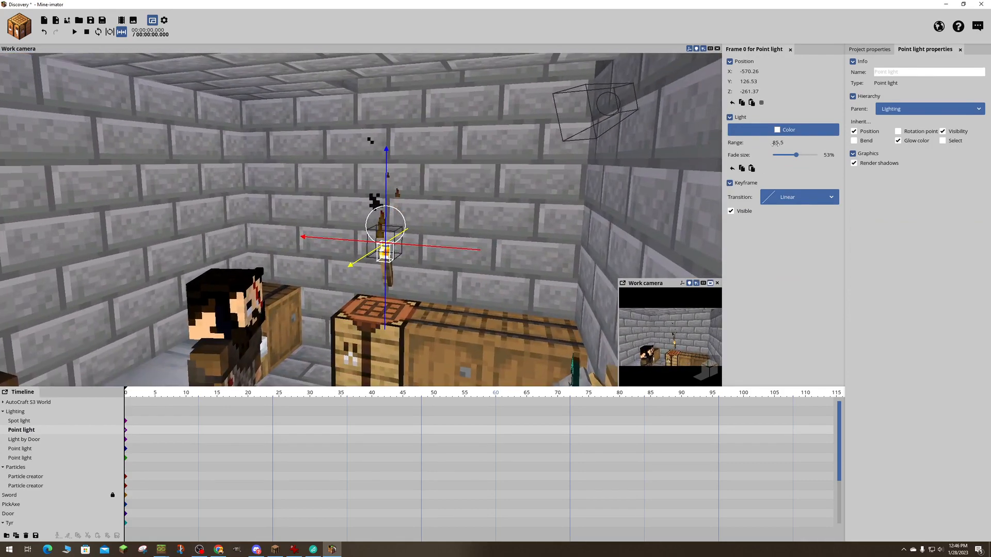
- Set the spot light's range to about 80.97 and save the project
left_click(610, 114)
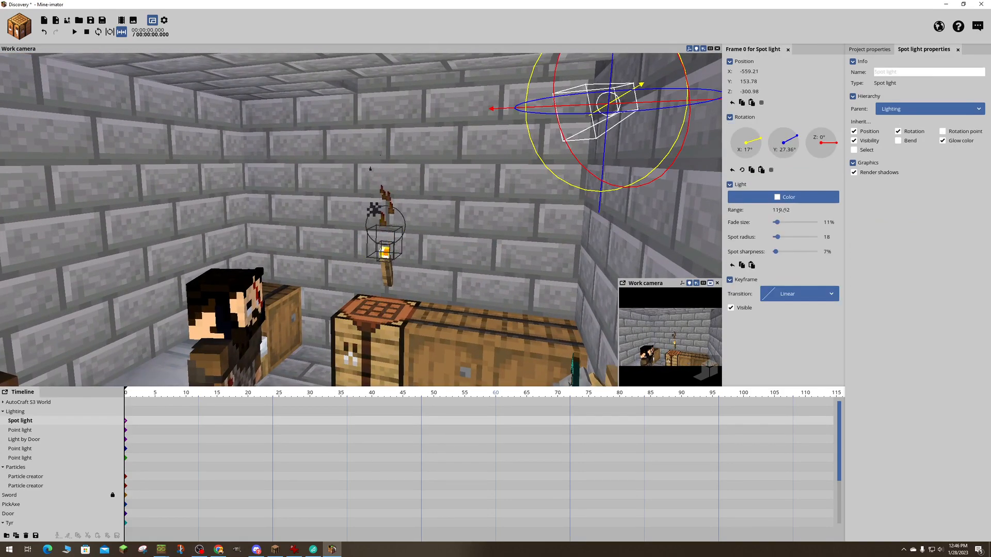
left_click_drag(780, 210, 768, 210)
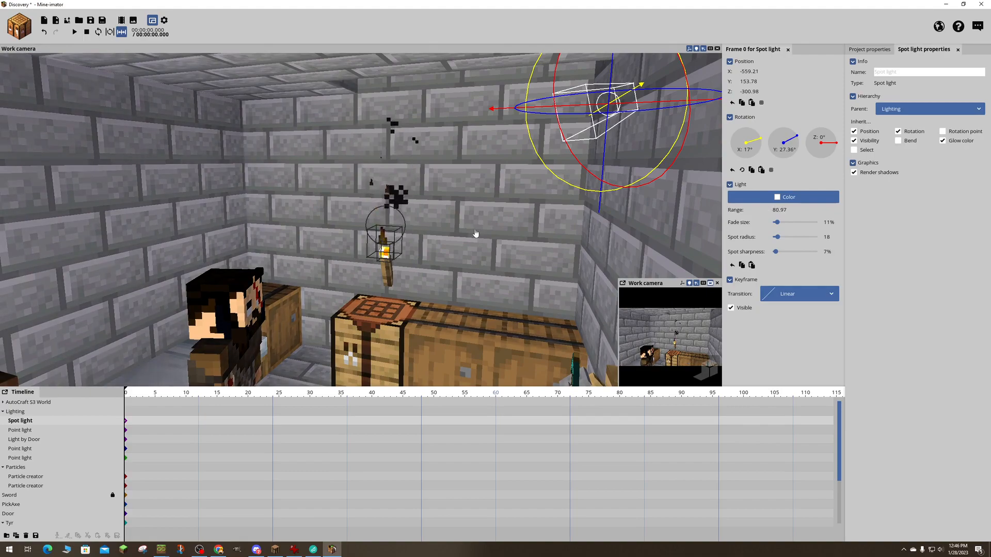
right_click_drag(404, 226, 489, 208)
key("ctrl+s")
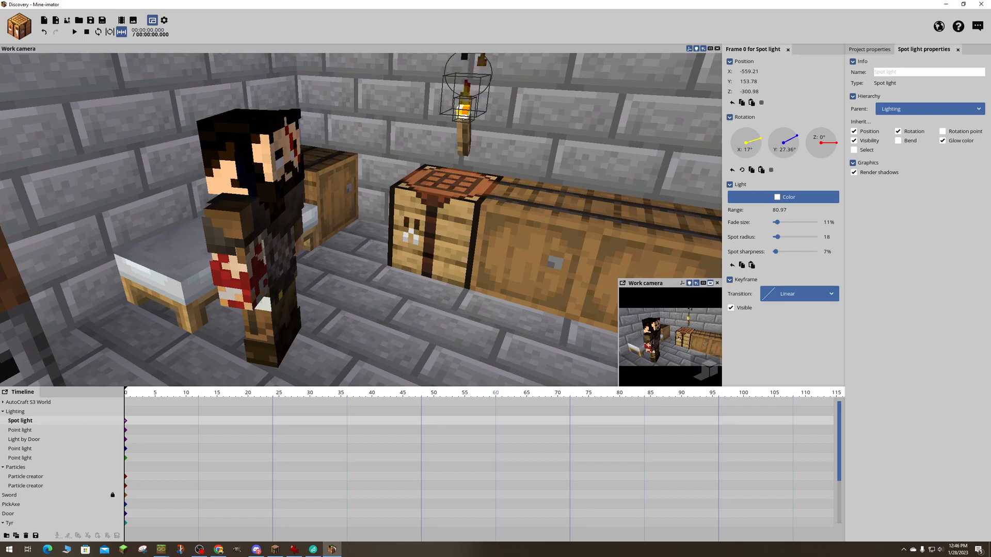
- Set the range of the point light at the torch outside the room to about 695.32 and lower it to about Y 130.73
mouse_move(489, 207)
right_mouse_down()
mouse_move(480, 199)
mouse_move(498, 165)
mouse_move(490, 209)
mouse_move(310, 208)
mouse_move(480, 206)
mouse_move(471, 203)
right_mouse_up()
key("w")
key("s")
key("s")
key("w")
key("w")
key("s")
key("d")
key("s")
key("a")
key("s")
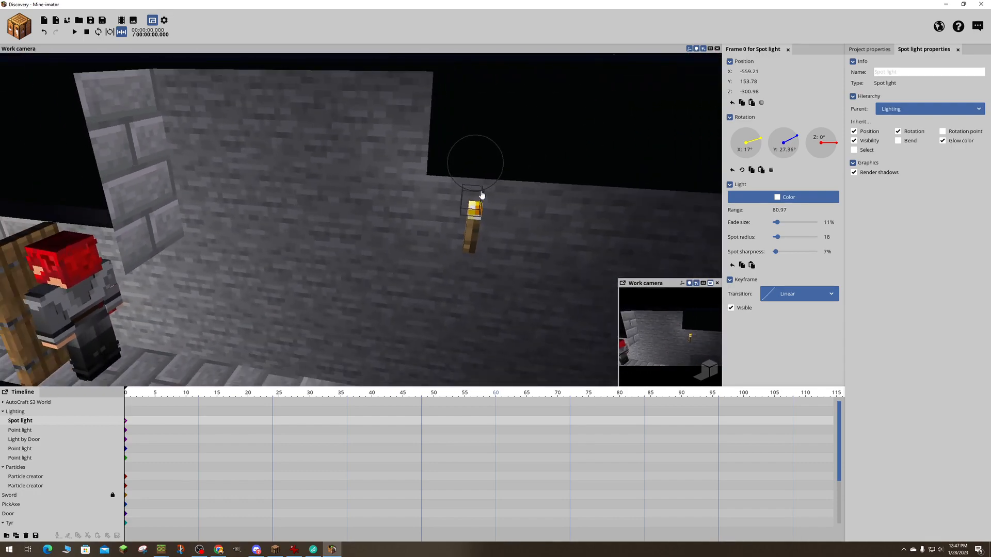
left_click(472, 222)
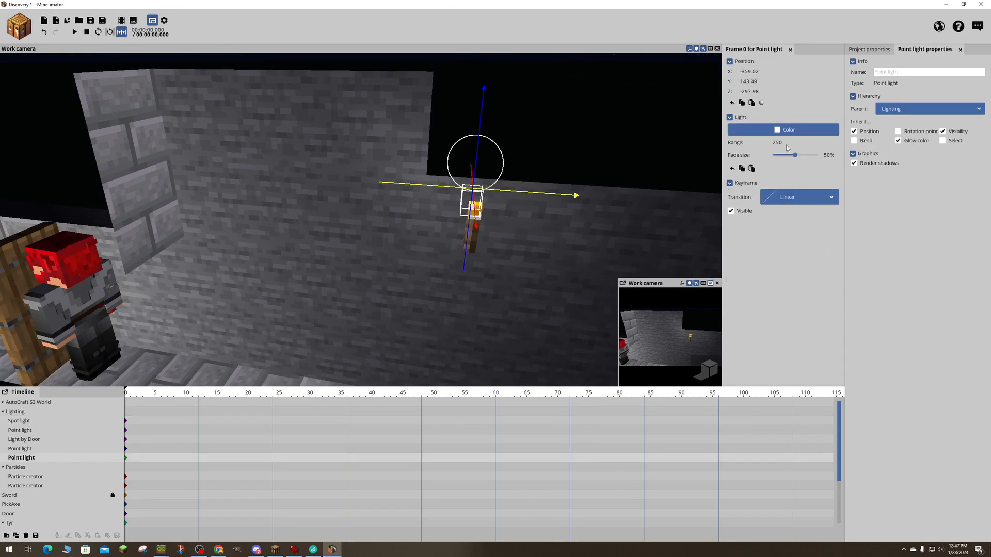
left_click_drag(787, 143, 812, 143)
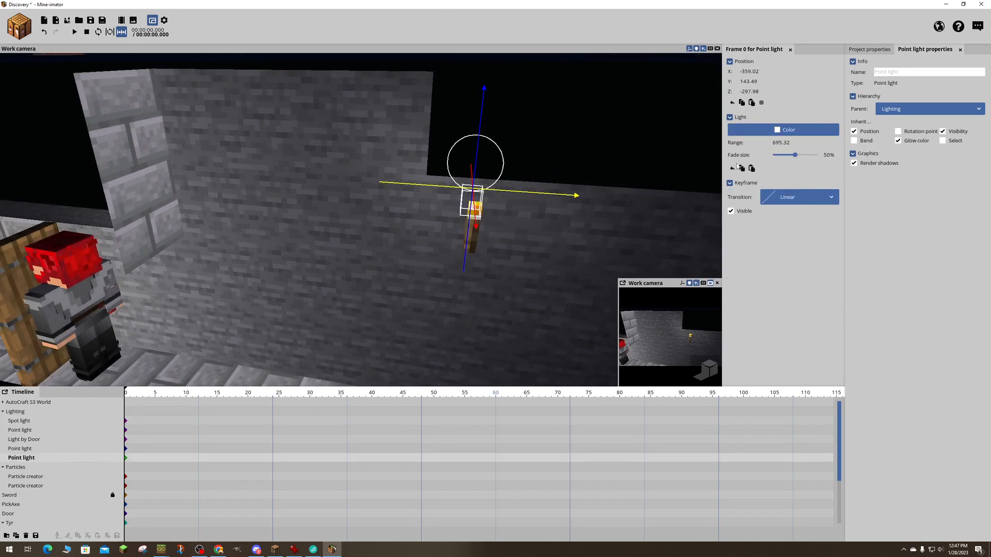
left_click_drag(487, 145, 478, 190)
- Find the point light at the magma block among the Lighting entries and raise it to about Y 109.8
mouse_move(558, 157)
right_mouse_down()
mouse_move(491, 165)
mouse_move(438, 191)
mouse_move(428, 171)
mouse_move(431, 127)
mouse_move(344, 163)
mouse_move(302, 159)
mouse_move(574, 159)
mouse_move(559, 156)
right_mouse_up()
key("w")
key("s")
key("w")
key("d")
key("w")
left_click(62, 402)
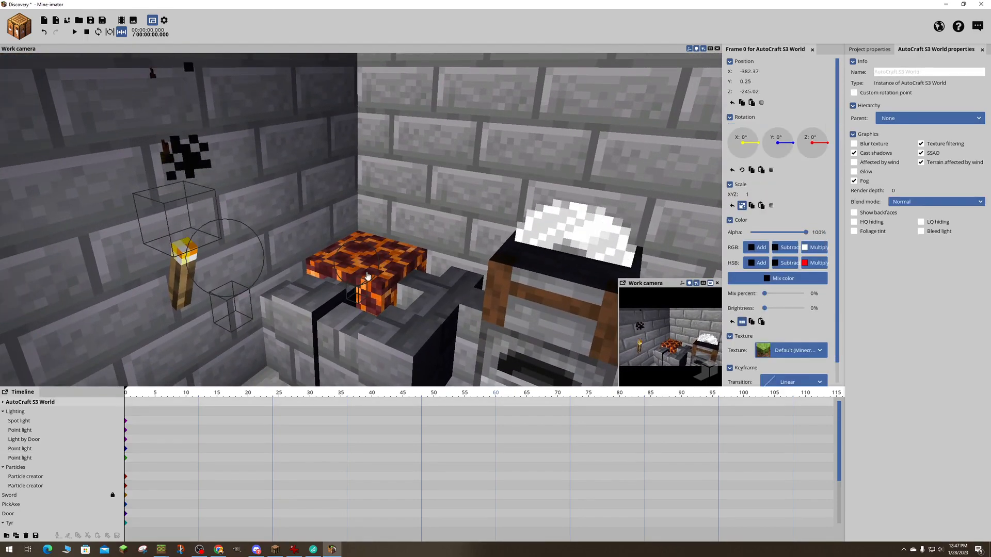
left_click(26, 458)
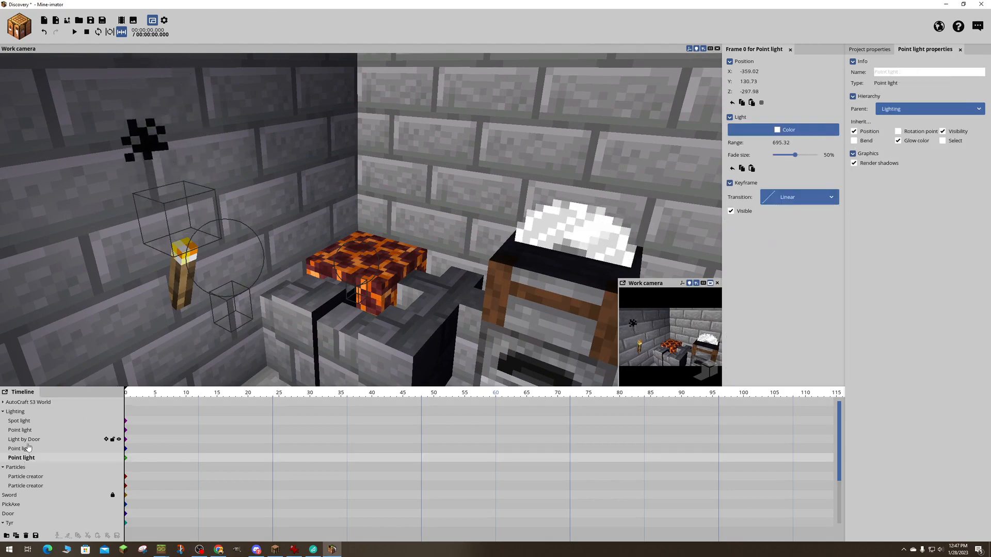
left_click(28, 440)
left_click(21, 430)
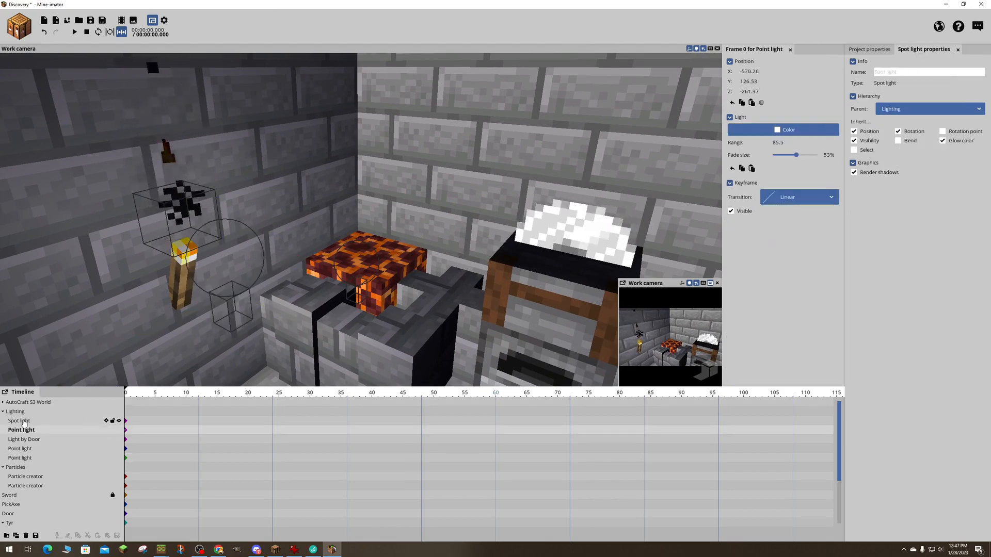
left_click(20, 420)
left_click(20, 458)
left_click(3, 467)
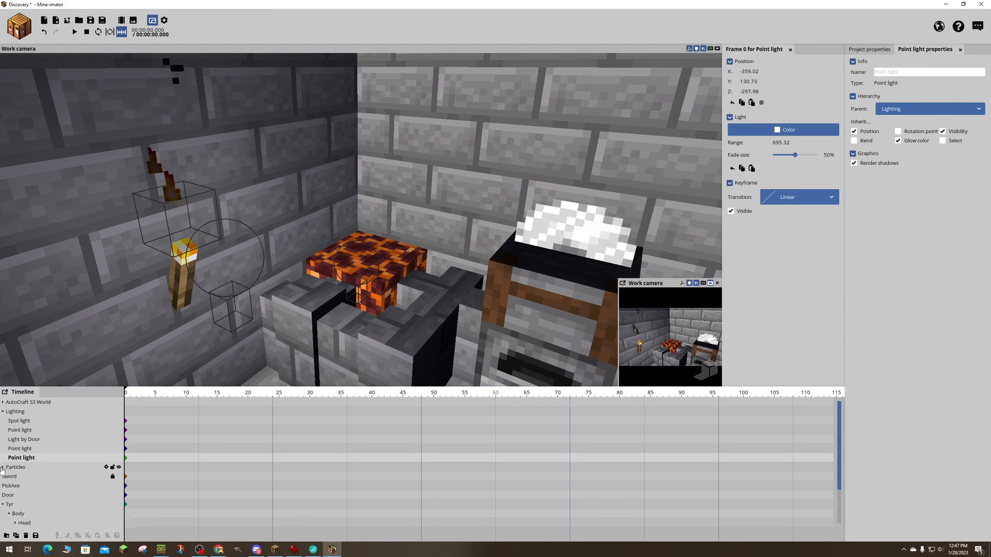
left_click(14, 422)
left_click(16, 430)
left_click(18, 440)
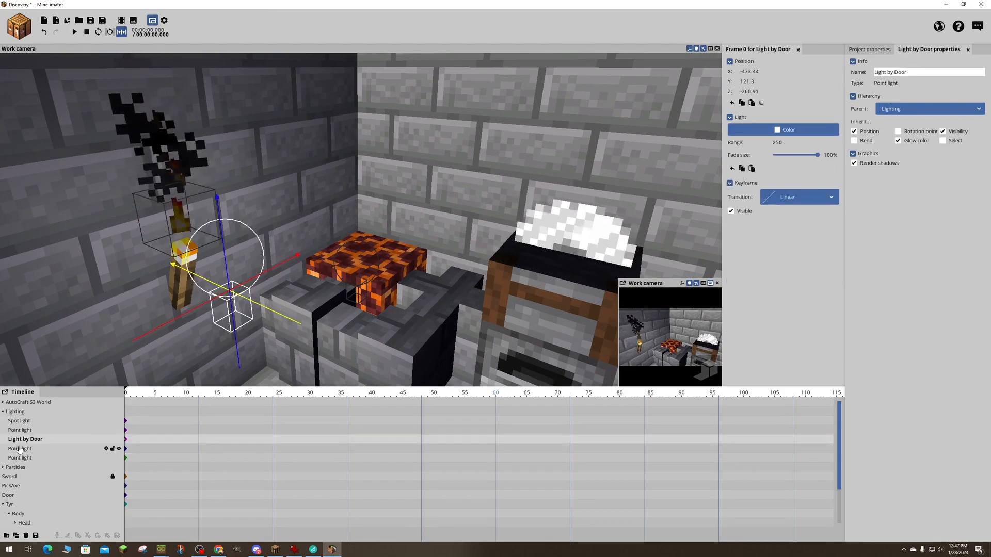
left_click(19, 448)
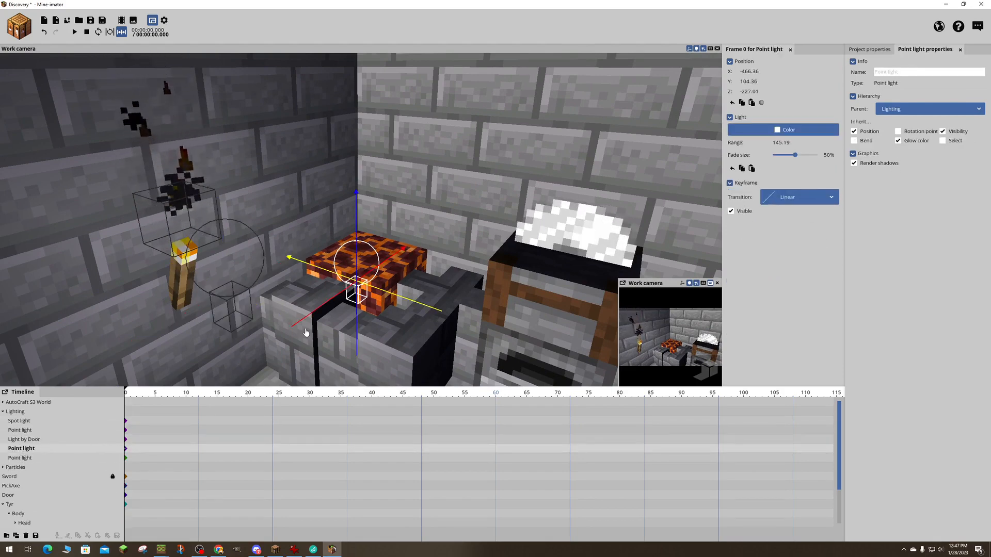
left_click_drag(360, 239, 360, 212)
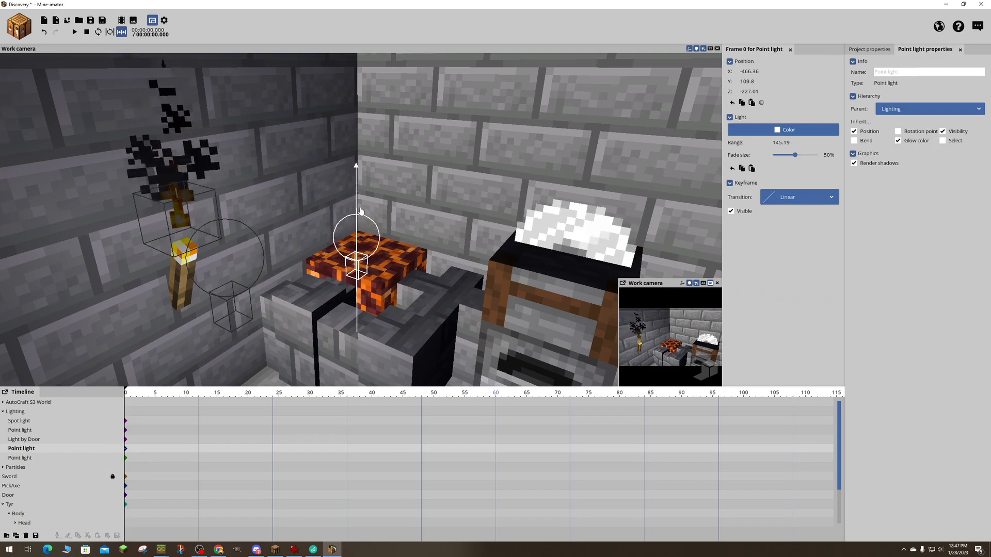
- Set the brightness of the particle creator at the dark wall's torch to 65%
key("s")
right_click_drag(501, 205, 381, 215)
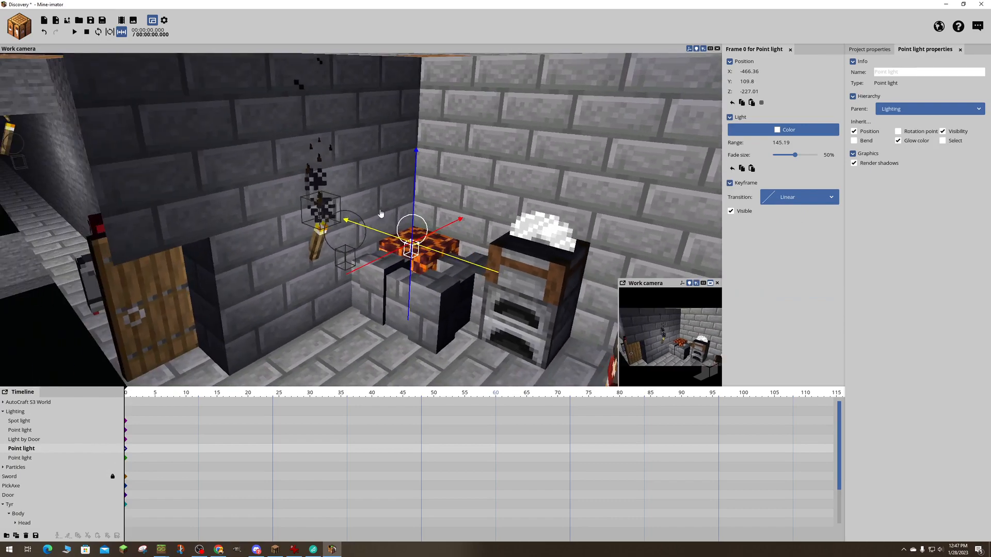
left_click(325, 211)
key("a")
right_click_drag(423, 155, 447, 144)
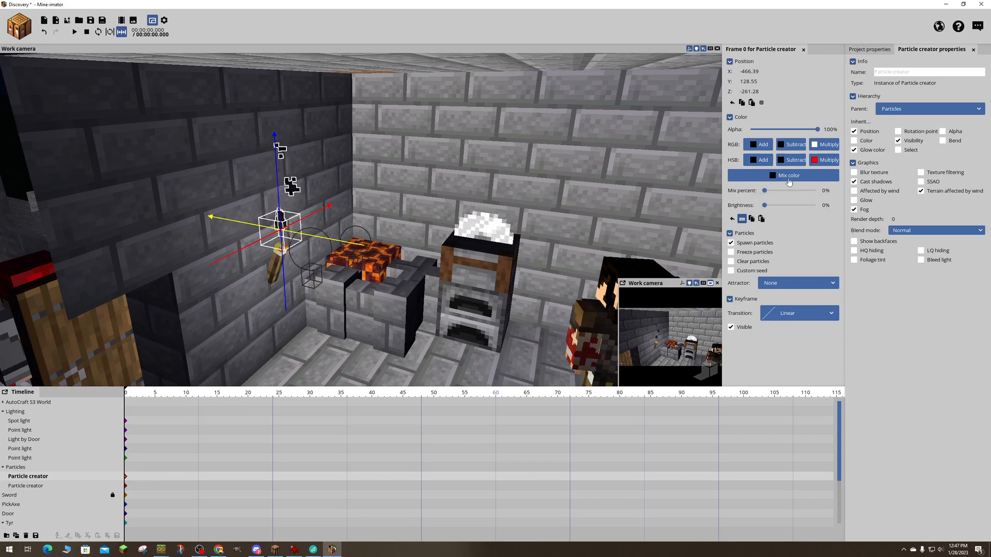
left_click_drag(765, 205, 797, 207)
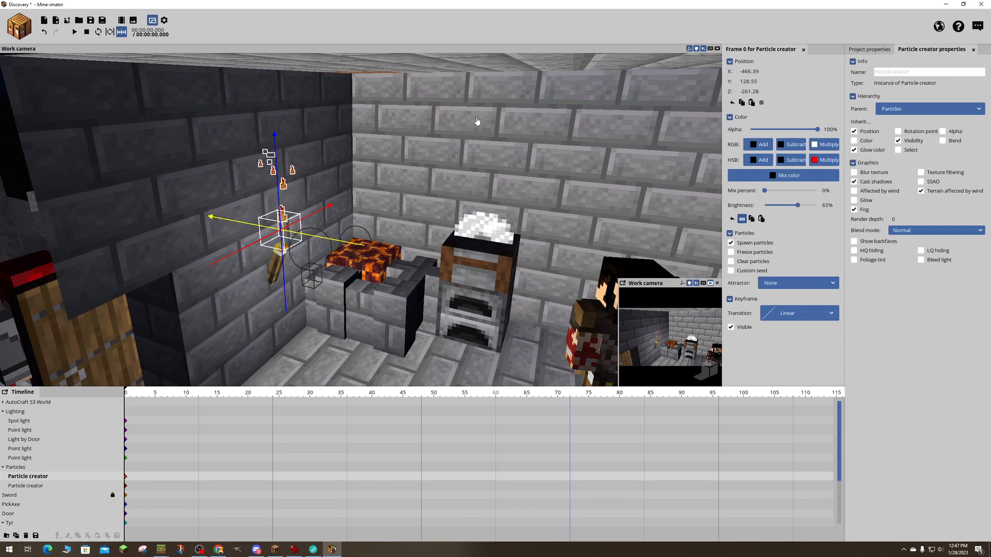
key("w")
right_click_drag(477, 122, 455, 101)
key("s")
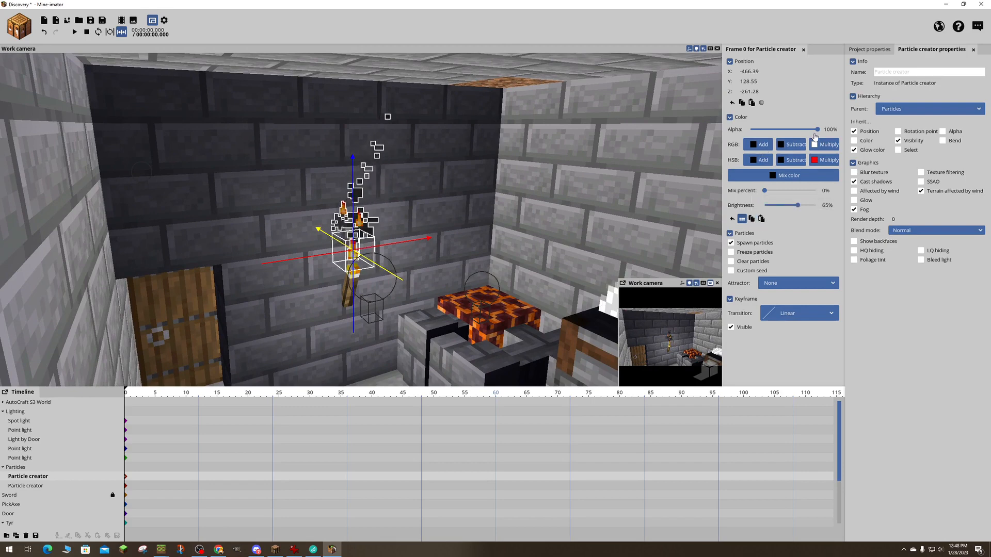
left_click(731, 326)
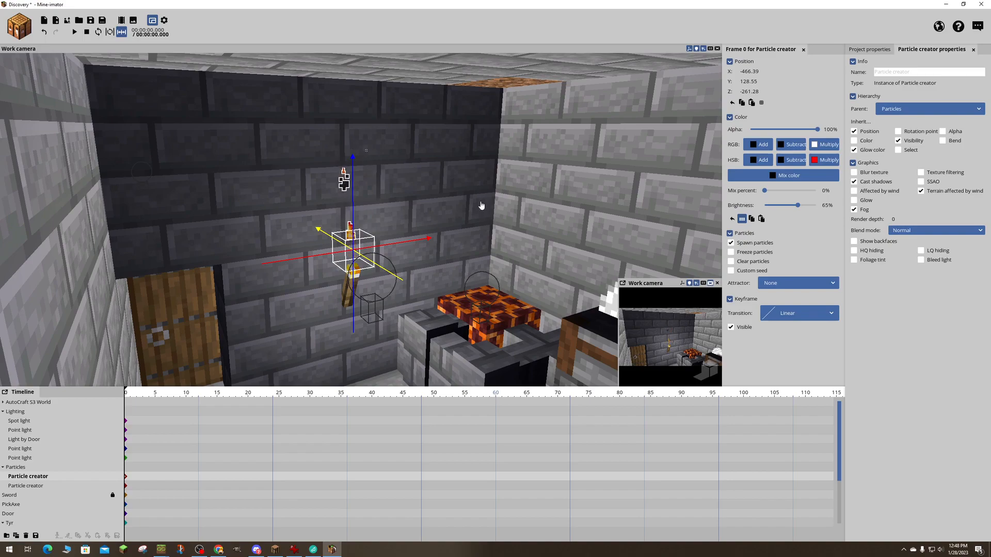
- Collapse the Particles and character entries in the timeline and duplicate the spot light above the tool wall
right_click_drag(496, 210, 562, 240)
key("w")
right_click_drag(361, 219, 387, 154)
key("d")
key("s")
key("a")
left_click(352, 132)
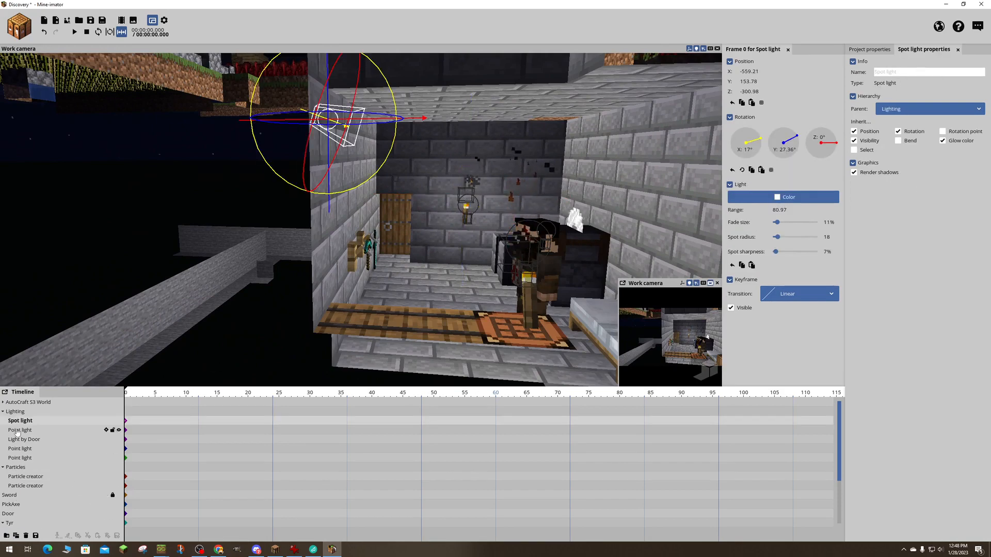
left_click(4, 468)
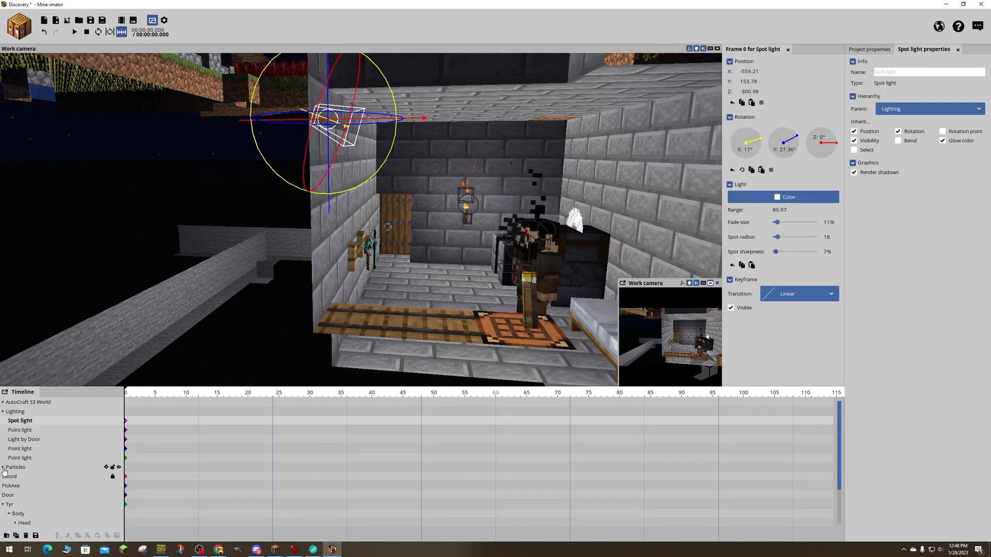
left_click(3, 505)
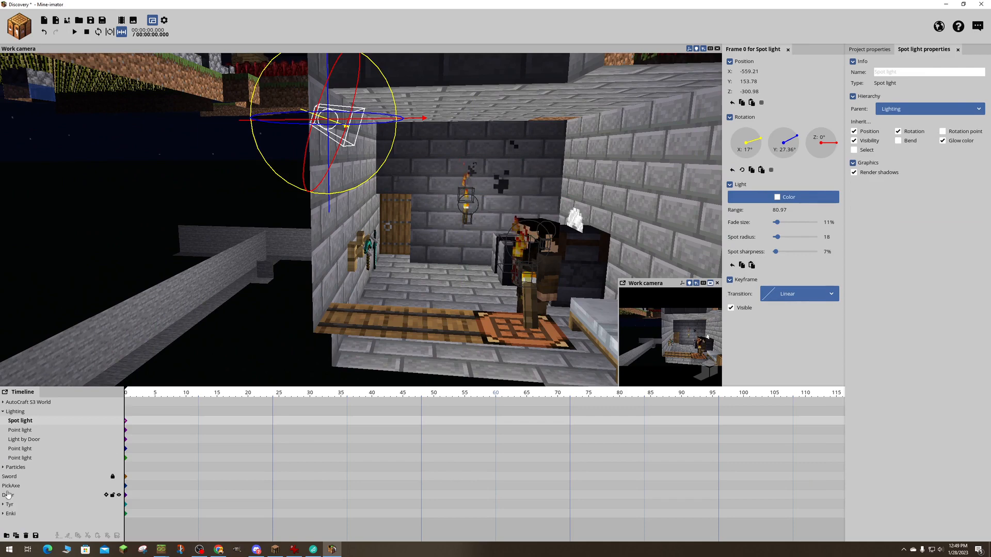
left_click(15, 536)
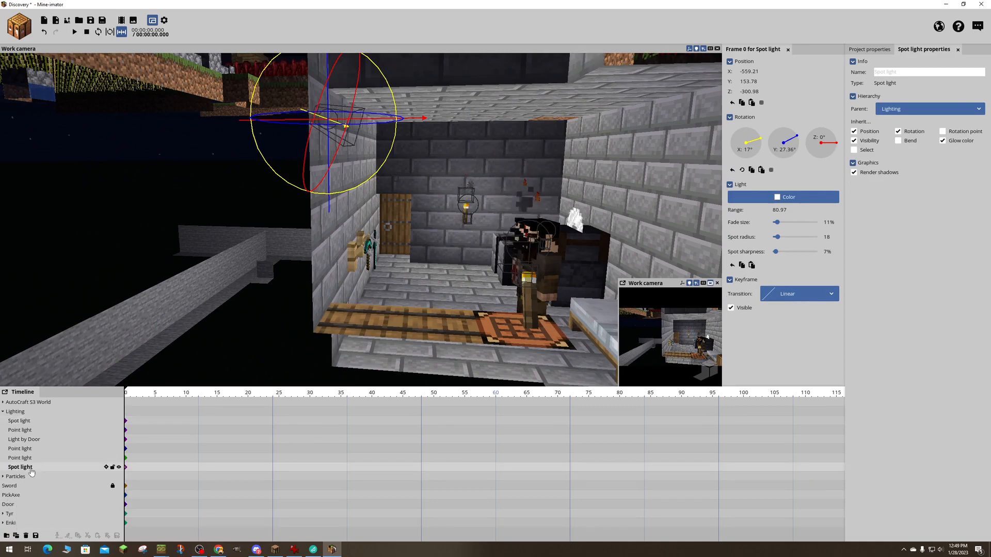
- Move the duplicated spot light across the room to about Z -221.13
right_click_drag(347, 221, 541, 181)
left_click_drag(250, 266, 502, 274)
right_click_drag(501, 274, 388, 293)
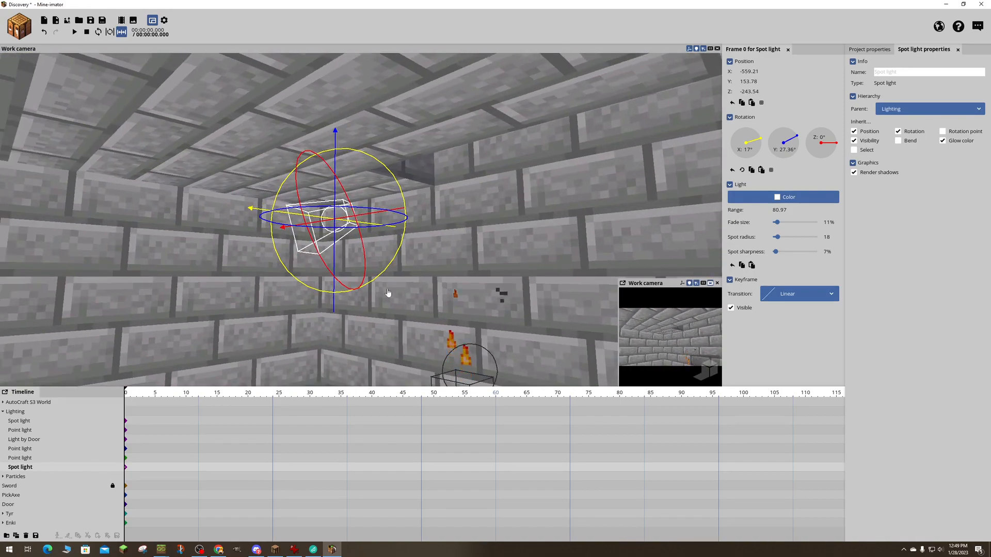
left_click_drag(247, 242, 236, 243)
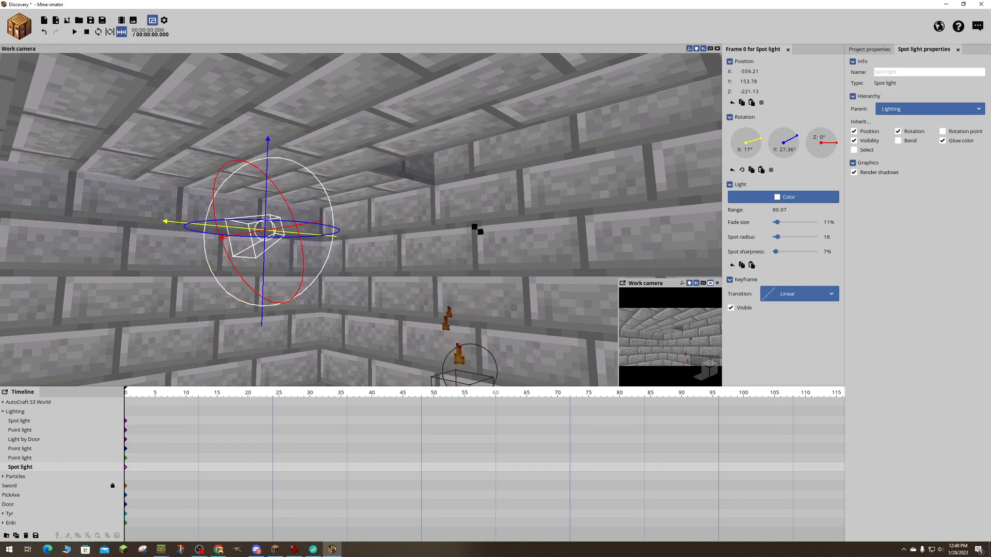
- Lower the duplicated spot light to about Y 149.53 and turn it to a Y rotation of about 90.53°
right_click_drag(341, 252, 344, 252)
right_click_drag(511, 128, 568, 144)
left_click_drag(233, 176, 75, 253)
right_click_drag(78, 256, 78, 221)
right_click_drag(485, 165, 434, 140)
right_click_drag(364, 107, 326, 88)
right_click_drag(462, 166, 424, 148)
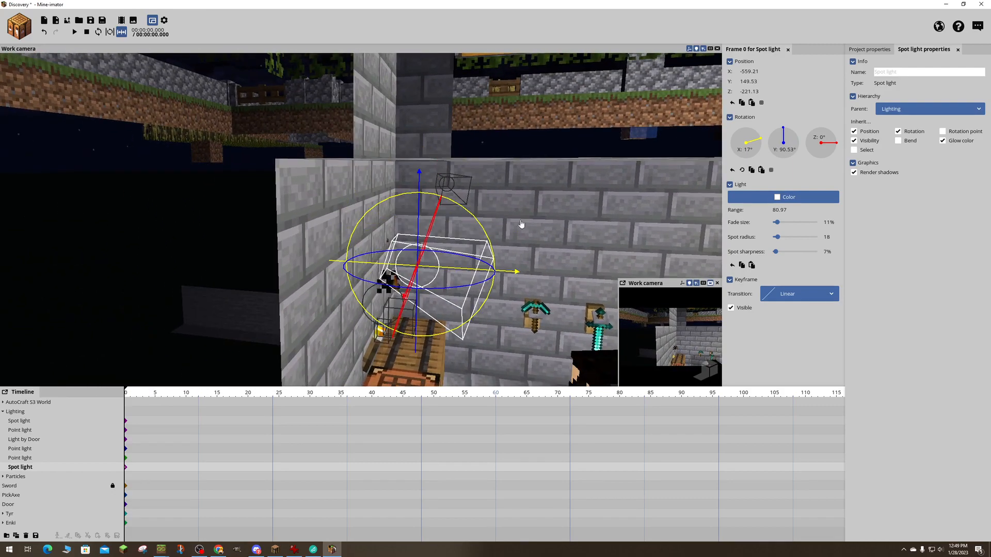
- Shift the duplicated spot light to about Z -225.79
mouse_move(521, 224)
right_mouse_down()
mouse_move(563, 237)
mouse_move(521, 225)
right_mouse_up()
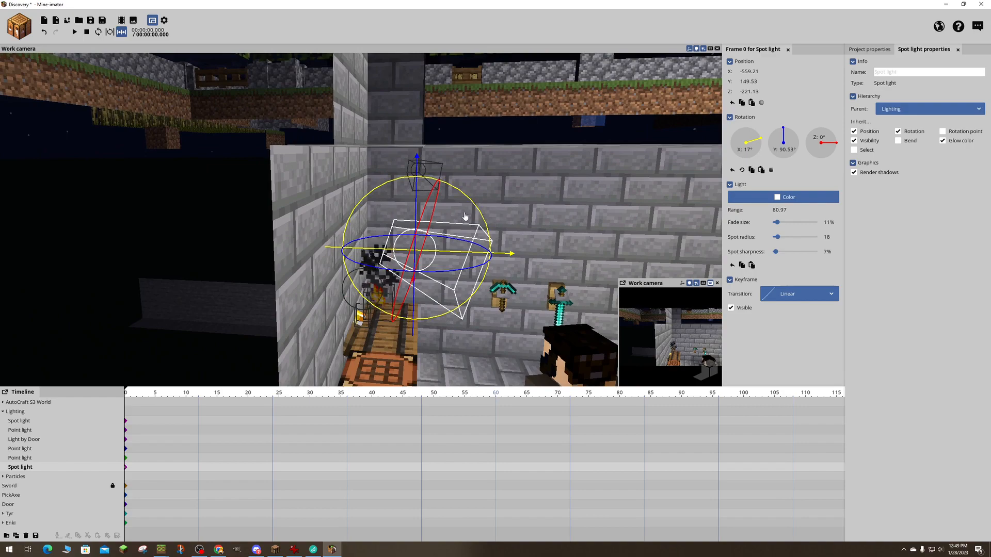
right_click_drag(593, 227, 479, 241)
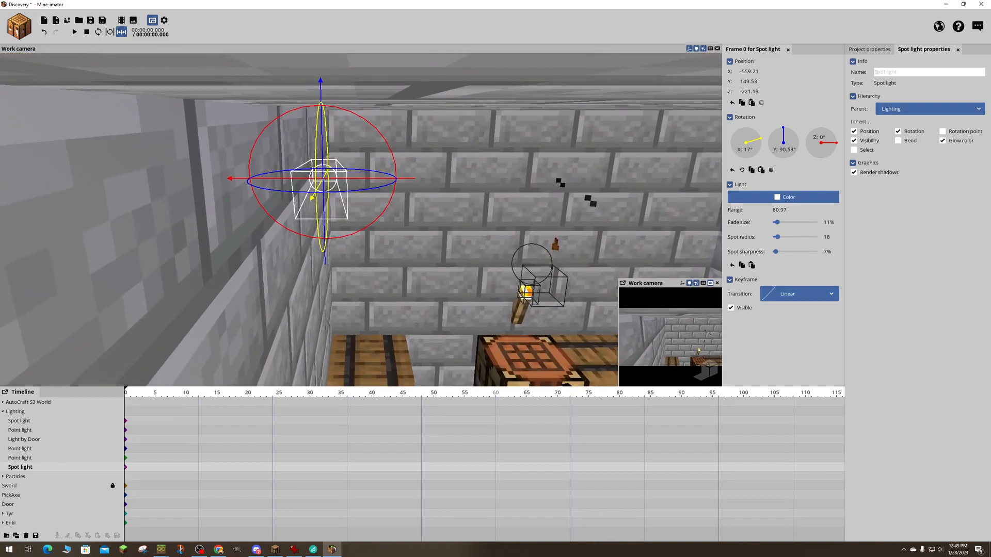
left_click_drag(368, 180, 400, 184)
left_click_drag(502, 147, 443, 164)
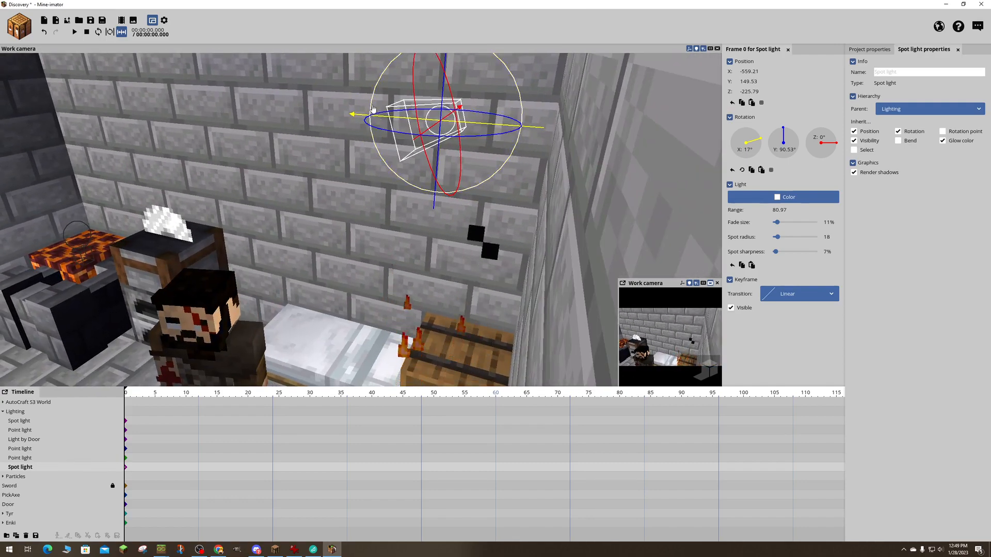
- Tilt the duplicated spot light to an X rotation of about 31.66° and set its range to about 51.36
left_click_drag(392, 131, 425, 130)
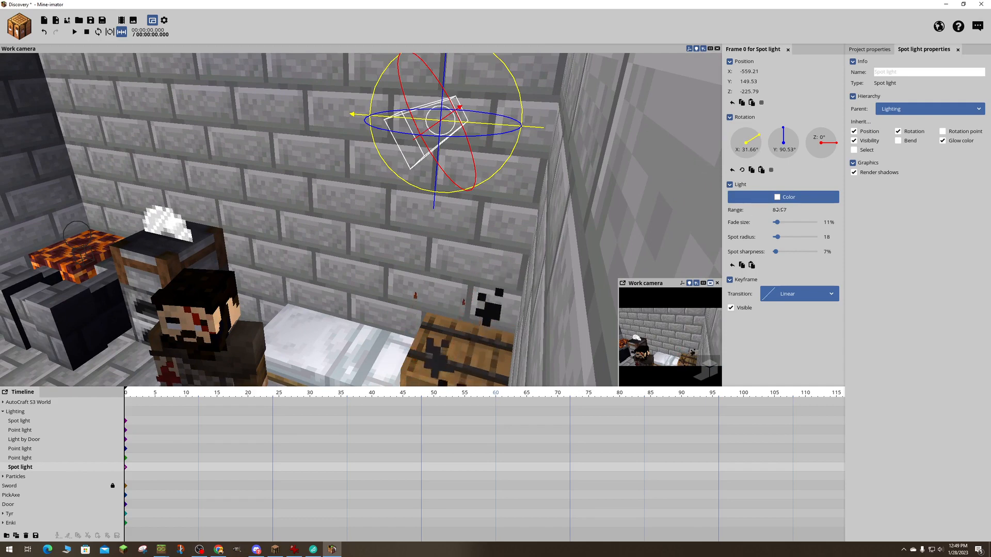
left_click_drag(780, 209, 762, 207)
right_click_drag(557, 168, 573, 180)
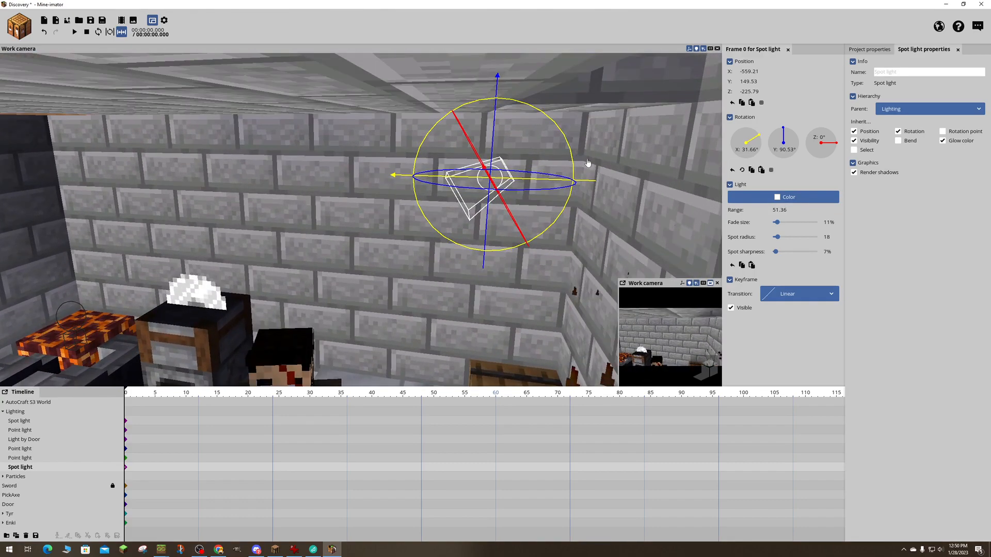
- Place the duplicated spot light at about X -549.68 with an X rotation of 38.91° and set its range to about 87.58
left_click_drag(567, 181, 524, 184)
left_click_drag(366, 209, 370, 219)
right_click_drag(371, 219, 356, 219)
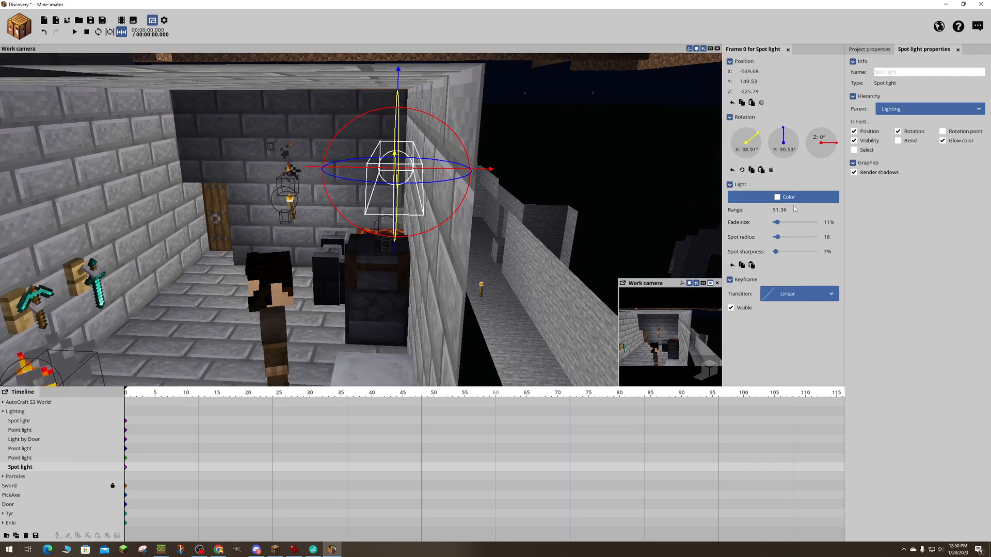
left_click_drag(779, 210, 798, 210)
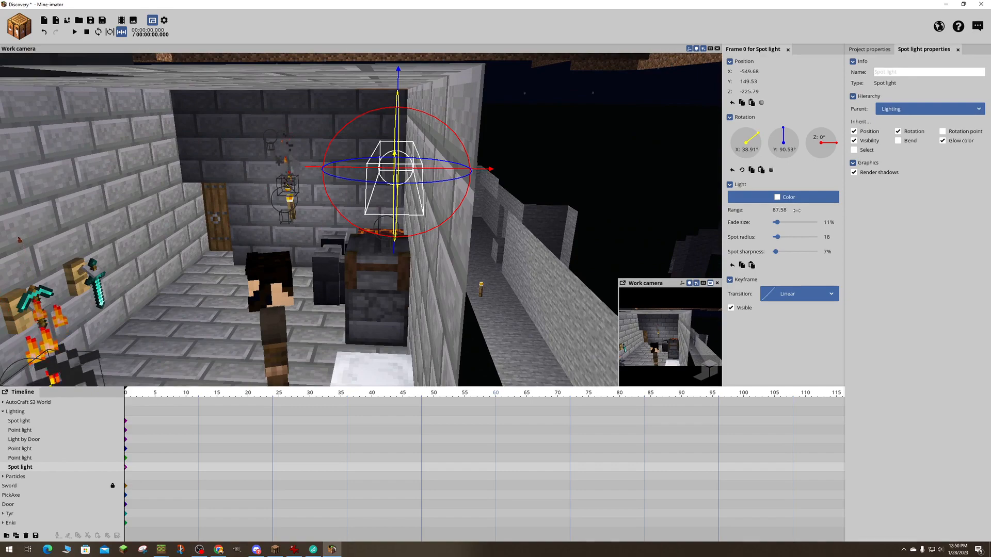
- Move the duplicated spot light farther into the room to about X -531.3 and tilt it to an X rotation of 51.44°
left_click_drag(427, 149, 547, 158)
mouse_move(415, 107)
left_mouse_down()
mouse_move(464, 118)
mouse_move(416, 107)
left_mouse_up()
left_click_drag(486, 151, 394, 151)
left_click_drag(322, 189, 323, 203)
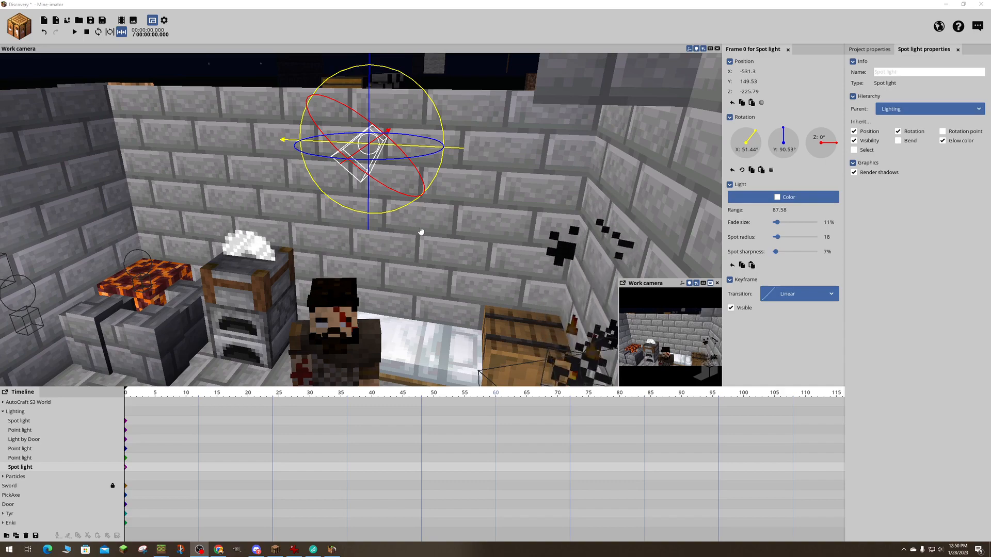
- Set the duplicated spot light's range to about 46.85 and hide the light
right_click_drag(429, 230, 469, 196)
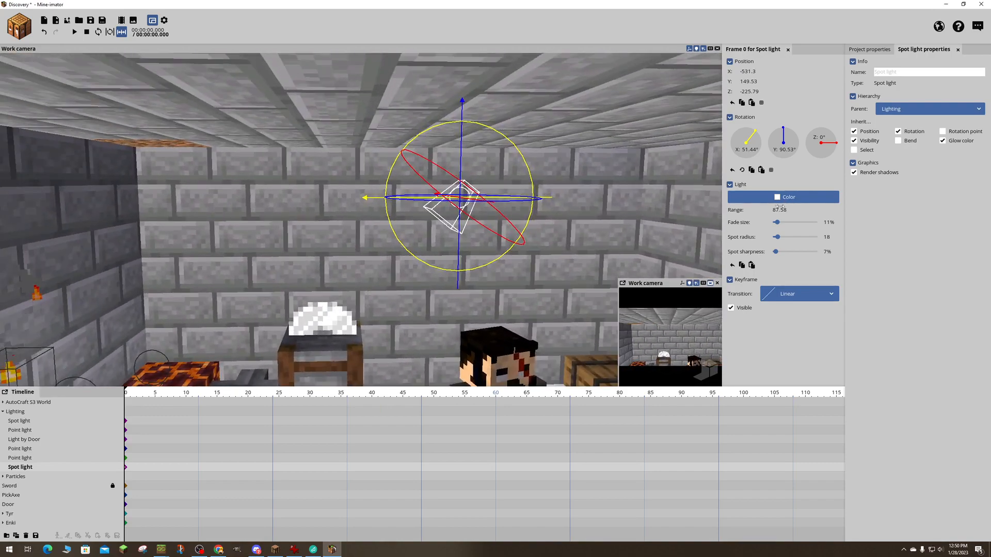
left_click_drag(776, 210, 756, 209)
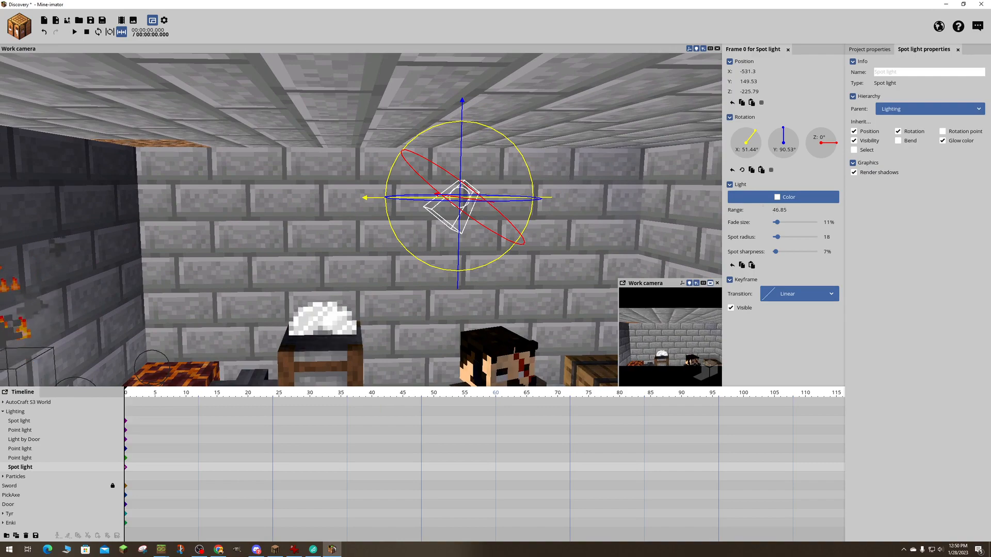
right_click_drag(385, 214, 410, 231)
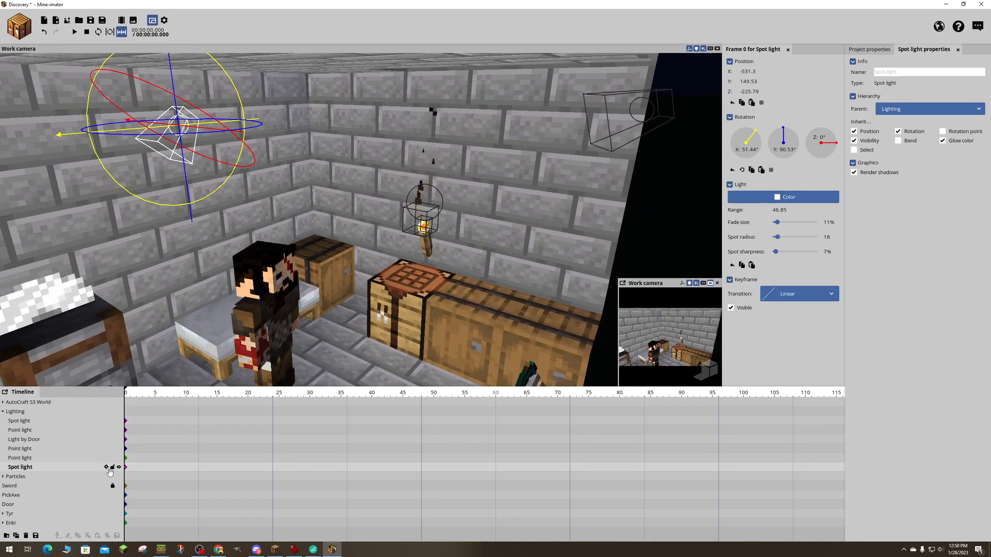
left_click(118, 467)
- Set the brightness of the particle creator at the torch above the crafting table to 57%
key("s")
right_click_drag(361, 222, 449, 196)
key("w")
key("w")
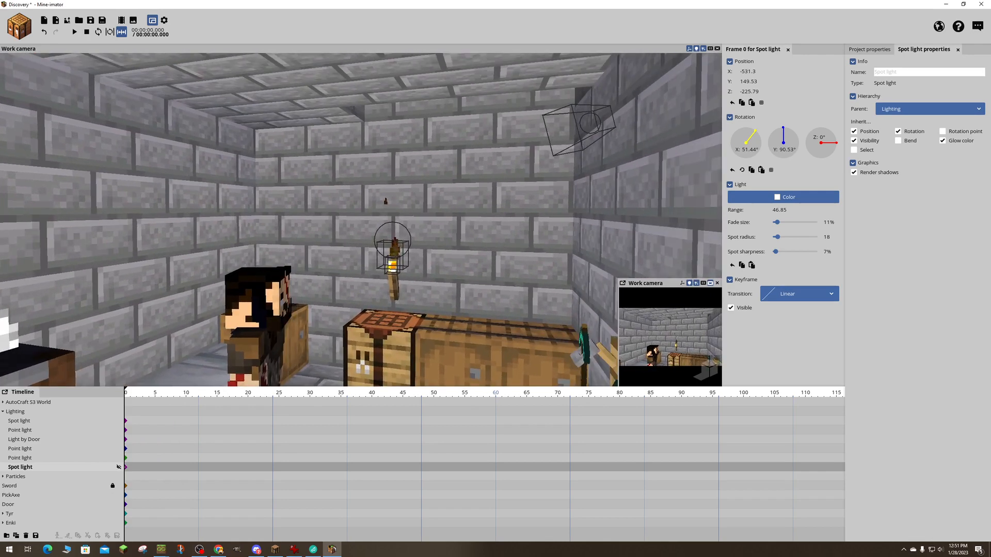
left_click(397, 235)
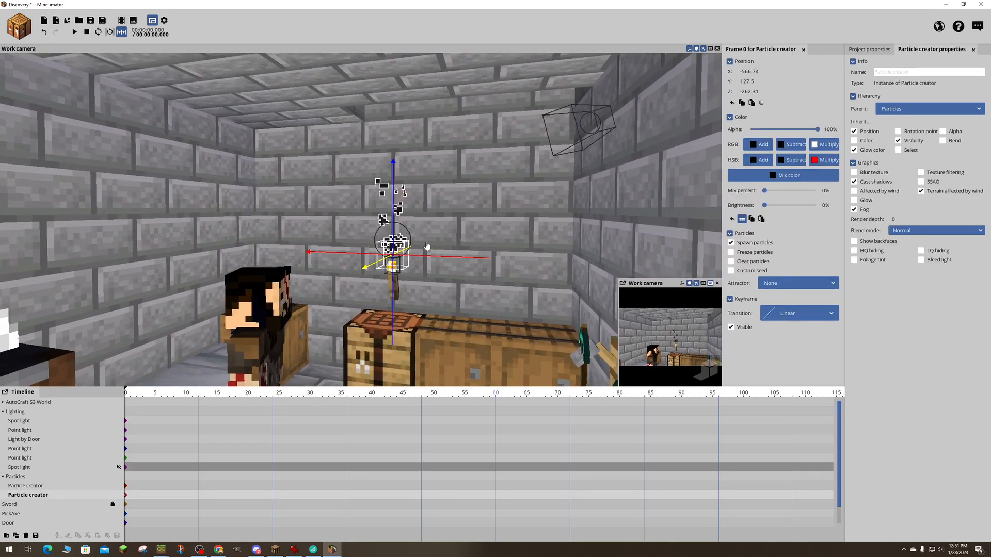
left_click(404, 234)
left_click(398, 247)
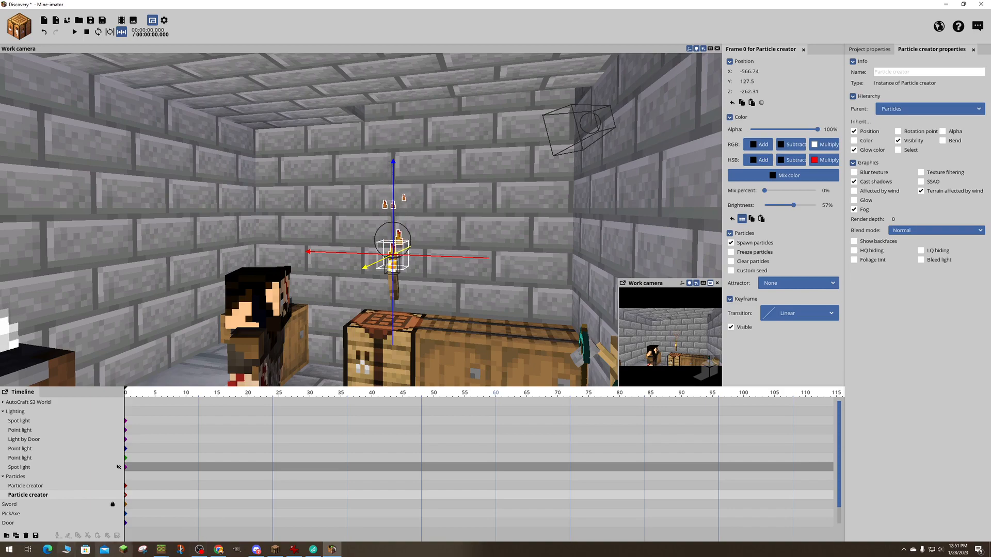
- Open the file manager, switch to Modelbench and start a new model
key("super+e")
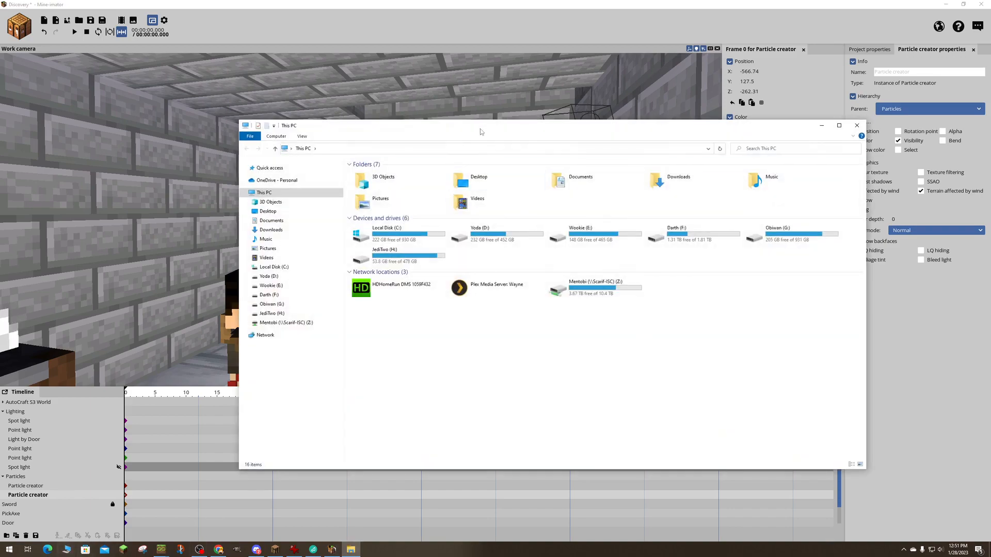
left_click_drag(482, 131, 990, 190)
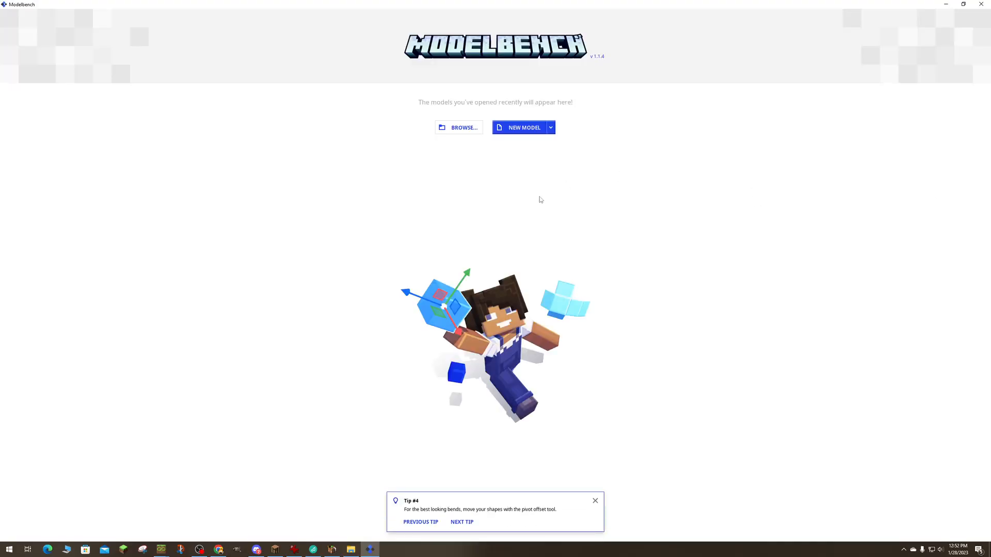
left_click(523, 129)
right_click_drag(576, 202, 623, 191)
key("d")
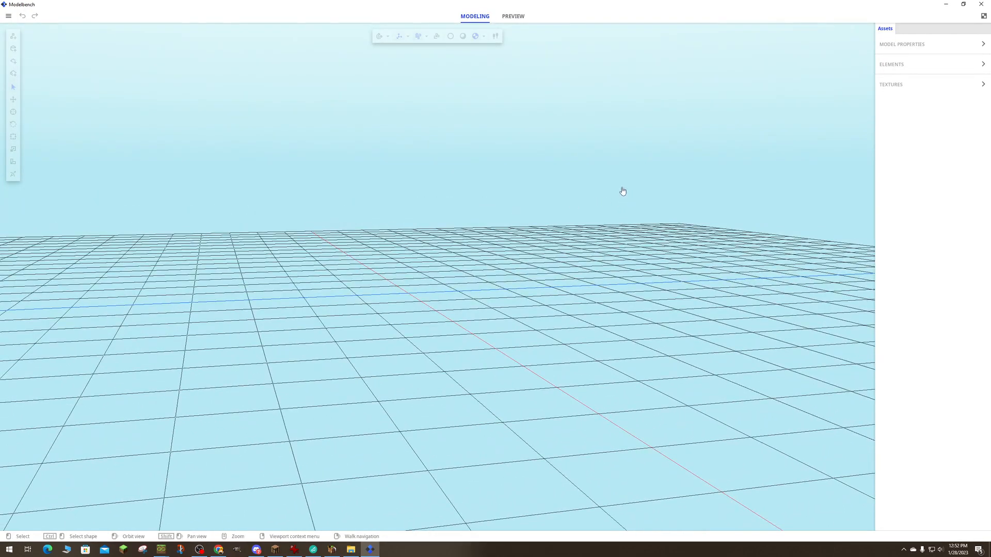
- Add a cube shape to the new model
left_click(13, 49)
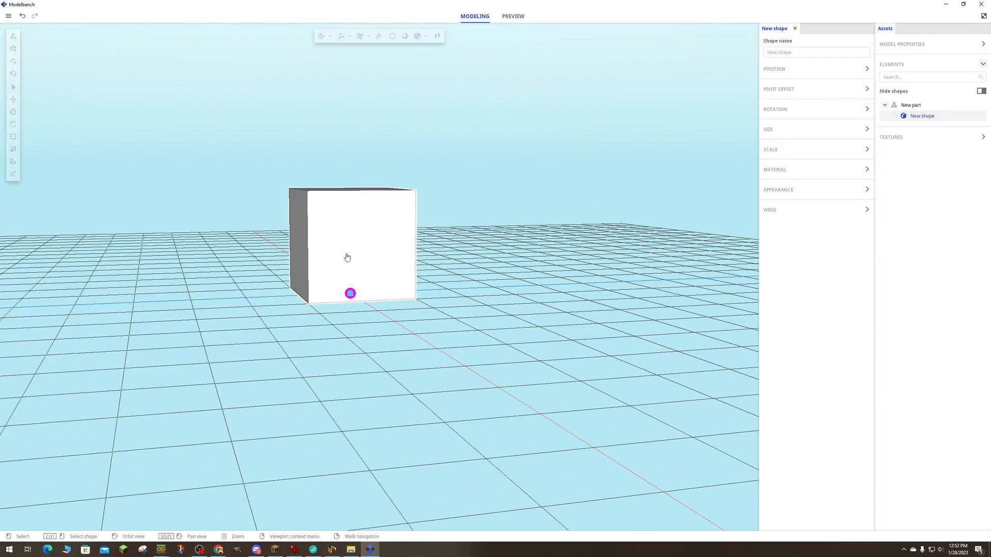
key("a")
right_click_drag(471, 264, 433, 292)
key("w")
key("d")
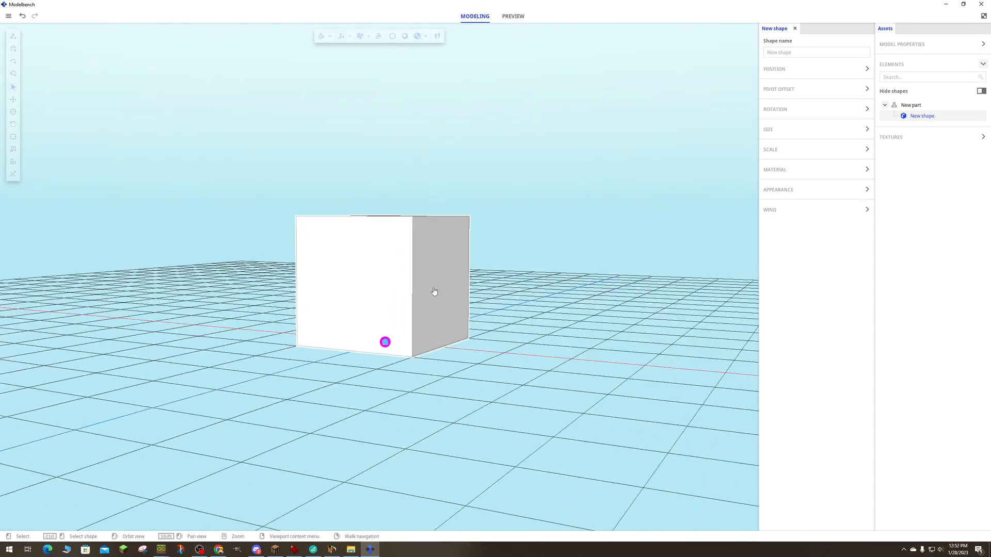
- Select the part holding the cube and rotate it to about -15.9° on Y
left_click(478, 307)
left_click(491, 246)
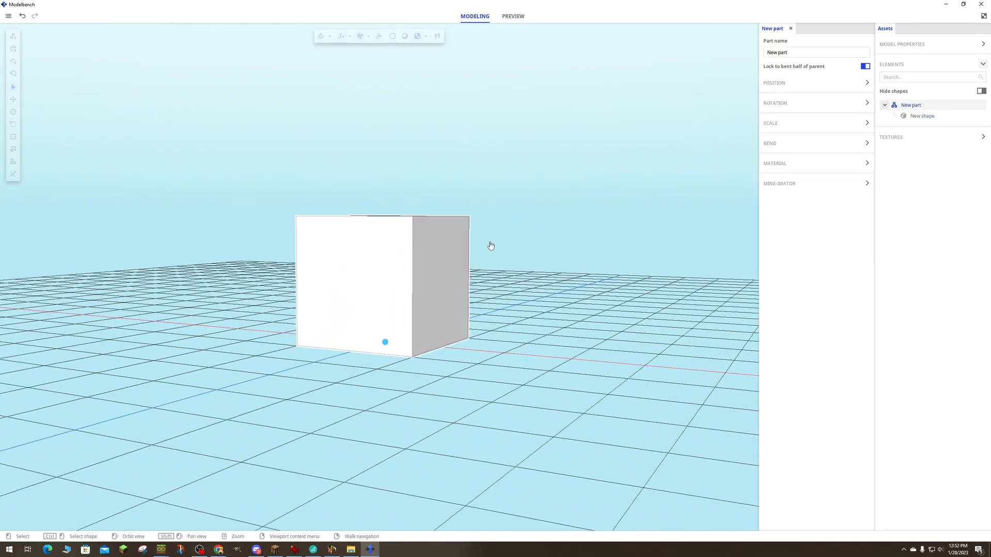
left_click(860, 84)
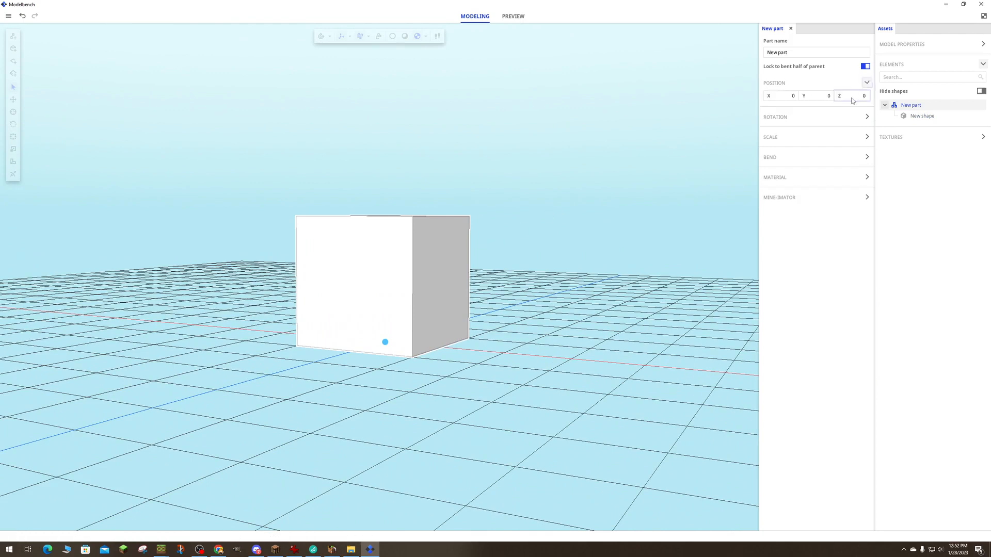
left_click(867, 117)
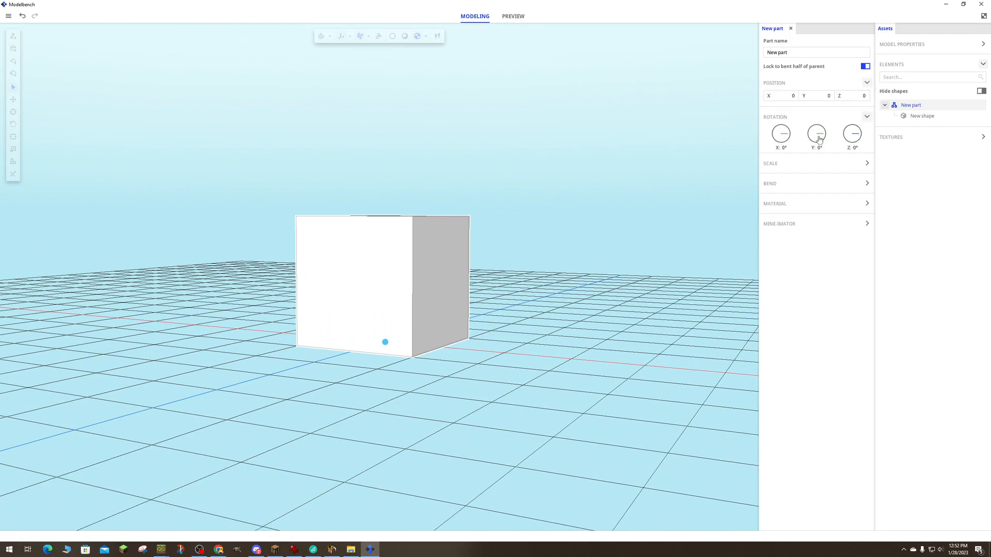
left_click_drag(819, 139, 818, 138)
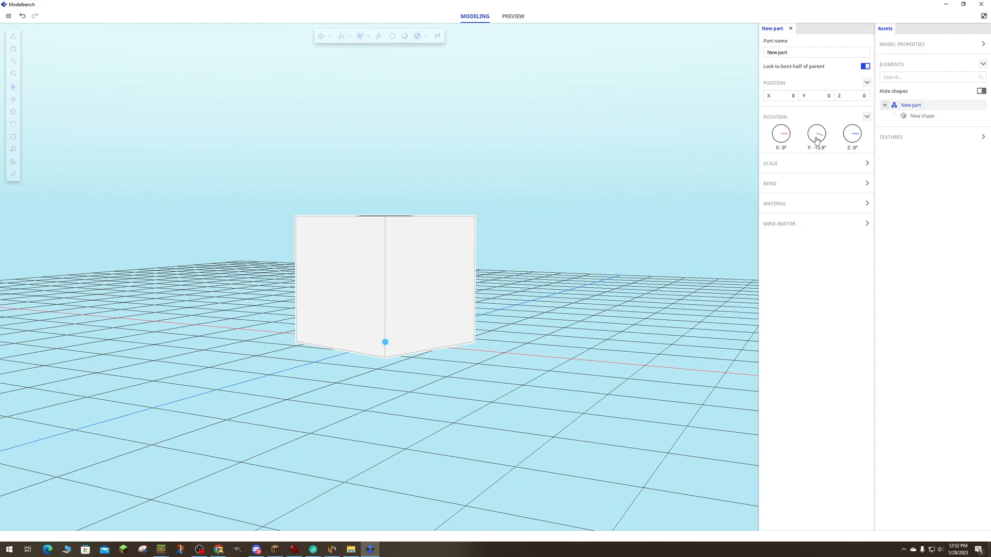
- Select the cube shape and raise it with the Move tool to about Y 8.94
left_click(397, 241)
right_click_drag(397, 241, 535, 142)
key("w")
key("a")
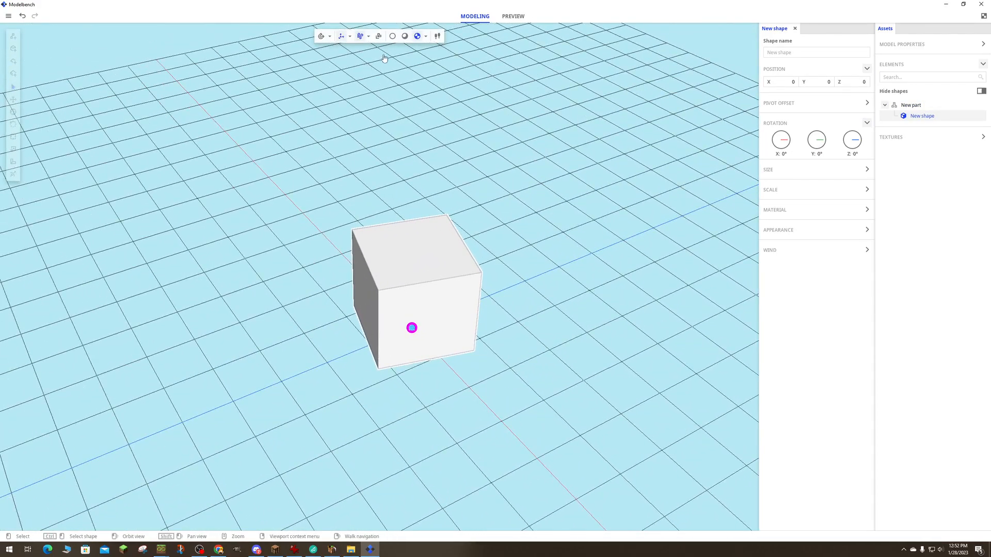
left_click(13, 100)
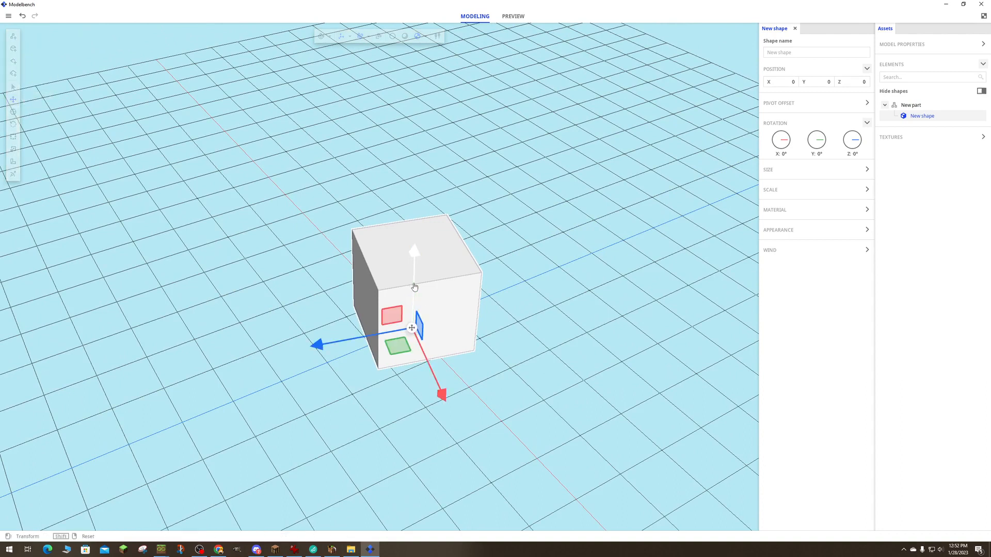
left_click_drag(415, 287, 414, 238)
- Move the cube shape along X to about 7.71 and deselect it
left_click_drag(469, 349, 468, 348)
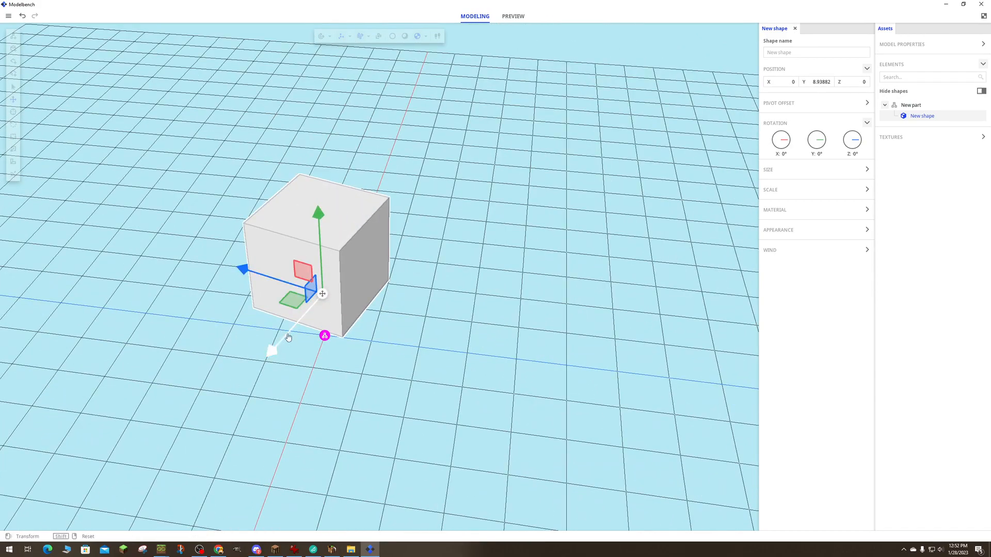
key("a")
mouse_move(260, 285)
right_mouse_down()
mouse_move(413, 299)
mouse_move(289, 262)
mouse_move(264, 274)
right_mouse_up()
key("w")
left_click_drag(372, 271, 454, 269)
right_click_drag(454, 270, 404, 263)
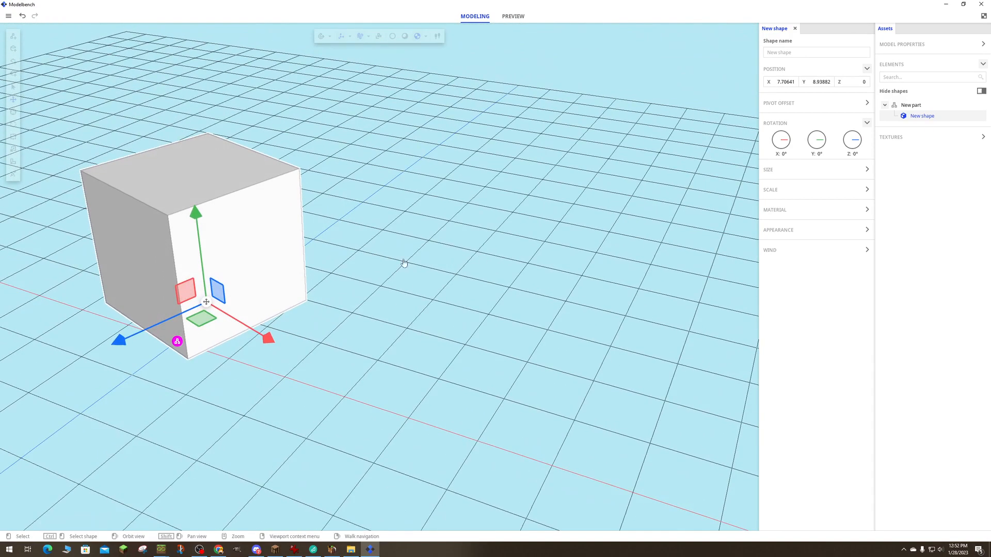
left_click(265, 264)
right_click_drag(263, 260, 222, 258)
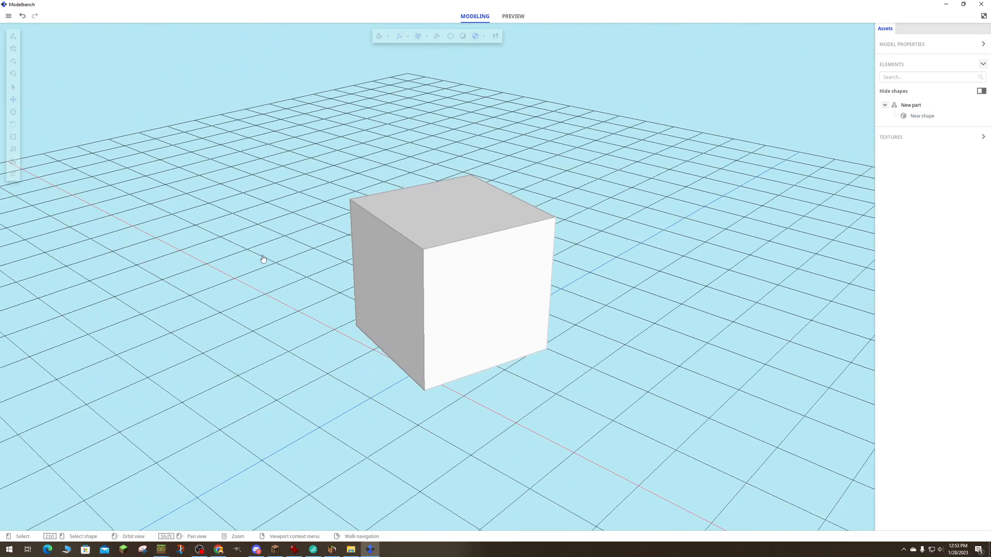
- Select the cube shape and move its pivot point from the centre to a lower corner with the Pivot tool, then deselect it
left_click(14, 113)
left_click(363, 241)
left_click(412, 315)
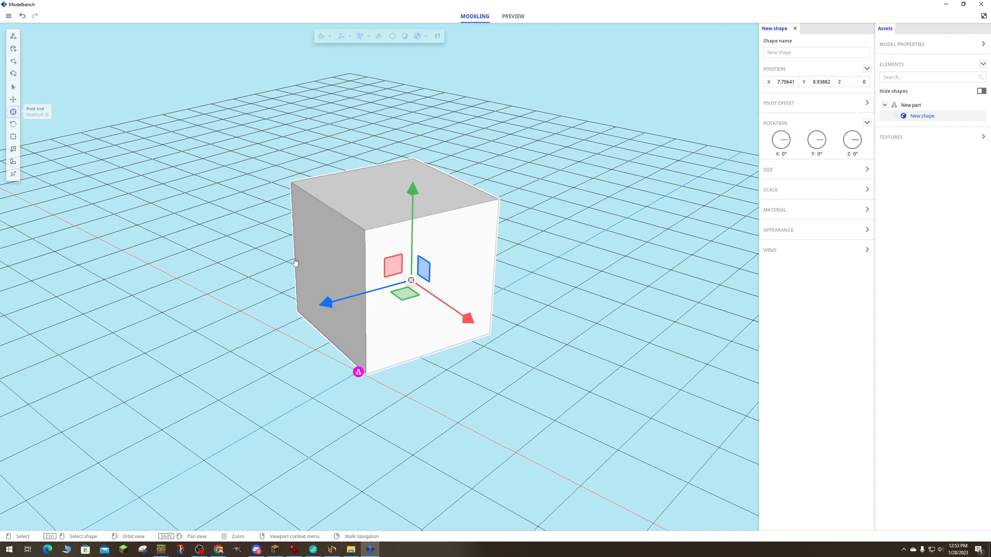
middle_click_drag(451, 272, 455, 292)
left_click_drag(375, 302, 321, 284)
right_click_drag(396, 268, 455, 266)
key("a")
key("d")
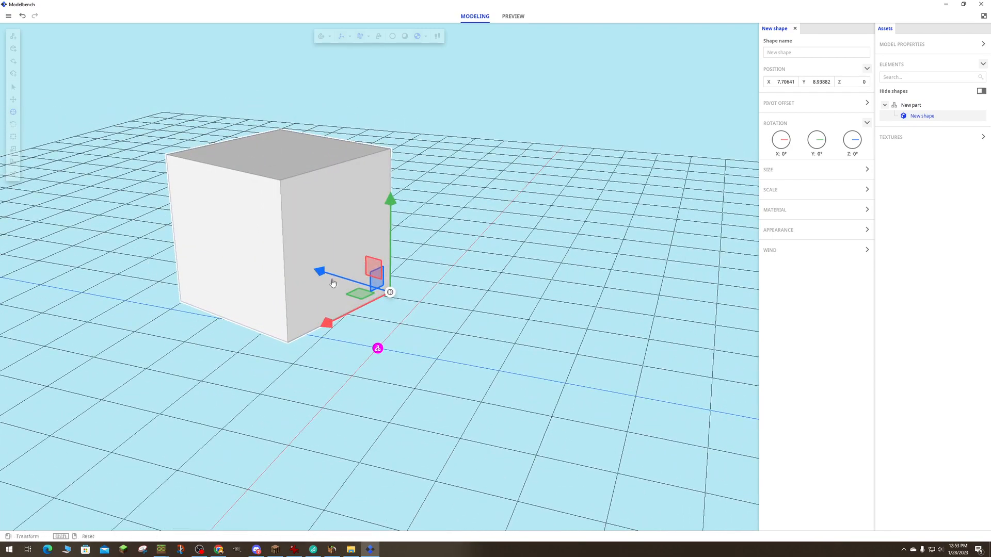
left_click(332, 237)
left_click_drag(348, 239, 393, 235)
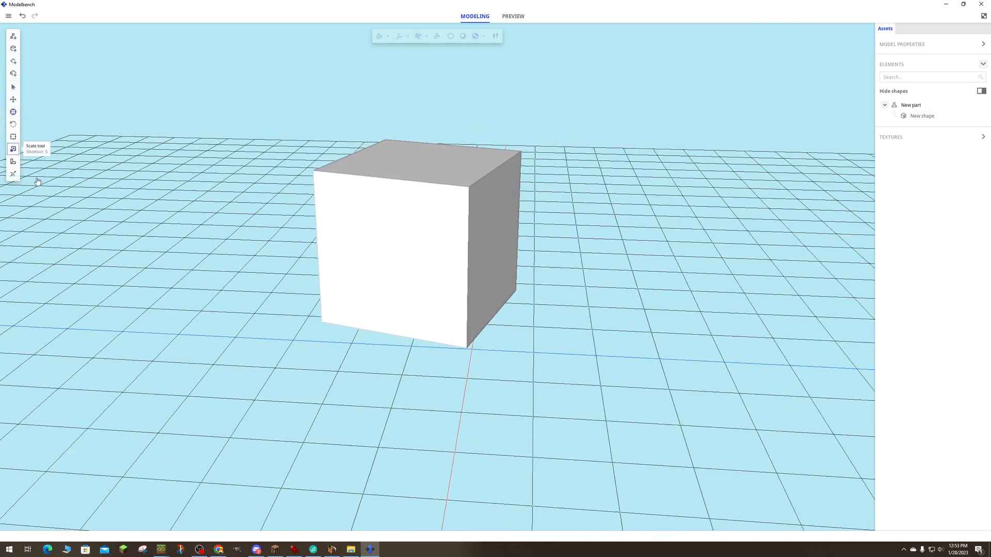
- Select the part holding the cube and scale its axes unequally with the Scale tool, narrowing the block along X
left_click(409, 261)
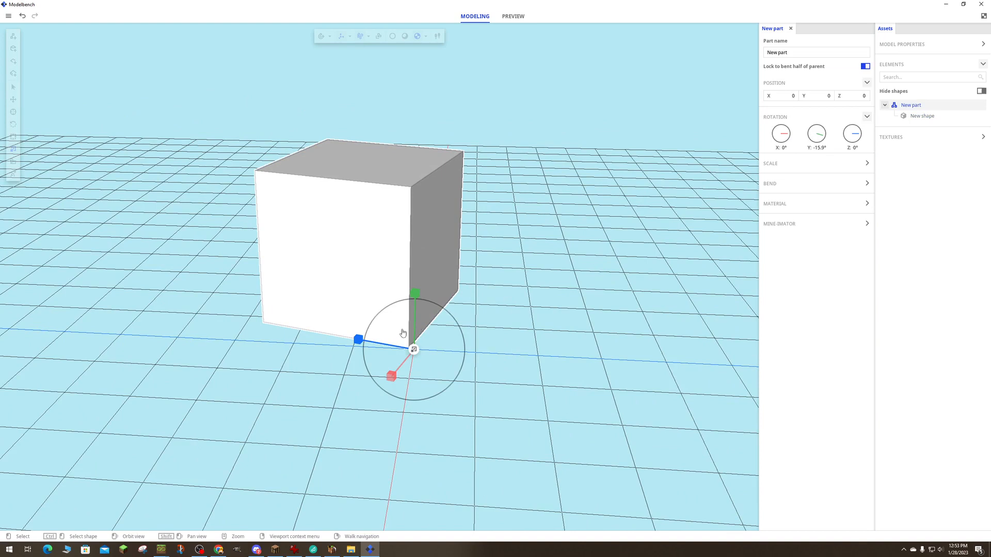
mouse_move(403, 332)
left_mouse_down()
mouse_move(380, 349)
mouse_move(396, 349)
left_mouse_up()
left_click_drag(560, 294, 467, 313)
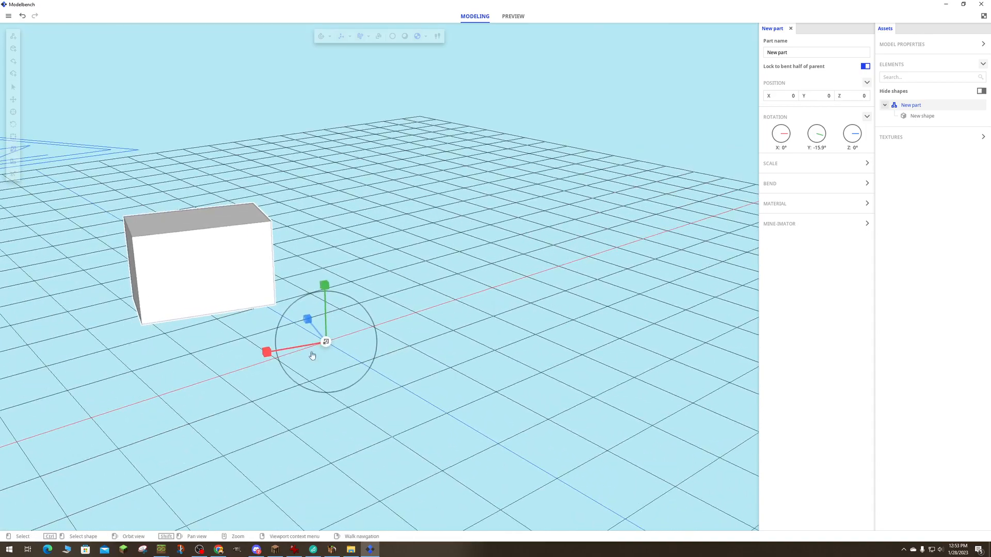
left_click_drag(288, 352, 493, 331)
key("d")
right_click_drag(493, 331, 403, 302)
- Walk around the scaled block to examine its proportions from several sides
key("w")
key("a")
key("w")
key("s")
key("a")
key("w")
key("d")
key("w")
key("a")
right_click_drag(315, 333, 374, 343)
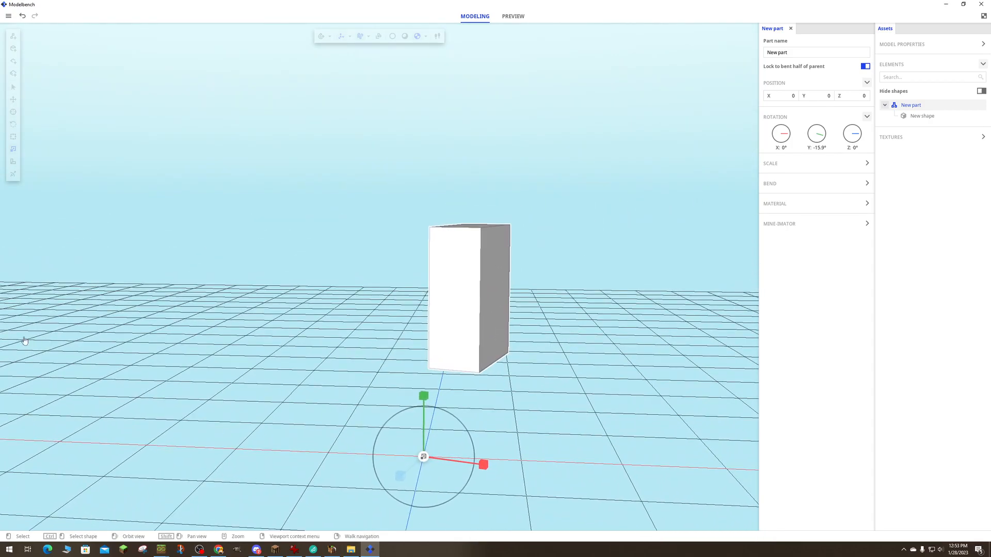
- Raise the part along Y with the Move tool and switch back to the Mine-imator scene
left_click(13, 100)
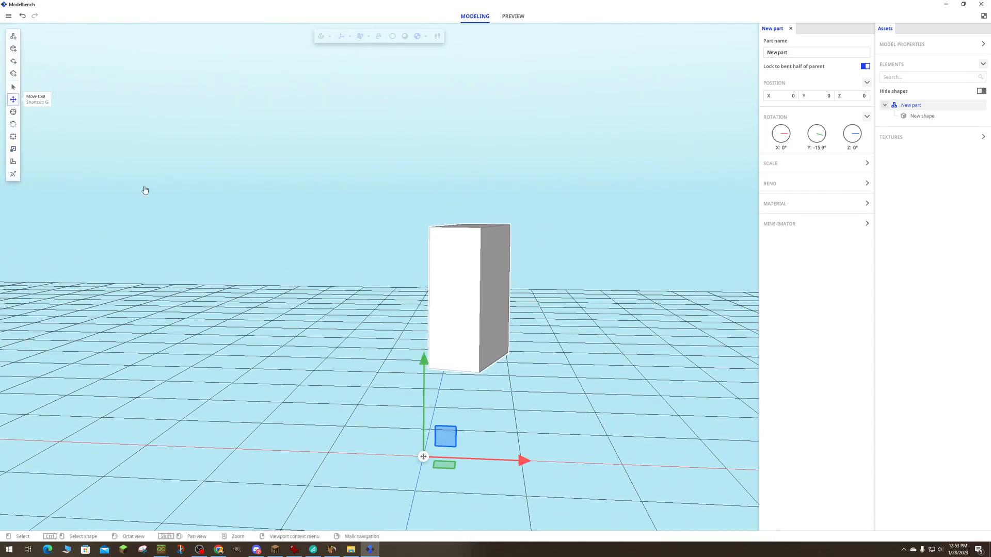
left_click_drag(424, 399, 424, 337)
left_click(946, 5)
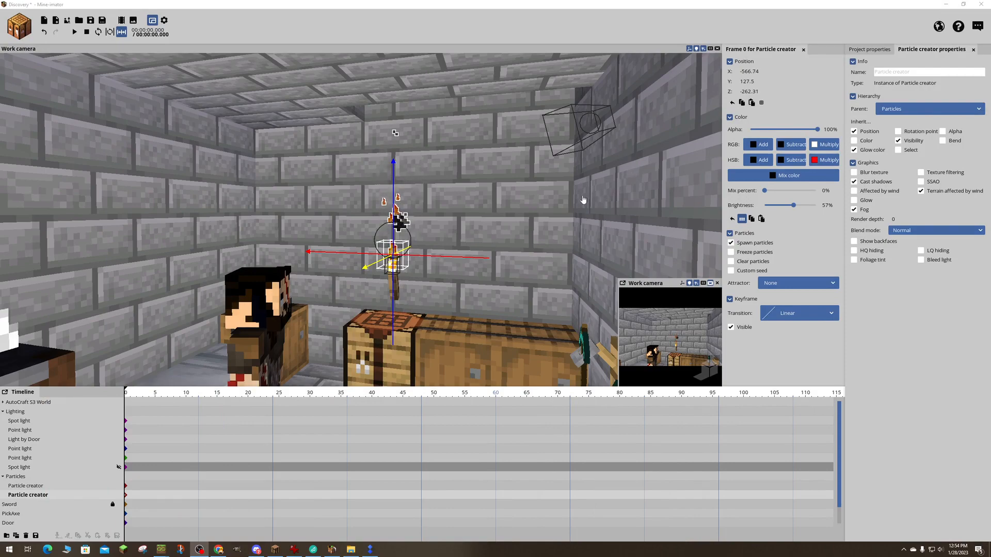
- Select Tyr's head and examine the room, the door and both characters from several viewpoints
left_click_drag(583, 202, 530, 248)
left_click(413, 240)
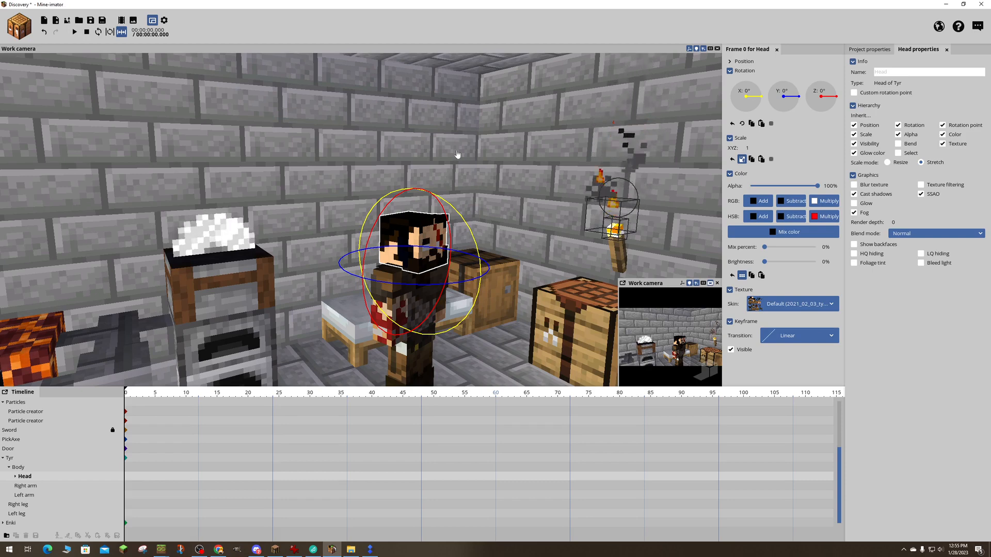
left_click_drag(457, 155, 479, 138)
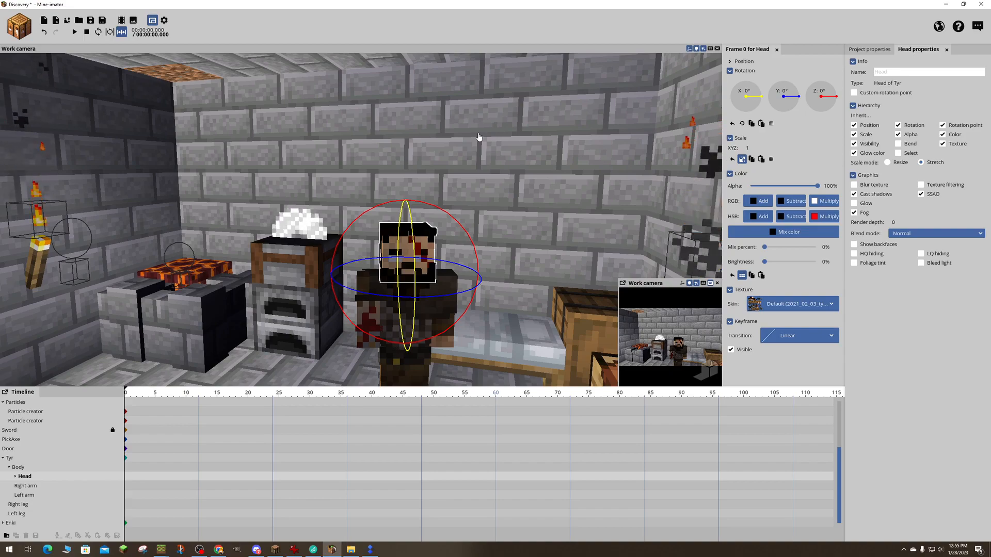
left_click_drag(378, 107, 335, 106)
key("a")
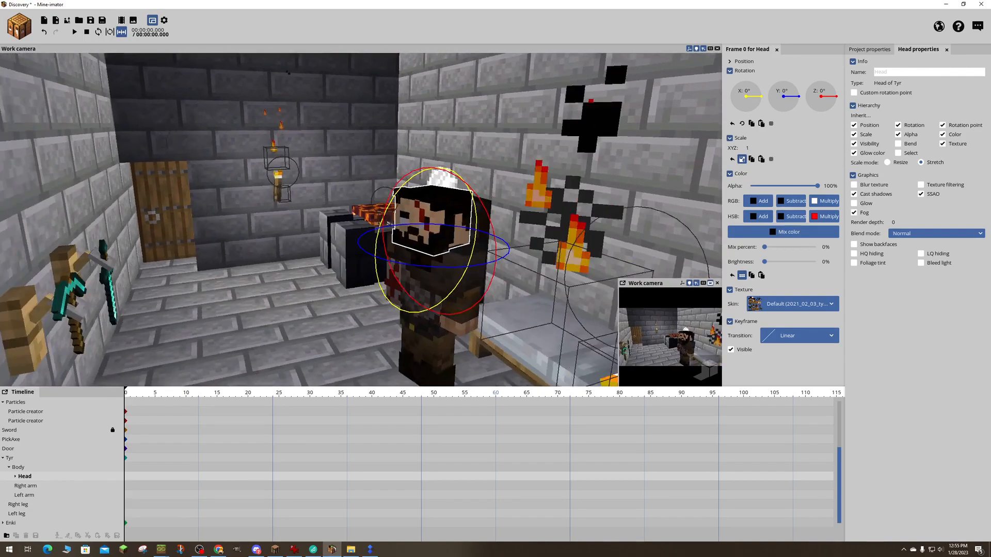
key("w")
key("s")
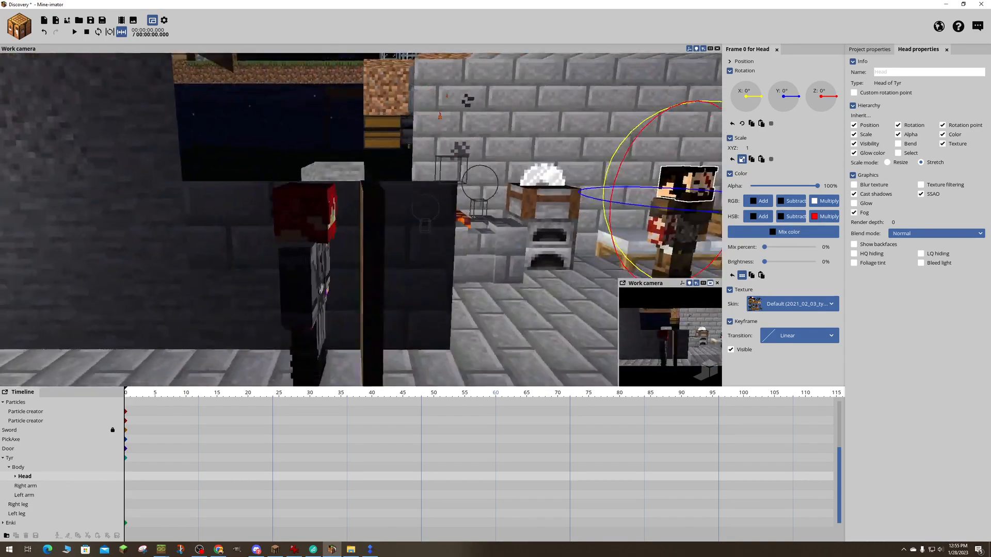
key("a")
key("d")
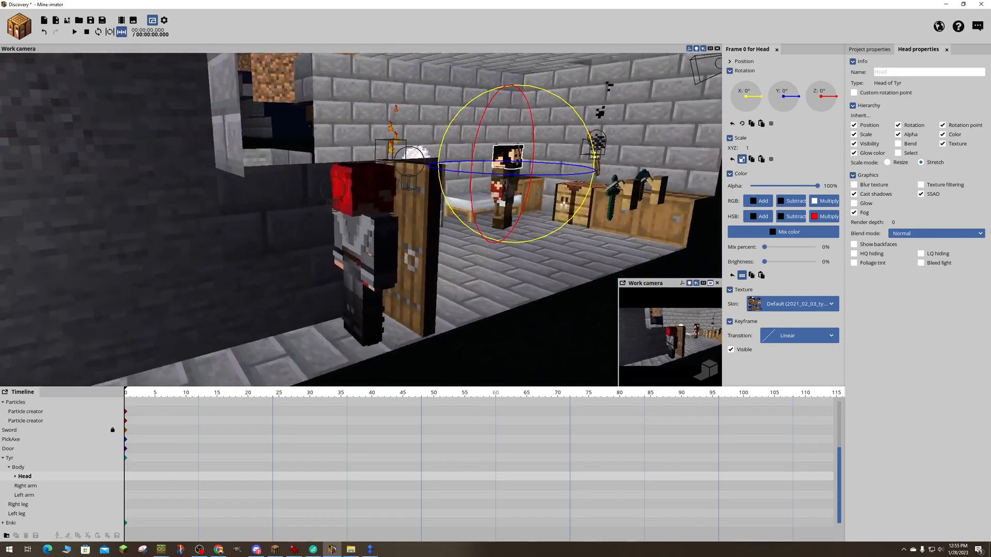
key("d")
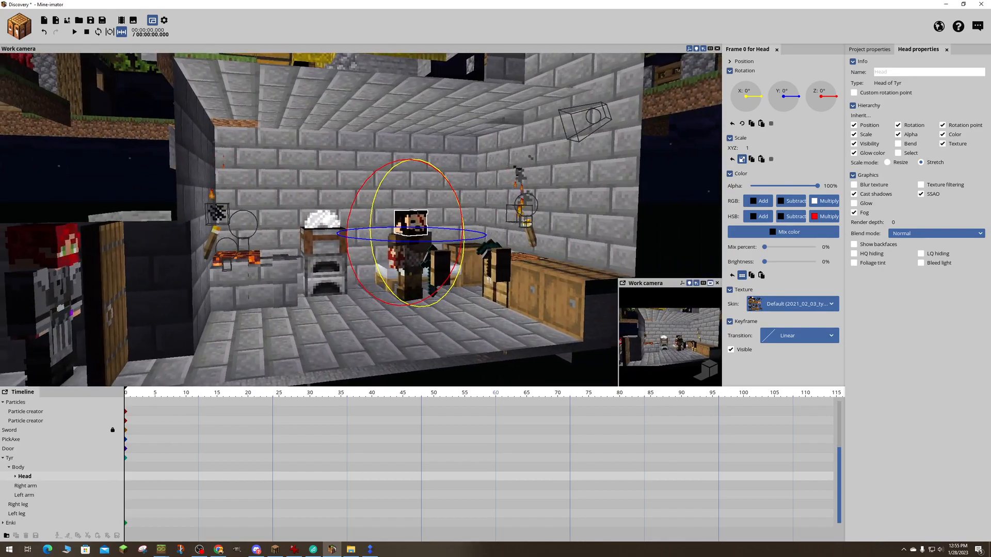
key("s")
key("w")
key("w")
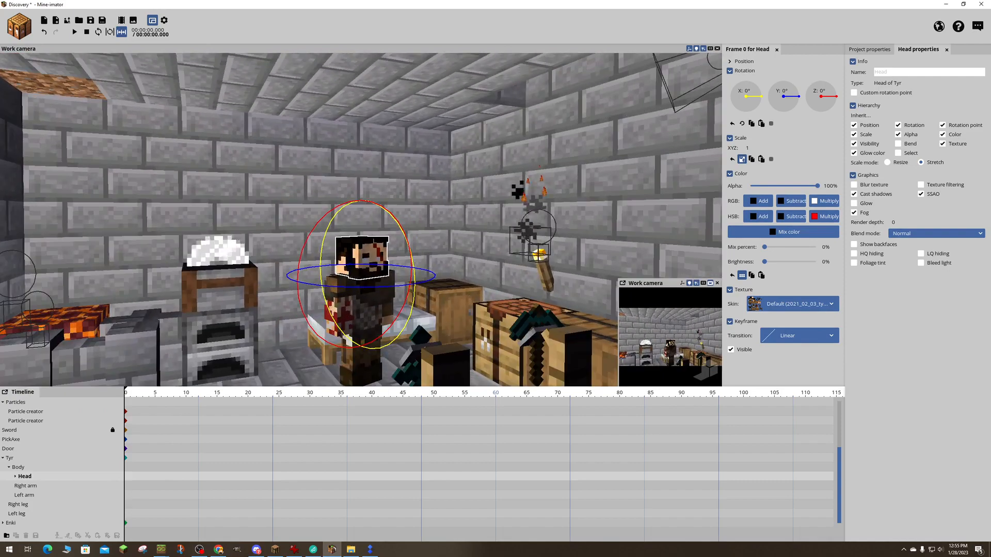
- Select the spot light near the ceiling and adjust its range
left_click(371, 174)
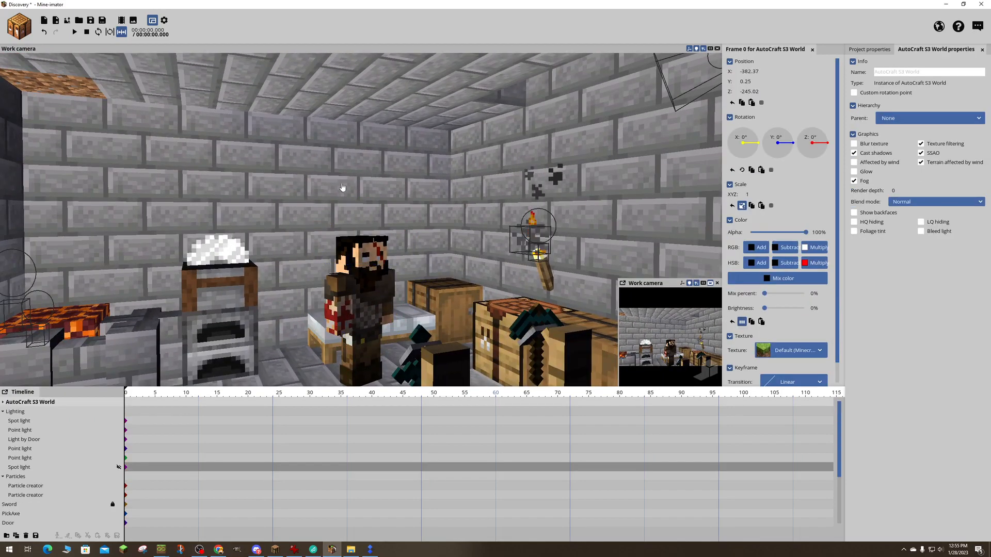
left_click_drag(342, 190, 405, 185)
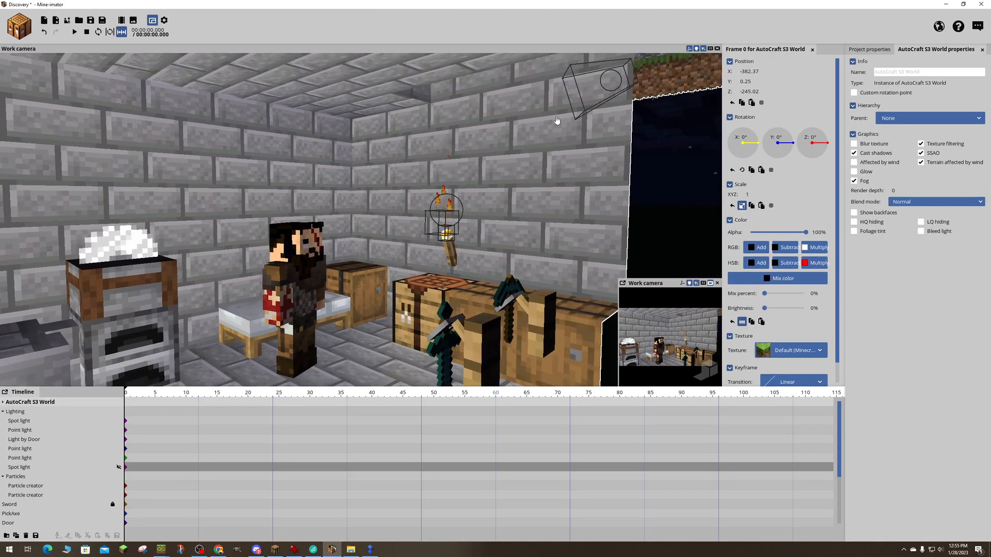
left_click(595, 99)
left_click_drag(789, 211, 771, 210)
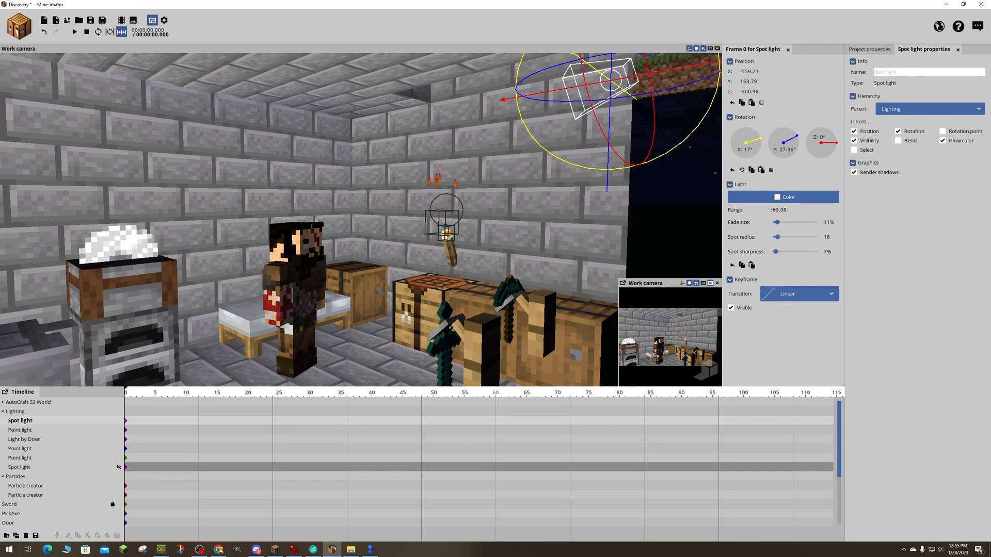
- Select the particle creator at the wall torch above the crafting table and set its brightness to 76%
left_click(444, 220)
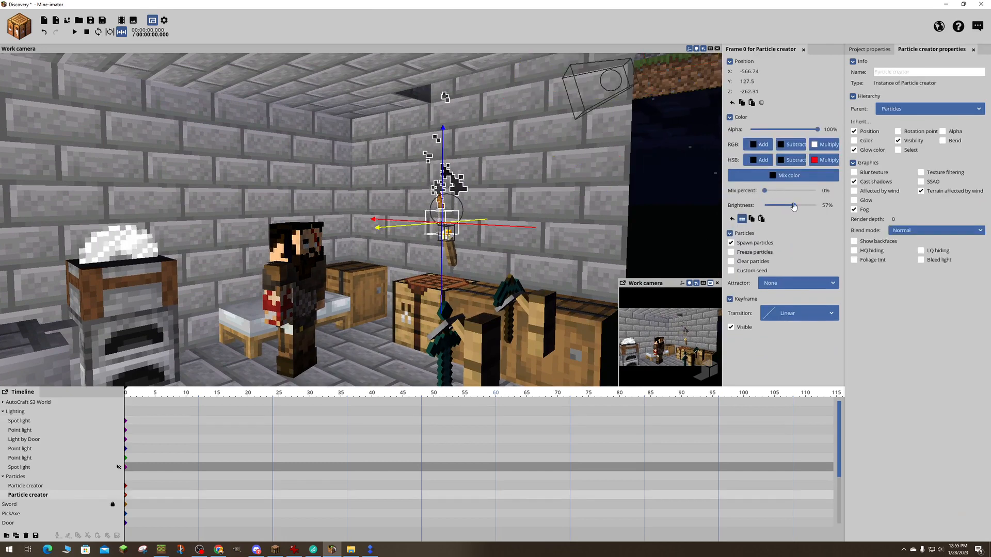
mouse_move(793, 205)
left_mouse_down()
mouse_move(816, 206)
mouse_move(804, 205)
left_mouse_up()
key("w")
right_click_drag(542, 170, 589, 260)
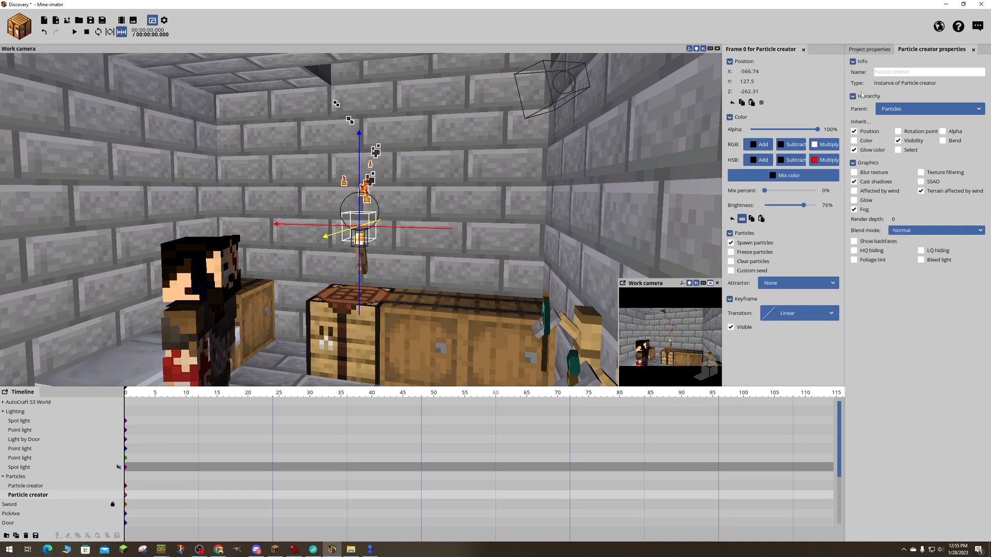
- Collapse and reopen the particle creator's Info section, and switch its visibility off and back on
left_click(853, 62)
left_click(853, 62)
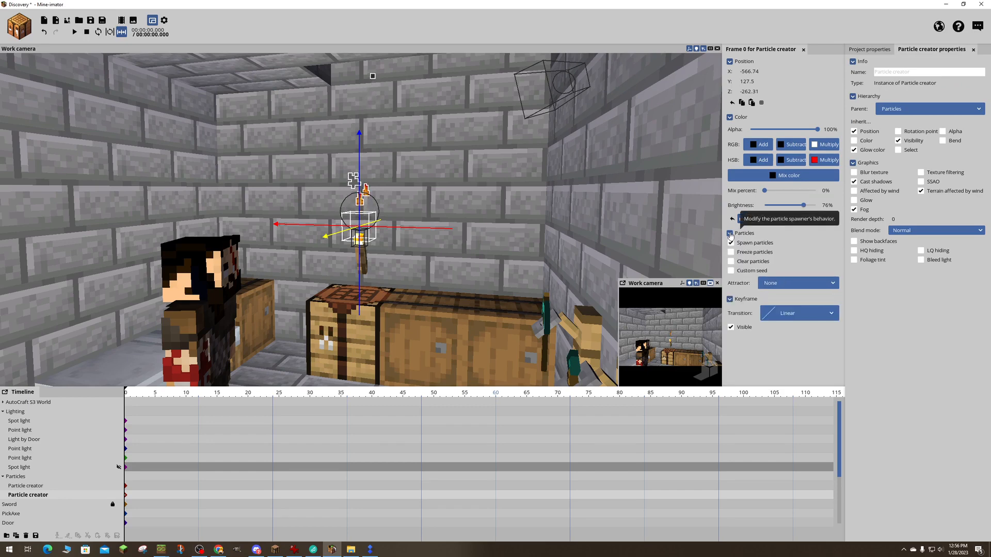
left_click(730, 327)
left_click(730, 327)
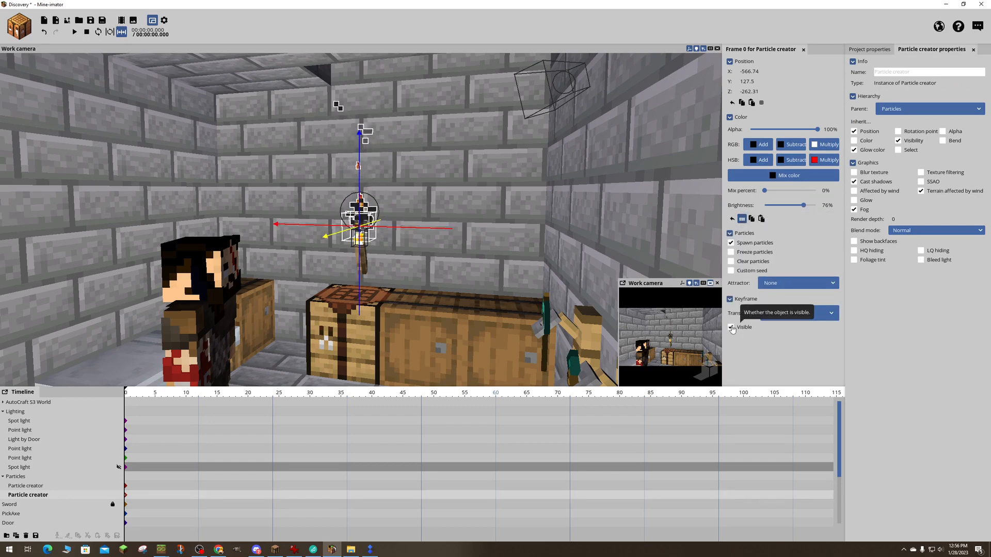
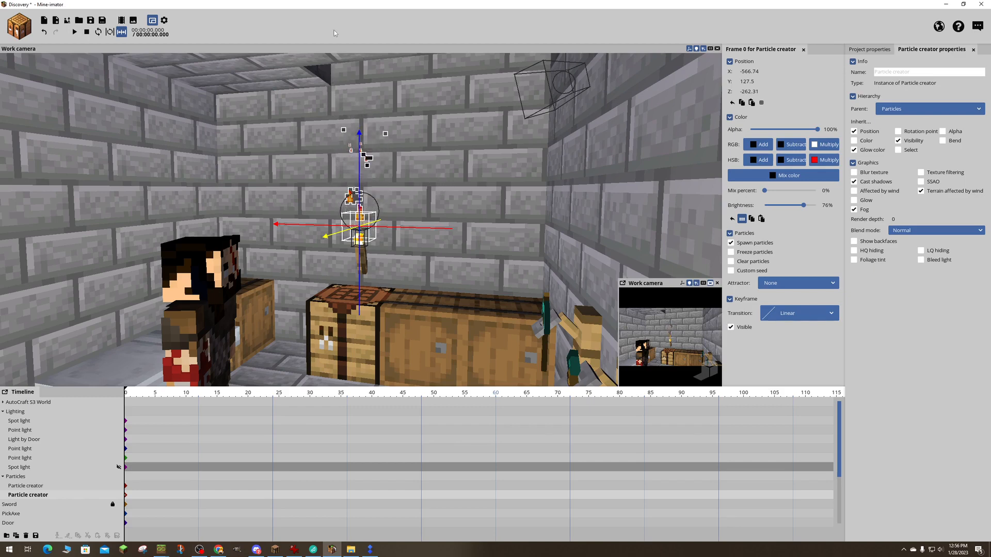
- Save the project, and open the image export options and cancel them without exporting
key("ctrl+s")
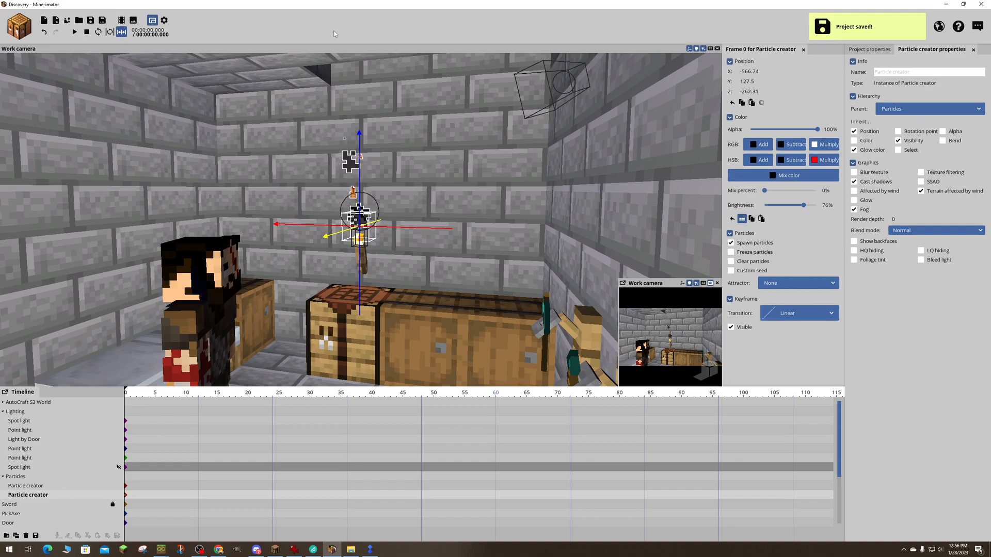
left_click(133, 21)
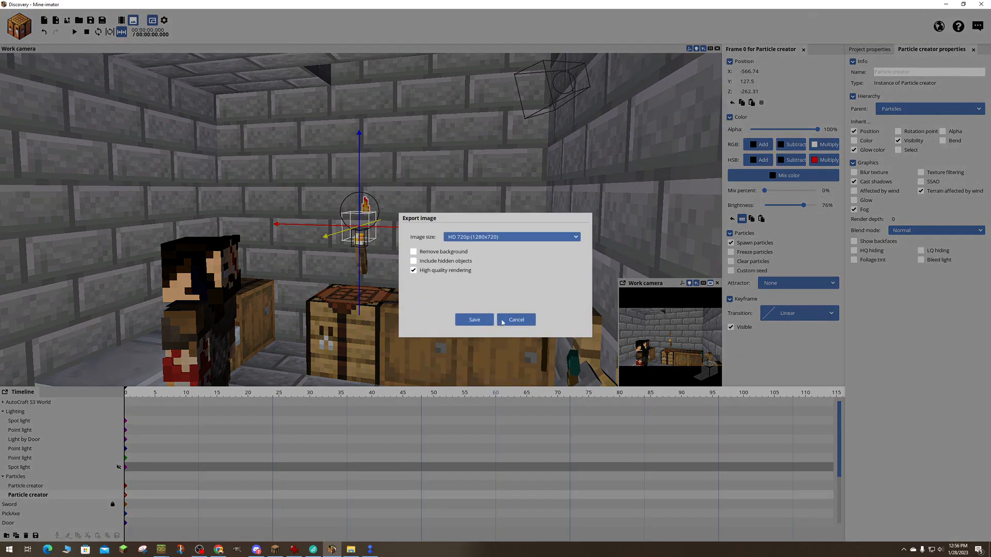
left_click(502, 320)
- Examine the image and texture choices offered for creating a new item, scenery and special block
left_click(19, 26)
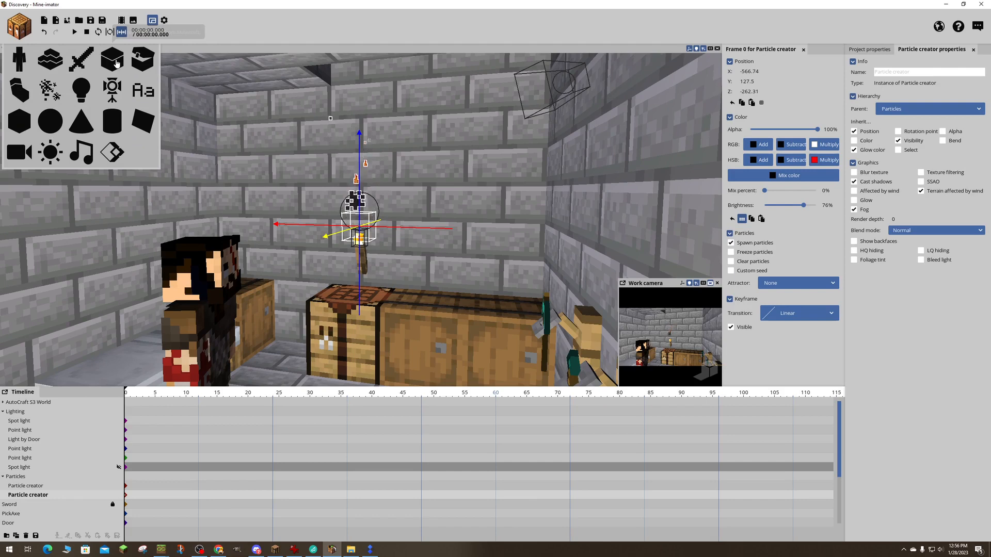
left_click(83, 65)
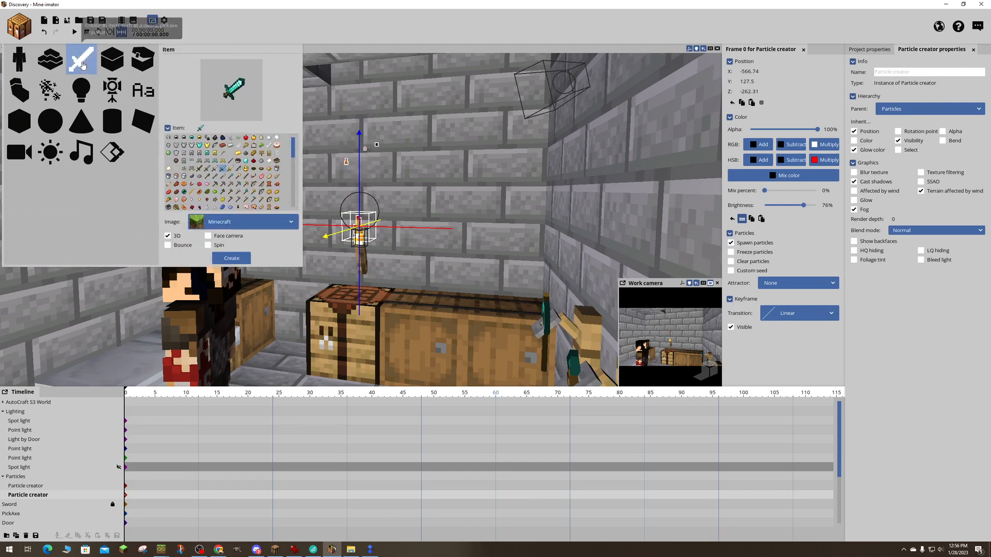
left_click(249, 226)
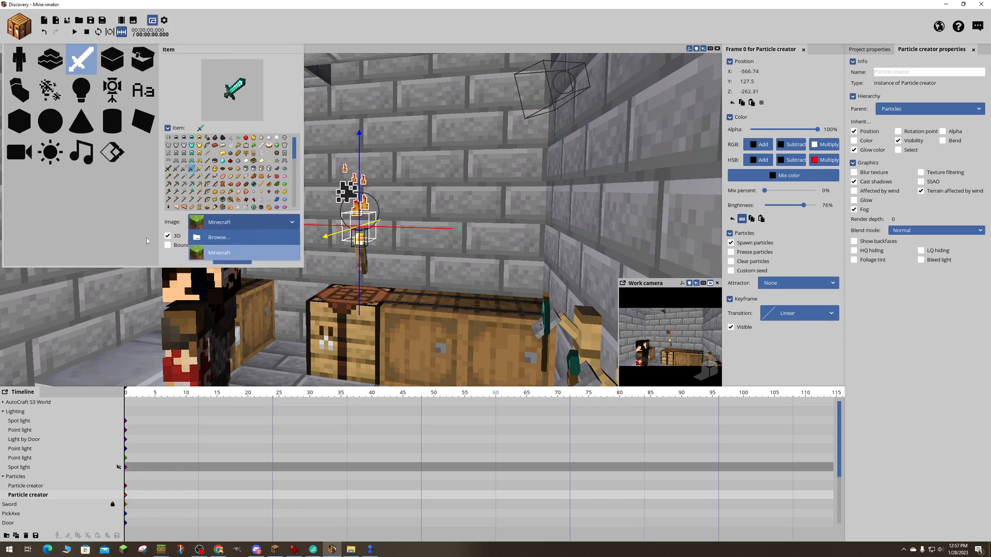
left_click(50, 58)
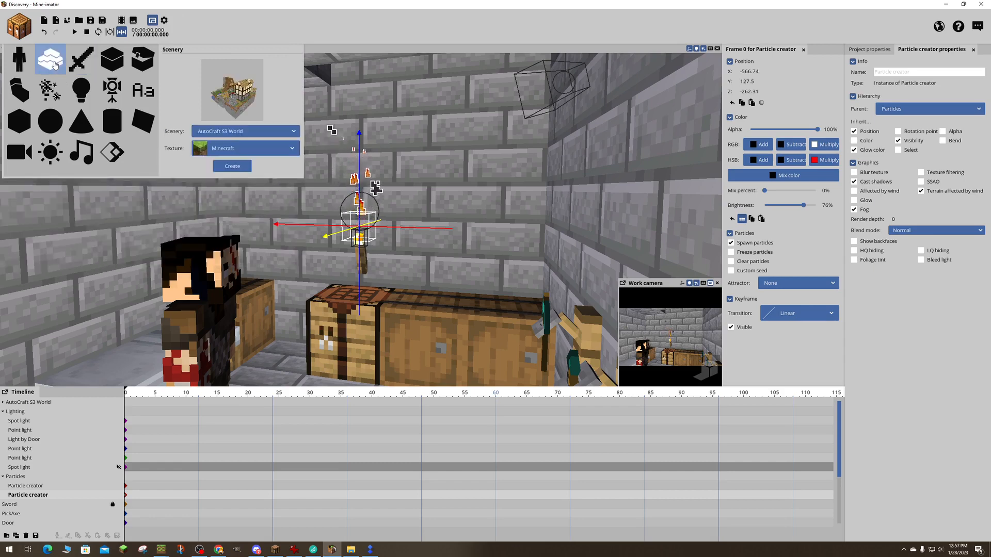
left_click(255, 149)
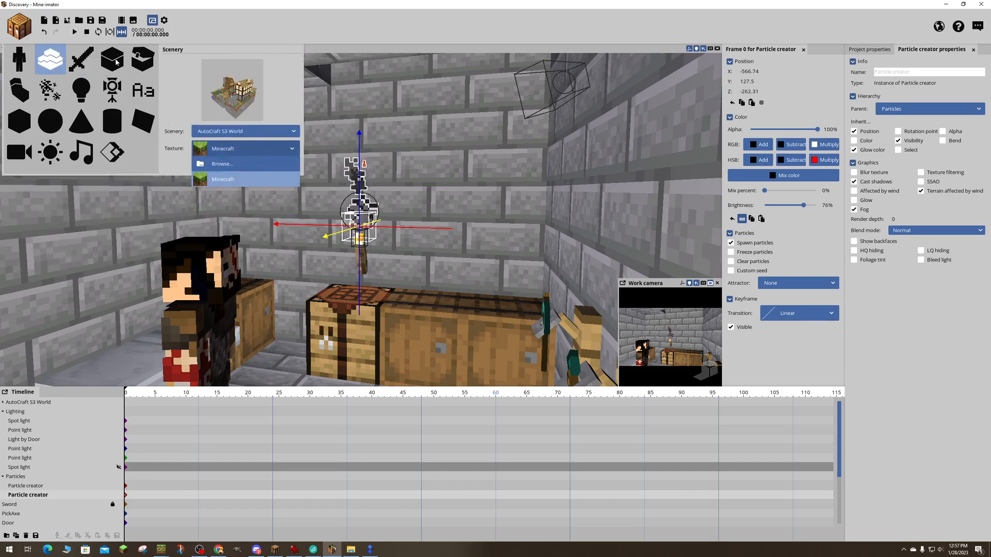
left_click(142, 60)
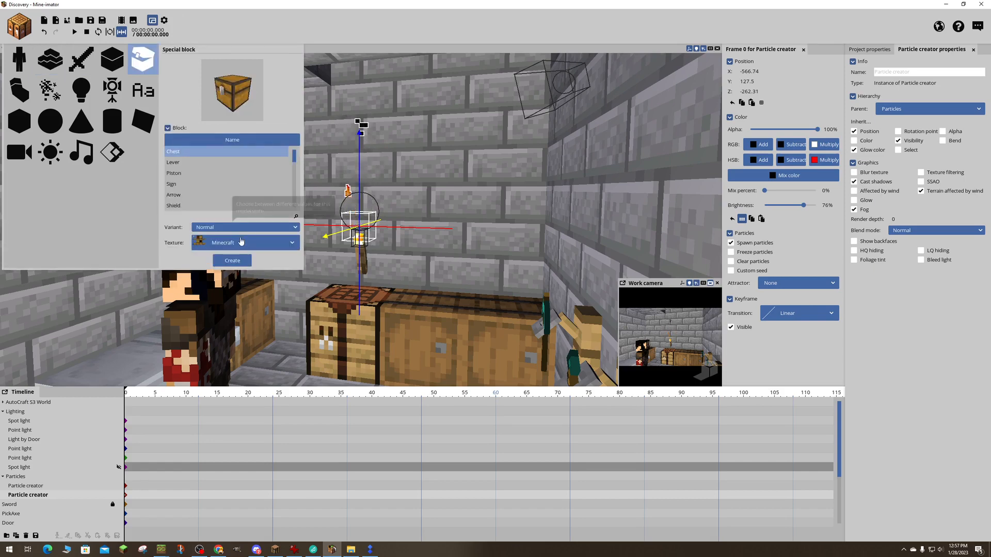
left_click(247, 243)
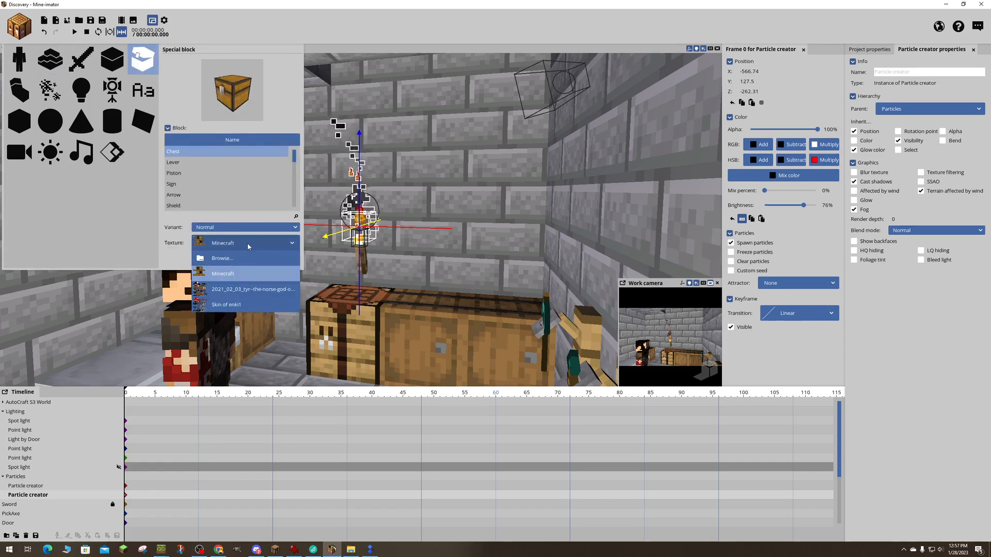
left_click(247, 243)
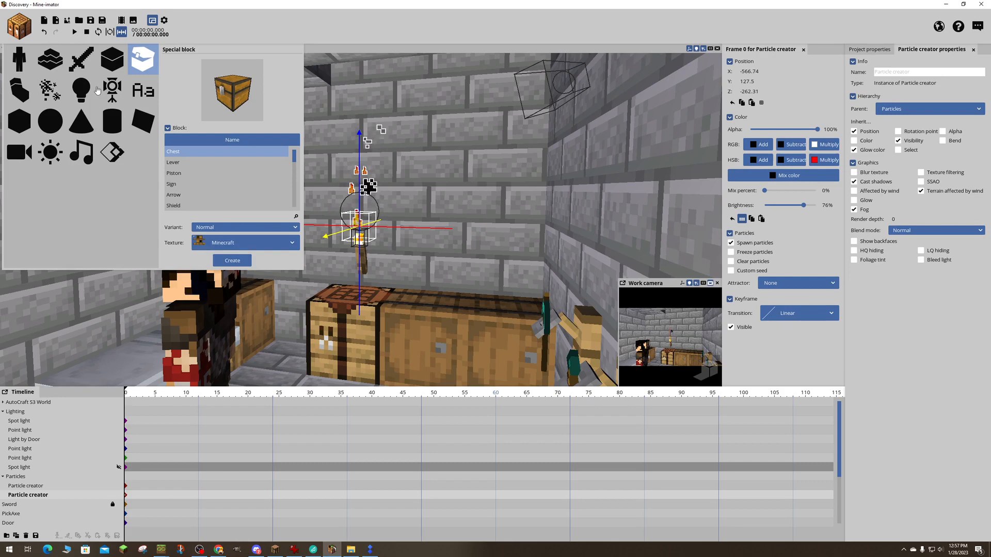
- Look through the creation options of further object types, including text and cone
left_click(60, 93)
left_click(113, 93)
left_click(141, 95)
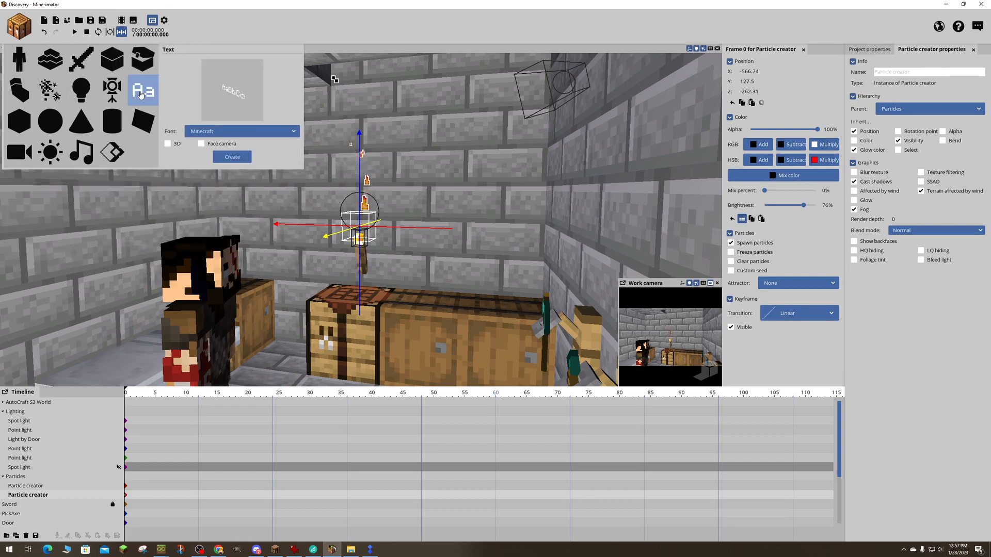
left_click(119, 129)
left_click(89, 129)
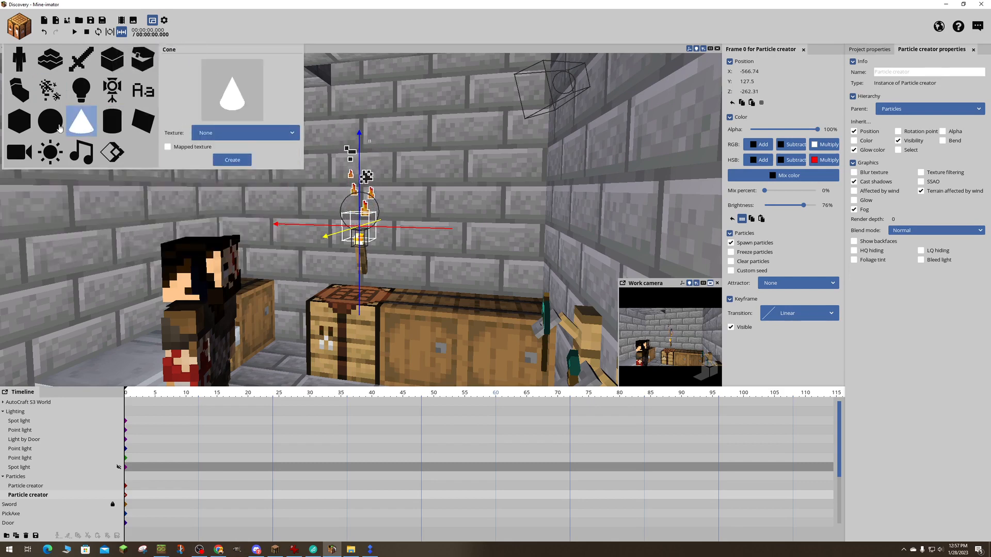
- Check the texture and source choices for new scenery and the file types accepted when browsing, and cancel the file selection
left_click(50, 58)
left_click(242, 148)
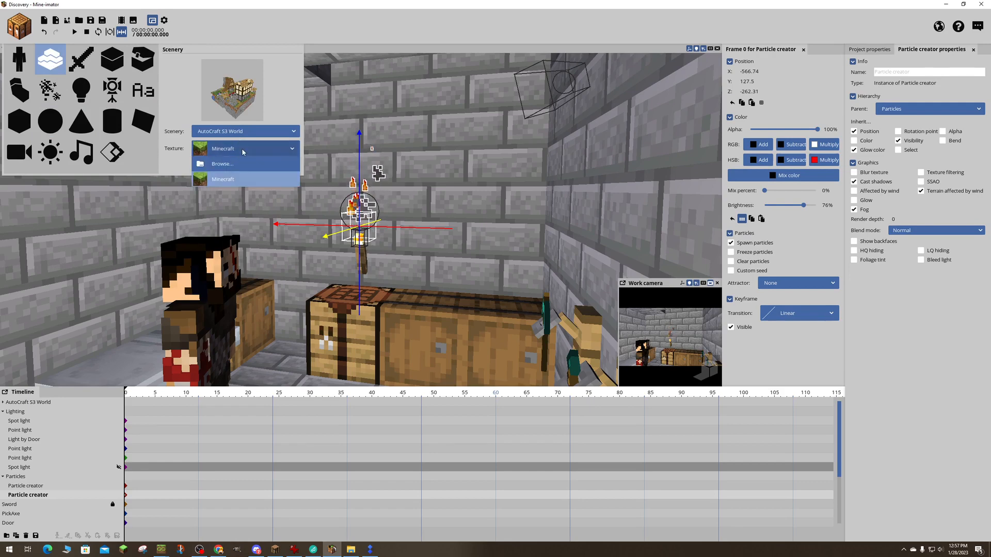
left_click(232, 131)
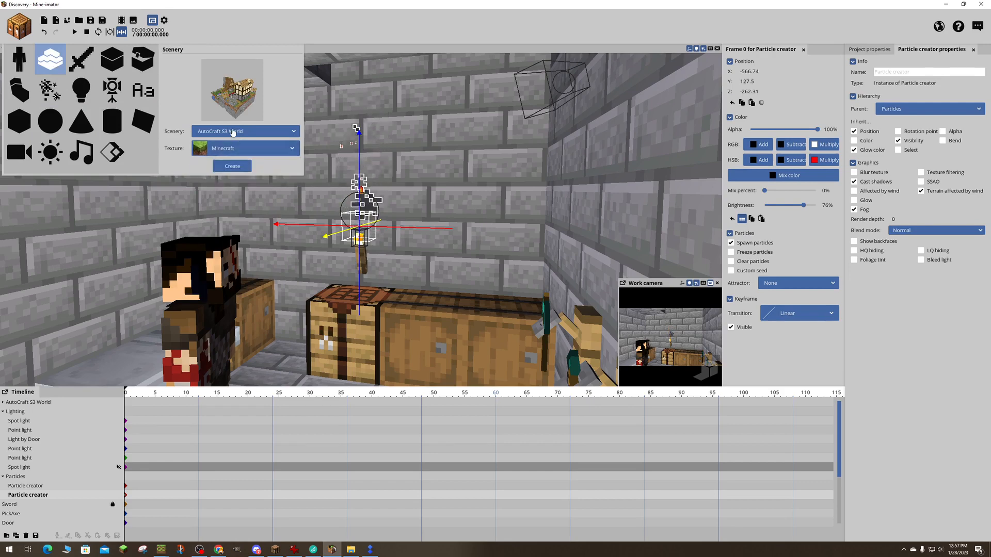
left_click(232, 132)
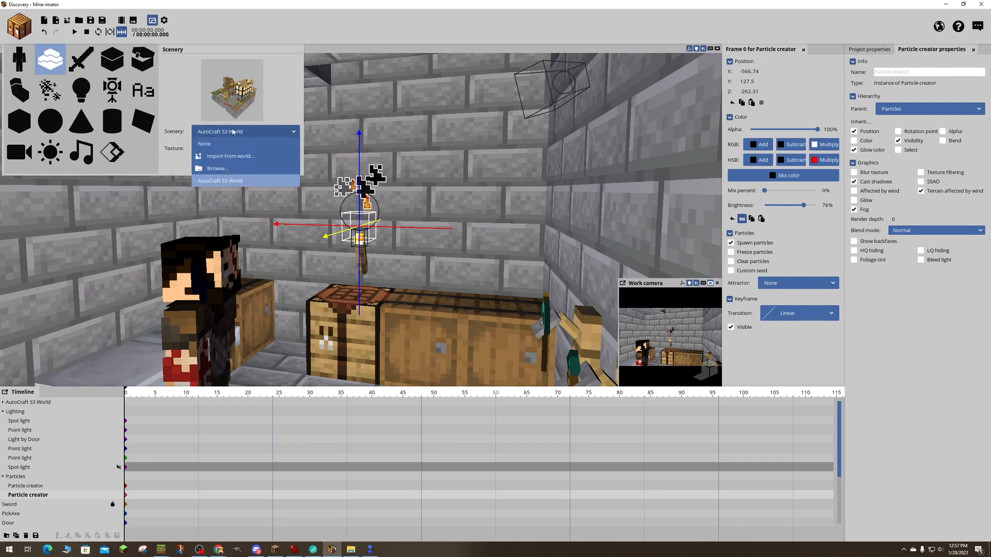
left_click(217, 169)
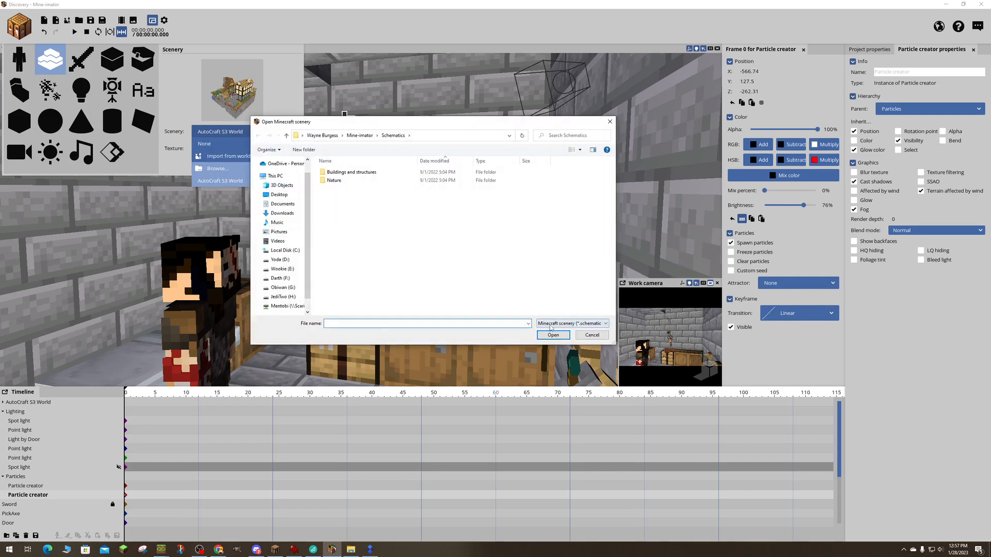
left_click(550, 324)
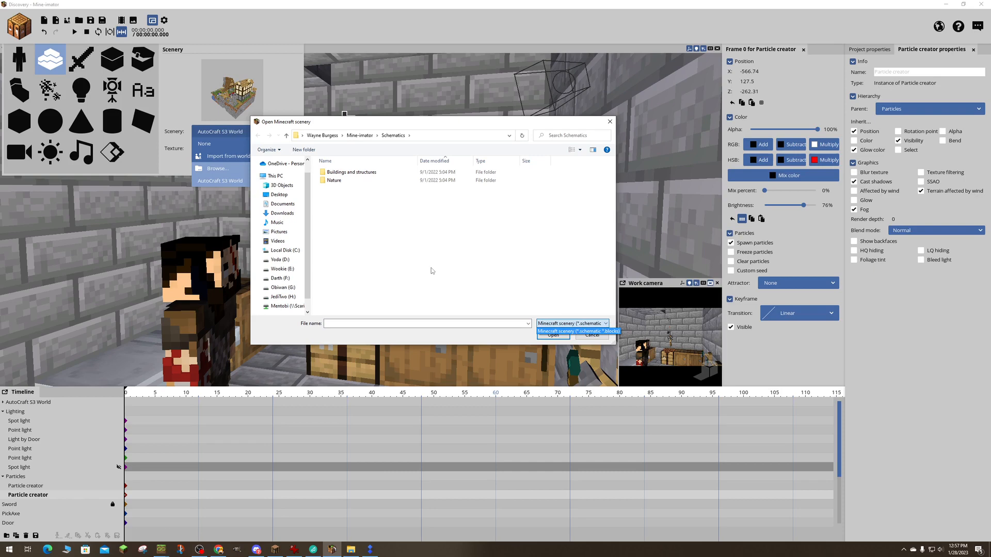
left_click(488, 268)
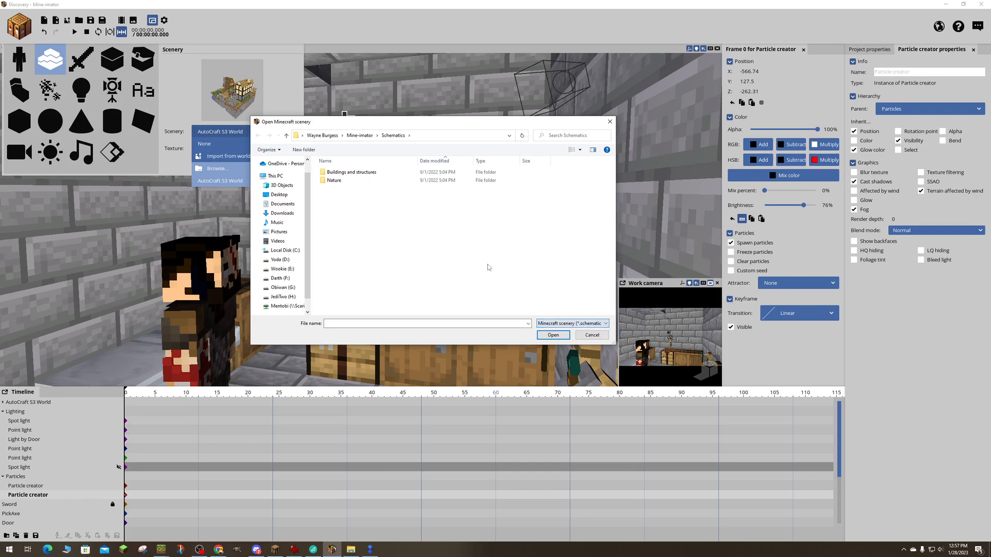
left_click(592, 335)
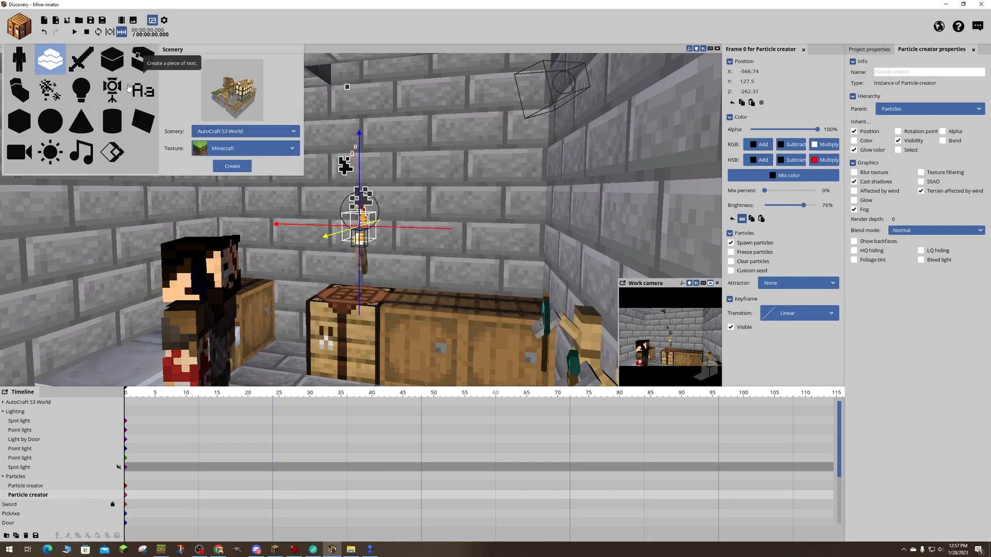
- Browse for a new scenery file in the schematics folder inside Minecraft Backup on the network drive
left_click(246, 131)
left_click(218, 168)
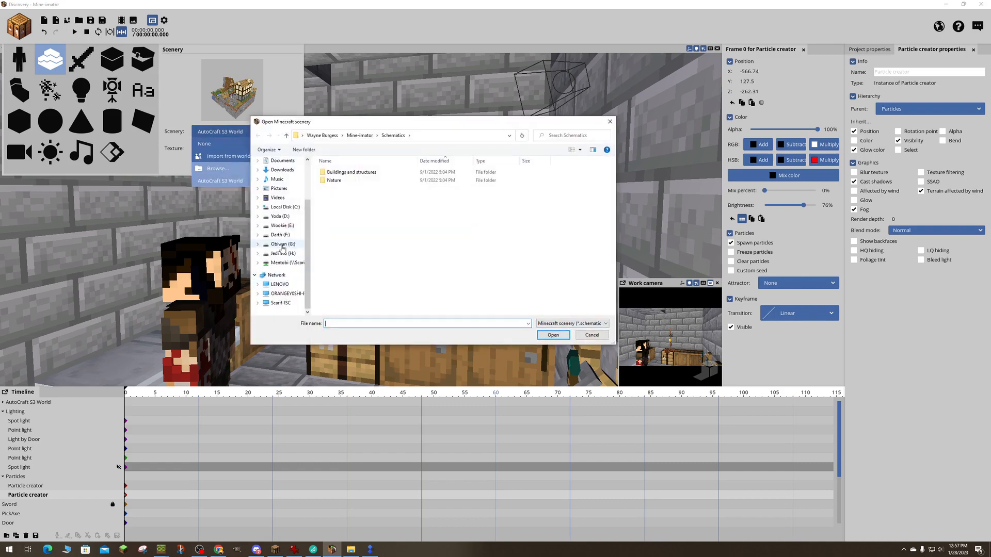
left_click(284, 263)
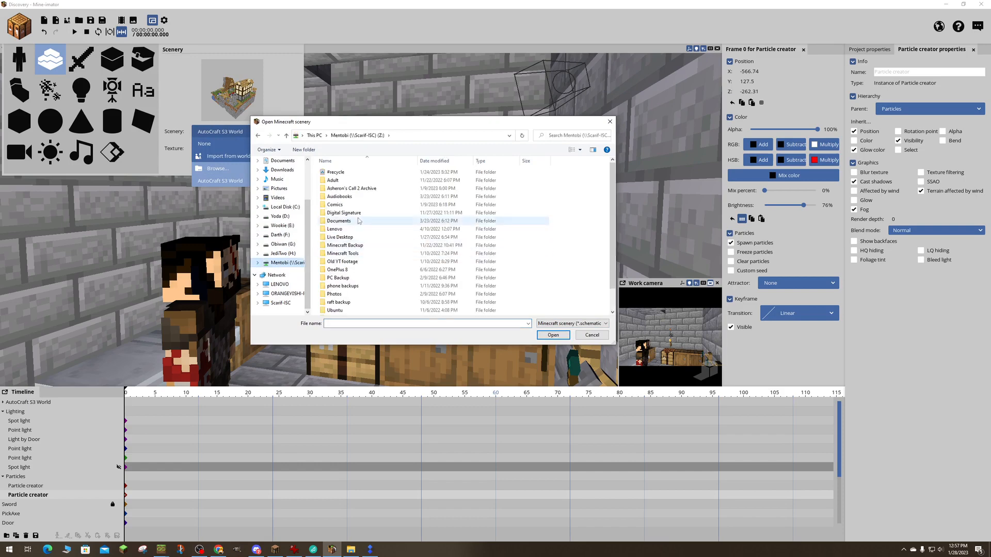
double_click(345, 222)
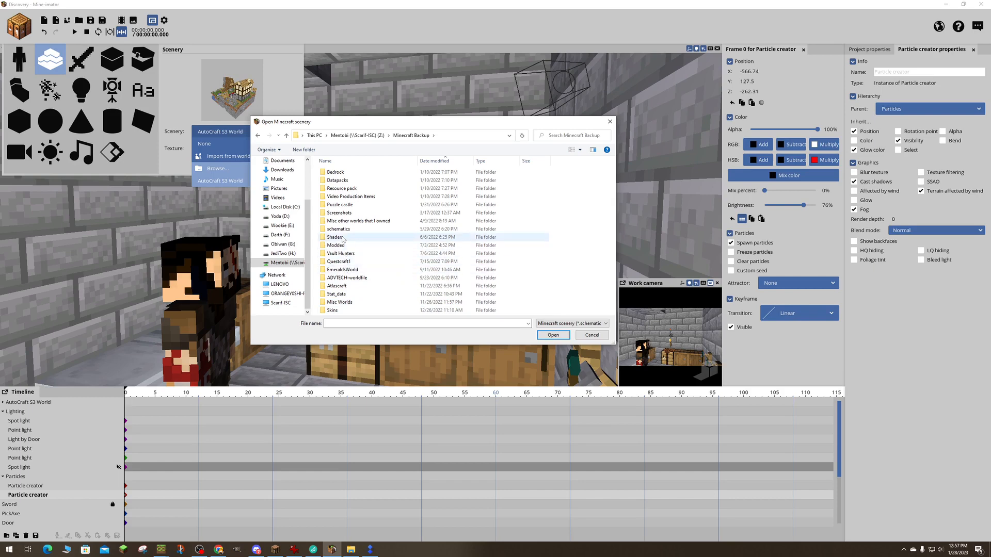
left_click(336, 162)
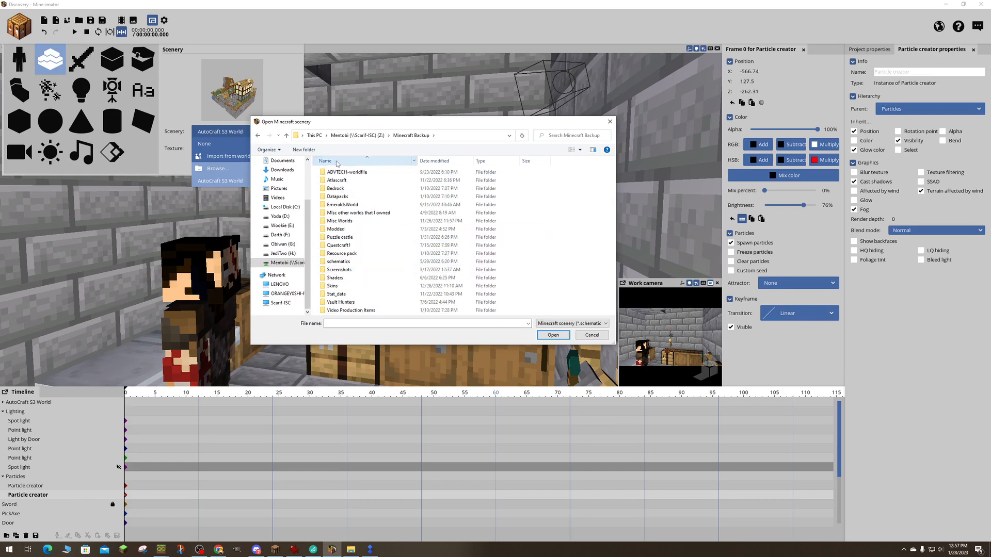
left_click(345, 265)
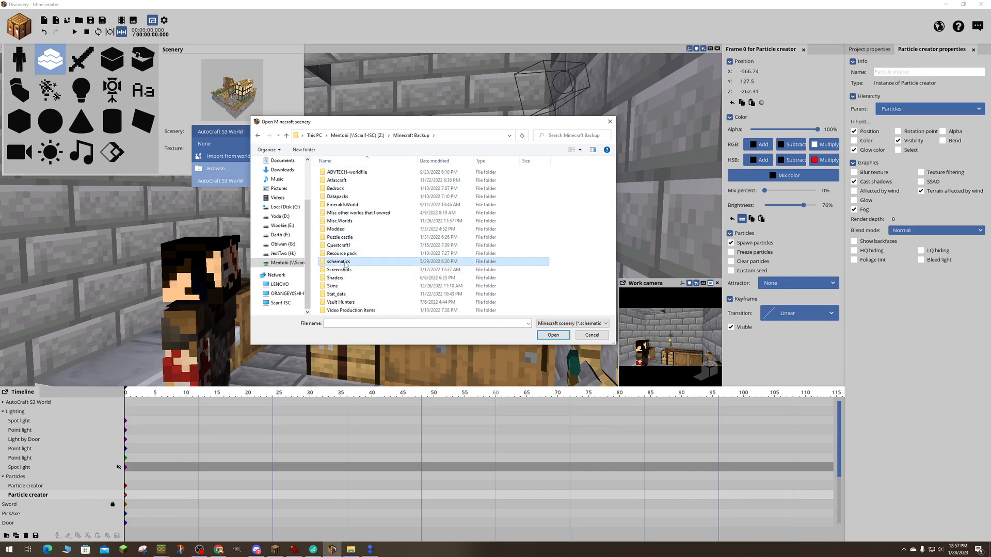
double_click(344, 265)
- Find Parthenon.schematic in the folder and load it as the scenery source
scroll(371, 253, "down", 3)
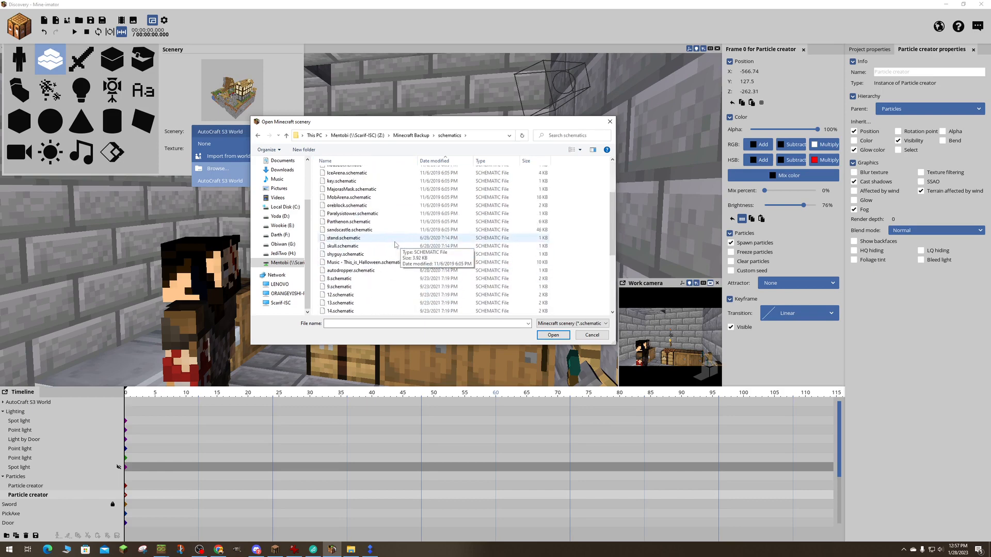
scroll(395, 248, "down", 5)
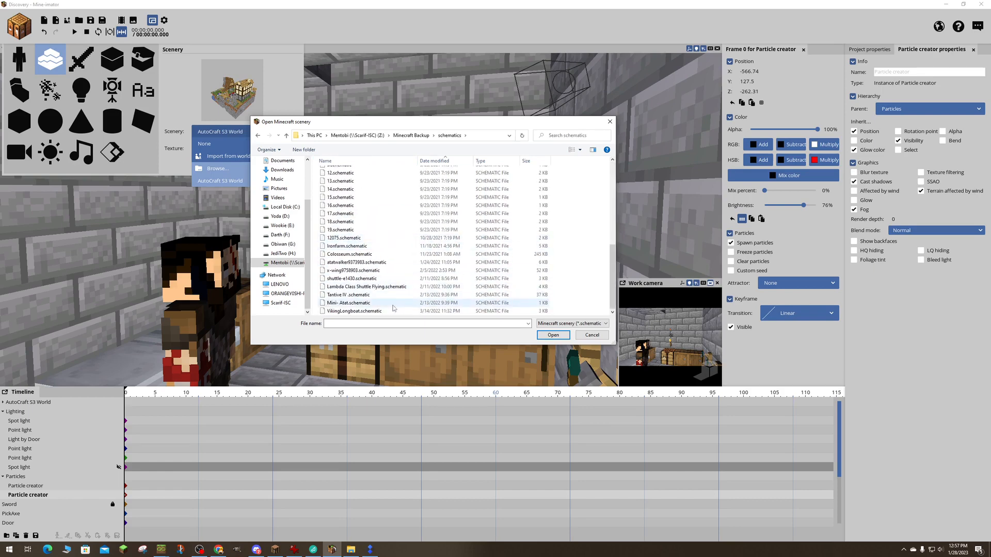
scroll(388, 284, "up", 6)
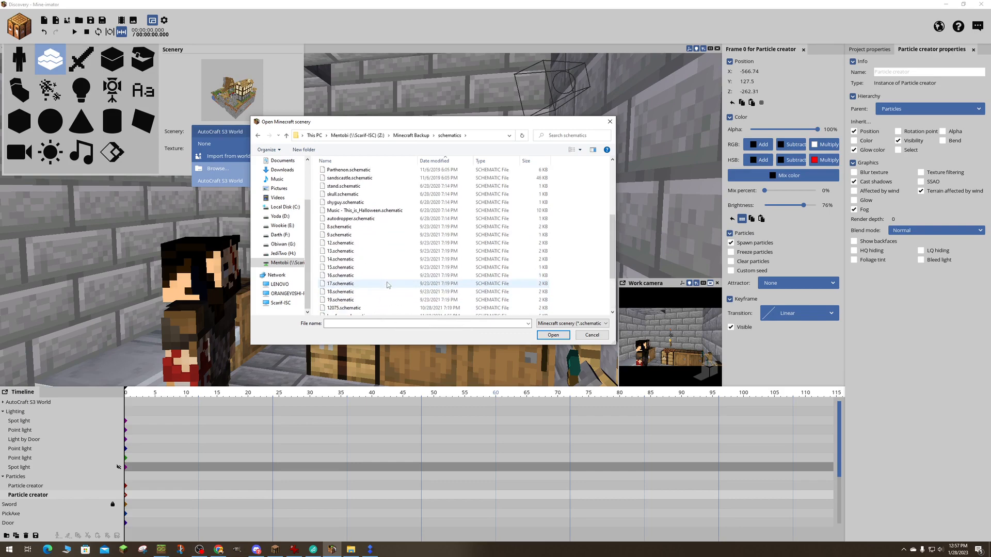
scroll(388, 284, "up", 2)
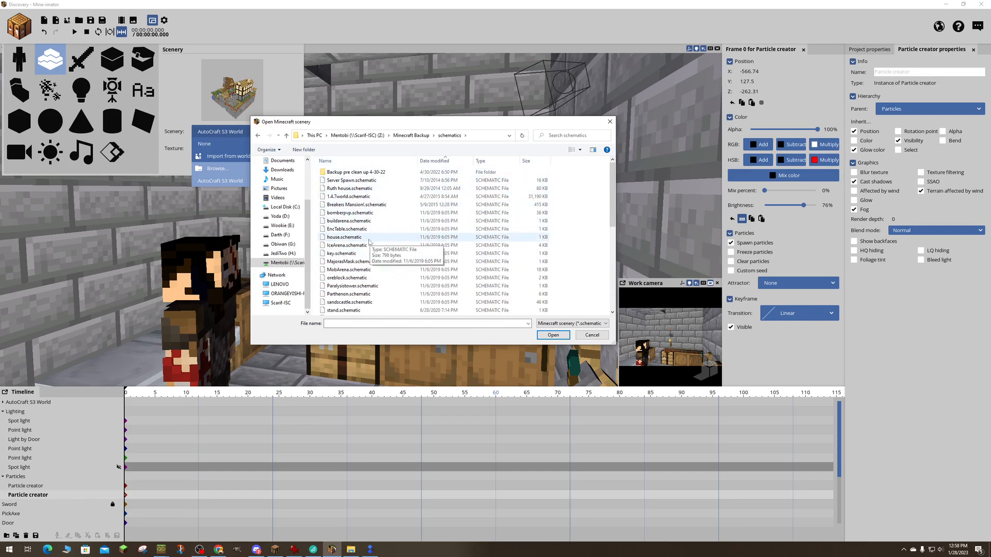
scroll(369, 242, "down", 1)
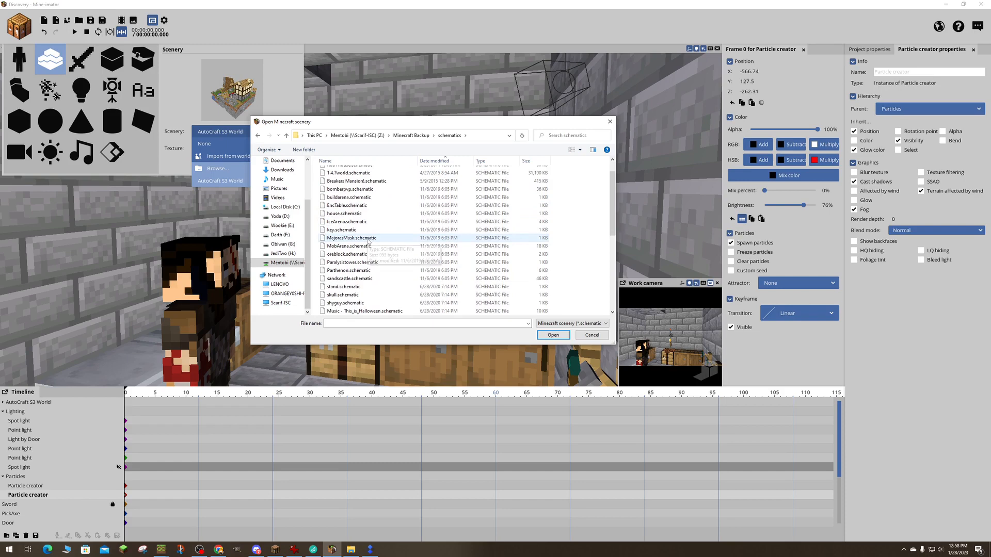
scroll(369, 242, "down", 1)
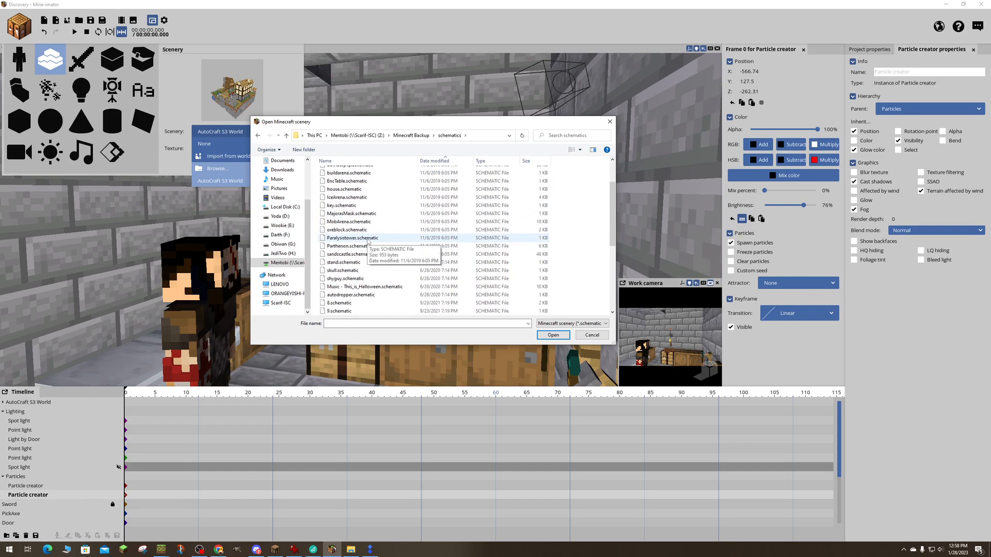
scroll(369, 242, "down", 1)
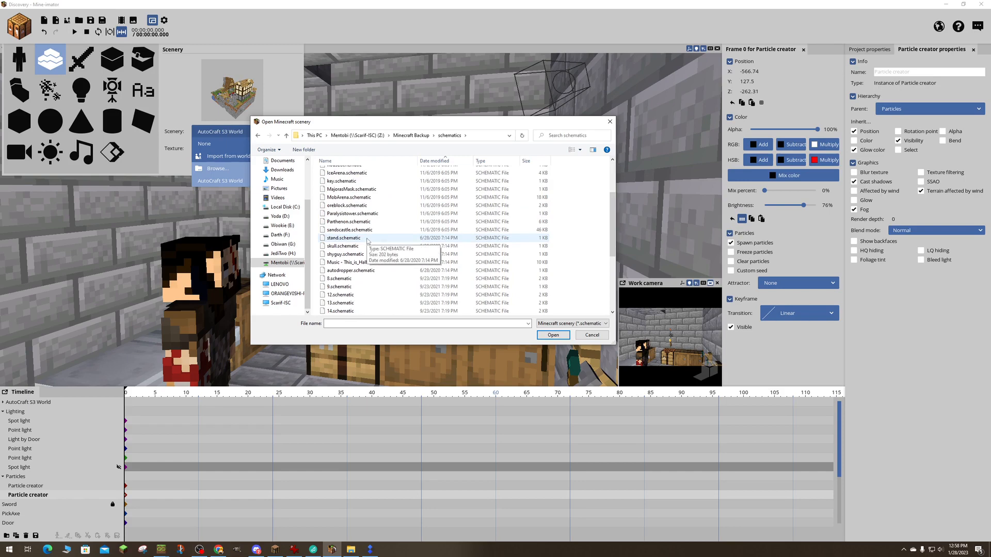
left_click(361, 222)
scroll(405, 251, "down", 1)
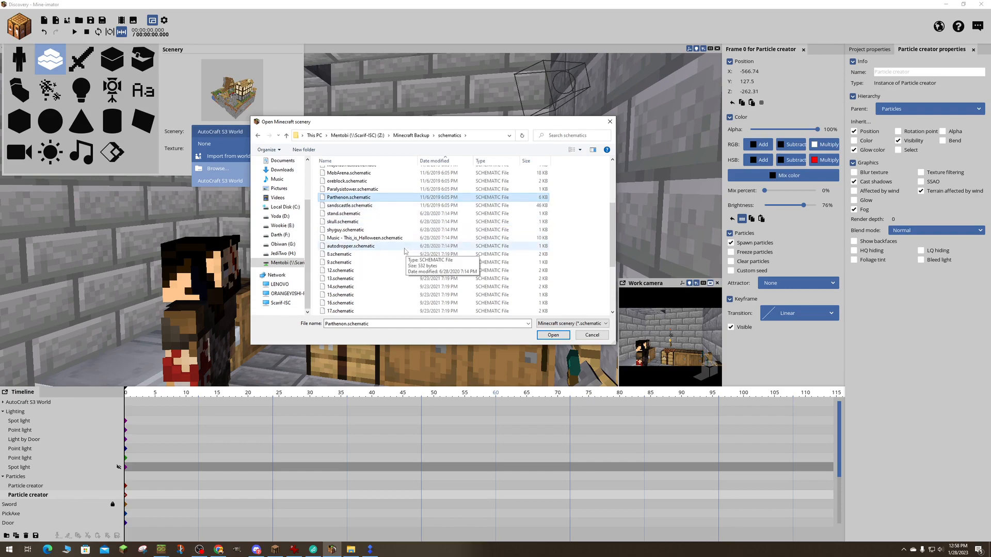
left_click(551, 338)
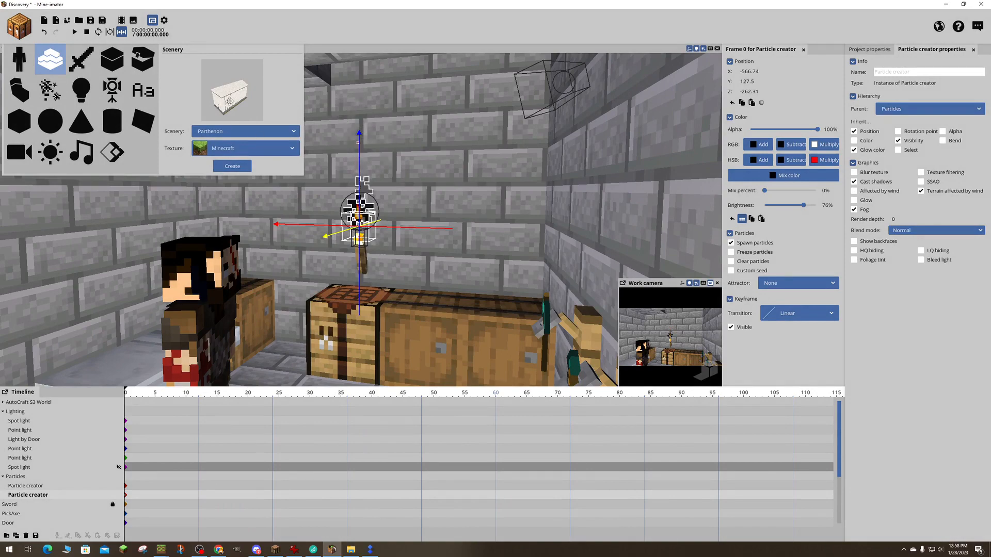
- Create the Parthenon scenery in the world with the Minecraft texture and view it from outside the room
left_click(232, 166)
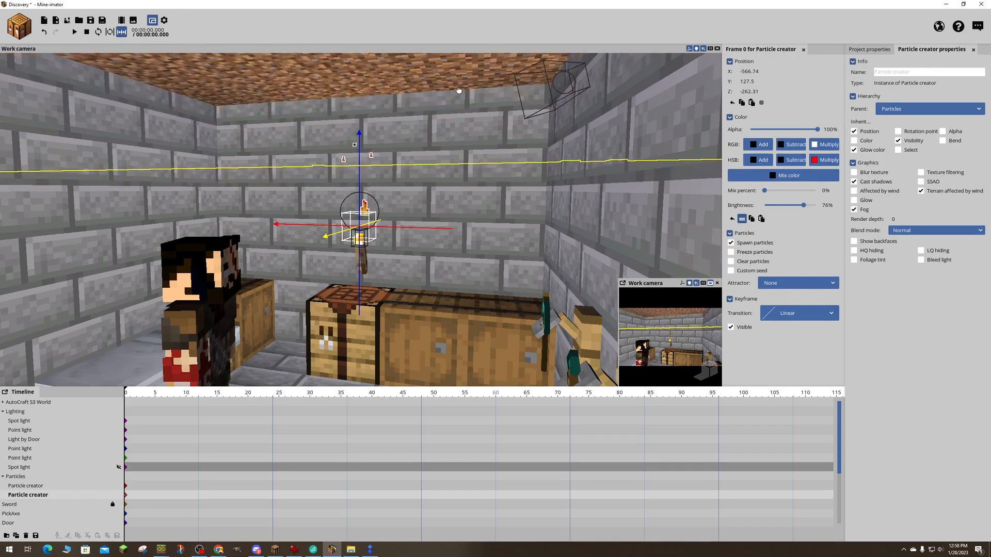
key("w")
right_click_drag(467, 106, 362, 142)
key("s")
- Change the project's time of day to daylight, collapse the Particles and Lighting folders, and select the Parthenon
left_click(864, 49)
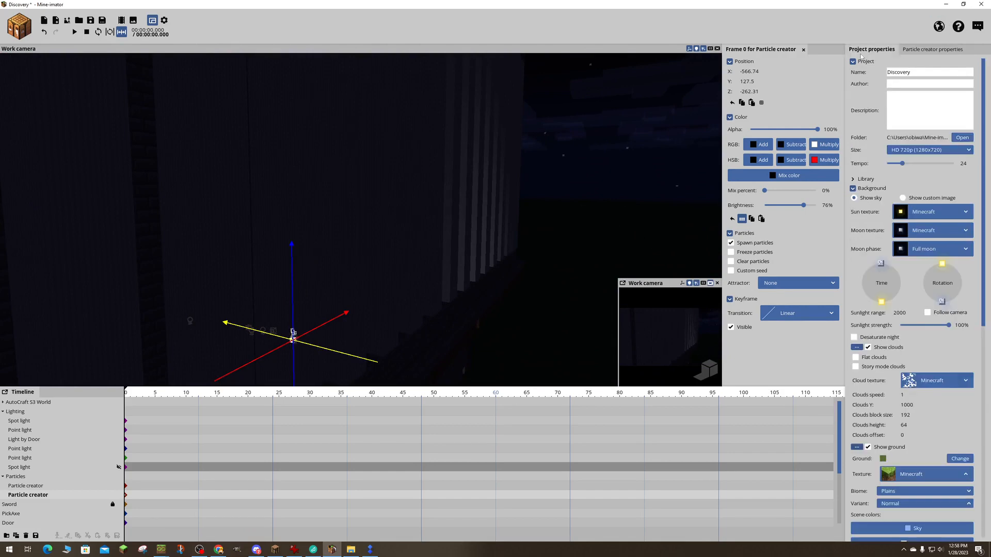
left_click_drag(877, 298, 860, 255)
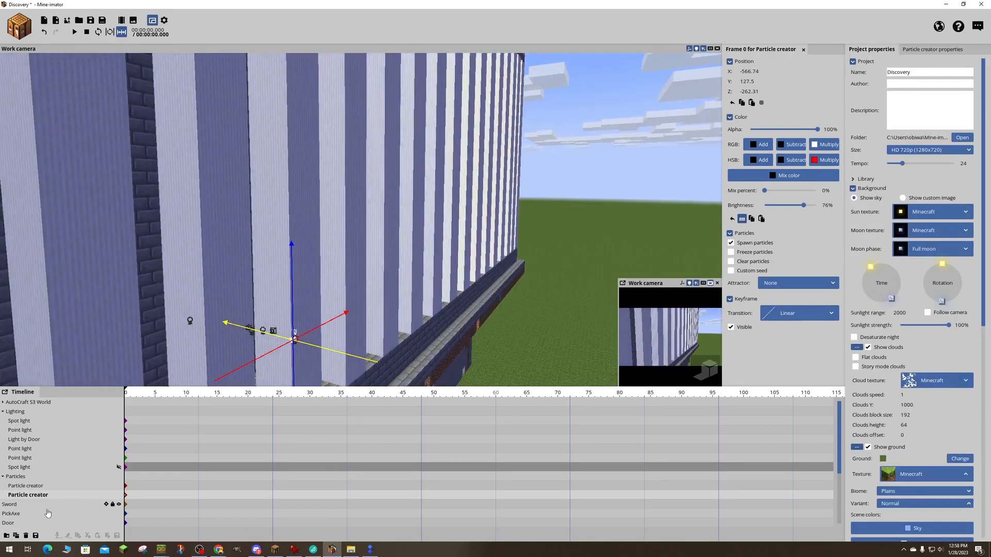
left_click(5, 478)
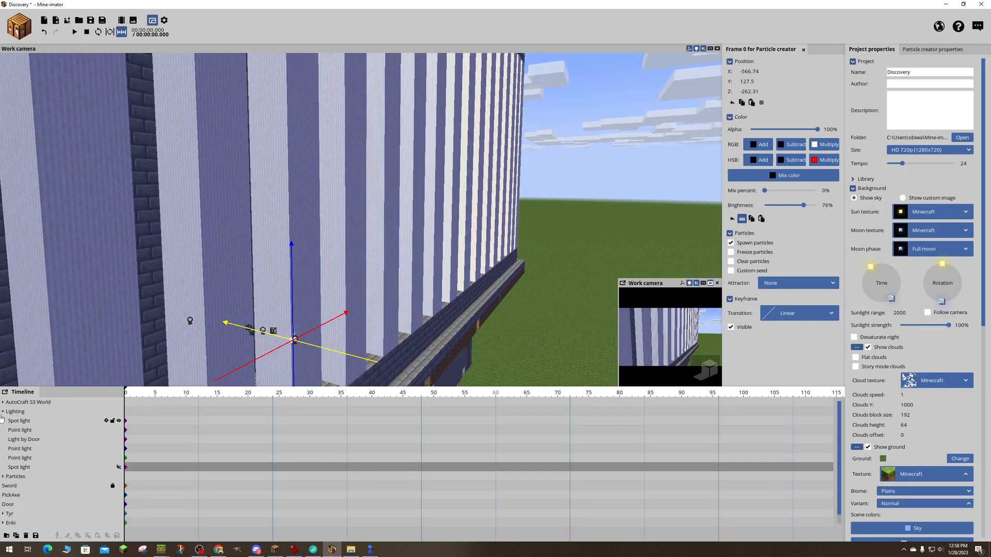
left_click(3, 411)
left_click(15, 477)
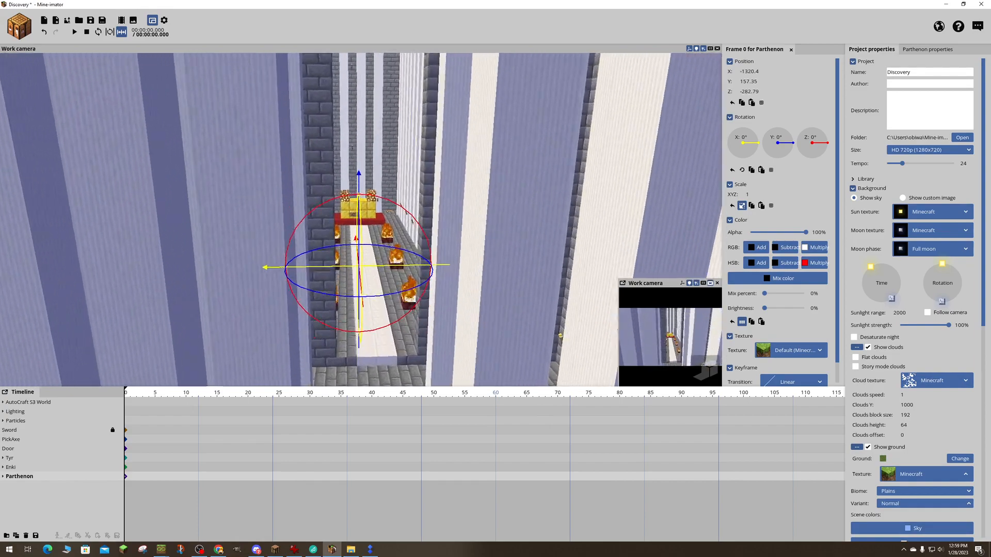
- Examine the Parthenon's interior and exterior and the neighbouring houses of the AutoCraft S3 World in daylight
key("w")
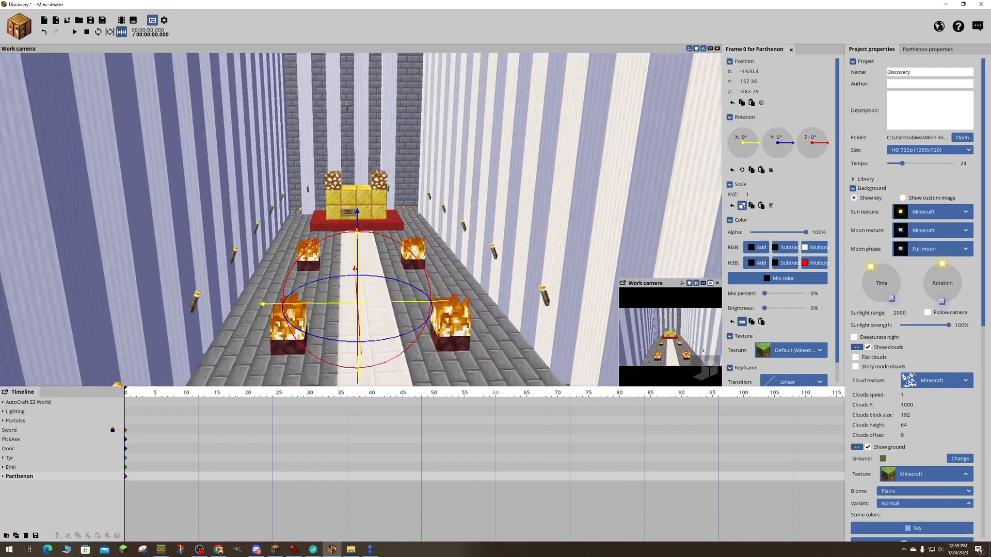
right_click_drag(362, 219, 496, 203)
key("w")
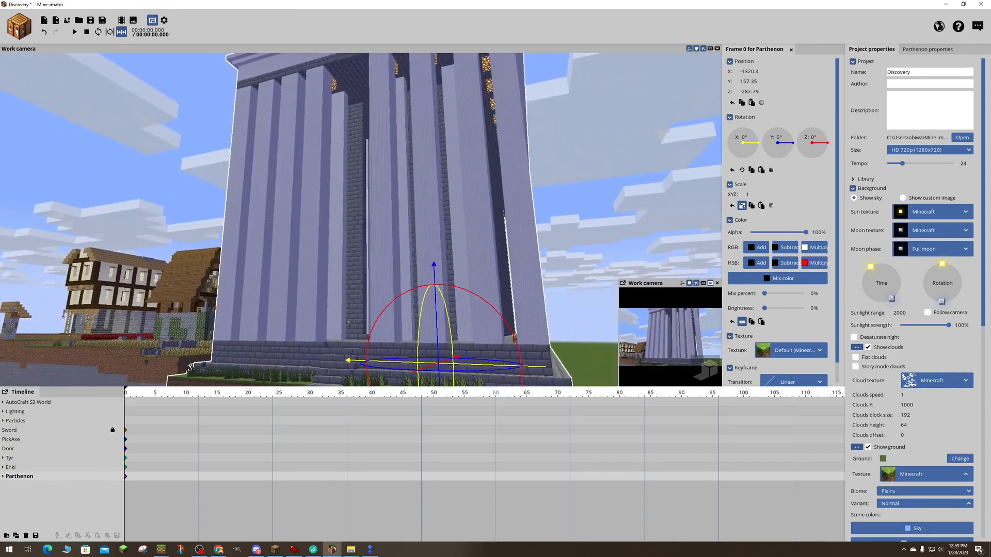
key("a")
right_click_drag(362, 219, 434, 201)
right_click_drag(421, 259, 441, 259)
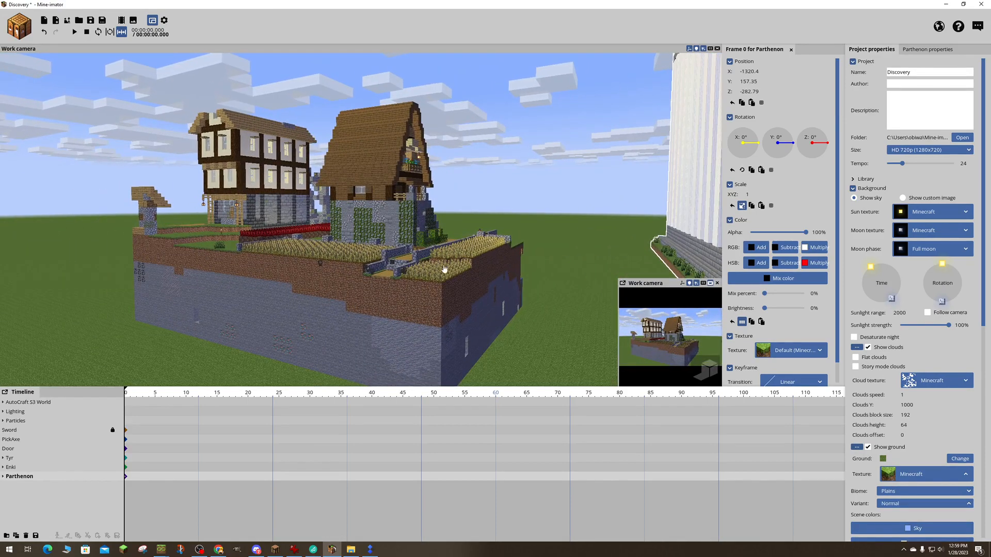
right_click_drag(591, 218, 434, 232)
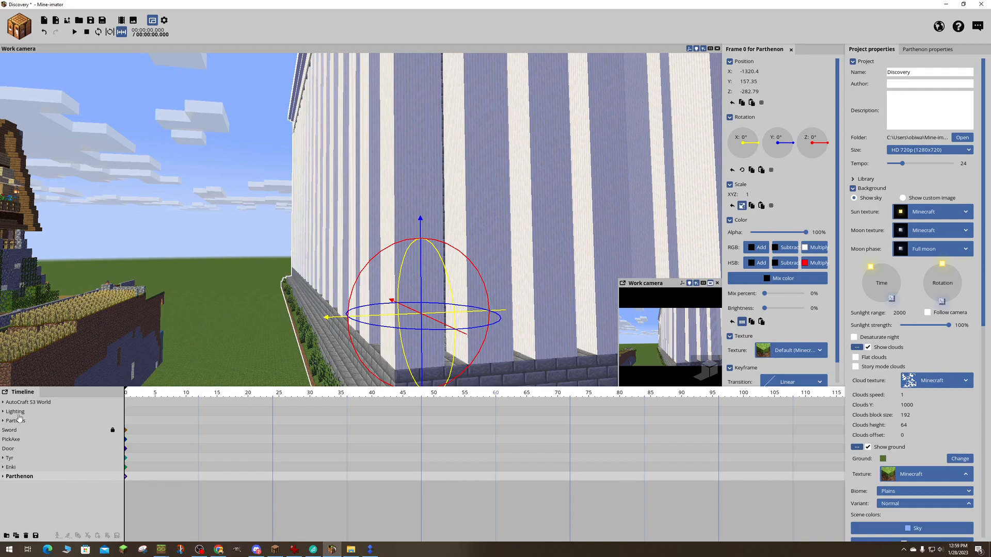
- Delete the Parthenon scenery and bring the view back to the stone room with the characters
left_click(27, 536)
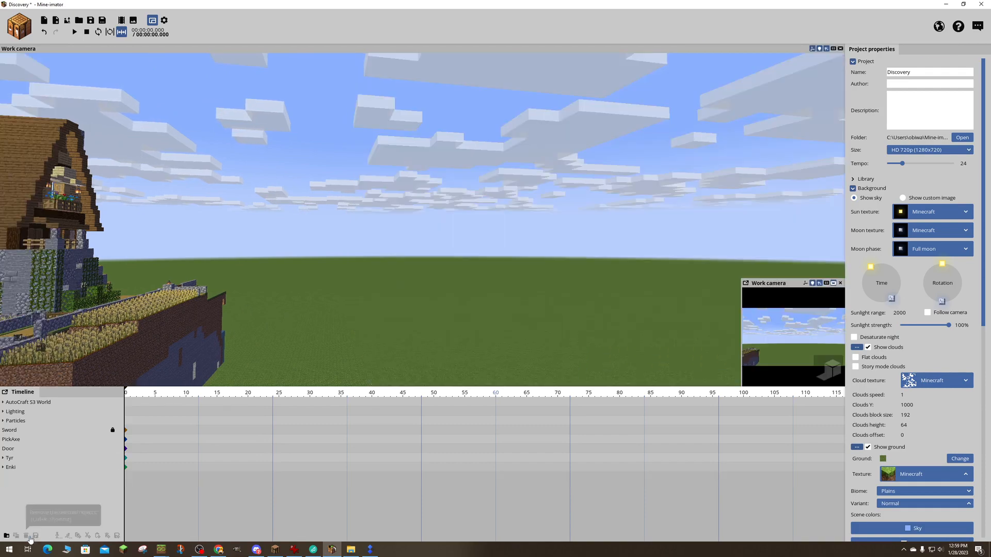
right_click_drag(270, 303, 207, 325)
key("w")
key("w")
key("w")
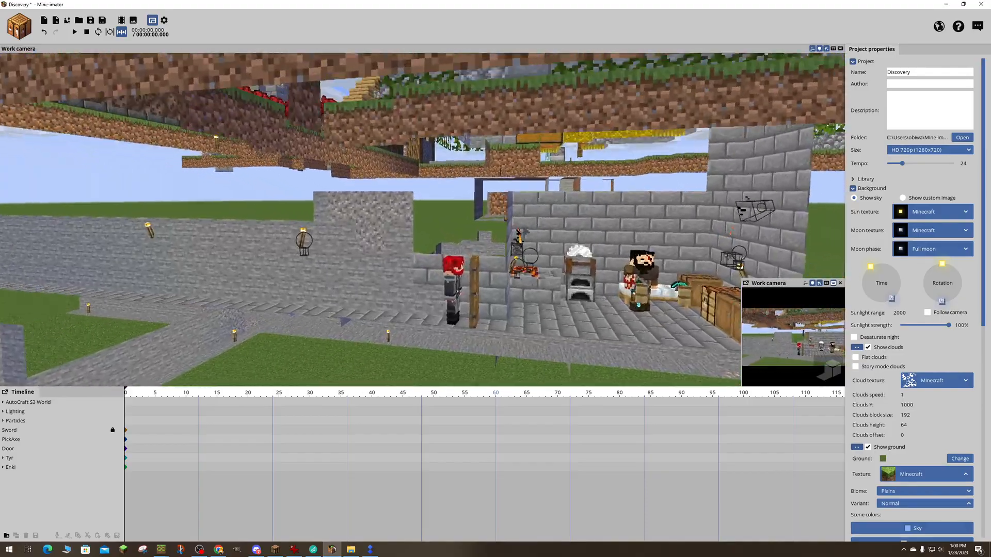
key("w")
key("d")
right_click_drag(593, 304, 624, 300)
key("s")
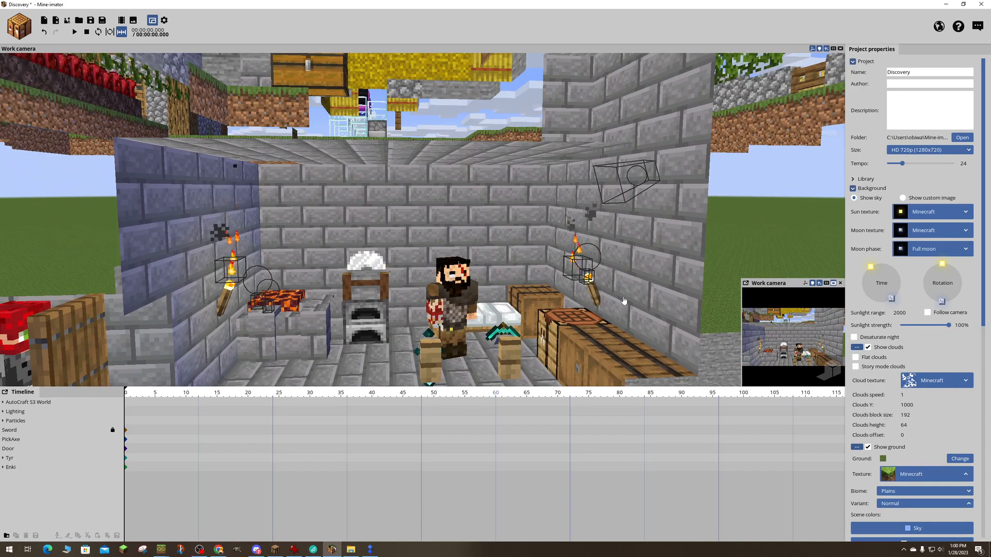
- Set the time of day back to night and review the project's remaining background, fog, wind and resource settings
left_click_drag(871, 266, 881, 263)
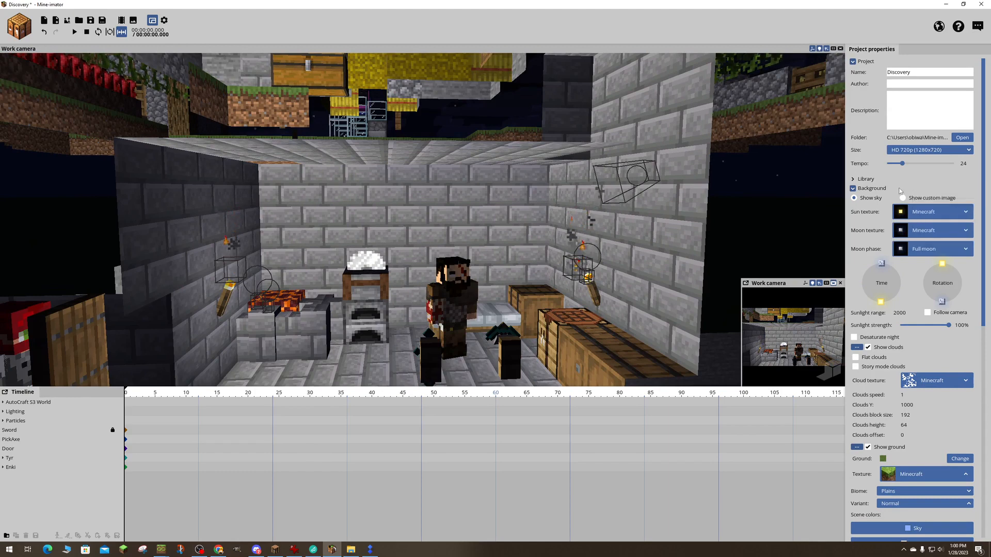
left_click(906, 213)
left_click(917, 199)
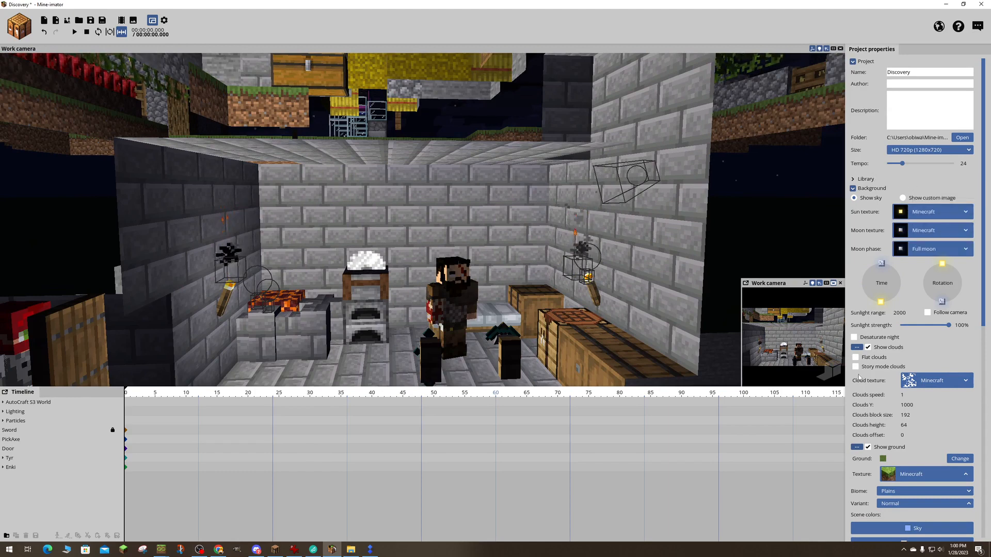
scroll(872, 447, "down", 10)
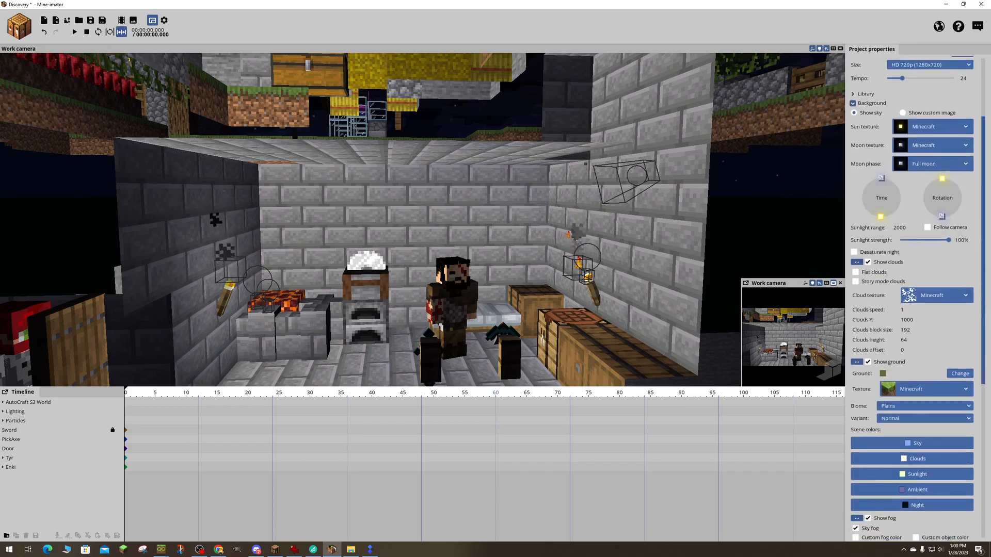
scroll(989, 503, "down", 3)
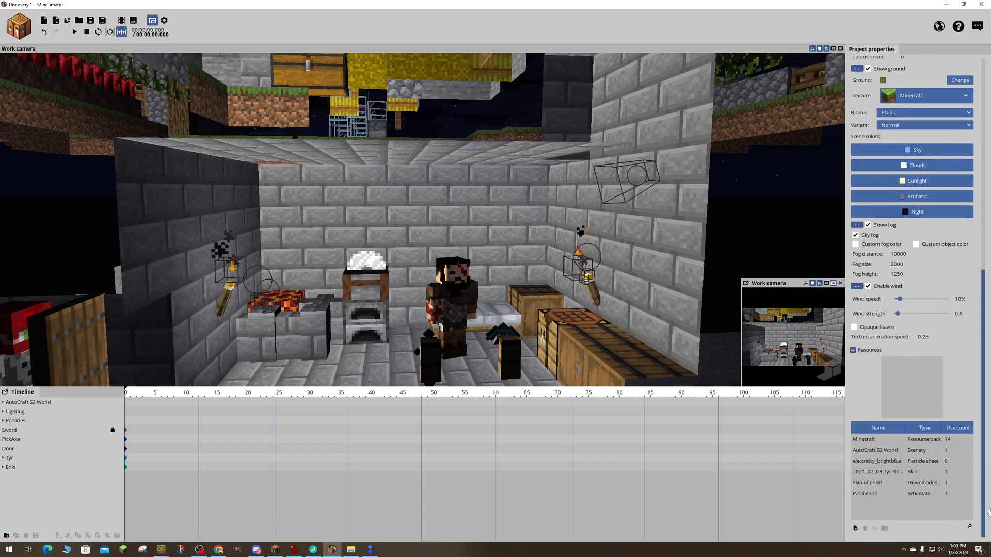
scroll(971, 310, "up", 13)
scroll(960, 142, "down", 13)
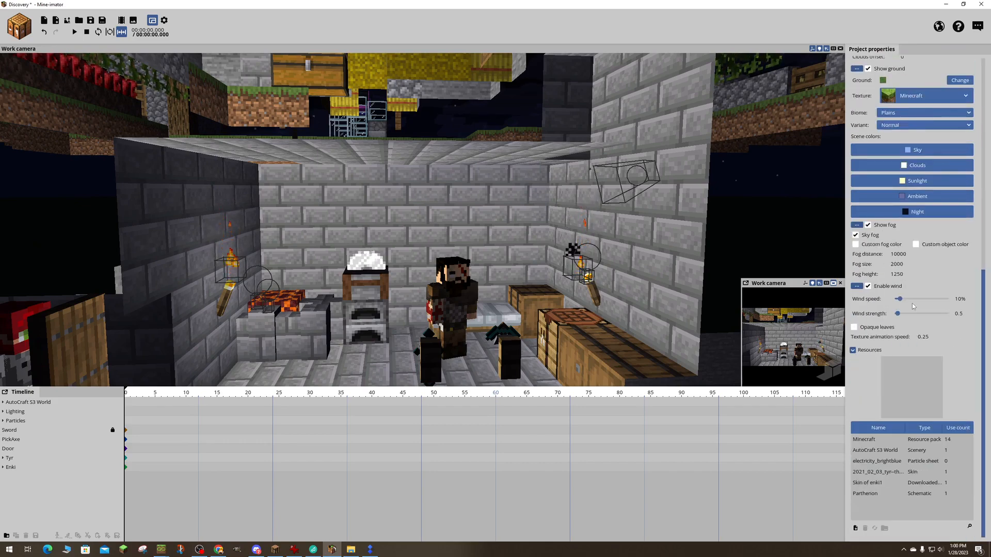
left_click_drag(983, 341, 983, 164)
- Select the Particles folder near the crafting-table torch and enable its Cast shadows option
right_click_drag(596, 230, 663, 212)
key("w")
left_click(525, 280)
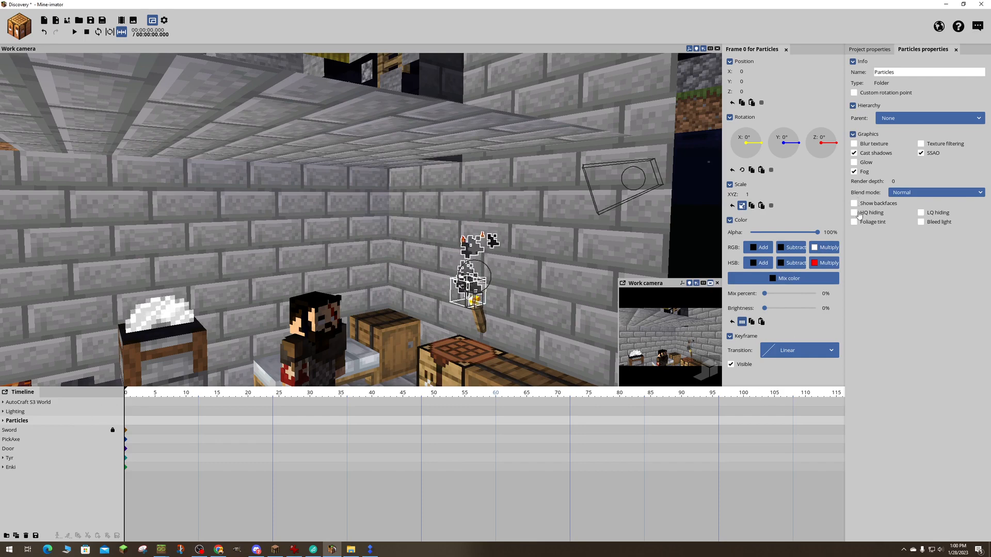
left_click(854, 154)
- Try the Add and Multiply blend modes on the Particles folder and return it to Normal
left_click(900, 194)
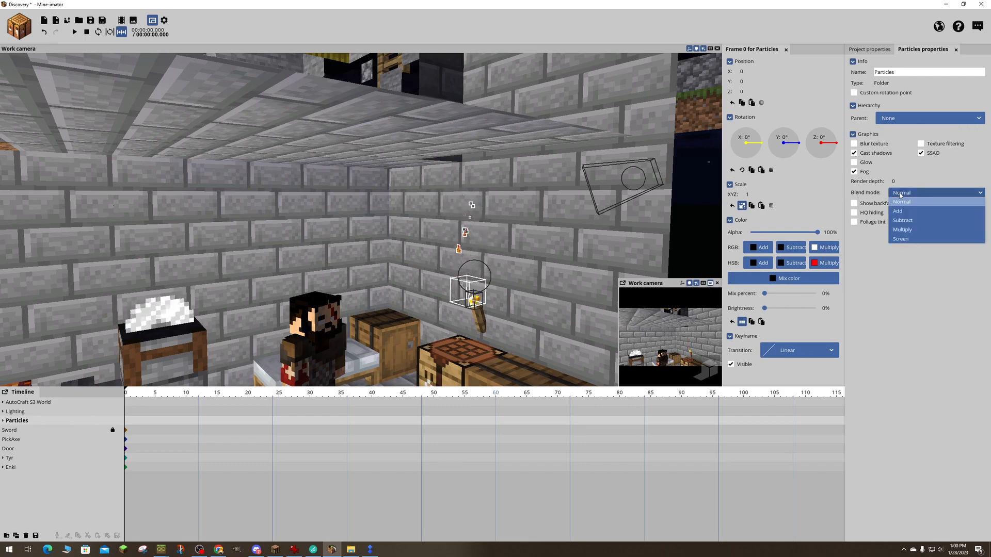
left_click(903, 211)
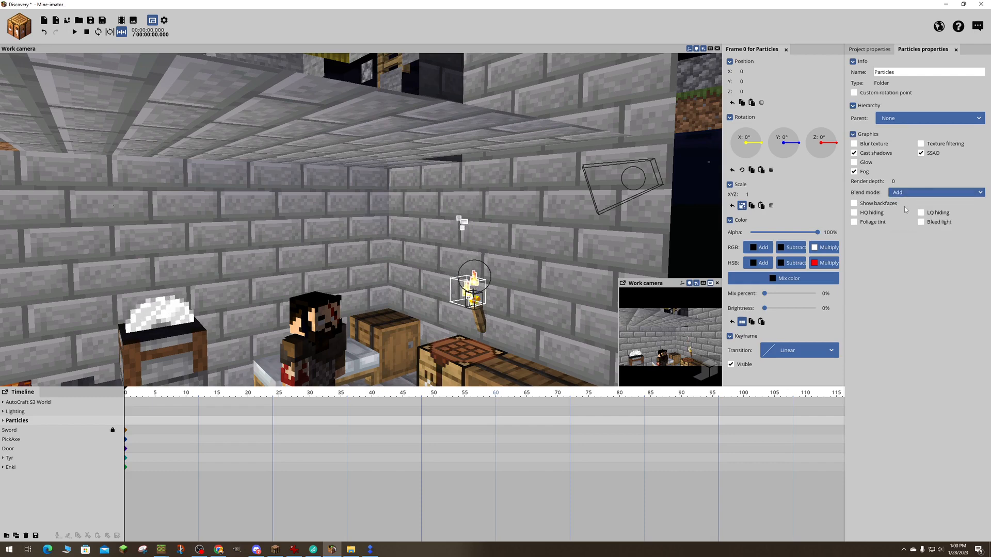
left_click(904, 193)
left_click(906, 233)
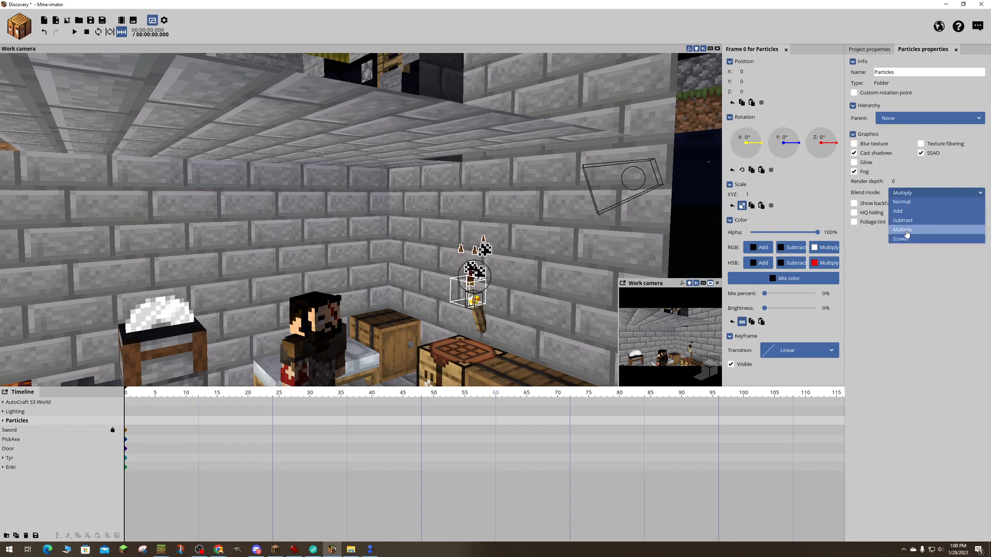
left_click(907, 194)
left_click(902, 201)
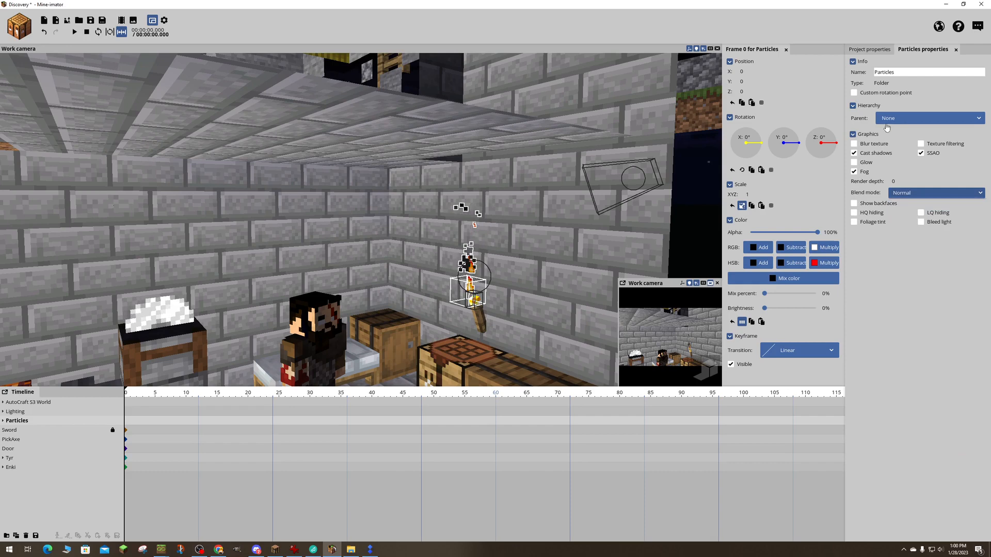
- Collapse the folder's Info section and scale the whole Particles folder to 0.78
left_click(853, 61)
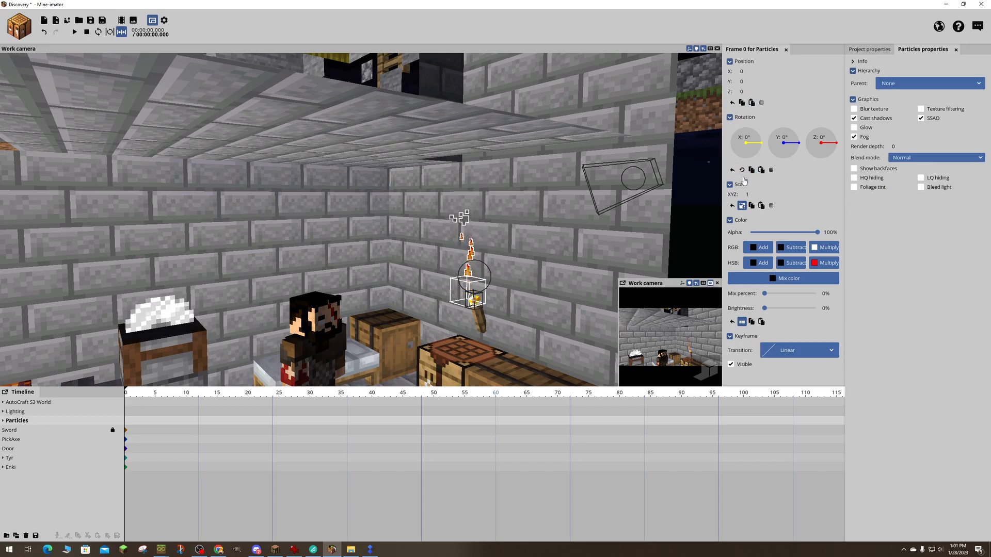
left_click_drag(750, 195, 745, 195)
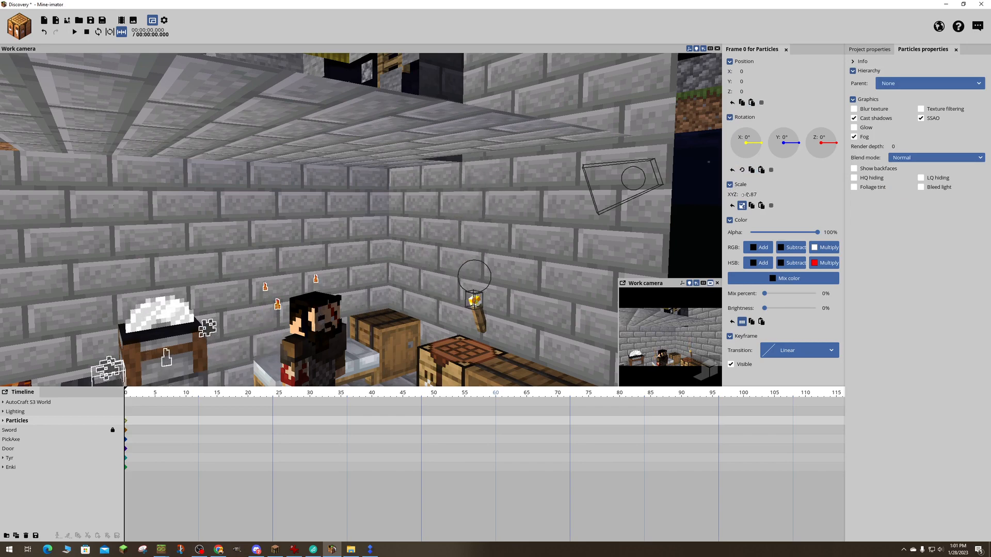
right_click_drag(609, 211, 552, 261)
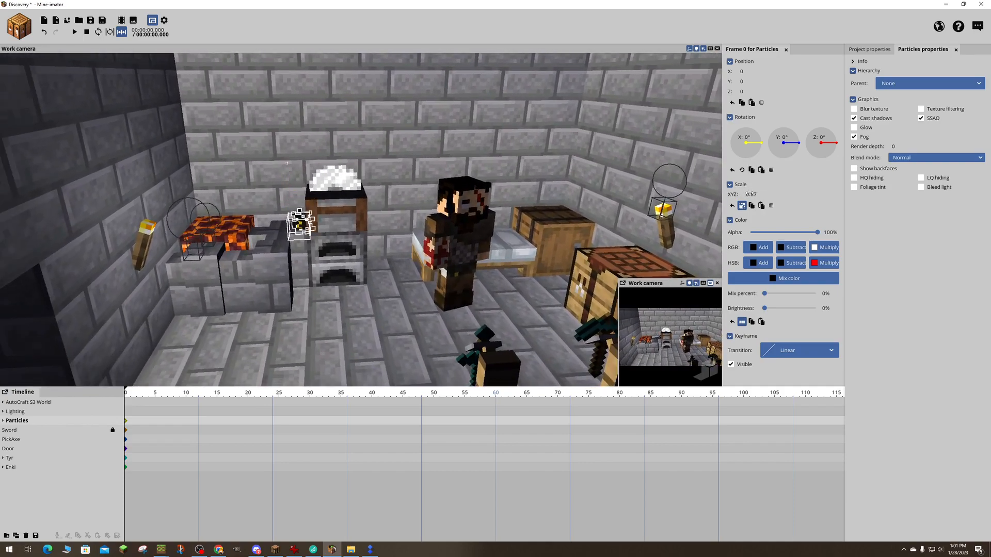
left_click_drag(753, 195, 748, 195)
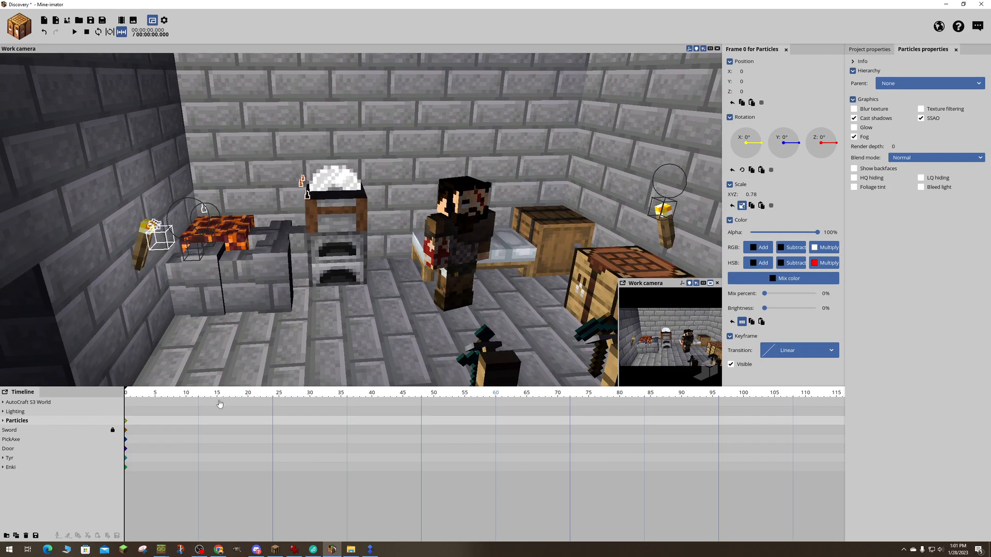
- Expand the Particles folder and move its second particle creator across the room to X -724.86
left_click(3, 422)
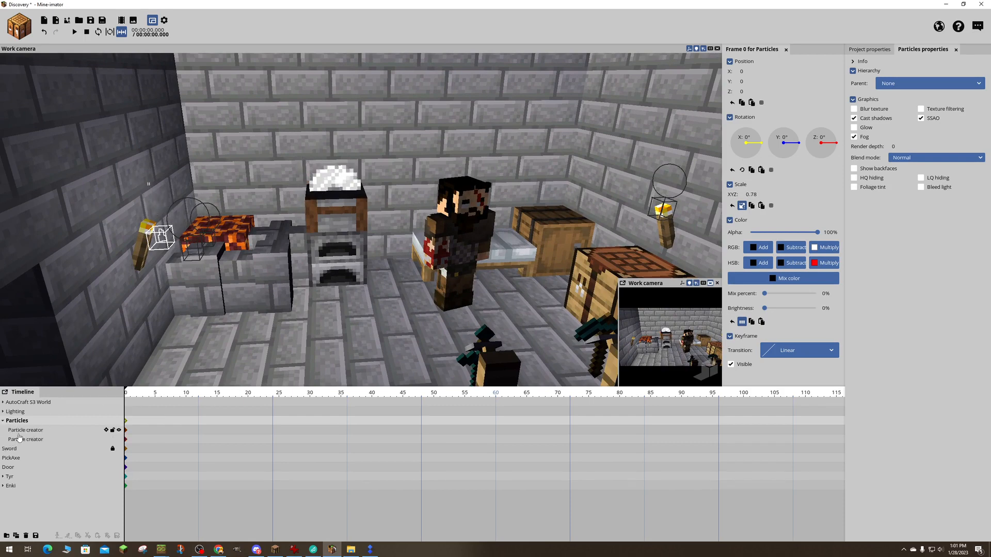
left_click(21, 432)
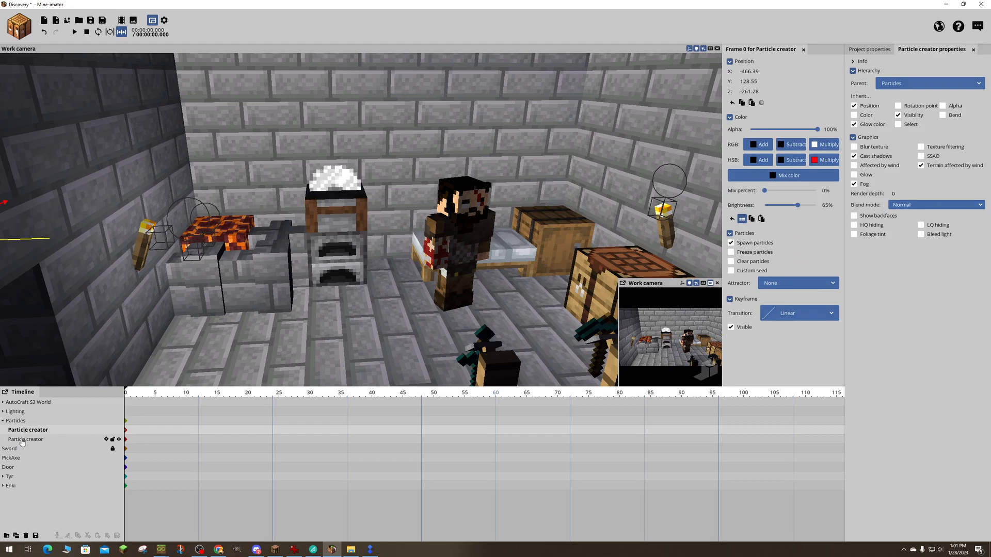
left_click(22, 440)
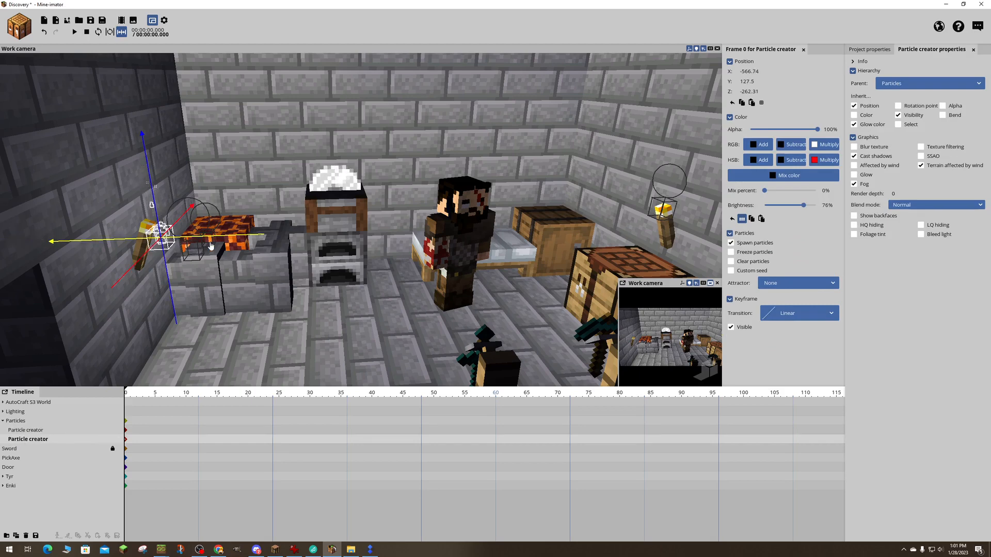
left_click_drag(227, 237, 722, 221)
right_click_drag(692, 217, 707, 215)
key("d")
right_click_drag(602, 202, 597, 202)
left_click_drag(551, 247, 365, 249)
key("a")
right_click_drag(288, 259, 287, 259)
right_click_drag(222, 267, 222, 267)
key("s")
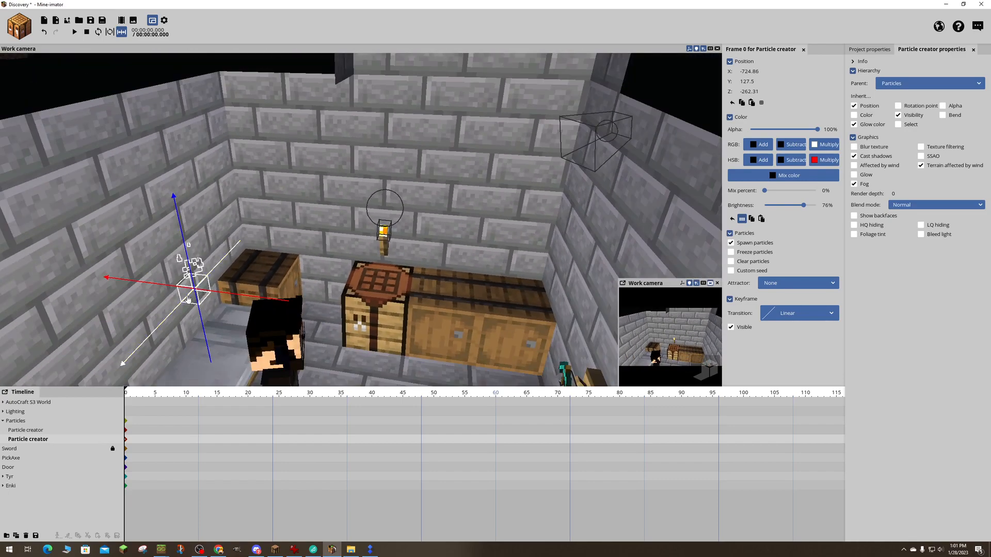
- Reposition the second particle creator to X -679.09, Y 162.3 and Z -336.36
left_click_drag(226, 296, 395, 298)
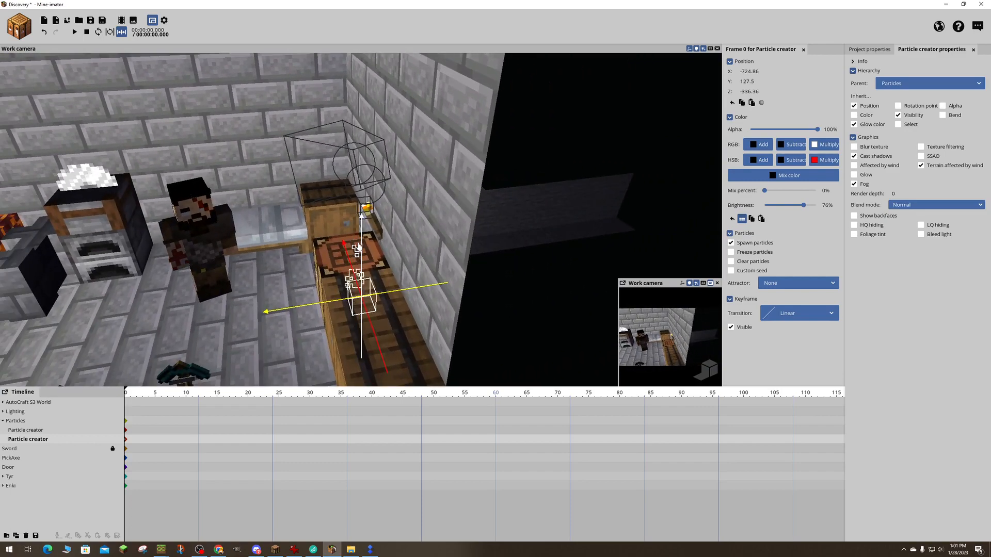
left_click_drag(364, 241, 364, 153)
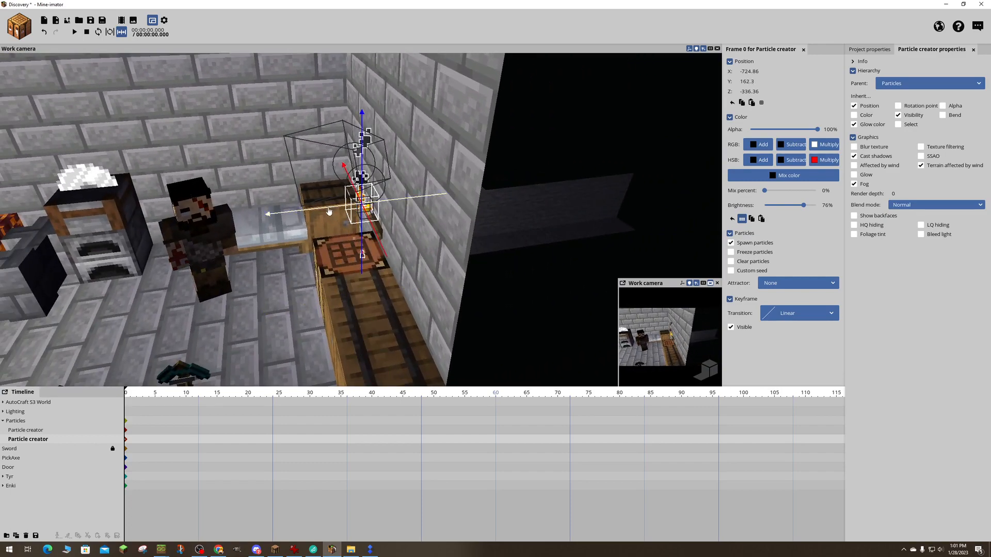
left_click_drag(330, 211, 155, 229)
- Try moving the second particle creator onto the torch above the crafting table at X -724.14
left_click(365, 175)
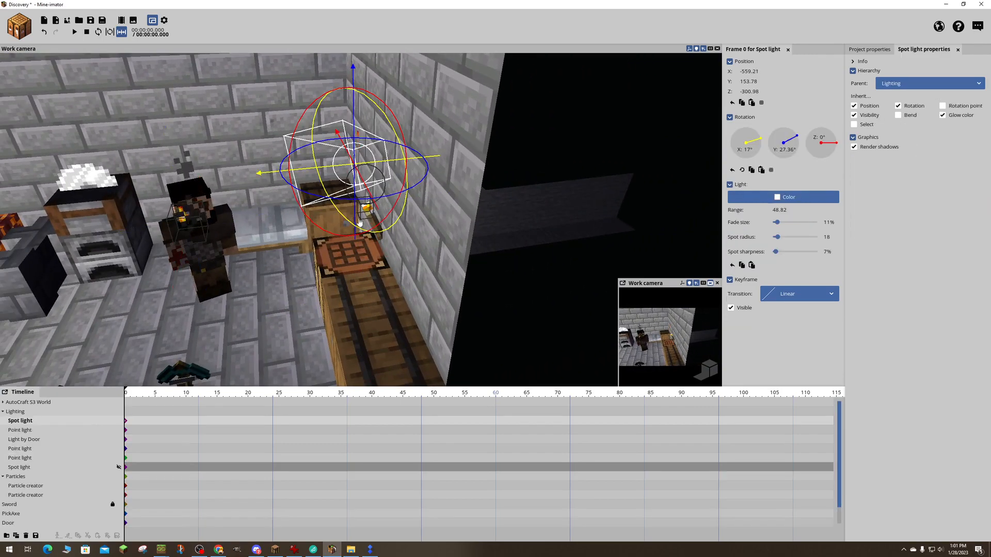
left_click_drag(364, 186, 439, 183)
right_click_drag(364, 186, 423, 188)
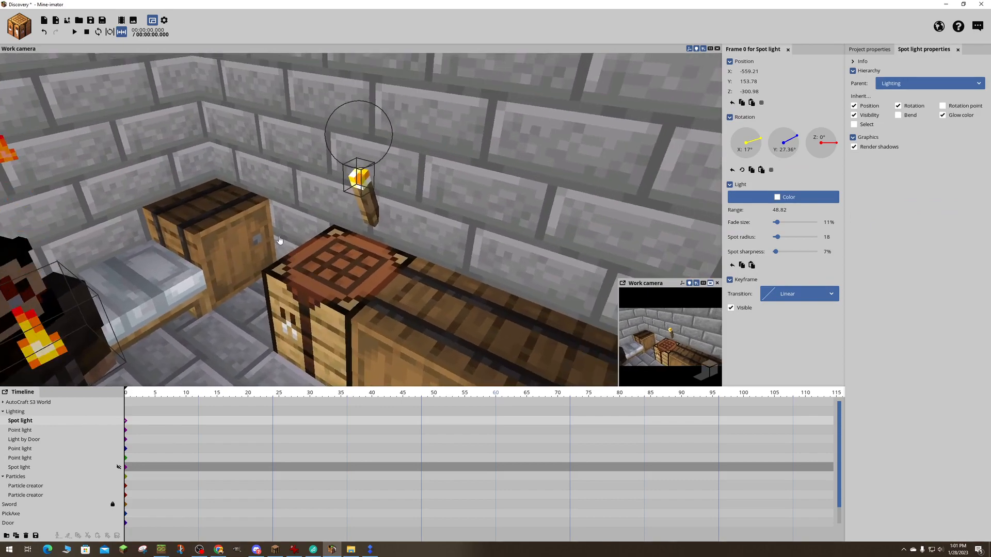
left_click(3, 411)
left_click(17, 442)
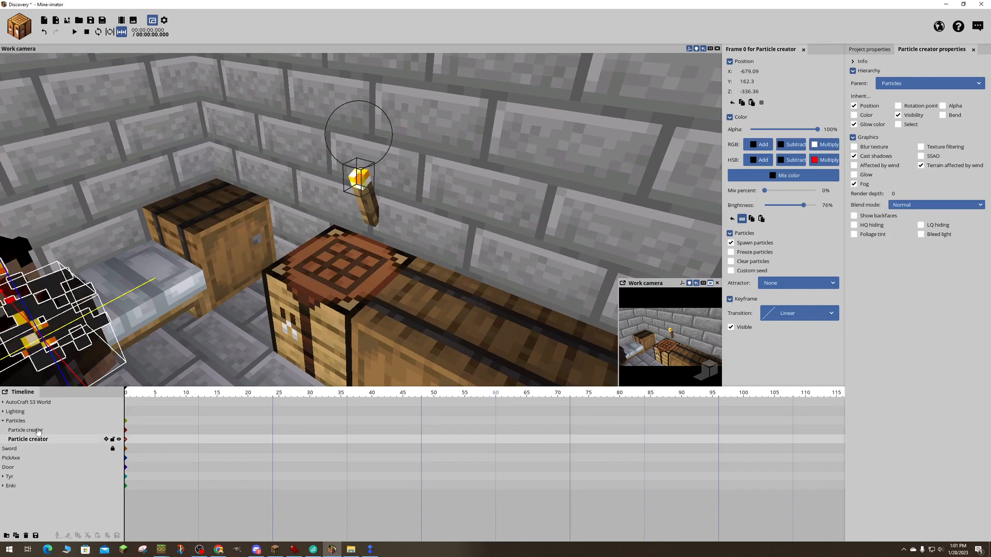
right_click_drag(248, 233, 196, 222)
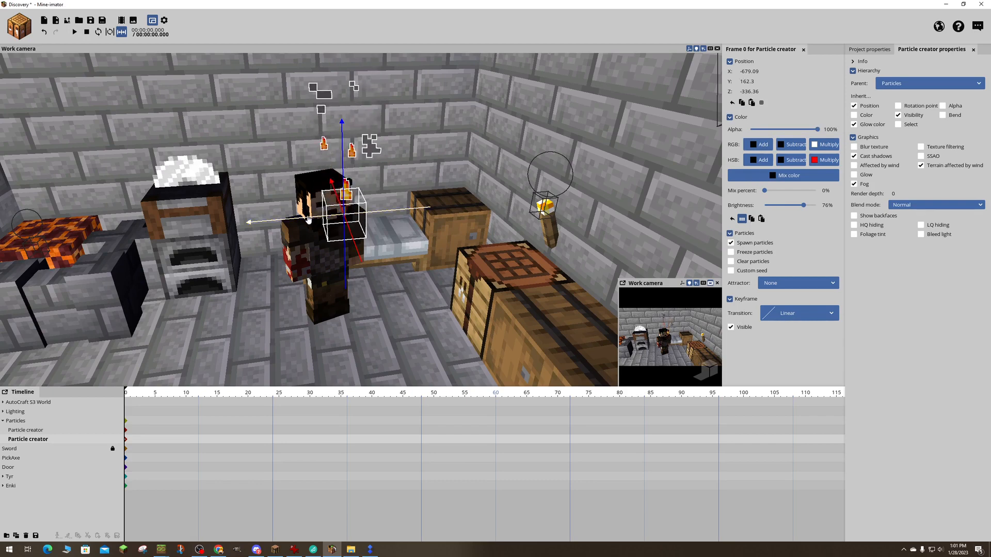
left_click_drag(308, 220, 502, 204)
right_click_drag(502, 204, 310, 207)
key("s")
key("d")
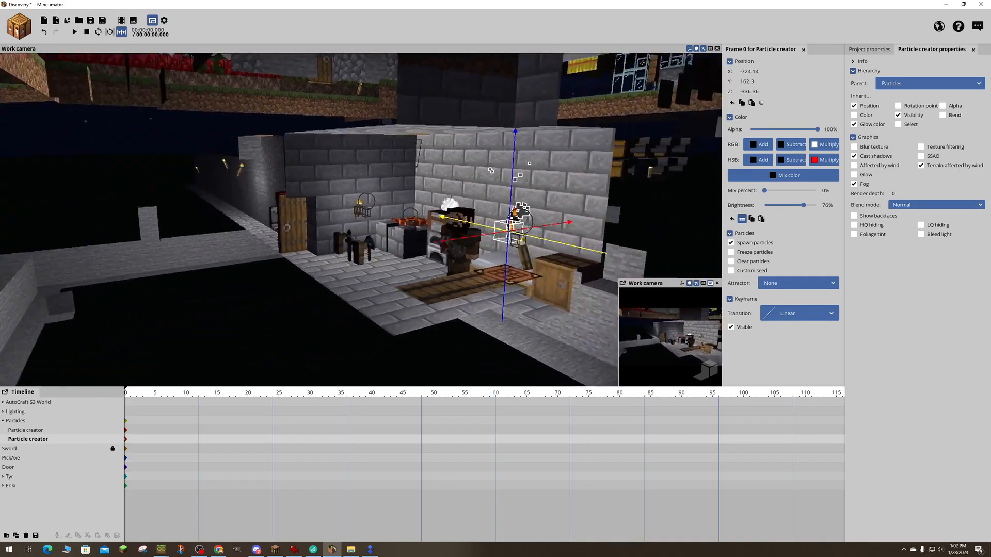
left_click_drag(413, 207, 516, 196)
left_click_drag(395, 211, 387, 214)
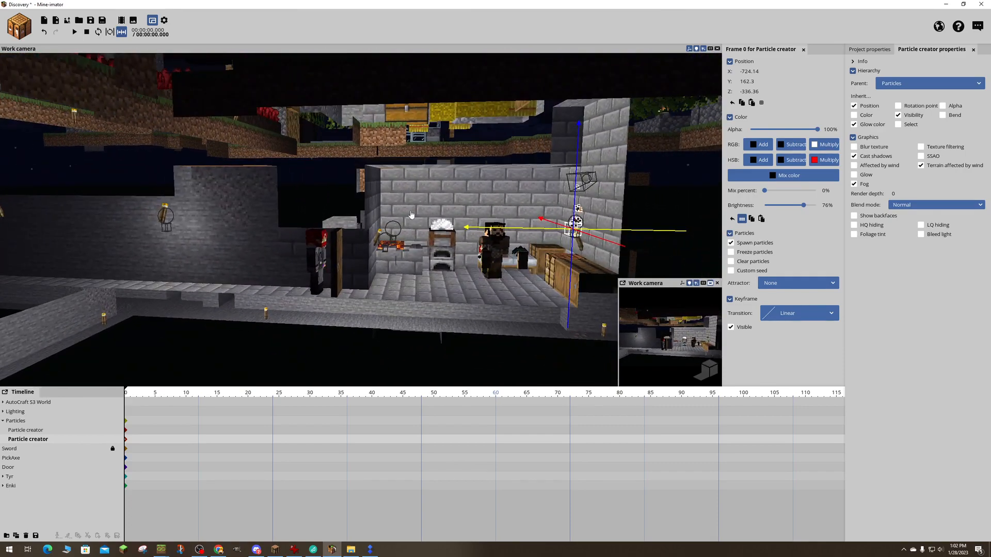
- Undo the second particle creator's last move and the selection changes made before it
left_click(45, 35)
left_click(45, 35)
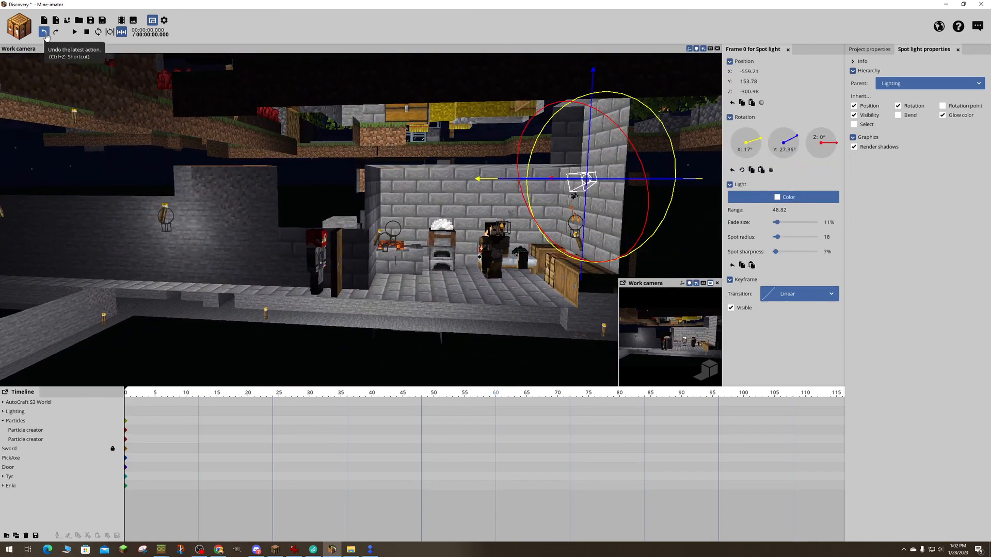
left_click(45, 35)
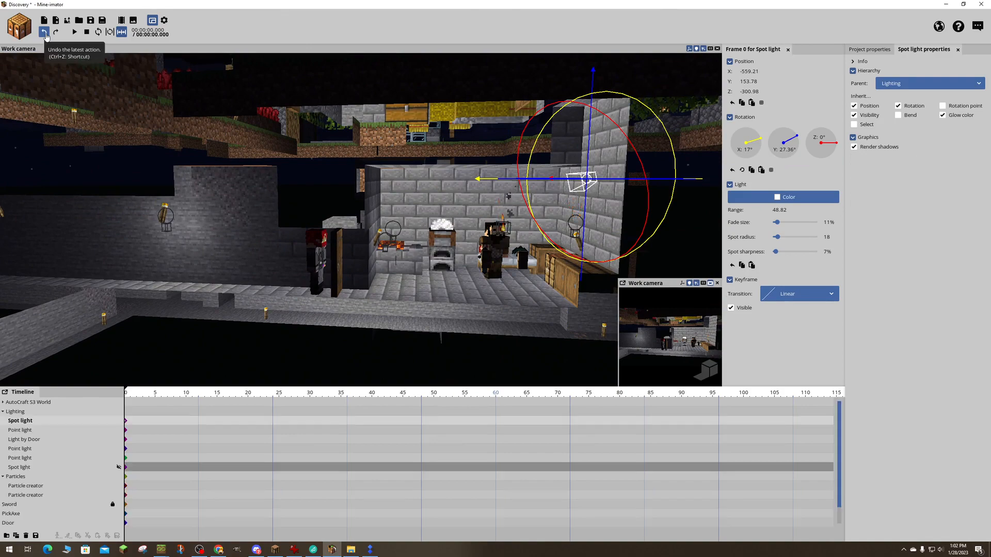
left_click(46, 36)
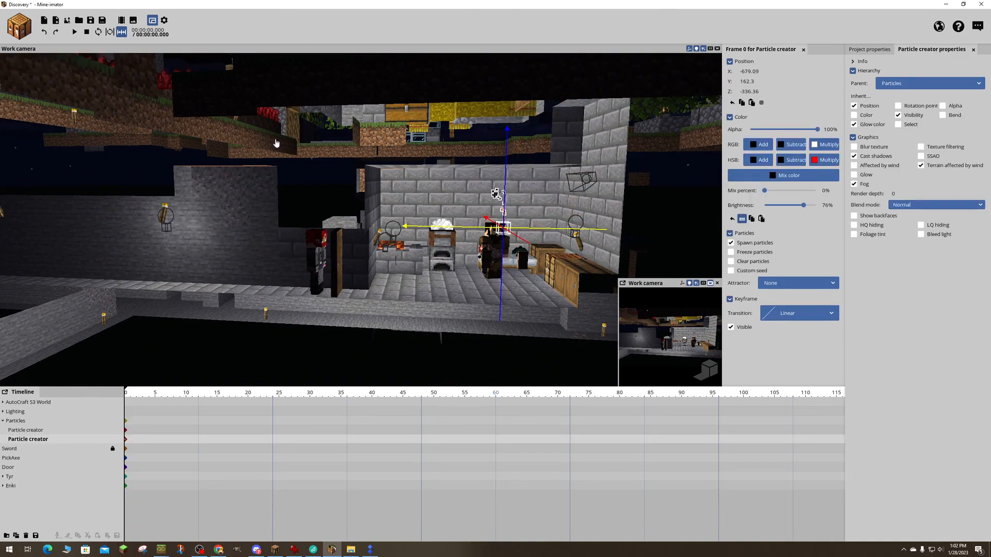
key("w")
key("d")
right_click_drag(289, 150, 275, 140)
key("w")
key("a")
key("s")
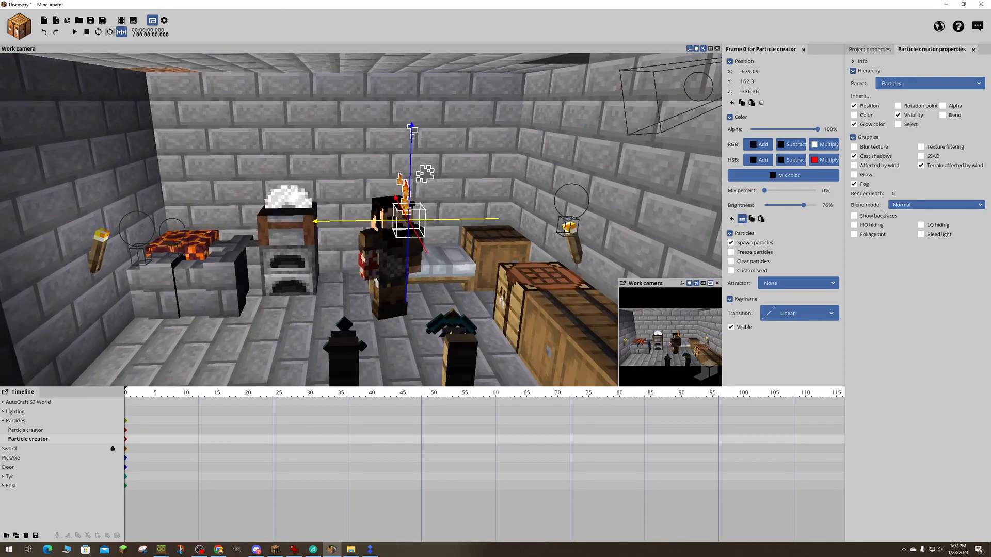
- Undo the second particle creator's earlier repositioning, back to the collapsed Particles folder being selected
key("ctrl+z")
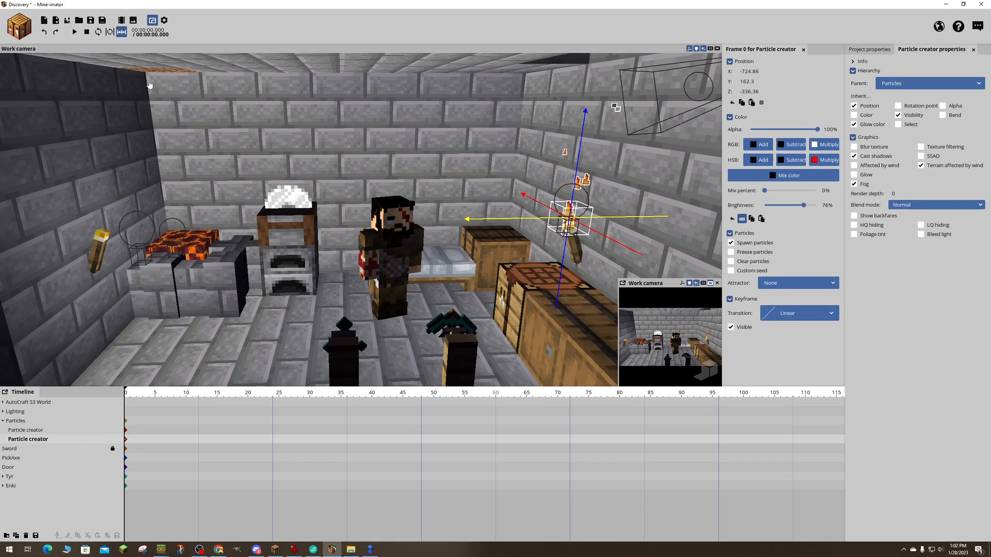
left_click(44, 32)
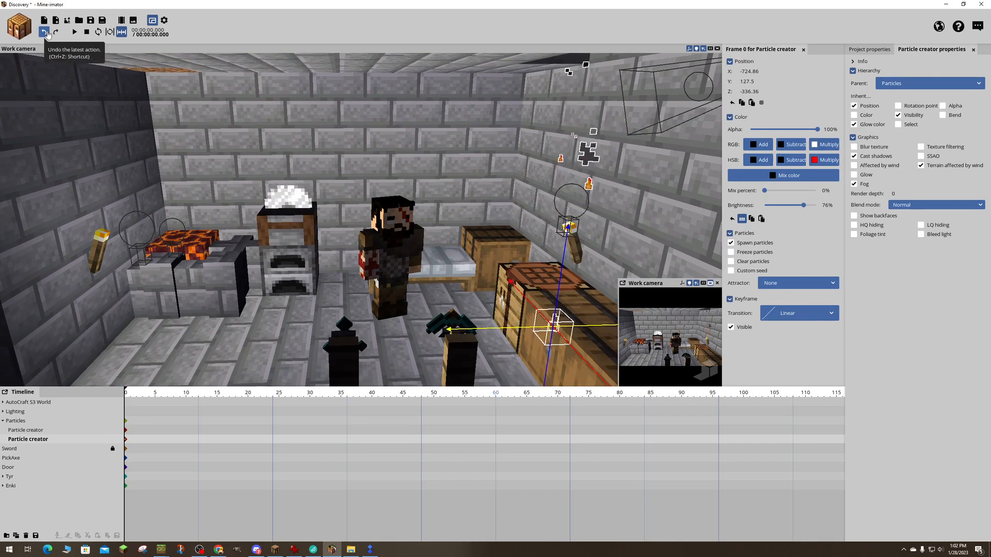
left_click(44, 32)
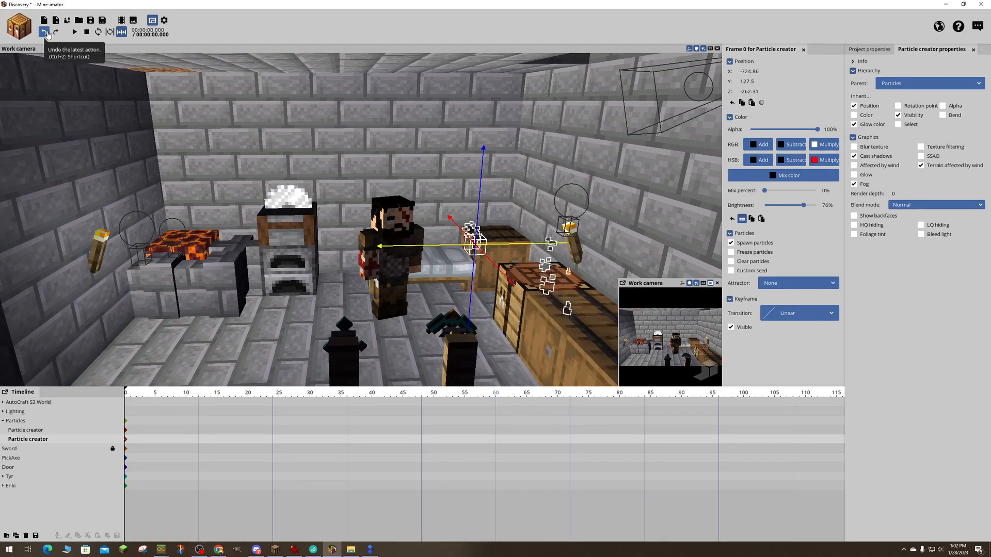
left_click(44, 32)
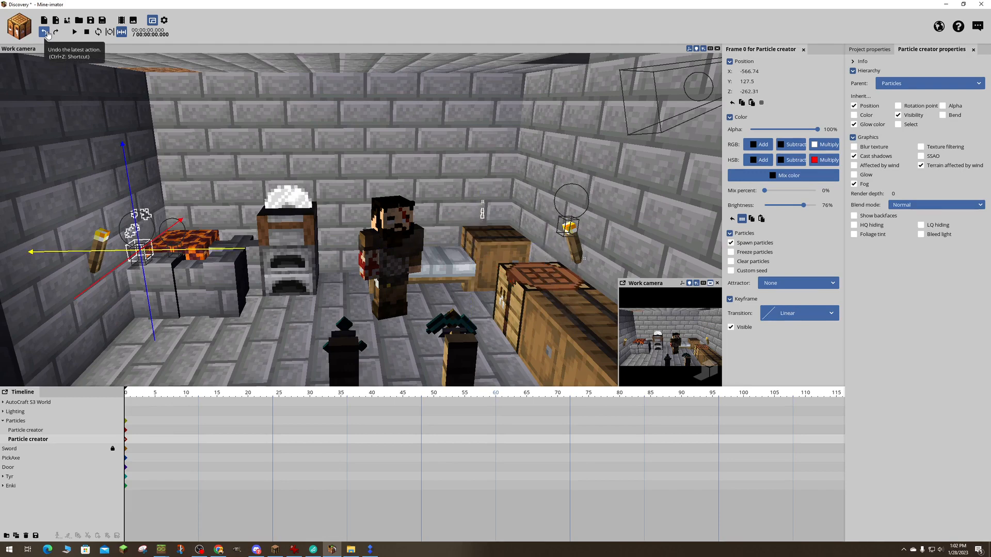
left_click(45, 32)
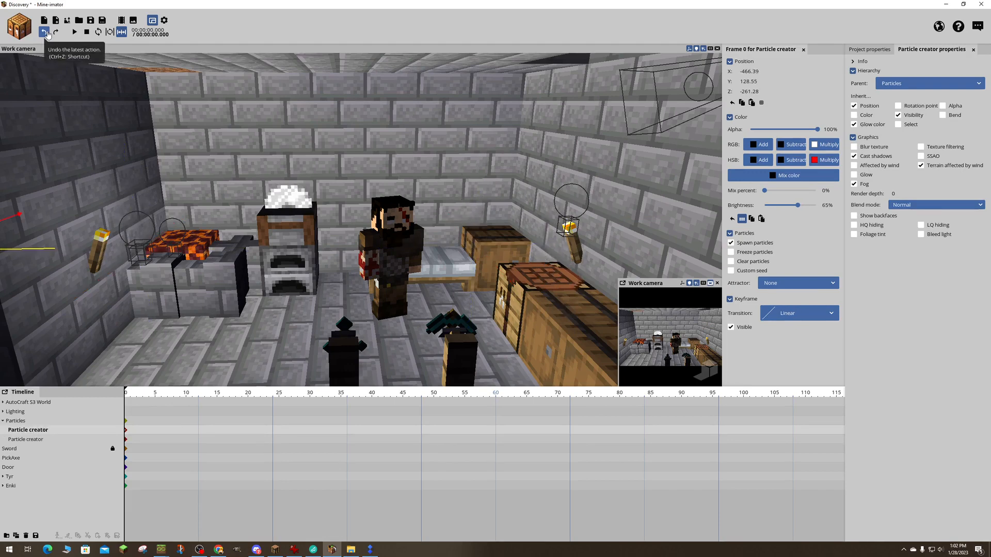
left_click(44, 32)
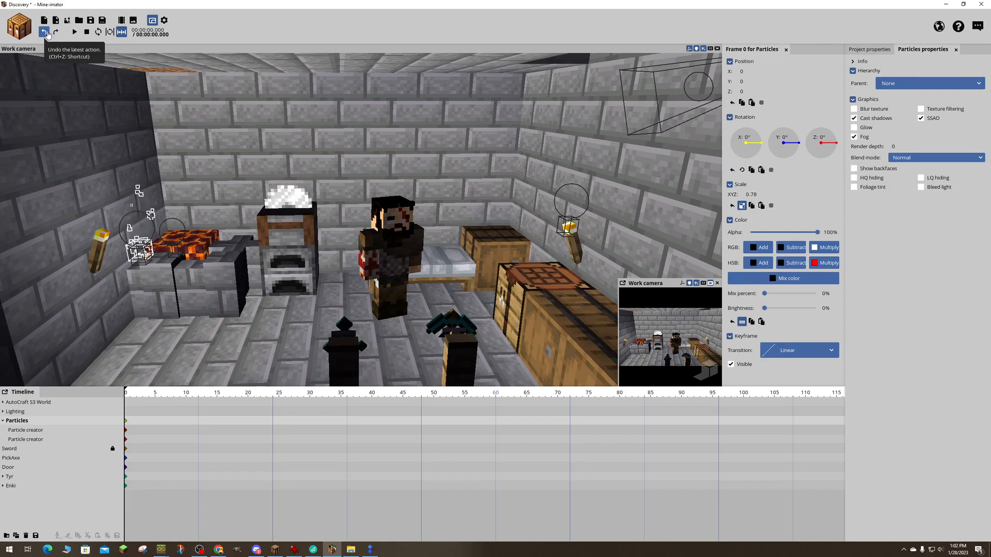
left_click(47, 32)
- Try shifting the whole Particles folder along the X axis to -141.22 to line its particles up with the torches
right_click_drag(208, 182, 266, 140)
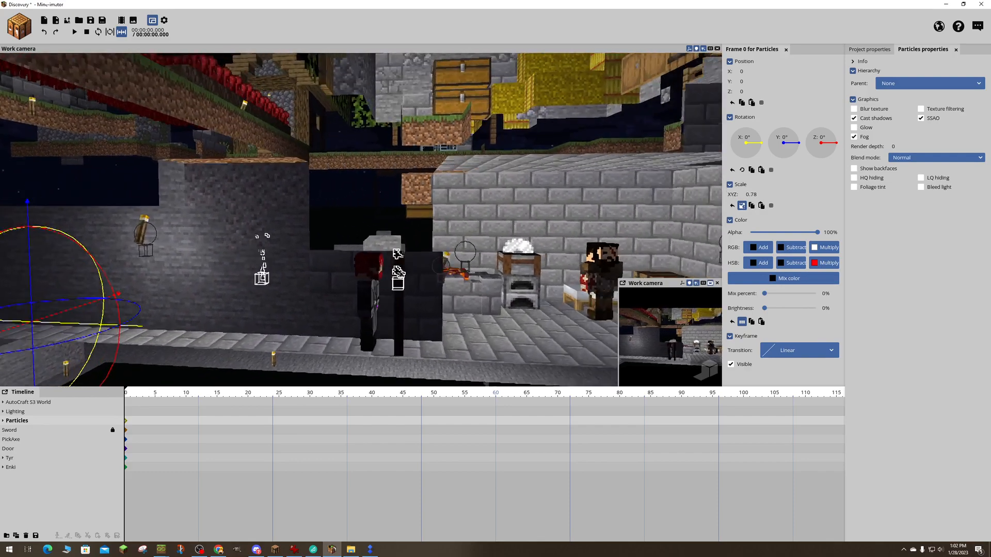
key("d")
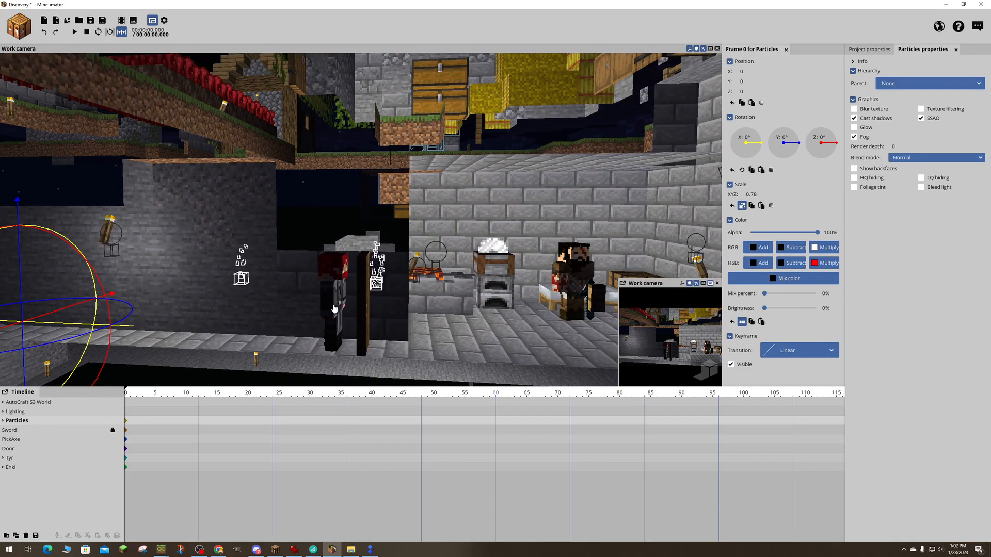
right_click_drag(343, 312, 282, 327)
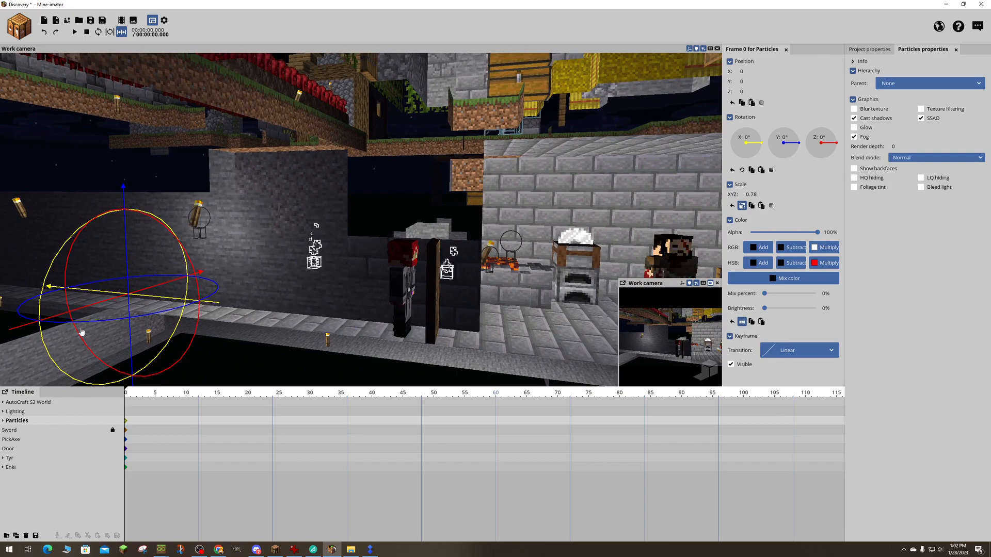
left_click_drag(149, 297, 240, 310)
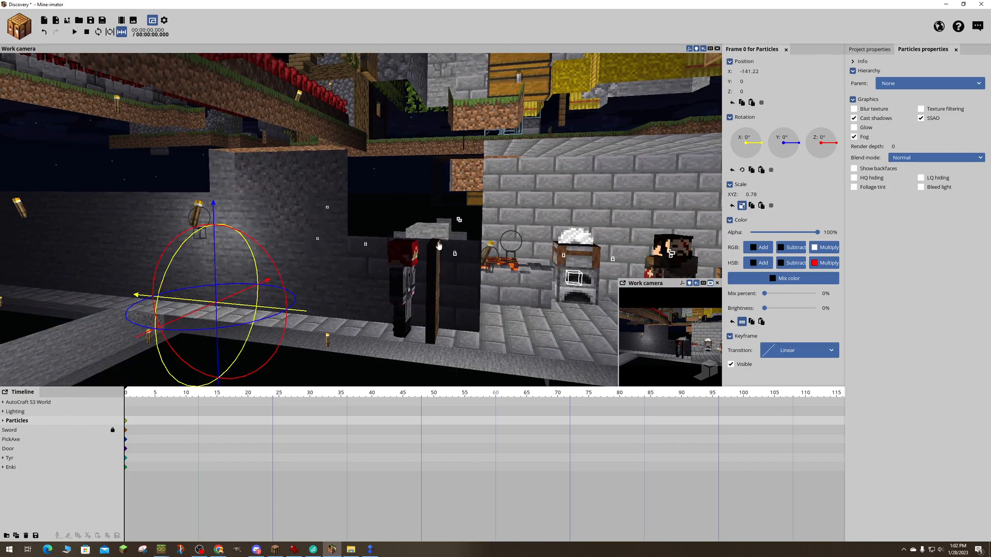
key("w")
right_click_drag(438, 246, 552, 264)
key("s")
key("a")
right_click_drag(439, 249, 477, 252)
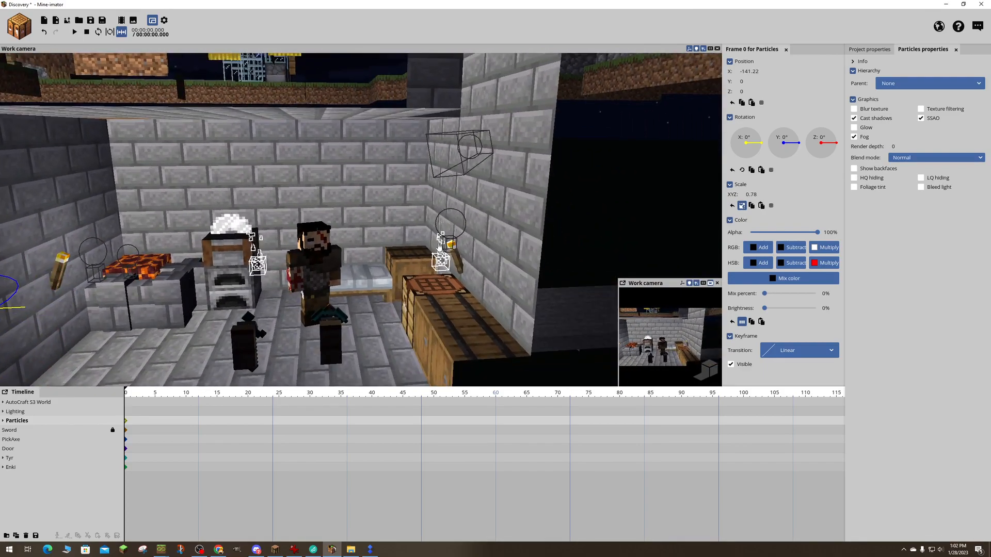
- Try moving the second particle creator toward the crafting-table torch at Z -313.83
left_click(426, 293)
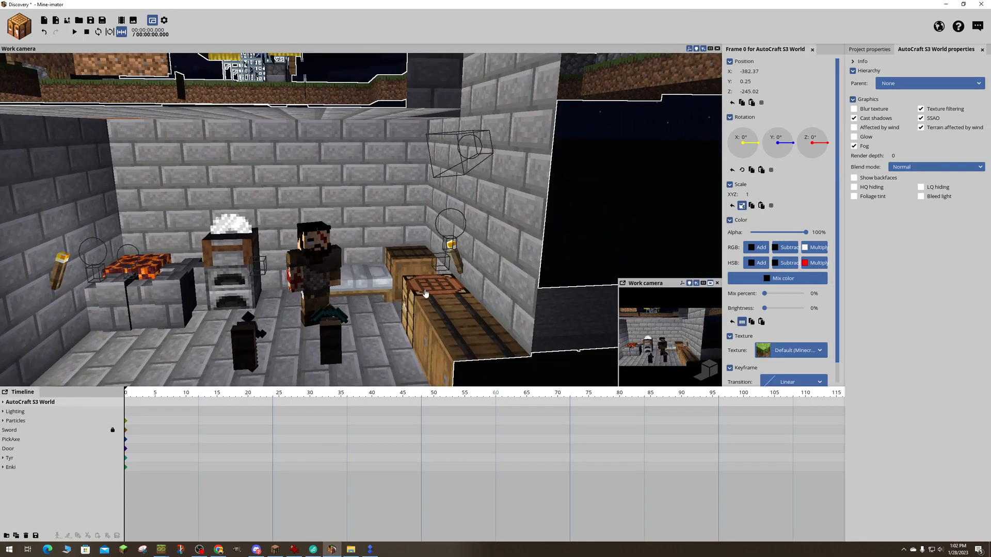
left_click(438, 267)
key("a")
right_click_drag(406, 267, 382, 280)
key("w")
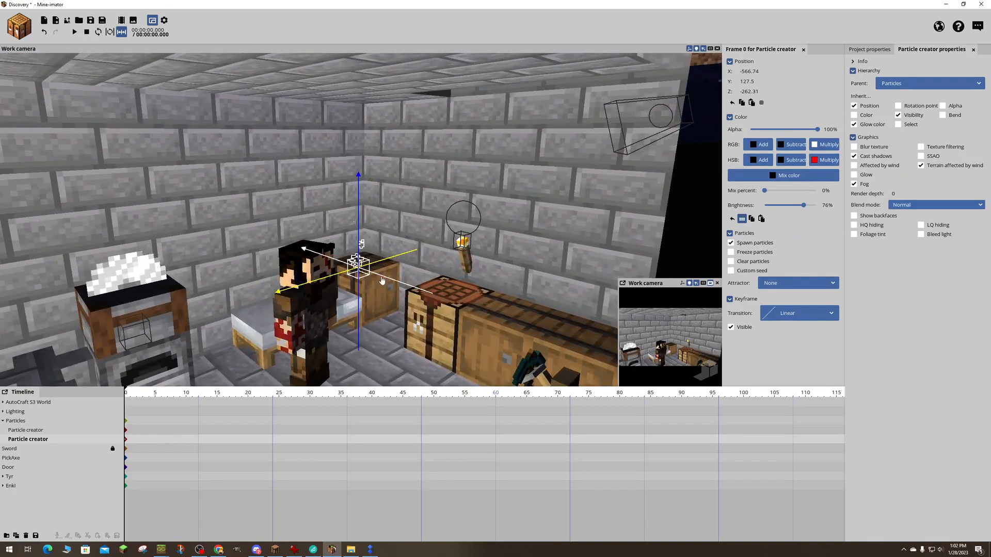
left_click(469, 306)
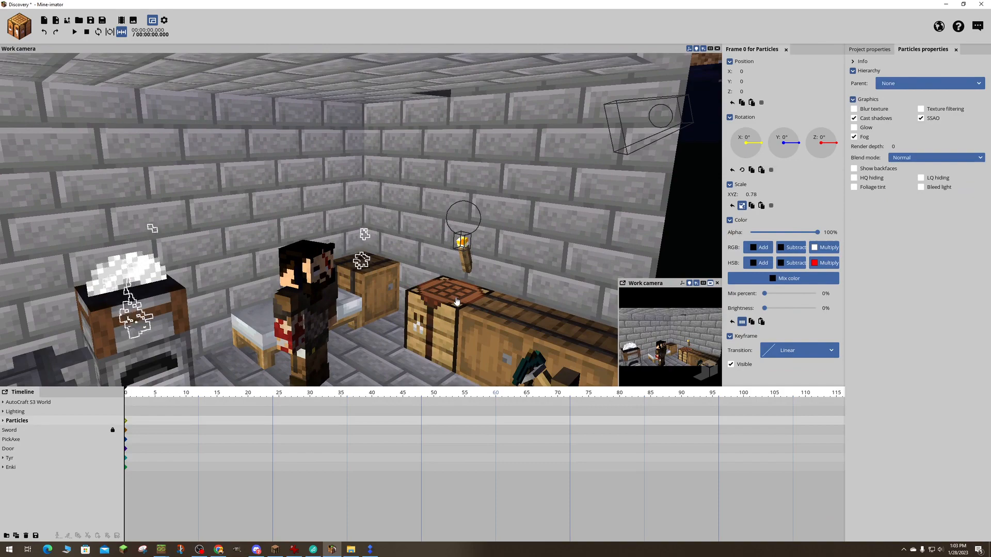
- Undo the Particles folder's rescaling so its scale is 1 again, and save the project
right_click_drag(457, 301, 201, 242)
key("w")
key("d")
key("s")
key("s")
key("w")
key("w")
key("d")
key("w")
key("s")
key("w")
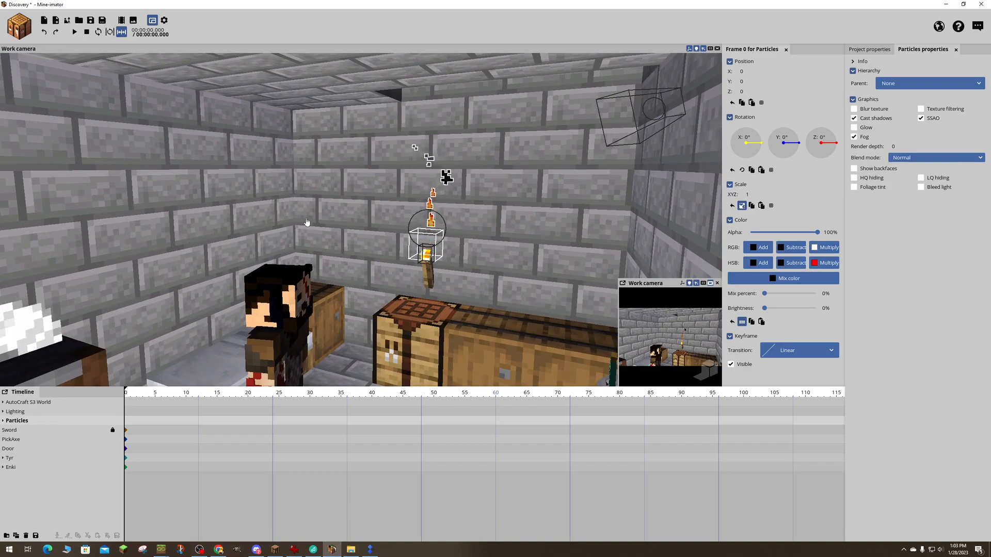
key("ctrl+s")
- Examine the restored torch particles and the lighting around the crafting table, bed and character
key("s")
right_click_drag(306, 222, 335, 223)
key("w")
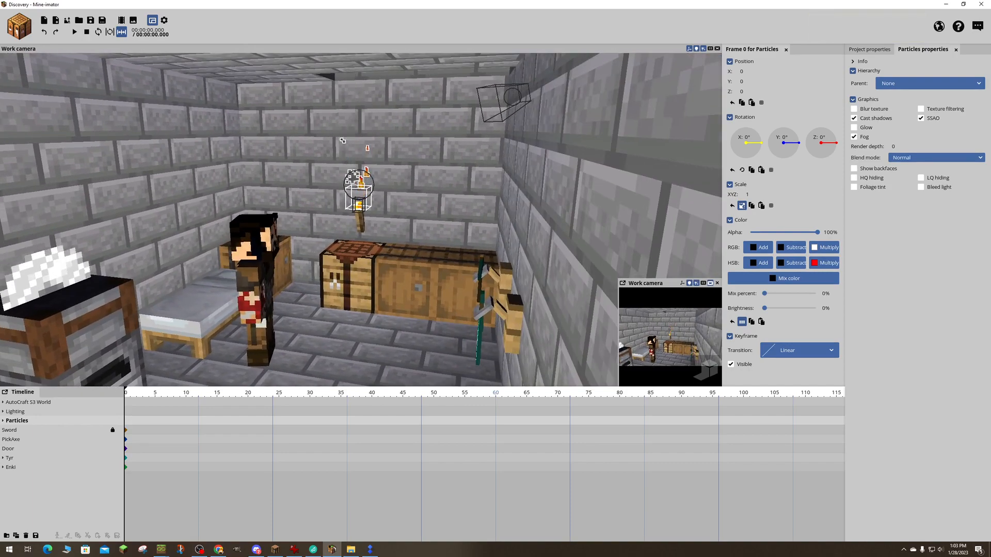
key("a")
right_click_drag(511, 221, 506, 211)
key("w")
key("d")
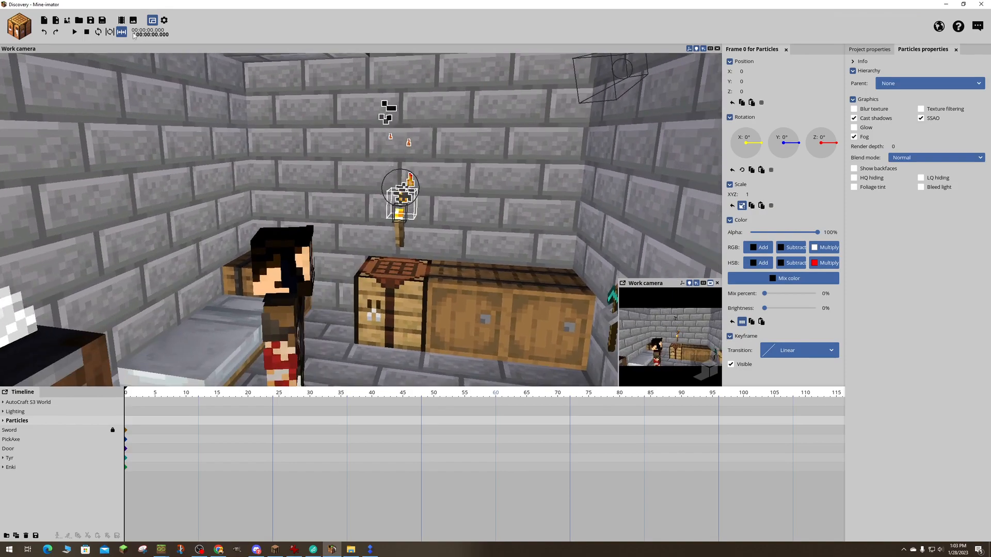
key("s")
mouse_move(392, 219)
right_mouse_down()
mouse_move(335, 227)
mouse_move(382, 225)
mouse_move(313, 218)
mouse_move(384, 209)
right_mouse_up()
key("a")
key("d")
key("w")
key("a")
key("s")
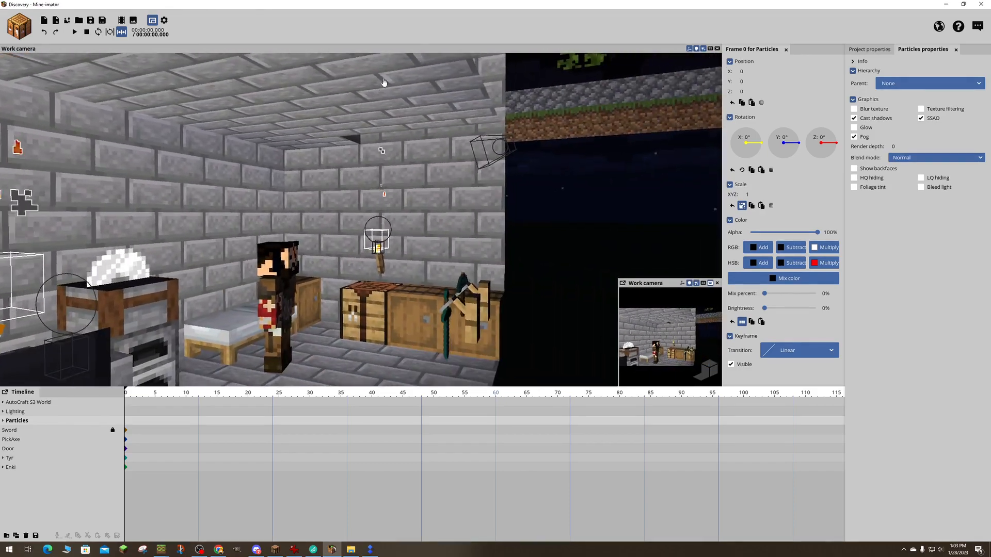
- Move the spot light high in the room to Z -298.05 and rotate it to 33° on X
left_click(491, 150)
key("a")
right_click_drag(449, 198, 467, 178)
key("w")
key("s")
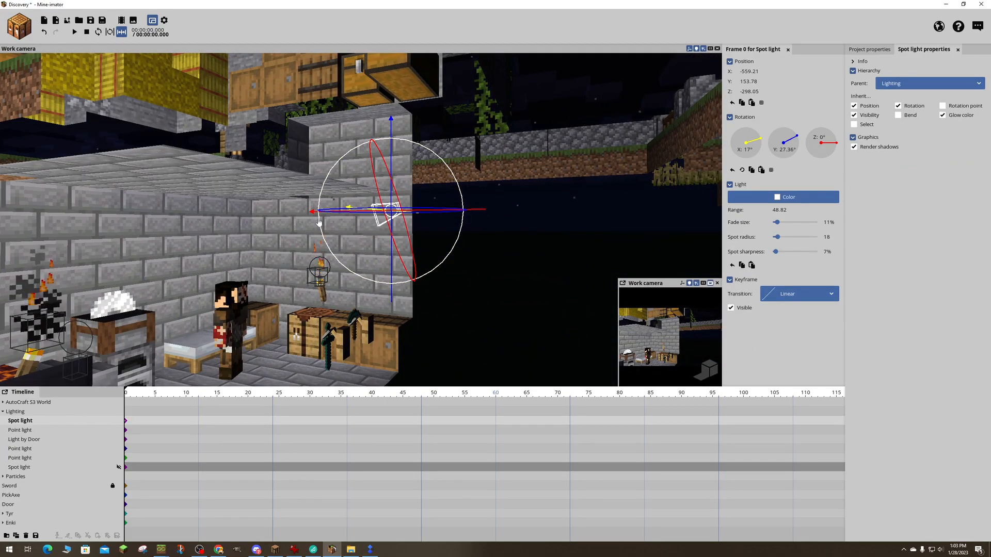
key("d")
right_click_drag(430, 227, 364, 225)
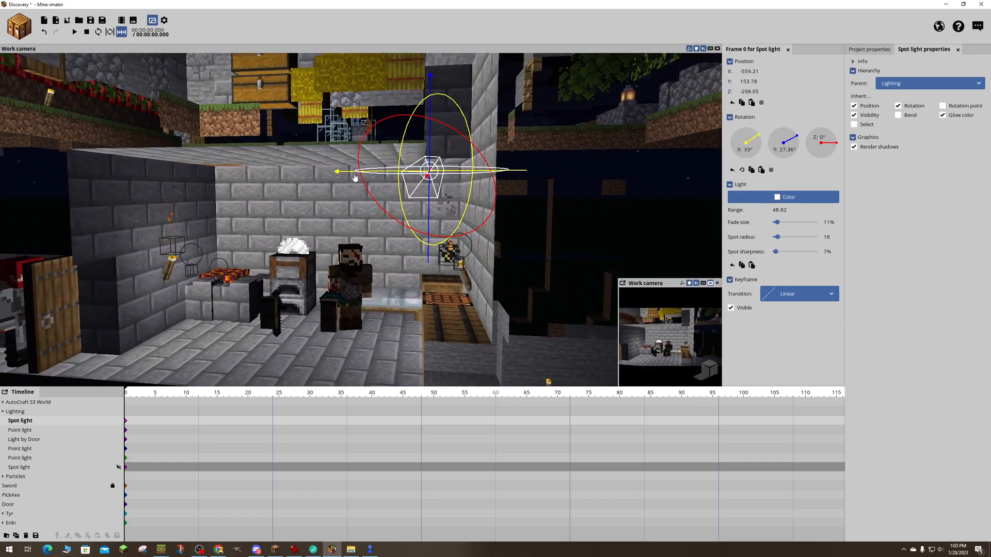
- Reposition the spot light to X -538.39 and lower it to Y 139.78
left_click_drag(354, 177, 261, 174)
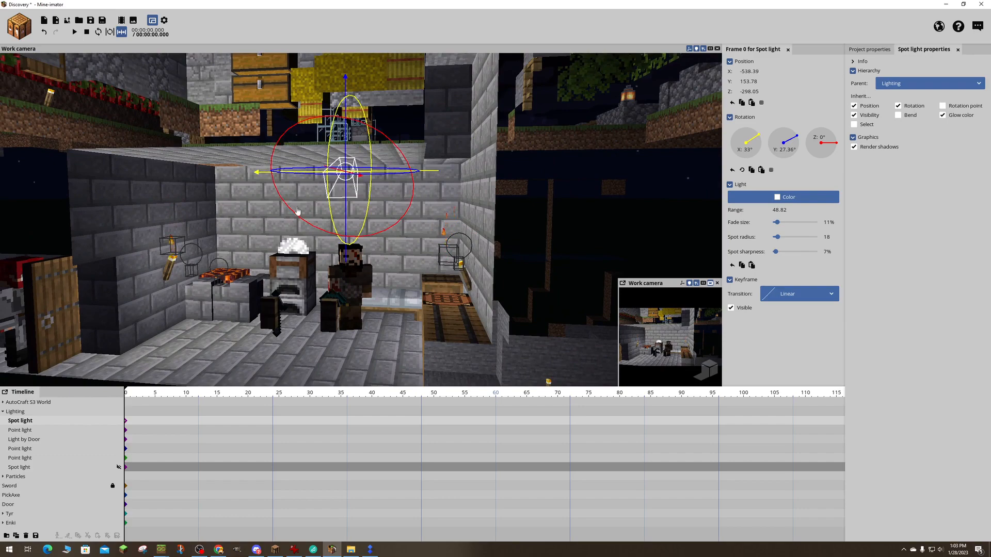
key("a")
right_click_drag(297, 212, 303, 160)
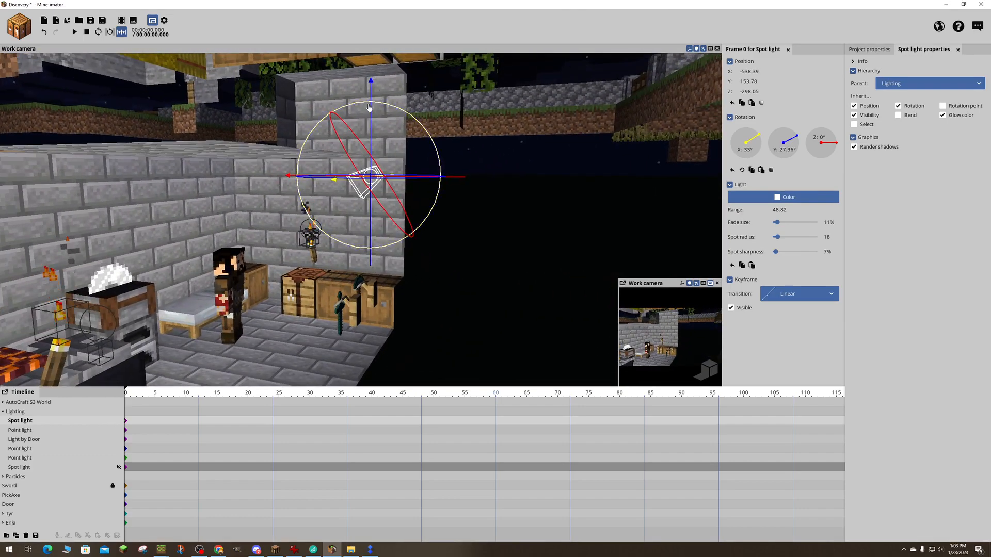
left_click_drag(371, 112, 372, 168)
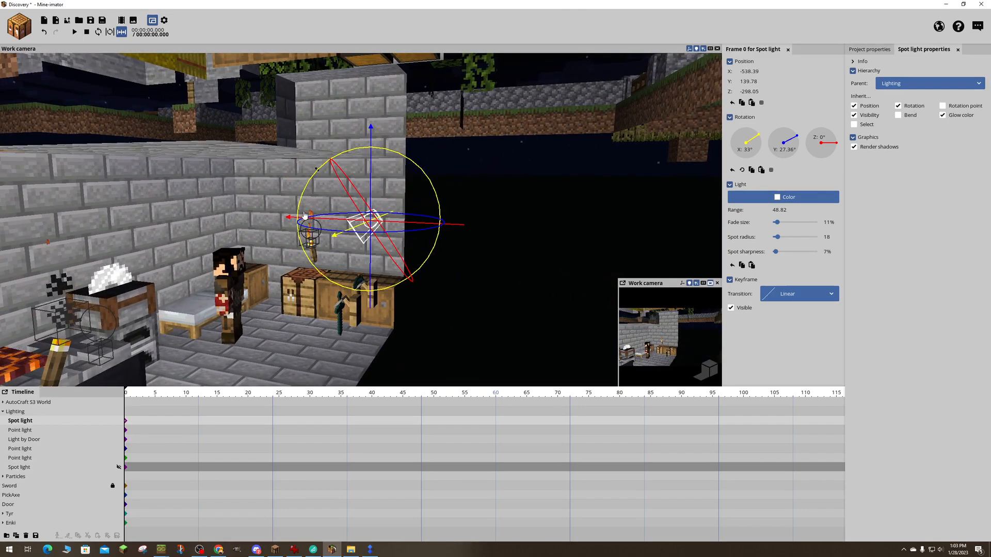
- Set the spot light's X rotation to 18.64° and increase its range to about 60
left_click_drag(298, 210, 294, 189)
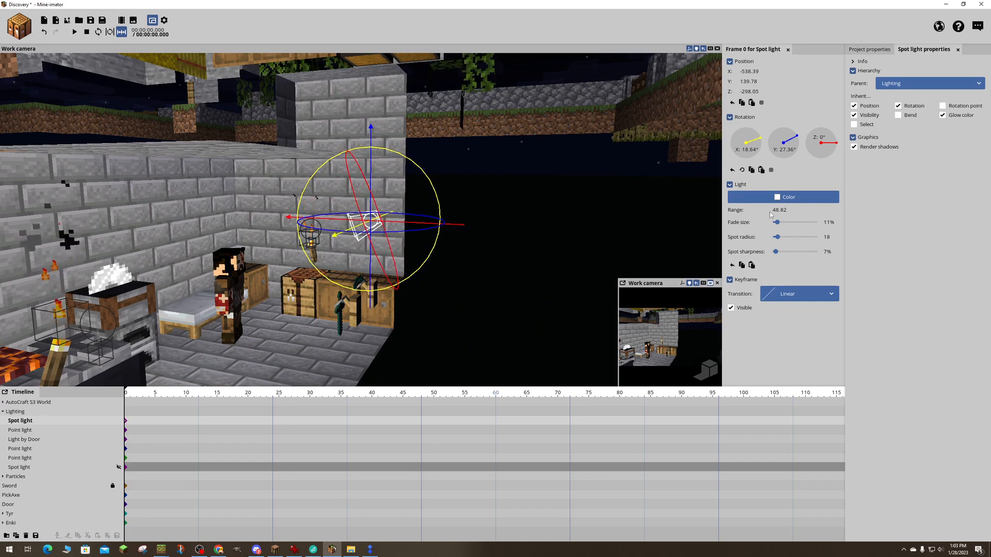
left_click_drag(774, 209, 778, 210)
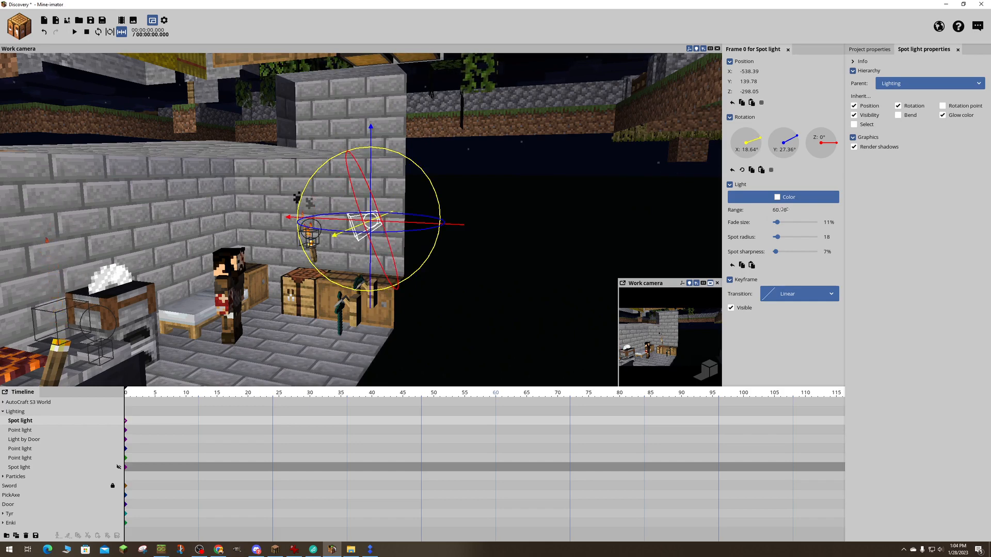
- Move the spot light to Z -281.13 and set its X rotation to 24.48° with a range of 44.82
left_click_drag(422, 225, 368, 222)
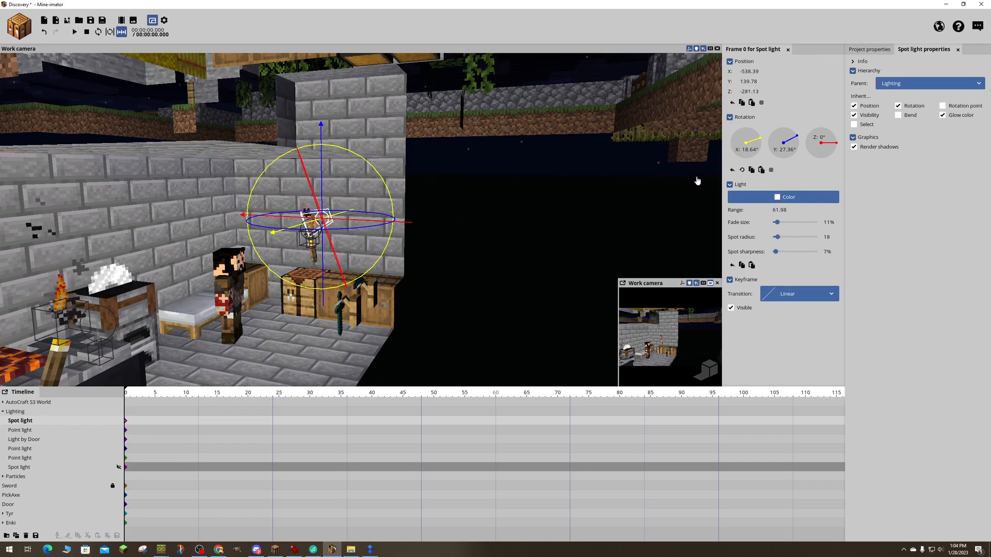
left_click_drag(774, 210, 767, 210)
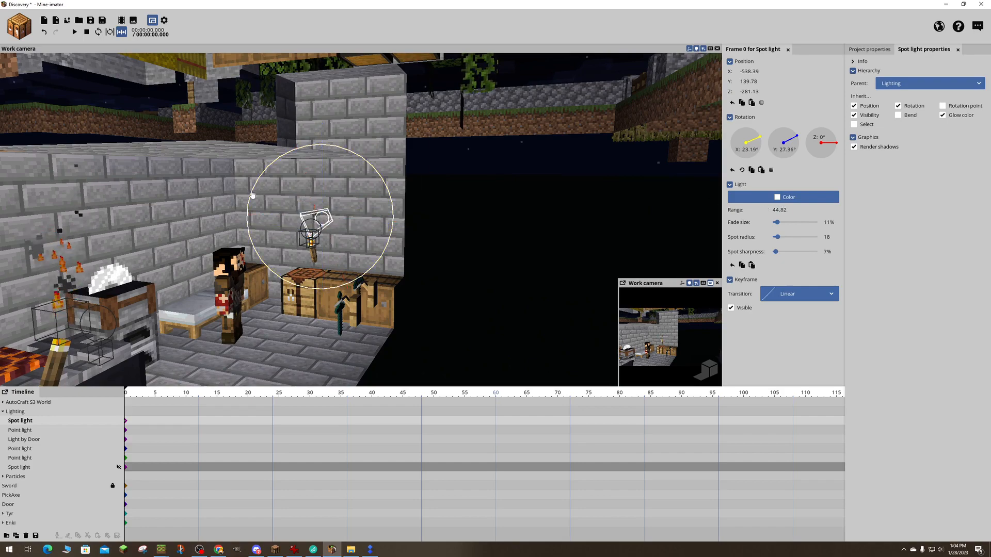
left_click_drag(253, 196, 279, 204)
- Set the range of the point light at the torch above the crafting table to 10.54
key("d")
right_click_drag(364, 201, 397, 214)
key("a")
key("s")
key("w")
key("s")
key("w")
key("s")
key("w")
key("a")
left_click(378, 259)
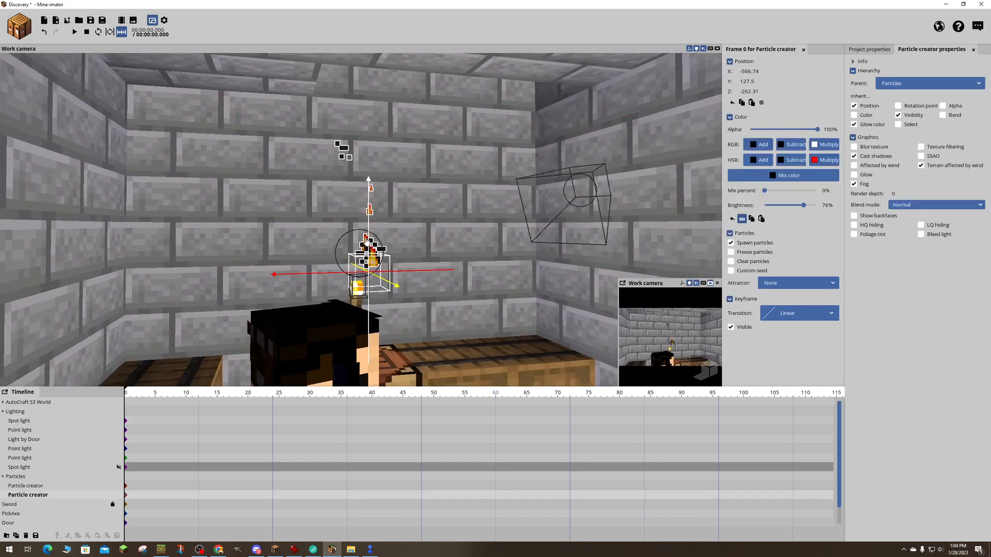
left_click(347, 239)
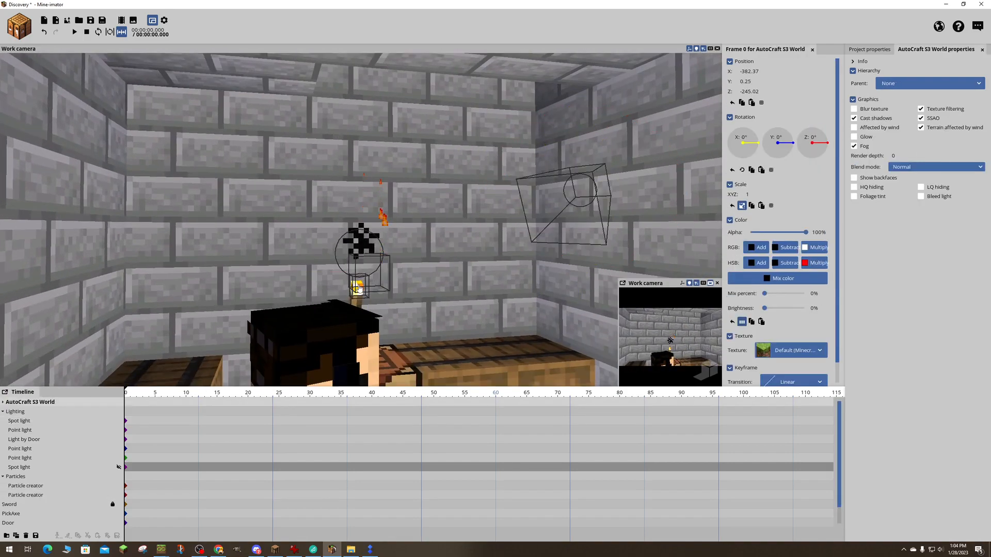
left_click(357, 288)
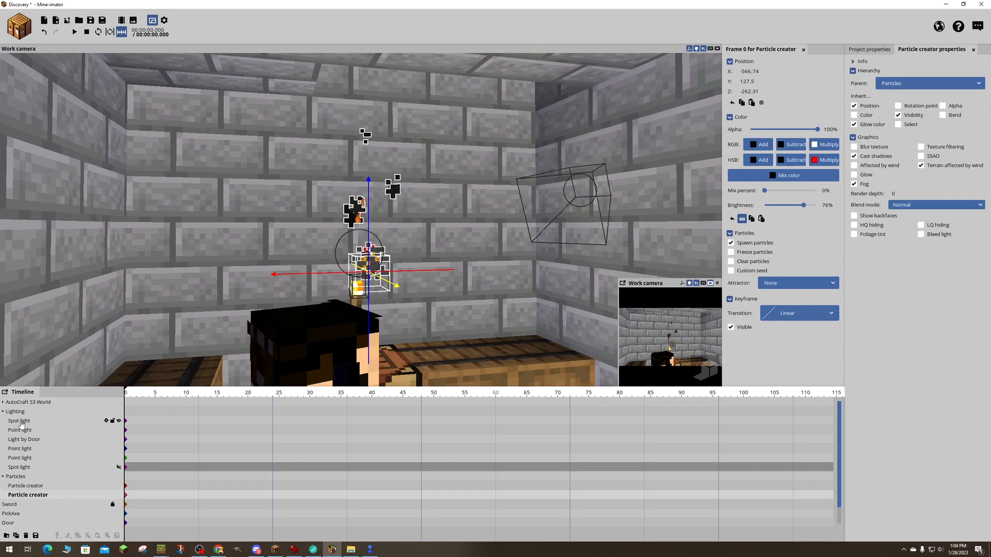
left_click(21, 421)
left_click(21, 431)
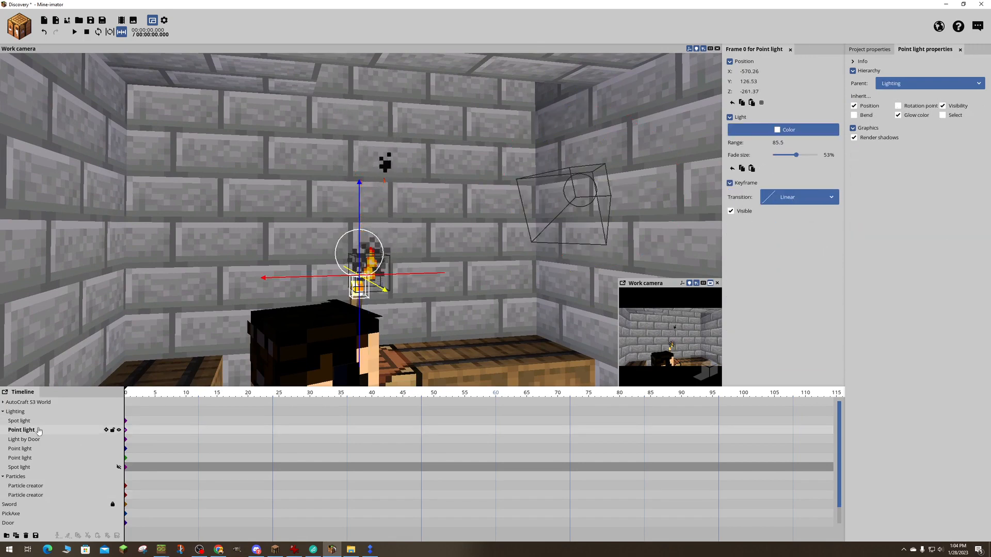
left_click_drag(770, 144, 738, 145)
- Set the range of the visible spot light near the torch to 74.89
right_click_drag(578, 175, 508, 184)
key("s")
key("a")
right_click_drag(412, 158, 470, 160)
key("w")
key("a")
left_click(471, 160)
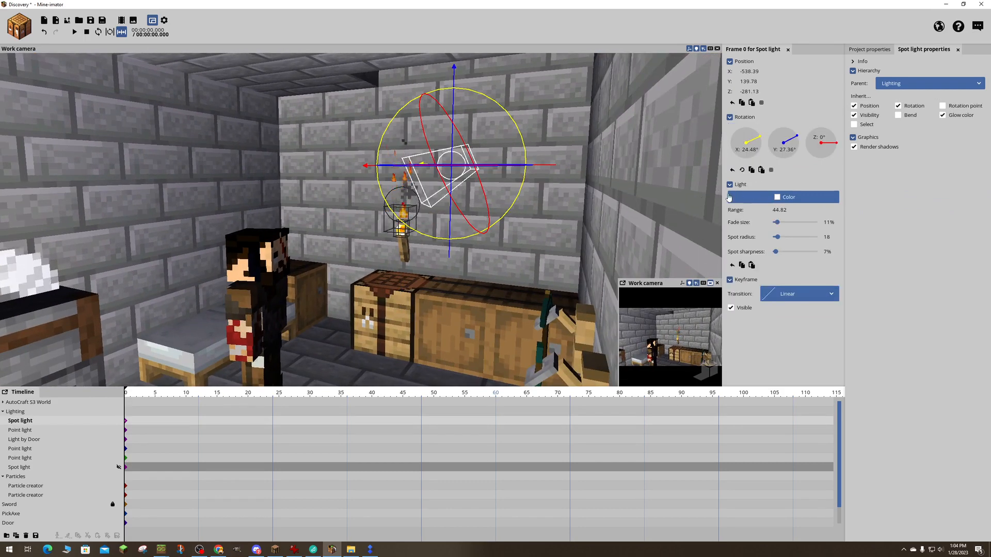
left_click_drag(790, 211, 803, 211)
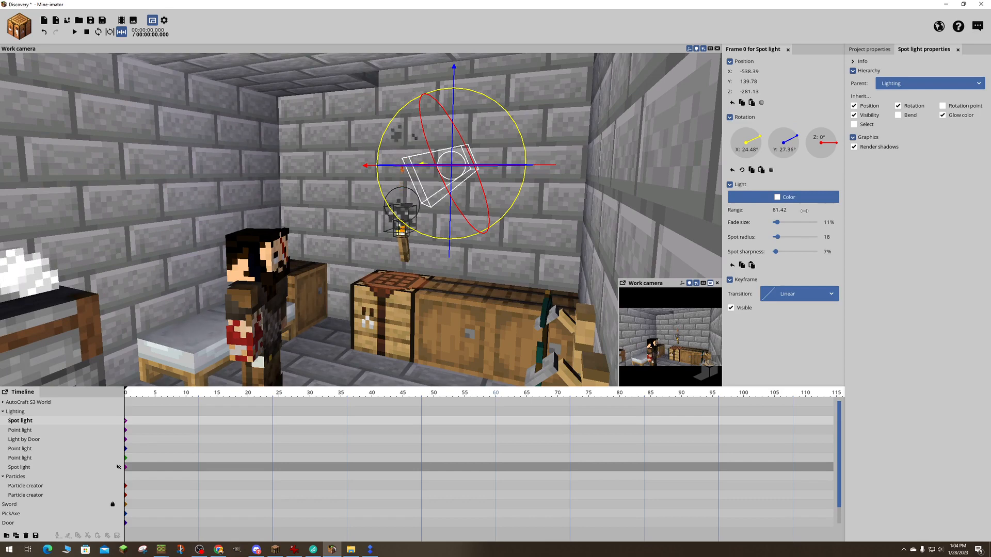
left_click_drag(801, 212, 798, 211)
- Examine the lighting on the walls, crafting table and character from several angles
right_click_drag(584, 160, 576, 160)
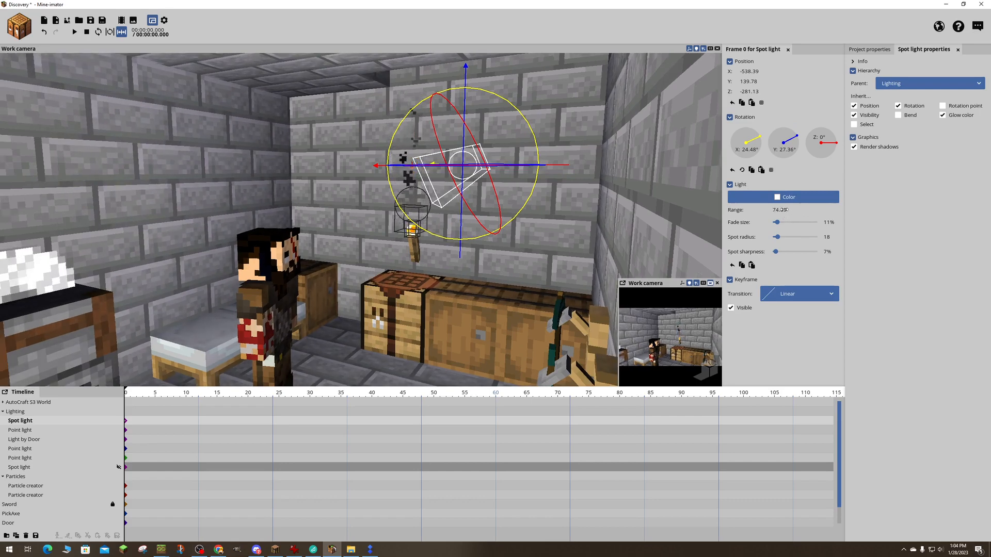
key("d")
right_click_drag(594, 181, 623, 142)
key("d")
key("a")
key("d")
key("a")
key("d")
key("a")
key("s")
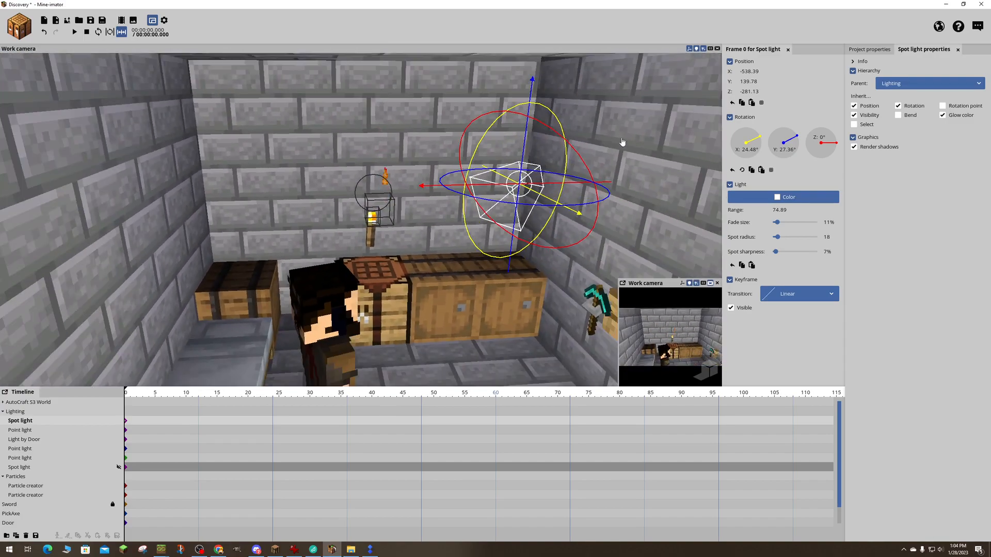
left_click_drag(495, 206, 467, 193)
- Set the torch point light's range to 22.38 and hide that light from the animation
left_click(382, 195)
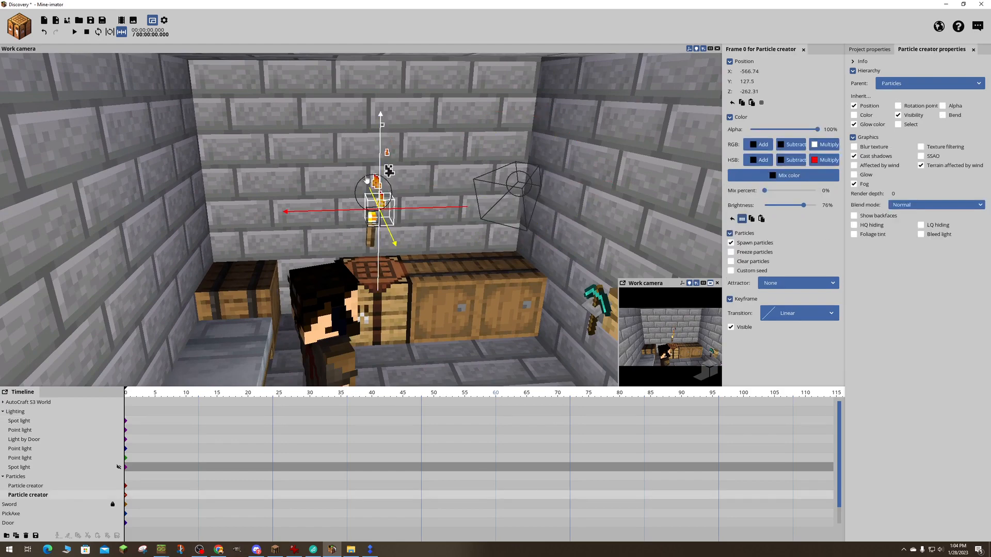
left_click(368, 180)
left_click(373, 183)
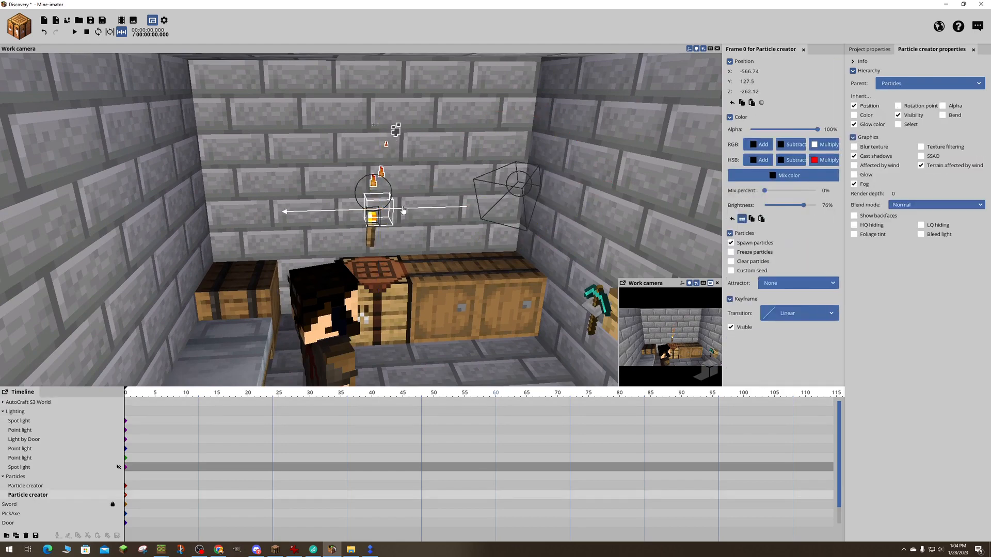
left_click(383, 182)
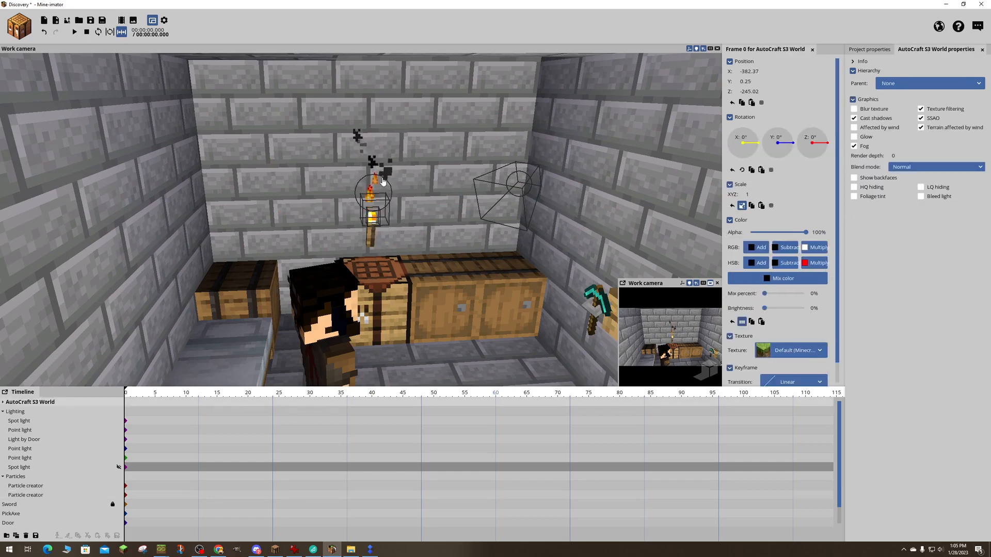
left_click(22, 468)
left_click(21, 458)
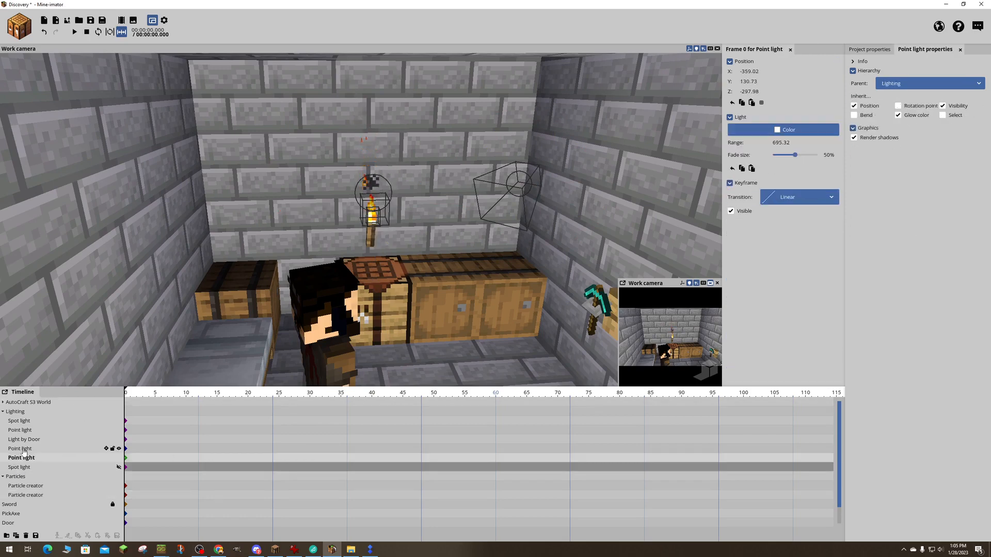
left_click(24, 448)
left_click(23, 439)
left_click(22, 431)
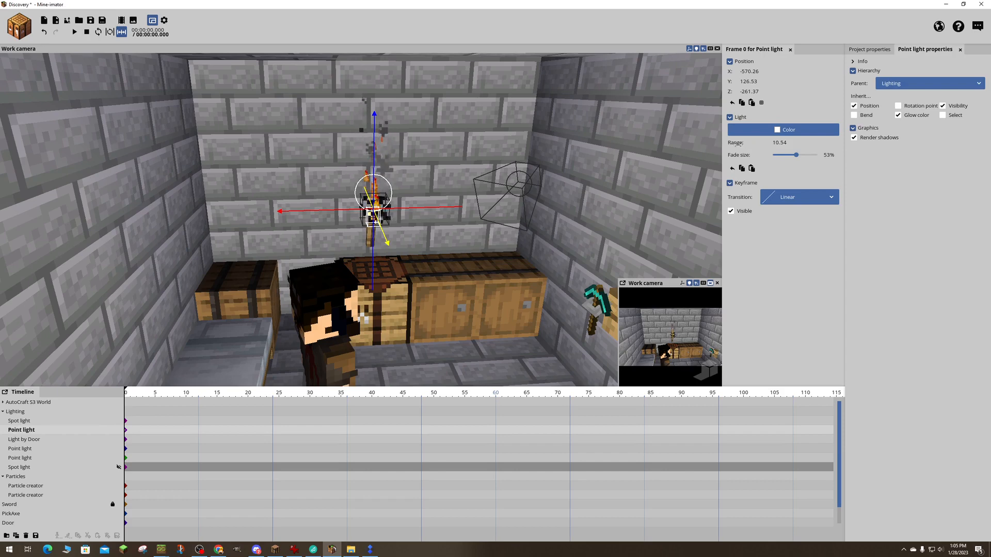
left_click_drag(737, 143, 767, 144)
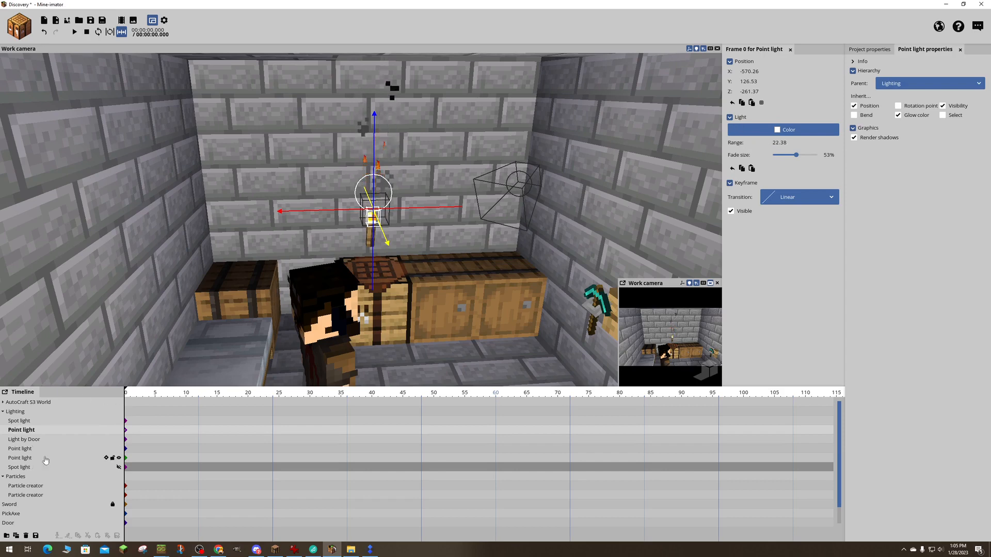
left_click(119, 431)
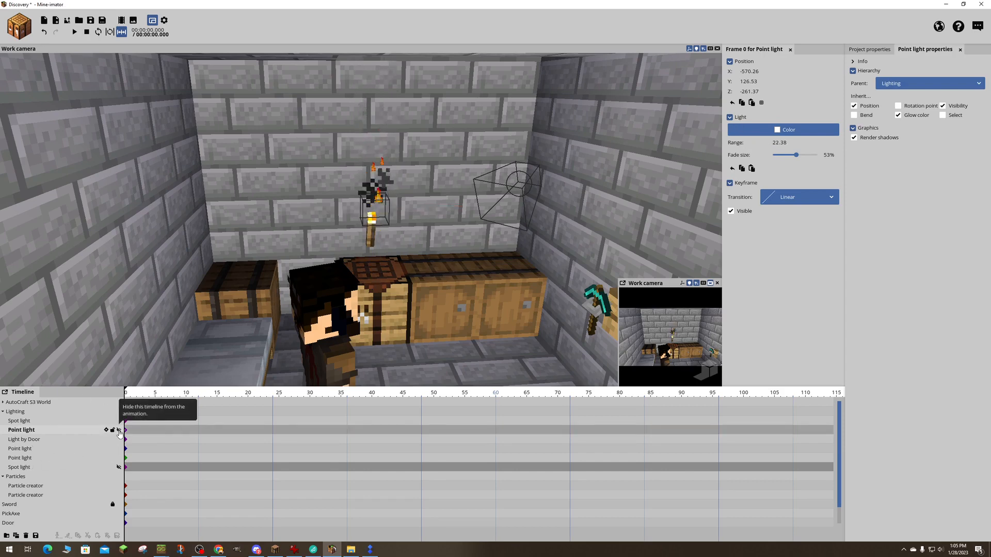
- Review the room's lighting and save the project
right_click_drag(289, 269, 139, 276)
right_click_drag(438, 225, 415, 234)
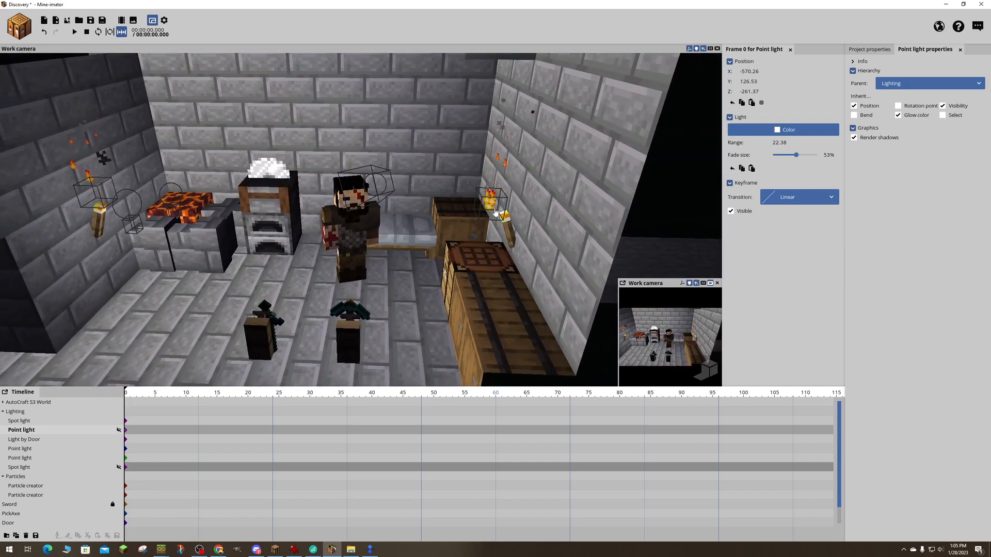
right_click_drag(534, 111, 573, 96)
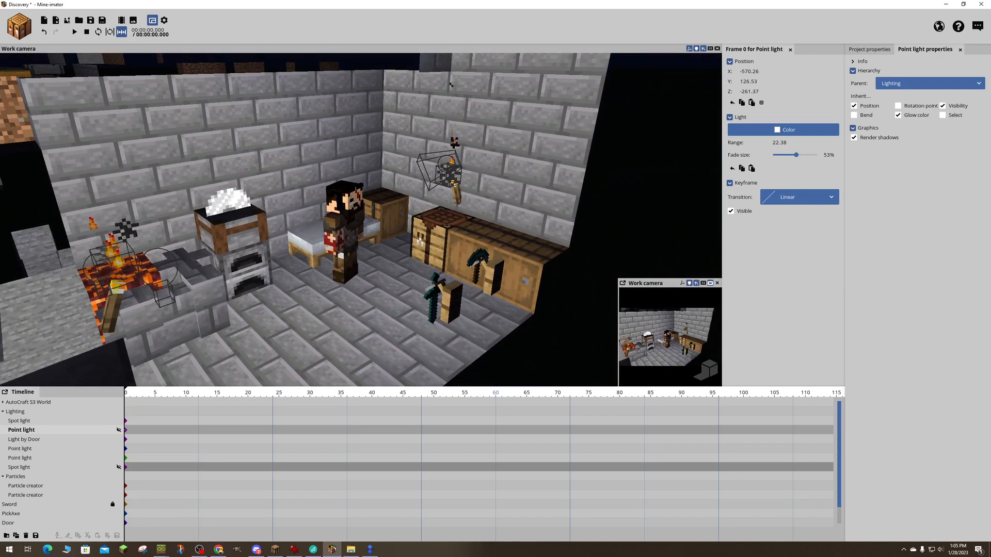
key("ctrl+s")
- Collapse the Enki, Lighting and Particles groups in the timeline
right_click_drag(362, 238, 424, 307)
left_click_drag(424, 308, 395, 312)
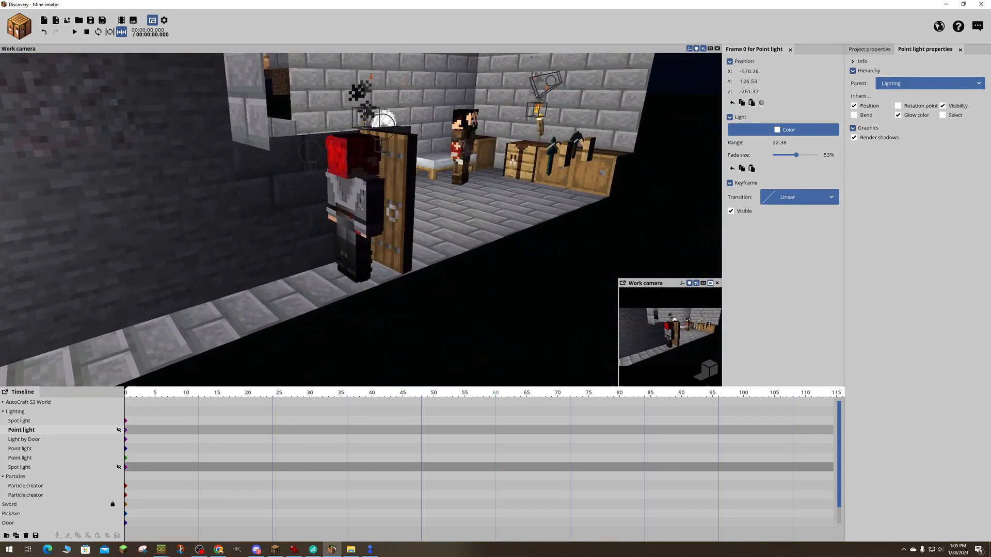
left_click(364, 272)
left_click_drag(475, 289, 369, 286)
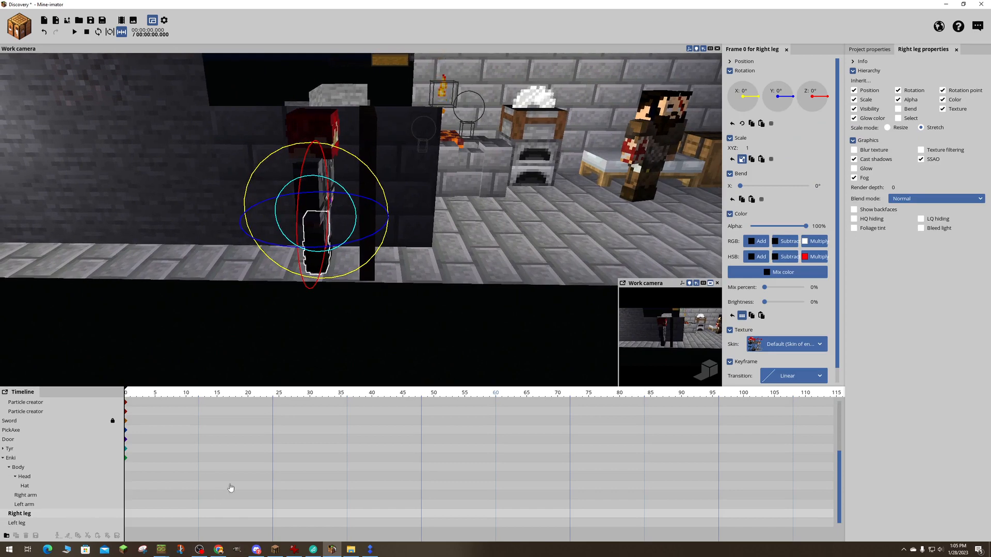
left_click(3, 458)
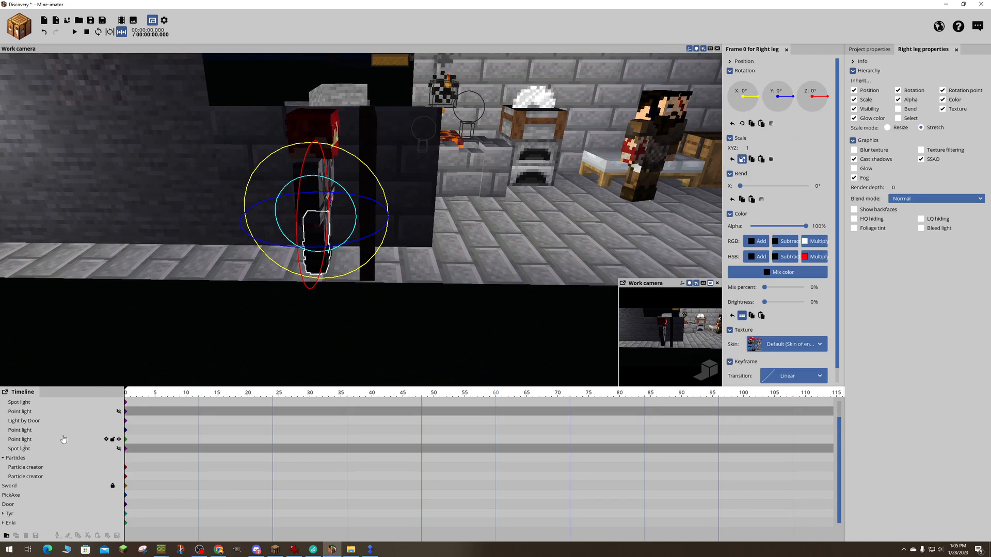
scroll(21, 438, "up", 2)
left_click(3, 412)
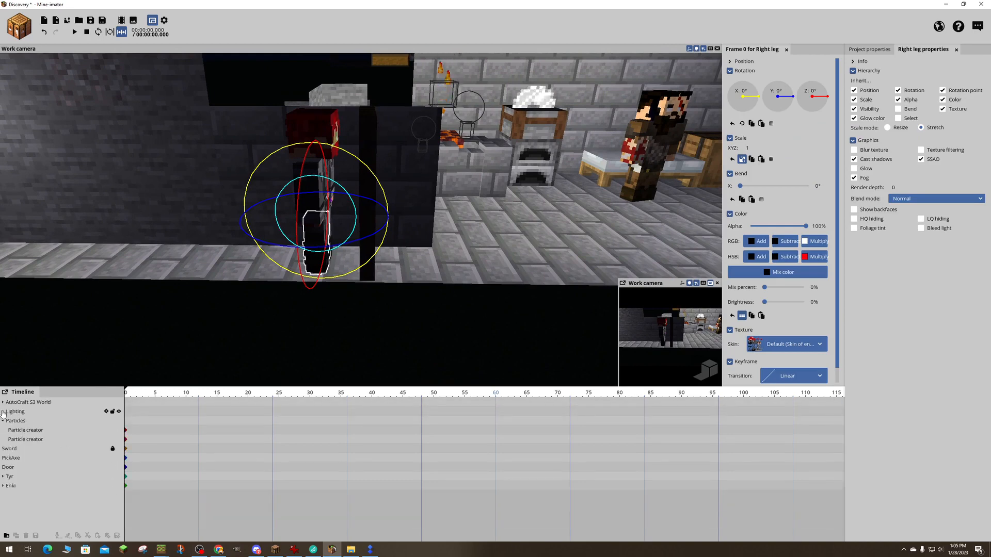
left_click(2, 422)
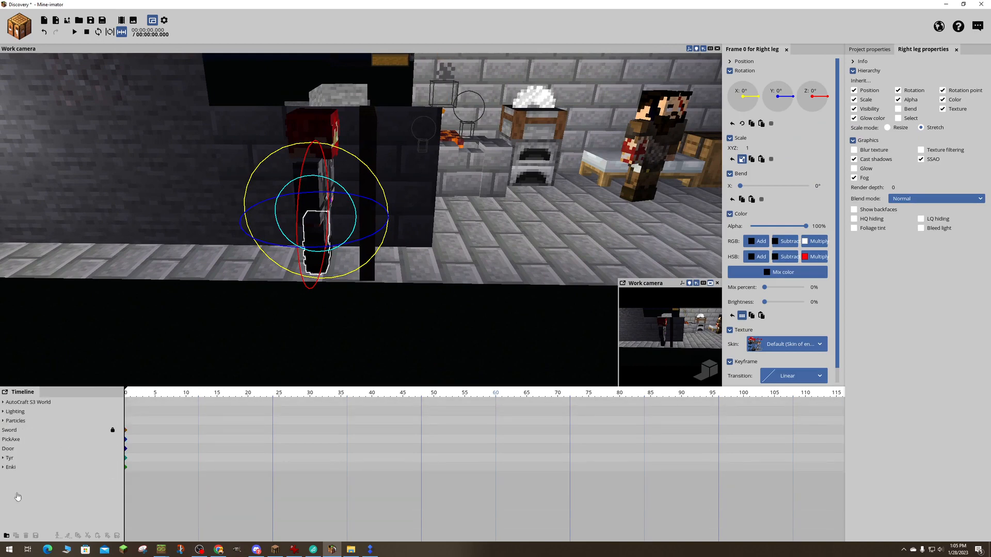
- Add a keyframe for Enki at frame 4 and create a walking animation to it from frame 0
left_click(12, 467)
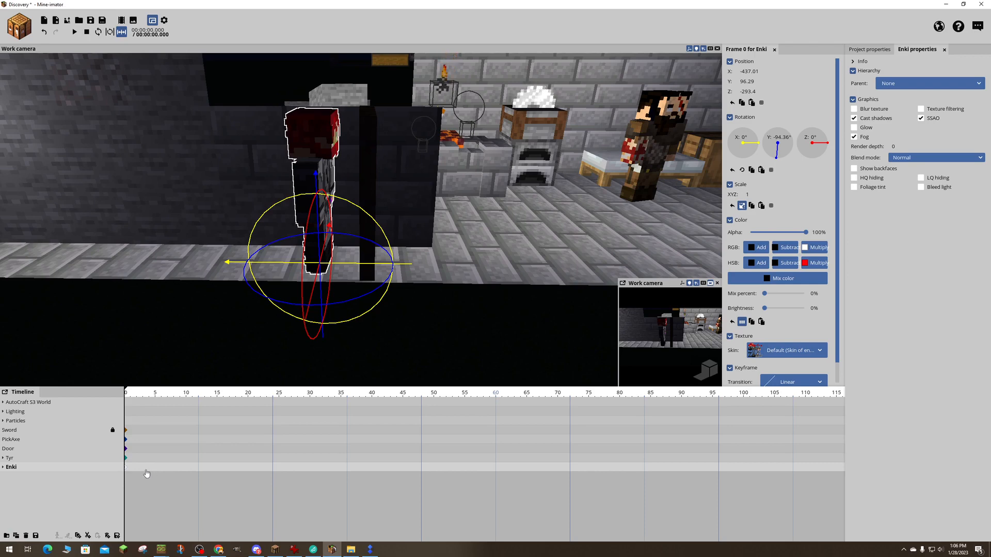
left_click(149, 469)
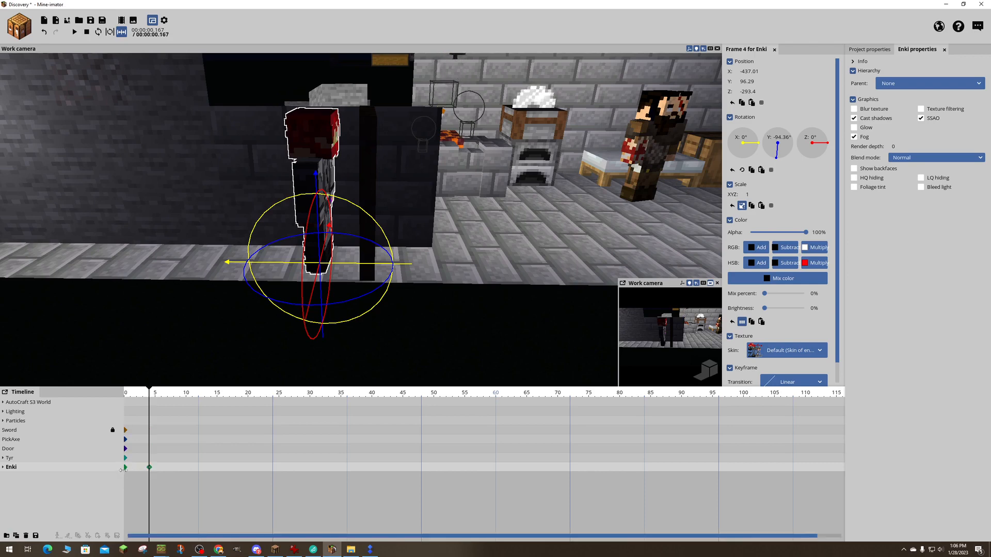
left_click(127, 469)
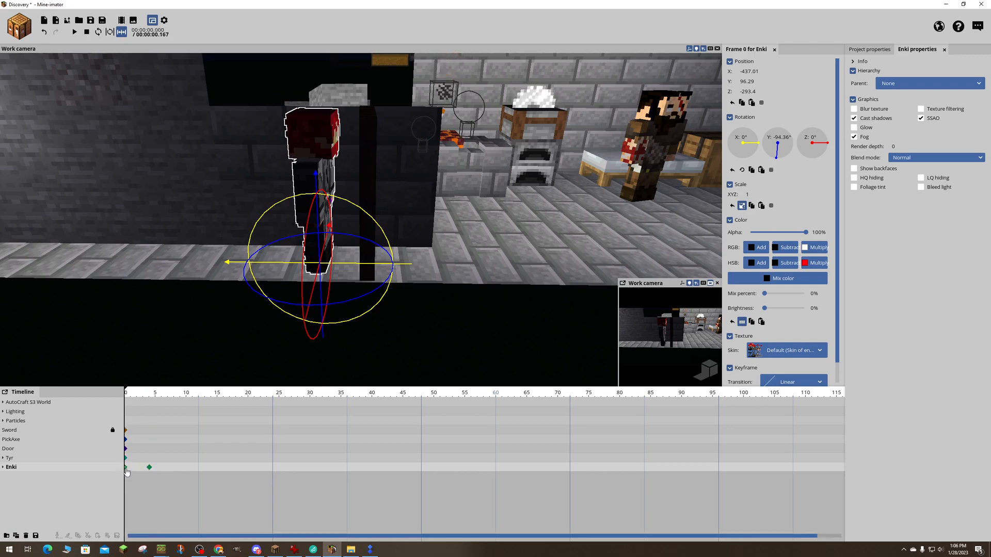
left_click(126, 469)
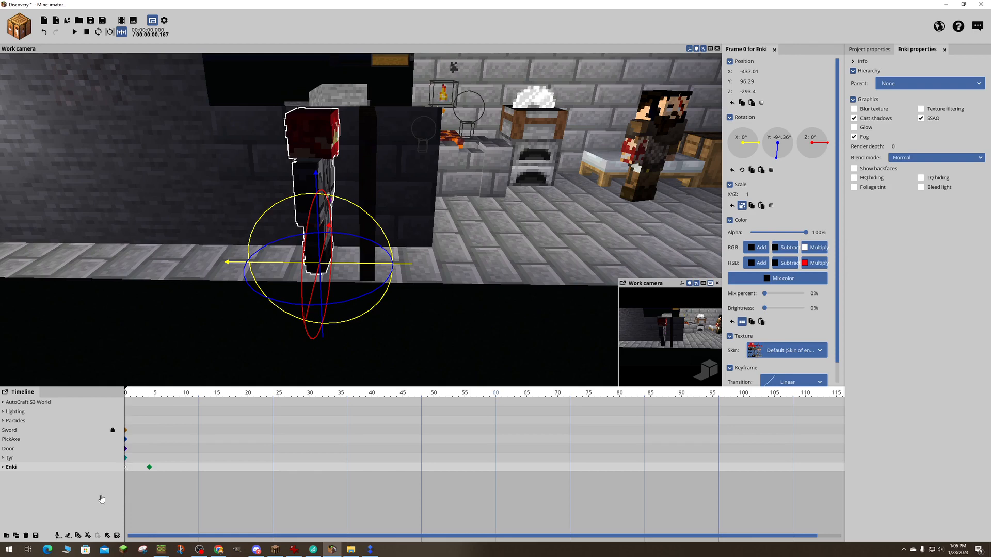
left_click(58, 538)
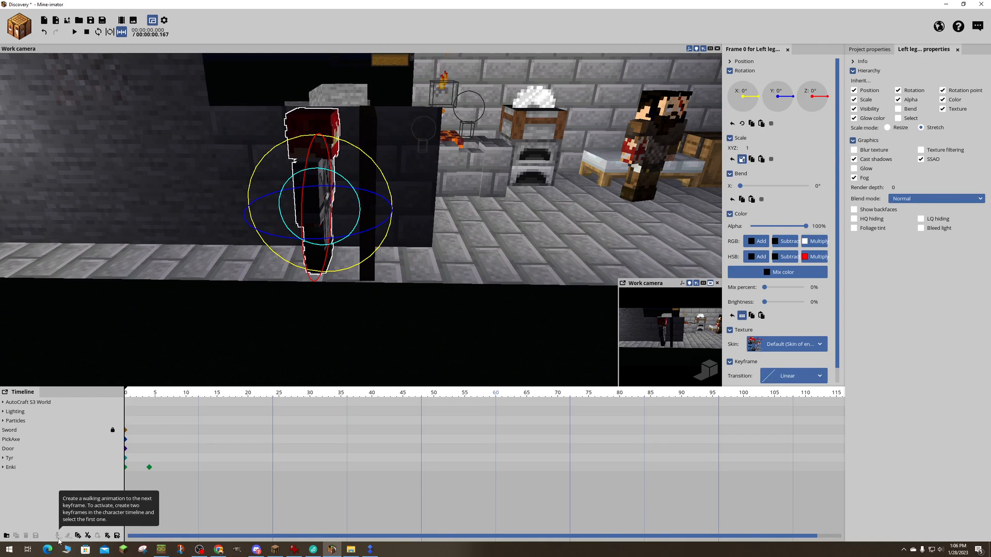
left_click(10, 468)
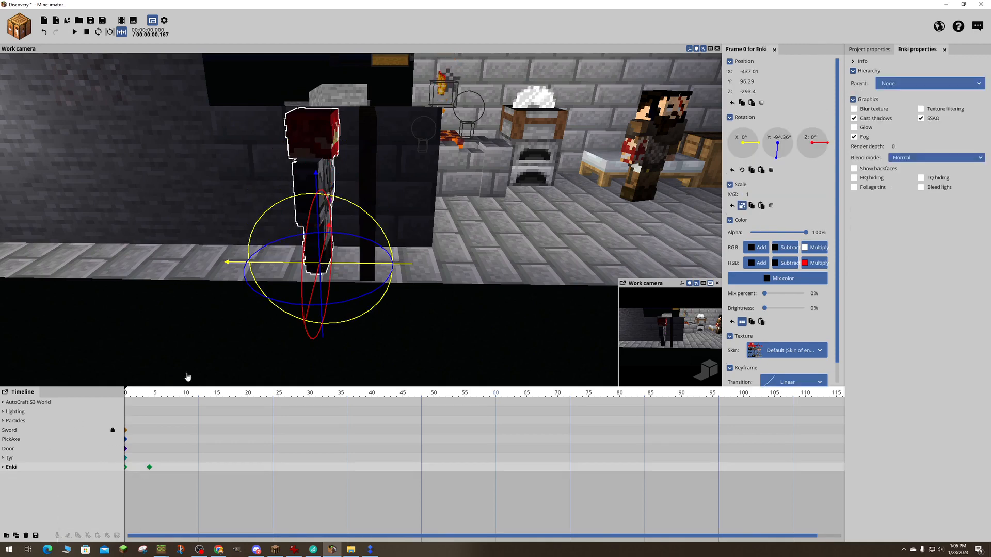
- Try moving Enki into the room to X -485.16 at frame 0, preview the playback, and undo the move
left_click_drag(234, 264, 455, 266)
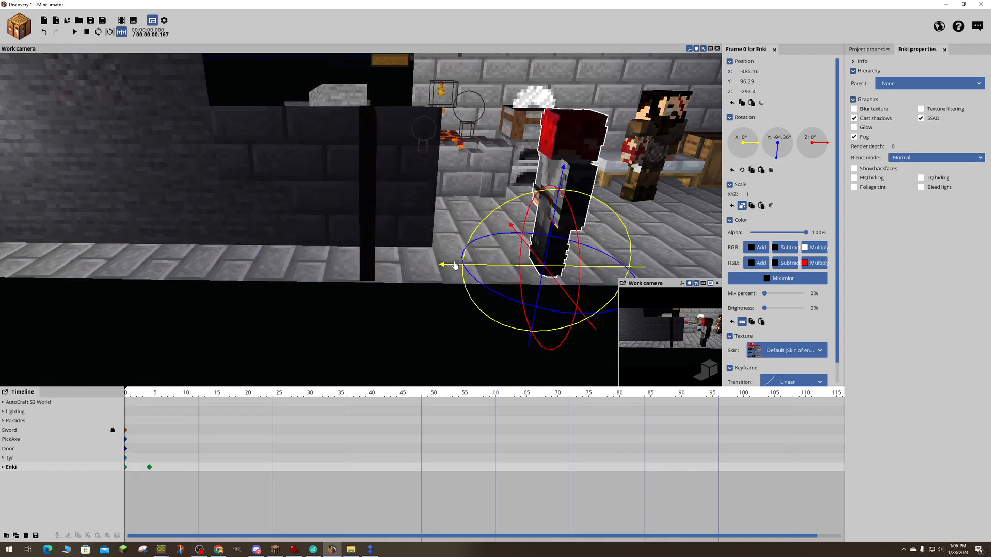
left_click(152, 395)
left_click_drag(151, 395, 119, 388)
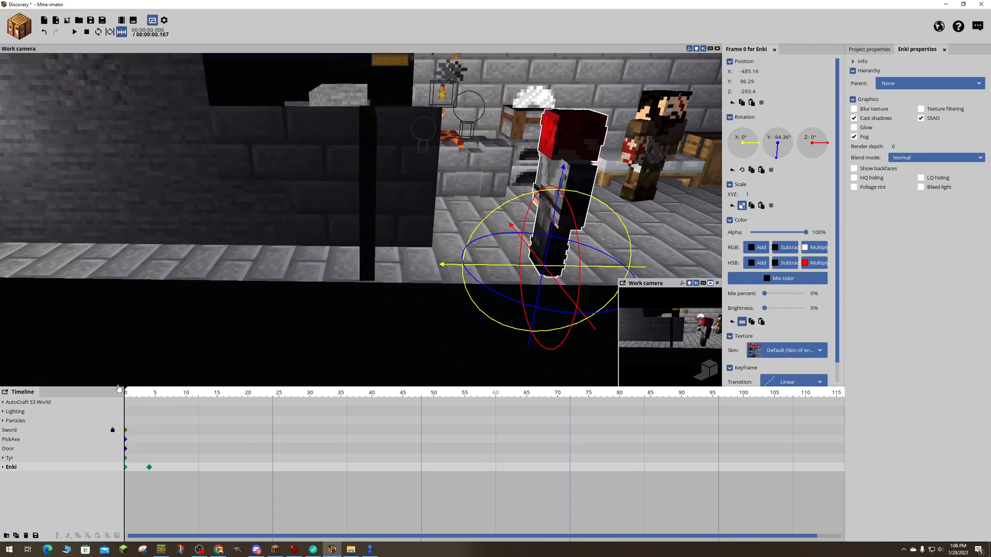
key("space")
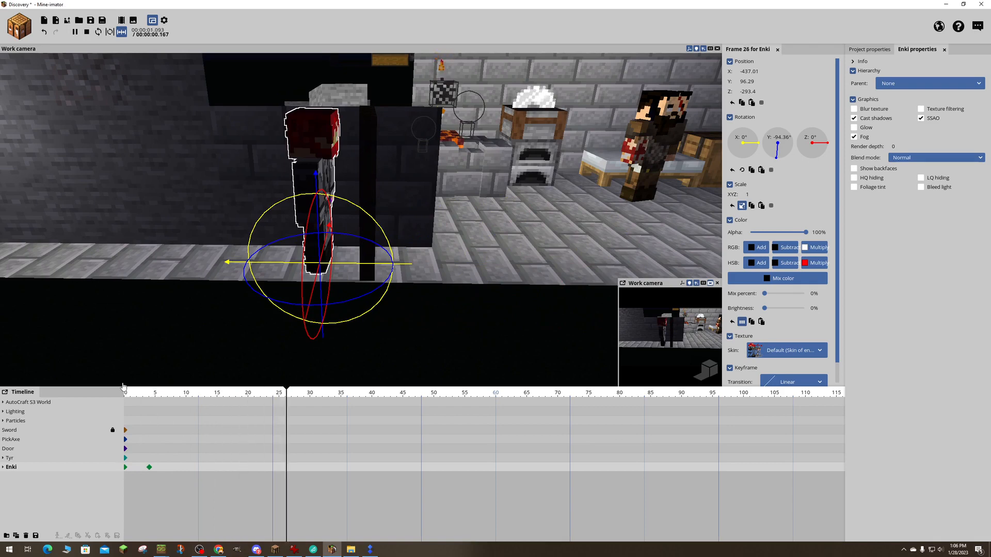
key("space")
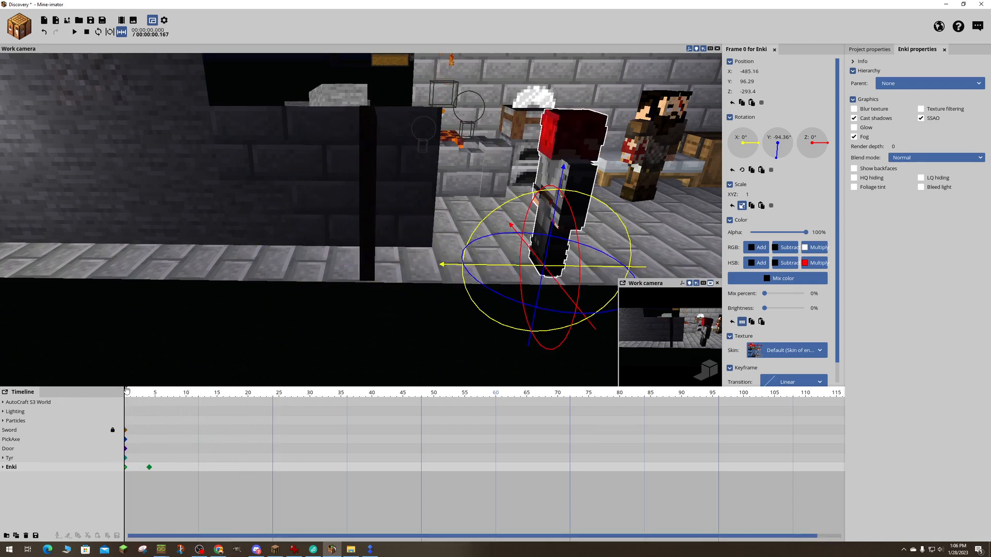
key("ctrl+z")
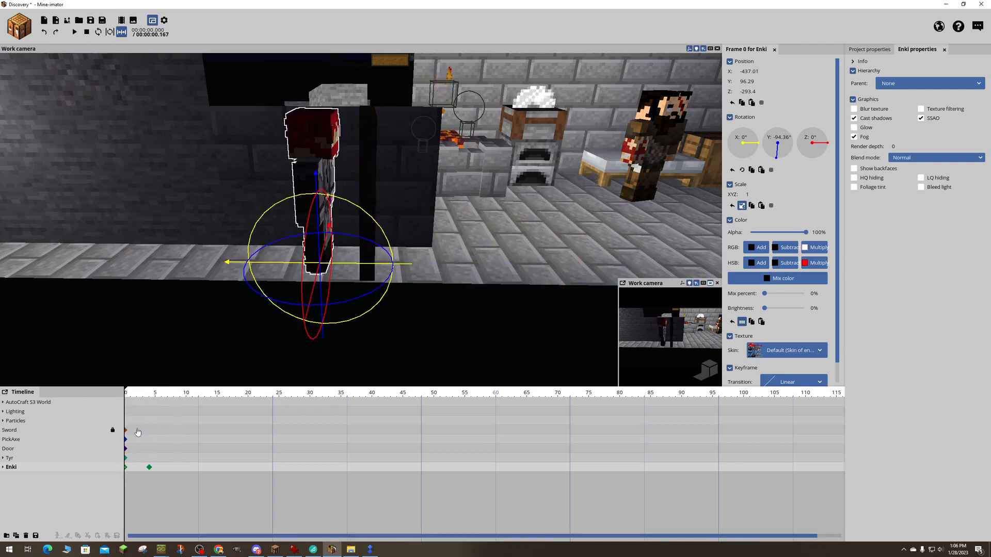
- Select Enki's keyframe at frame 0 and generate a walking animation from it
left_click(126, 469)
left_click_drag(149, 471, 149, 470)
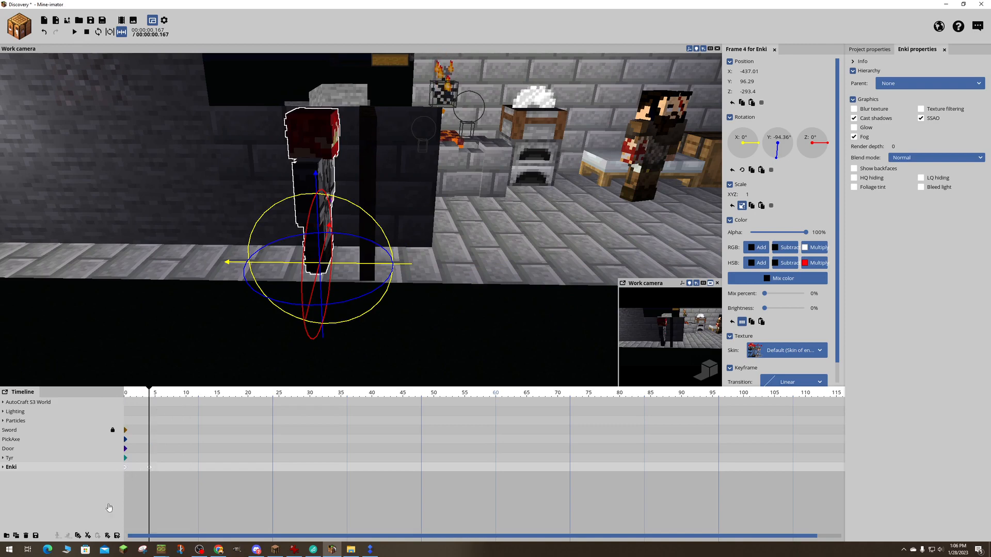
left_click(135, 474)
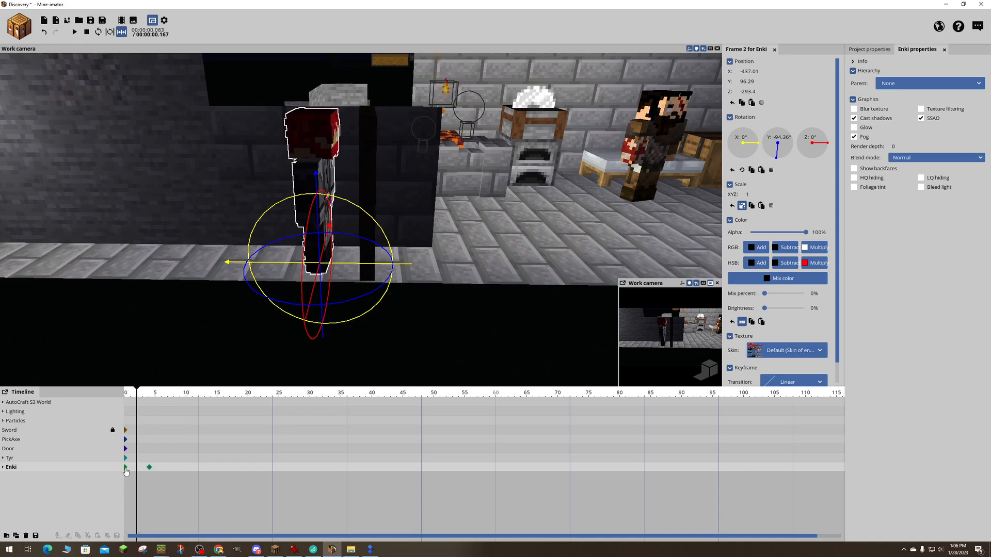
left_click(125, 471)
left_click(125, 468)
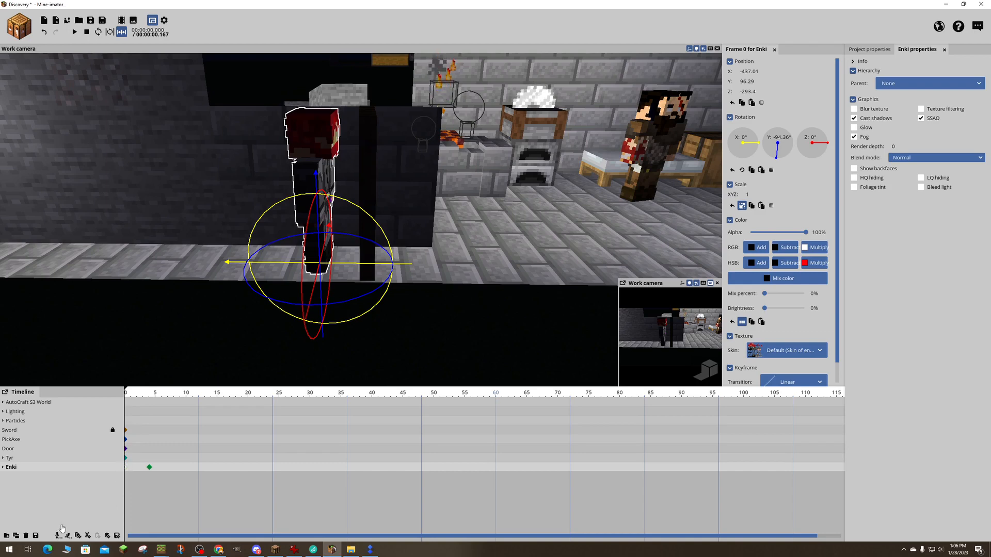
left_click(57, 536)
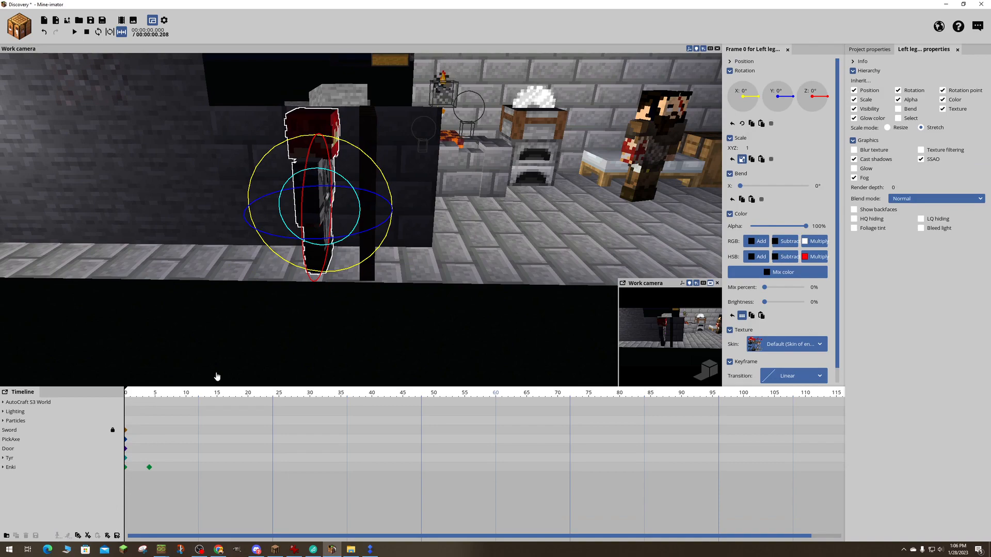
- Inspect Enki from another angle and preview the walking animation
left_click_drag(418, 250, 325, 243)
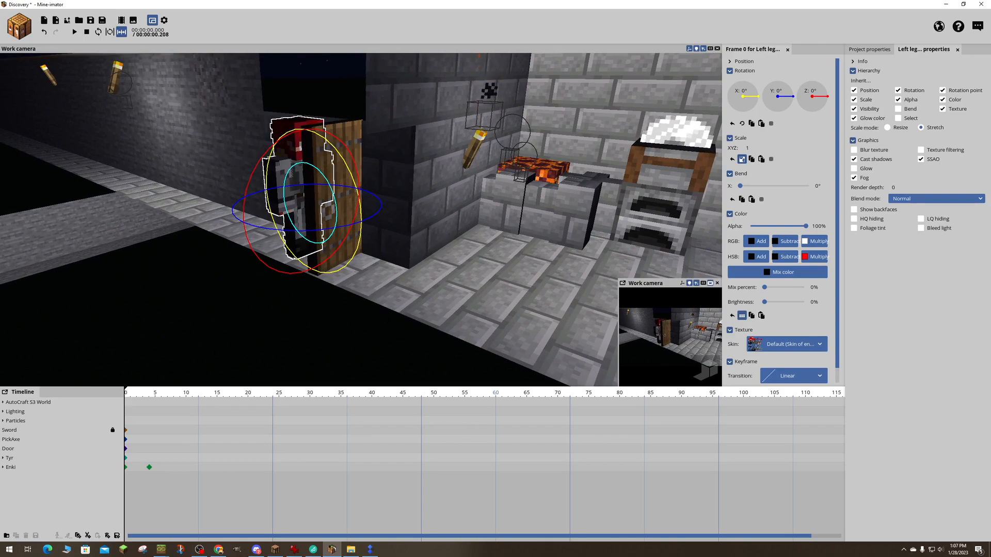
right_click_drag(326, 243, 432, 248)
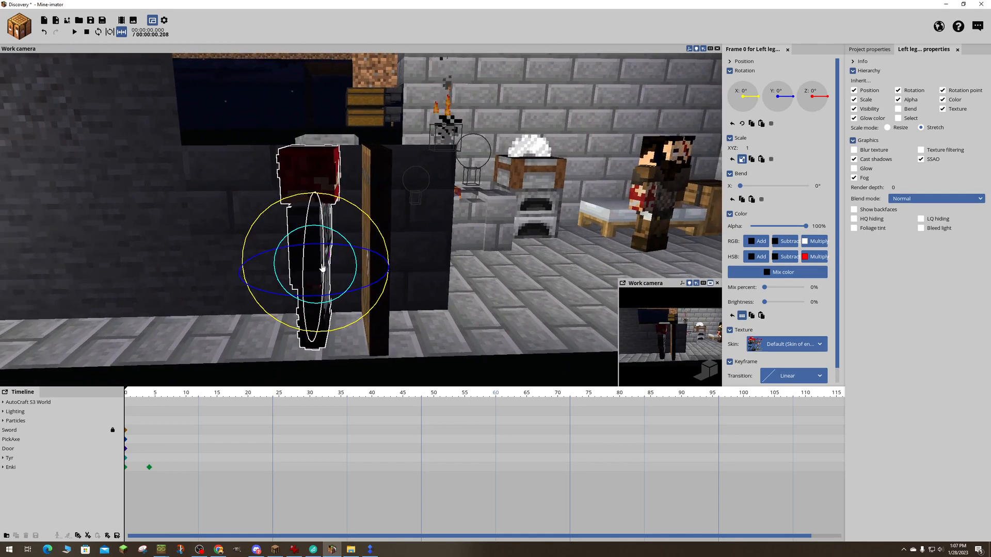
key("space")
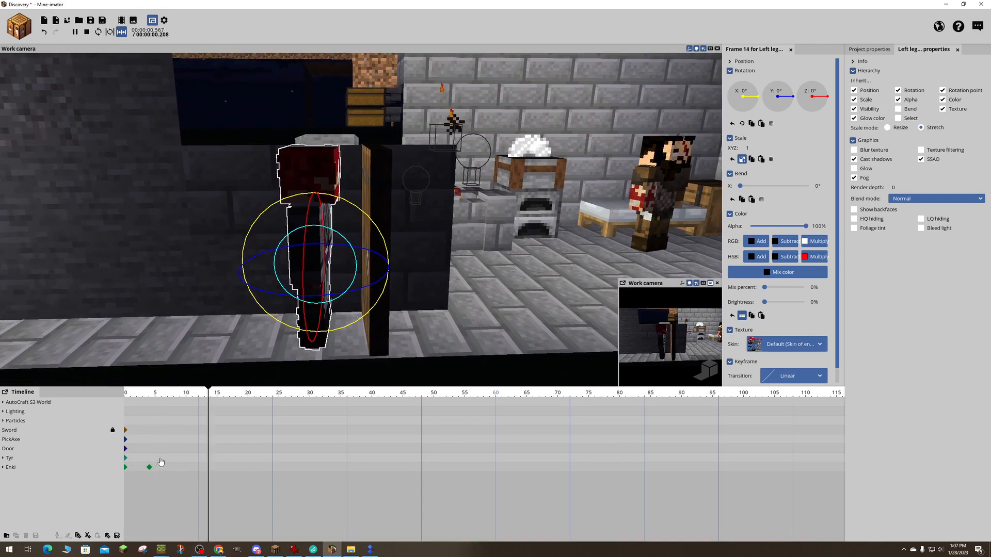
key("space")
left_click(152, 485)
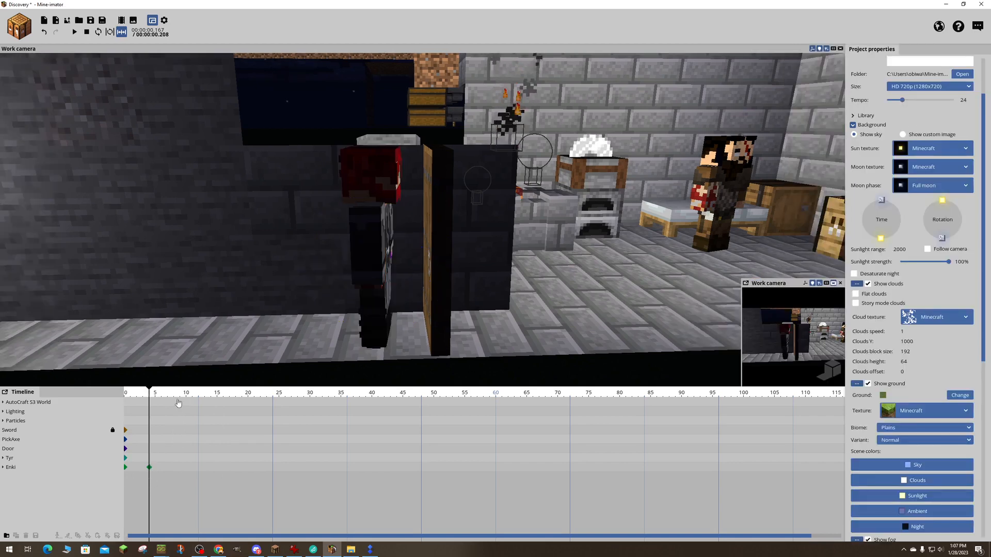
- Try moving Enki into the room to X -472.17 at frame 4 and delete that keyframe
left_click(149, 468)
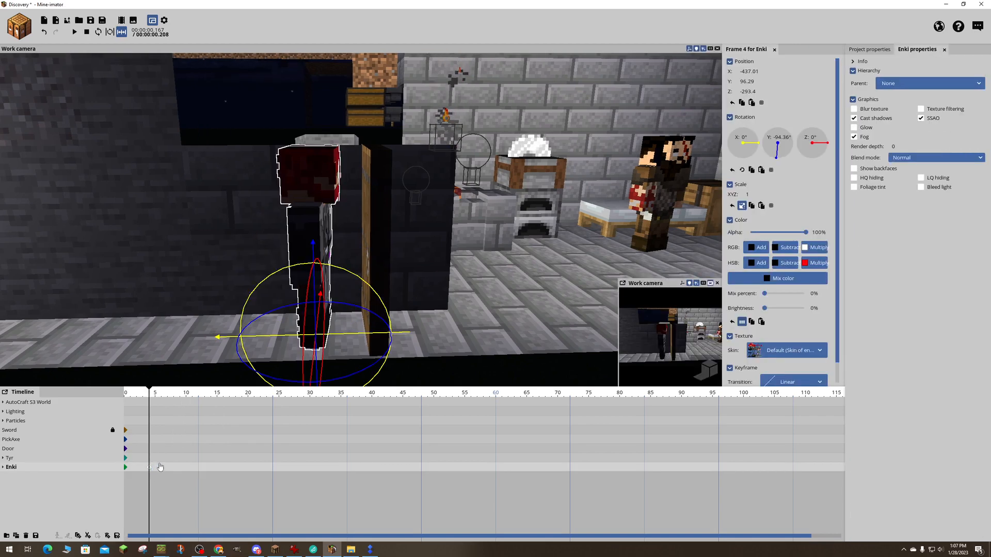
left_click(158, 470)
left_click(379, 281)
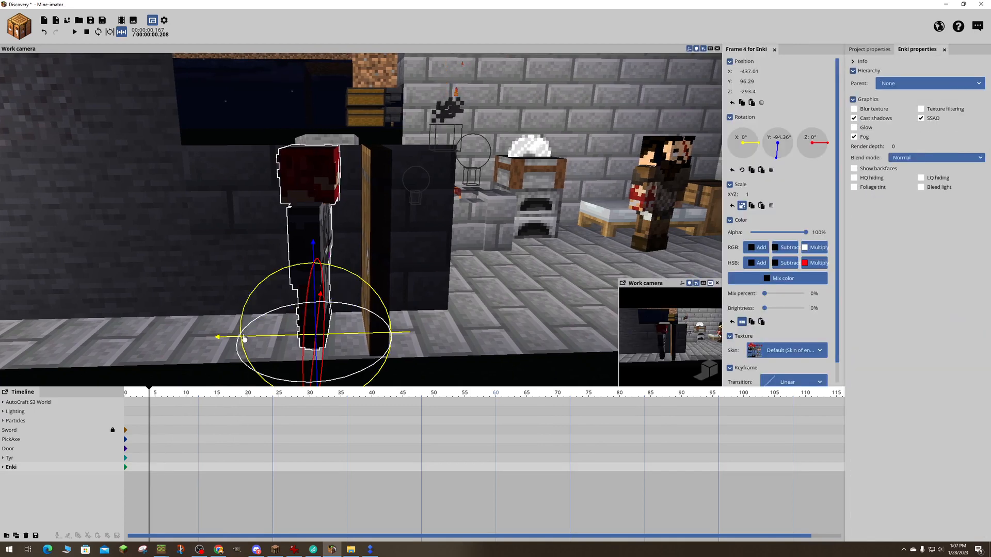
left_click_drag(227, 338, 424, 341)
left_click(150, 468)
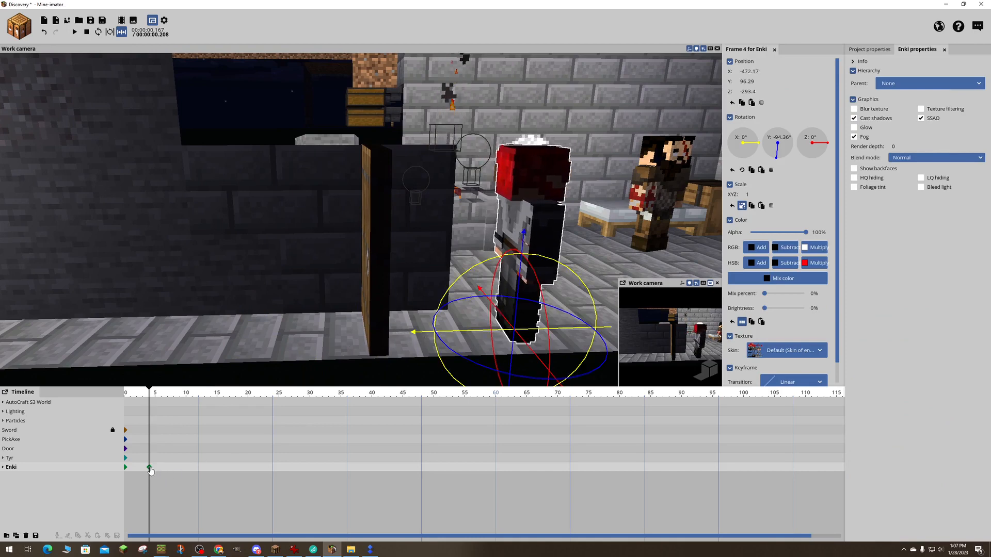
key("Delete")
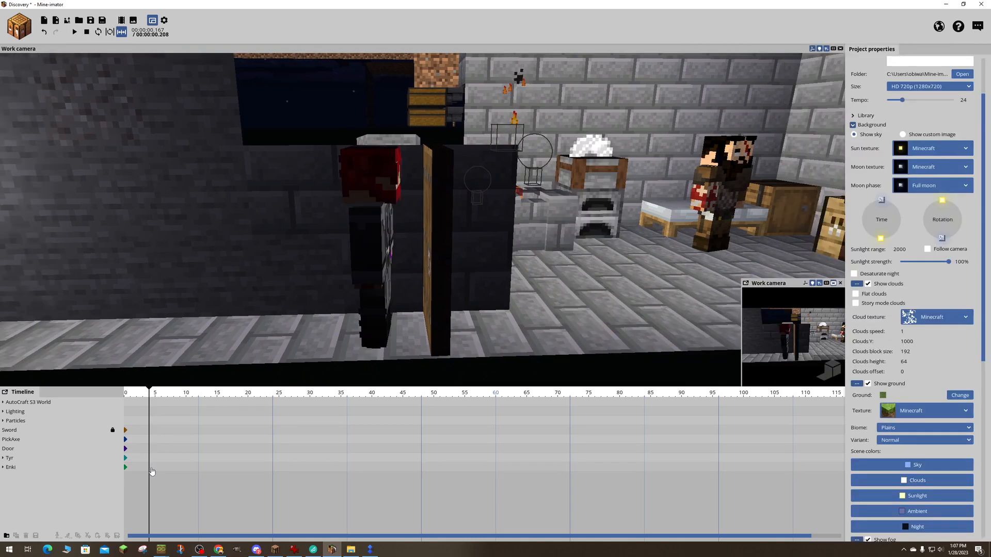
- Add a keyframe for Enki at frame 4 and move him through the doorway along X to -472.07
left_click(137, 397)
mouse_move(137, 396)
left_mouse_down()
mouse_move(127, 396)
mouse_move(148, 398)
left_mouse_up()
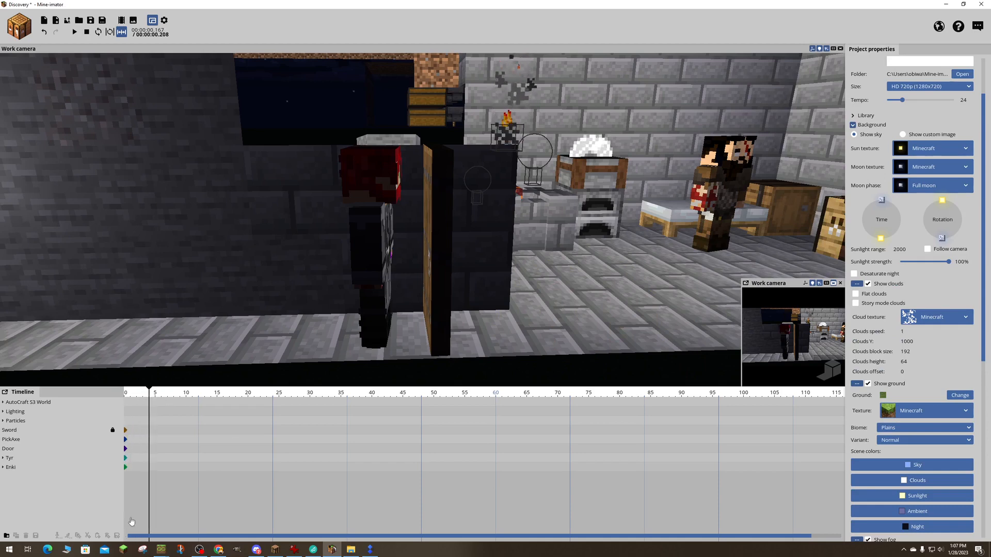
left_click(147, 468)
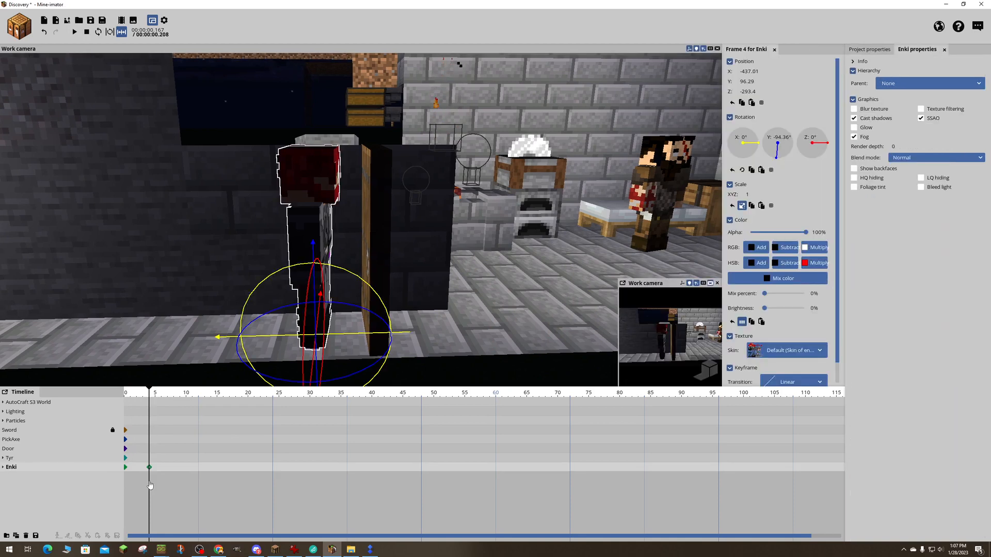
left_click_drag(222, 338, 427, 330)
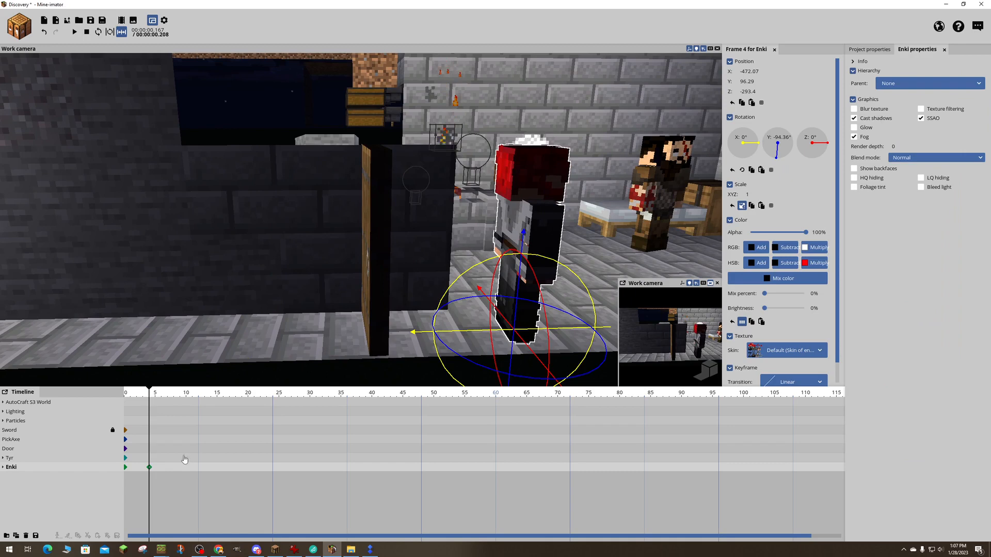
left_click(150, 469)
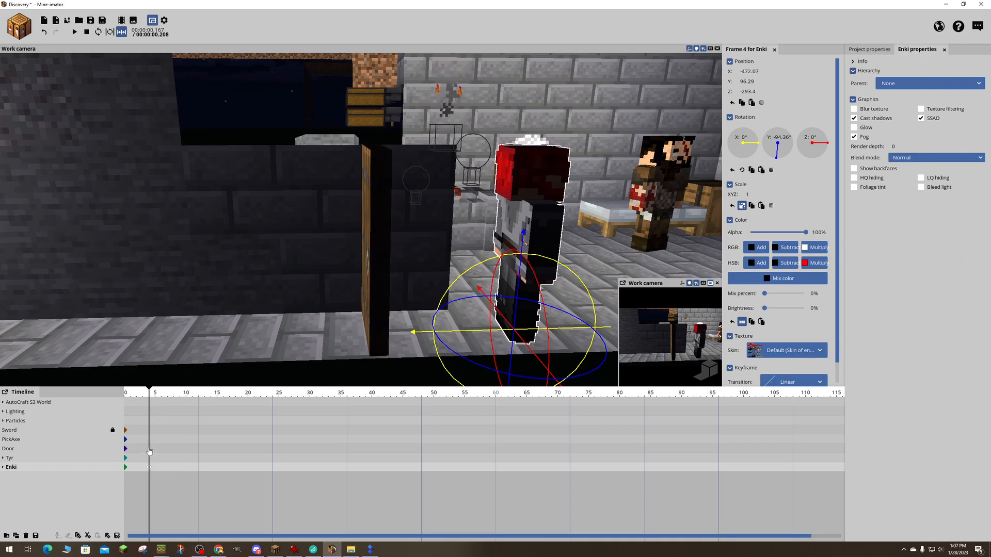
- Preview Enki's movement through the doorway from frame 0
left_click(144, 449)
left_click_drag(148, 394, 120, 396)
key("space")
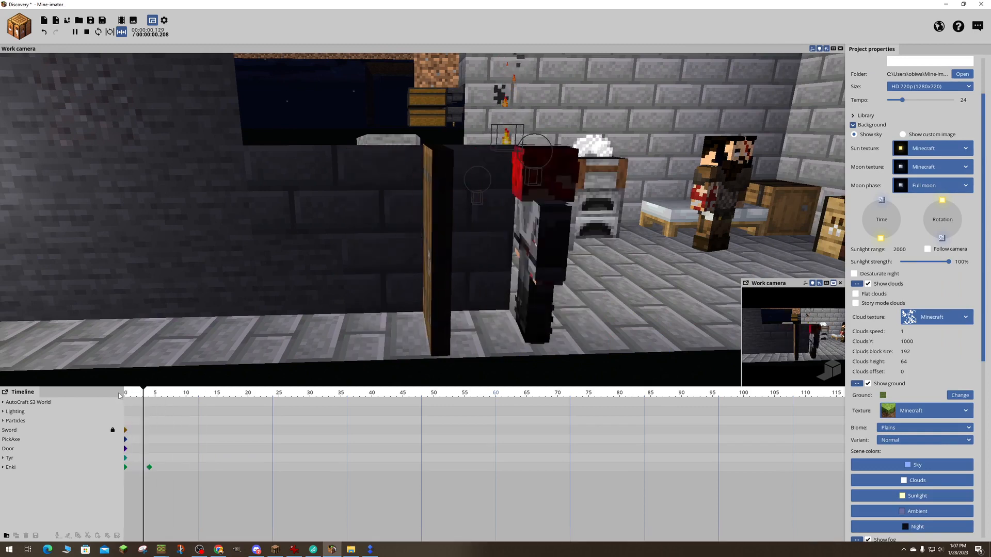
key("space")
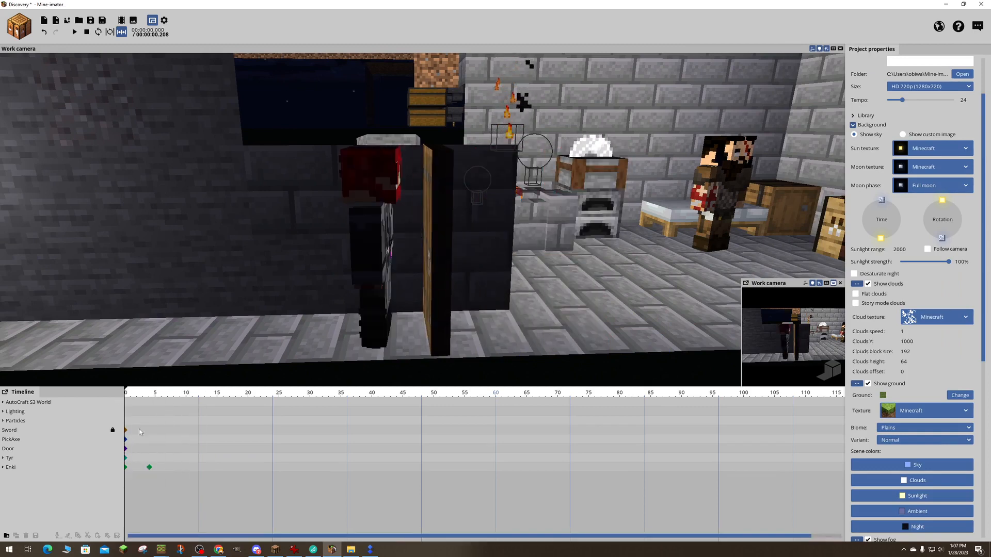
- Move Enki's end keyframe to frame 3 and preview the faster movement
scroll(163, 469, "up", 3)
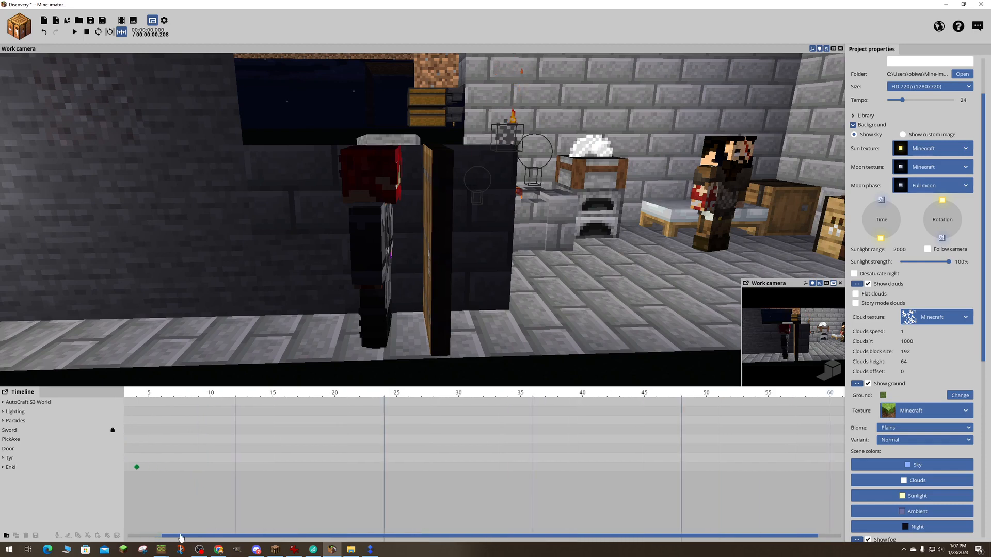
left_click_drag(180, 536, 98, 531)
left_click(174, 467)
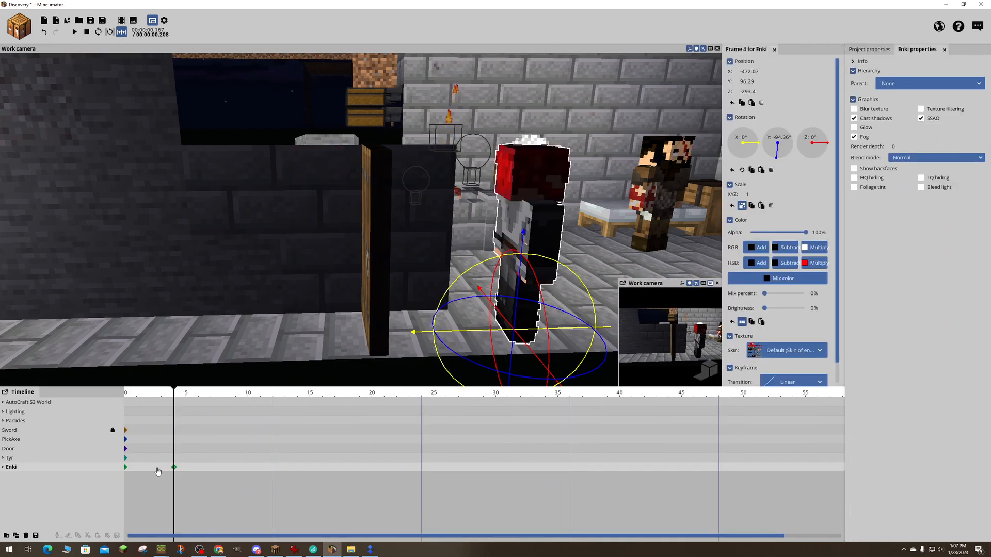
left_click(174, 469)
left_click_drag(174, 468, 161, 469)
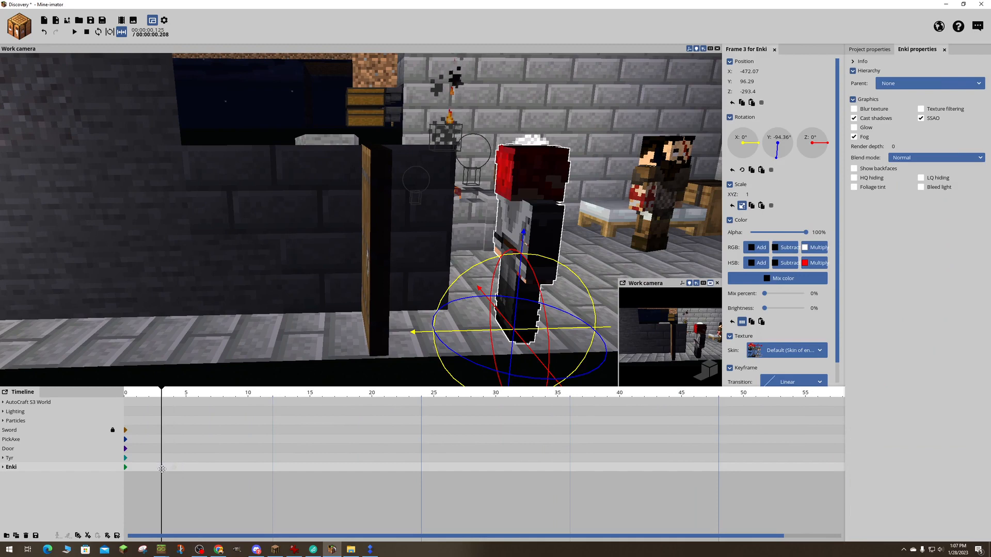
left_click_drag(137, 395, 114, 395)
key("space")
- Move Enki's end keyframe to frame 8, preview the playback, and shift the keyframe on to frame 9
key("space")
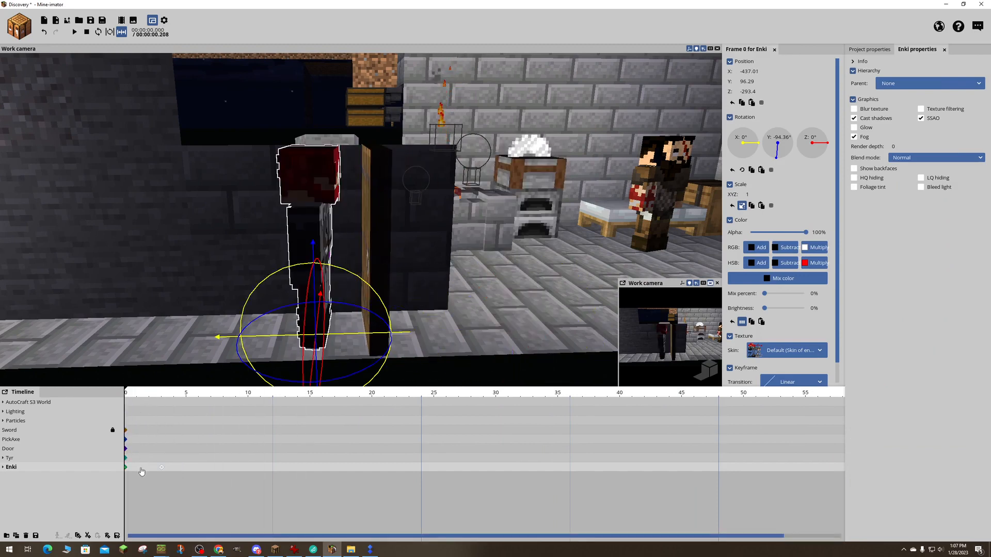
left_click_drag(162, 469, 224, 468)
left_click(131, 395)
key("space")
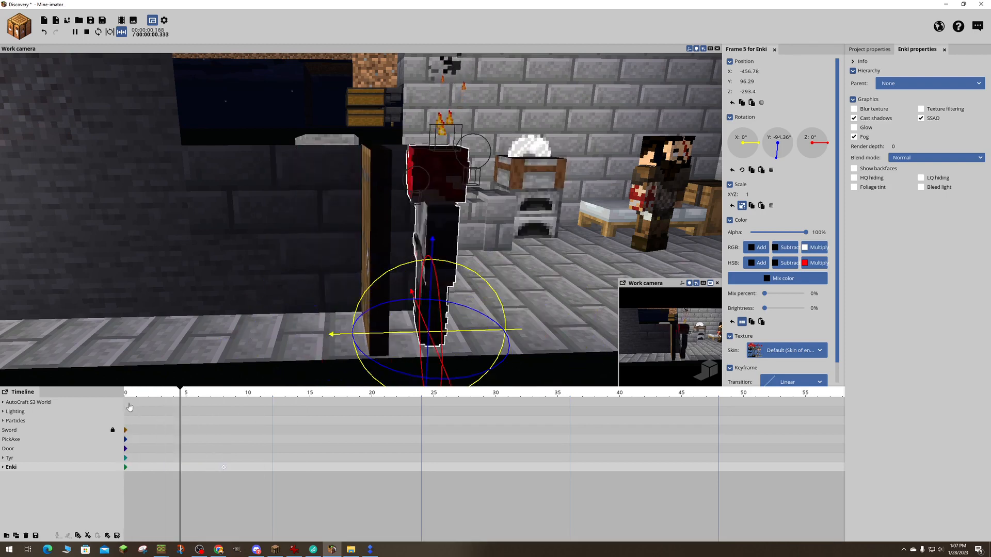
key("space")
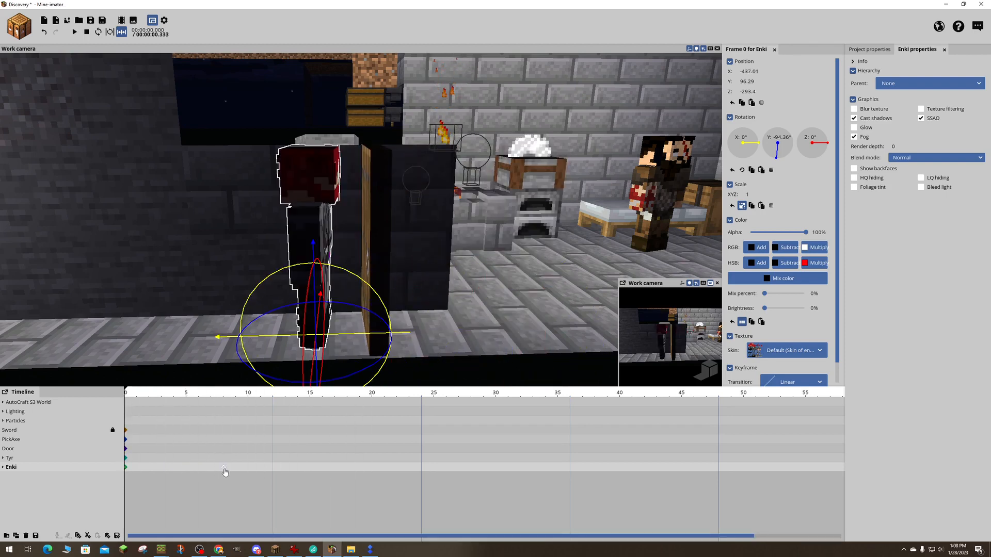
left_click_drag(224, 469, 240, 468)
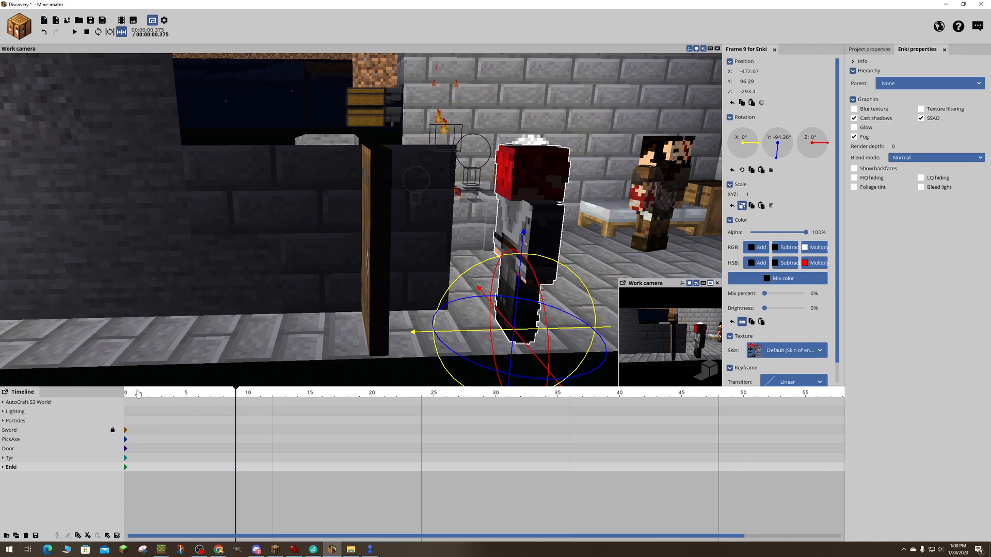
- Move Enki's end keyframe to frame 20 and preview the playback from frame 0 several times
left_click_drag(236, 394, 372, 396)
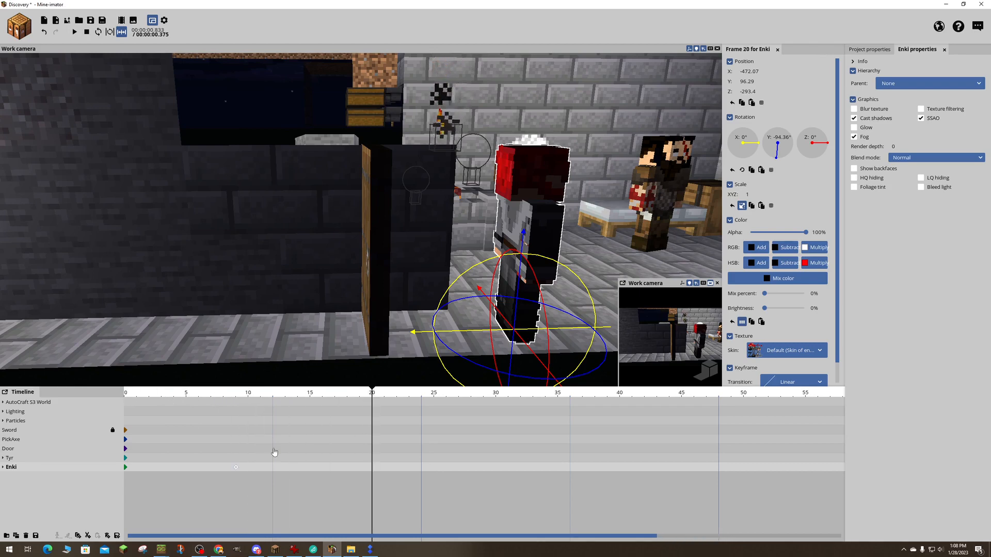
left_click_drag(236, 469, 372, 472)
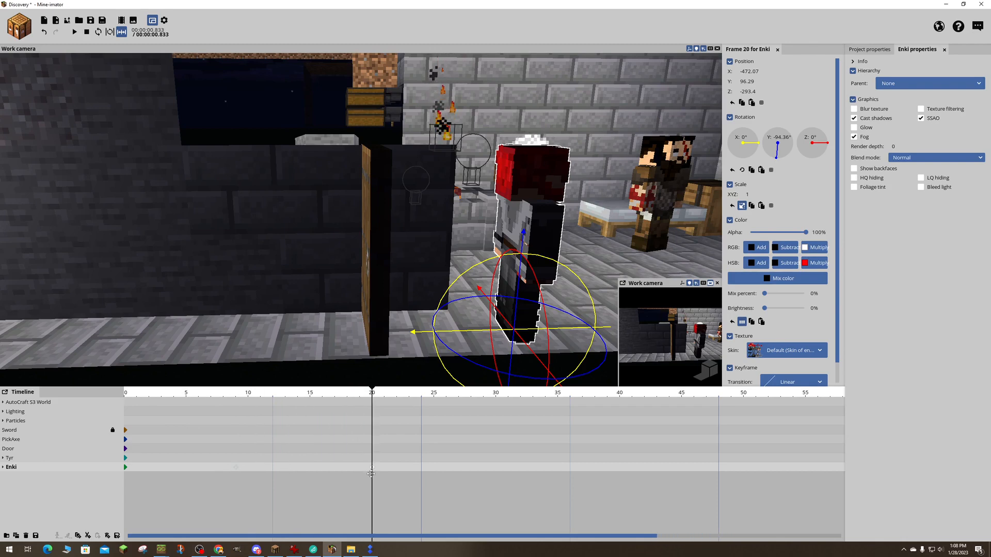
left_click(129, 396)
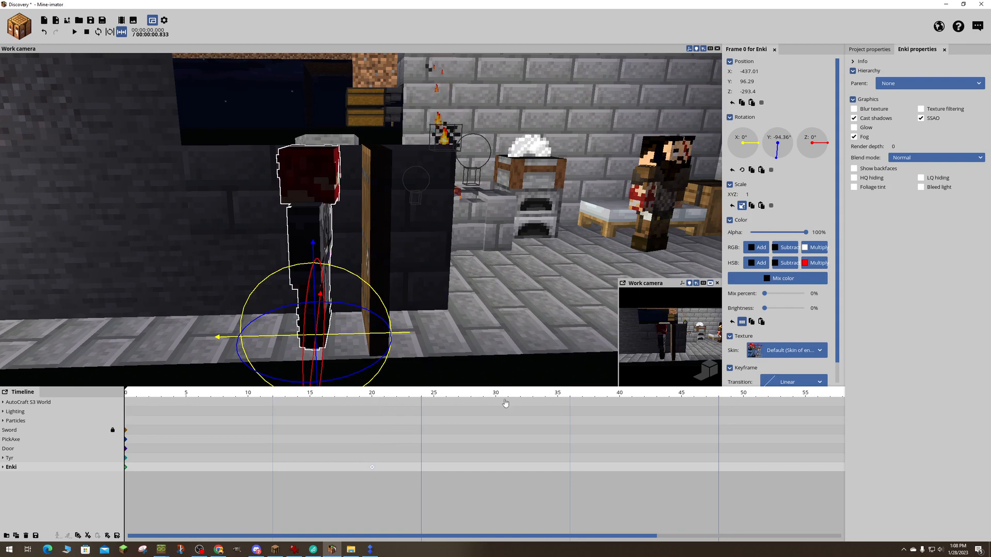
key("space")
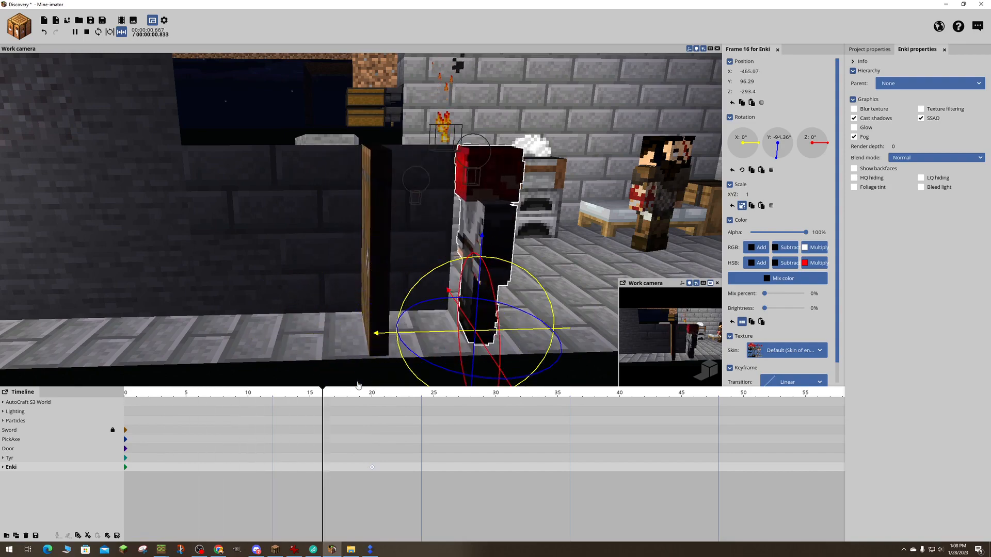
key("space")
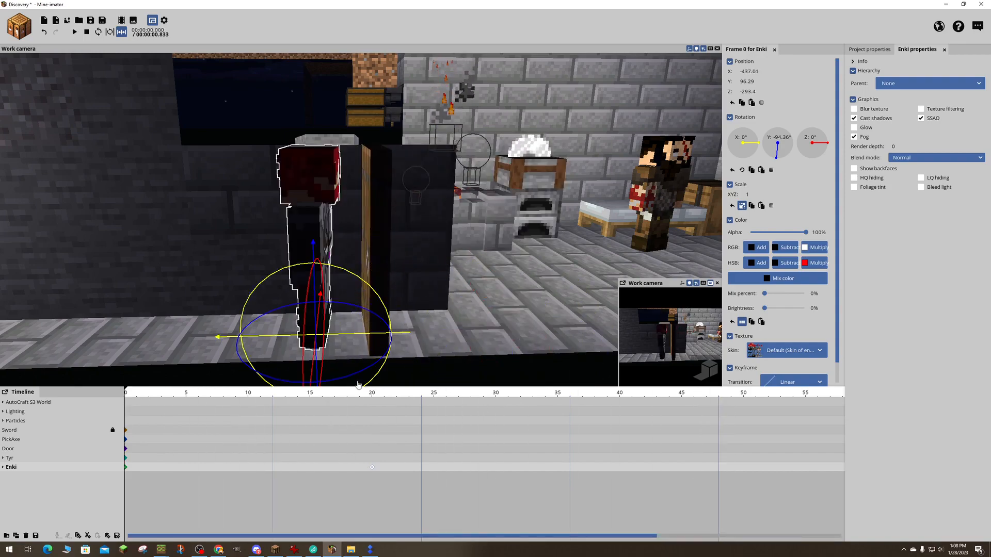
key("space")
key("space")
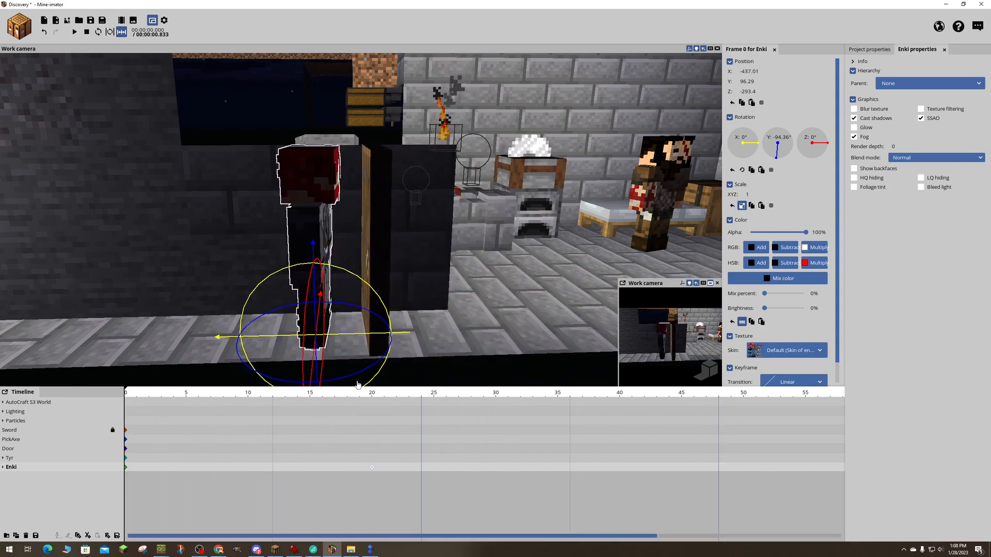
key("space")
key("space")
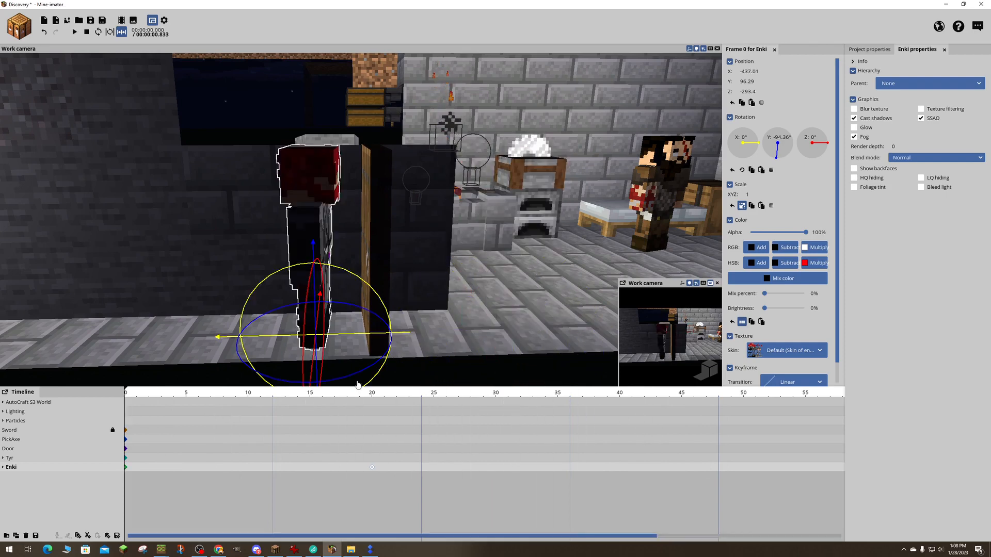
key("space")
key("space")
- Move Enki's end keyframe to frame 30 and preview the slower movement from frame 0
left_click_drag(374, 471, 492, 474)
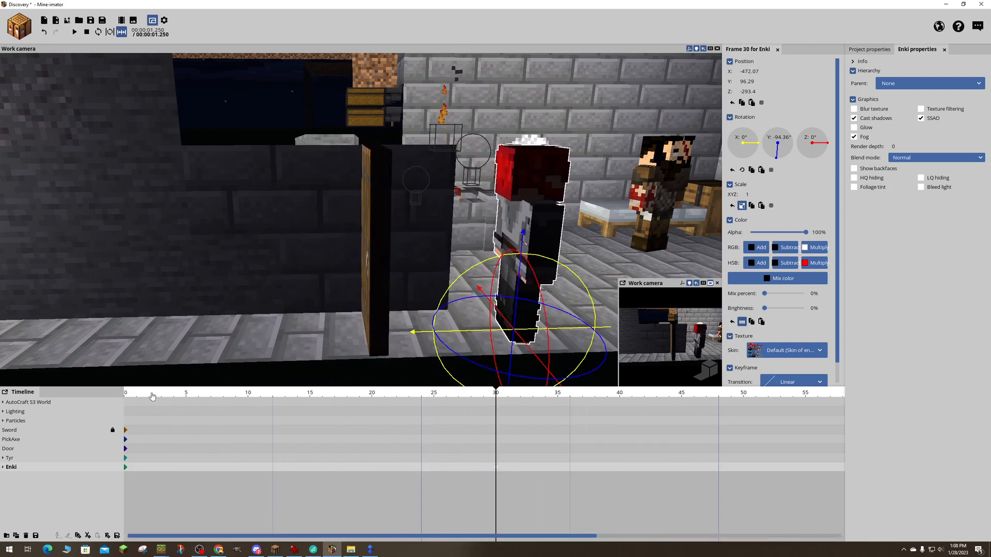
left_click(128, 395)
key("space")
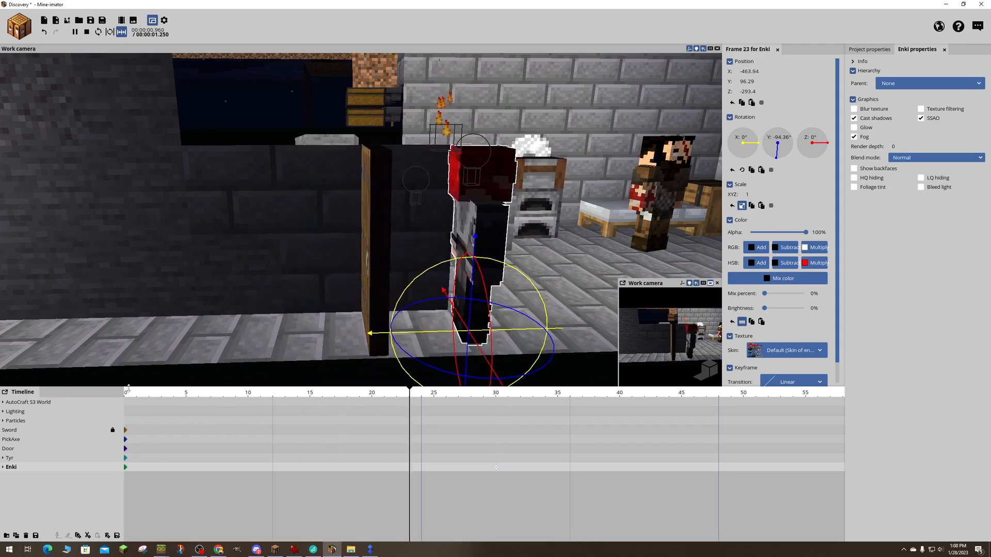
key("space")
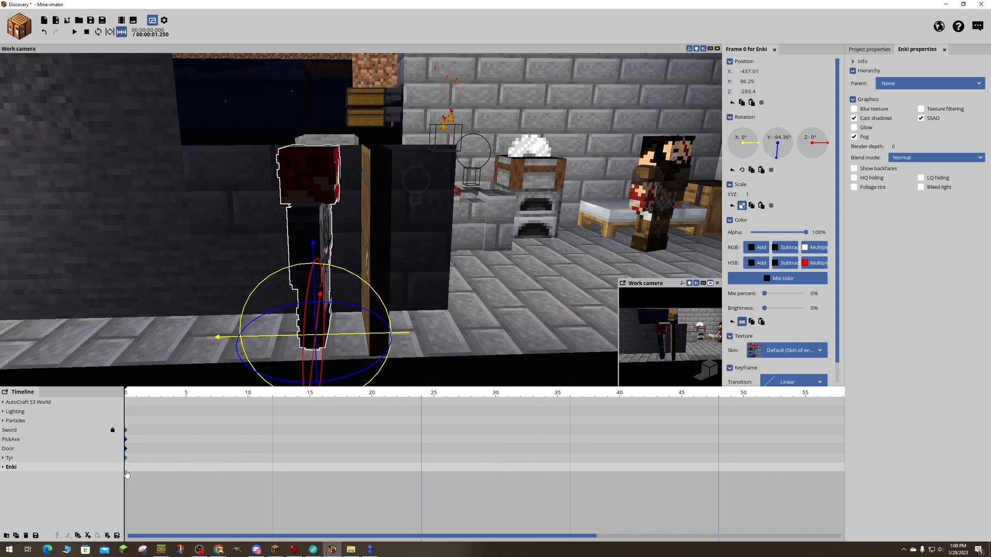
- Select Enki's start keyframe at frame 0 together with his end keyframe at frame 30
left_click(151, 483)
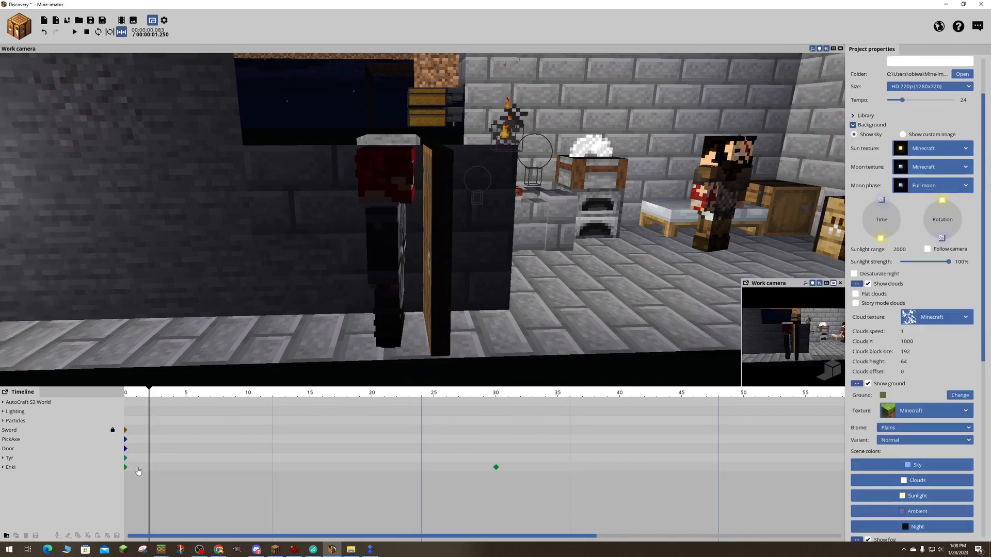
left_click(127, 469)
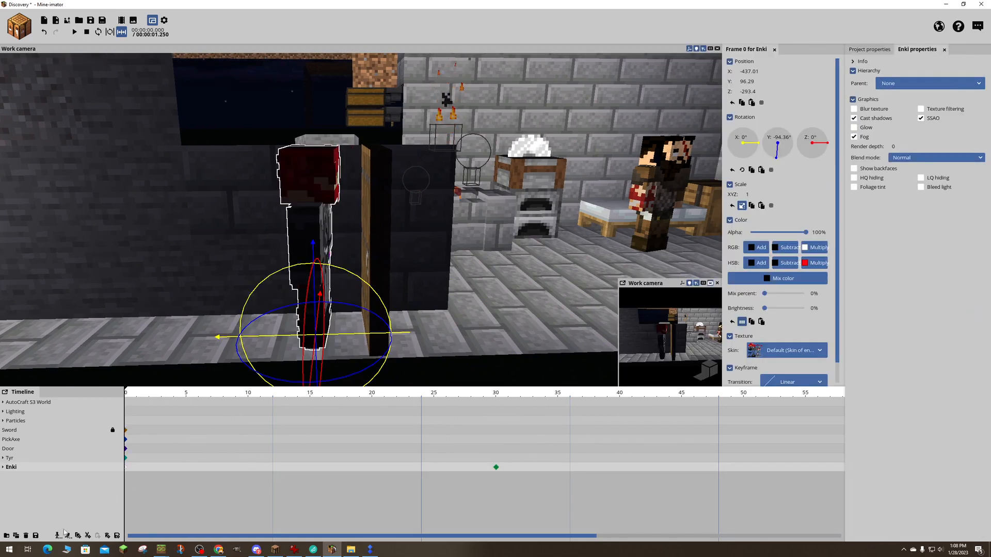
left_click(58, 537)
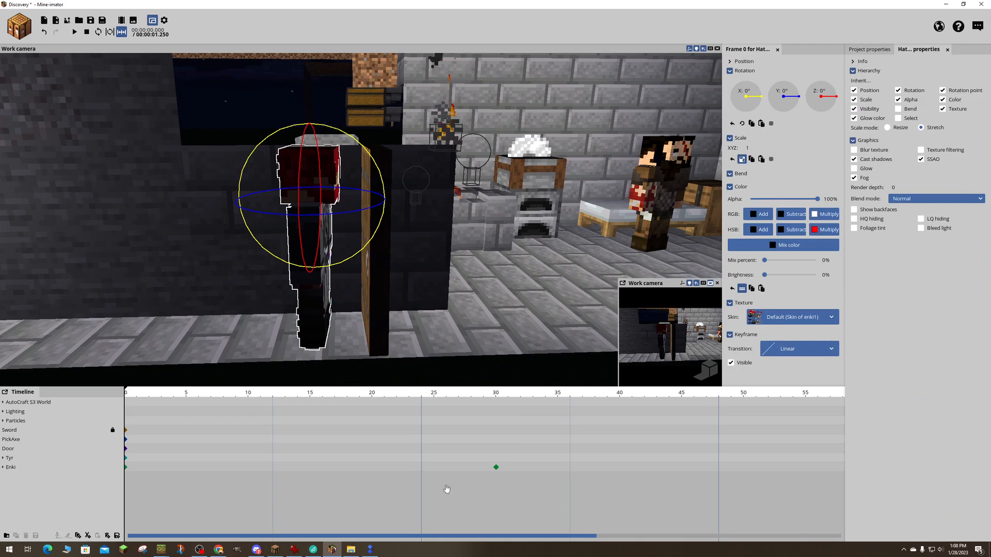
left_click(127, 471)
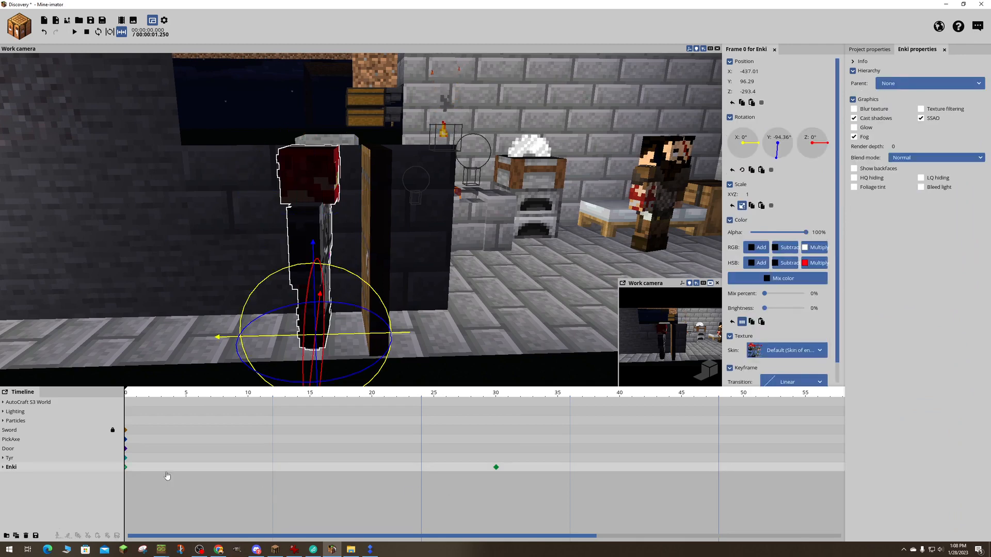
left_click(127, 470)
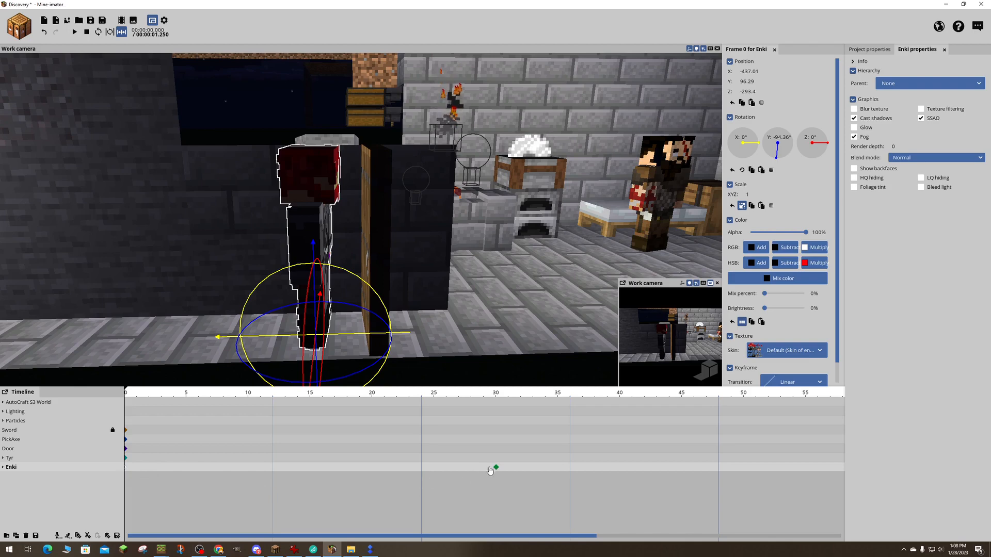
left_click_drag(490, 470, 494, 470)
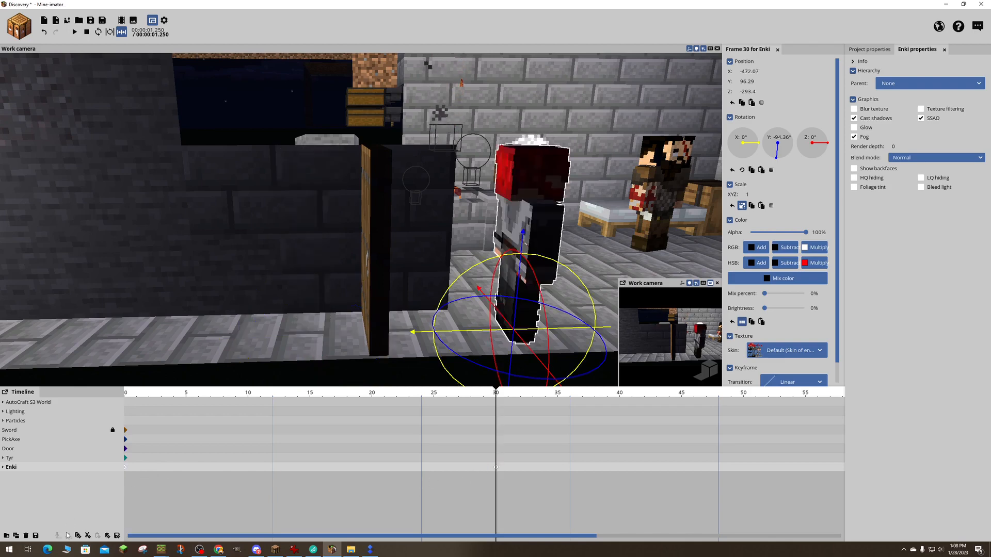
- Scrub the timeline to frame 30, then play back Enki's movement again from frame 0
left_click_drag(339, 395, 505, 400)
key("space")
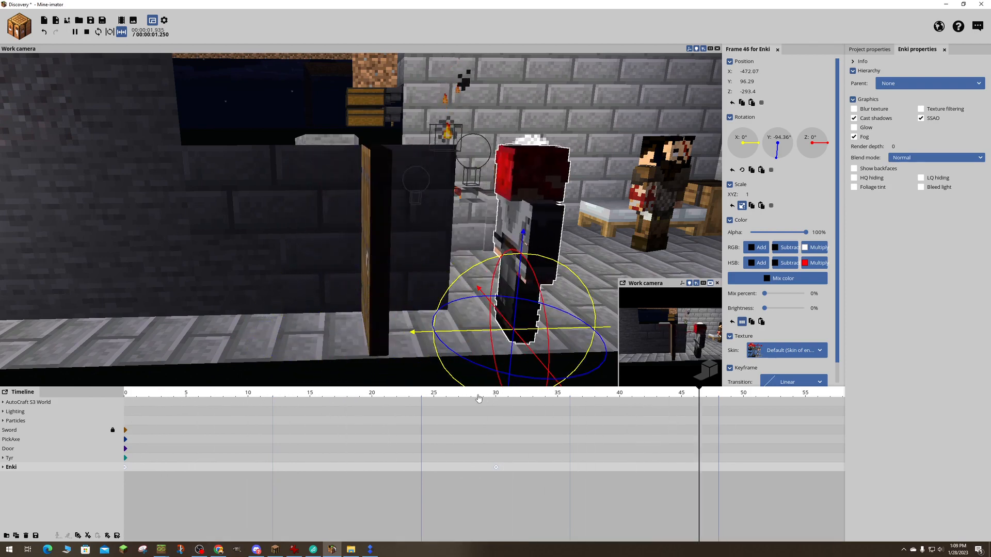
key("space")
left_click_drag(153, 394, 113, 392)
key("space")
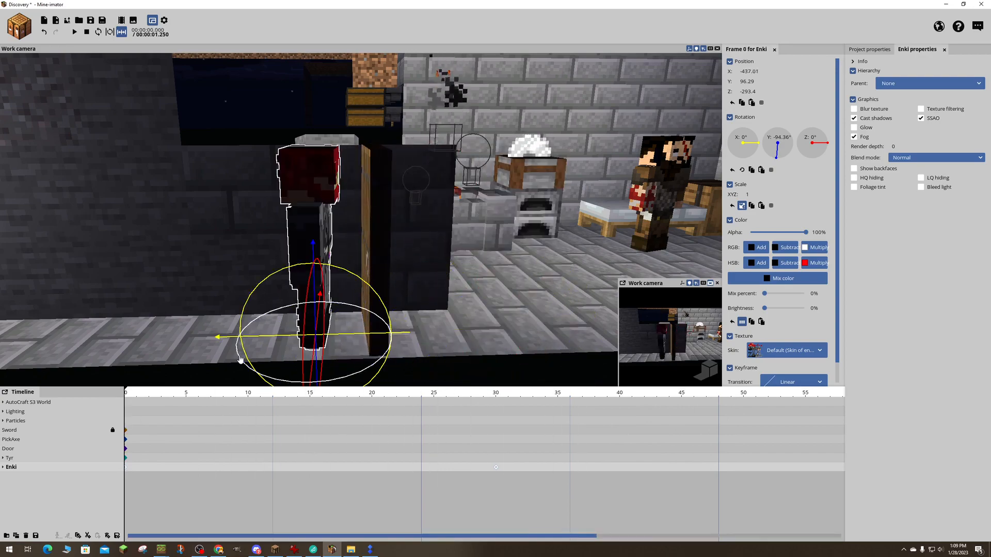
- Try to rotate Enki's right arm at frame 0 and undo the change
left_click_drag(447, 271, 458, 301)
left_click(372, 246)
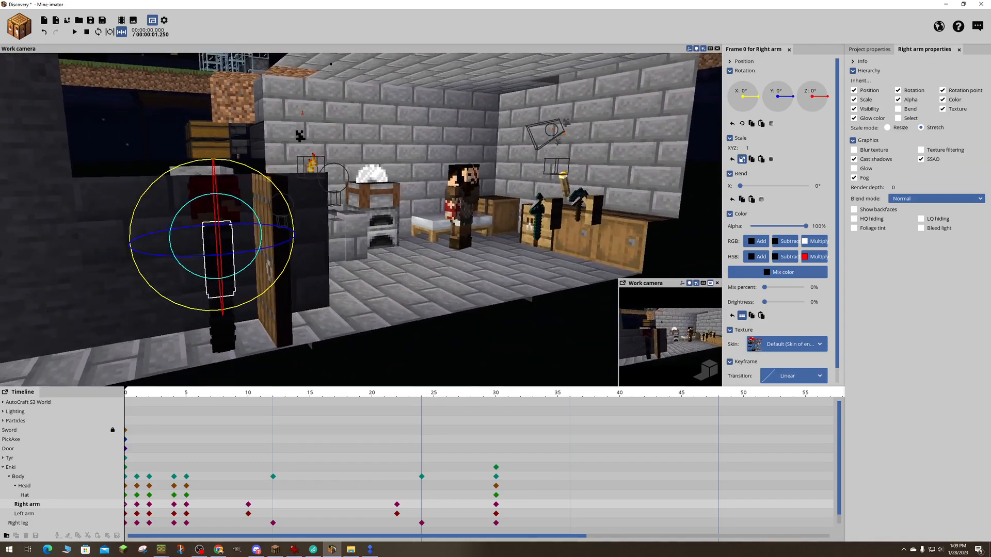
right_click_drag(185, 324, 182, 324)
mouse_move(200, 300)
left_mouse_down()
mouse_move(267, 292)
mouse_move(188, 300)
mouse_move(198, 303)
left_mouse_up()
left_click_drag(380, 254, 439, 240)
key("ctrl+z")
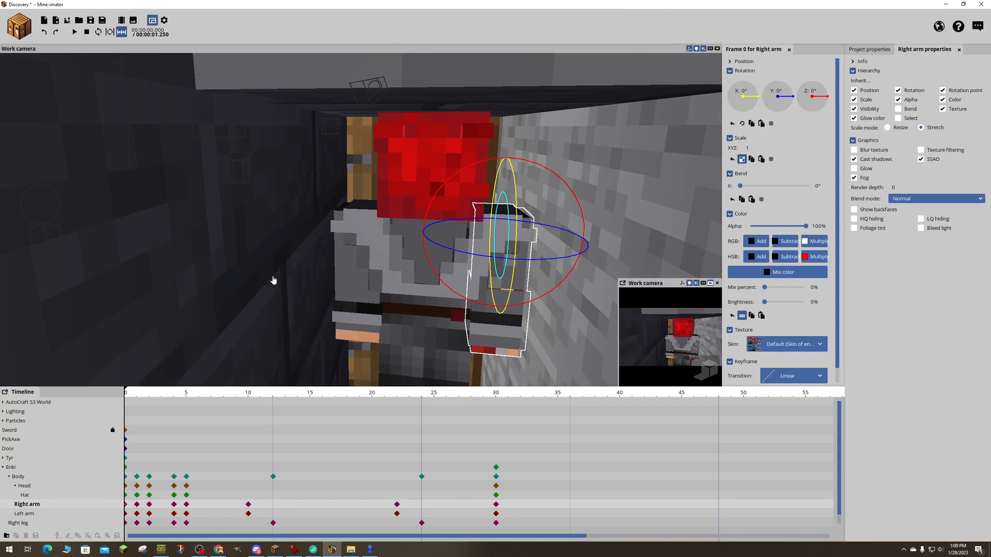
- Select Enki's body and both arms together and rotate them to about -6.2° on Y at frame 0
left_click(357, 329)
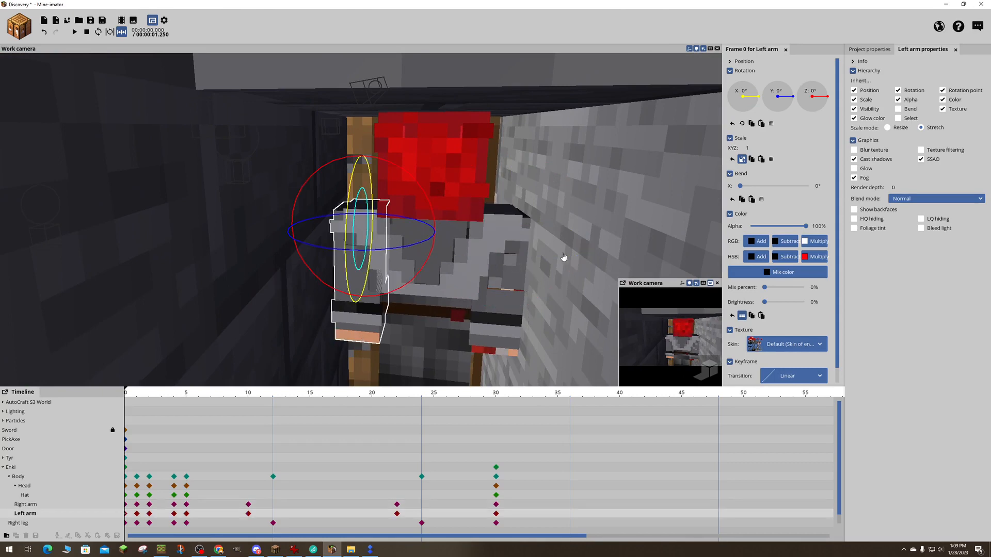
left_click_drag(563, 257, 606, 242)
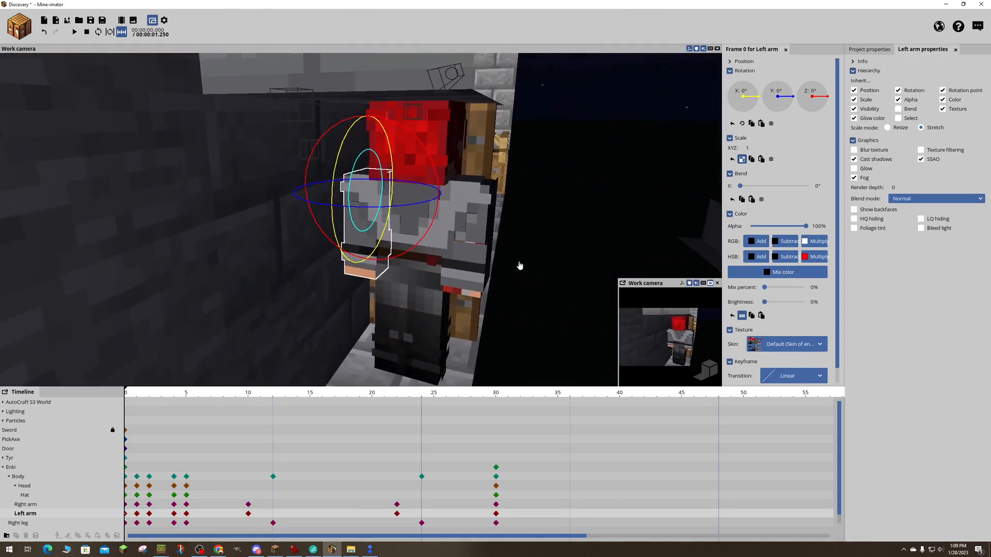
left_click(427, 265)
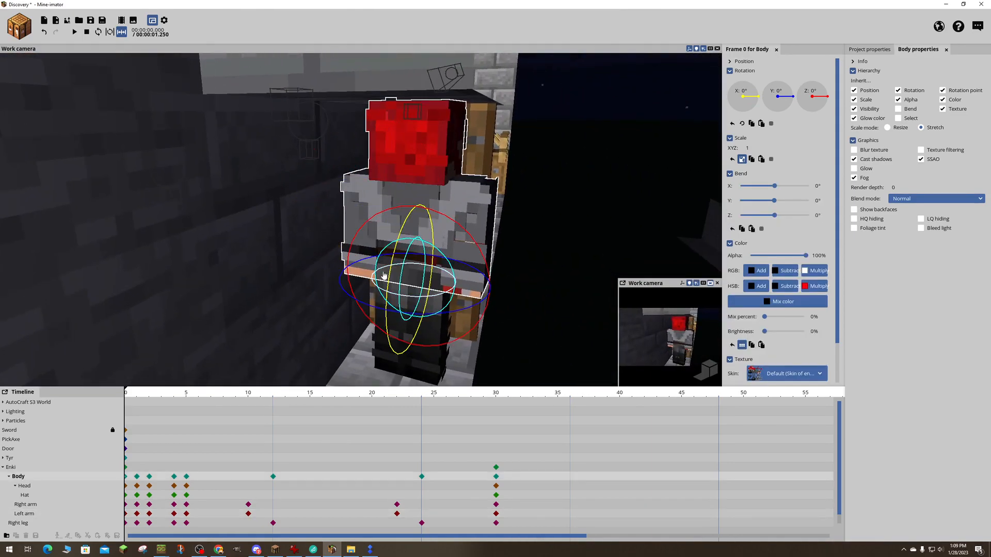
left_click(26, 507)
left_click(28, 514)
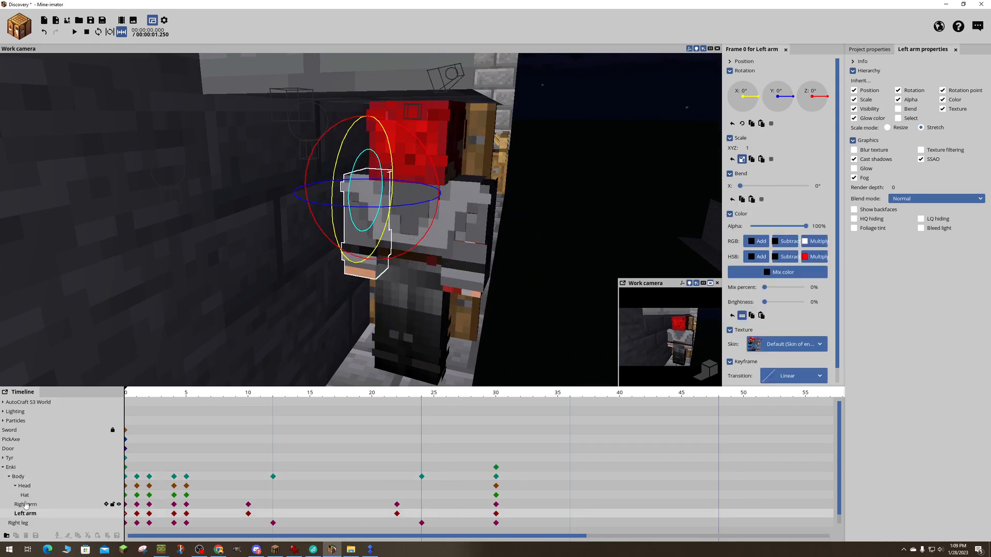
left_click(26, 504)
left_click(28, 514)
left_click(26, 505, "shift")
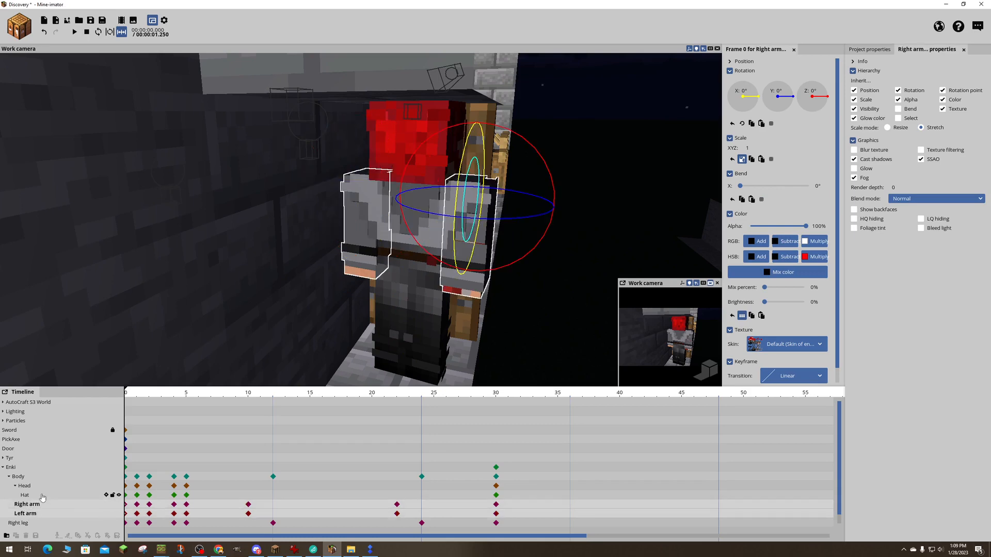
scroll(37, 489, "down", 1)
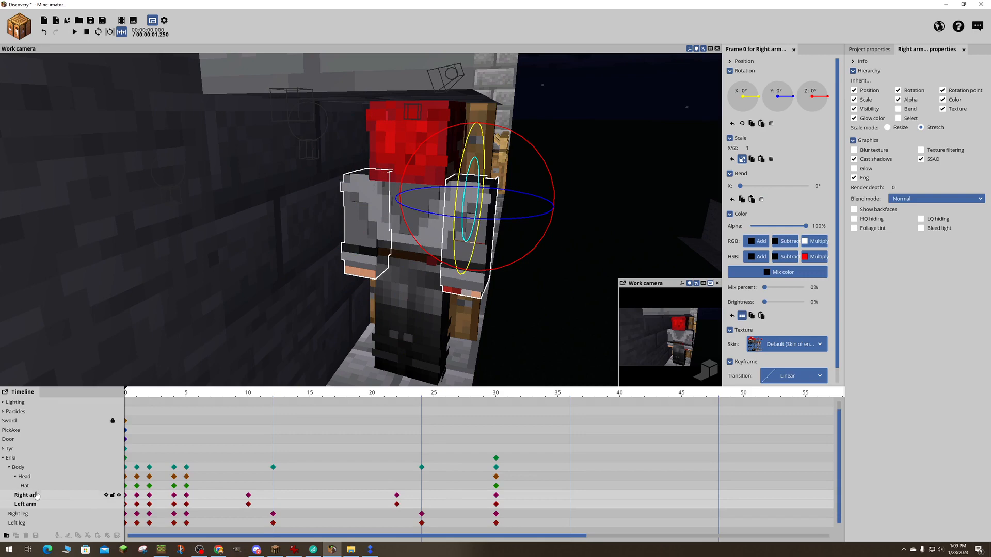
left_click(22, 468)
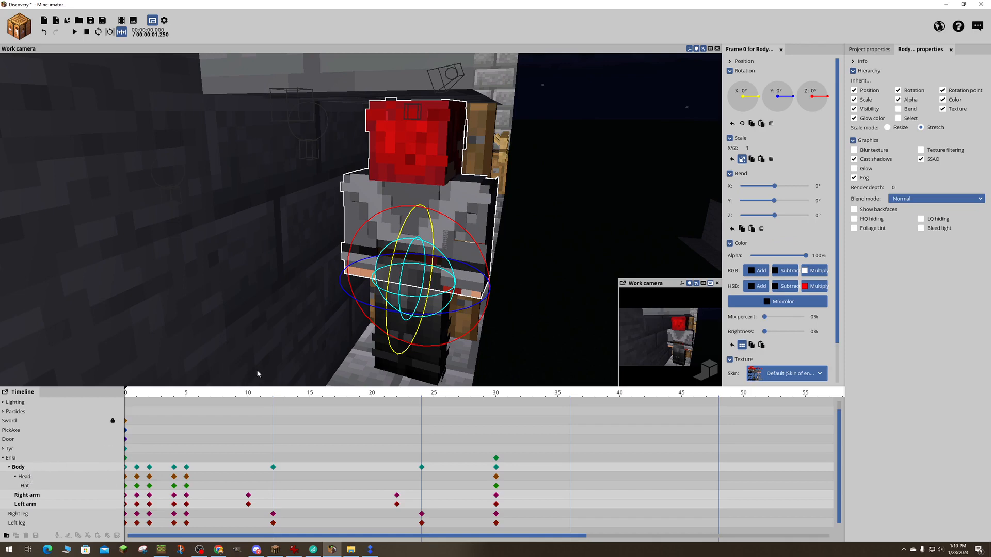
left_click_drag(369, 372, 362, 342)
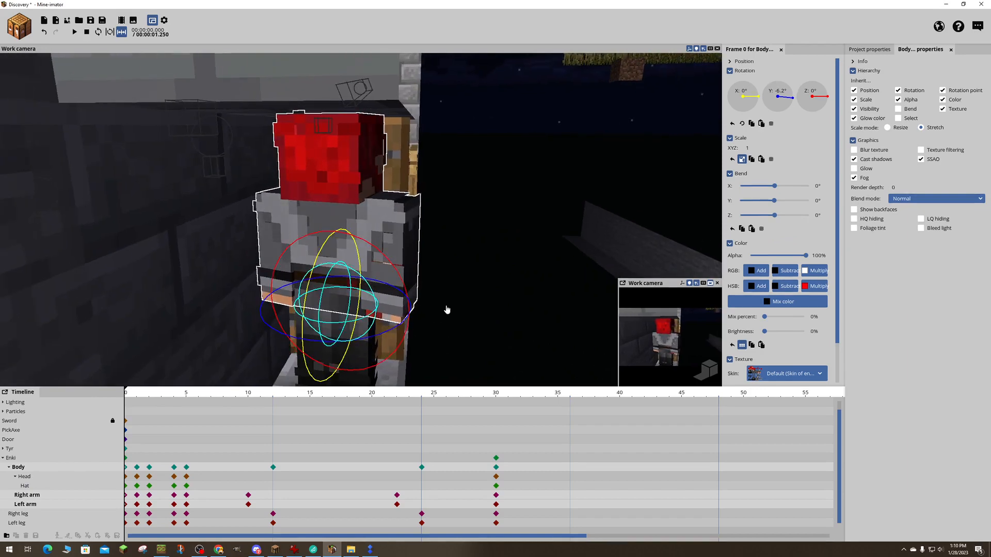
- Rotate Enki's left arm at frame 0 so it reaches toward the door, and set its X bend to about 38.43°
left_click(477, 307)
left_click_drag(484, 290, 487, 293)
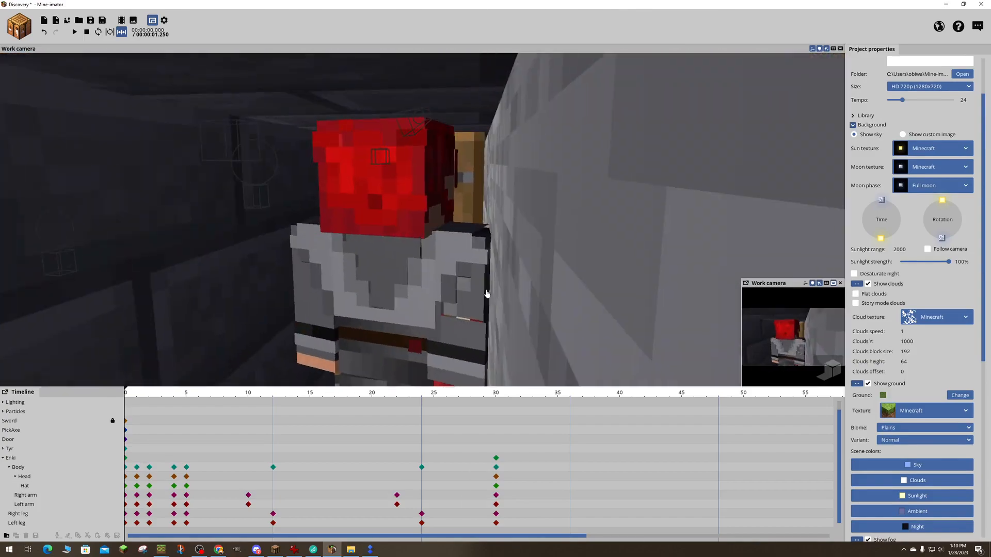
left_click(25, 505)
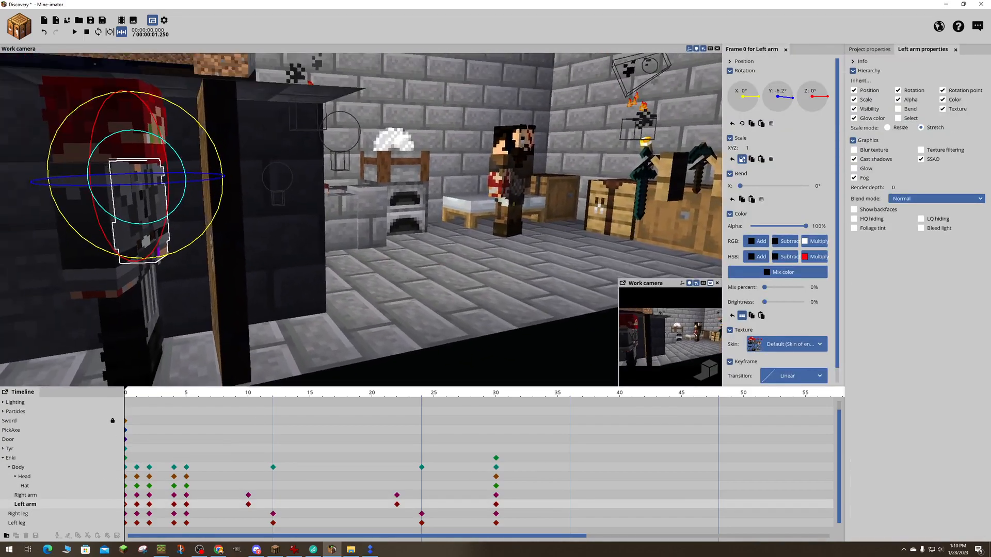
right_click_drag(411, 365, 412, 367)
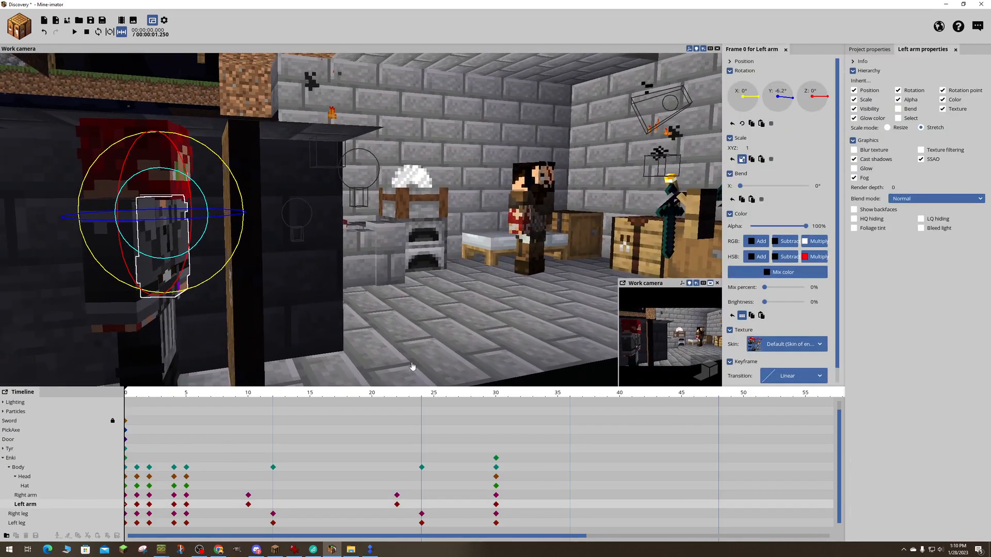
right_click_drag(370, 303, 361, 292)
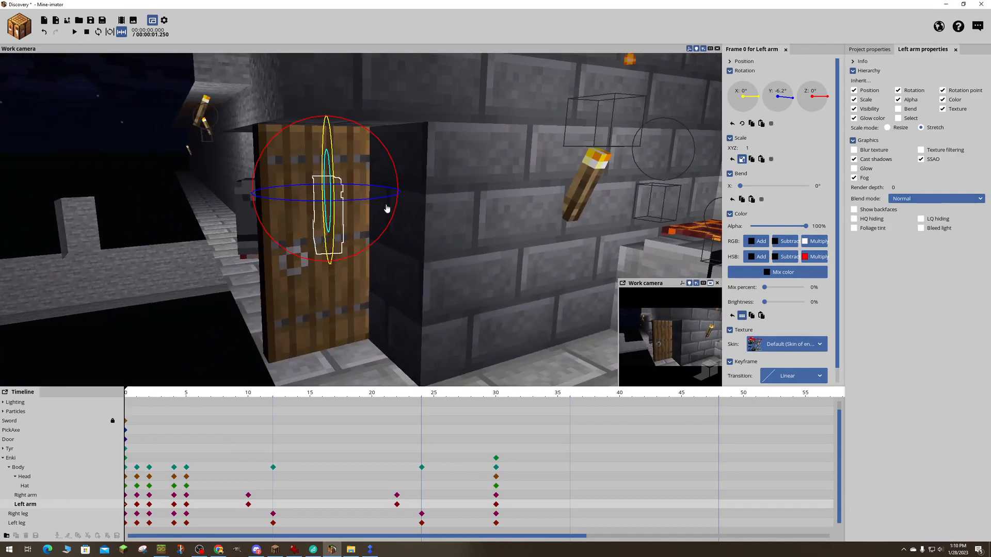
left_click_drag(373, 200, 349, 219)
left_click_drag(336, 257, 367, 191)
left_click_drag(374, 192, 361, 194)
left_click_drag(568, 216, 598, 220)
left_click_drag(740, 186, 755, 186)
- Refine the left arm's rotation at frame 0 to about -54.69° on X, -9.68° on Y and 0.36° on Z
left_click_drag(642, 220, 595, 214)
mouse_move(306, 261)
left_mouse_down()
mouse_move(316, 263)
mouse_move(306, 262)
left_mouse_up()
left_click_drag(306, 289, 320, 237)
left_click_drag(485, 237, 499, 223)
right_click_drag(499, 224, 330, 207)
key("w")
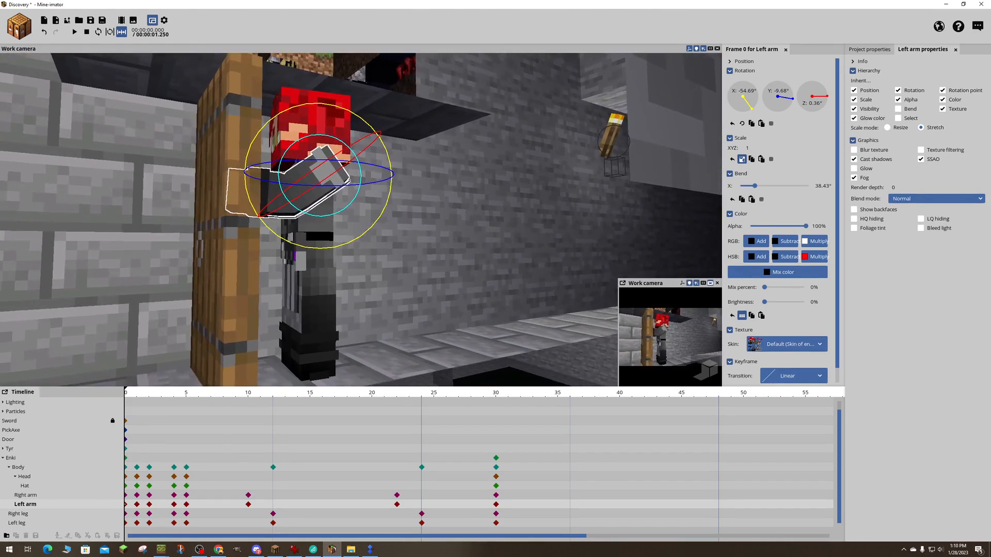
- Hide the AutoCraft S3 World so that only the door and characters remain in view
right_click_drag(410, 235, 434, 230)
key("w")
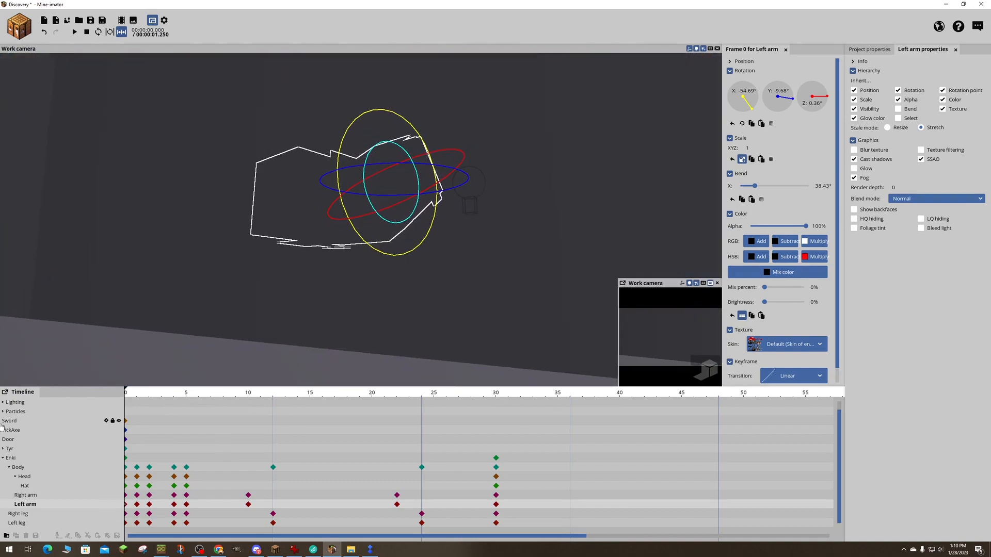
scroll(32, 482, "down", 4)
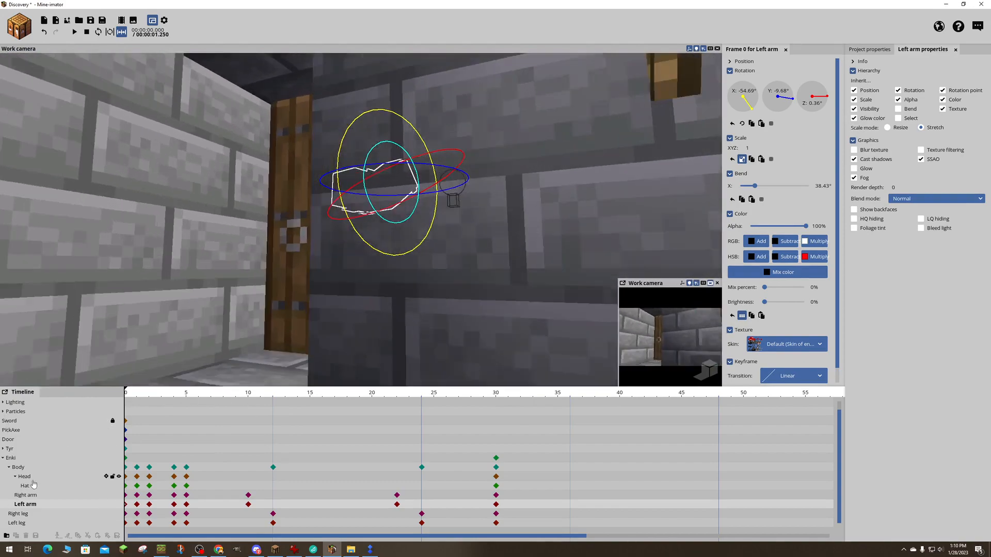
scroll(32, 482, "up", 3)
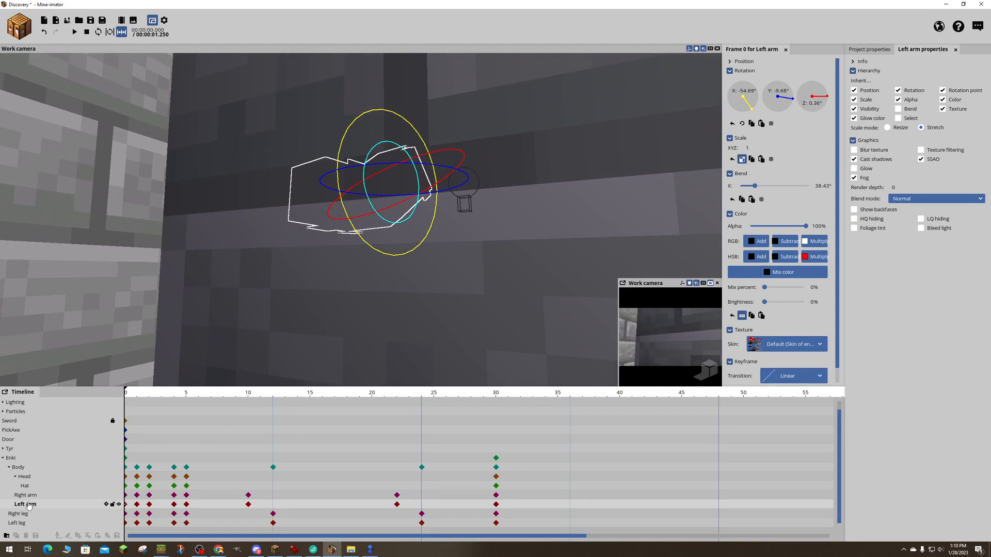
scroll(29, 505, "up", 1)
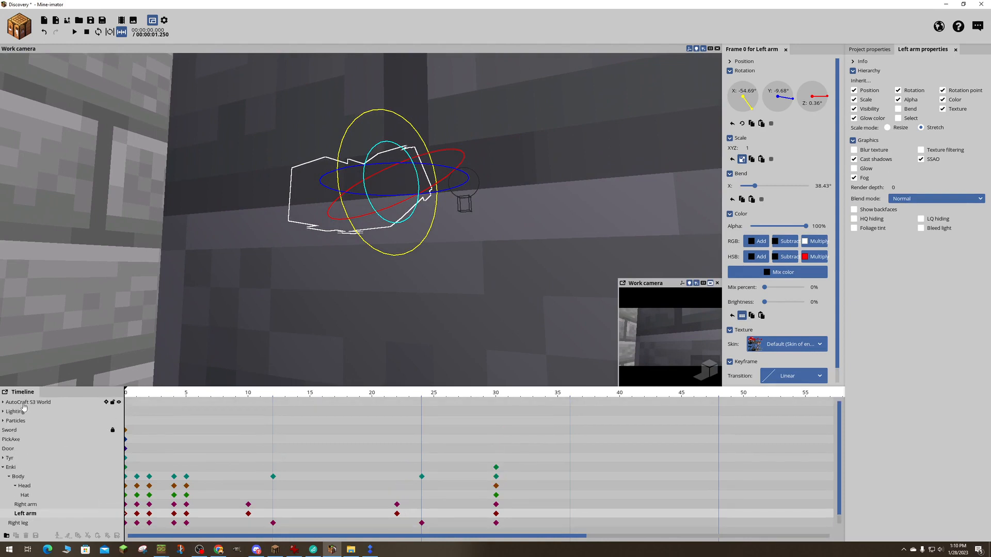
left_click(26, 402)
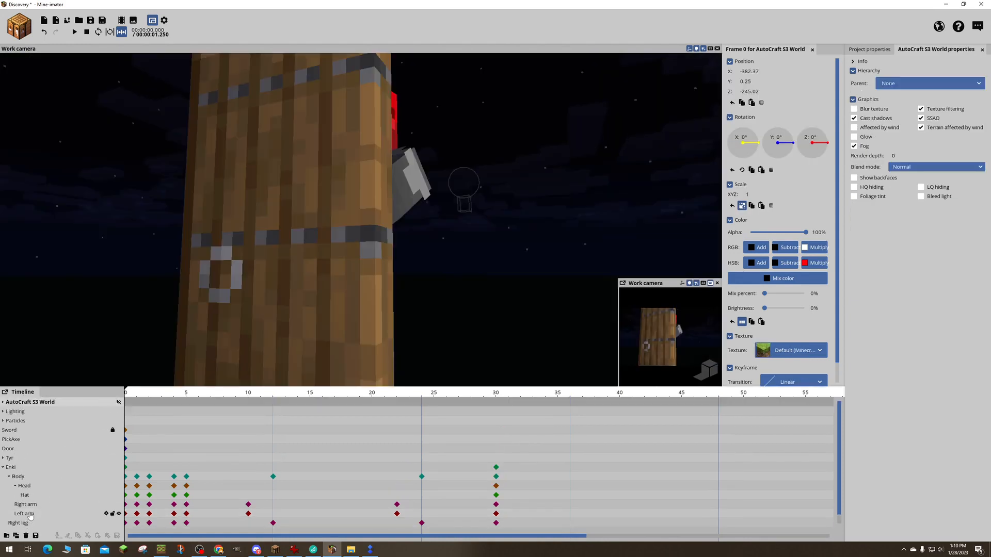
- Rotate Enki's left arm to about -24.69° on X, -11.71° on Y and 48.96° on Z
left_click(30, 514)
left_click_drag(418, 332, 346, 319)
left_click_drag(277, 323, 302, 324)
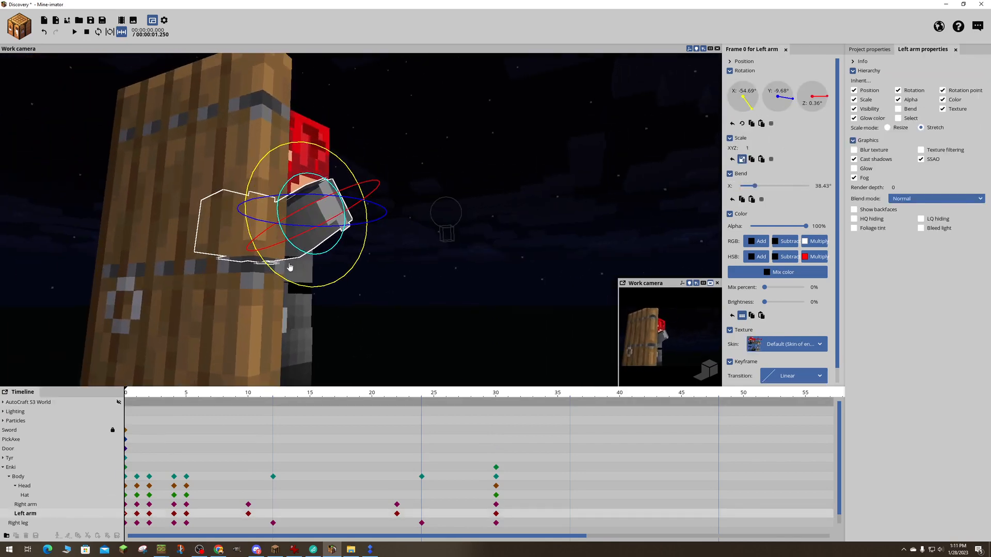
left_click_drag(313, 290, 350, 252)
left_click_drag(247, 193, 242, 223)
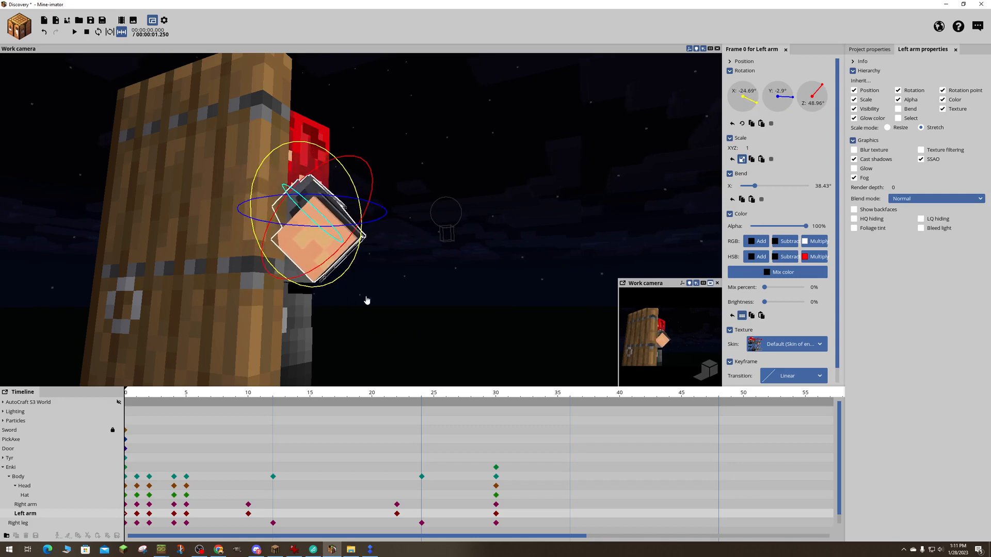
left_click_drag(374, 220, 386, 214)
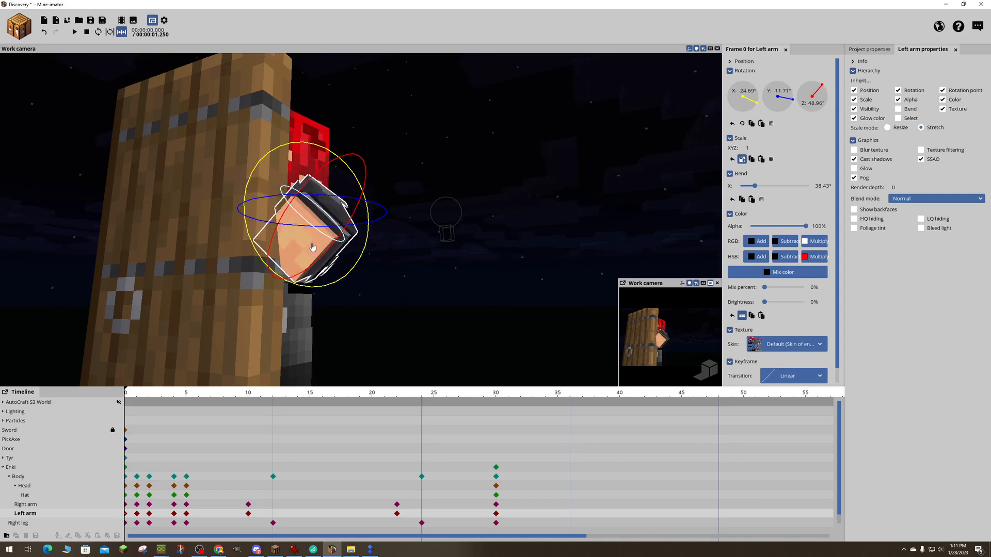
- Turn Enki's left arm further toward the door, to about -19.13° on X and -55.9° on Y
right_click_drag(393, 217, 256, 234)
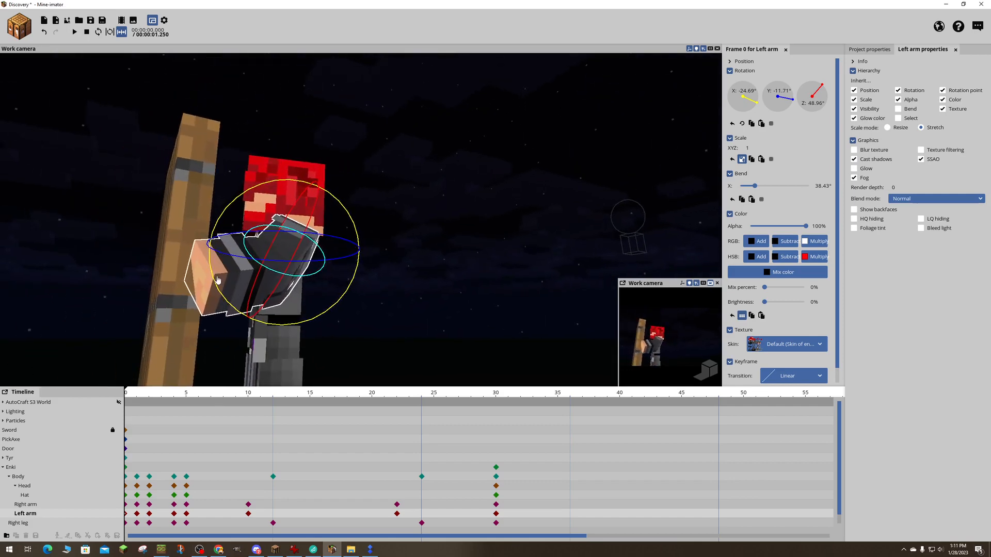
right_click_drag(217, 280, 228, 229)
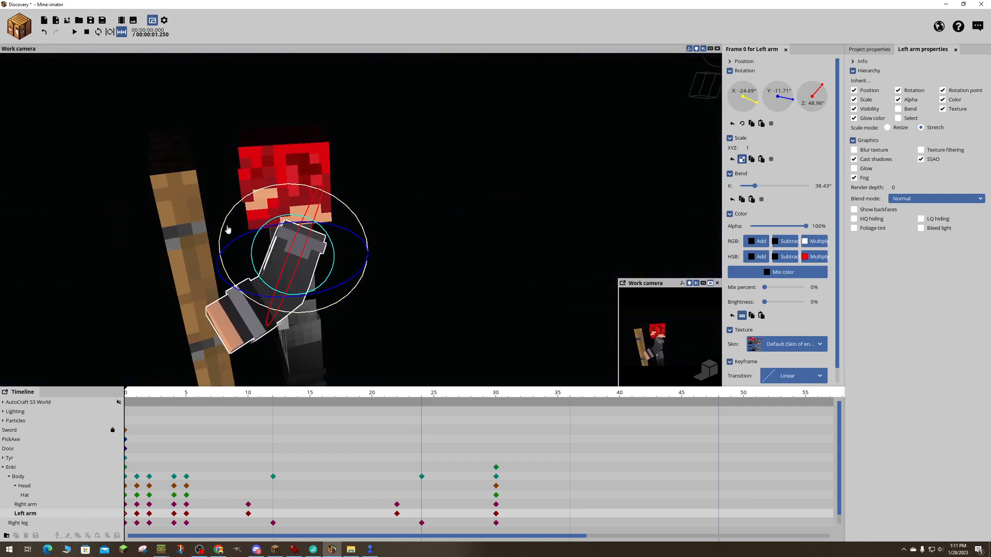
left_click_drag(228, 229, 219, 296)
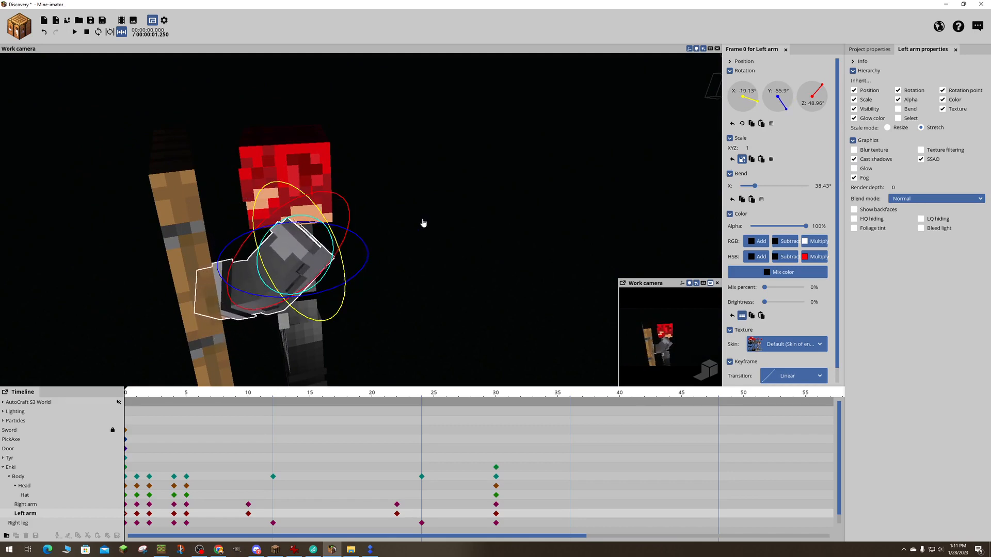
- Increase the left arm's X bend to about 48.54°
left_click_drag(423, 223, 627, 194)
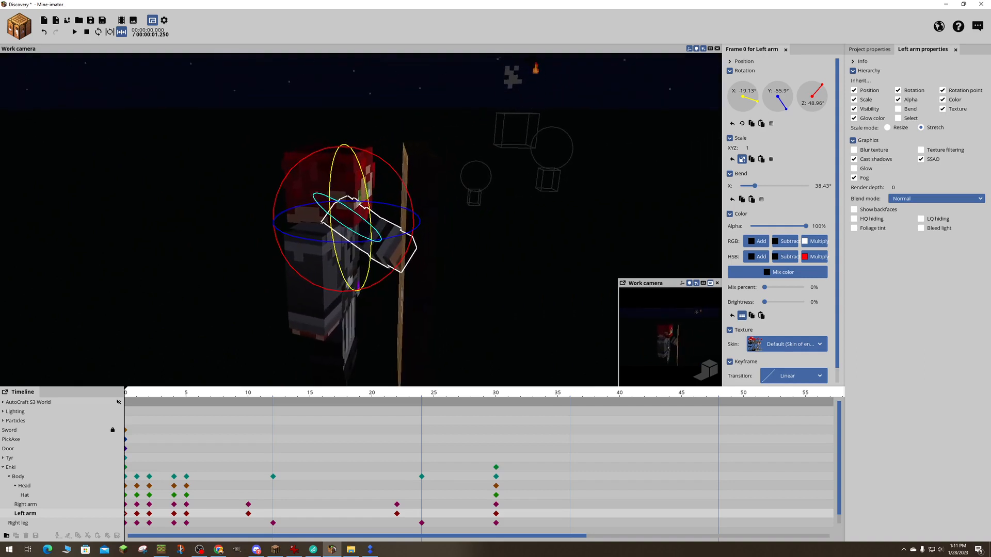
left_click_drag(378, 240, 384, 238)
left_click_drag(757, 190, 762, 191)
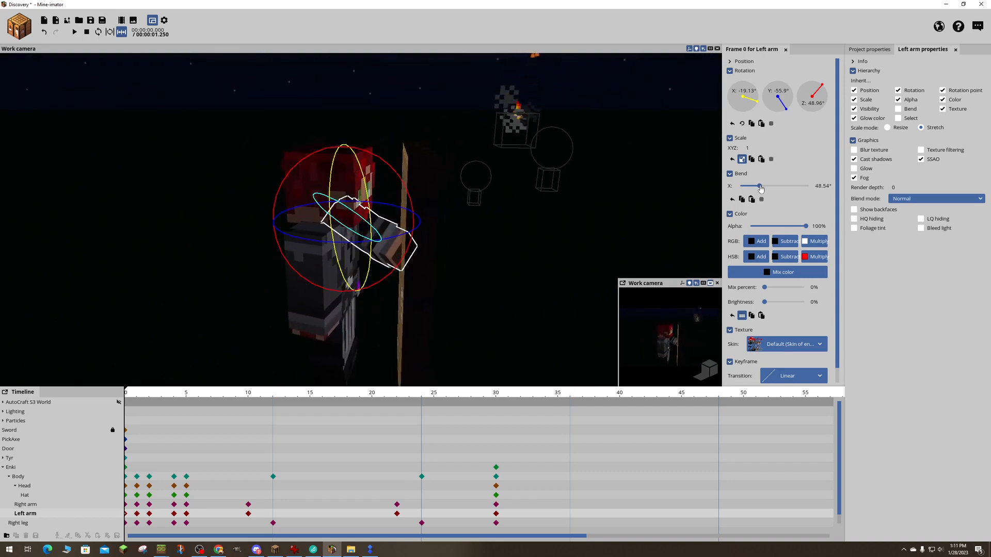
- Rotate Enki's left arm further to about -74.57° on Y and 54.96° on Z, with an X bend of about 55.62°
left_click_drag(378, 277, 370, 240)
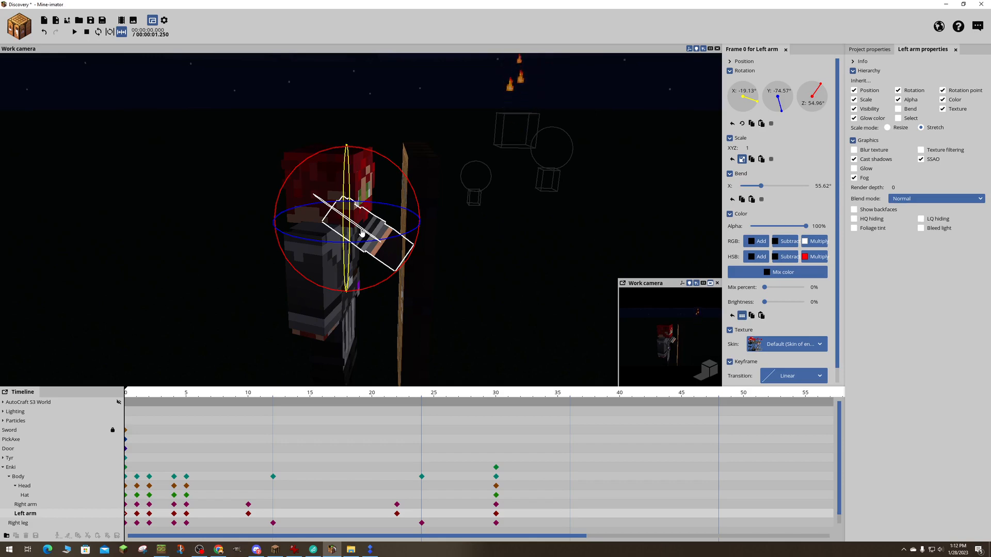
left_click_drag(509, 247, 519, 247)
- Undo the recent left arm rotation and bend changes and the hiding of the AutoCraft S3 World
key("ctrl+z")
key("ctrl+z")
key("ctrl+z")
key("ctrl+z")
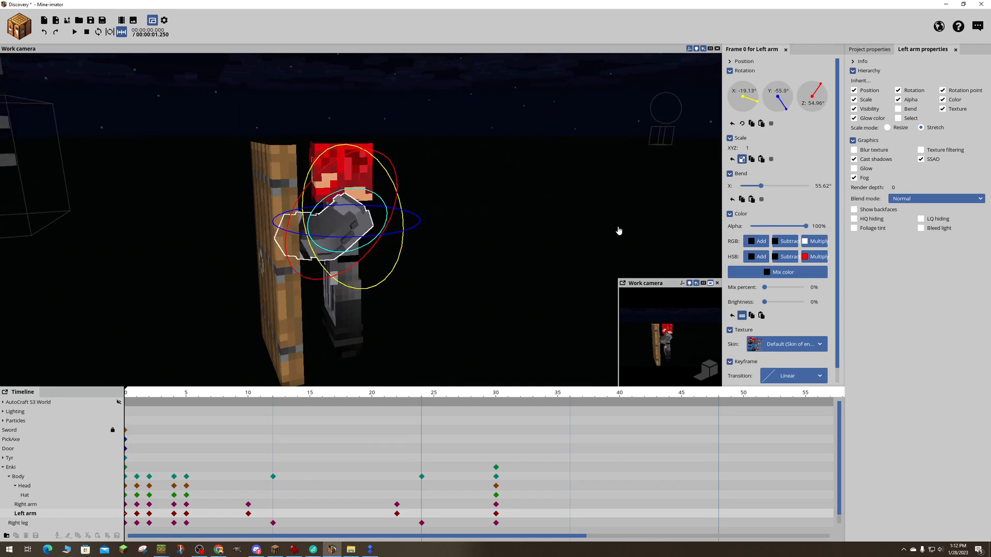
key("ctrl+z")
key("ctrl+z")
key("ctrl+z")
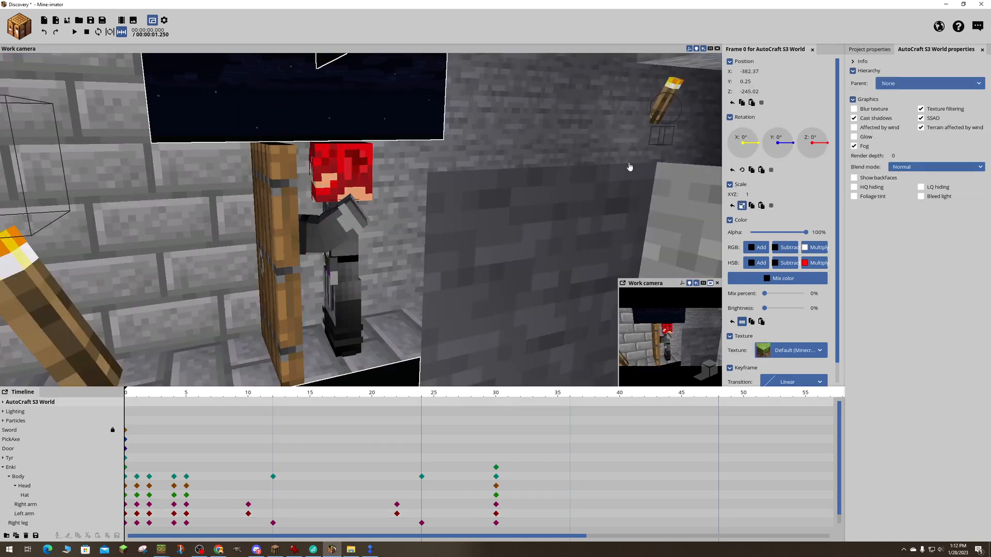
left_click_drag(588, 148, 588, 149)
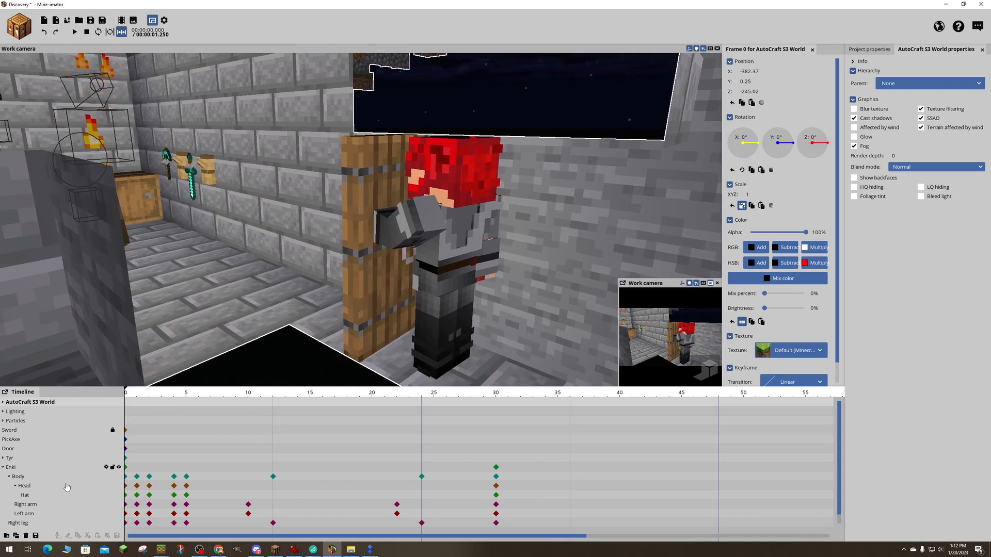
- Reset Enki's left arm at frame 0 to 0° rotation on all axes and 0° bend
left_click(30, 515)
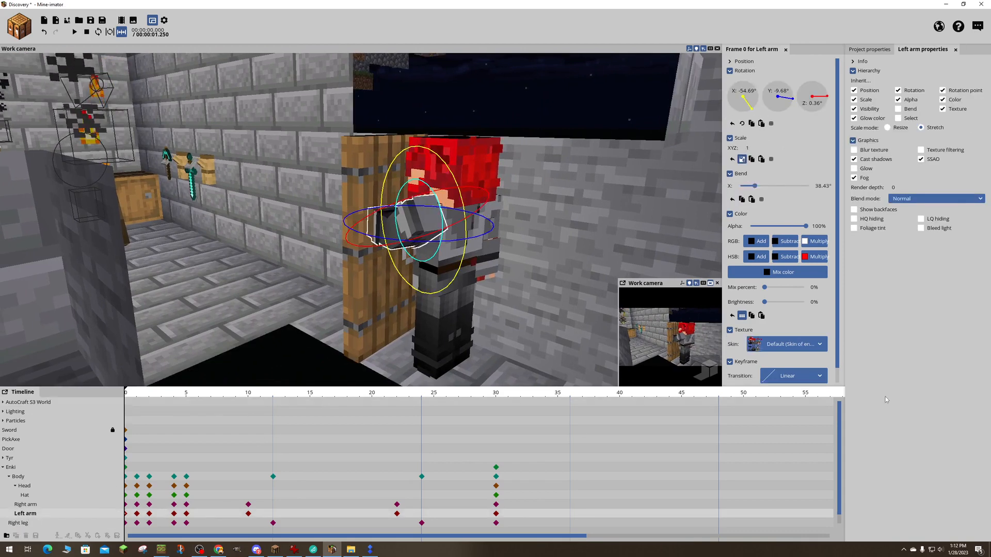
right_click(744, 105)
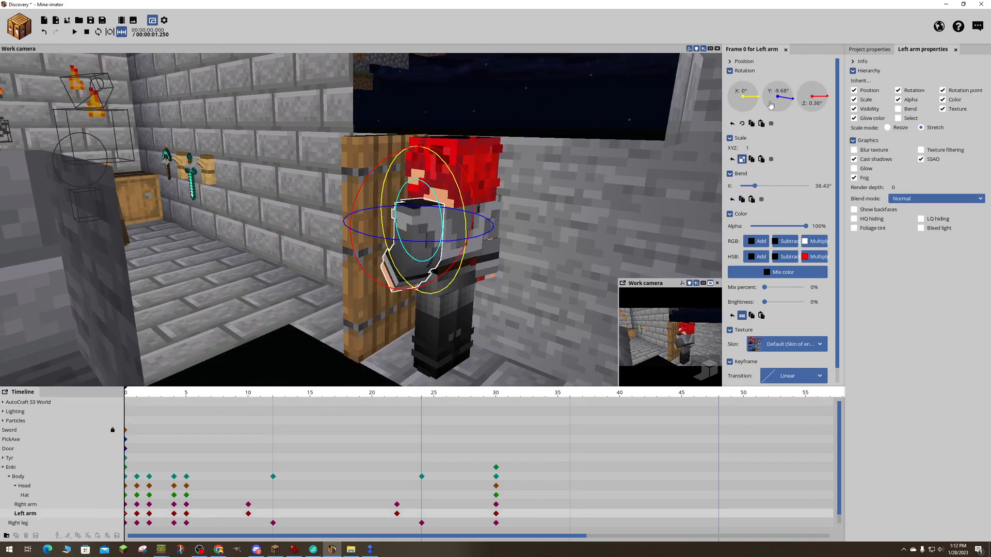
right_click(779, 102)
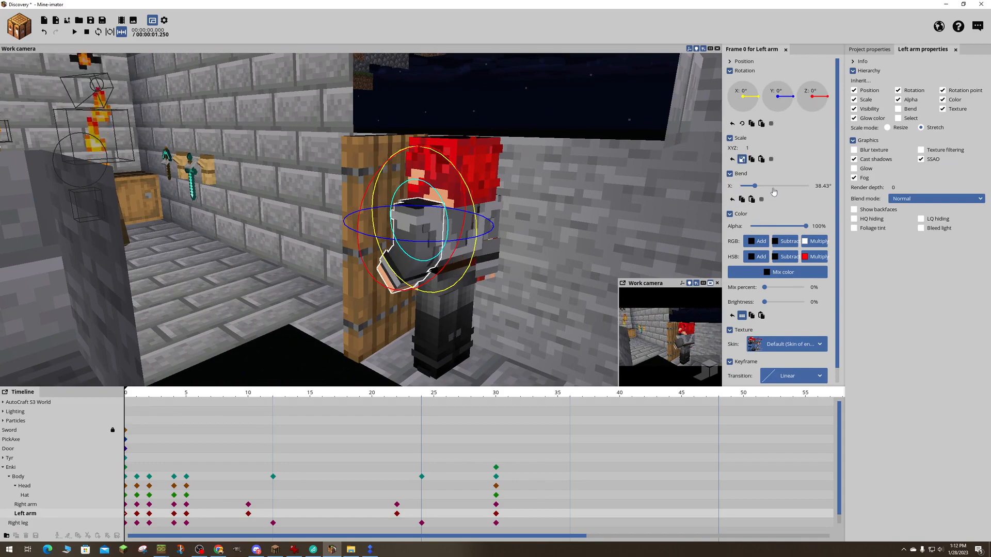
right_click_drag(616, 174, 516, 188)
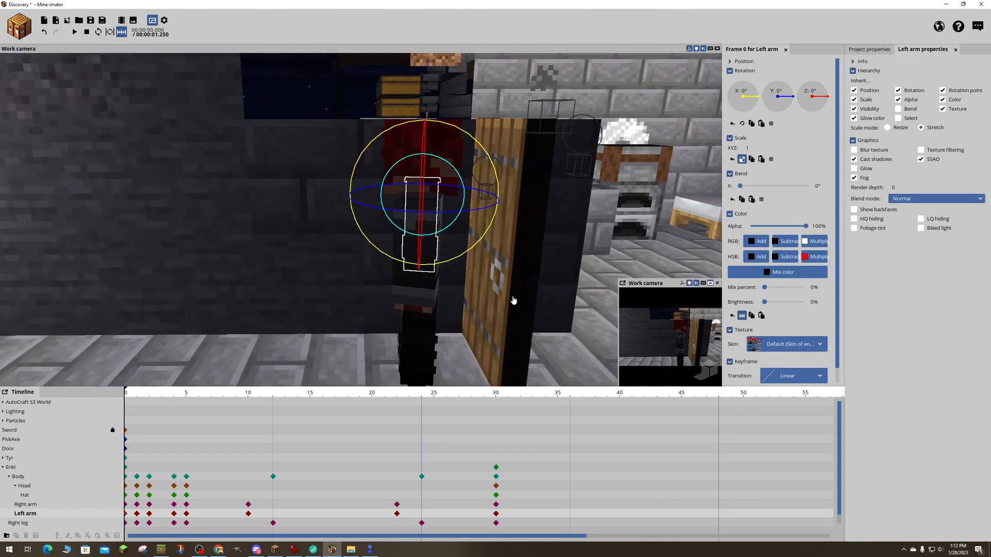
left_click(417, 364)
right_click_drag(417, 366, 511, 357)
- Raise Enki's right arm toward the door at frame 0 by rotating it to about -54.64° on X
double_click(26, 505)
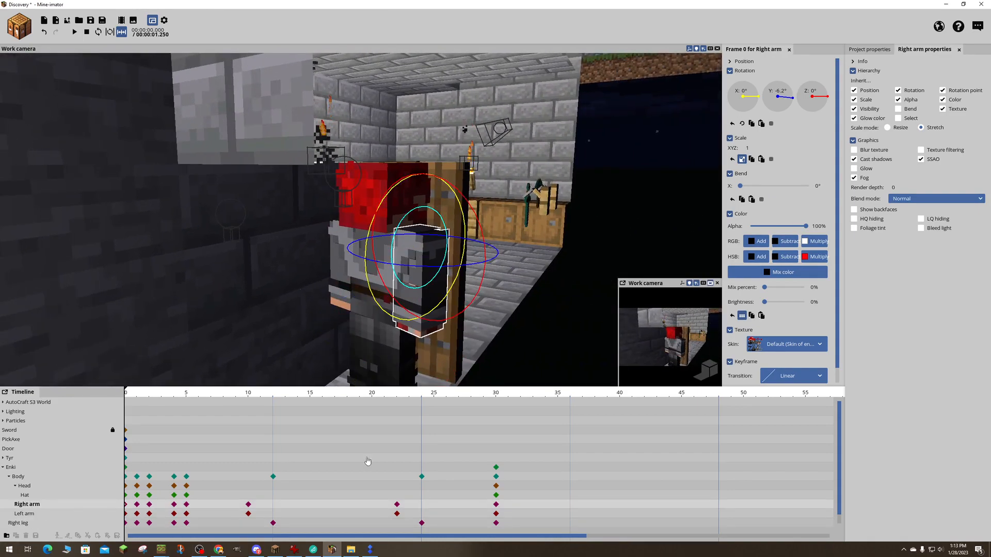
left_click_drag(480, 271, 497, 237)
right_click_drag(565, 261, 583, 248)
key("s")
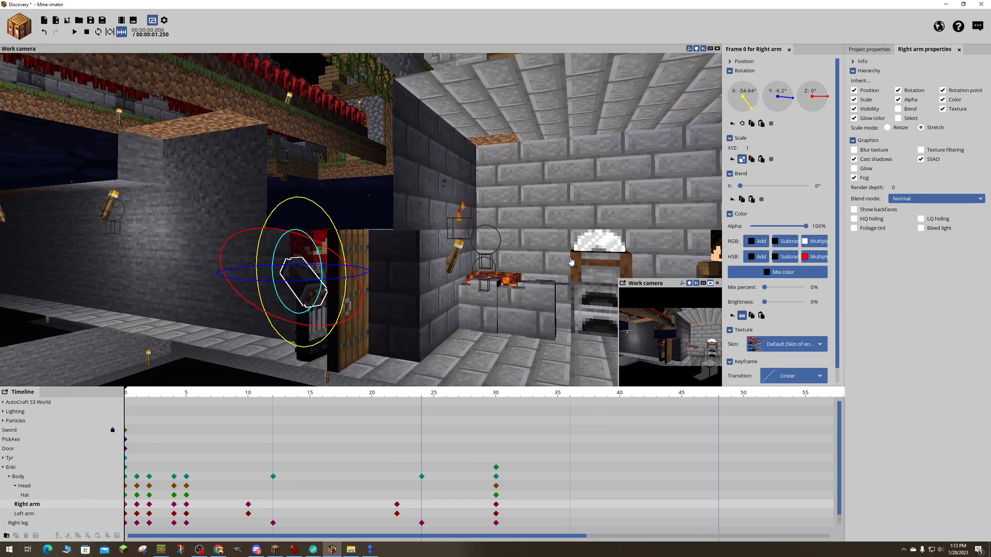
key("space")
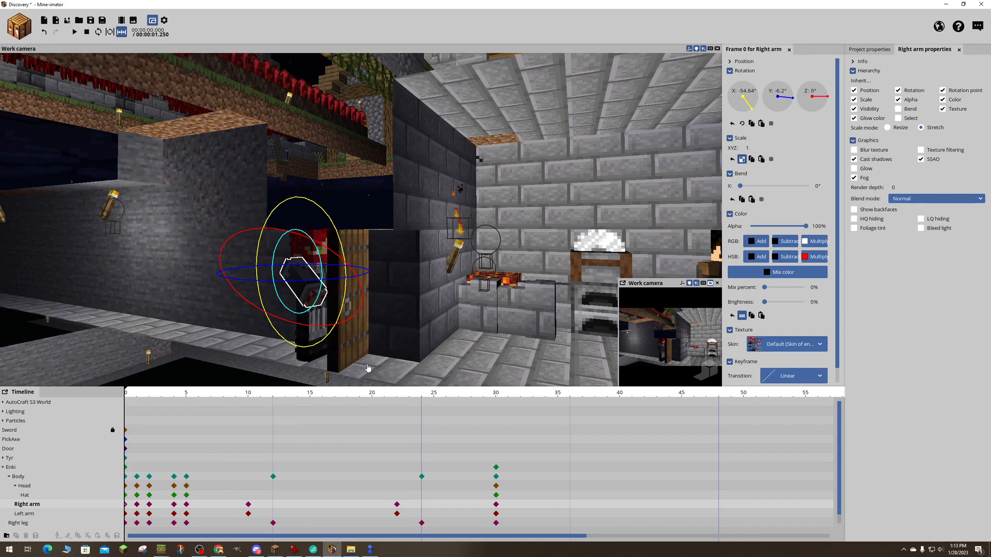
key("a")
right_click_drag(368, 368, 402, 341)
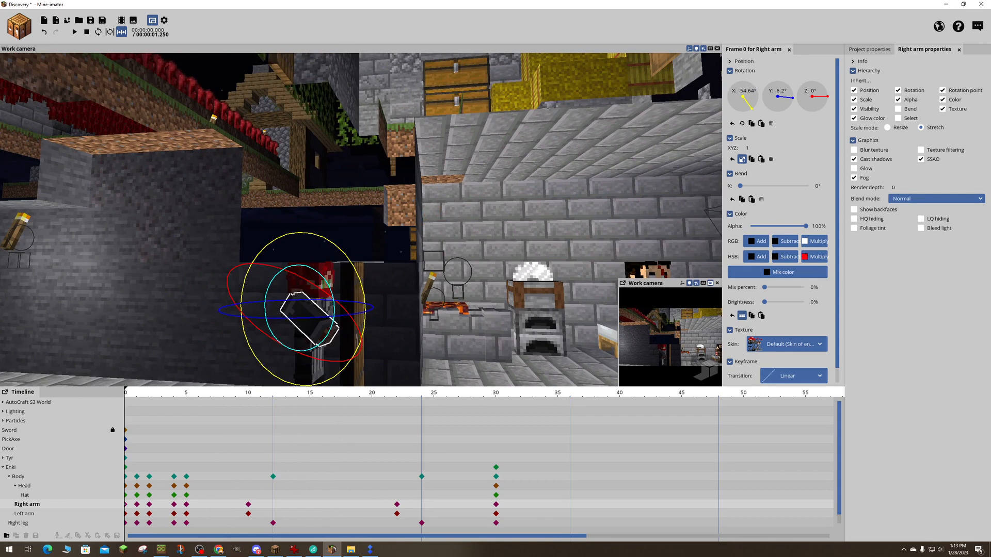
left_click_drag(403, 258, 439, 276)
right_click_drag(317, 384, 325, 385)
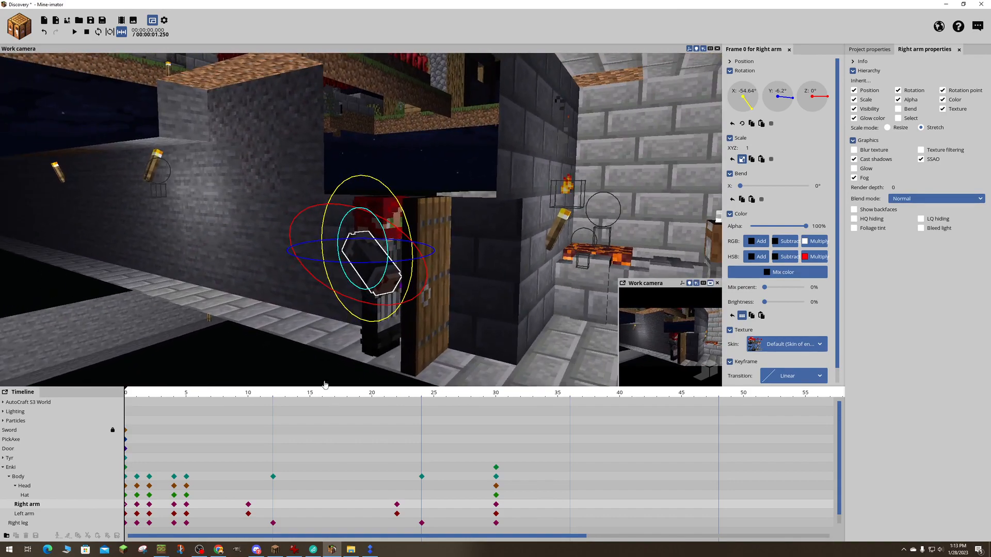
- Adjust the right arm's rotation to about -67.59° on X, 13.07° on Y and -1.18° on Z so the hand meets the door
left_click_drag(347, 262, 358, 264)
left_click_drag(488, 268, 397, 308)
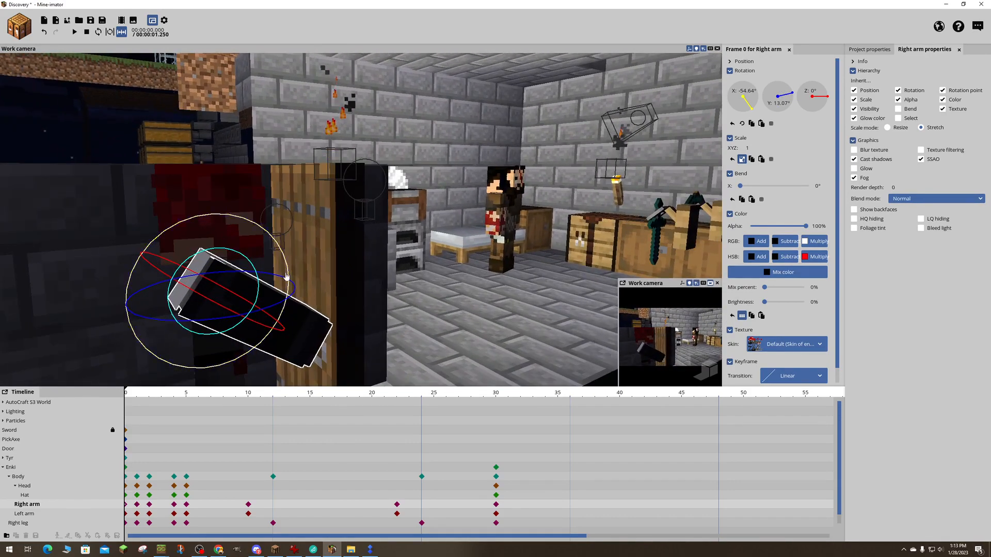
left_click_drag(287, 272, 283, 253)
left_click_drag(330, 253, 114, 247)
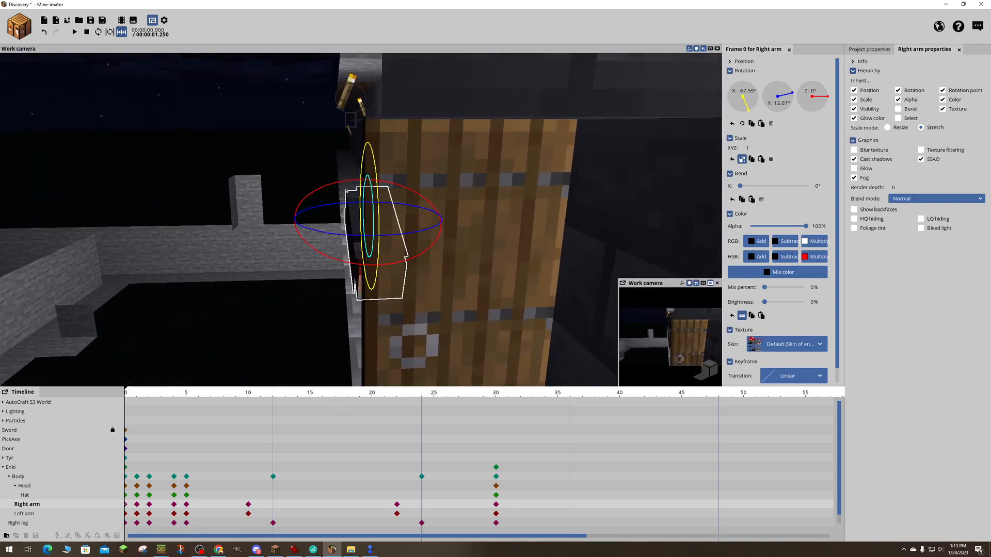
left_click_drag(423, 253, 420, 255)
left_click_drag(476, 289, 609, 289)
right_click_drag(246, 354, 289, 351)
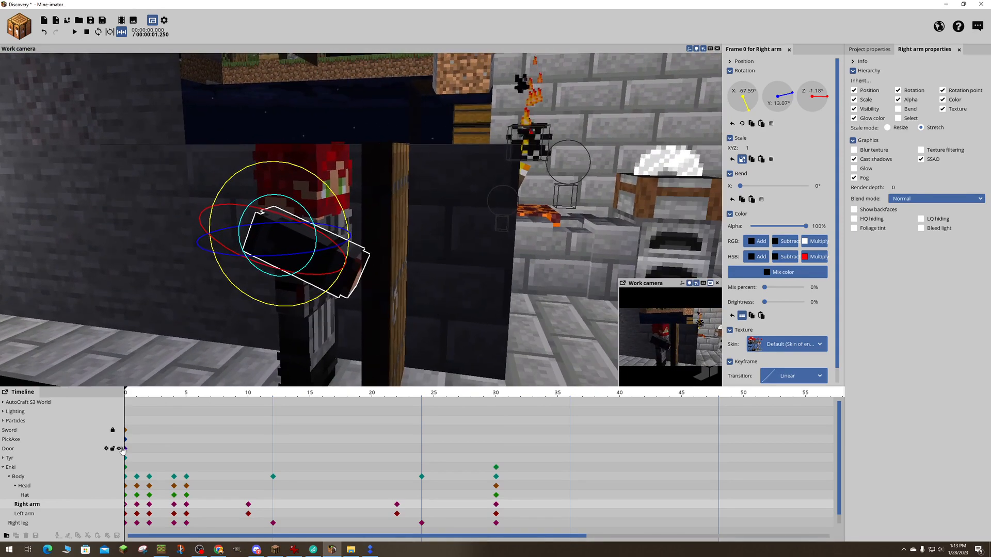
- Delete the right arm's keyframes at frames 1, 2, 4, 5, 10 and 22
left_click(137, 504)
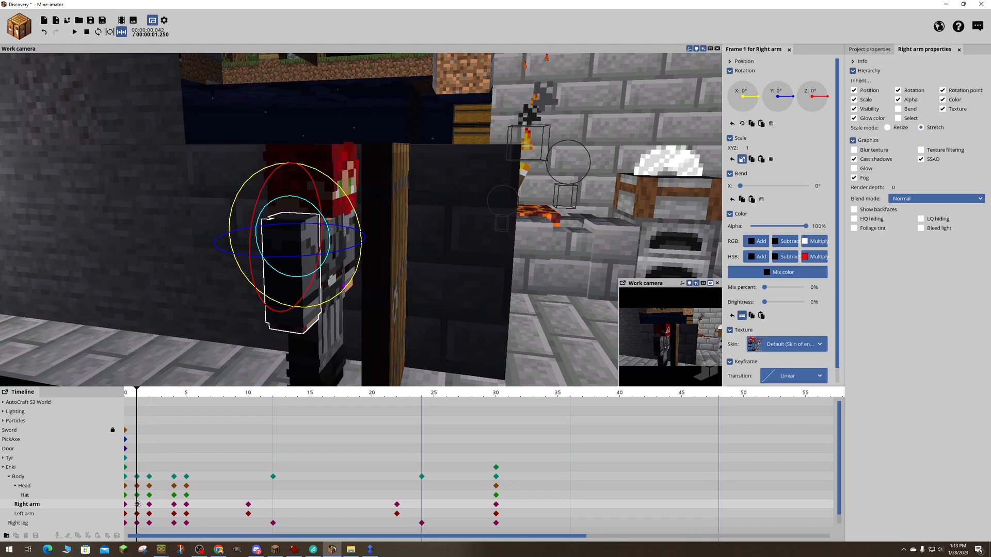
left_click(125, 395)
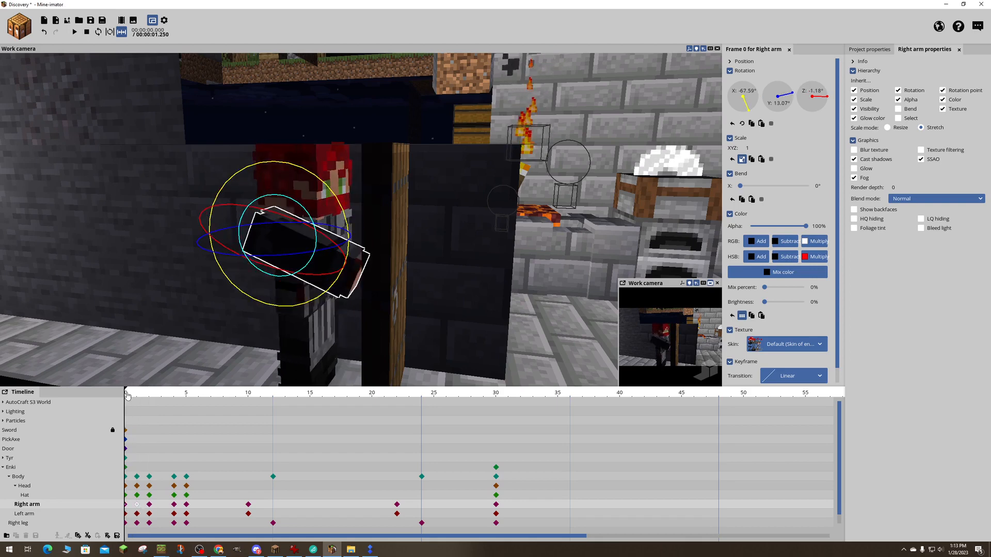
key("space")
key("space")
key("space")
key("space")
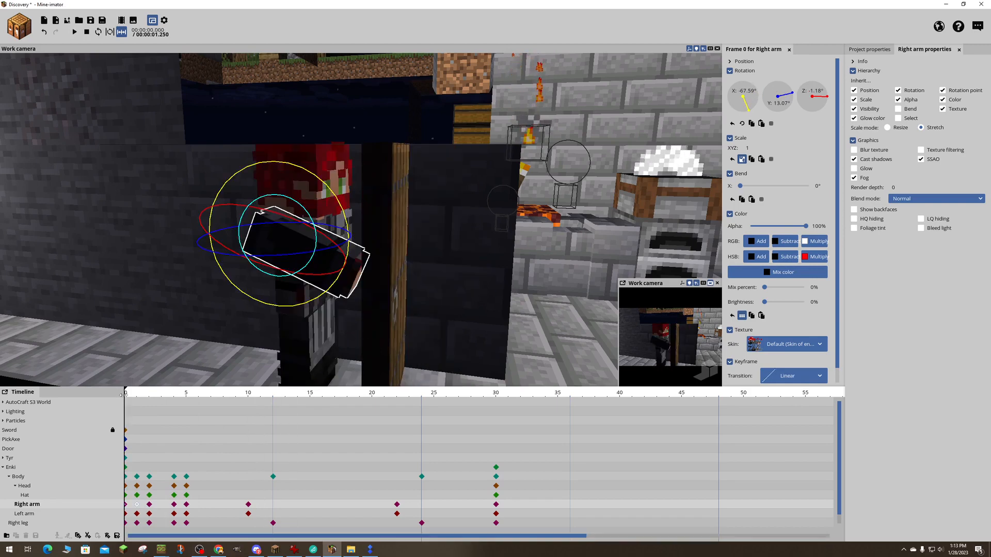
left_click(150, 505, "shift")
left_click(175, 505, "shift")
left_click(188, 504, "shift")
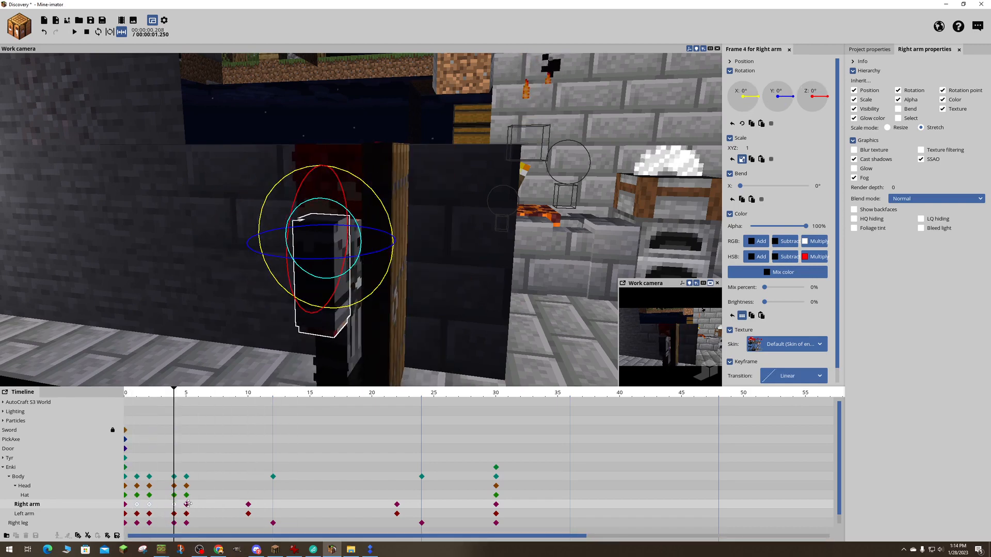
key("space")
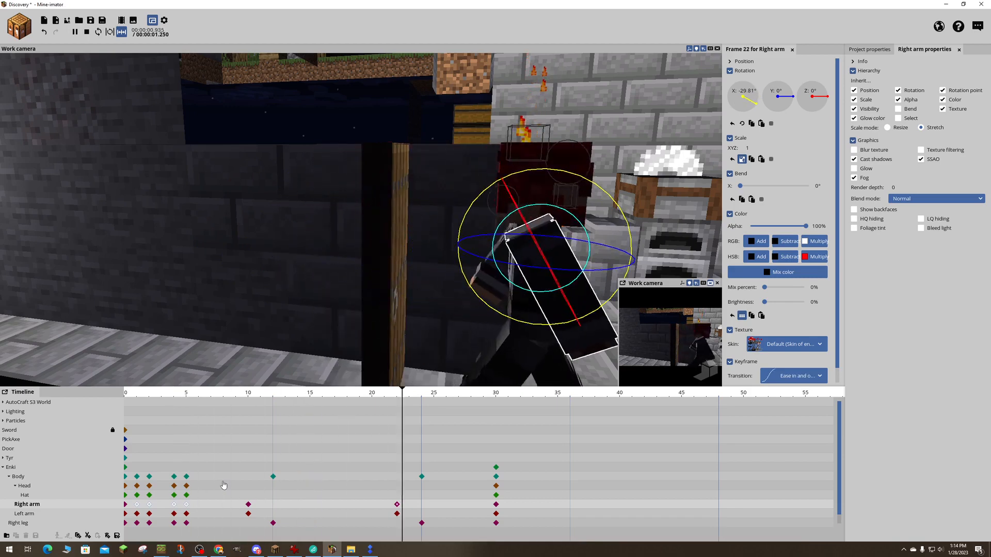
key("space")
left_click(249, 505, "shift")
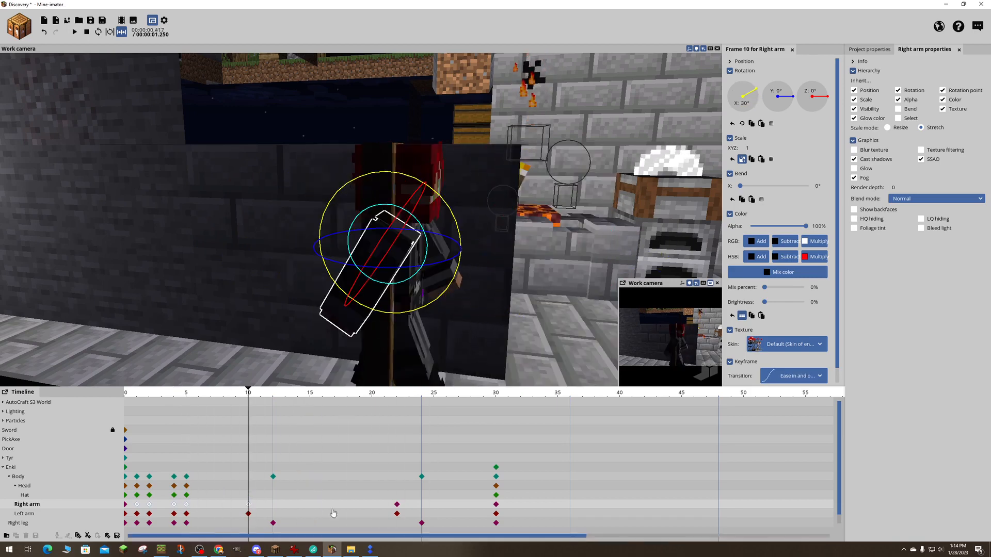
left_click(396, 505, "shift")
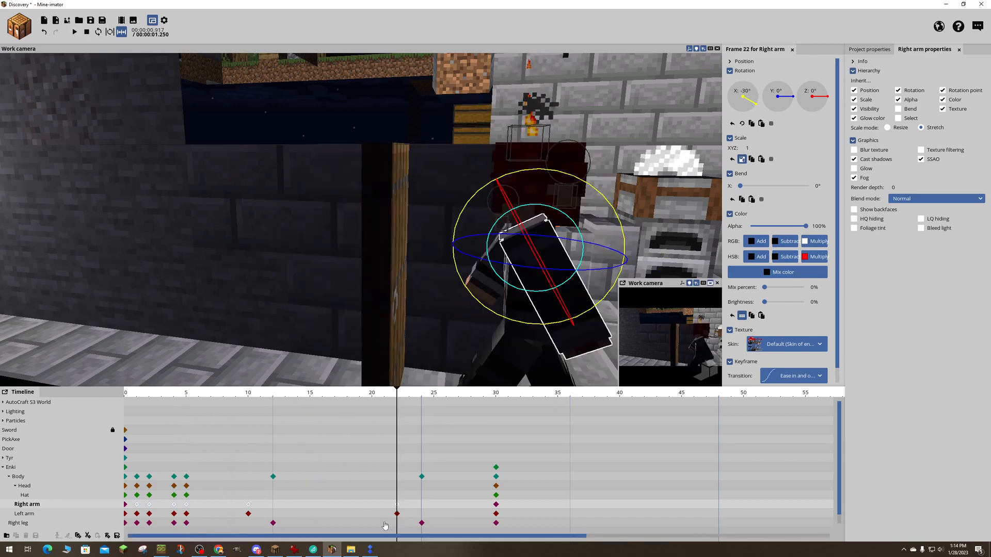
key("Delete")
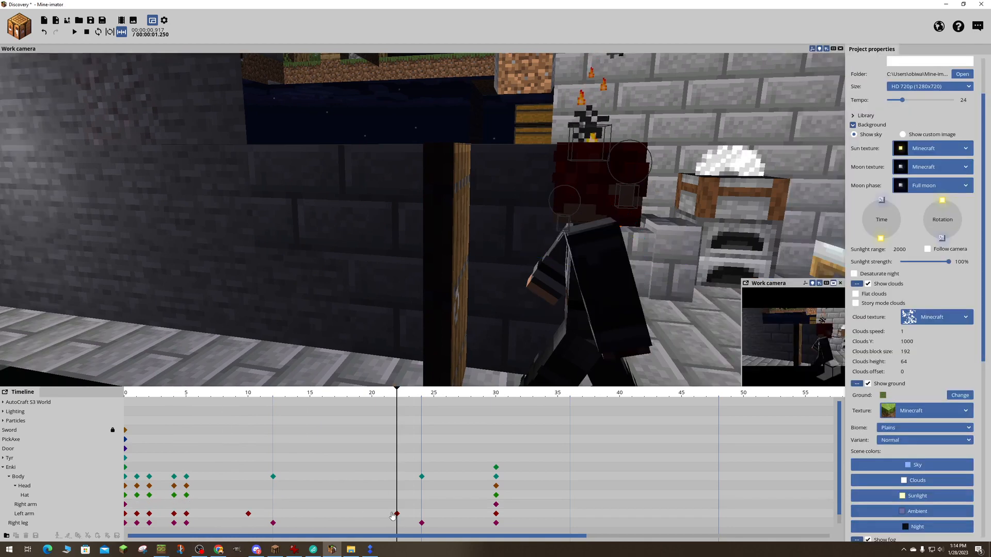
- Play back the animation to check the right arm's motion, and view Enki and the room from farther back
key("space")
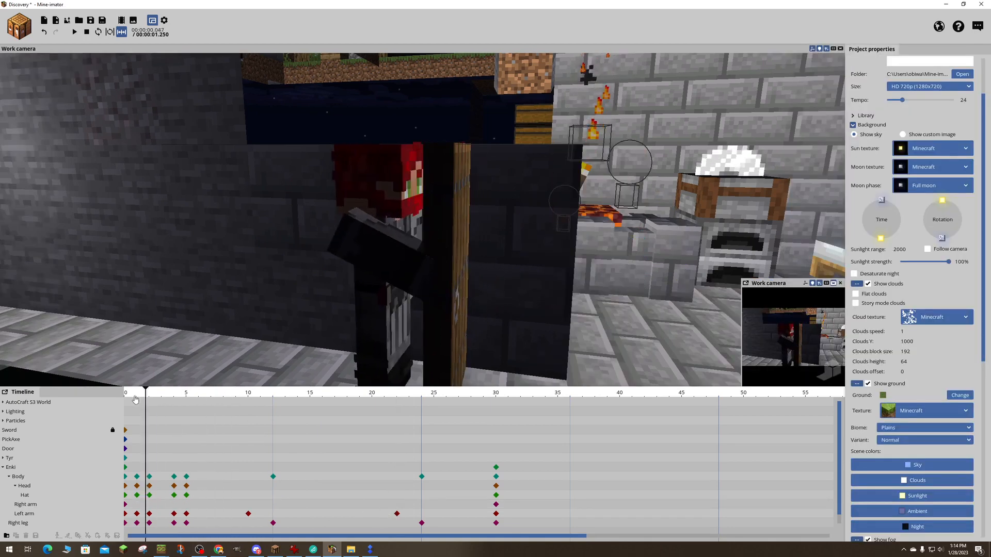
key("Return")
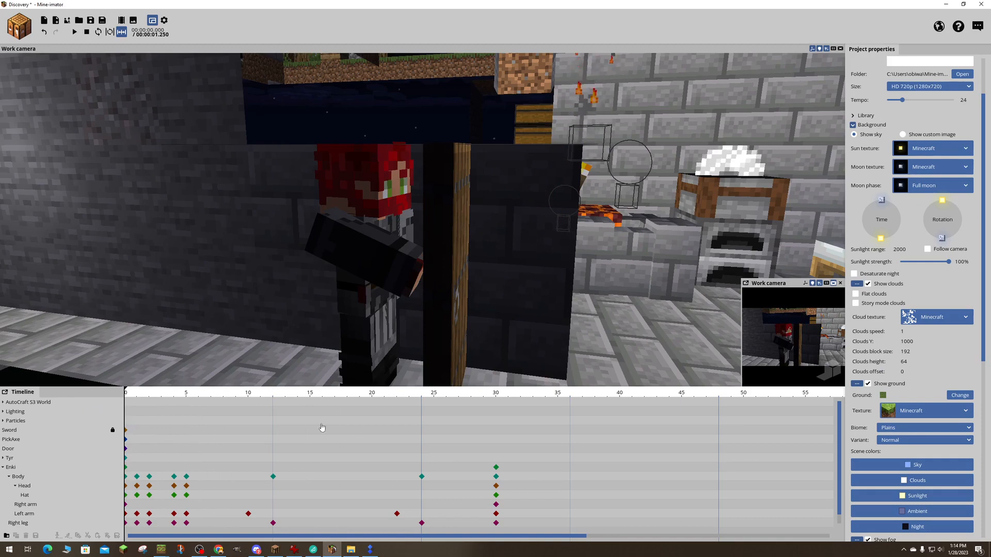
key("s")
right_click_drag(511, 335, 552, 333)
key("s")
key("w")
key("a")
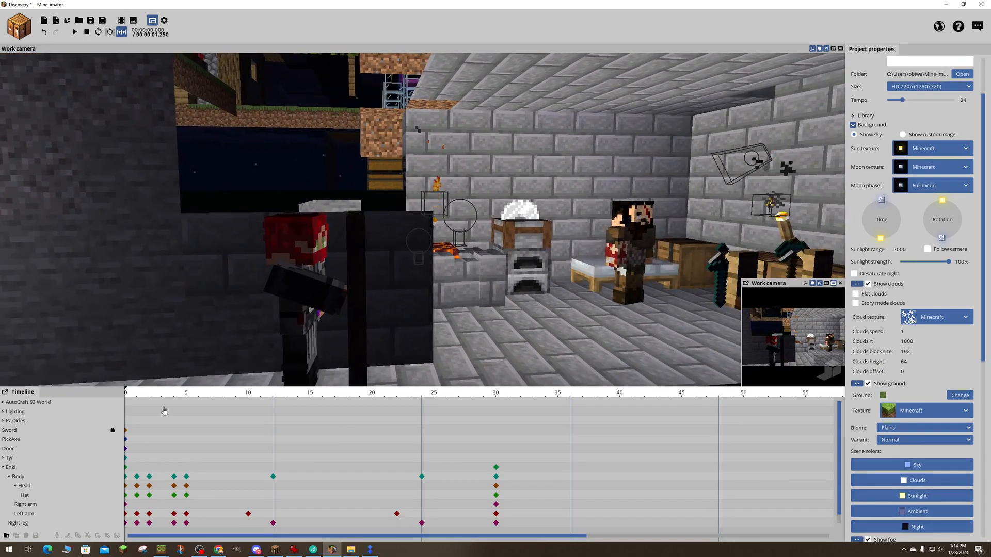
- Keyframe the Door swinging open at frame 9 by rotating it to about -186.11° on Y
left_click(3, 467)
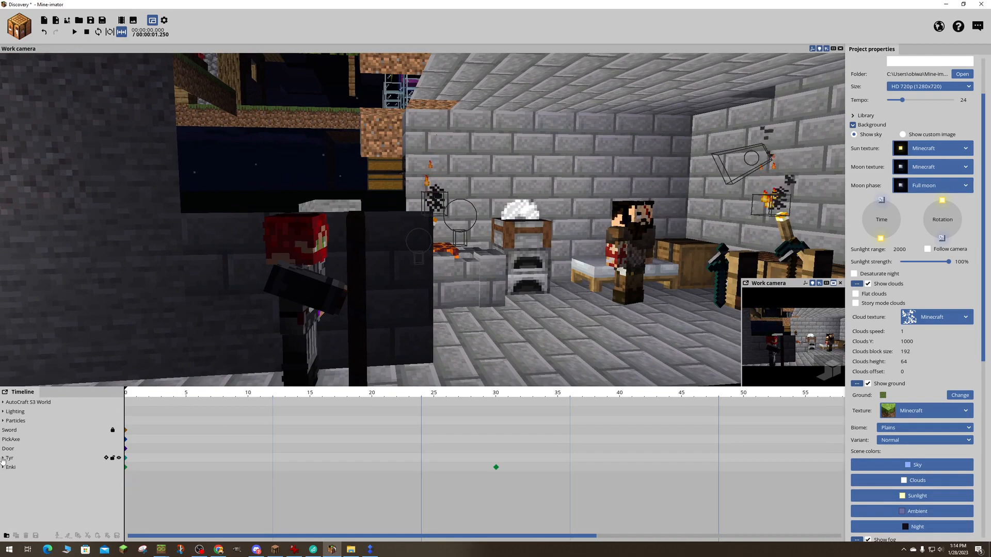
left_click(9, 448)
right_click_drag(448, 327, 431, 327)
key("d")
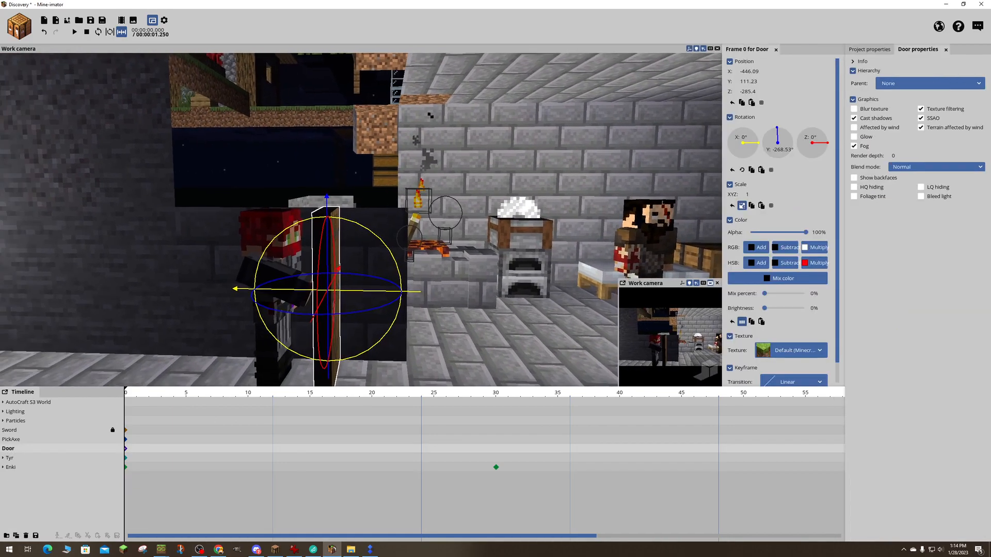
key("space")
key("space")
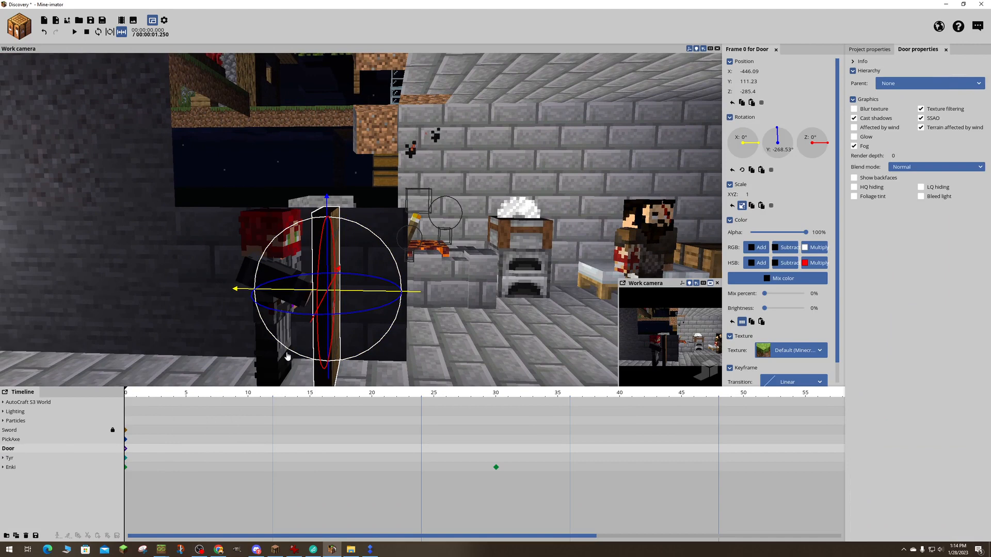
left_click_drag(128, 395, 235, 396)
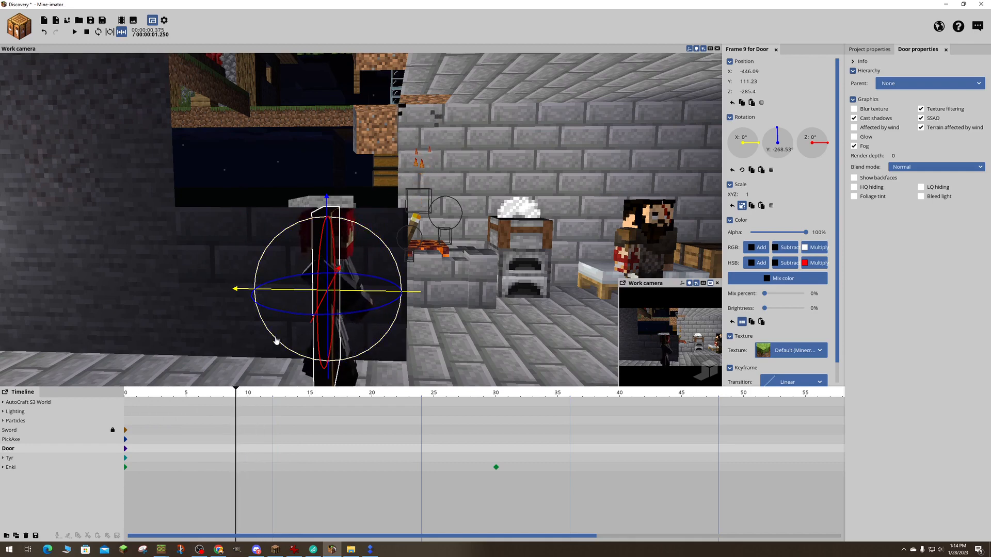
left_click_drag(281, 321, 333, 316)
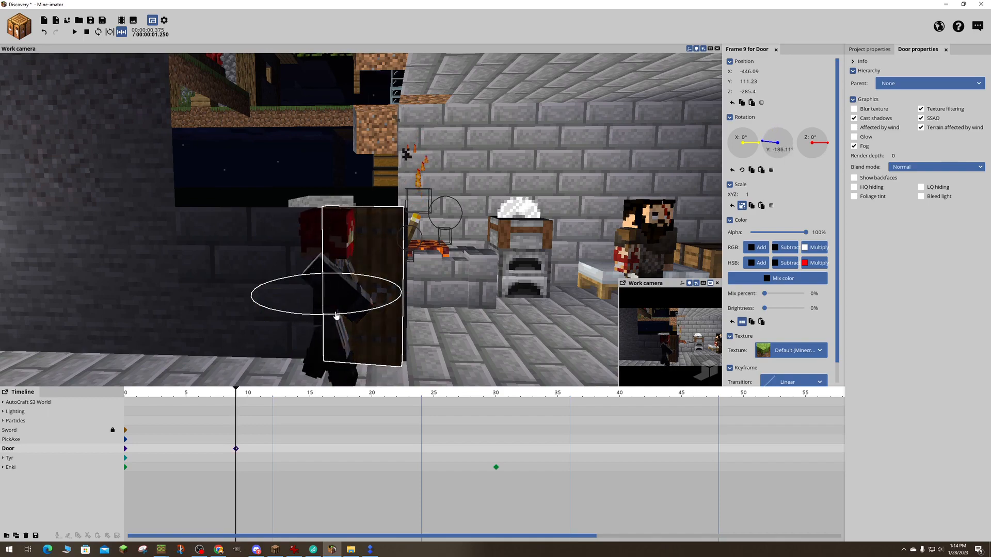
- Play back the door's swing from frame 0 while viewing the doorway from inside the room
right_click_drag(336, 316, 242, 309)
key("d")
key("d")
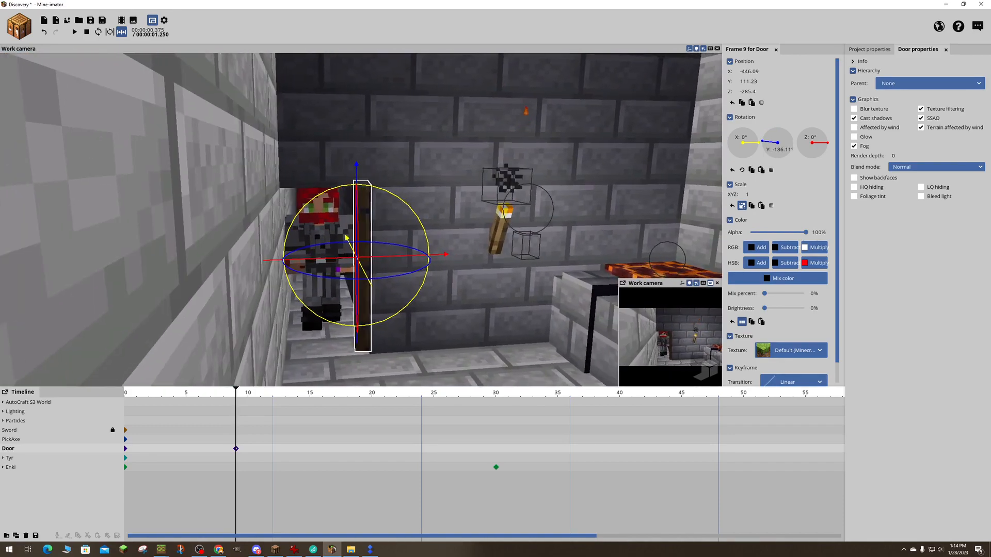
left_click_drag(157, 395, 112, 393)
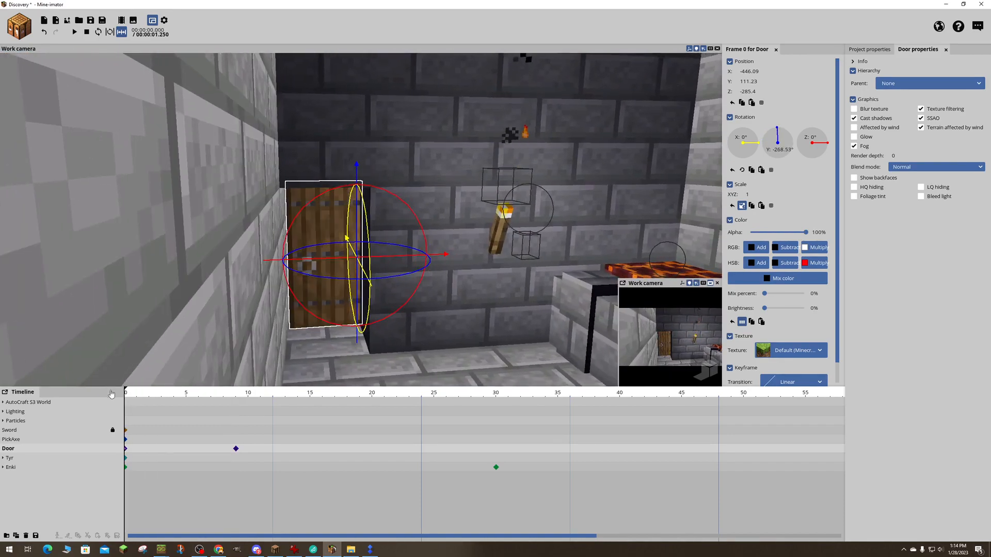
key("space")
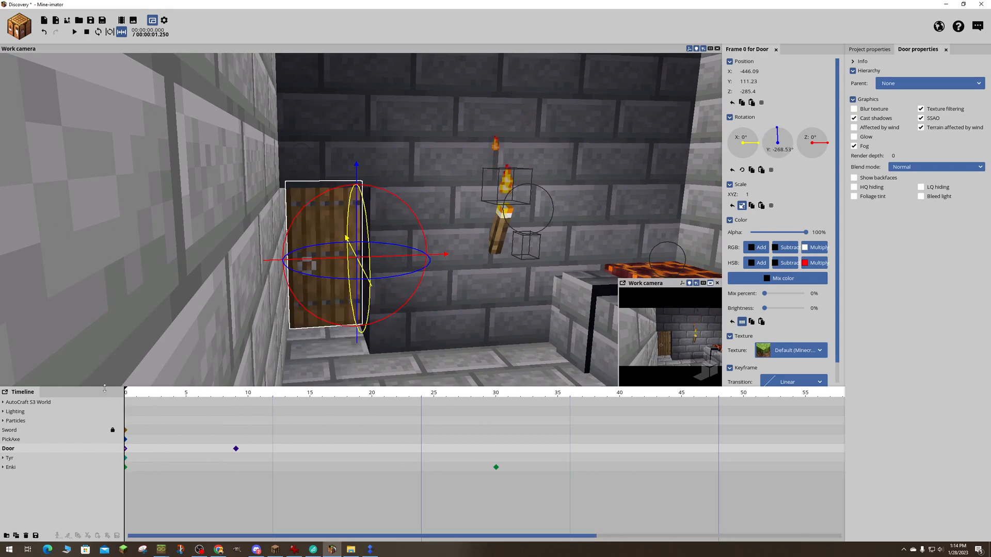
- Play back the door opening from inside the room, and scrub to frame 24 while viewing Enki's walk from the side
left_click(395, 160)
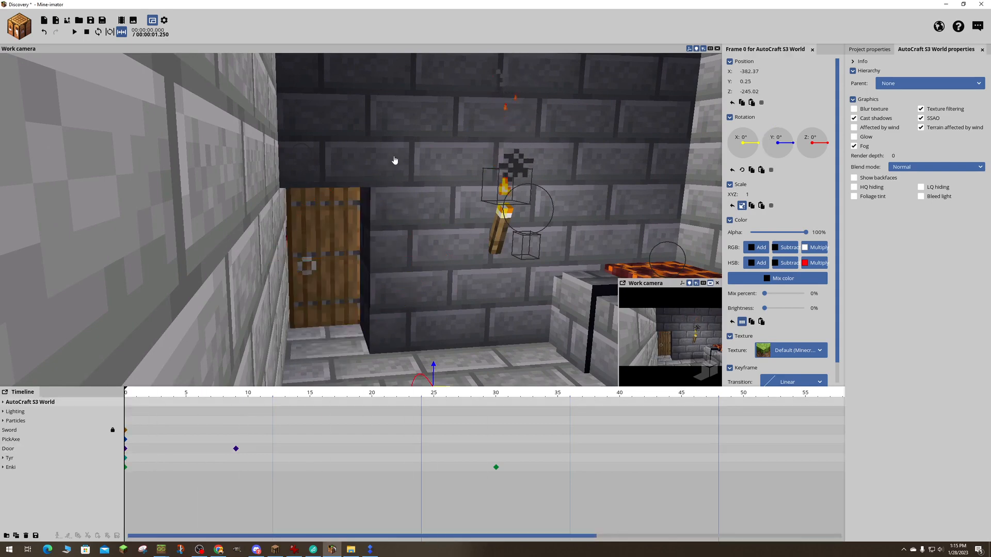
key("space")
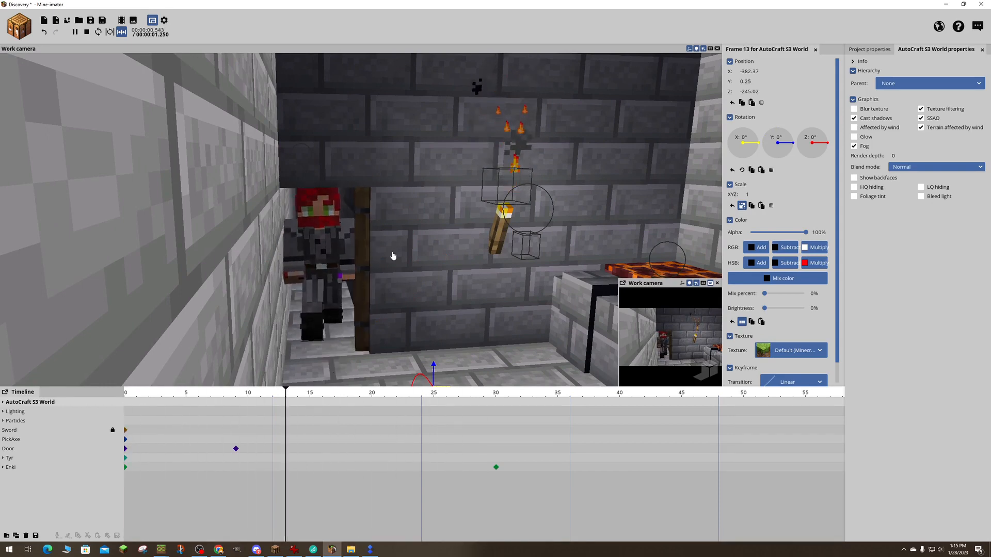
left_click_drag(428, 192, 419, 192)
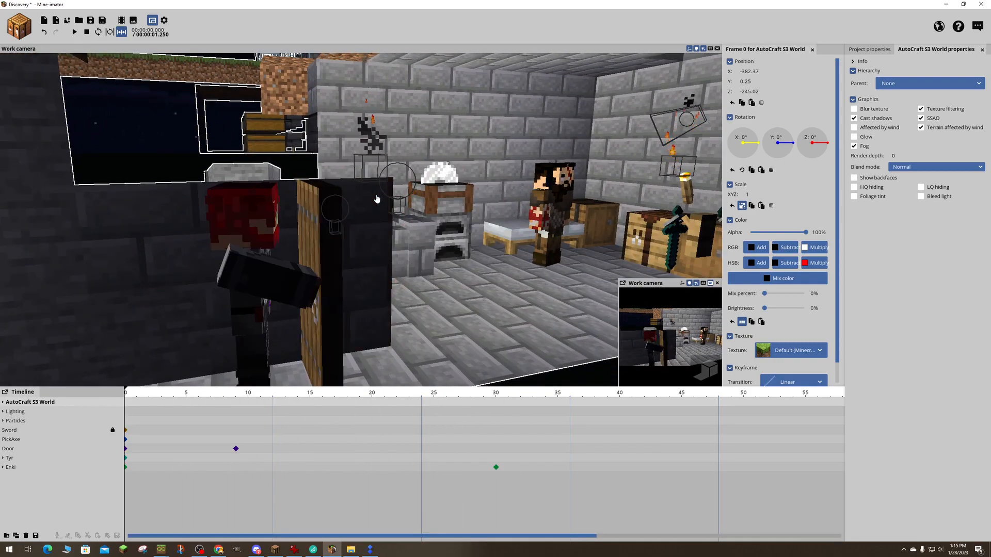
key("space")
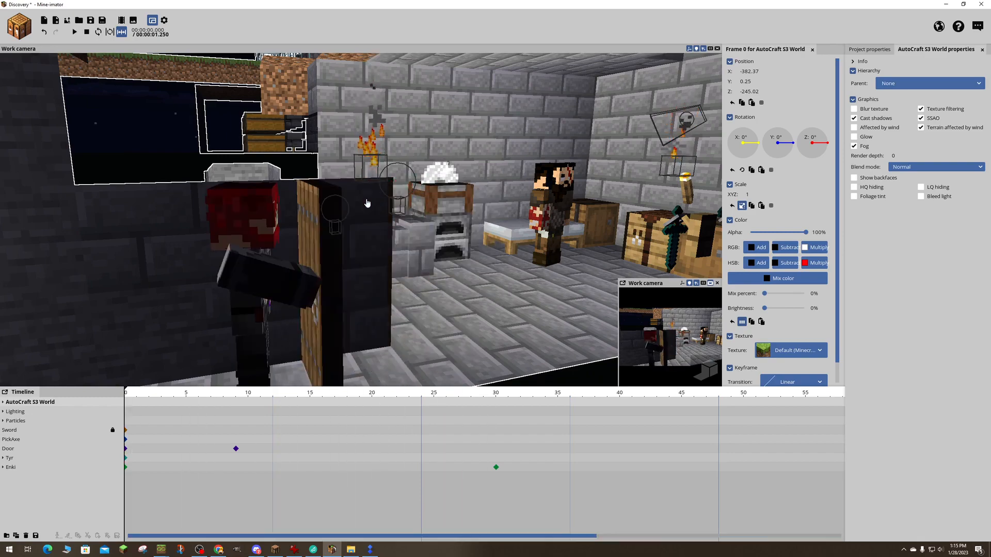
key("space")
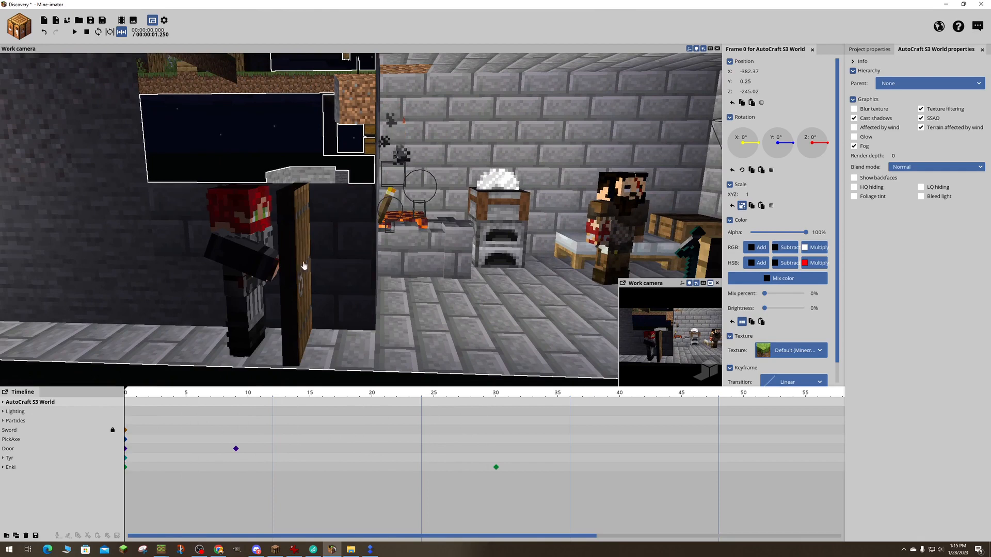
left_click_drag(137, 400, 265, 404)
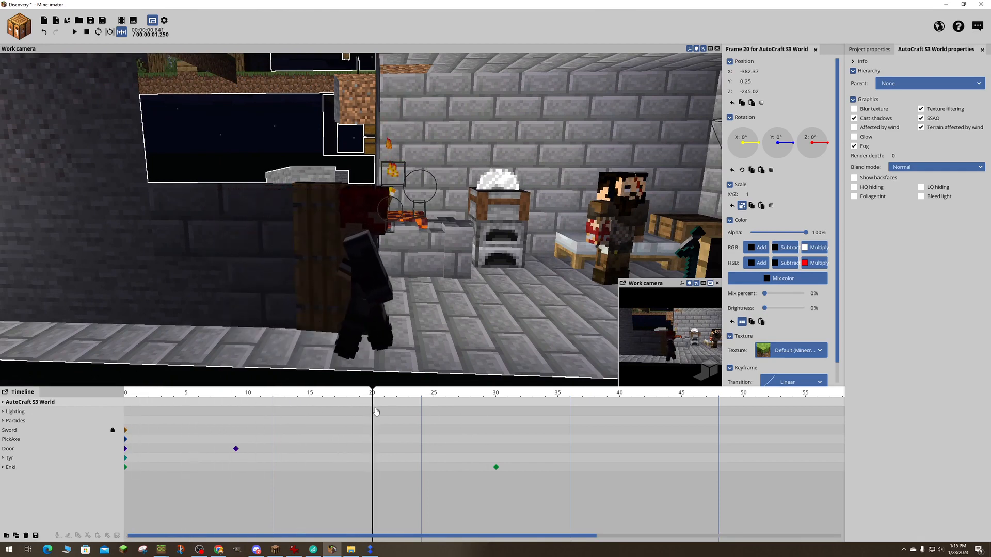
left_click_drag(376, 411, 421, 413)
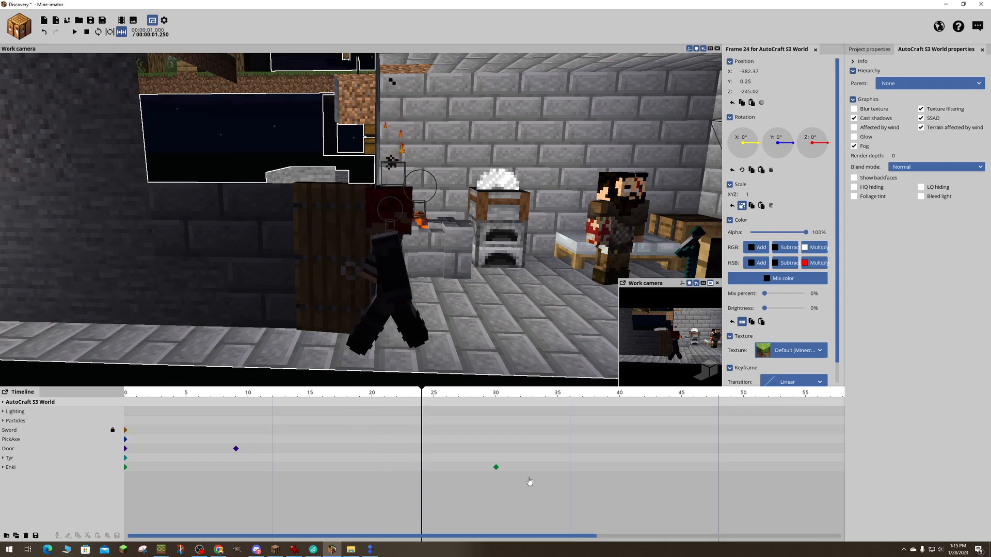
- Move all of Enki's keyframes at frame 30, including his body parts, to frame 27 and play back the animation
left_click(3, 467)
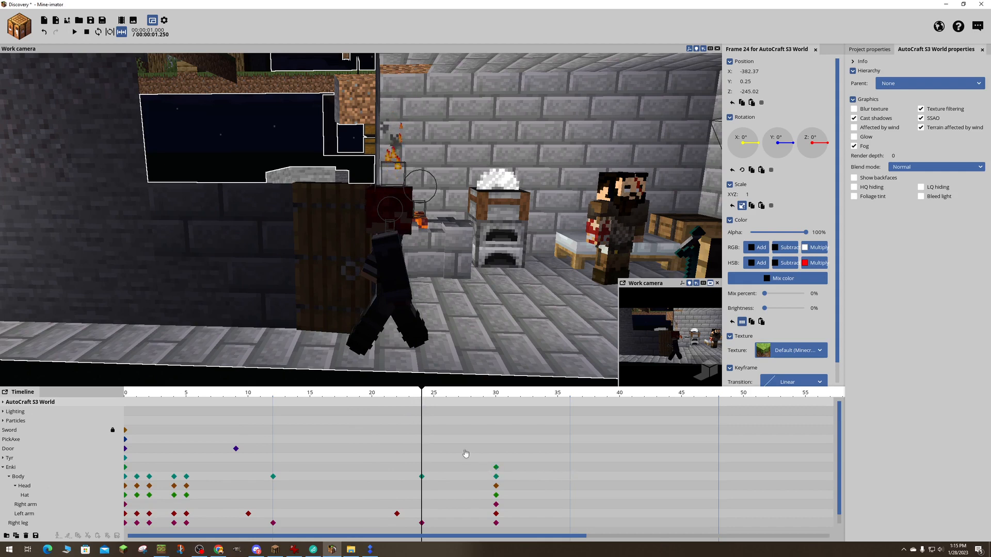
mouse_move(419, 393)
left_mouse_down()
mouse_move(481, 388)
mouse_move(411, 390)
mouse_move(495, 388)
mouse_move(423, 390)
left_mouse_up()
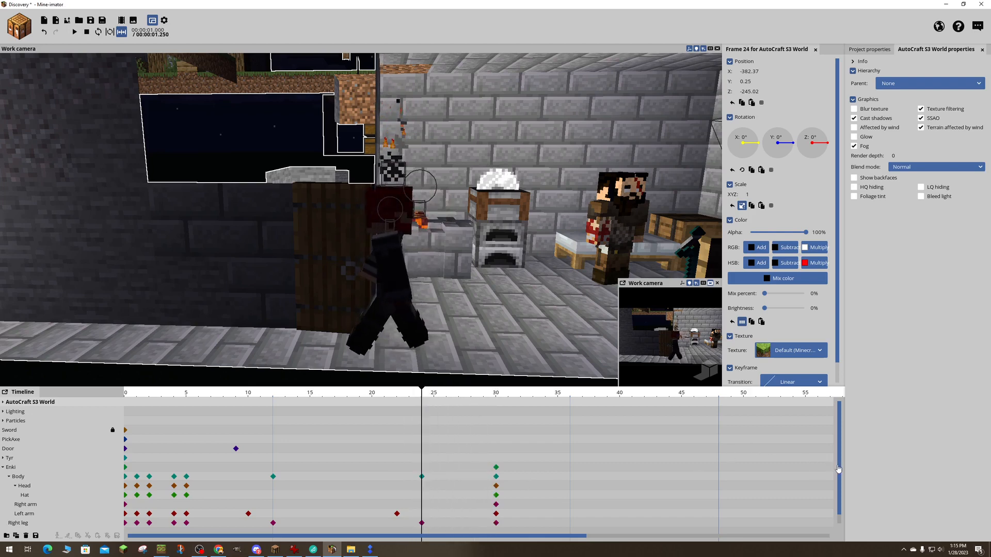
left_click_drag(838, 469, 838, 510)
left_click(557, 472)
left_click_drag(527, 438, 486, 528)
left_click_drag(496, 462, 464, 456)
key("space")
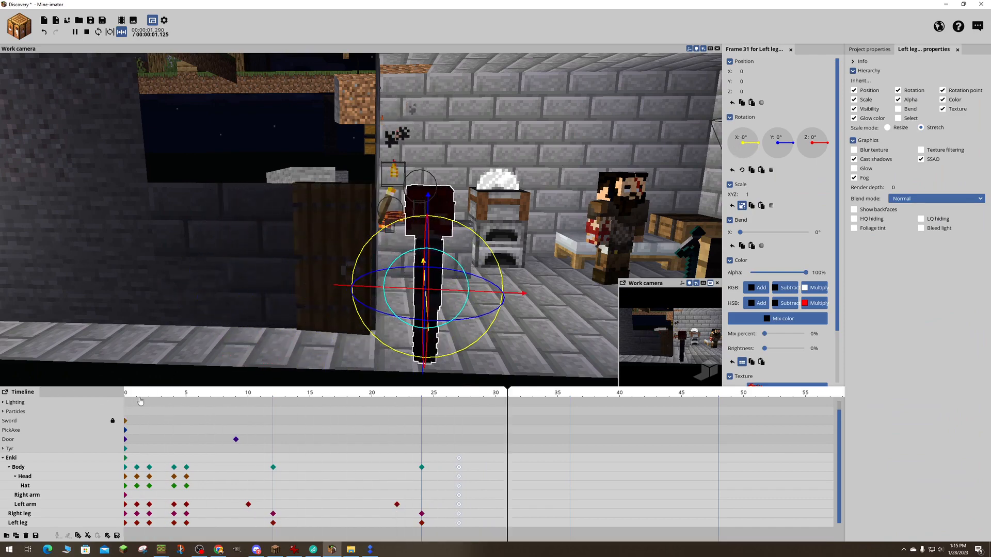
key("space")
- Keyframe Enki's head turning toward the room at frame 22 by rotating it to about 23.63° on Y
left_click_drag(127, 394, 397, 414)
left_click_drag(486, 370, 221, 369)
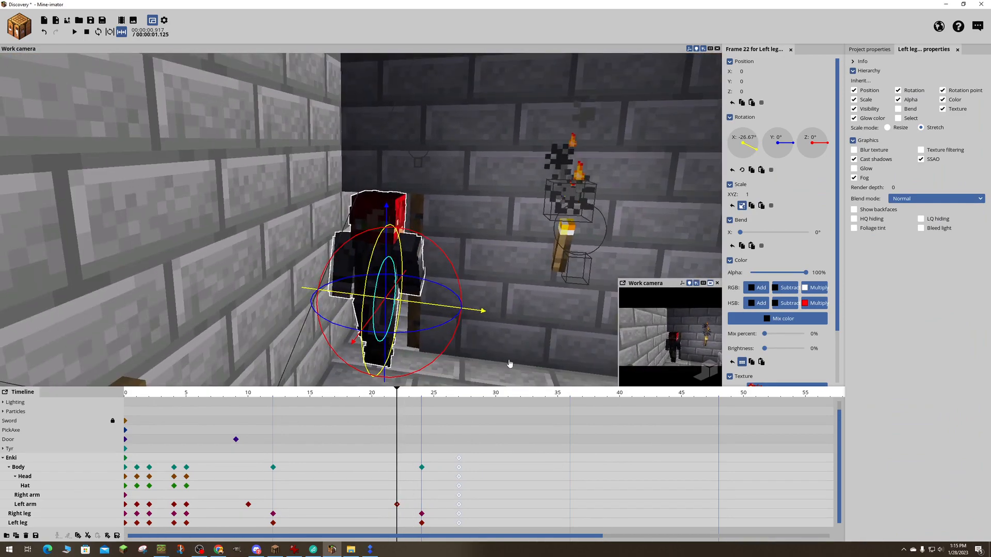
left_click(443, 266)
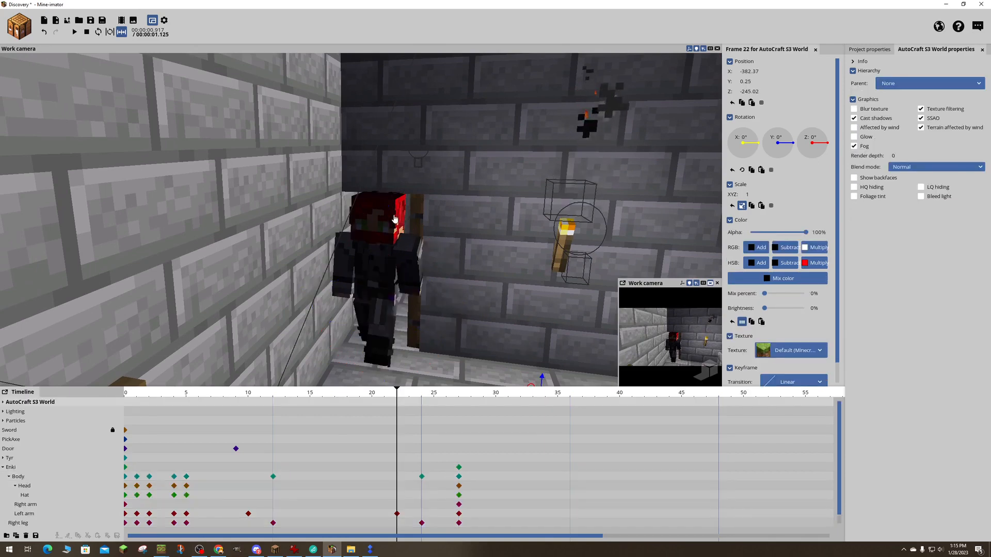
left_click(25, 495)
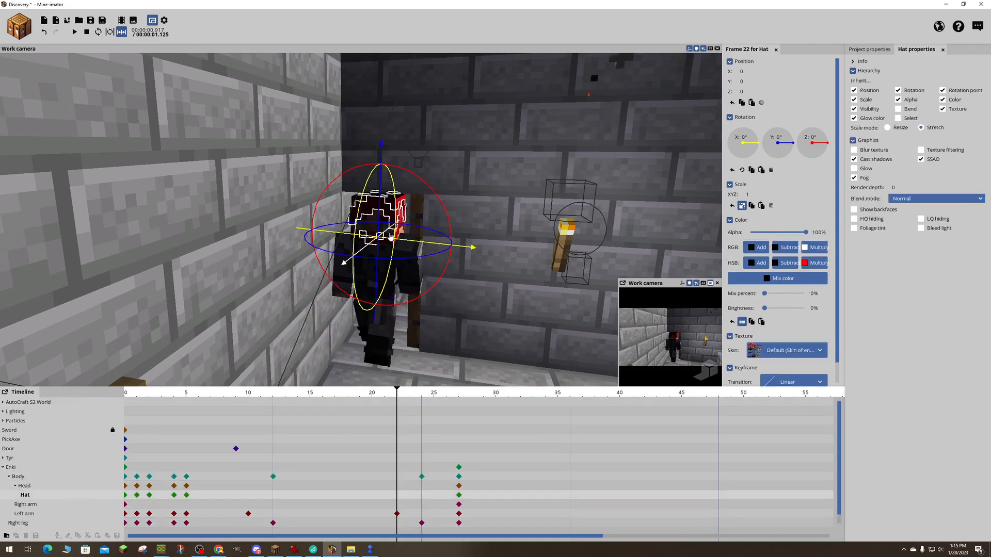
left_click(24, 486)
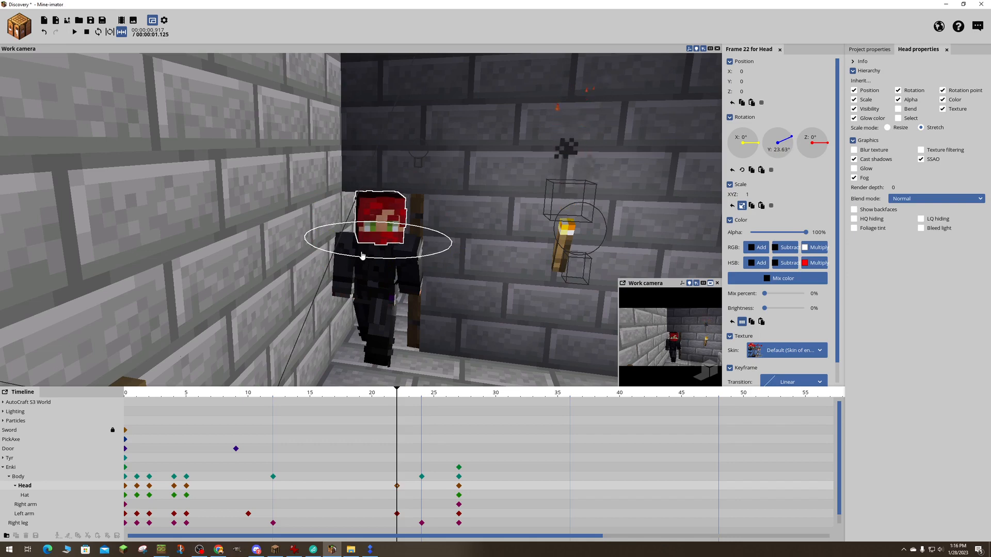
left_click_drag(123, 387, 123, 389)
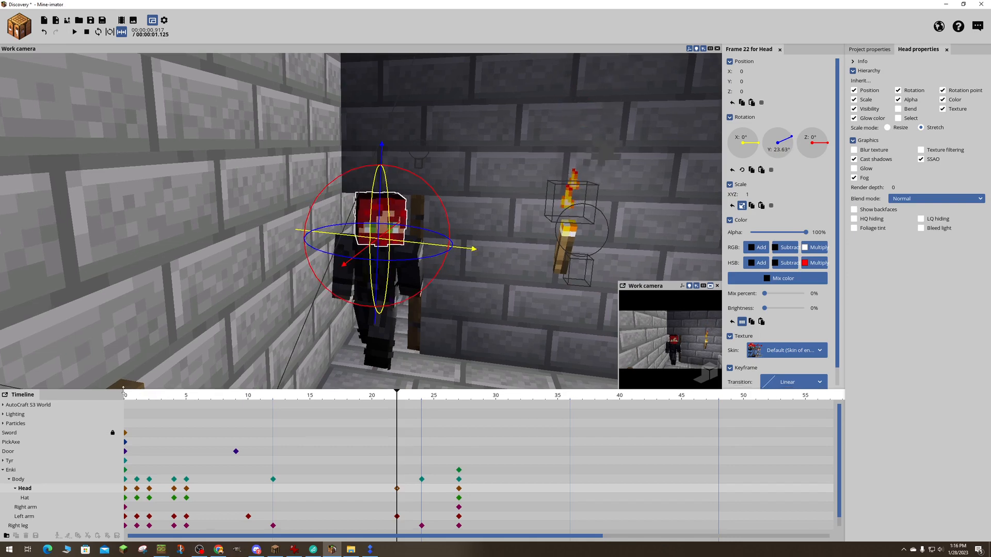
- Delete the head's keyframe at frame 27 after playing back the turn, and scrub from frame 20 to 27 to check it
key("space")
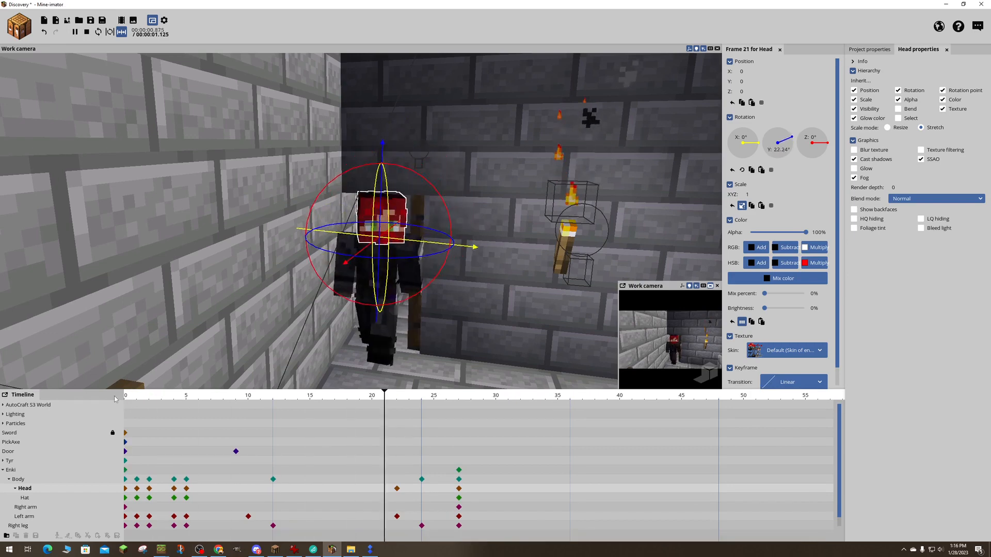
left_click_drag(128, 397, 397, 383)
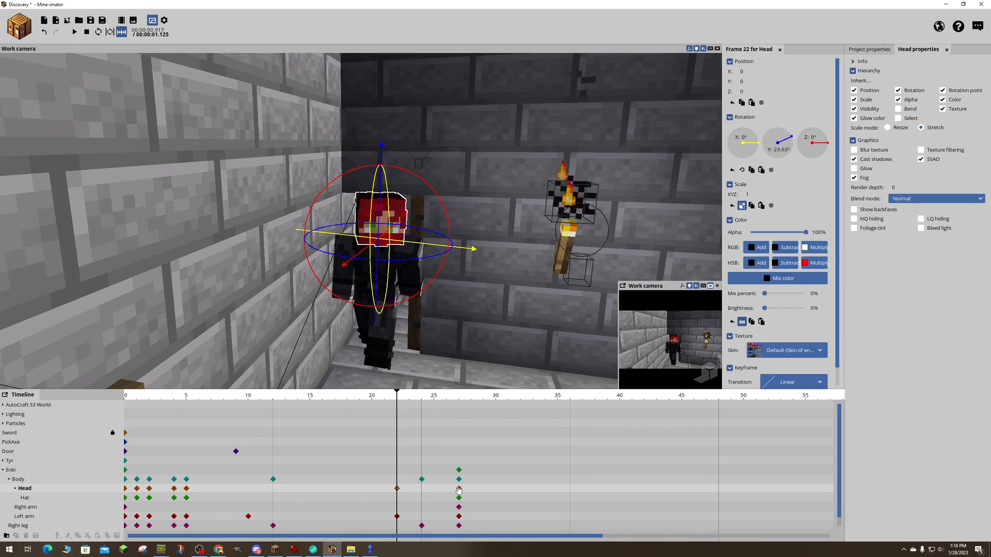
left_click(459, 488)
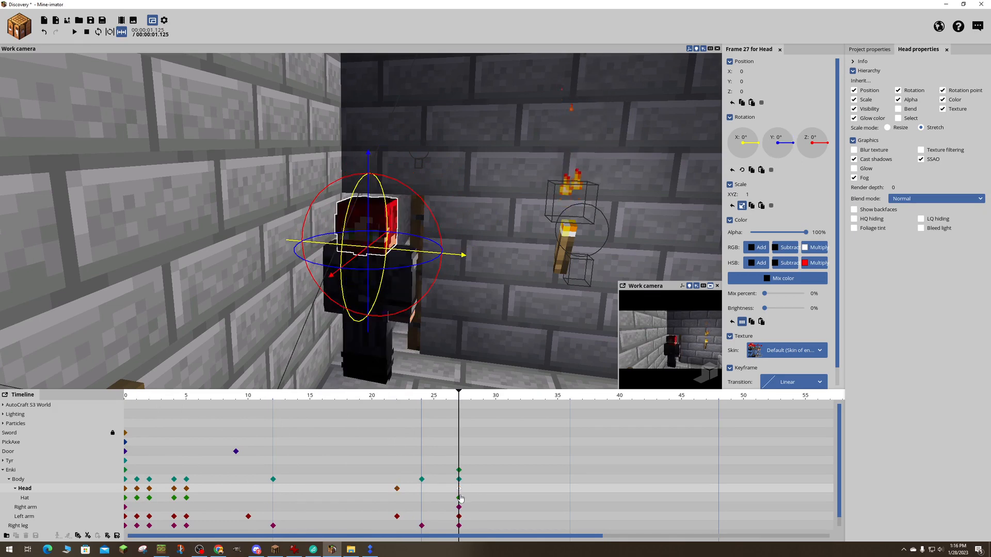
key("Delete")
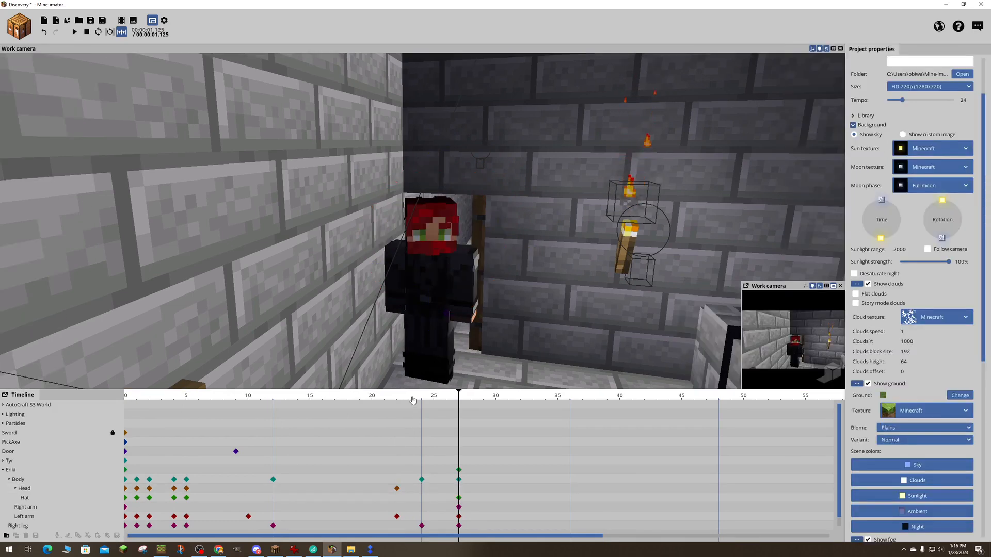
left_click(370, 397)
left_click_drag(371, 399, 457, 398)
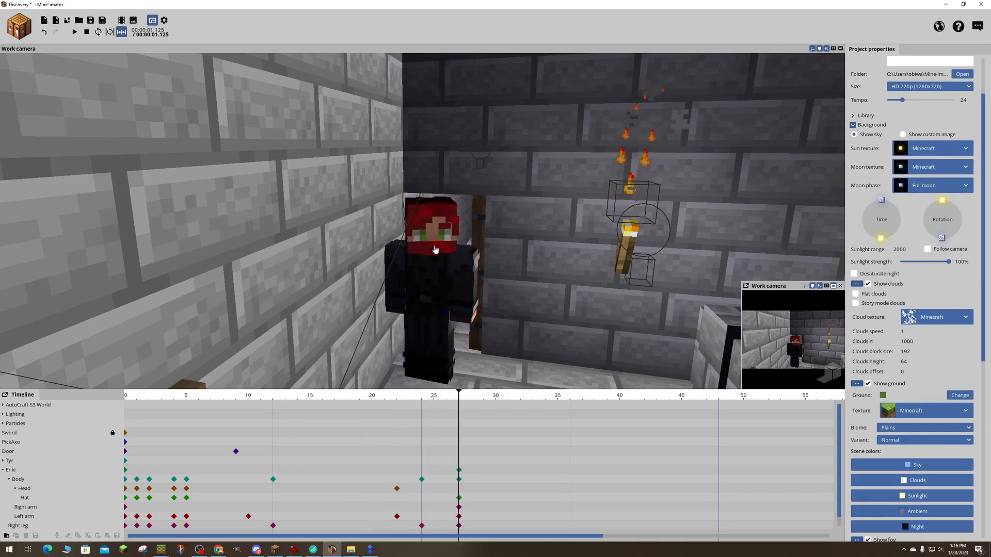
- Keyframe Enki's head turned farther into the room at frame 27 by rotating it to about 31.98° on Y
left_click(459, 469)
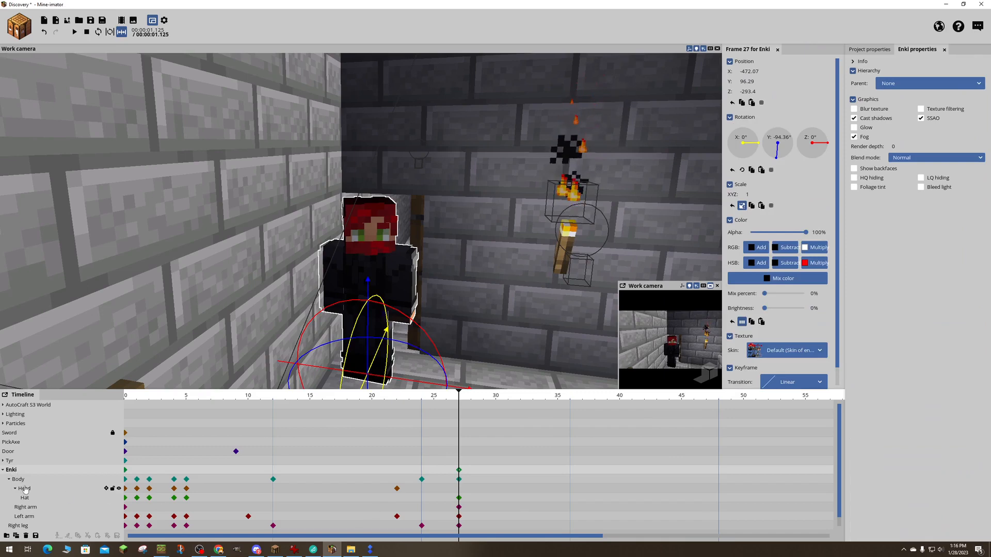
left_click(25, 489)
left_click_drag(346, 274, 355, 274)
- Examine Enki's pose at frame 27 from across the room and from close behind him in the doorway
key("s")
mouse_move(475, 294)
right_mouse_down()
mouse_move(418, 296)
mouse_move(396, 286)
mouse_move(477, 274)
mouse_move(458, 312)
mouse_move(423, 327)
mouse_move(372, 313)
mouse_move(464, 356)
mouse_move(408, 319)
mouse_move(474, 294)
right_mouse_up()
key("w")
key("s")
key("w")
key("s")
key("w")
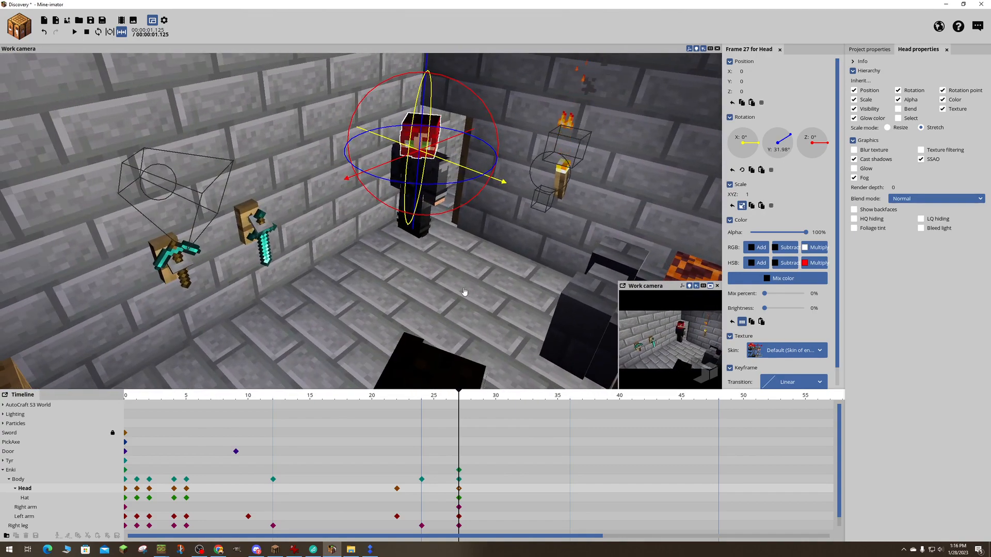
right_click_drag(337, 273, 498, 206)
key("s")
key("s")
key("w")
key("w")
key("w")
key("s")
key("s")
key("w")
key("s")
key("w")
key("s")
key("d")
key("w")
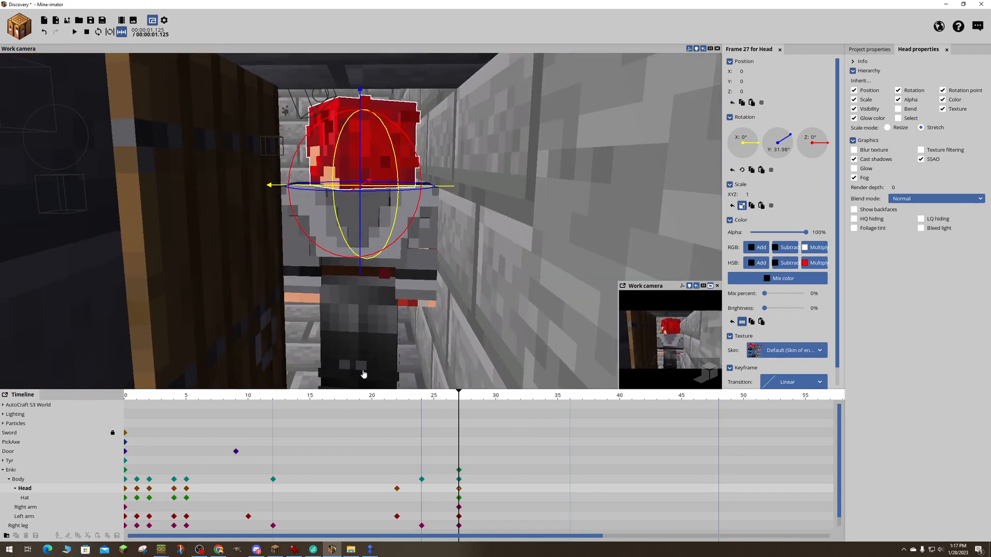
- Scrub back to frame 0 and view Enki and the closed door from the side
left_click_drag(459, 403, 100, 405)
left_click_drag(371, 400, 104, 396)
key("w")
mouse_move(361, 221)
right_mouse_down()
mouse_move(369, 221)
mouse_move(352, 221)
right_mouse_up()
key("s")
key("d")
key("s")
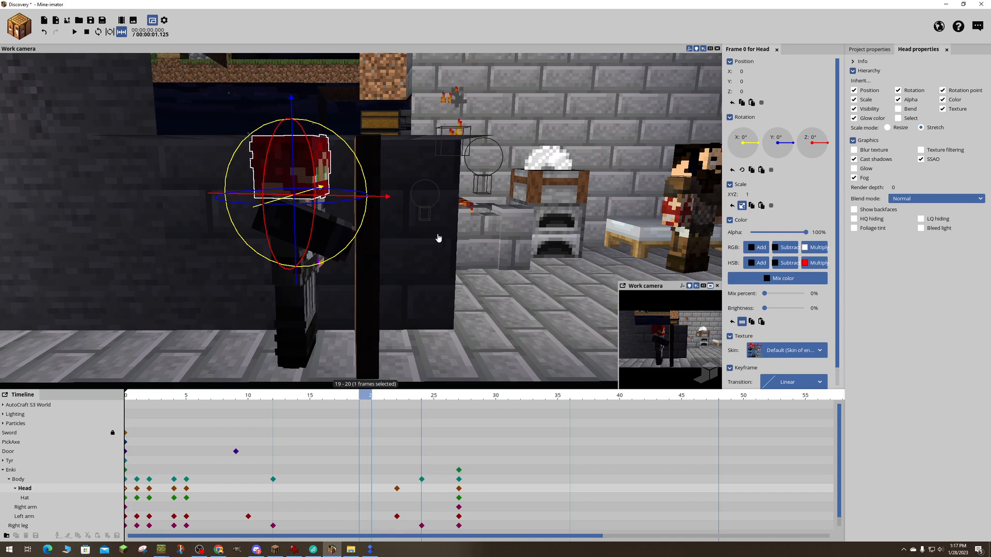
- Clear the frame 19 to 20 selection on the timeline, return to frame 0 and save the project
mouse_move(363, 392)
left_mouse_down()
mouse_move(383, 392)
mouse_move(367, 392)
left_mouse_up()
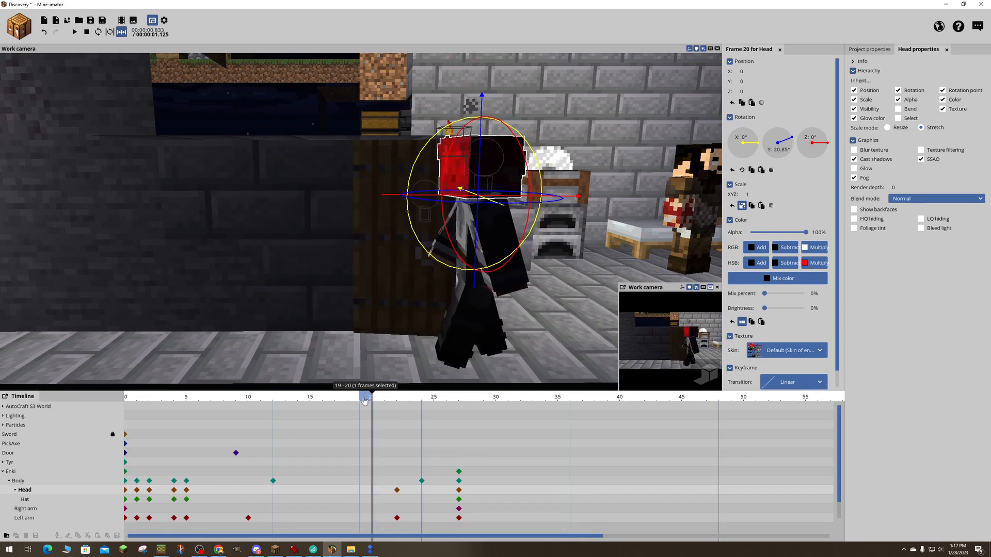
left_click(364, 400)
left_click(369, 404)
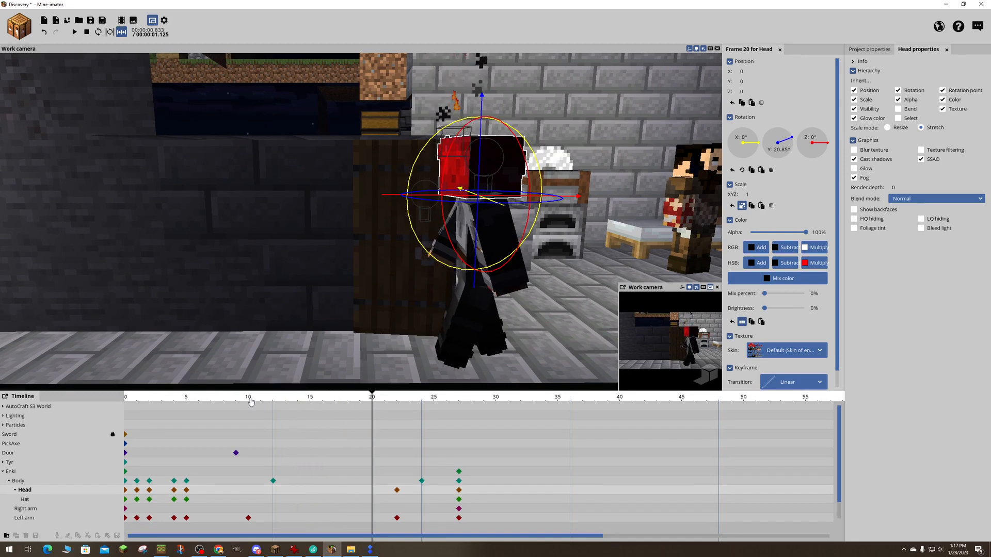
left_click_drag(251, 403, 126, 400)
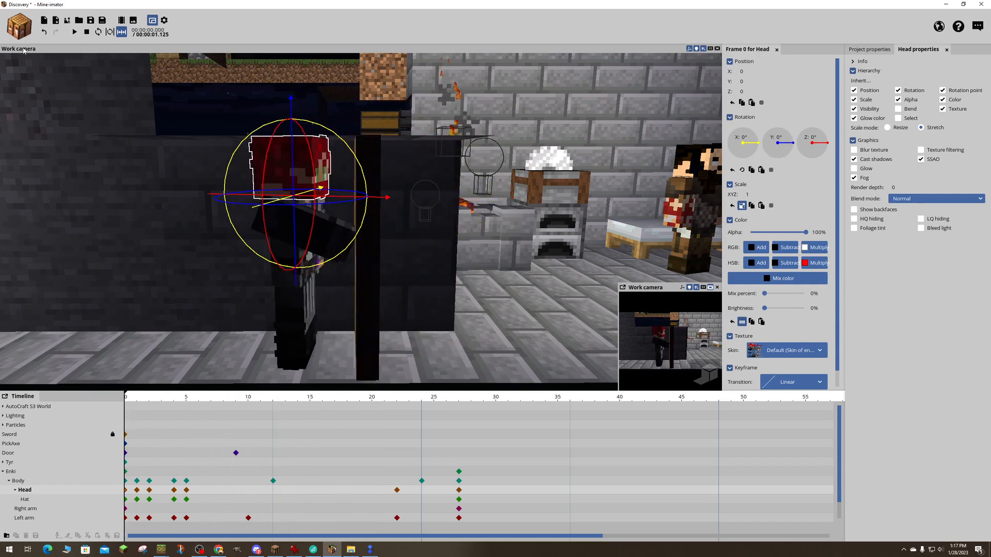
key("ctrl+s")
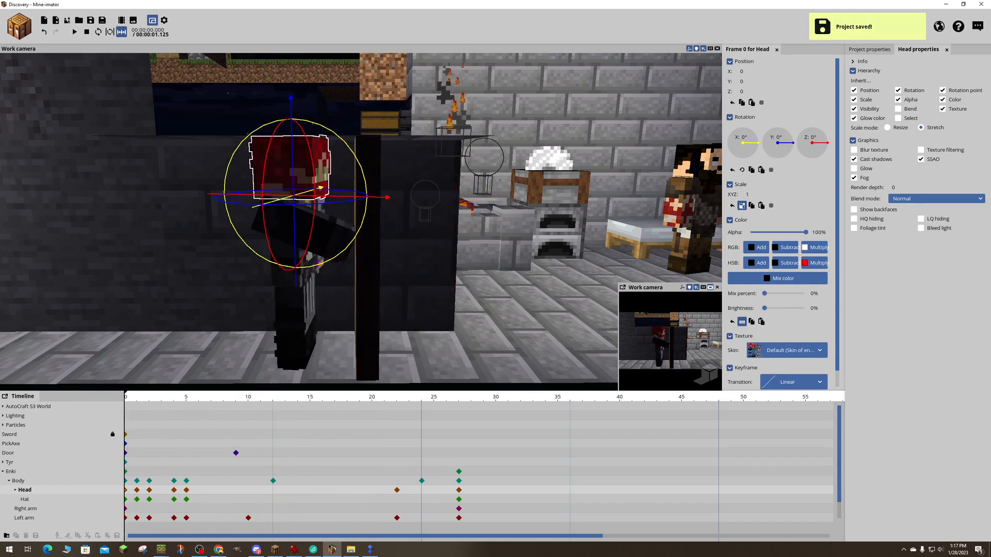
- Collapse Enki's body parts in the timeline and examine the keyframes of the sword, door, Tyr and Enki, including frames 0 and 9
mouse_move(330, 257)
right_mouse_down()
mouse_move(331, 289)
mouse_move(330, 257)
right_mouse_up()
key("s")
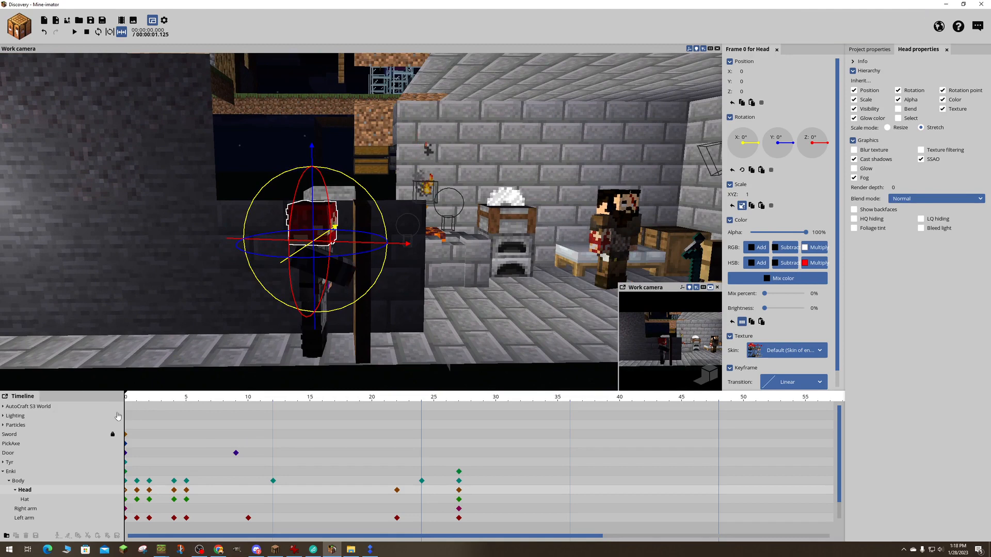
left_click(3, 472)
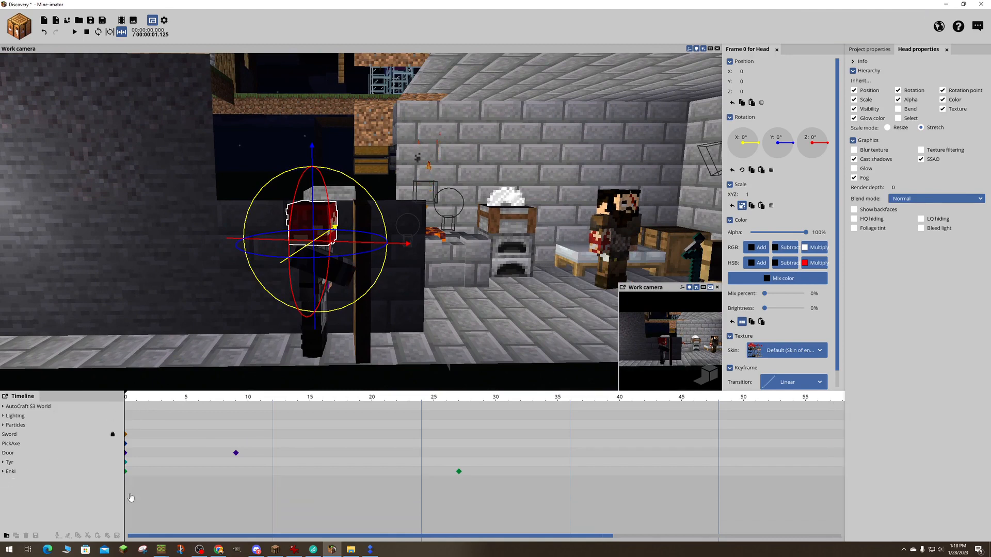
left_click(126, 473)
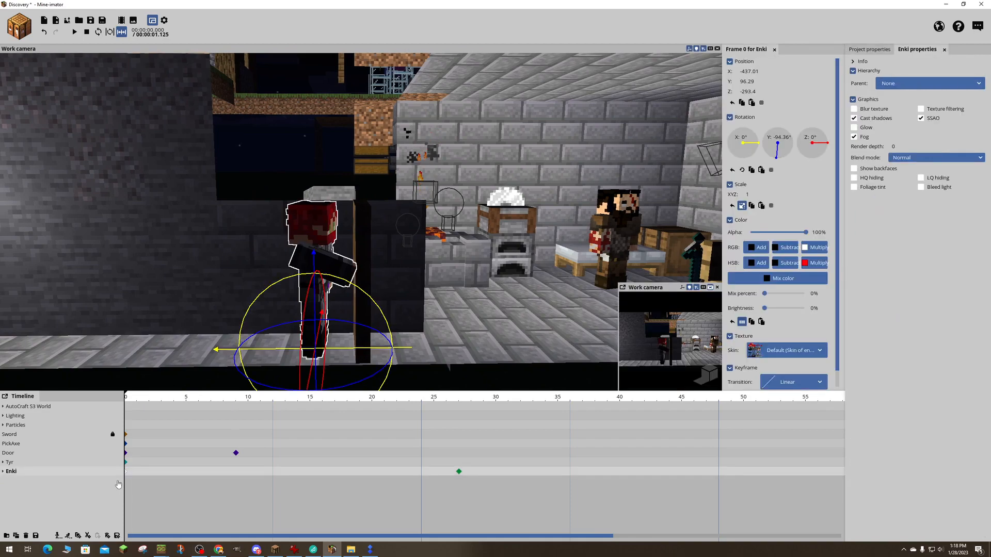
left_click_drag(506, 513, 167, 461)
left_click_drag(409, 515, 51, 397)
left_click(76, 497)
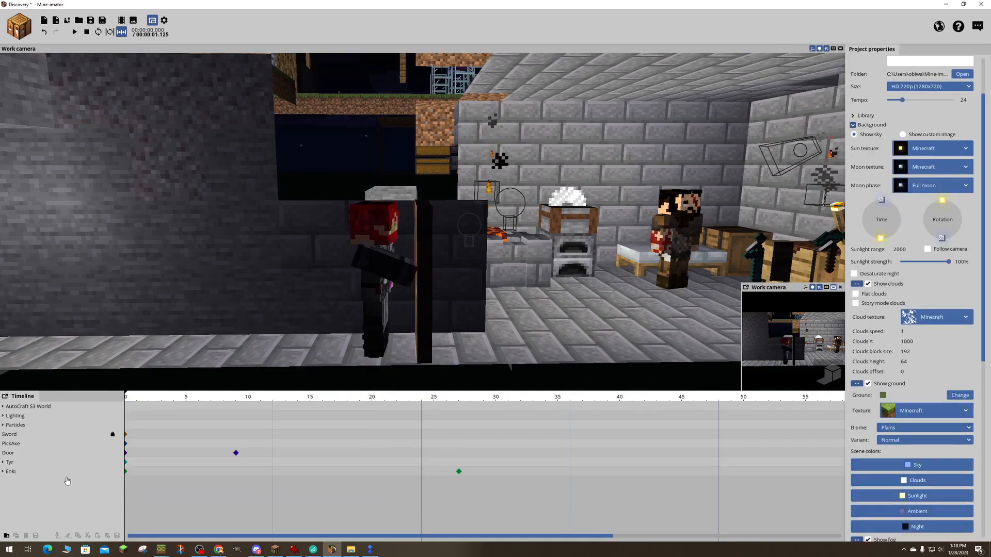
left_click(10, 435)
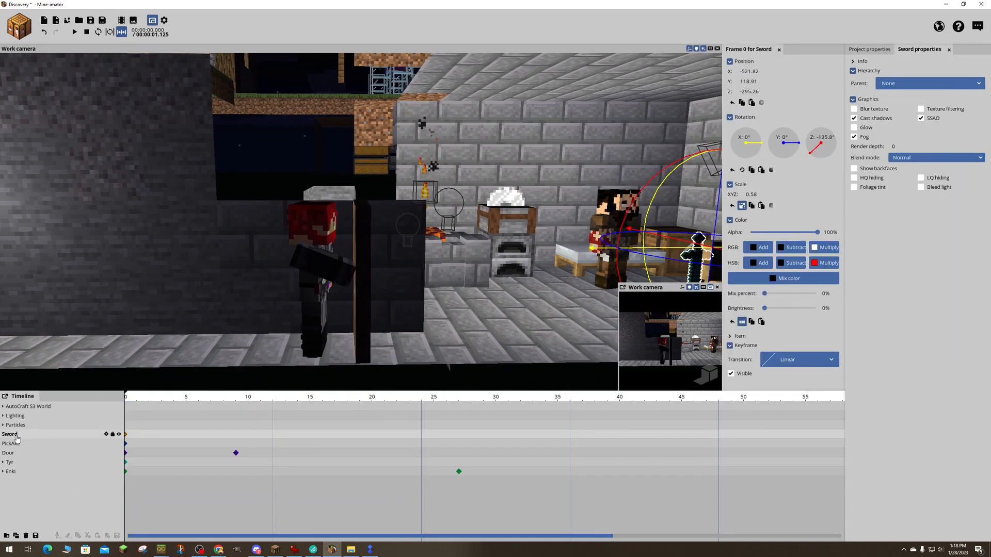
left_click(11, 453)
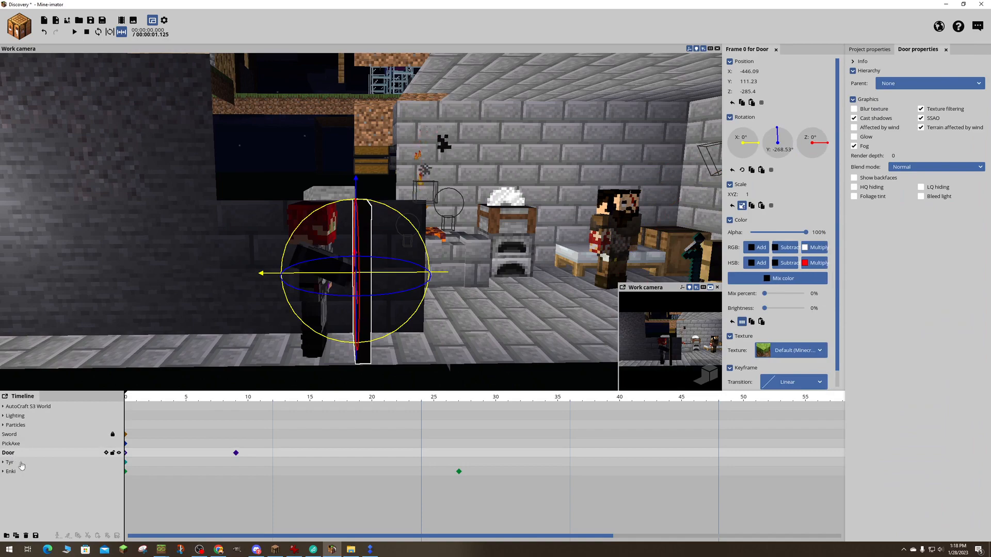
left_click_drag(37, 483, 34, 402)
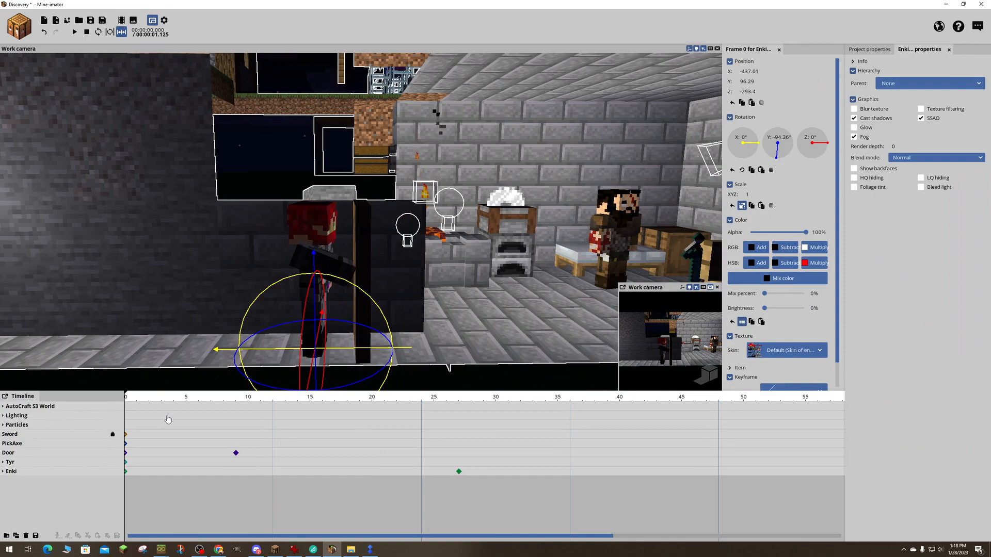
left_click(236, 454)
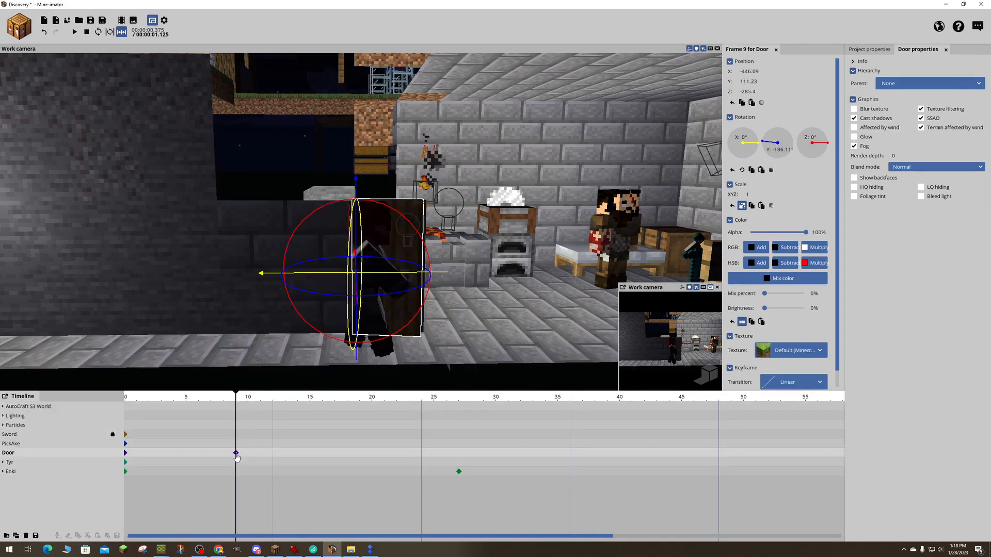
left_click(14, 407)
left_click_drag(45, 477, 20, 408)
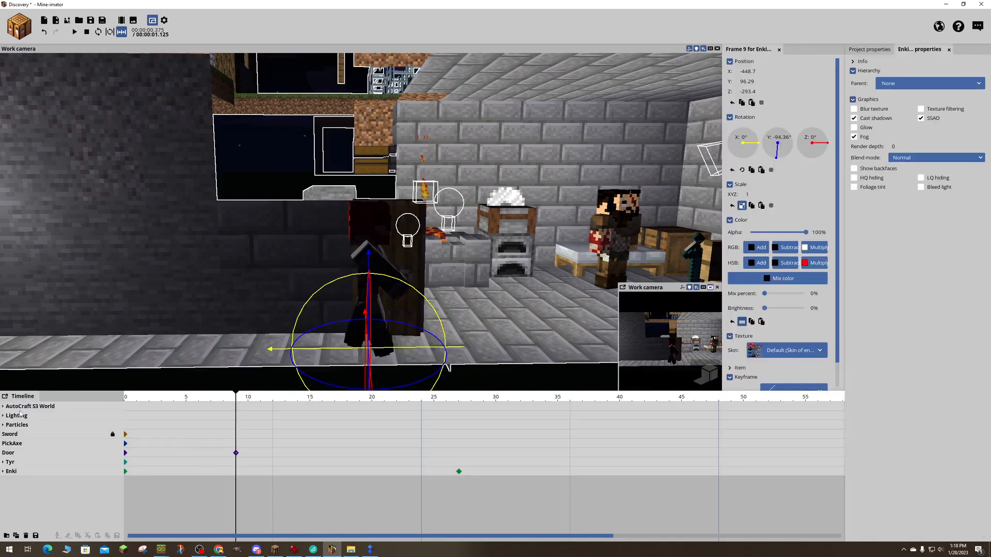
left_click(125, 453)
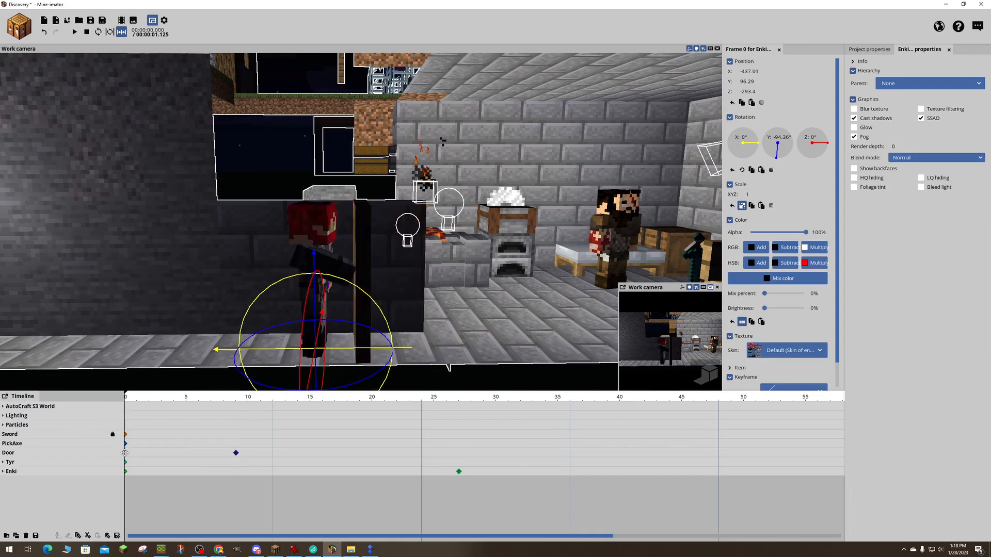
left_click(146, 460)
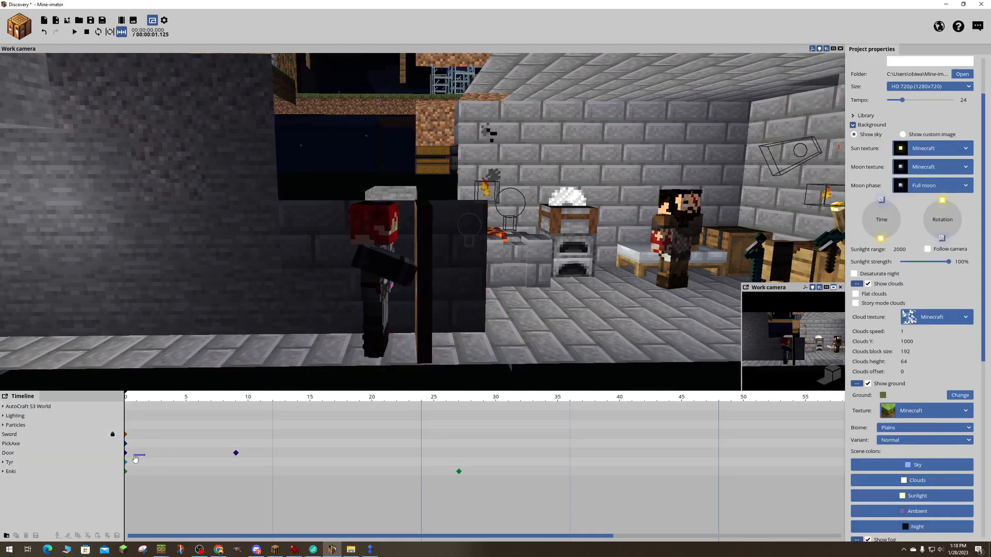
left_click(368, 229)
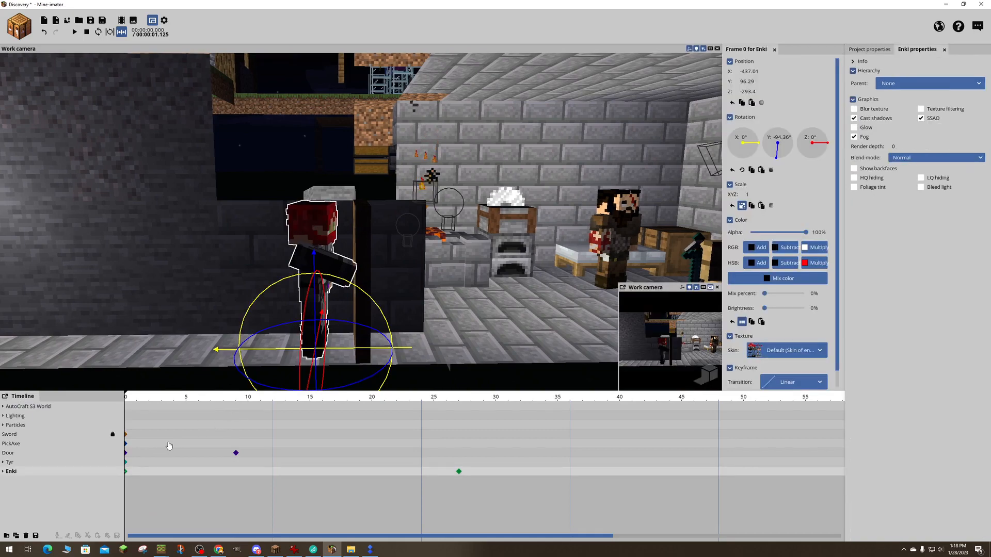
left_click_drag(483, 508, 125, 426)
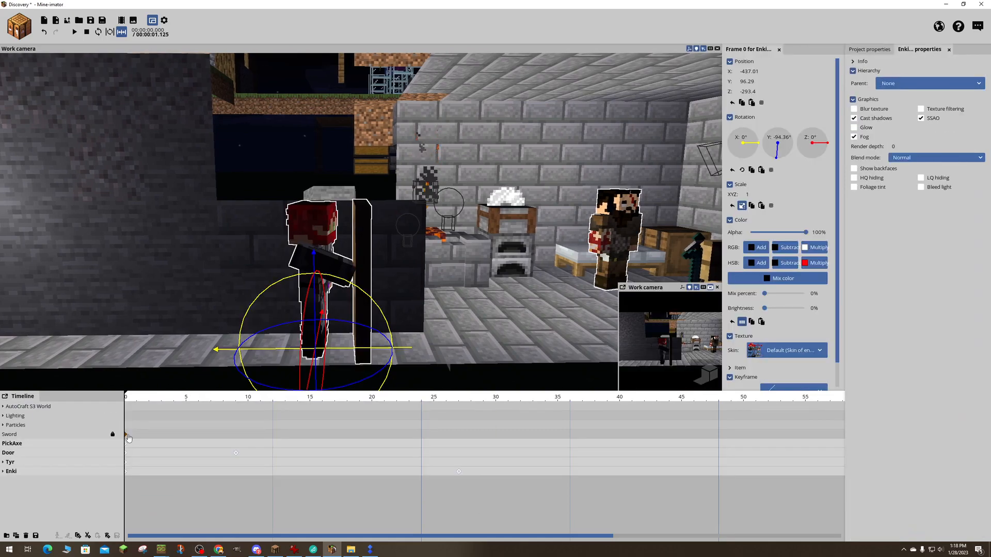
- Move to frame 2, collapse Enki's body parts in the timeline again and save the project
left_click(147, 477)
left_click(194, 295)
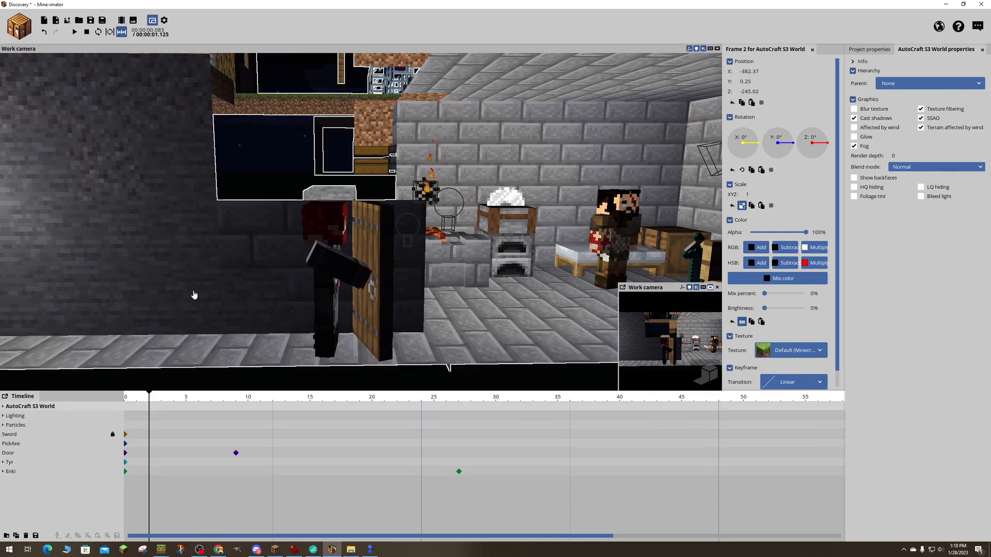
left_click(320, 292)
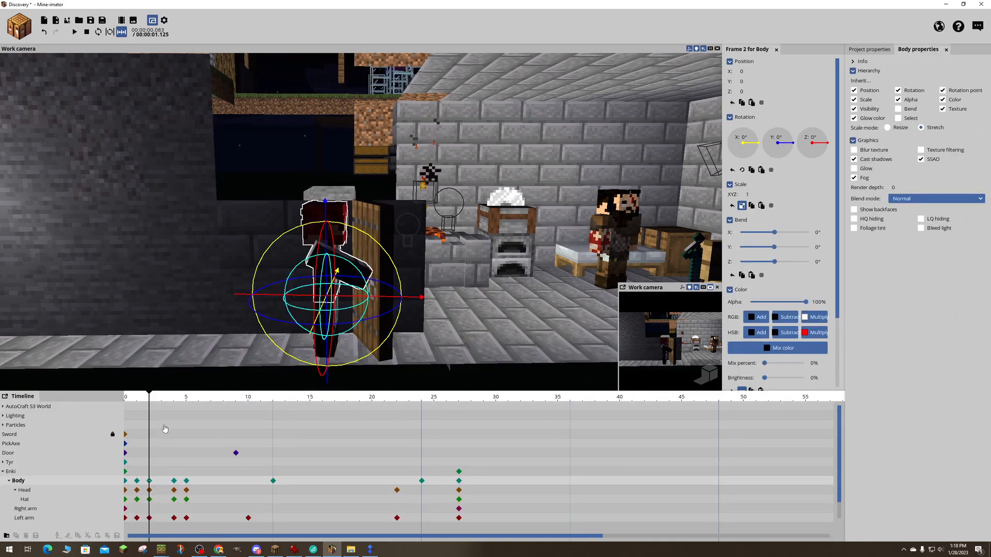
left_click_drag(477, 256, 487, 256)
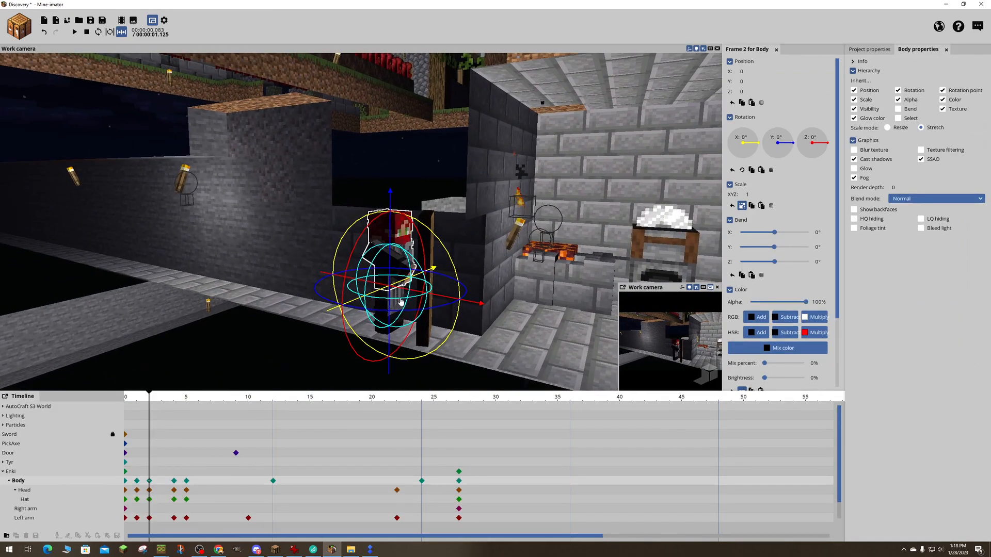
left_click(59, 408)
right_click_drag(458, 294, 455, 296)
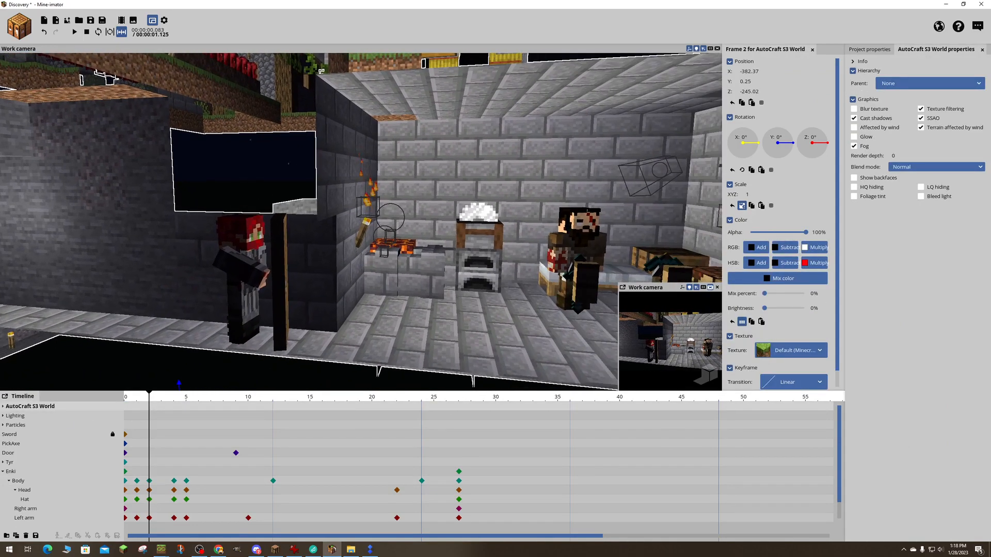
left_click(3, 471)
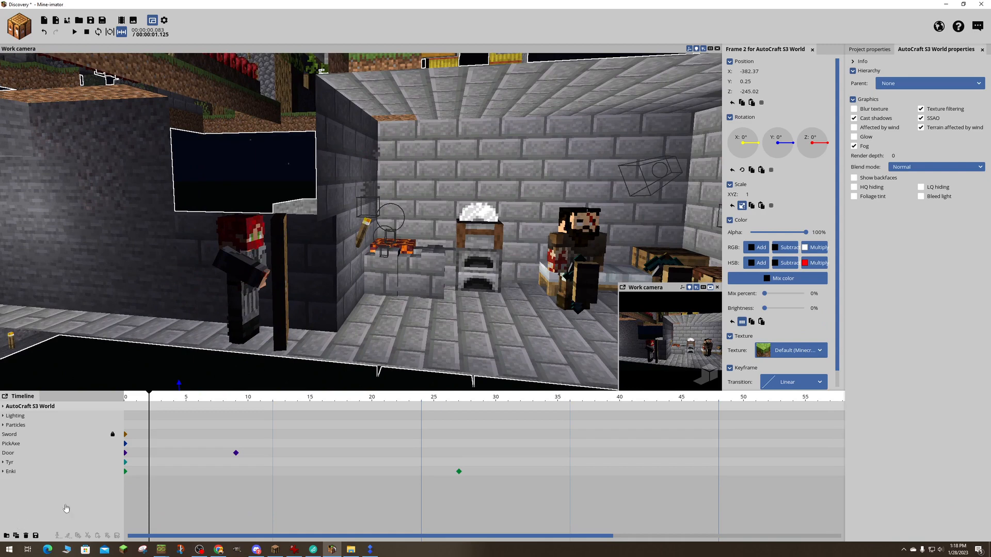
key("ctrl+s")
- Create a camera and move it closer to the room along Z to about -356.97 at frame 2
left_click(20, 27)
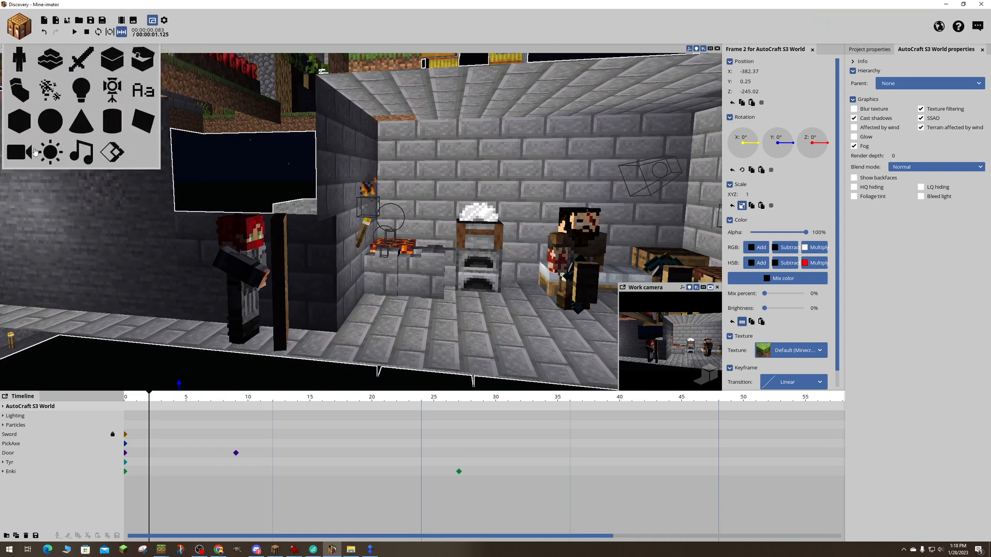
left_click(17, 152)
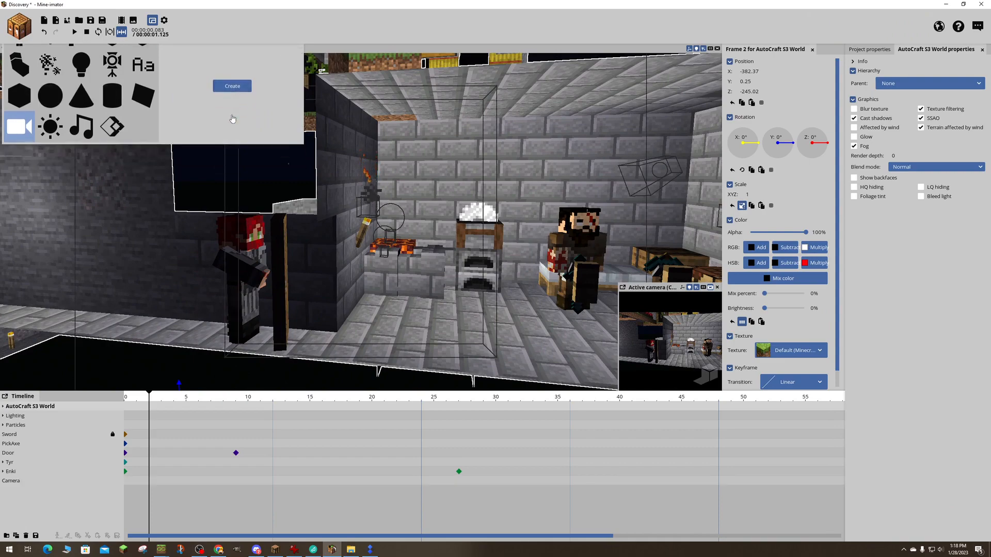
key("d")
right_click_drag(371, 218, 268, 218)
right_click_drag(579, 332, 589, 328)
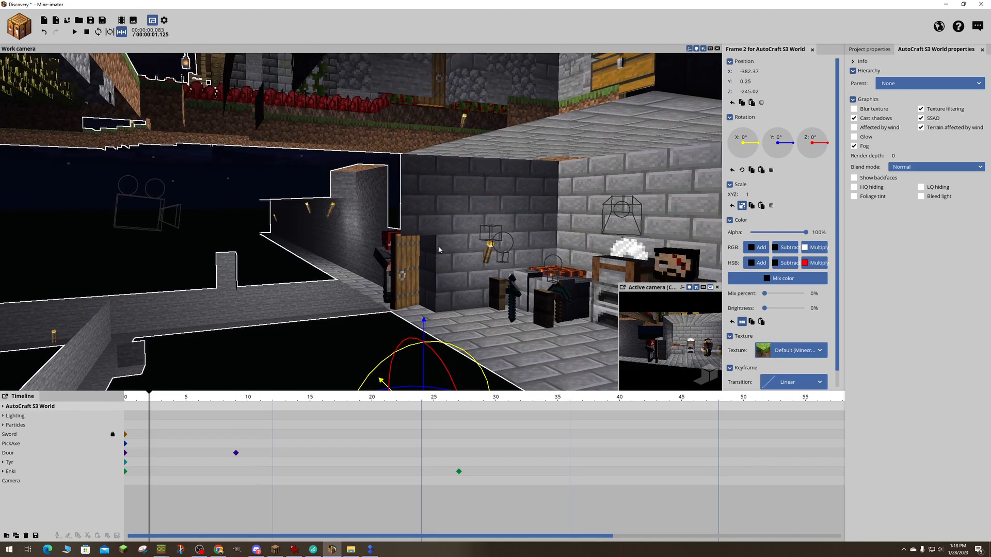
left_click(160, 213)
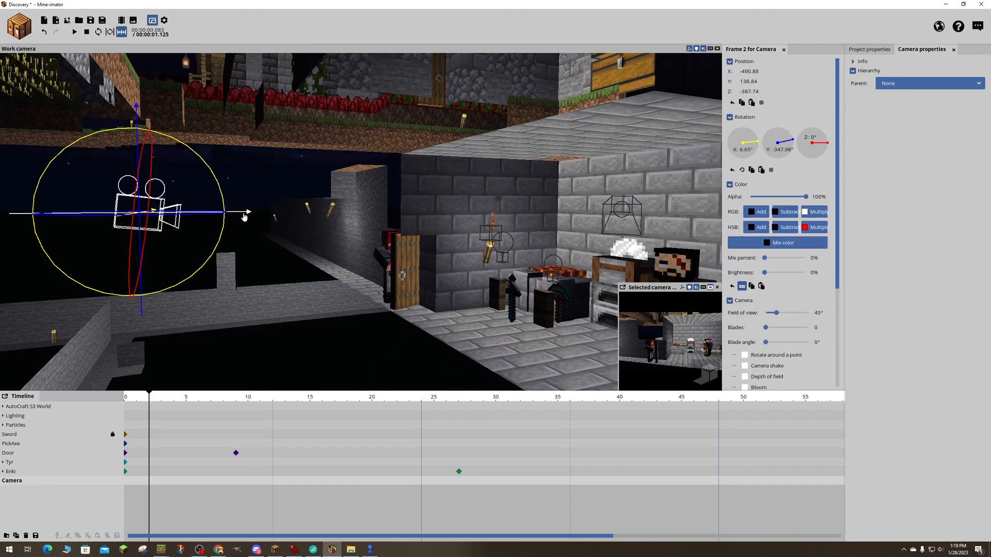
left_click_drag(245, 217, 287, 212)
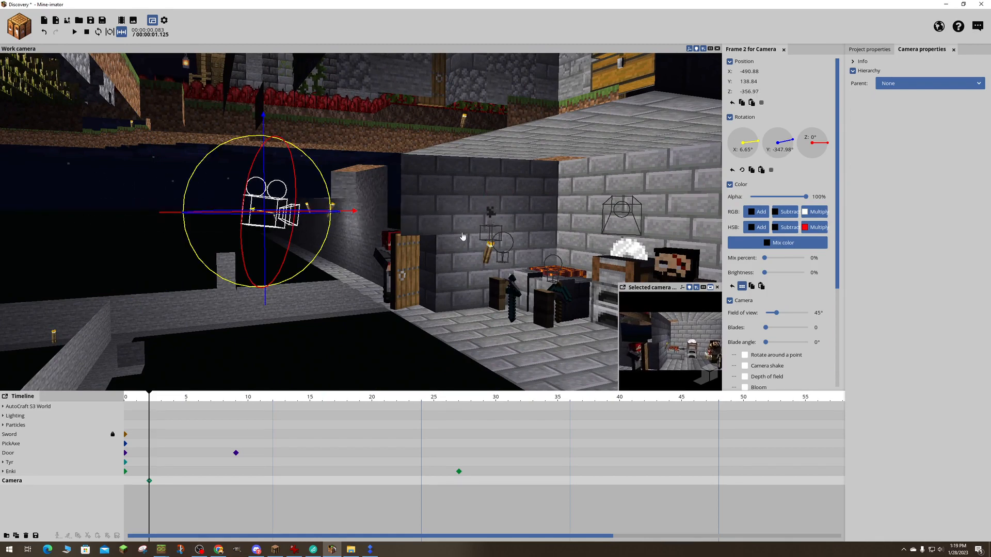
- Parent the camera to Enki's head
left_click(892, 85)
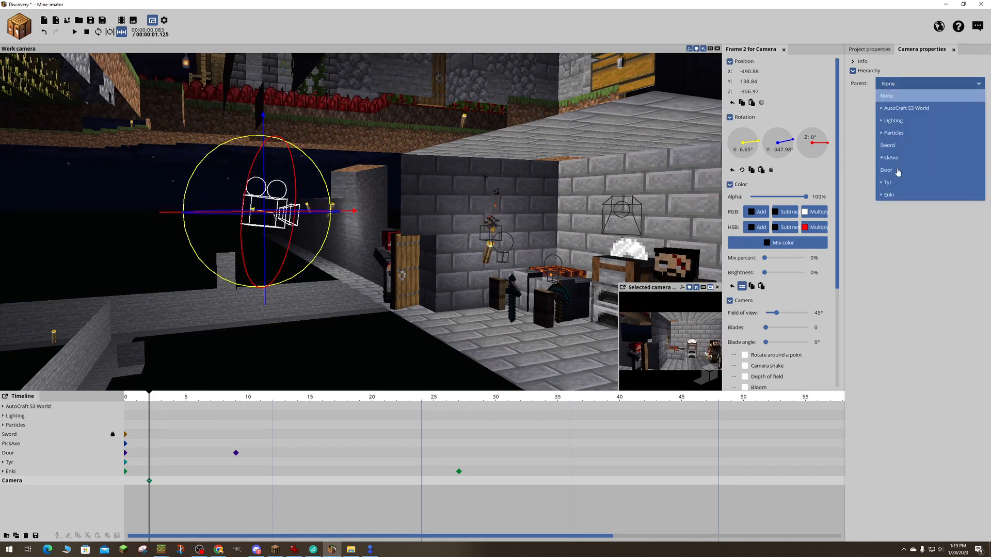
left_click(881, 196)
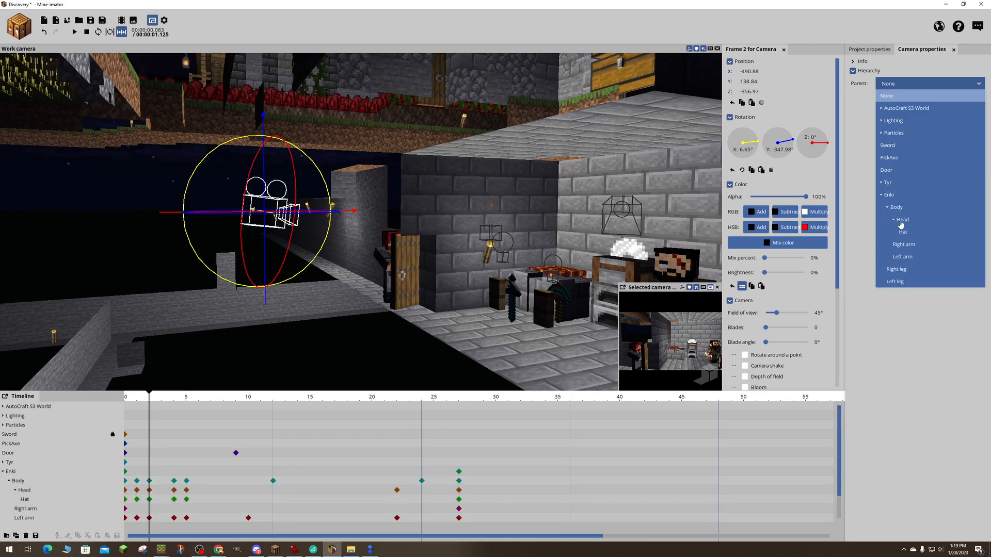
left_click(901, 221)
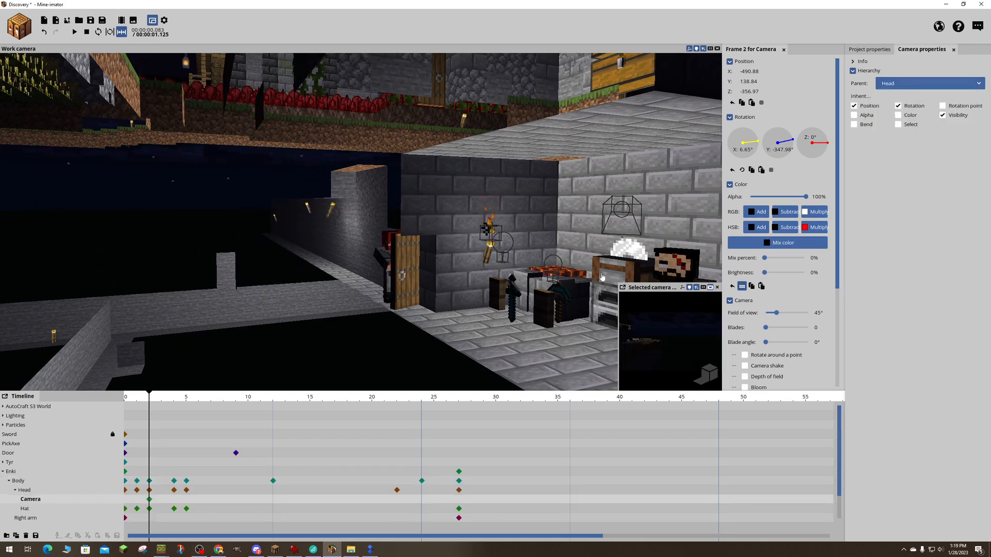
- At frame 0, move the camera along X to about -67.13, closer to the room
key("s")
right_click_drag(602, 277, 602, 277)
key("w")
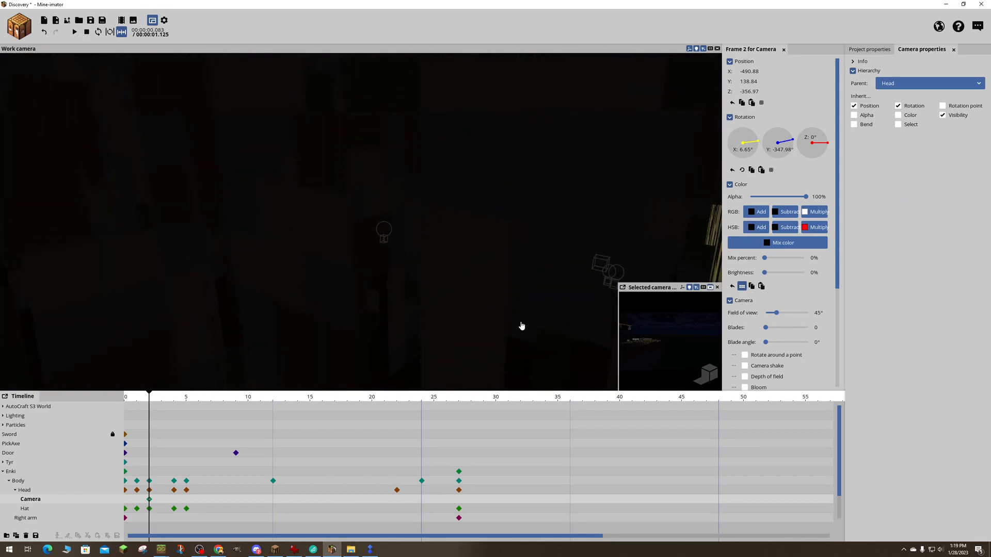
key("space")
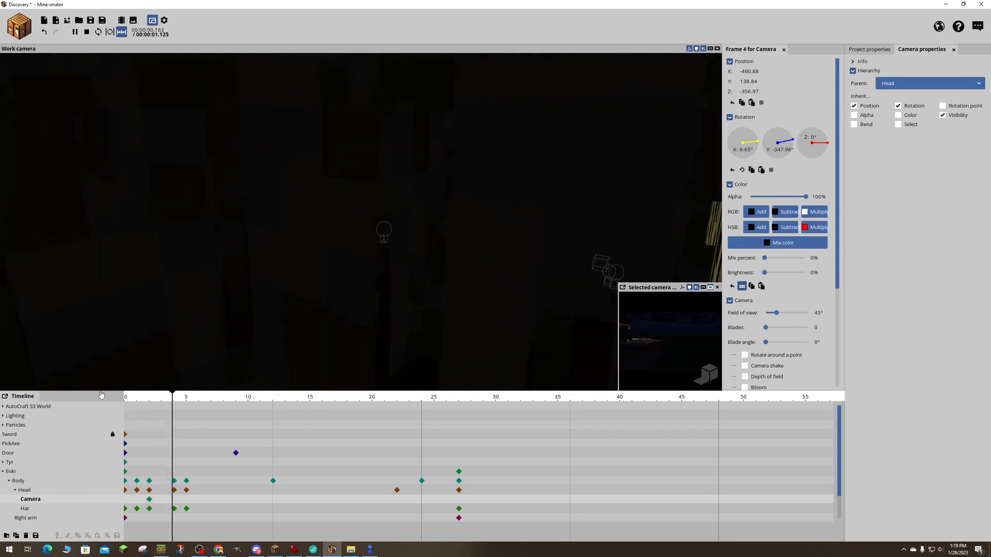
key("space")
key("space")
key("space")
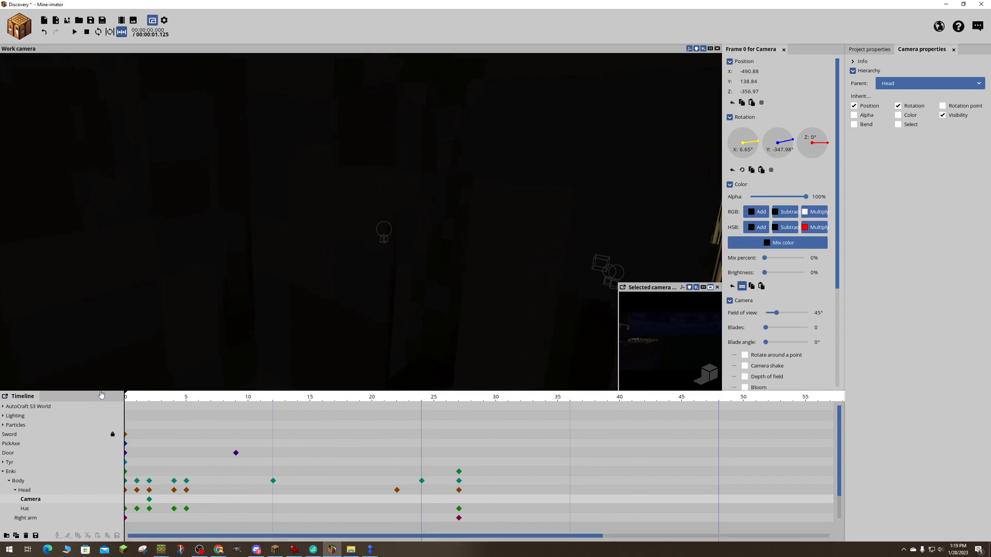
right_click_drag(266, 316, 267, 317)
key("w")
key("w")
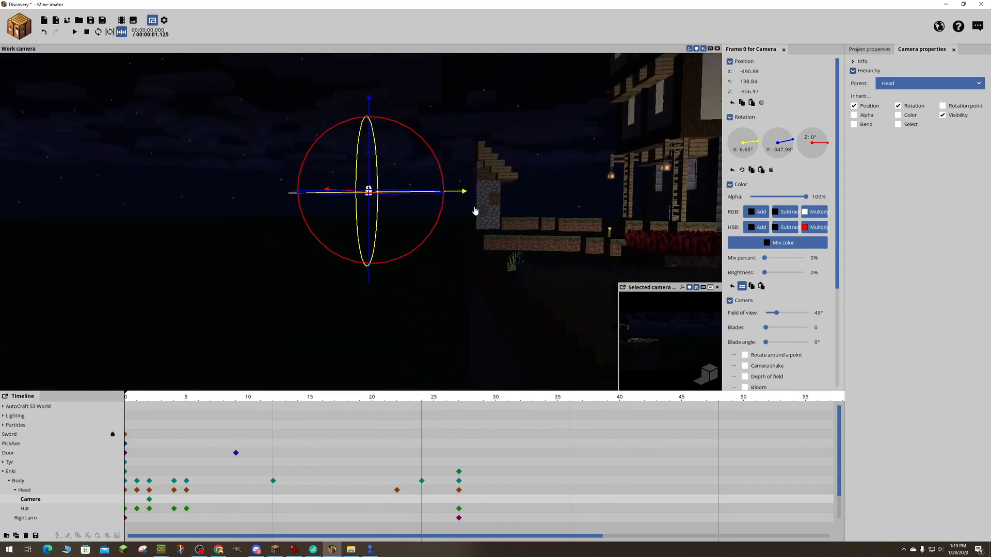
left_click_drag(453, 194, 831, 187)
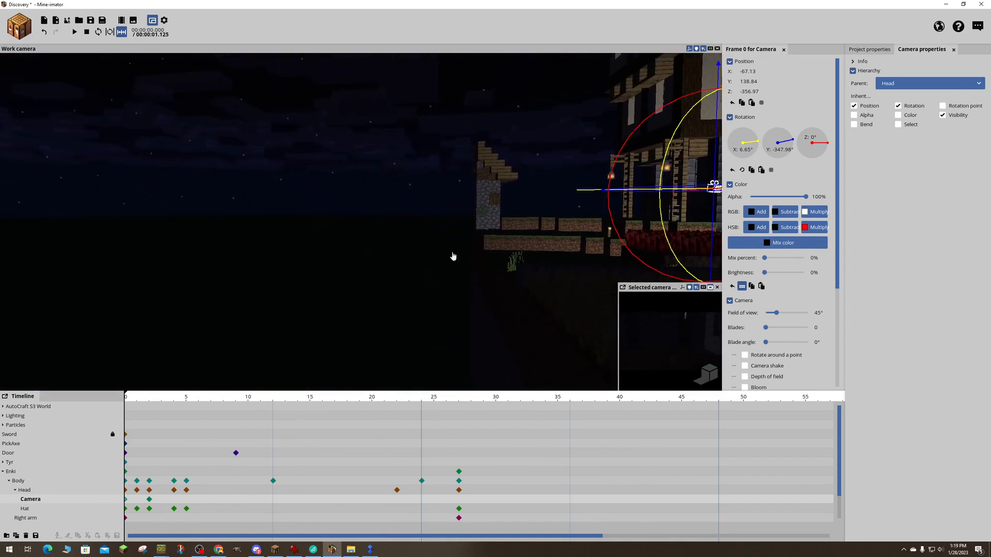
- Lower the camera to about Y 31.23, bring it to about Z -67.61 and turn it to a Y rotation of about -336.77°
right_click_drag(453, 256, 453, 257)
key("a")
right_click_drag(211, 272, 212, 272)
left_click_drag(174, 196, 162, 335)
right_click_drag(248, 329, 249, 329)
left_click_drag(282, 256, 589, 282)
right_click_drag(589, 283, 596, 218)
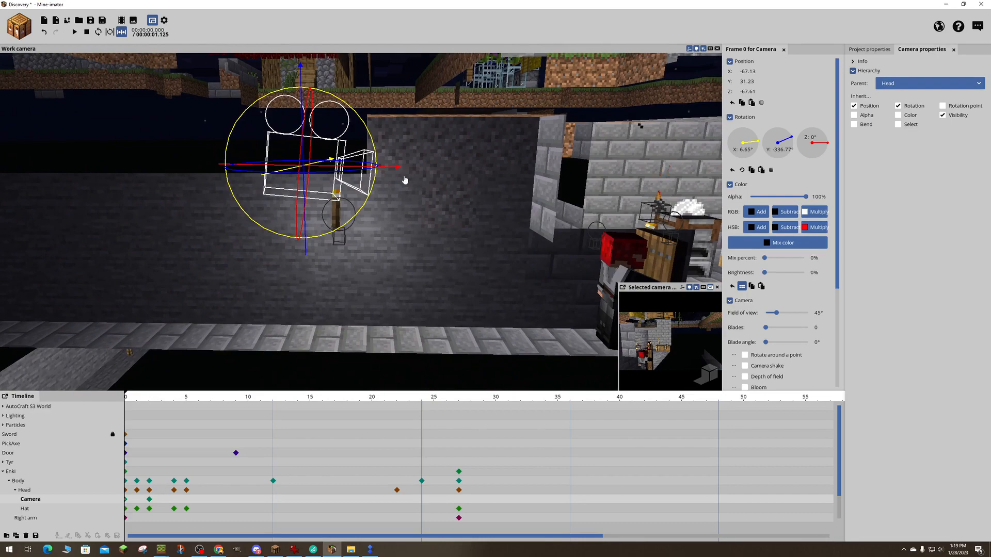
- Move the camera nearer to Enki at frame 0, to about X -4.71 and Z -32.31
left_click_drag(388, 173, 688, 178)
right_click_drag(688, 178, 688, 178)
left_click_drag(290, 144, 352, 100)
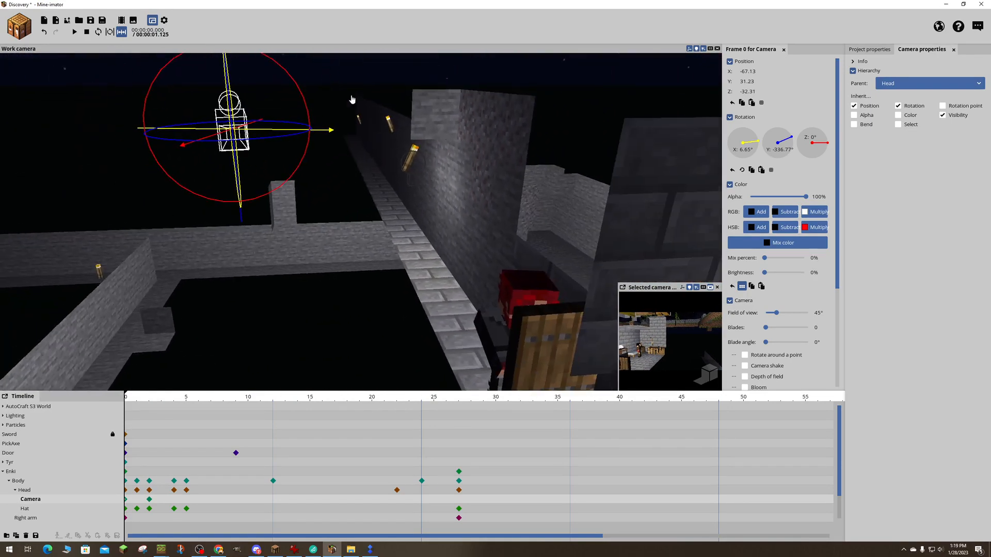
left_click_drag(324, 136, 564, 134)
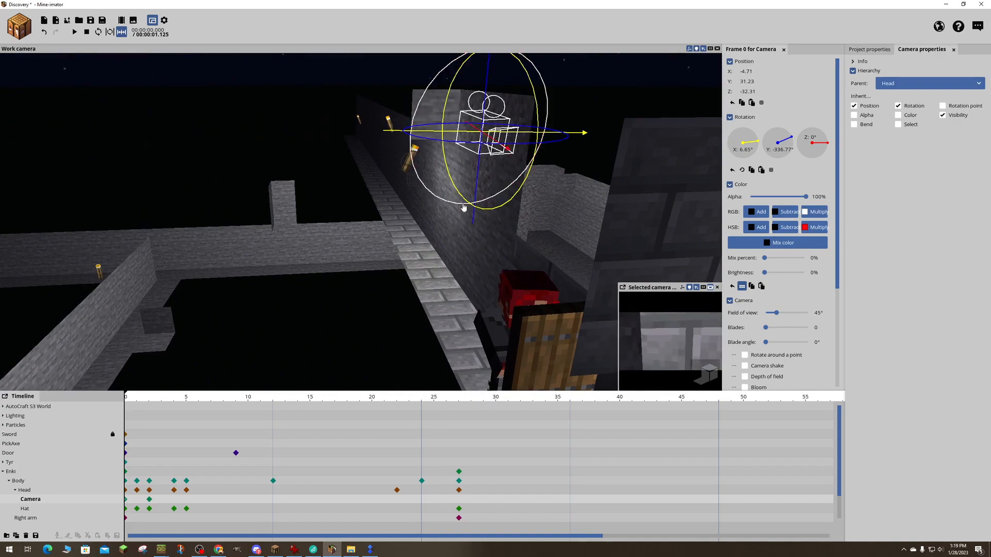
- Turn the camera to a Y rotation of about -361.68° and lower it slightly to about Y 30.1
right_click_drag(564, 133, 665, 146)
left_click_drag(433, 135, 398, 139)
right_click_drag(399, 139, 490, 110)
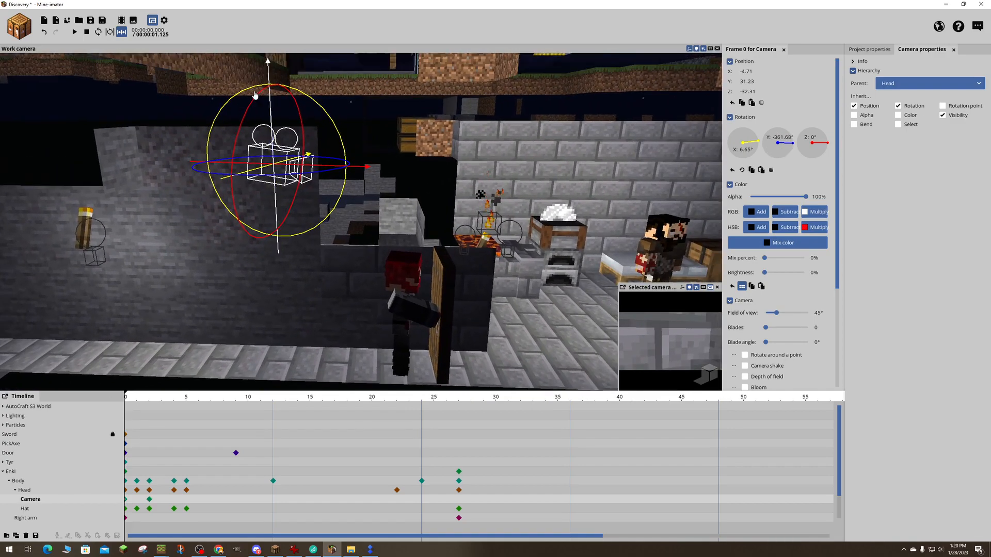
left_click_drag(269, 136, 272, 117)
left_click_drag(338, 96, 308, 79)
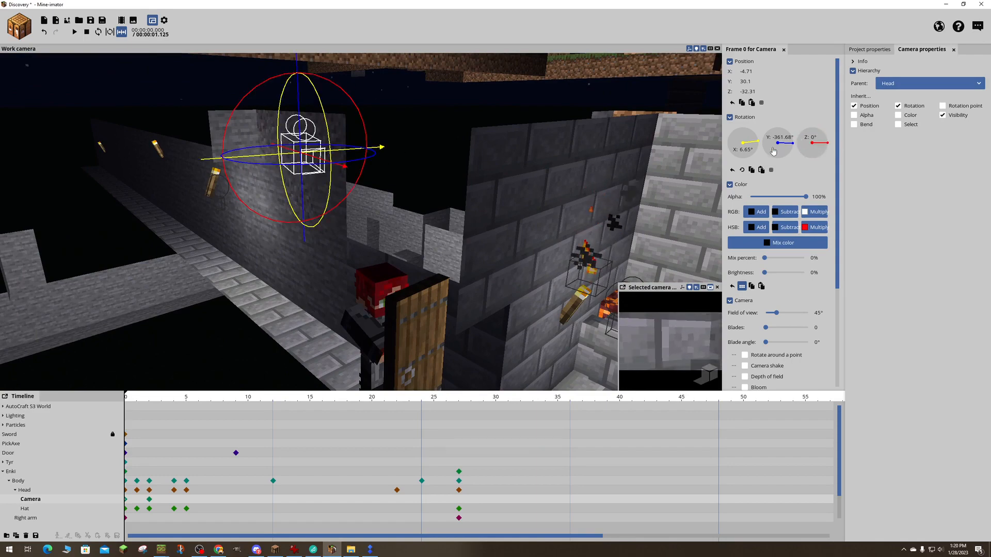
- Turn the camera to a Y rotation of about -347.98° and move it behind Enki's head at about Y 1.19, Z -6.42
left_click_drag(773, 150, 779, 147)
mouse_move(461, 167)
left_mouse_down()
mouse_move(460, 178)
mouse_move(459, 160)
left_mouse_up()
left_click_drag(298, 150, 289, 274)
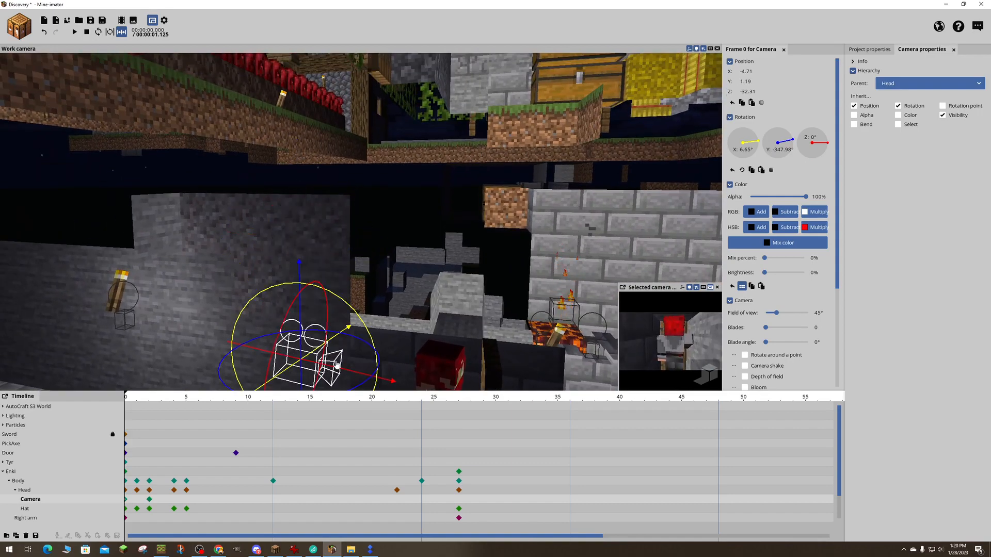
left_click_drag(342, 372, 446, 395)
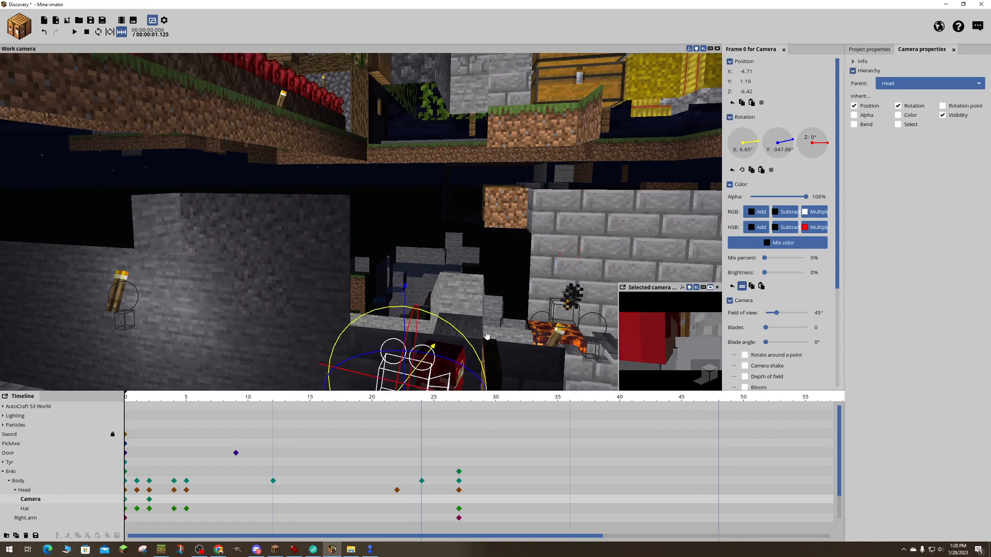
right_click_drag(486, 335, 504, 375)
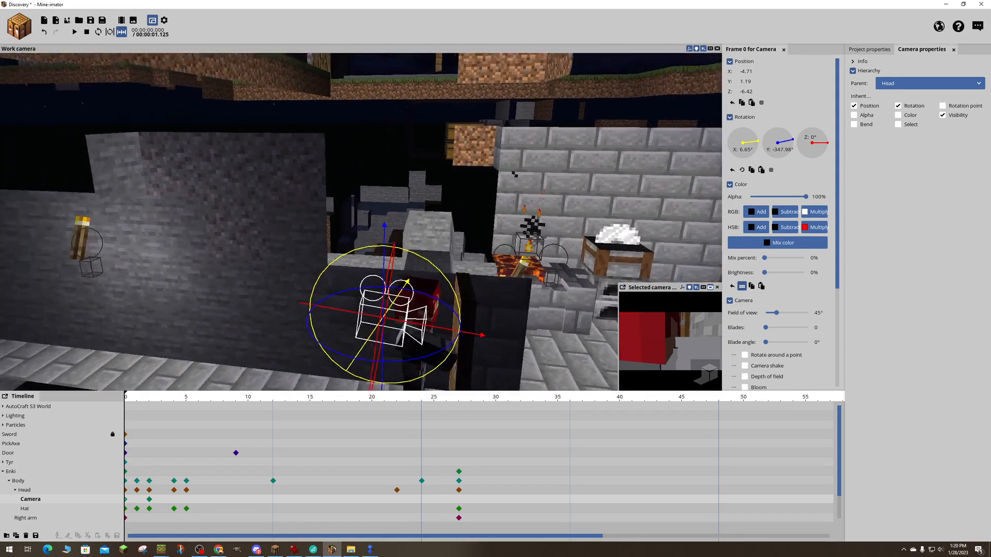
- Position the camera in front of Enki's face at about X 2.67, Z -1.79, with an X rotation of about -0.79°
left_click_drag(503, 376, 469, 268)
left_click_drag(478, 268, 547, 279)
mouse_move(478, 268)
right_mouse_down()
mouse_move(470, 307)
mouse_move(471, 268)
right_mouse_up()
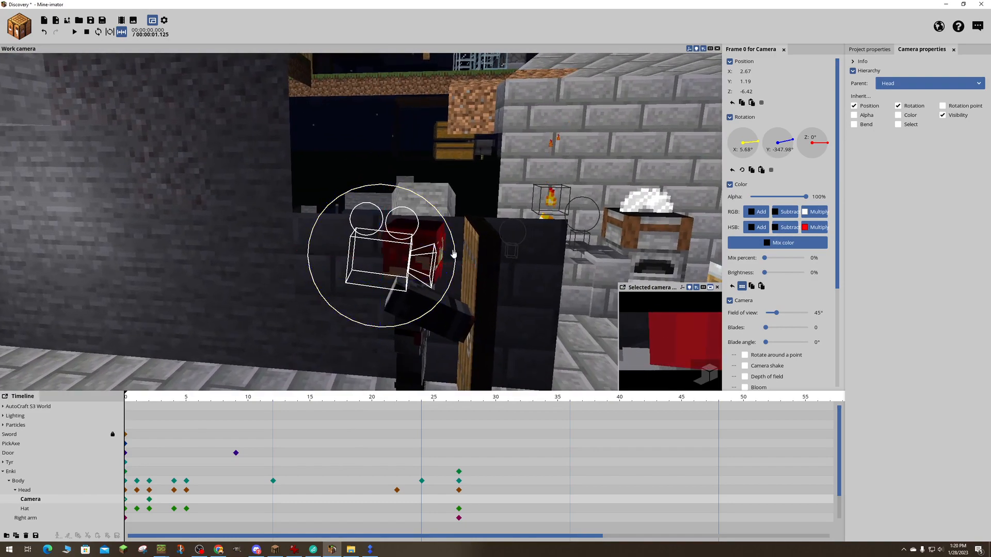
left_click_drag(454, 251, 491, 269)
left_click(455, 267)
left_click_drag(535, 226, 382, 230)
right_click_drag(382, 230, 380, 230)
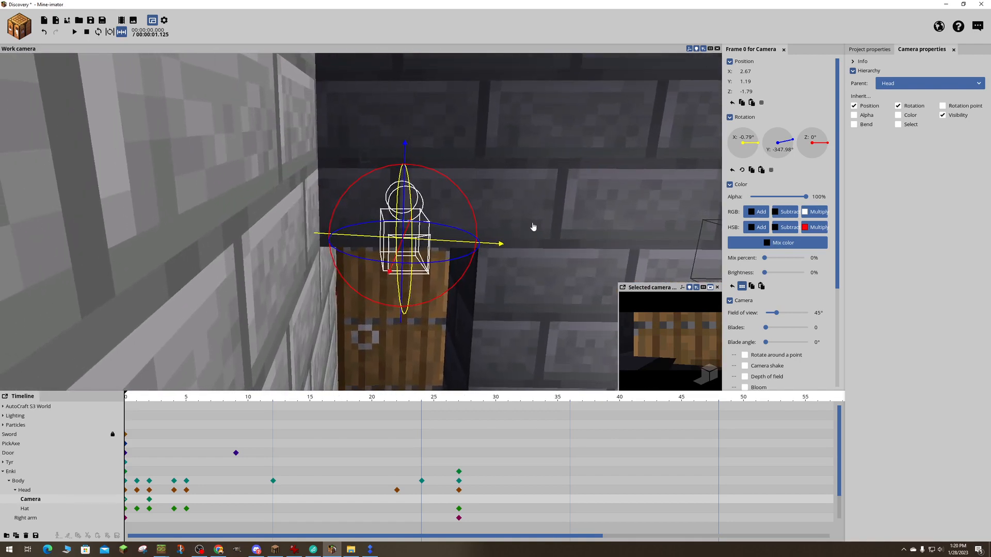
- Preview the animation, compare the camera's keyframes and delete the one at frame 2
key("space")
key("space")
key("space")
left_click(149, 500)
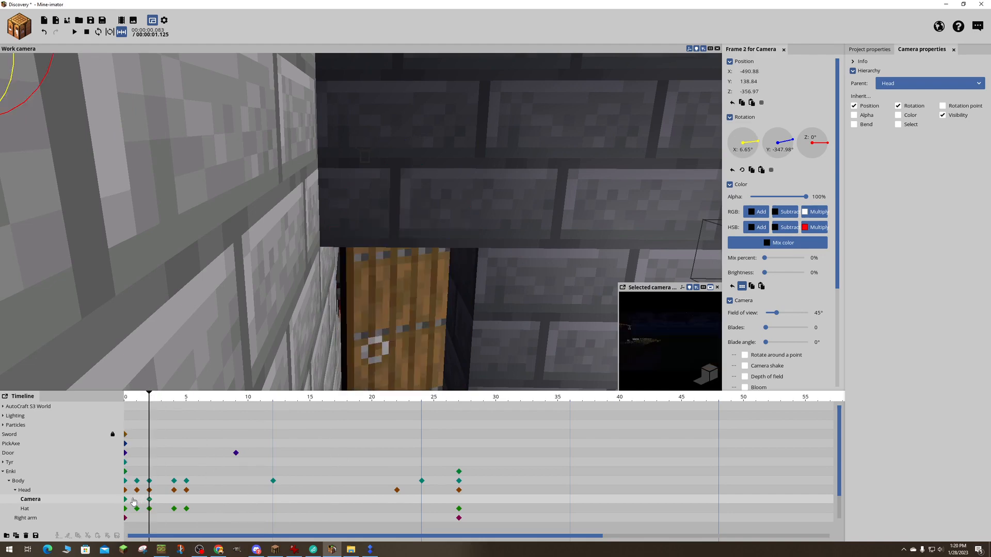
left_click(126, 501)
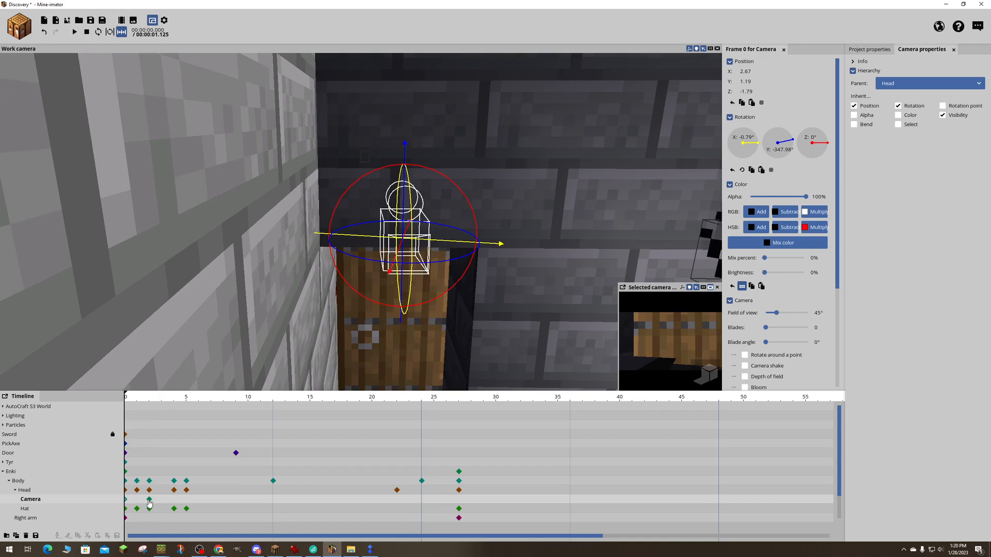
left_click(150, 501)
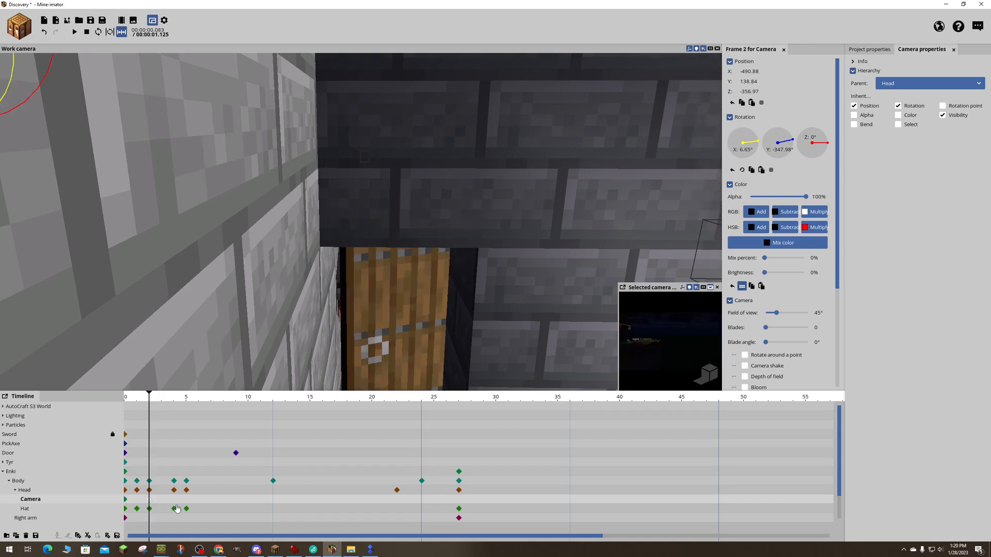
key("Delete")
- Play the animation from the first frame to check the head camera's view and move to frame 6
left_click_drag(148, 399, 112, 399)
key("space")
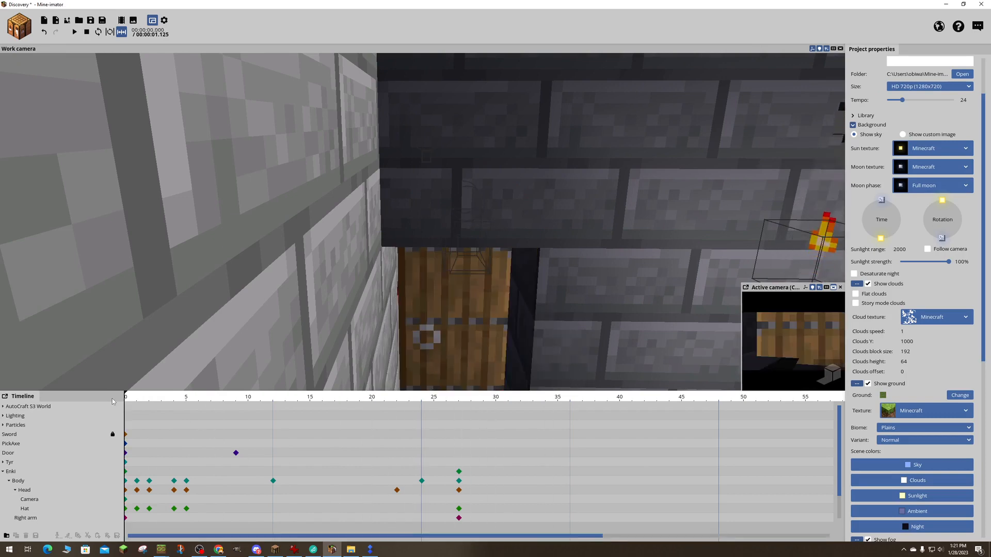
key("space")
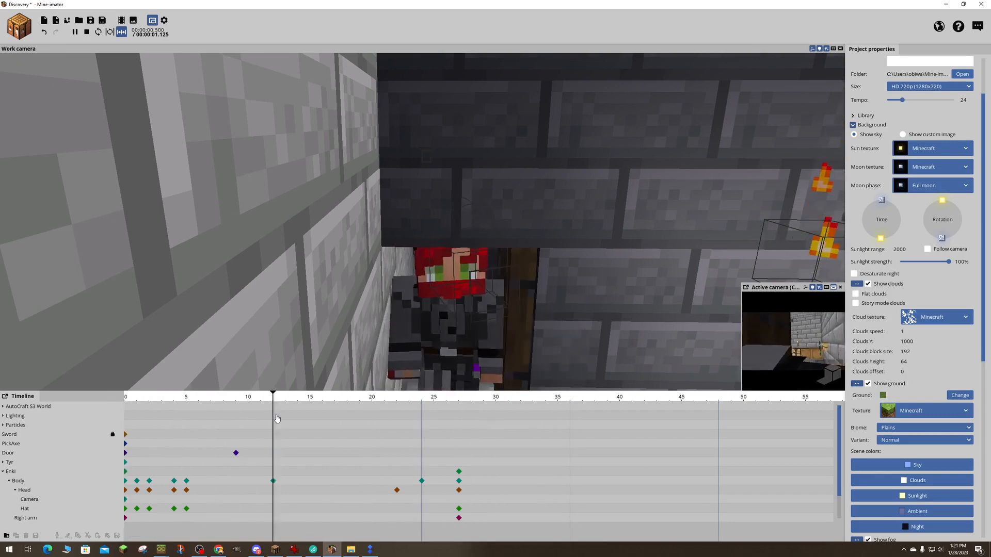
key("space")
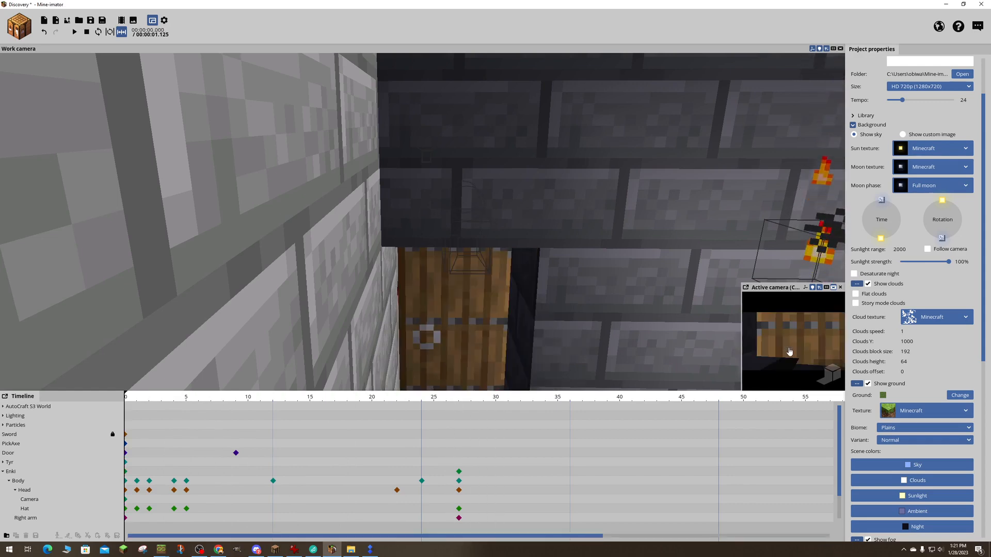
key("space")
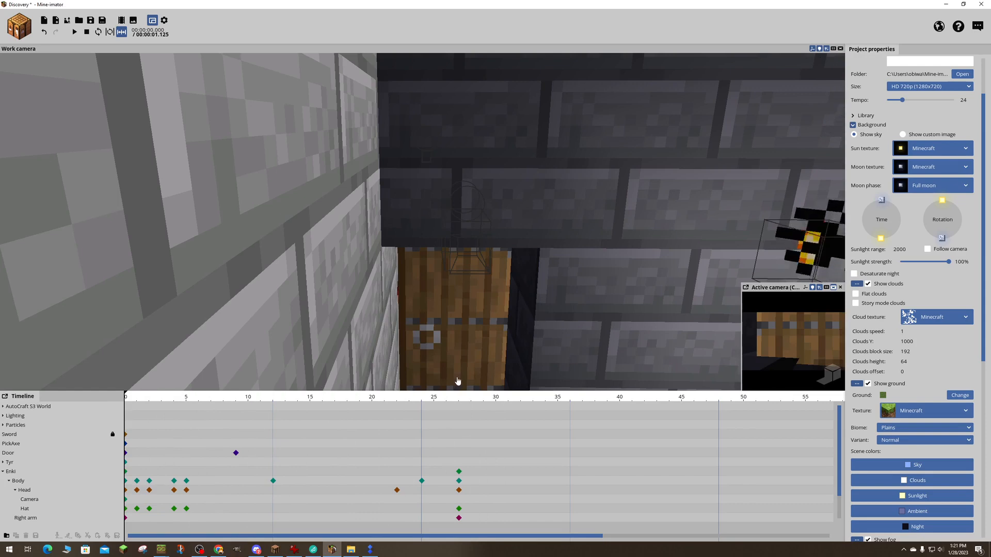
left_click_drag(151, 403, 199, 403)
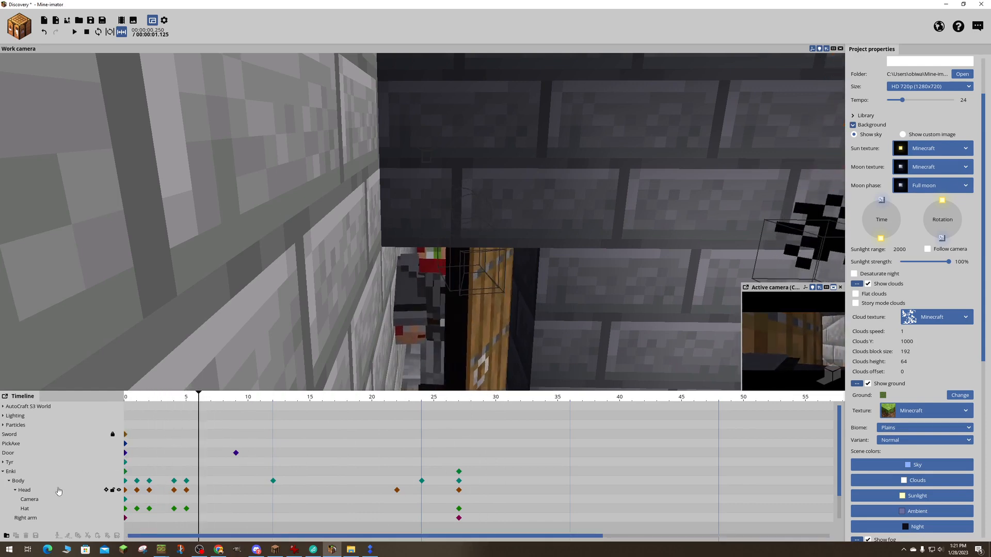
- Select the camera and, at frame 0, turn it to a Y rotation of about -351.83°
left_click(30, 499)
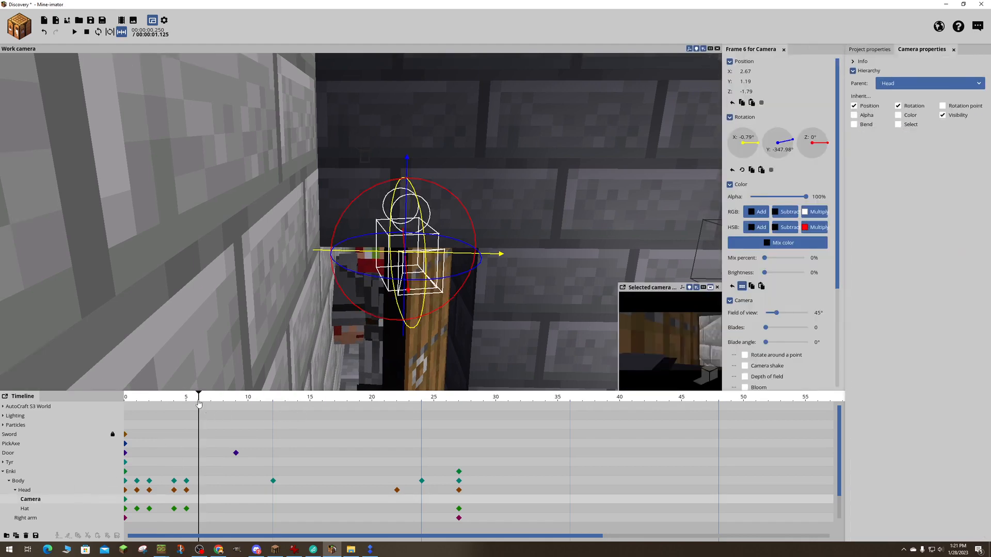
left_click_drag(198, 403, 125, 403)
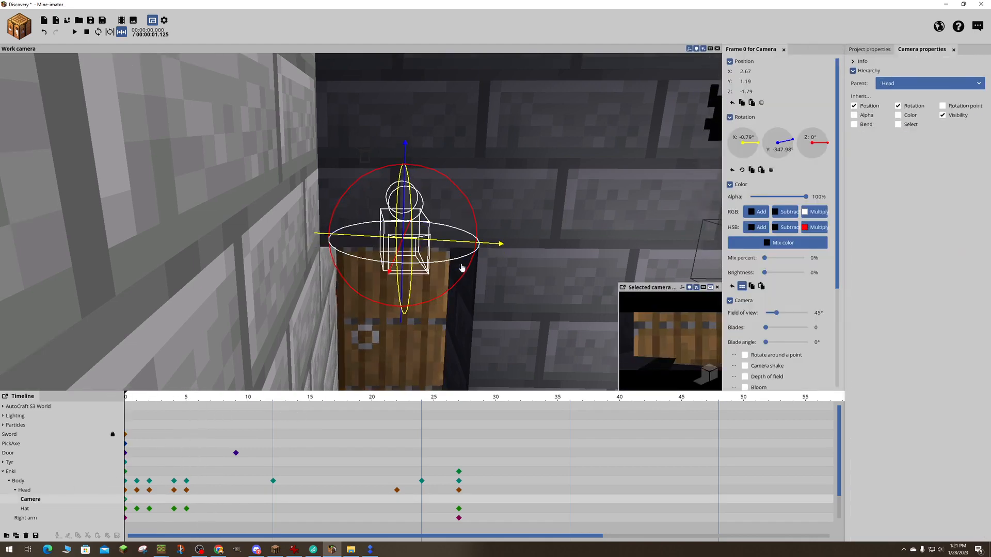
left_click_drag(462, 267, 448, 265)
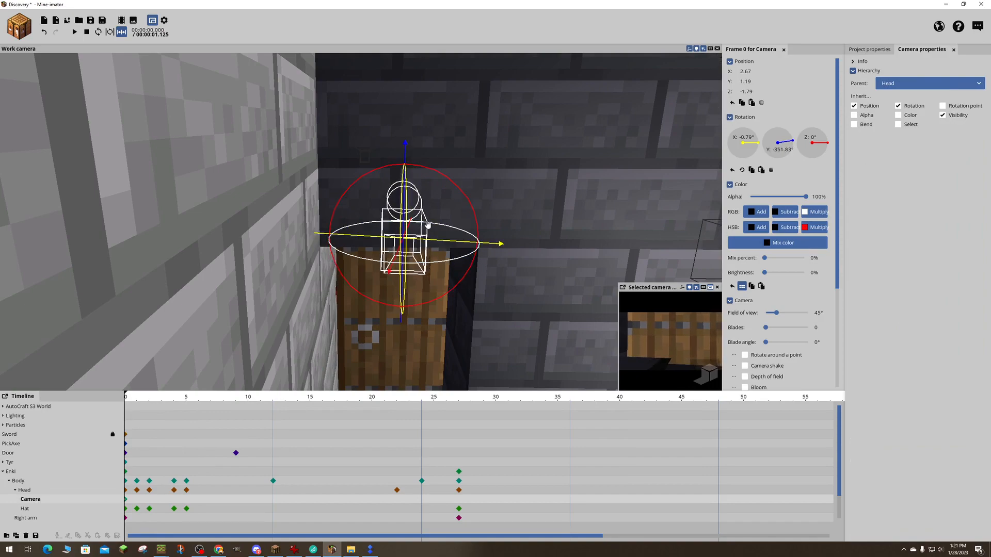
- Tilt the camera to an X rotation of about -4.2° and shift it to about Y 2.27, Z -0.15
left_click_drag(482, 222, 510, 213)
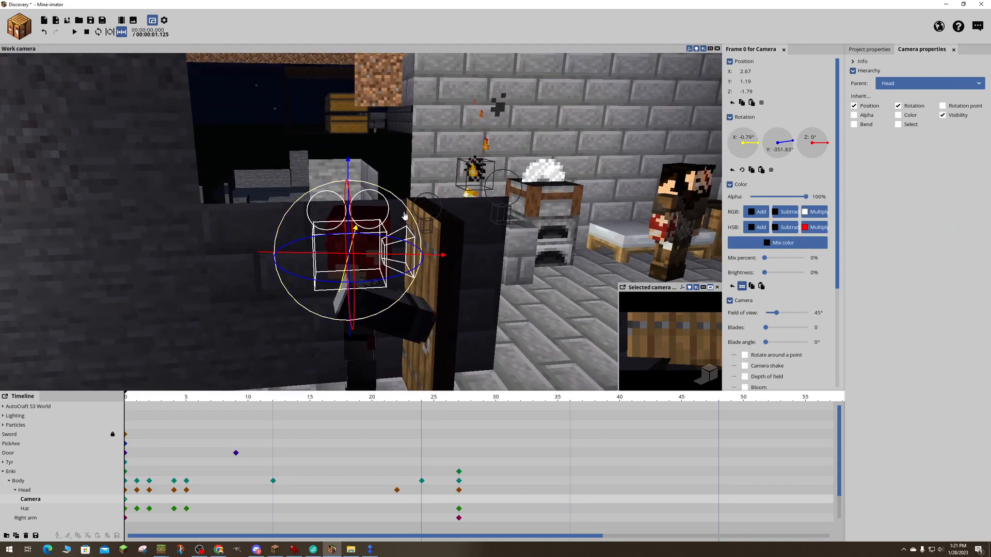
left_click_drag(410, 217, 412, 213)
left_click_drag(471, 222, 449, 232)
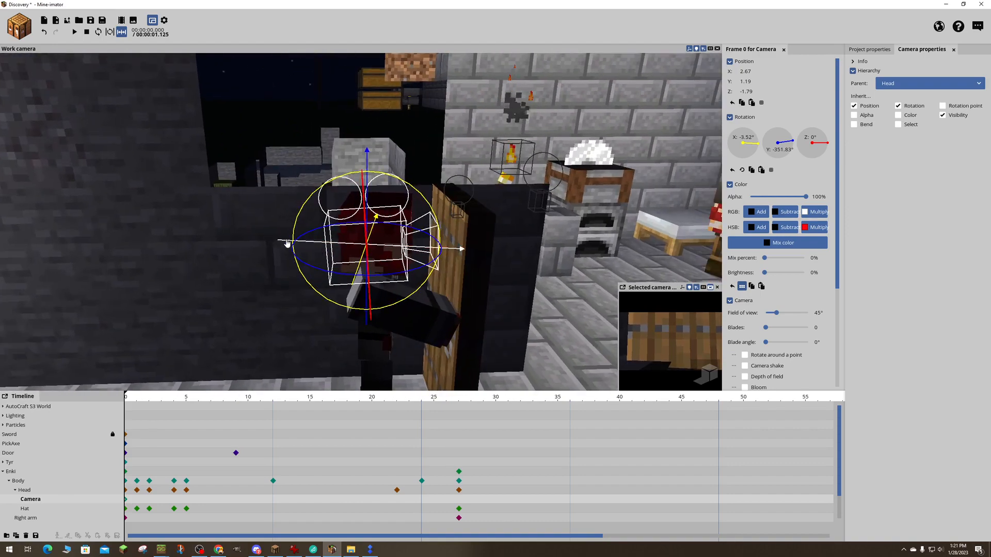
left_click_drag(290, 244, 298, 242)
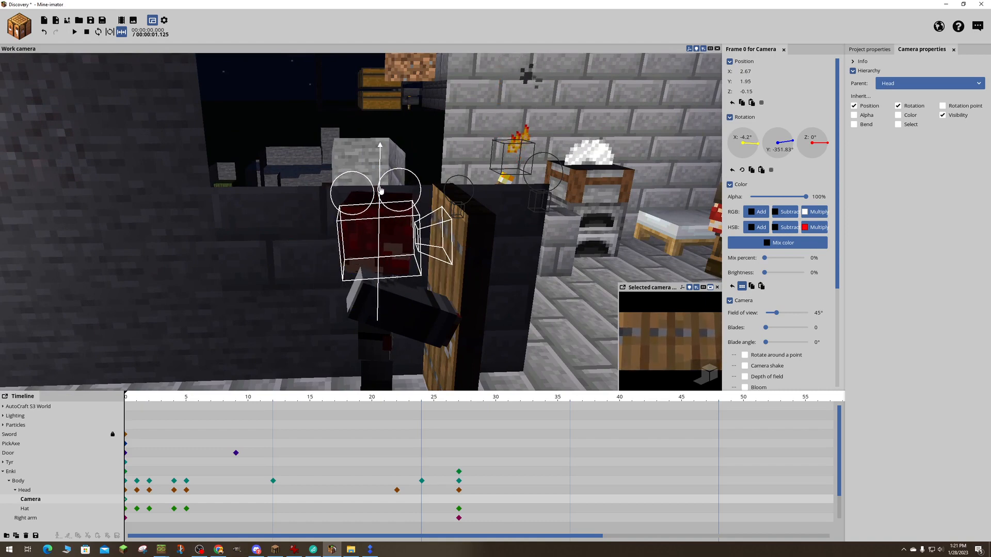
- Play the opening frames repeatedly and examine the head camera's view as Enki opens the door
key("d")
right_click_drag(427, 178, 428, 179)
key("space")
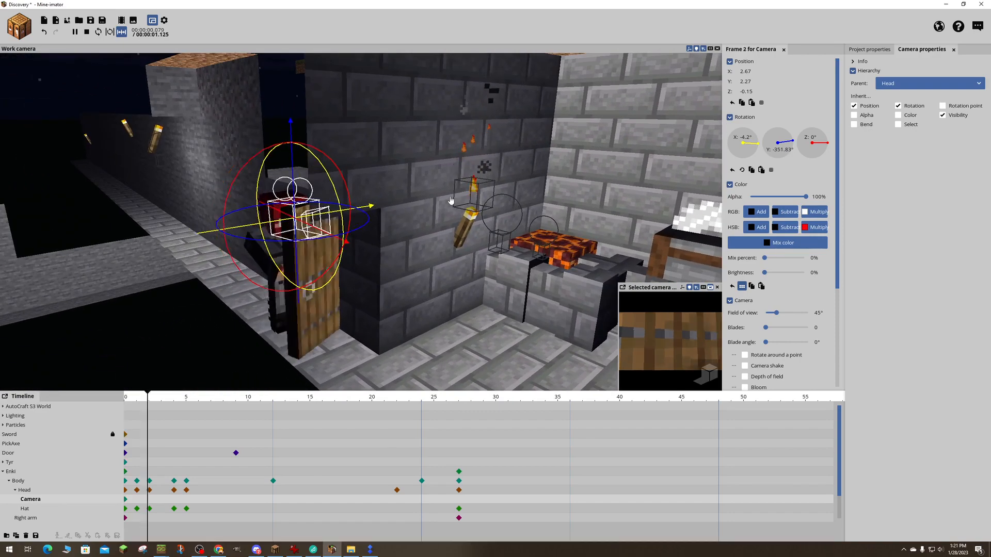
key("space")
key("space")
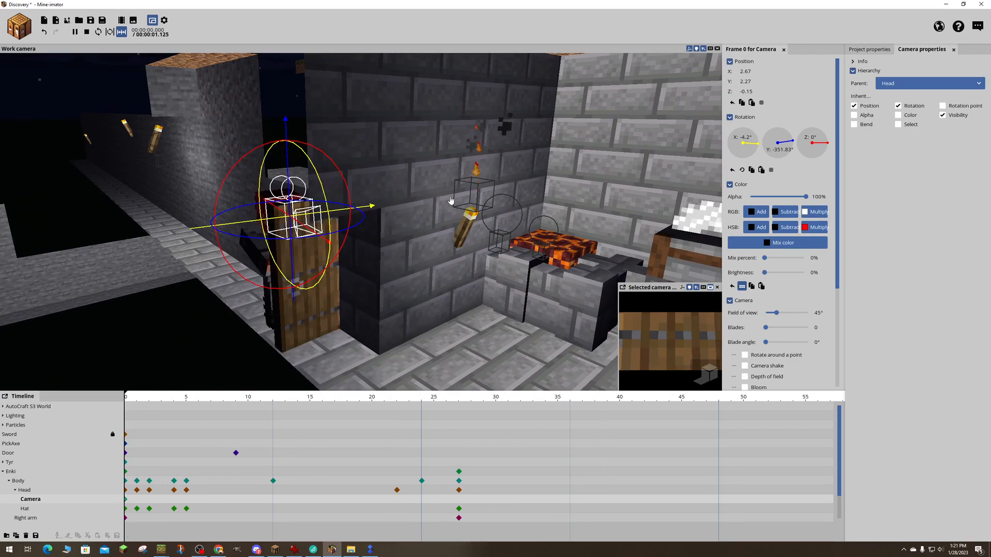
key("space")
key("space")
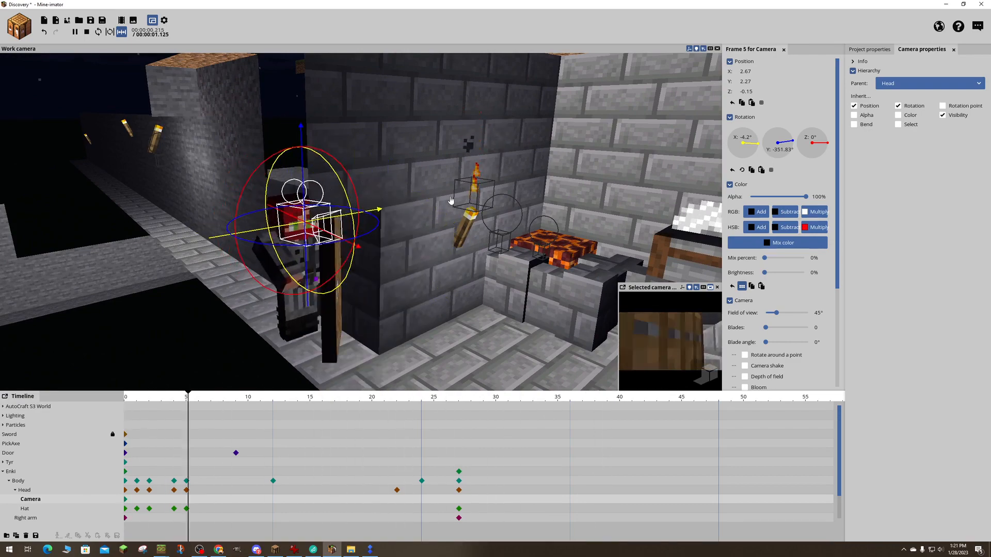
key("space")
key("space")
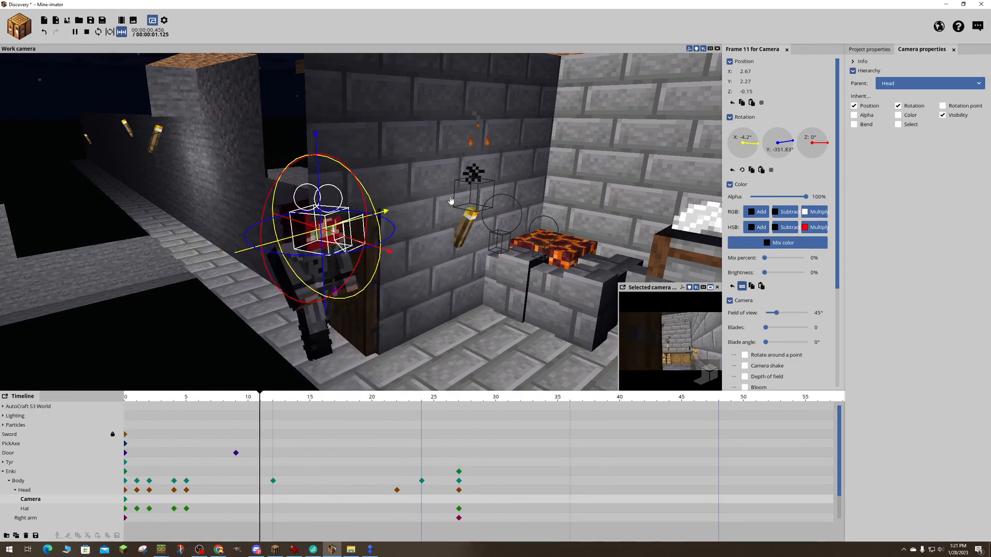
key("space")
key("space")
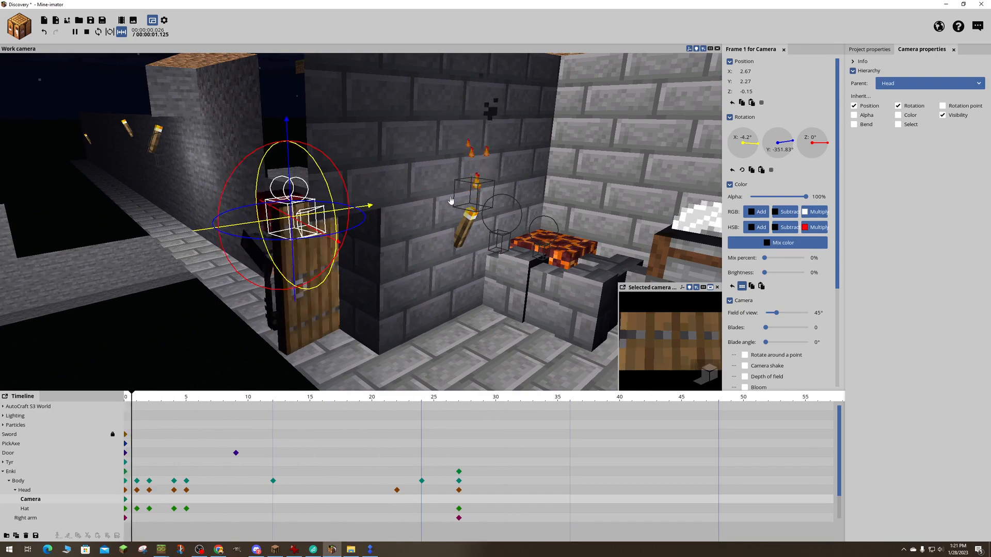
- Replay the entrance animation several times and examine the head camera's view from the door into the room
key("space")
key("space")
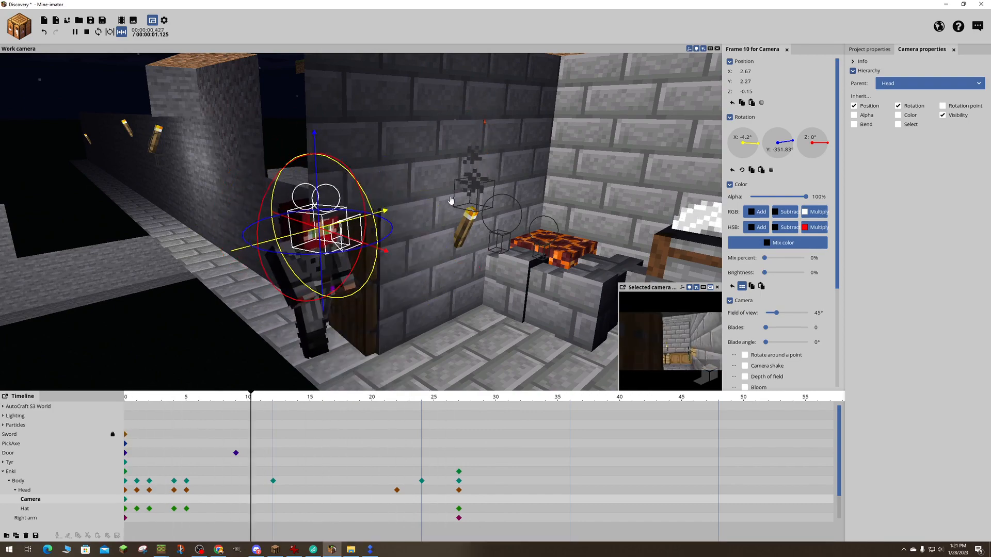
key("space")
key("space")
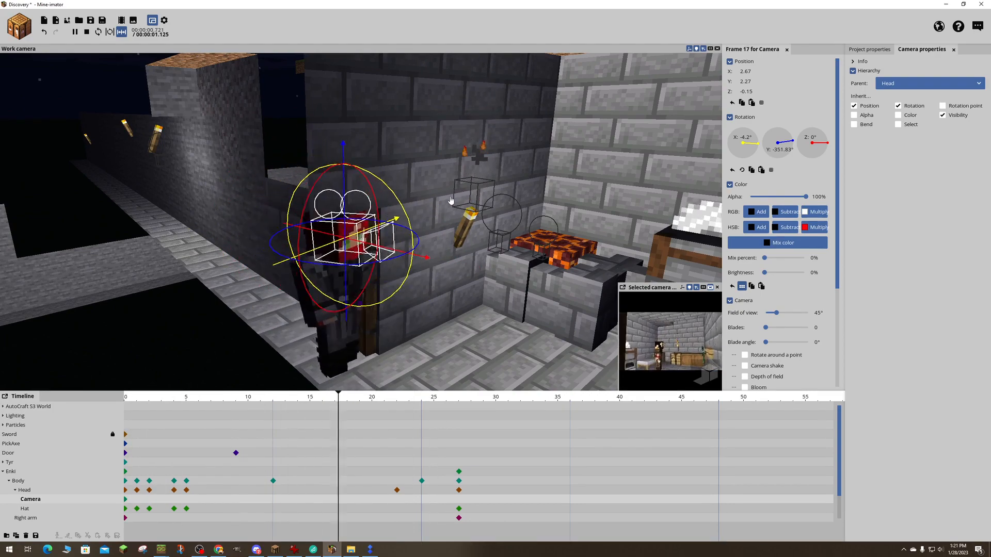
key("space")
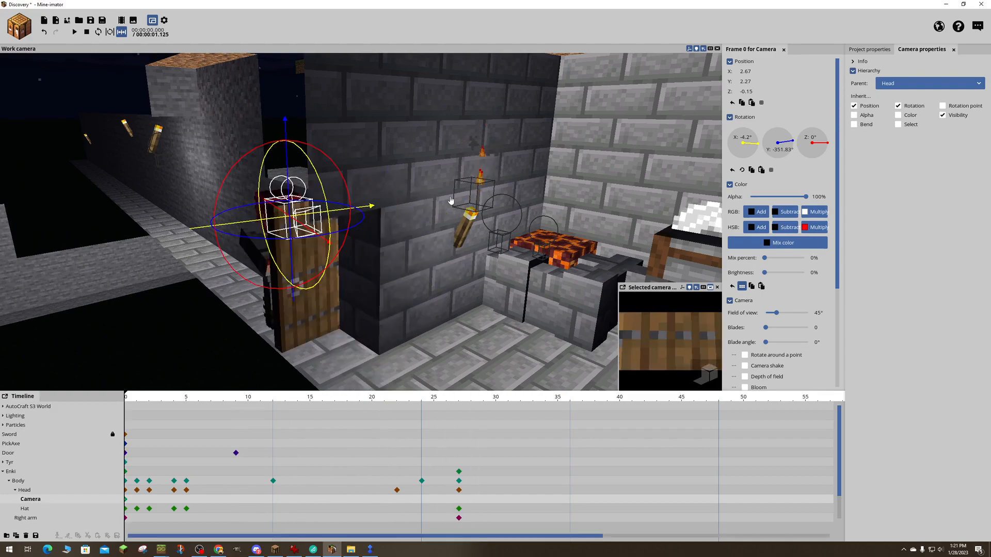
key("space")
key("space")
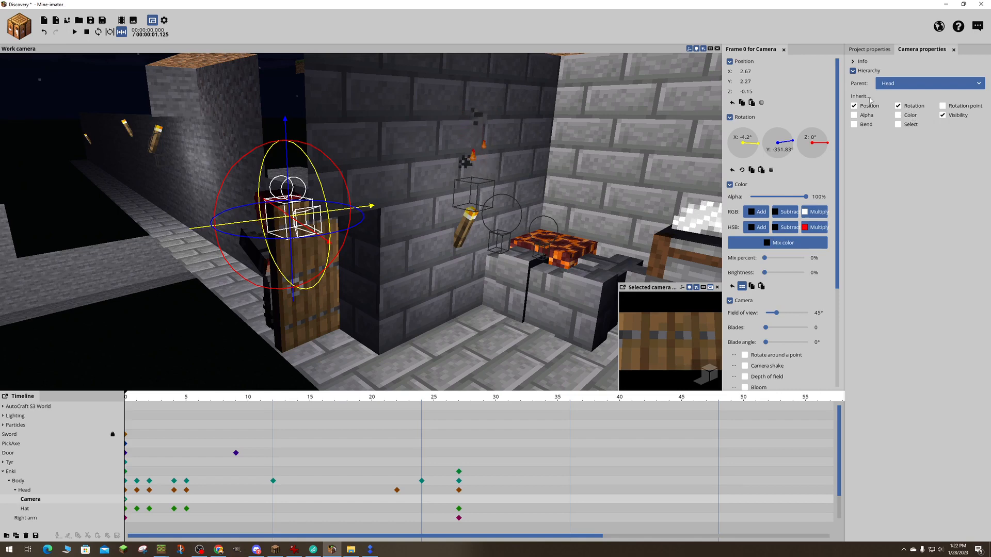
left_click(853, 63)
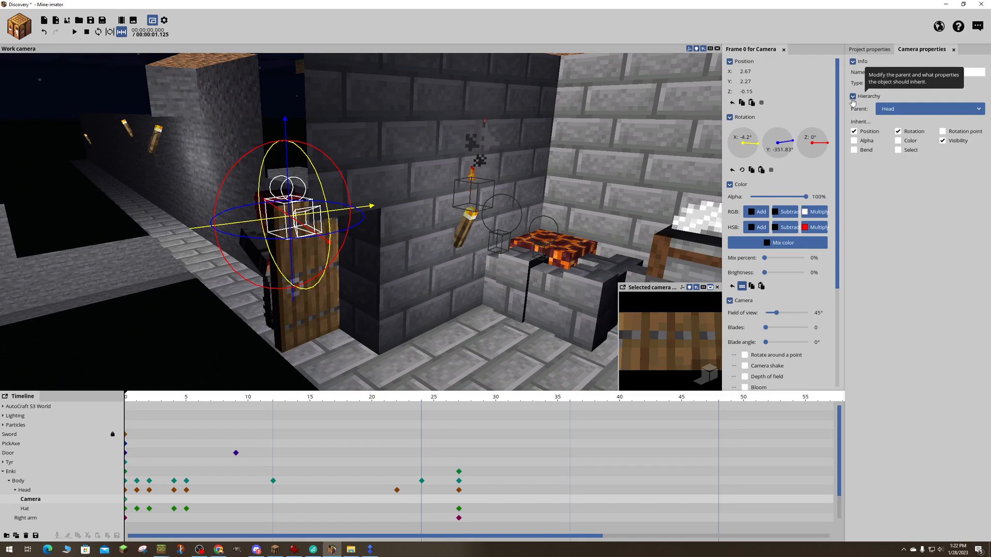
key("space")
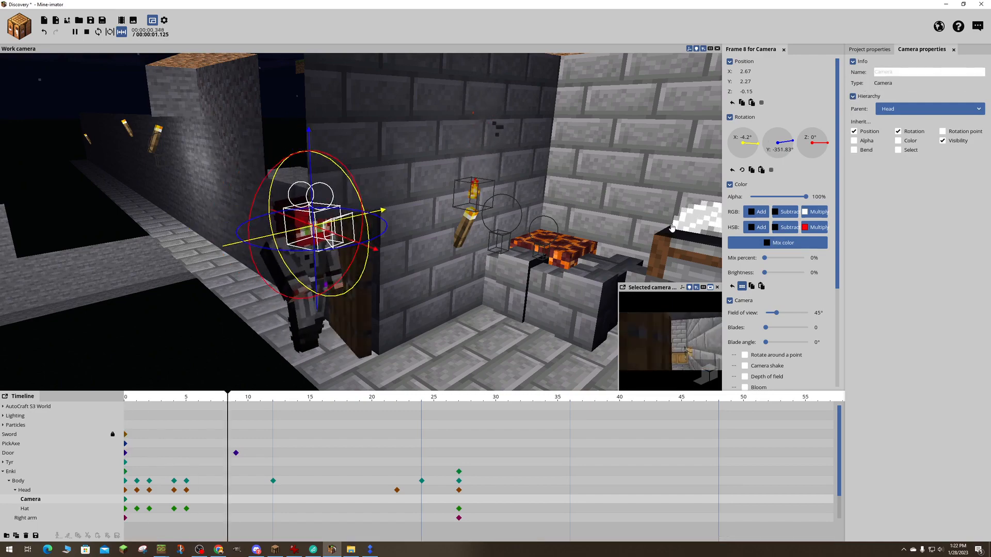
key("space")
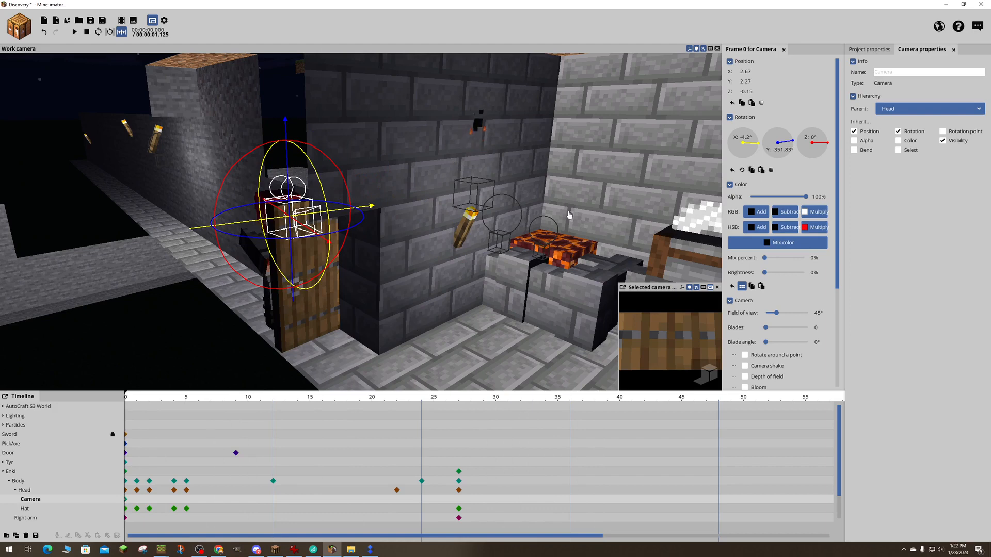
- Move to frame 20, bring Tyr into view inside the room and select his head in his expanded hierarchy
left_click_drag(128, 398, 370, 426)
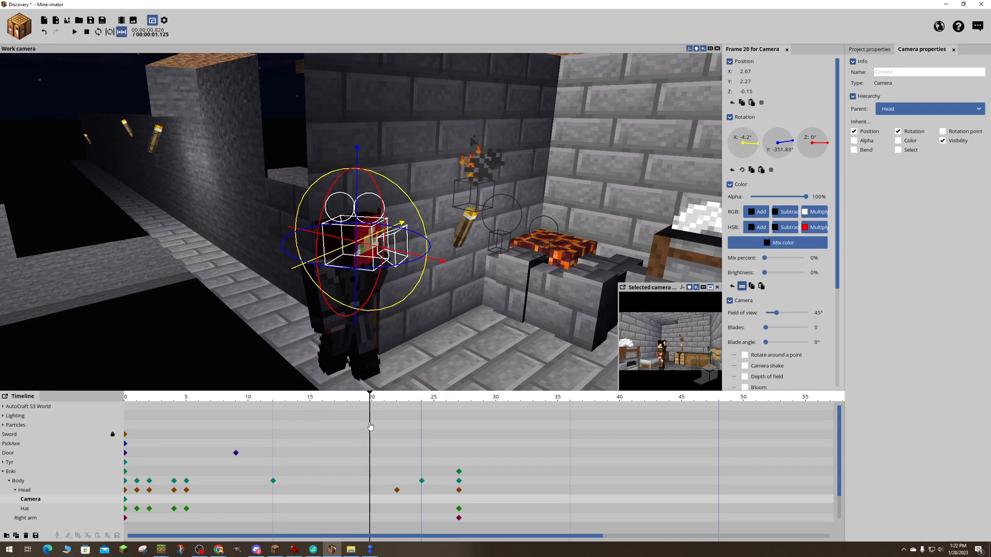
left_click_drag(370, 426, 371, 426)
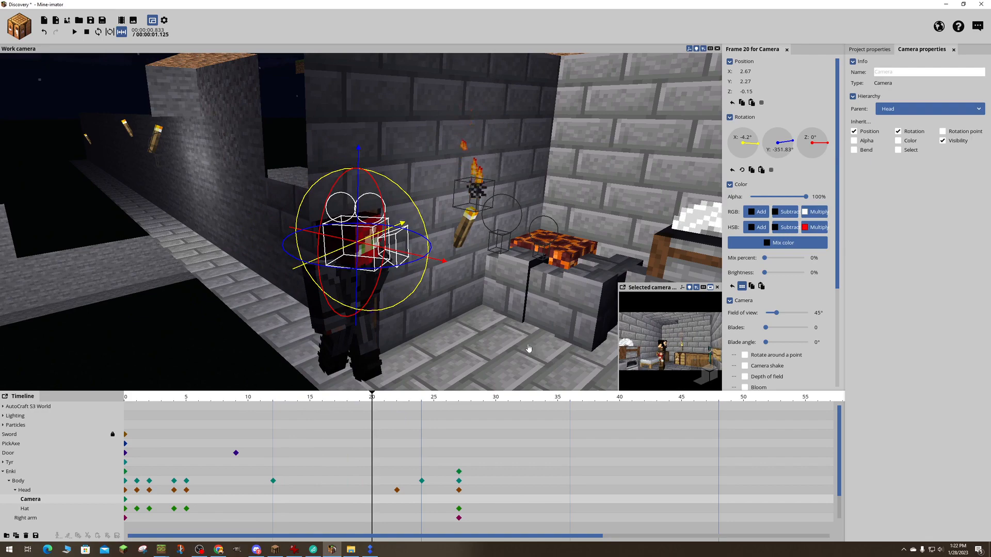
mouse_move(510, 344)
right_mouse_down()
mouse_move(609, 336)
mouse_move(658, 364)
mouse_move(434, 360)
mouse_move(508, 342)
right_mouse_up()
key("w")
key("d")
key("a")
key("d")
key("s")
key("s")
key("w")
key("s")
key("w")
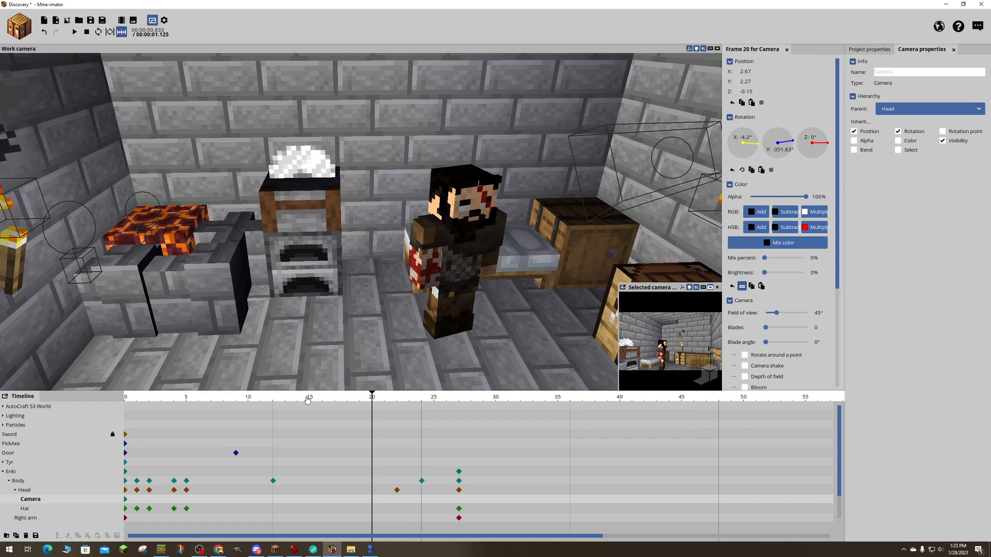
left_click(3, 472)
left_click(4, 462)
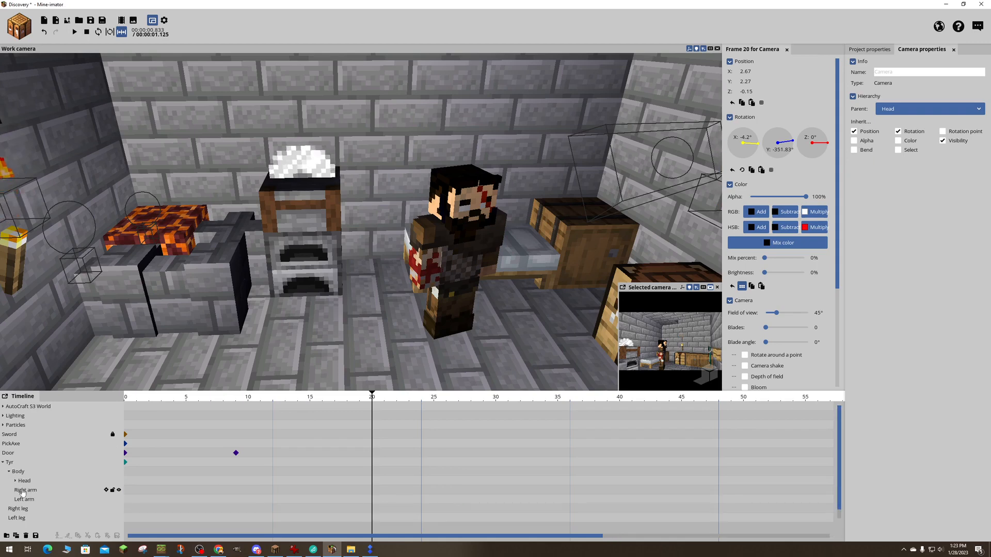
left_click(25, 482)
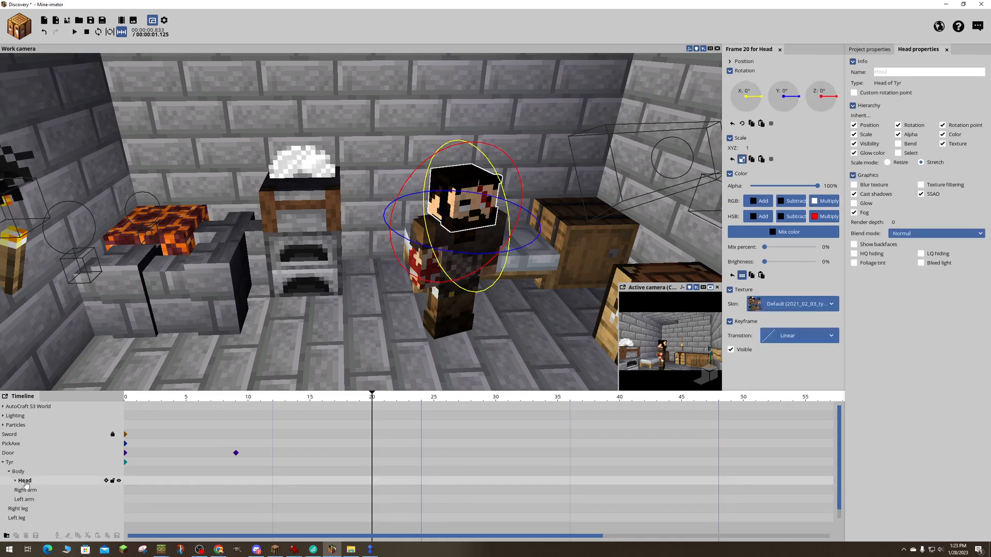
- Try to animate Tyr's head from a keyframe at frame 20 to a Y rotation of about -48.29° at frame 28
left_click(371, 483)
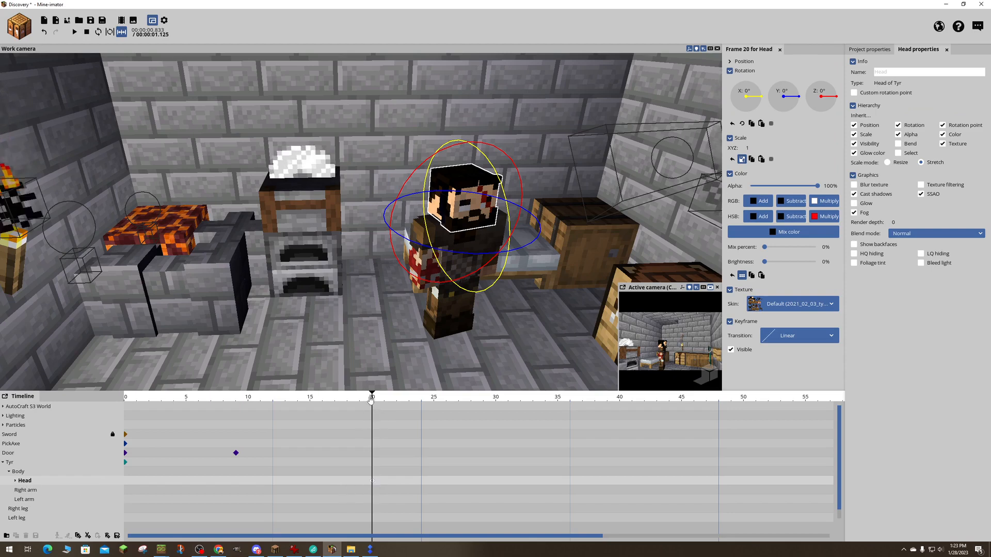
left_click_drag(384, 399, 475, 404)
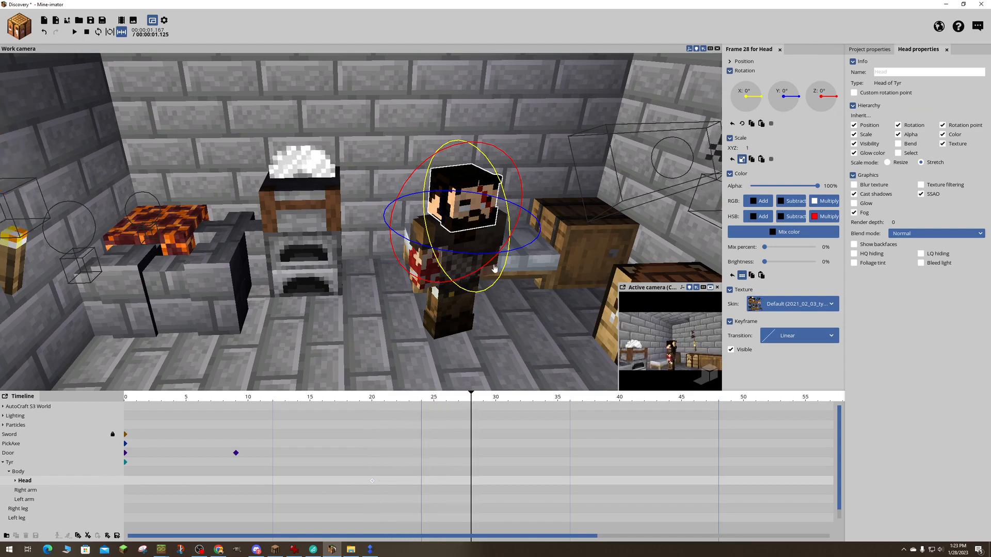
left_click_drag(500, 255, 463, 264)
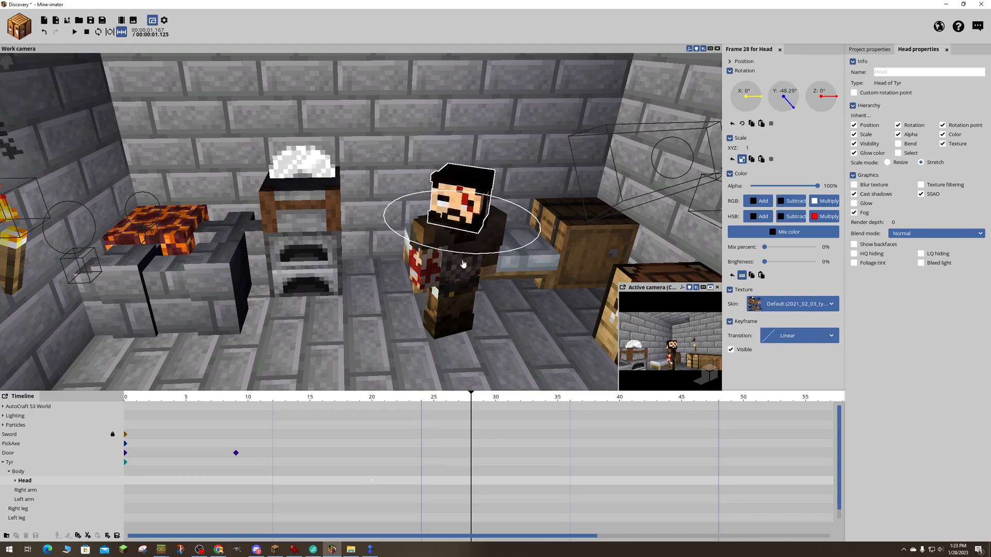
left_click_drag(220, 398, 61, 412)
key("space")
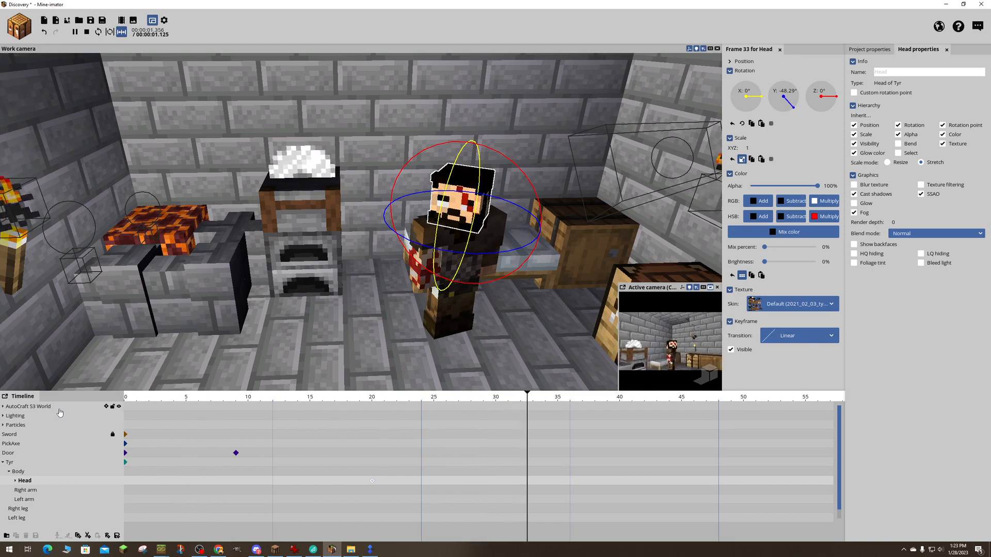
key("space")
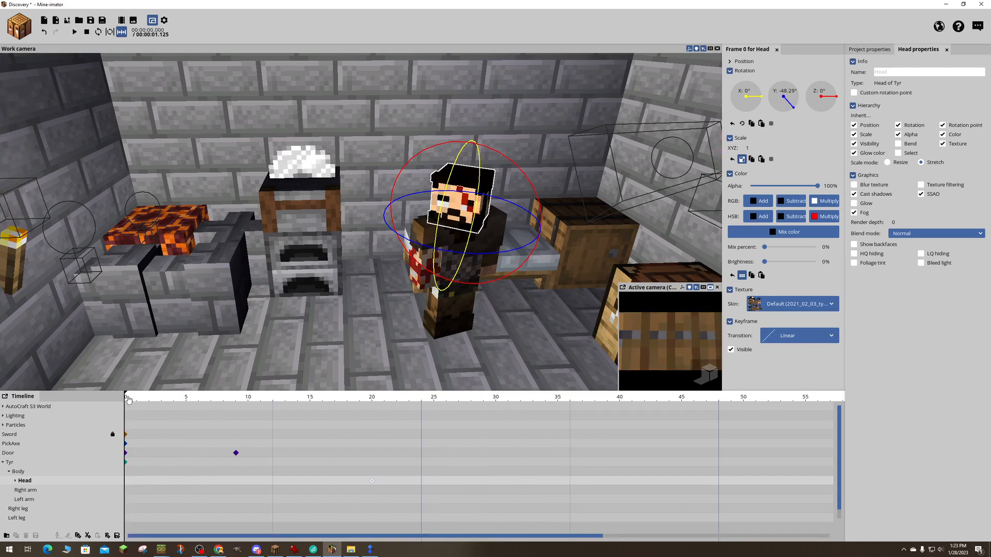
left_click_drag(129, 400, 372, 402)
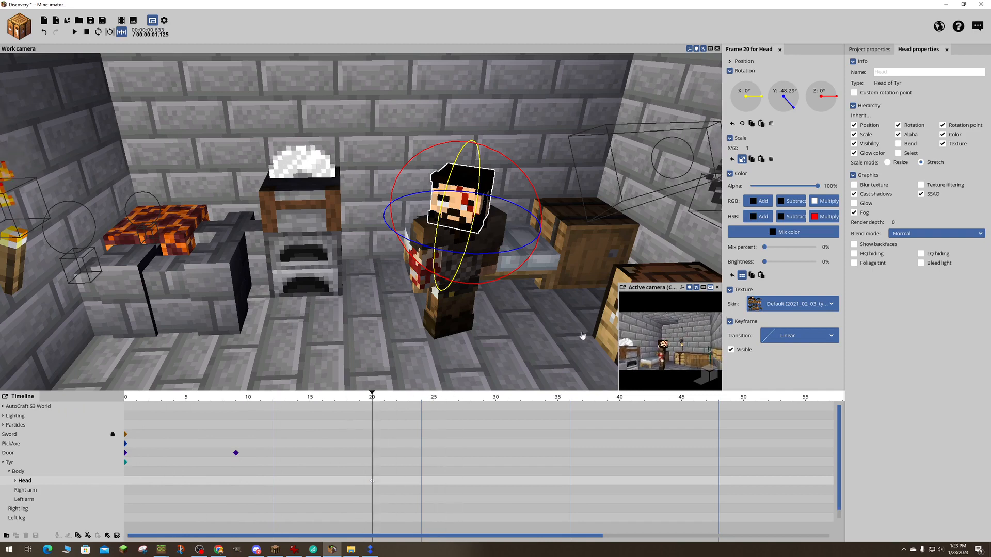
key("ctrl+z")
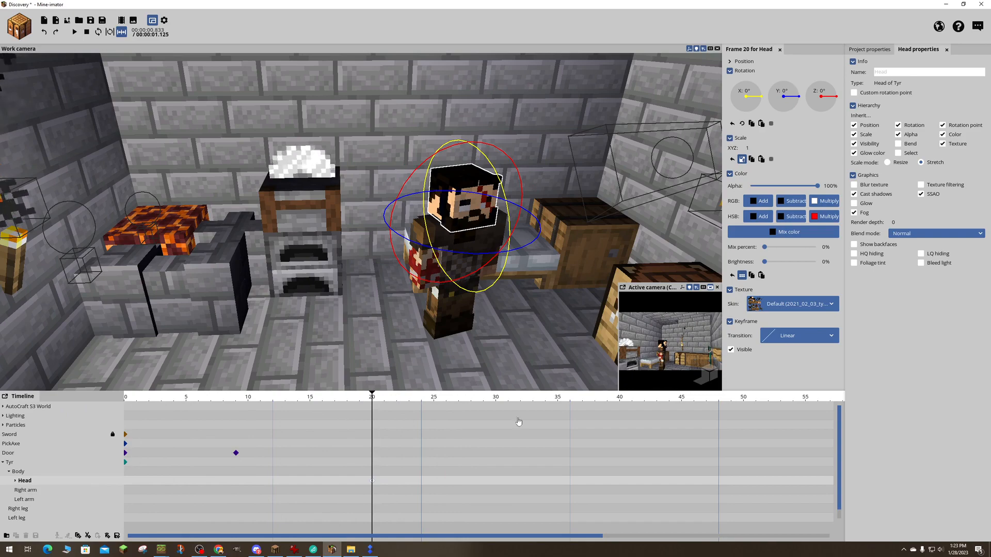
left_click(373, 484)
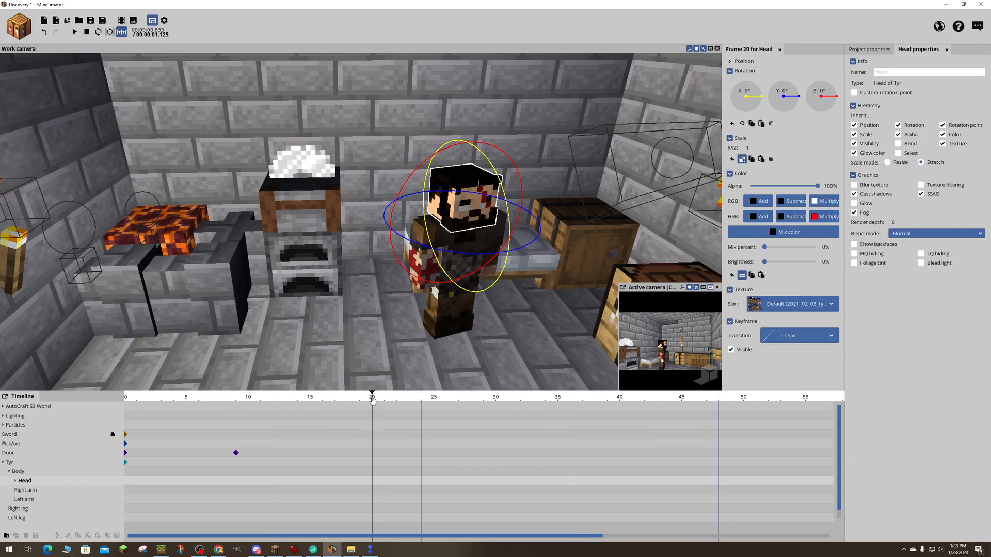
- Add keyframes for Tyr's unrotated head at frames 0 and 17
left_click_drag(373, 400, 70, 412)
mouse_move(114, 493)
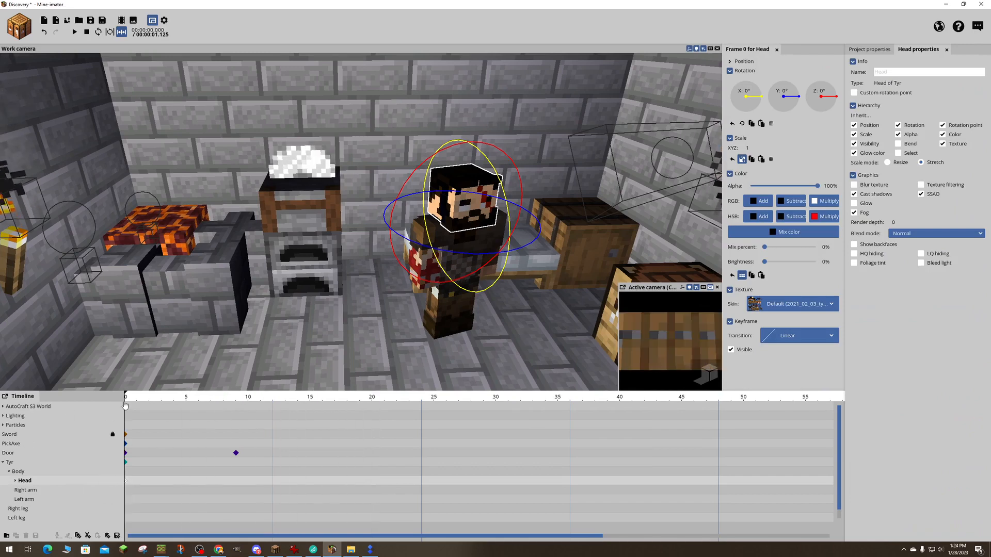
left_click_drag(126, 400, 335, 468)
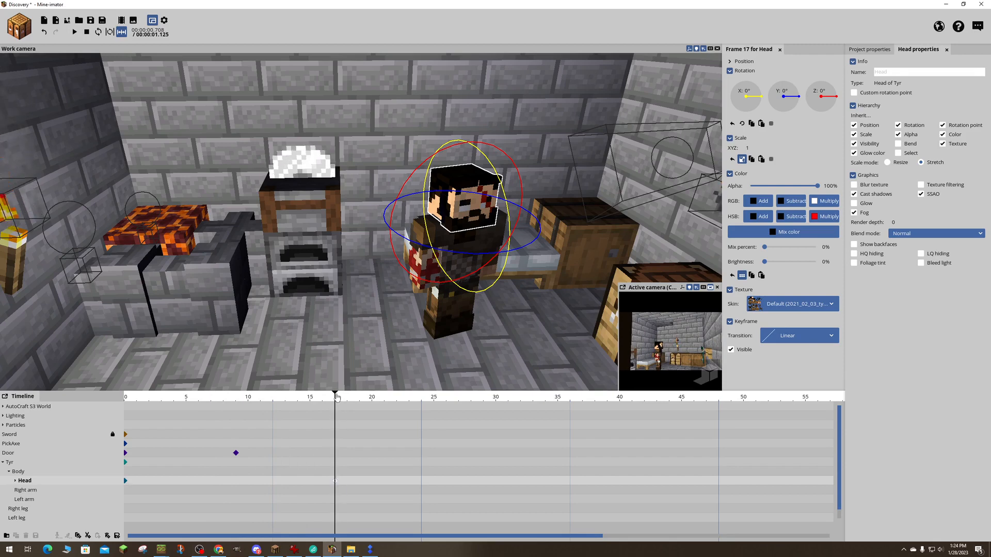
- Try to turn Tyr's head to a Y rotation of about -48.47° at frame 28, and reset its Y rotation at frame 17
left_click_drag(336, 397, 471, 481)
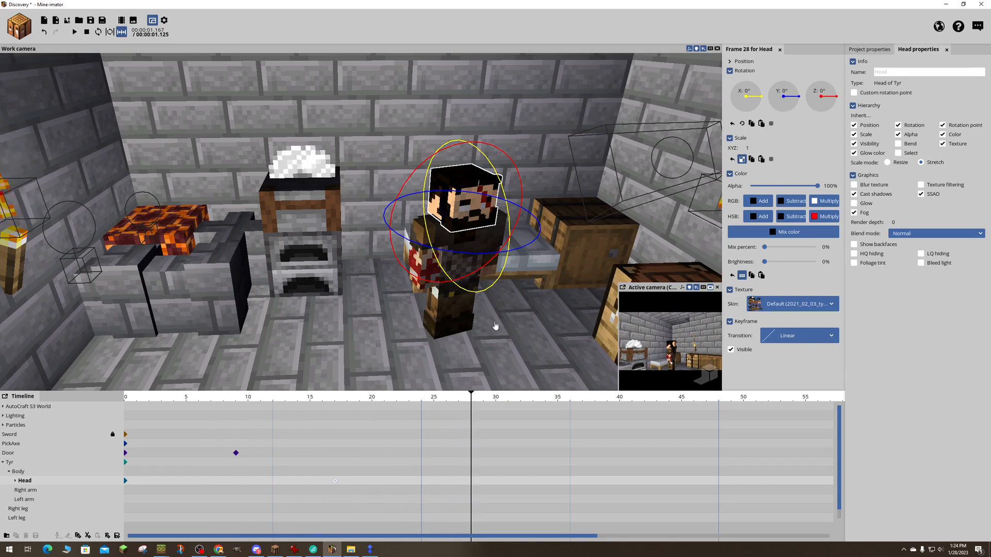
left_click_drag(510, 253, 474, 262)
key("space")
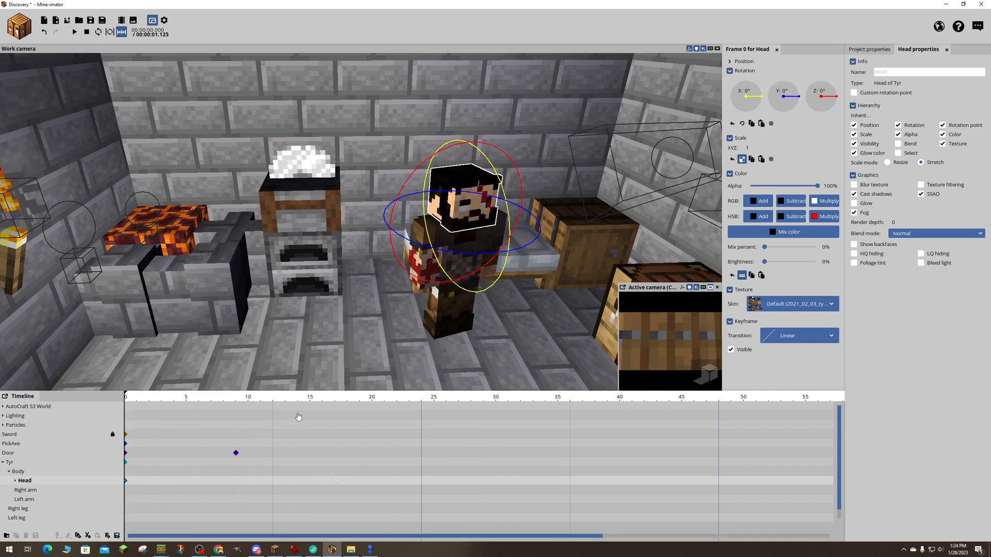
mouse_move(324, 395)
left_mouse_down()
mouse_move(315, 397)
mouse_move(335, 399)
left_mouse_up()
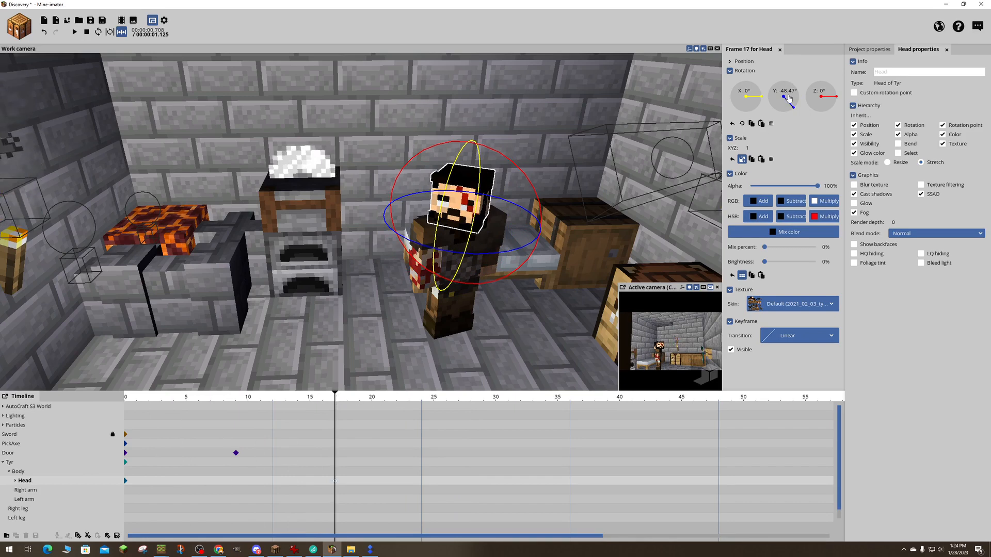
right_click(788, 98)
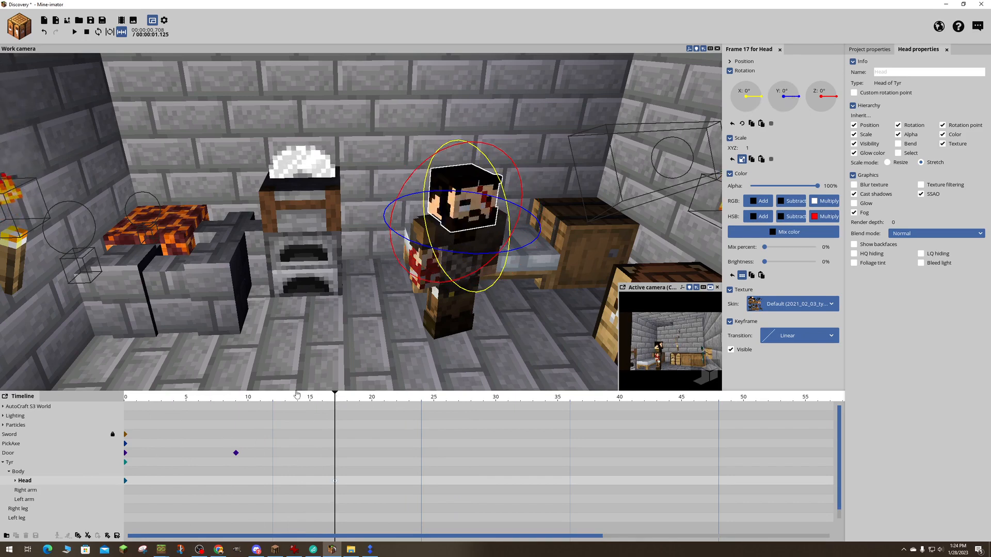
- Add a keyframe for Tyr's head at frame 25, turned to a Y rotation of about -42.64°, and play the animation
left_click_drag(298, 395, 434, 386)
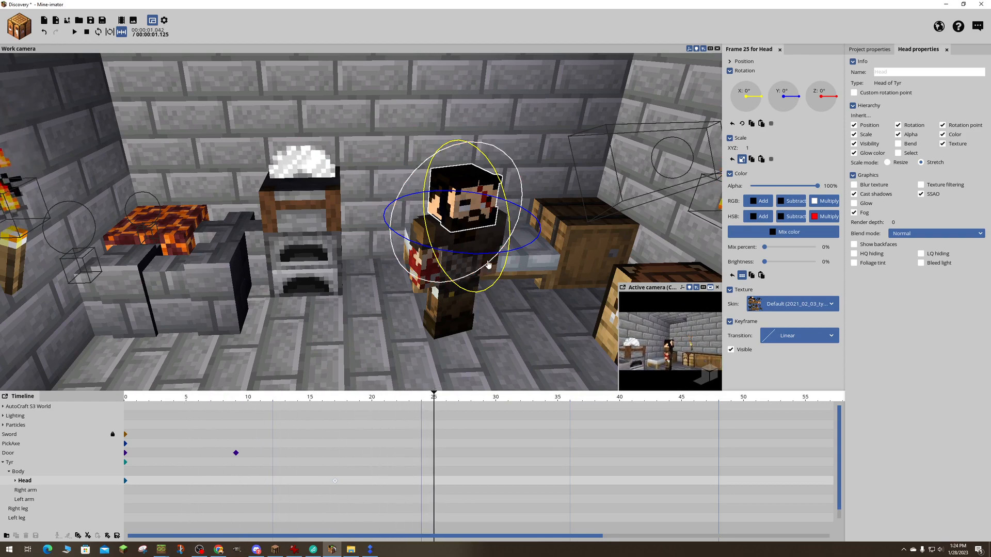
left_click(435, 483)
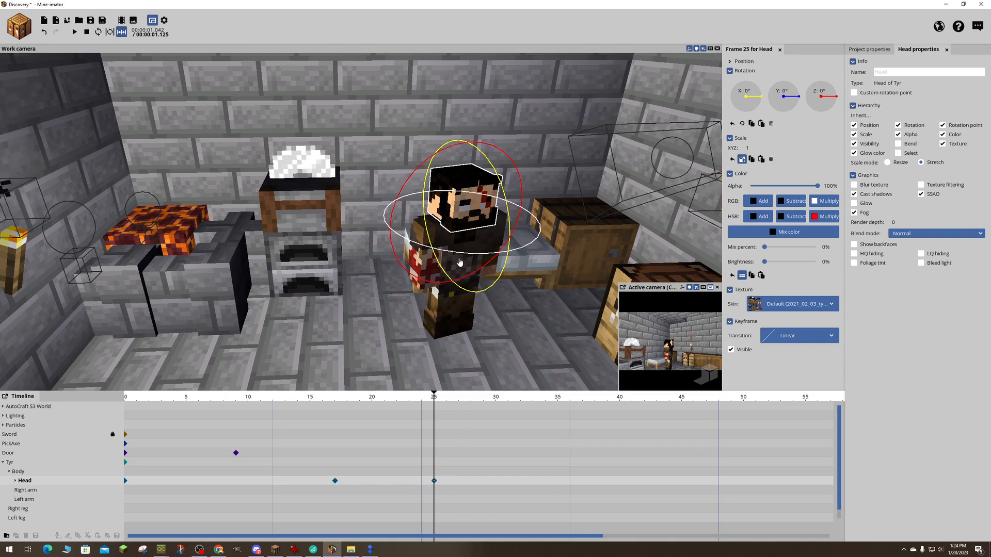
left_click_drag(480, 256, 124, 389)
key("space")
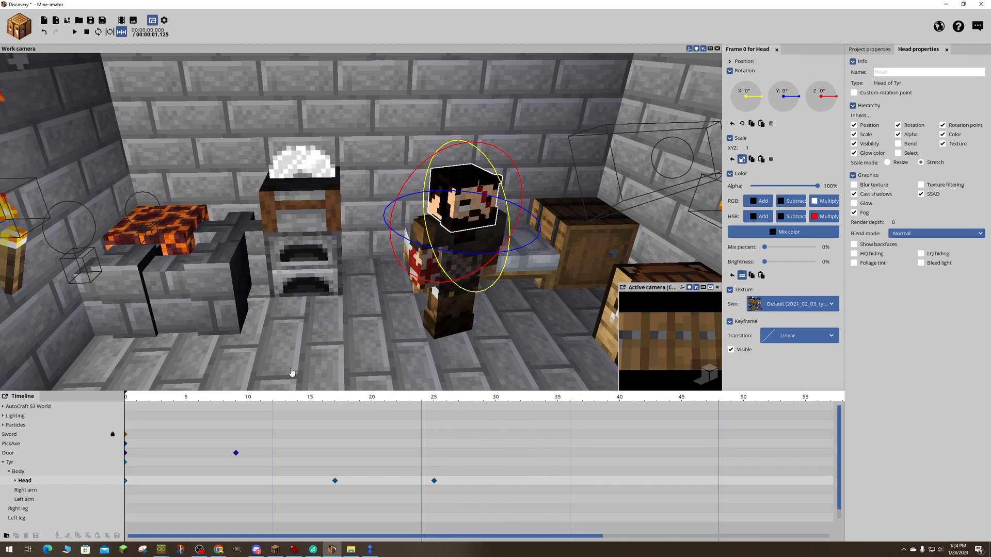
- Scrub through frames 18 to 32 from behind and above Tyr to examine the timing of his head turn against Enki's entrance
left_click_drag(224, 396, 350, 404)
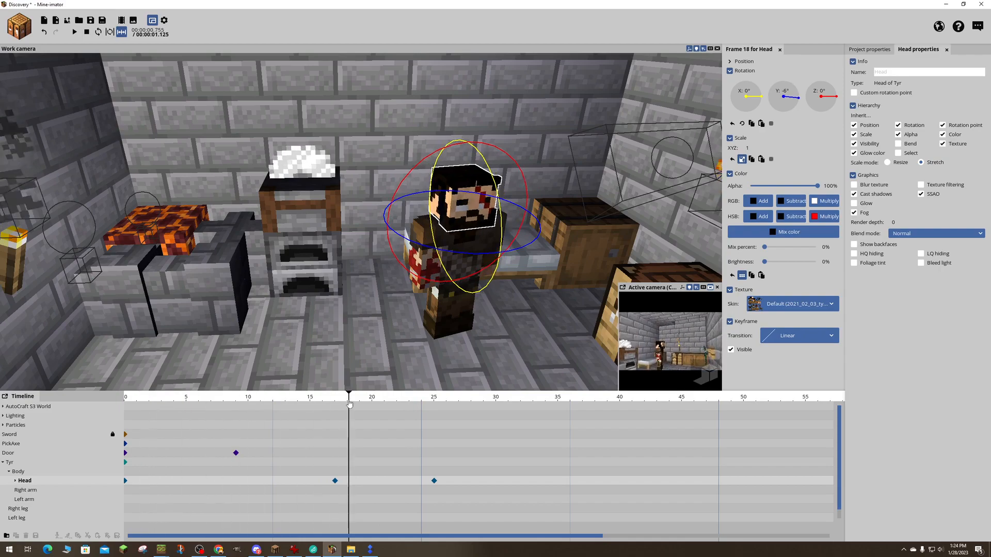
right_click_drag(358, 310, 477, 306)
key("w")
key("a")
key("s")
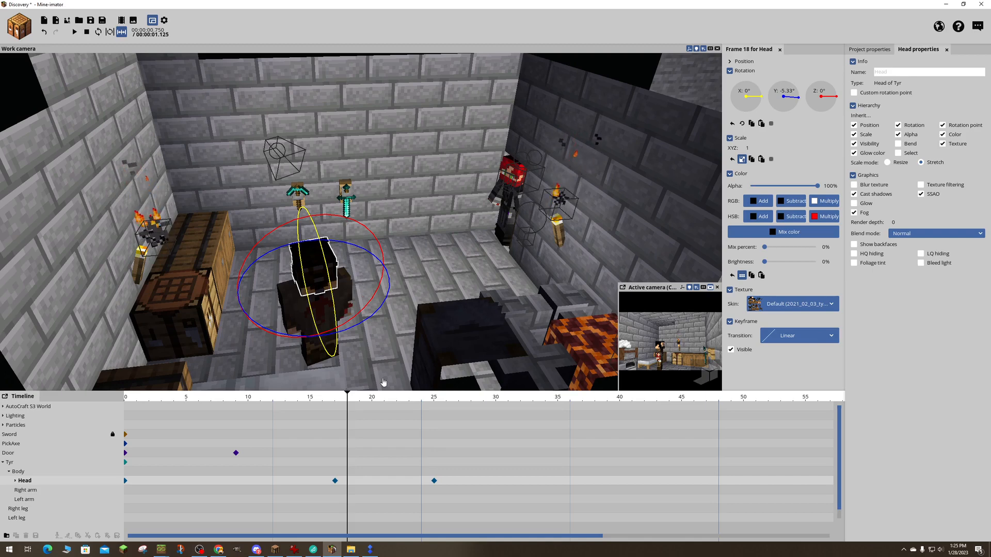
left_click_drag(345, 401, 470, 413)
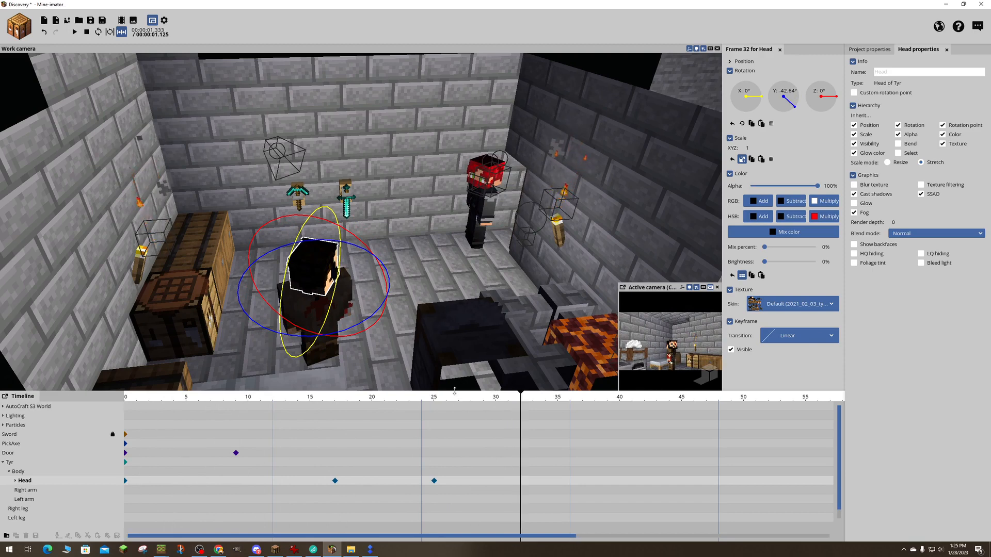
left_click_drag(517, 401, 443, 397)
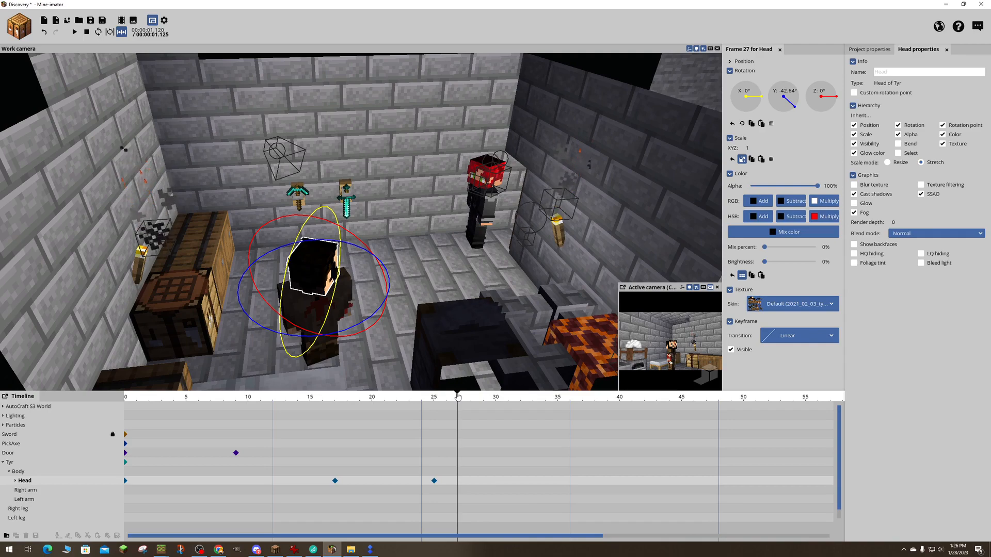
mouse_move(457, 396)
left_mouse_down()
mouse_move(243, 396)
mouse_move(468, 396)
mouse_move(206, 396)
mouse_move(434, 396)
mouse_move(459, 386)
left_mouse_up()
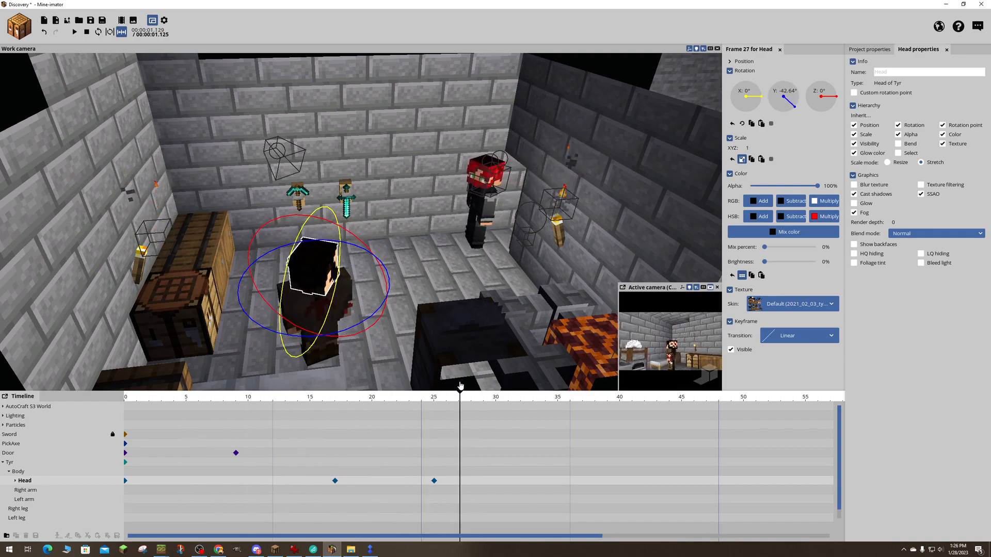
left_click_drag(460, 385, 374, 380)
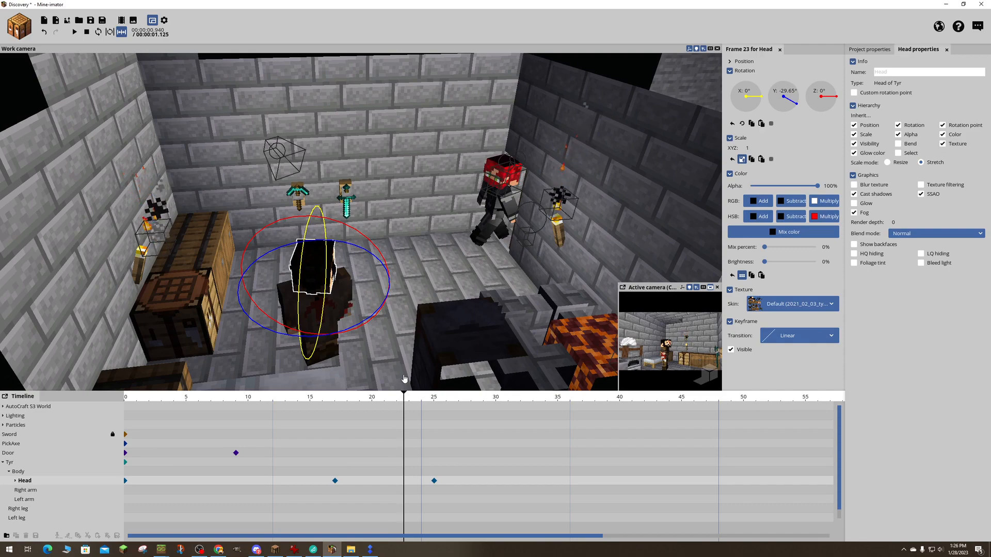
left_click_drag(404, 379, 385, 361)
left_click_drag(422, 241, 176, 248)
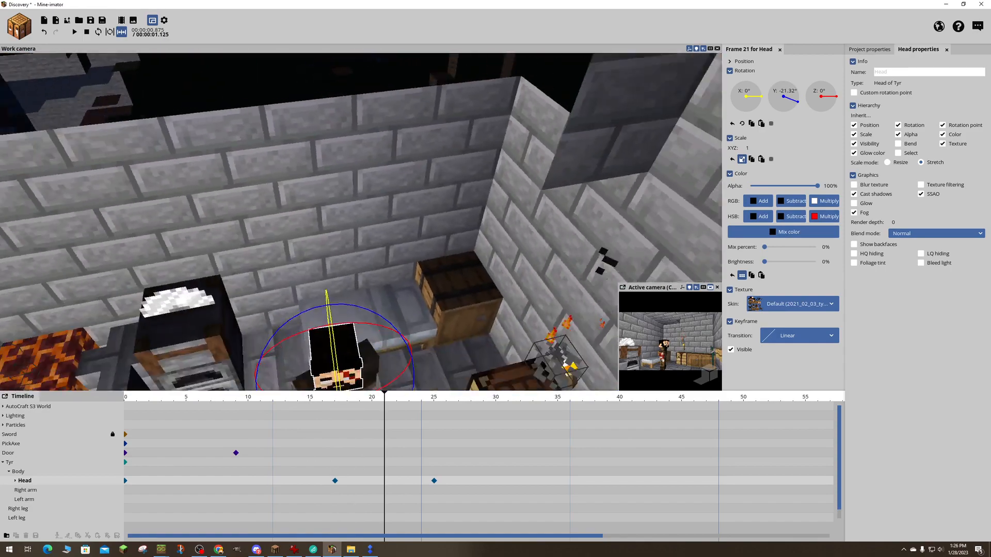
- Delete the keyframes for Tyr's head at frames 25 and 17
right_click_drag(361, 222, 410, 241)
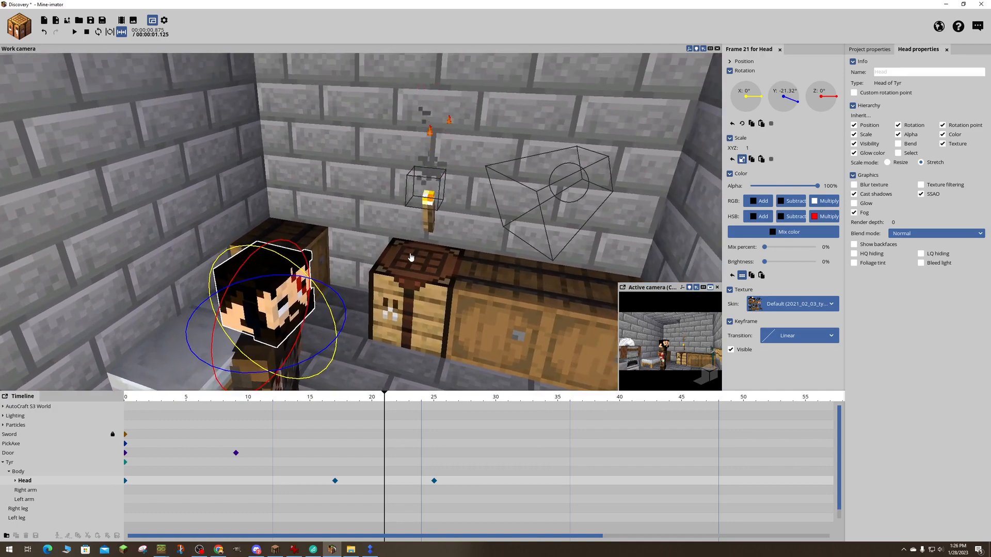
right_click_drag(424, 264, 349, 298)
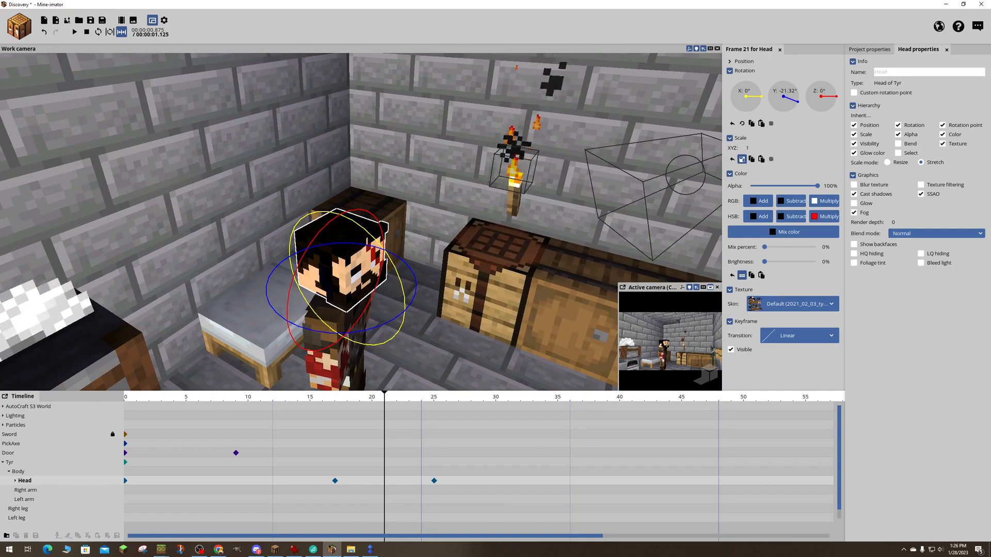
right_click_drag(356, 247, 374, 186)
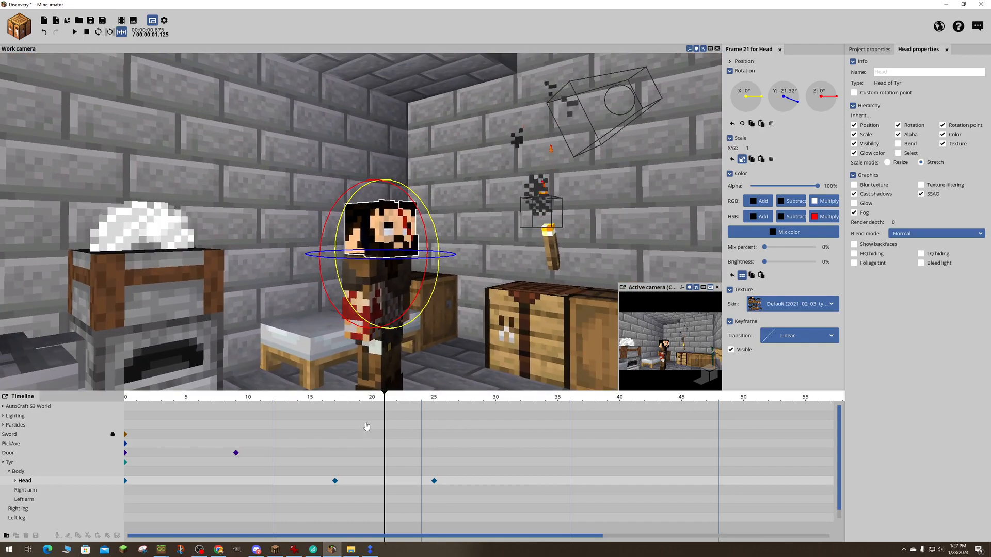
left_click(434, 482)
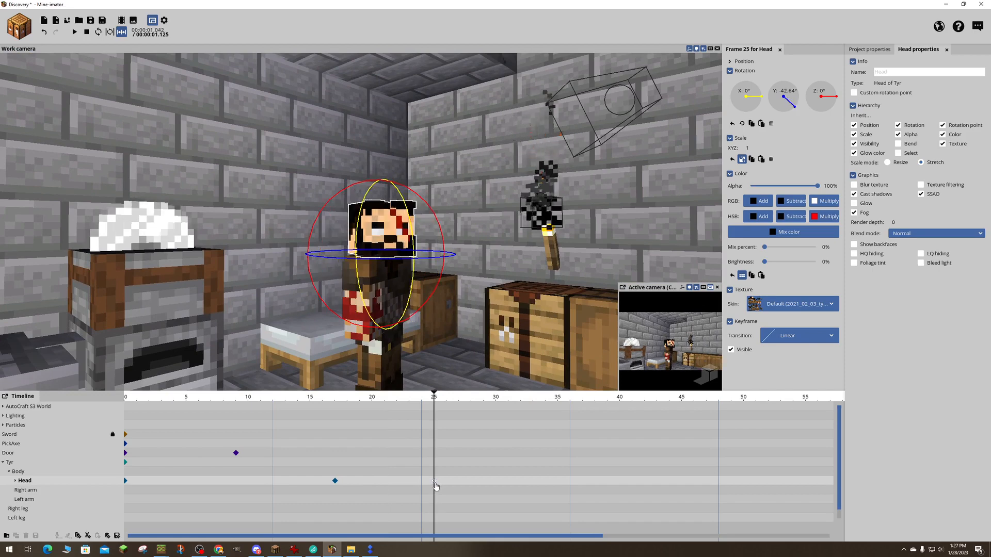
left_click(334, 502)
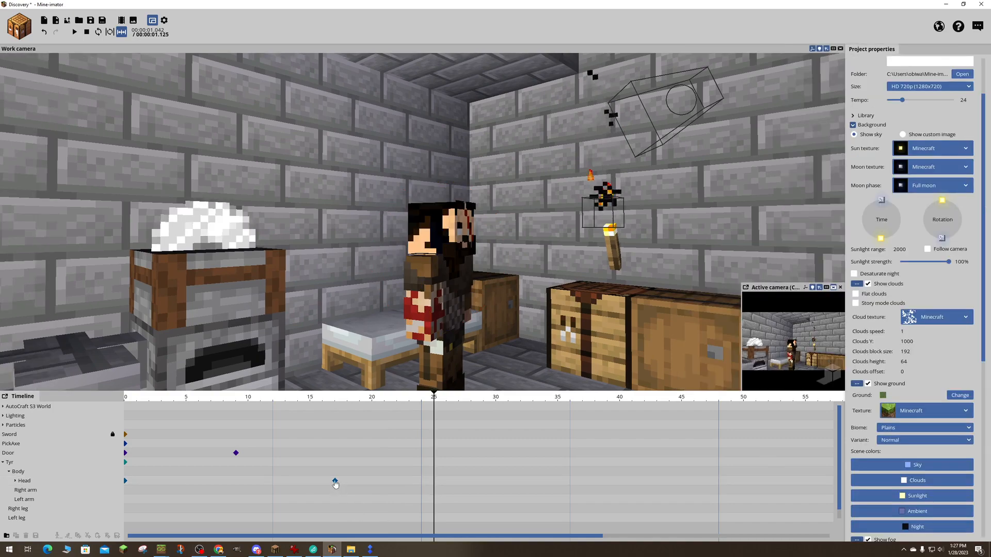
left_click(335, 481)
left_click(341, 494)
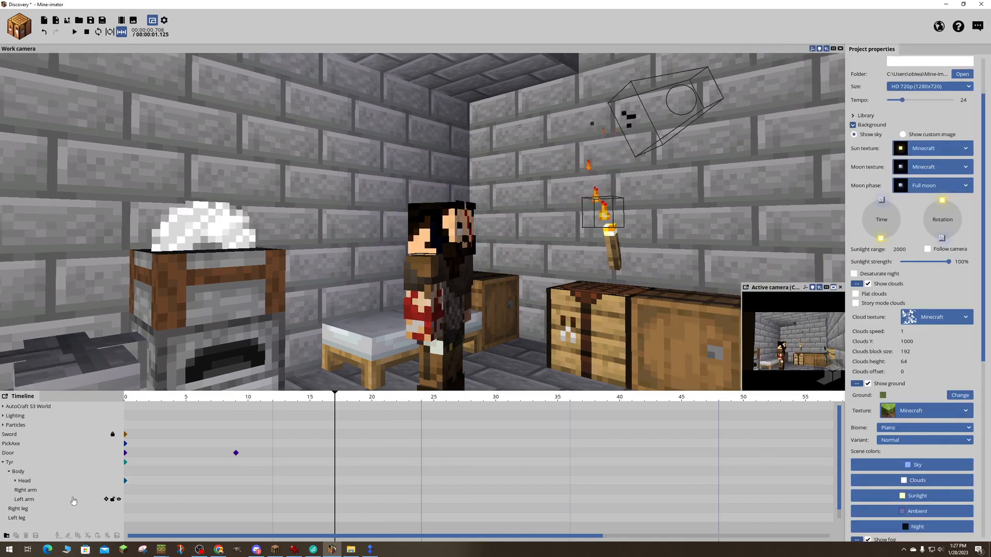
- Turn the whole Tyr character to a Y rotation of about -180.34° at frame 0
left_click(10, 462)
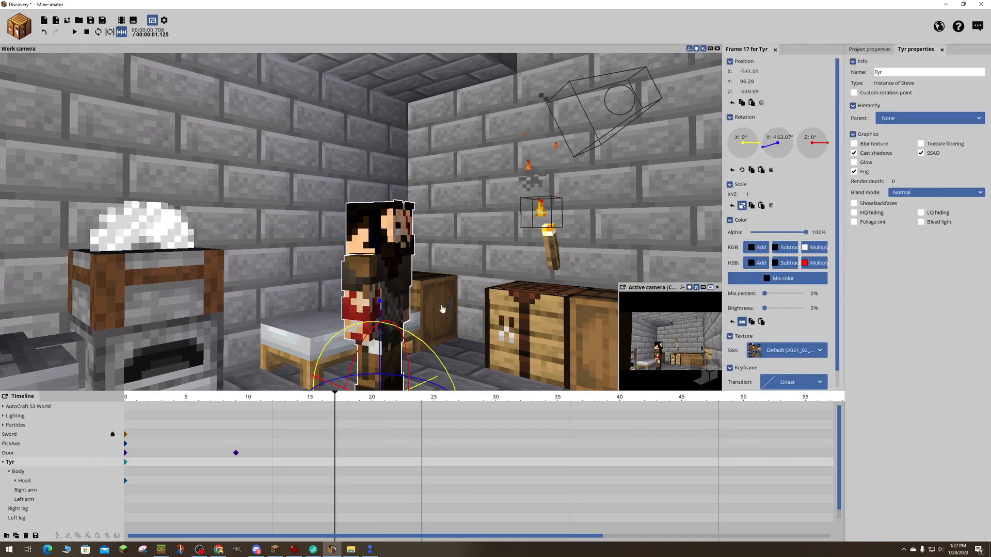
mouse_move(442, 308)
right_mouse_down()
mouse_move(443, 317)
mouse_move(436, 294)
mouse_move(442, 305)
right_mouse_up()
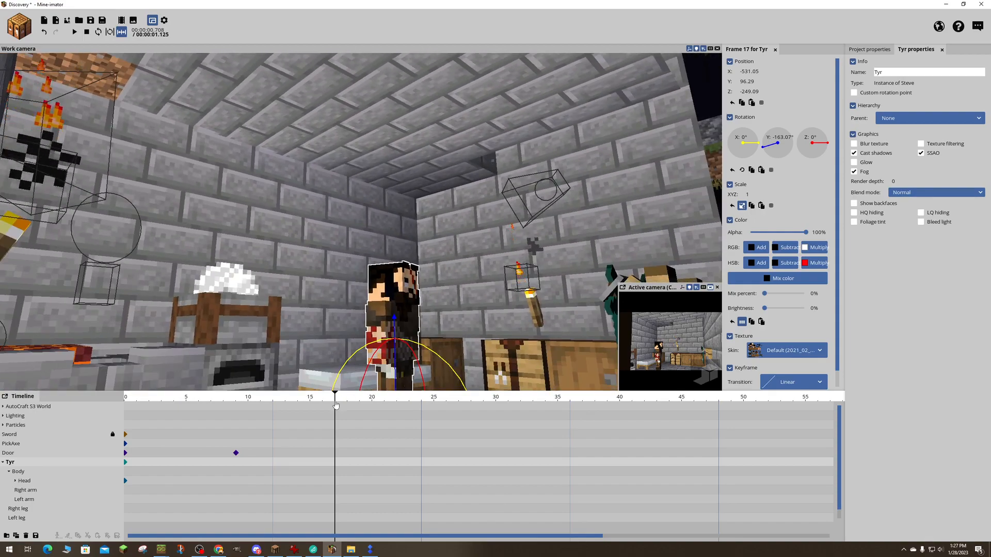
left_click_drag(335, 402, 41, 405)
right_click_drag(289, 300, 299, 325)
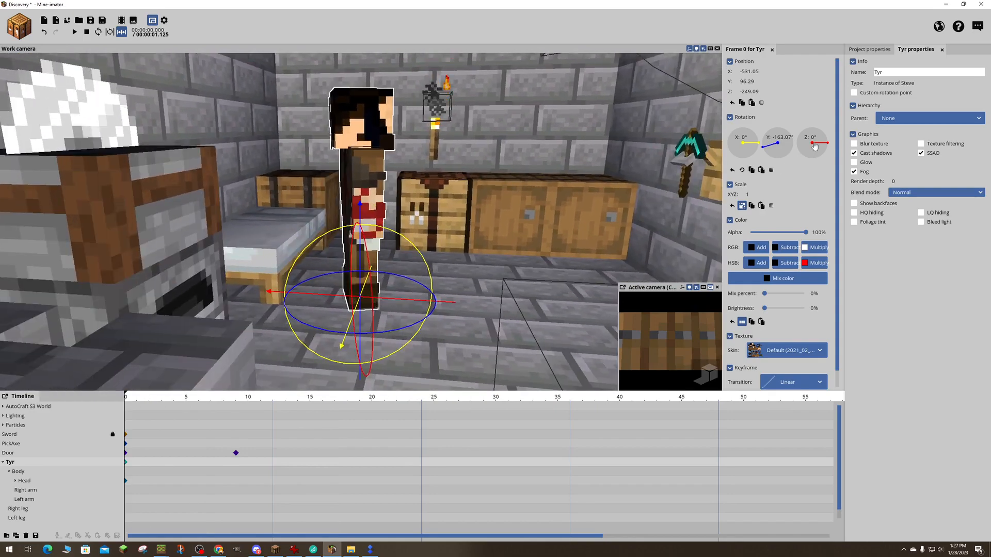
right_click(779, 145)
right_click_drag(462, 253, 429, 235)
left_click_drag(409, 378, 228, 270)
right_click_drag(353, 293, 372, 294)
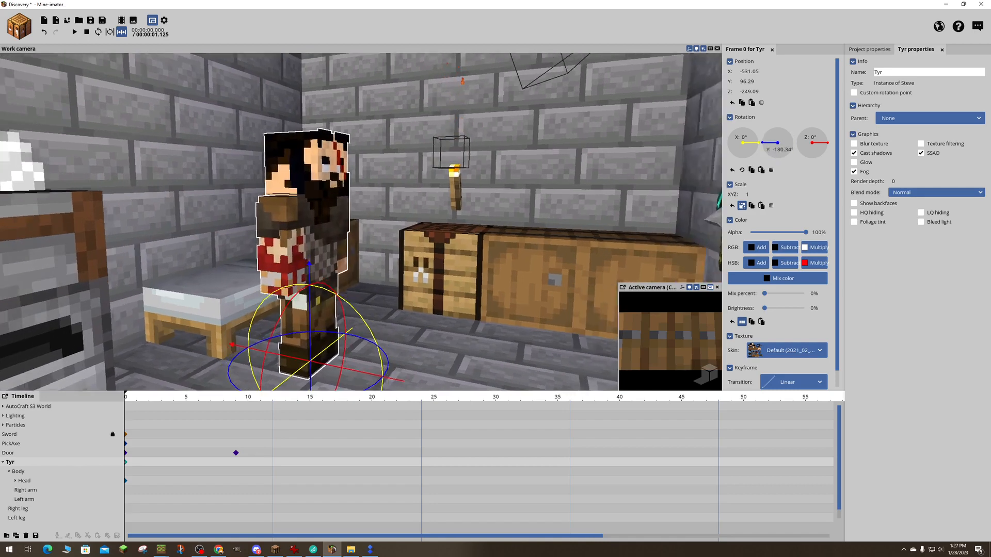
- Move Tyr toward the bed to a Z position of about -240.76
right_click_drag(455, 233, 494, 275)
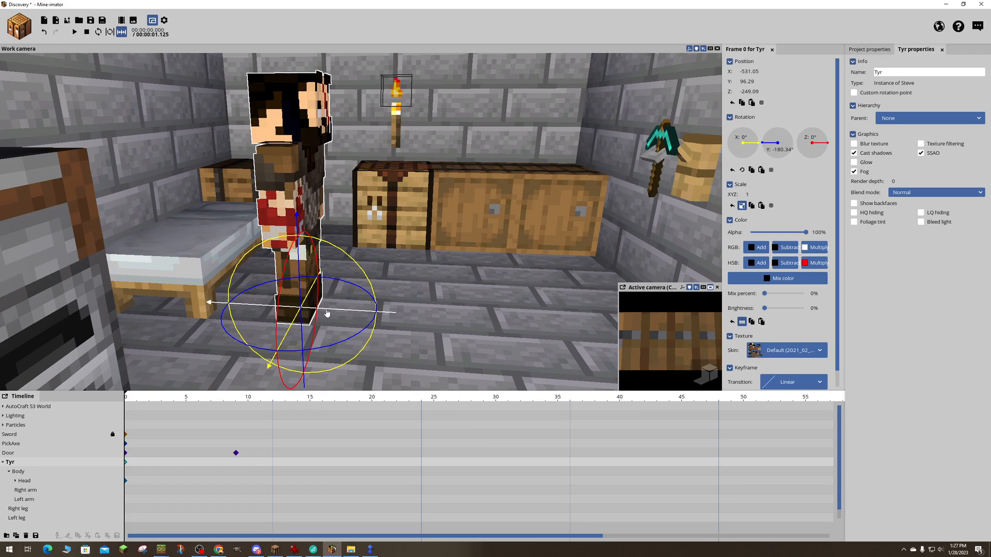
left_click_drag(336, 311, 283, 307)
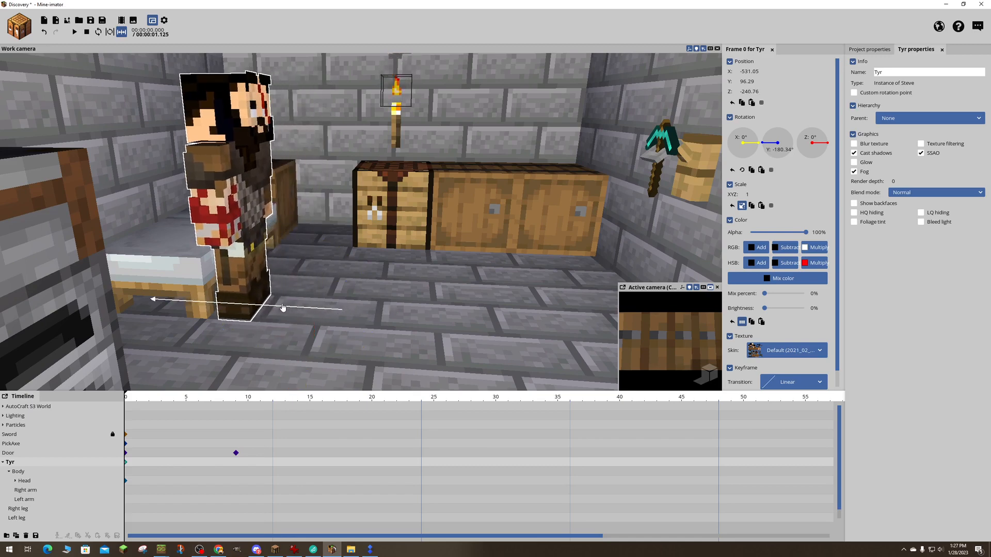
left_click_drag(283, 307, 282, 308)
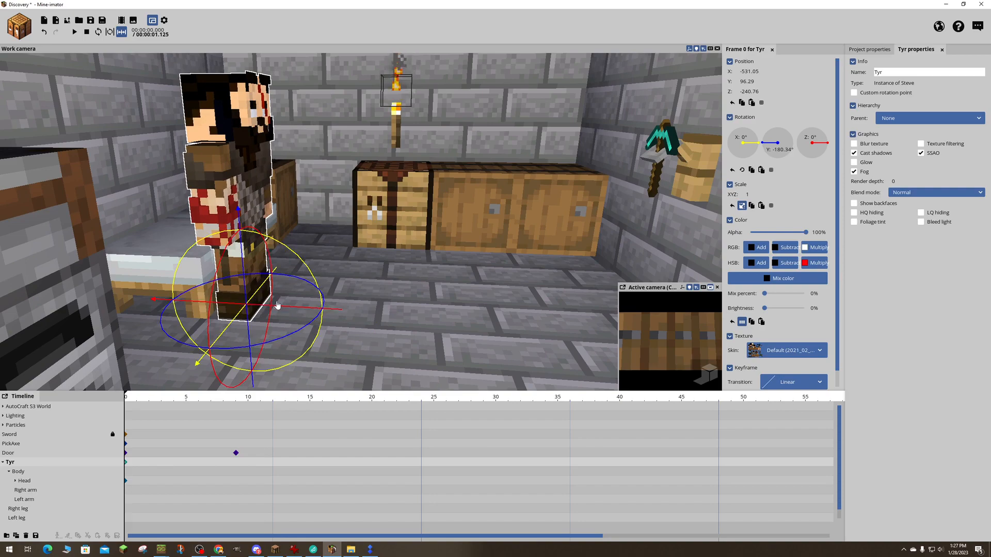
- Bend Tyr's left leg to about 84.94° and his right leg to about 88.99° at frame 0
left_click_drag(384, 210, 400, 230)
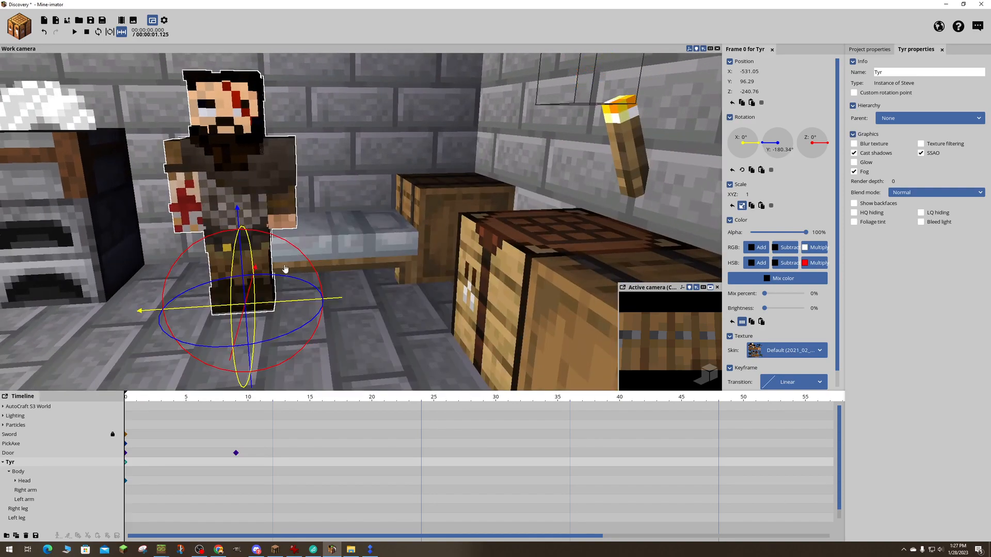
left_click(274, 272)
right_click_drag(346, 311, 356, 311)
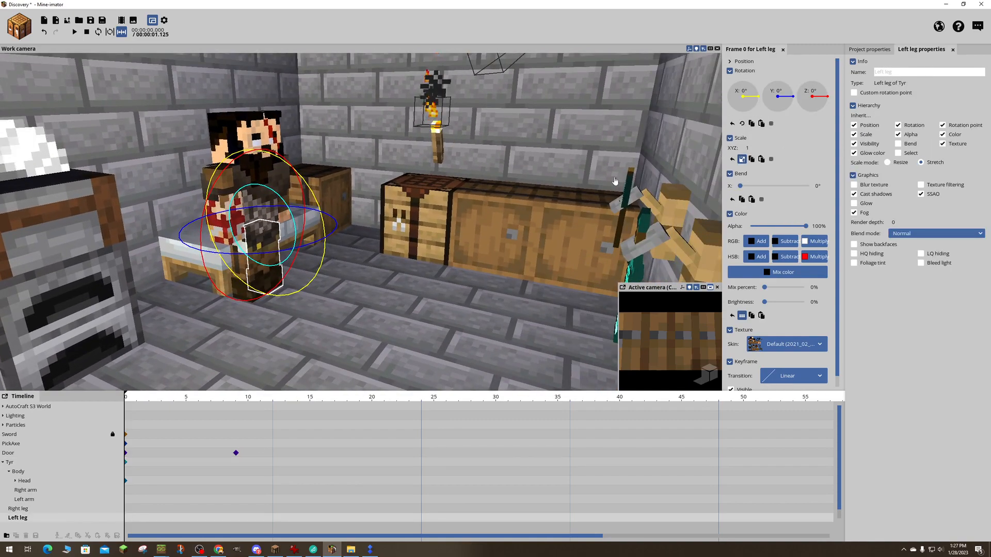
left_click_drag(741, 190, 769, 191)
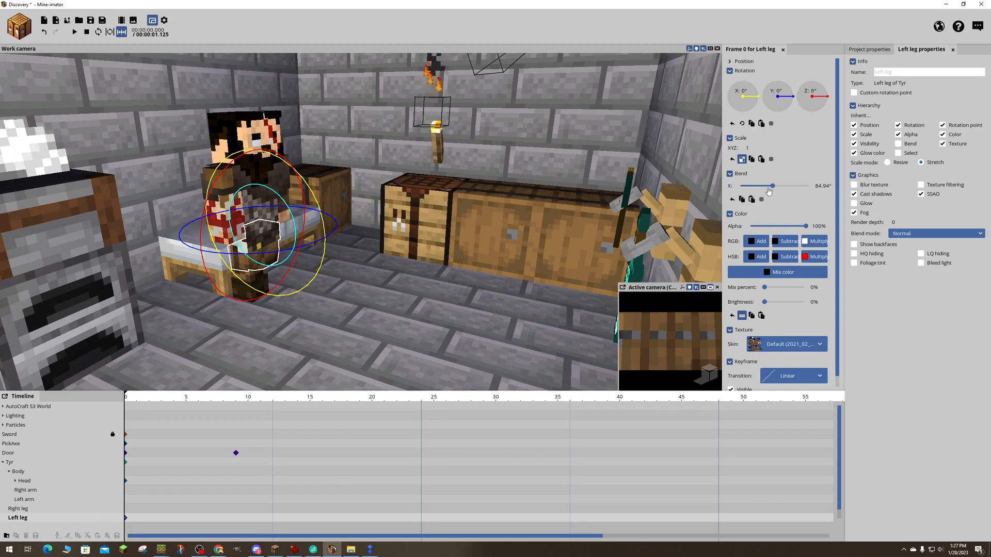
left_click(242, 296)
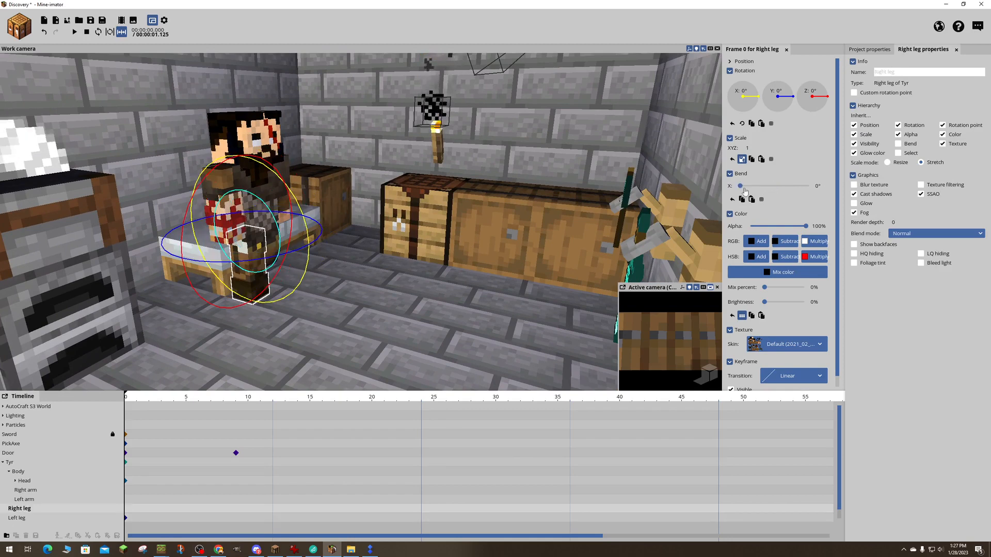
left_click_drag(744, 188, 769, 182)
right_click_drag(330, 331, 308, 344)
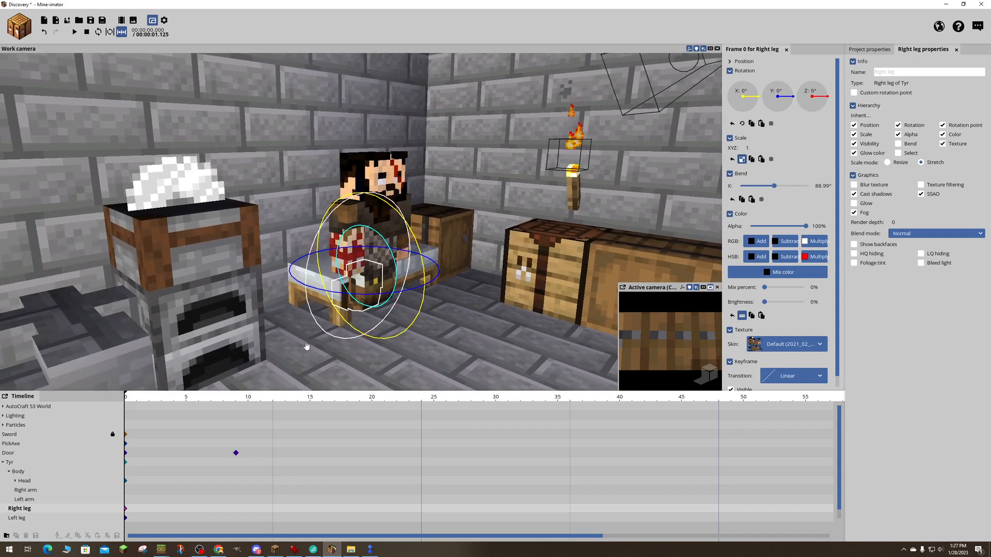
- Select both of Tyr's legs and rotate them forward into a sitting pose, to an X rotation of about -81.38°
left_click(21, 519)
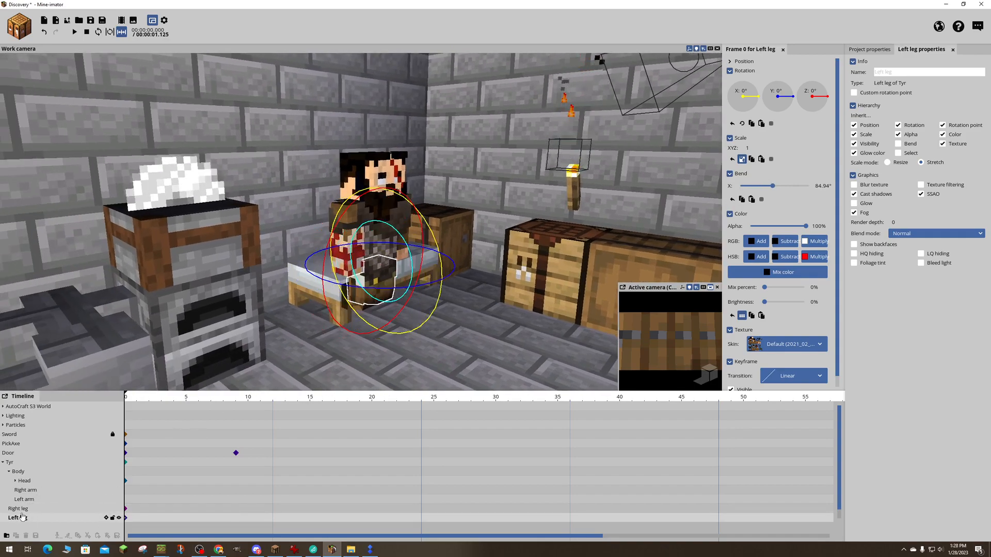
left_click(19, 508, "ctrl")
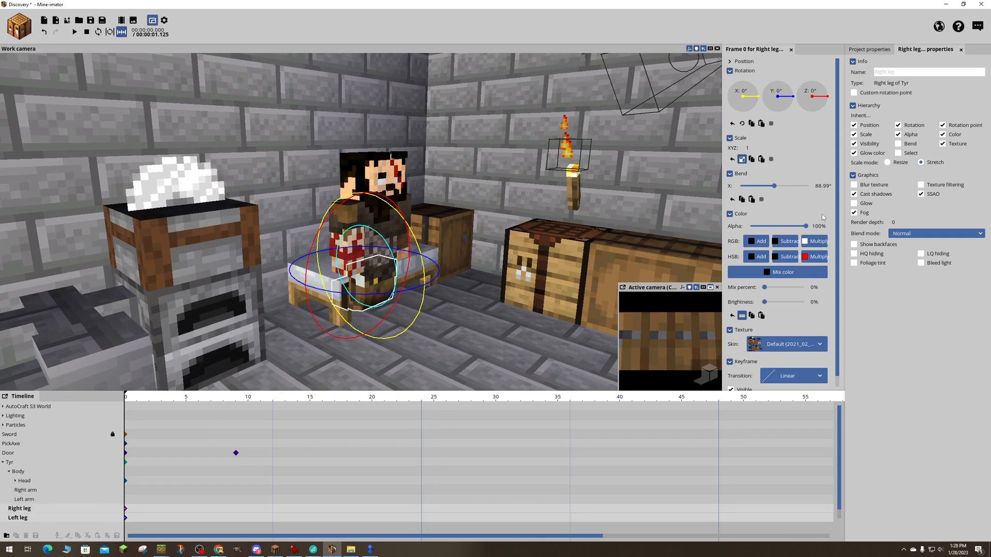
left_click_drag(424, 279, 431, 245)
right_click_drag(432, 245, 464, 245)
key("w")
- Move Tyr back onto the edge of the bed, to a Z position of about -235.83
left_click(10, 462)
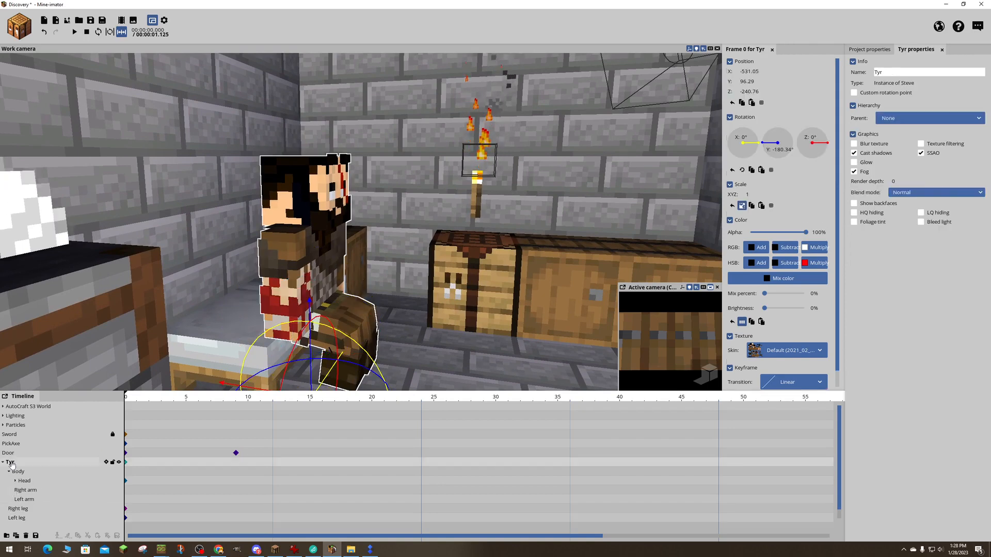
right_click_drag(449, 327, 448, 333)
key("s")
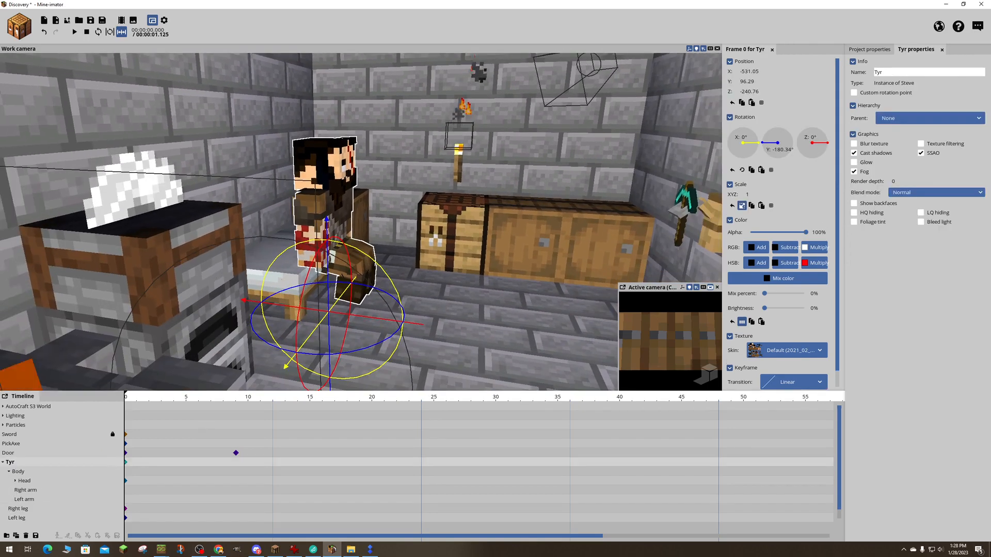
left_click_drag(408, 329, 385, 324)
key("d")
right_click_drag(404, 273, 406, 268)
key("d")
key("w")
left_click(370, 257)
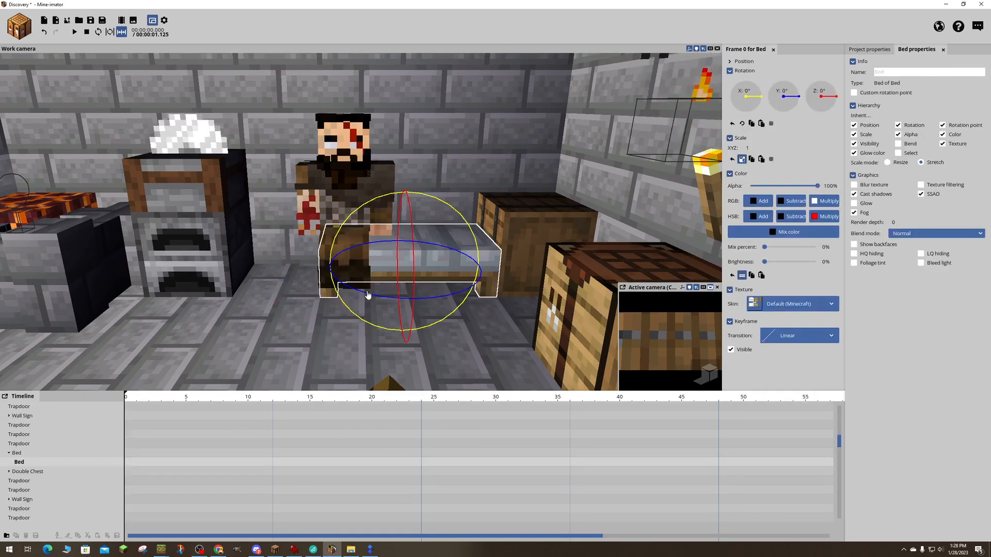
left_click(330, 299)
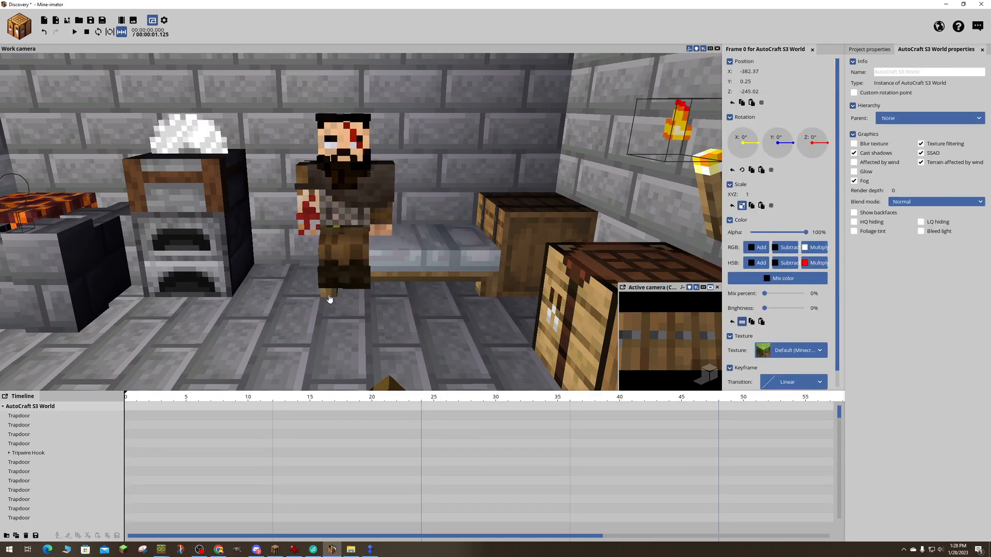
left_click(19, 462)
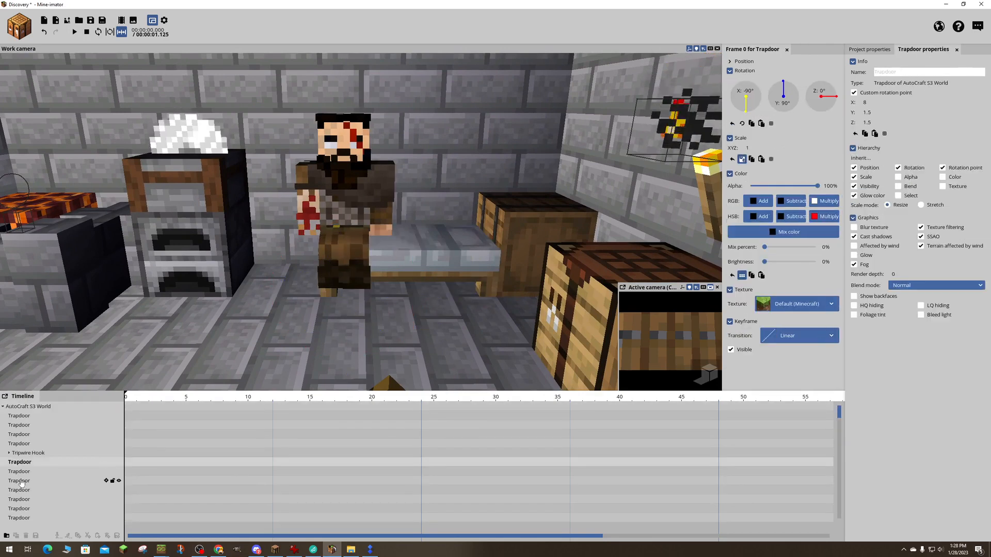
left_click(22, 480)
left_click(25, 490)
left_click(25, 472)
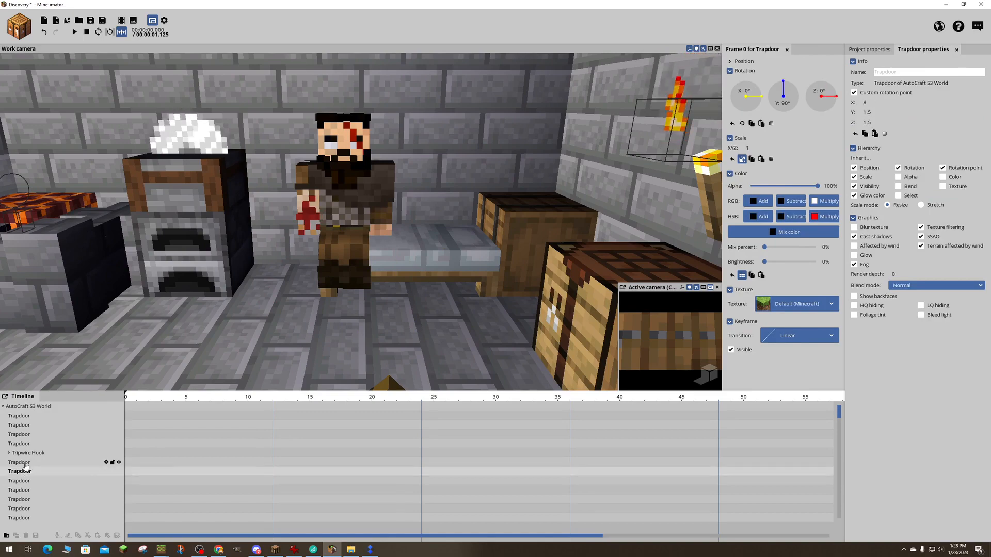
left_click(24, 463)
left_click_drag(331, 268, 474, 304)
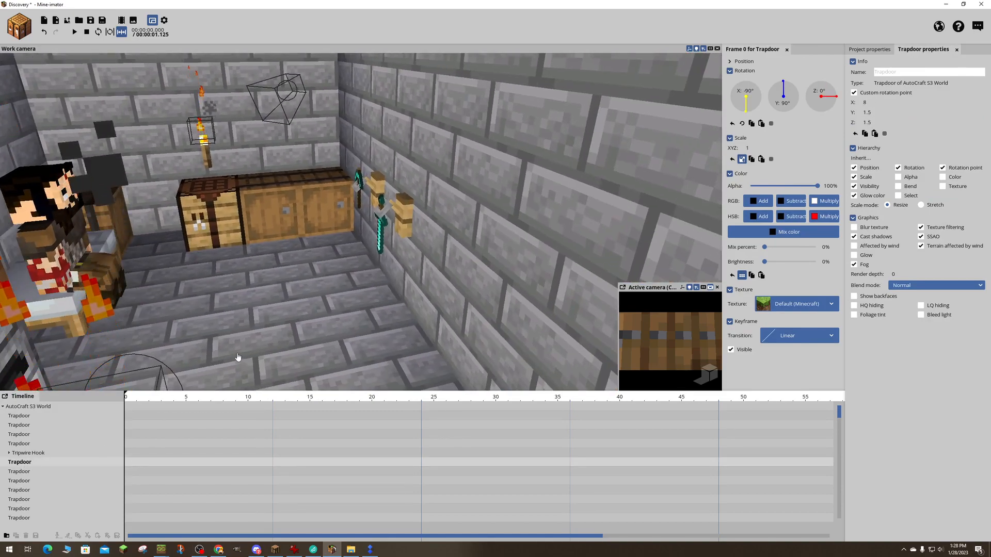
key("ctrl+z")
key("ctrl+z")
key("ctrl+z")
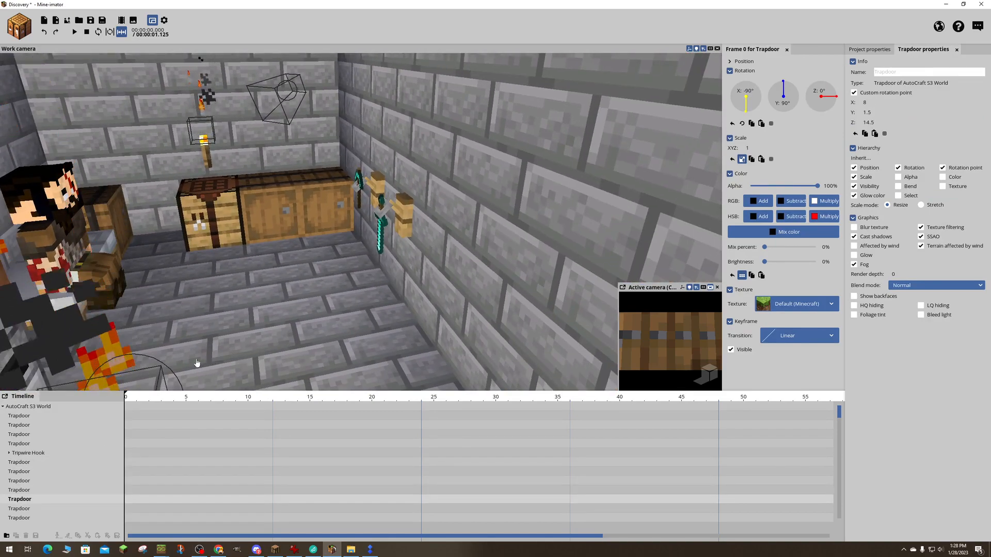
key("ctrl+z")
key("ctrl+z")
key("ctrl+z")
key("ctrl+z")
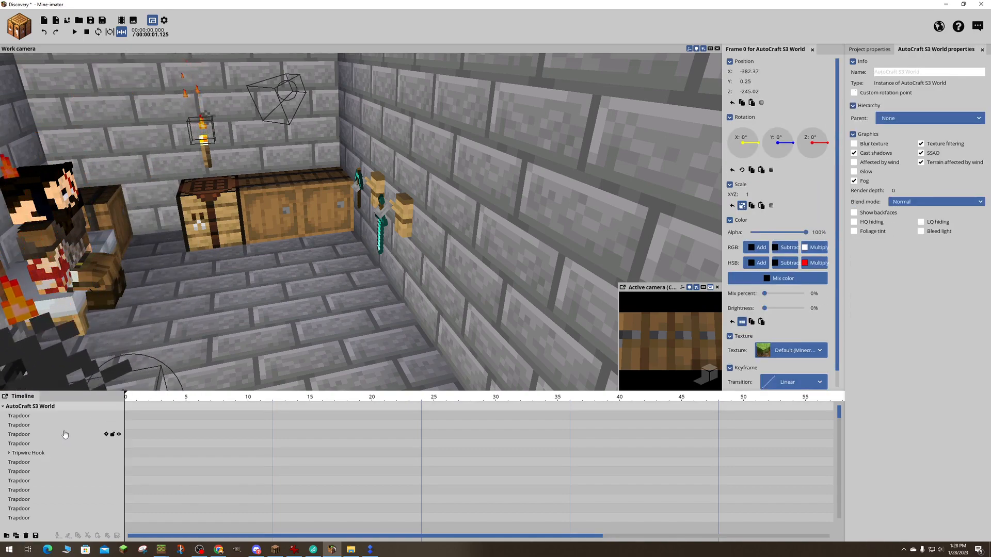
left_click(22, 419)
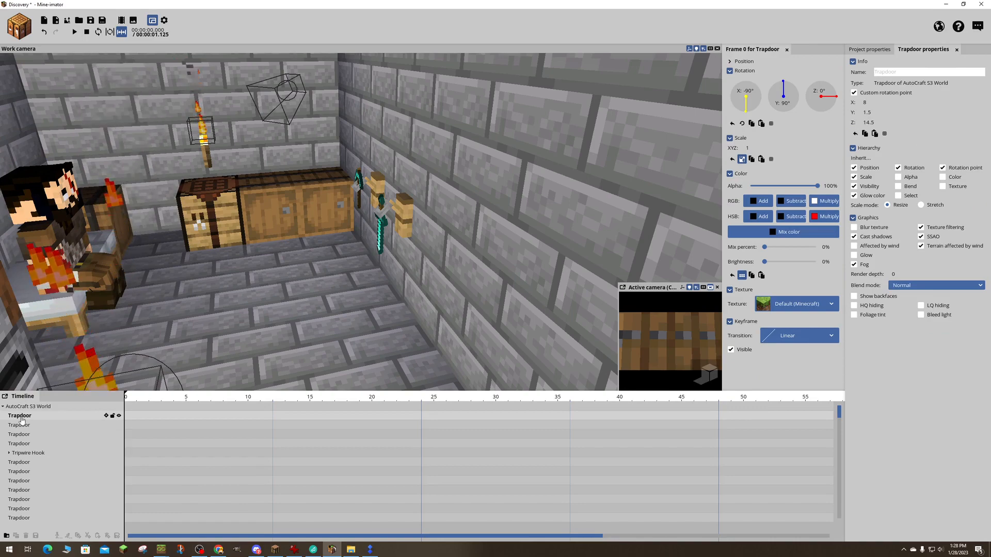
key("ctrl+z")
key("ctrl+z")
key("ctrl+z")
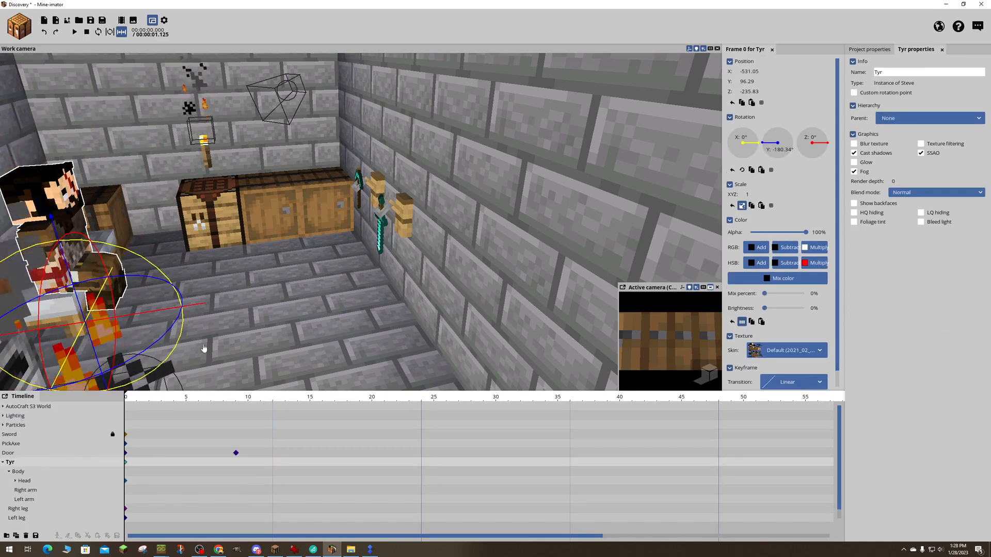
- Save the project with Tyr seated on the bed
left_click_drag(206, 348, 124, 323)
right_click_drag(305, 323, 303, 323)
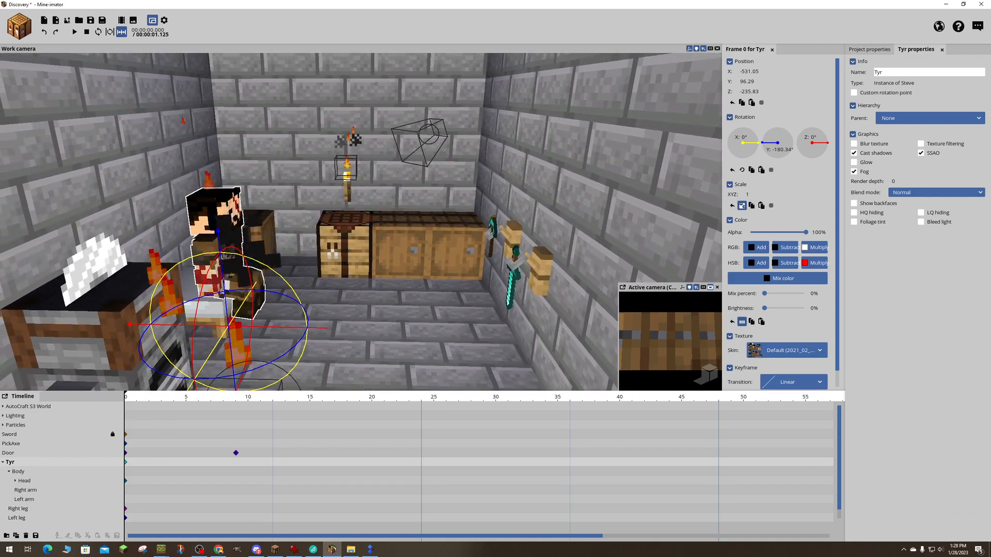
key("ctrl+s")
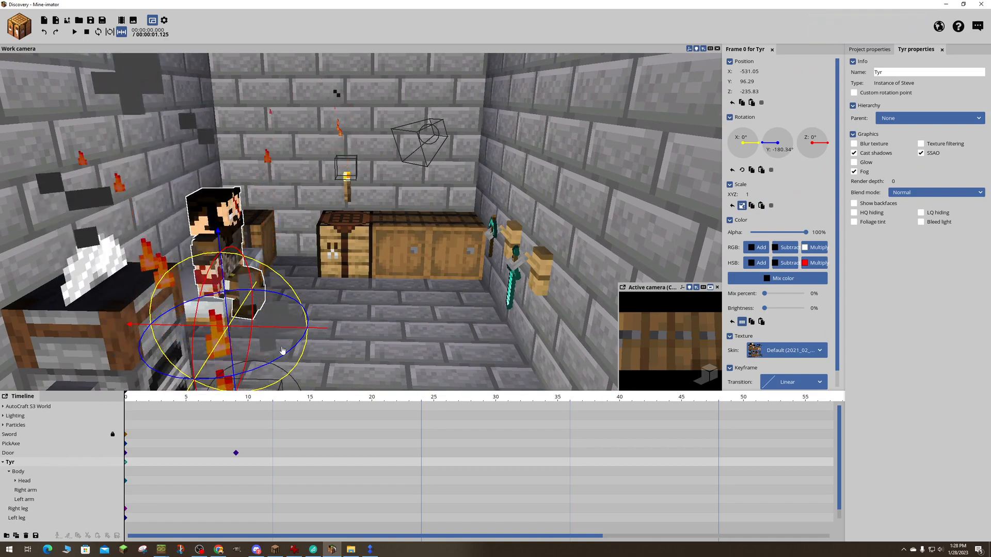
- Splay Tyr's legs slightly apart, rotating the left leg to about 5.16° and the right leg to about -2.65° on Z
key("f")
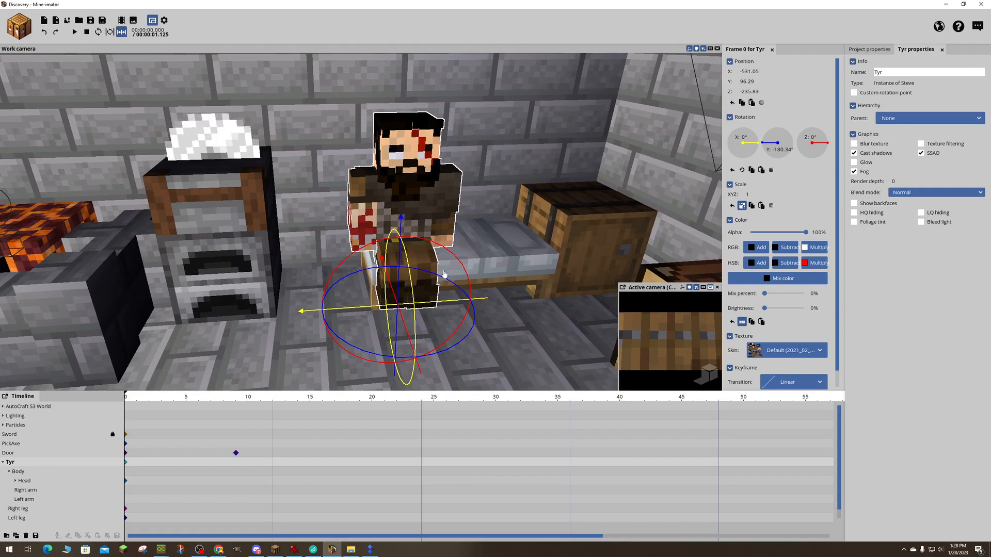
left_click(448, 279)
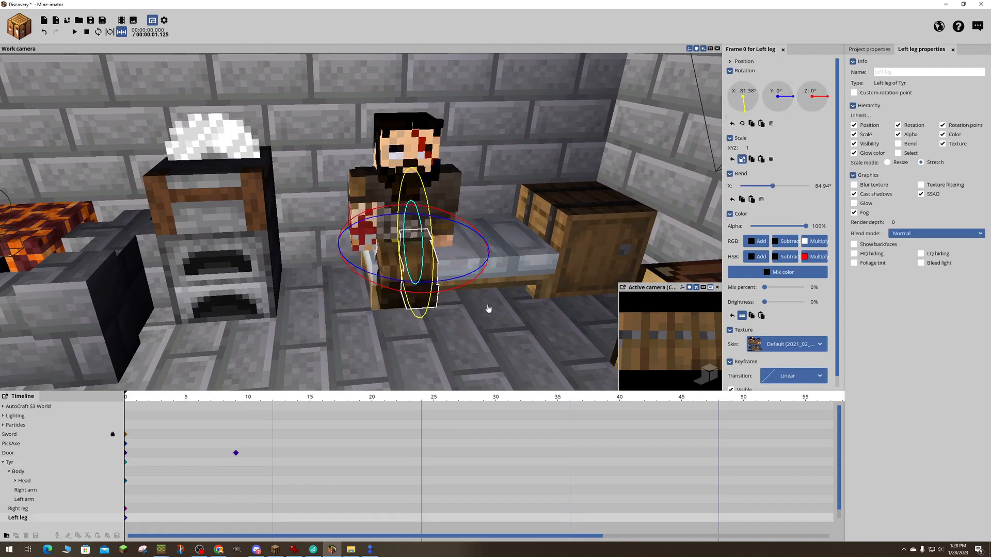
key("f")
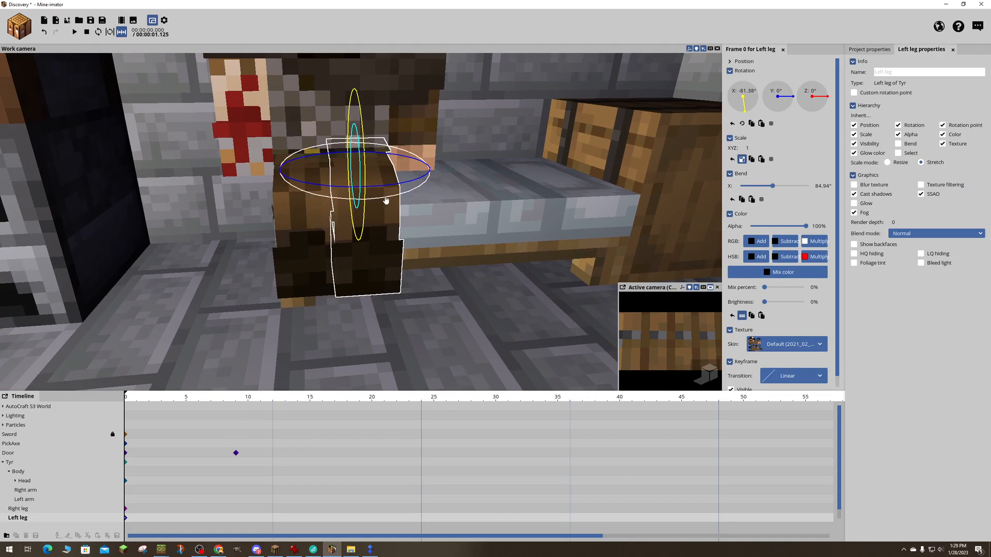
left_click_drag(386, 199, 324, 203)
left_click(305, 243)
mouse_move(324, 204)
right_mouse_down()
mouse_move(269, 207)
mouse_move(289, 150)
mouse_move(297, 181)
mouse_move(325, 204)
right_mouse_up()
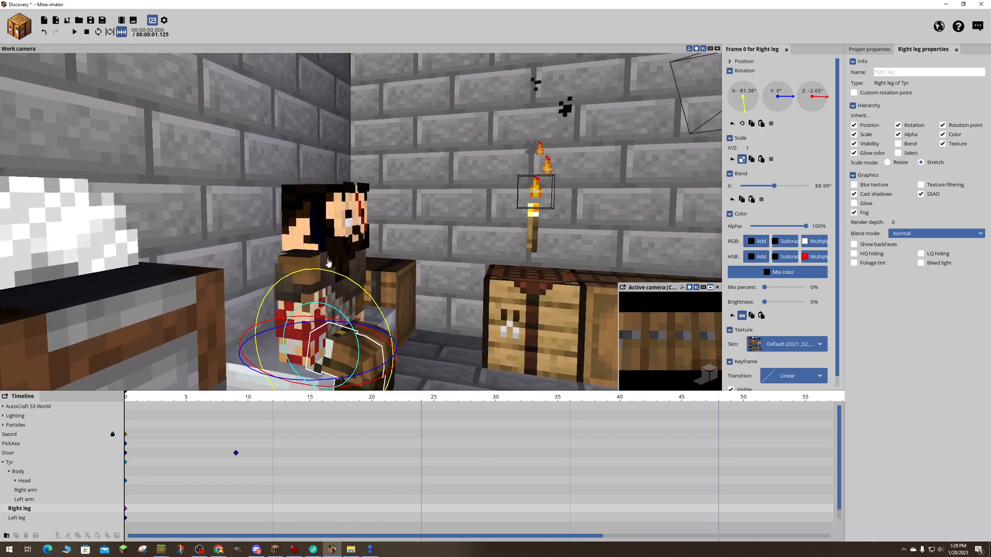
- Try leaning Tyr's upper body backward by rotating the Body part at frame 0
right_click_drag(308, 272, 353, 264)
left_click(353, 265)
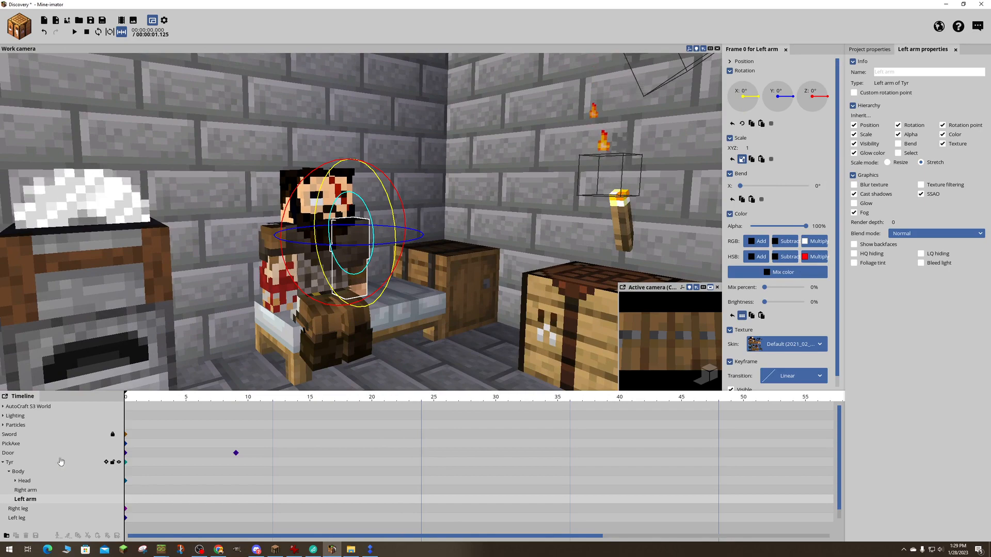
left_click(18, 473)
right_click_drag(310, 217, 318, 270)
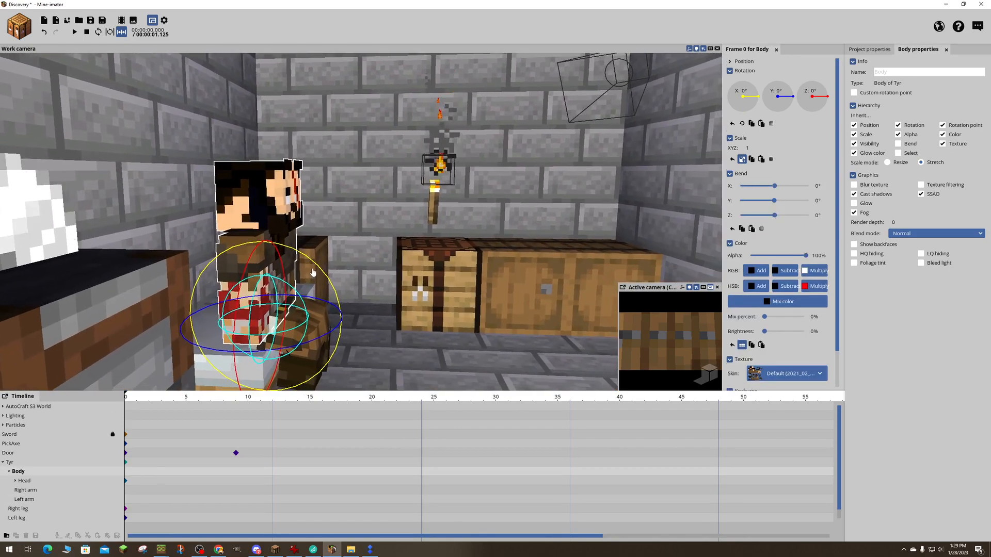
left_click_drag(319, 270, 229, 314)
- Try raising Tyr's right arm sideways to a Z rotation of about -45.61° and bending it to about 101.12°
left_click(228, 312)
right_click_drag(227, 286, 168, 310)
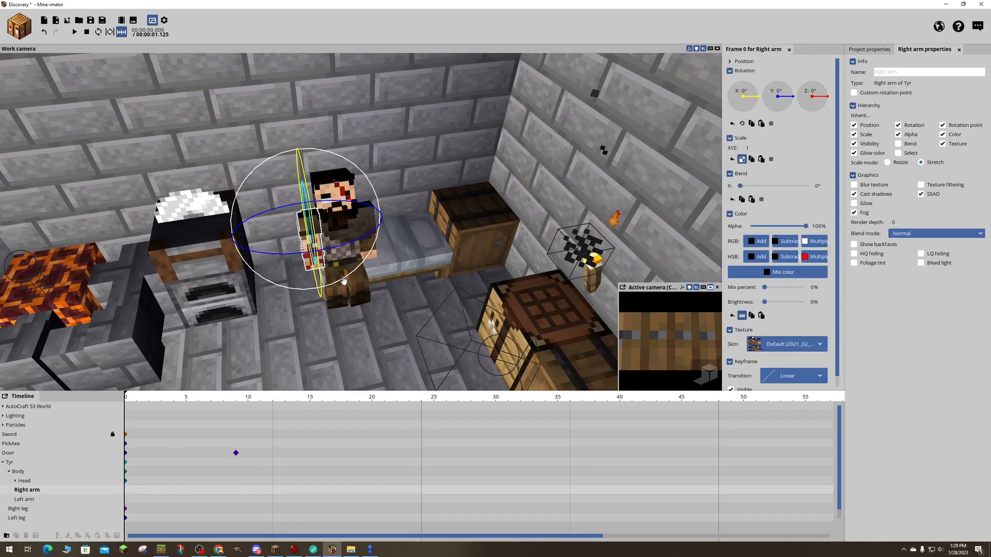
left_click_drag(344, 281, 298, 277)
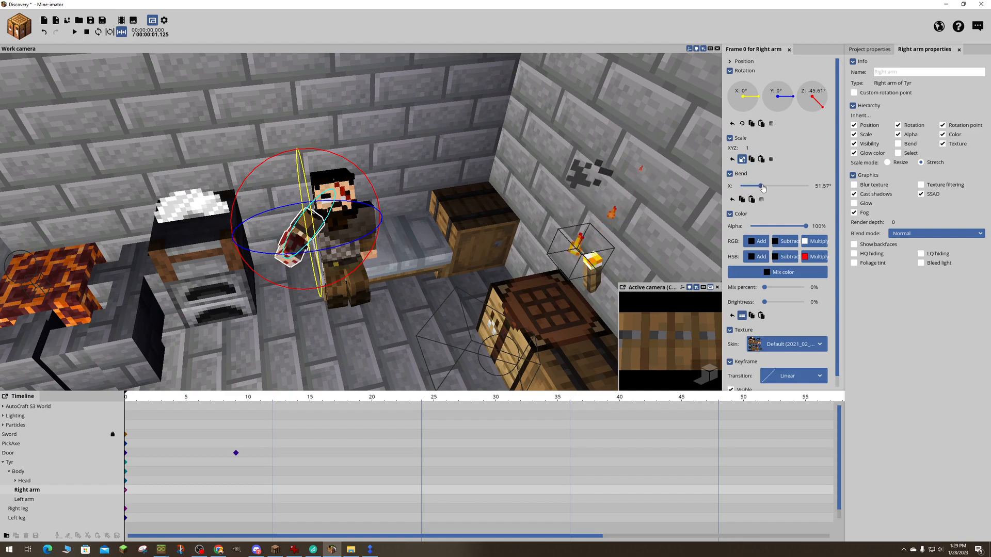
right_click_drag(599, 167, 573, 176)
key("w")
key("s")
mouse_move(461, 153)
right_mouse_down()
mouse_move(490, 149)
mouse_move(495, 165)
mouse_move(461, 152)
right_mouse_up()
key("w")
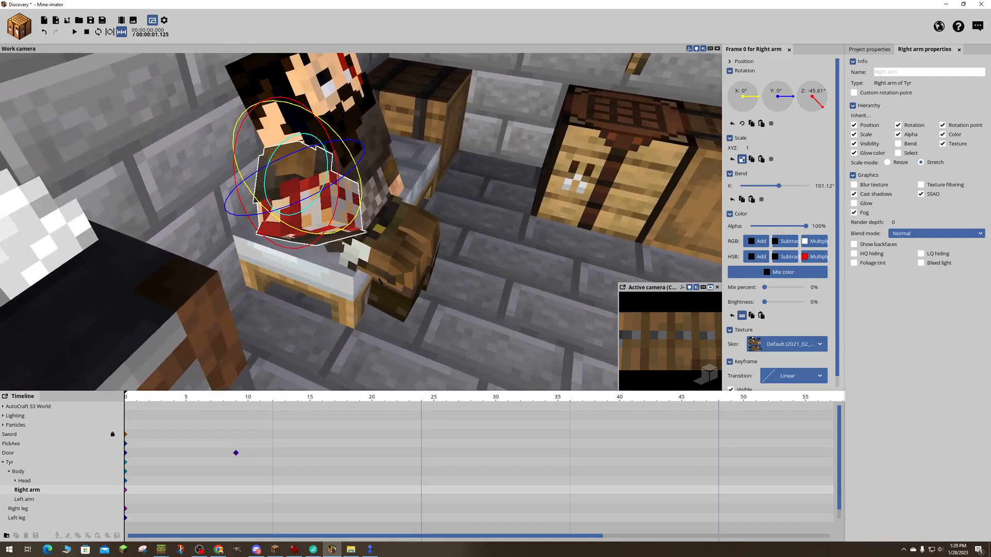
- Try swinging Tyr's bent right arm up beside his head, to rotations of about X -148.2°, Y -32.86° and Z -63.17°
left_click_drag(419, 189, 480, 211)
left_click_drag(320, 193, 176, 57)
left_click_drag(444, 129, 389, 99)
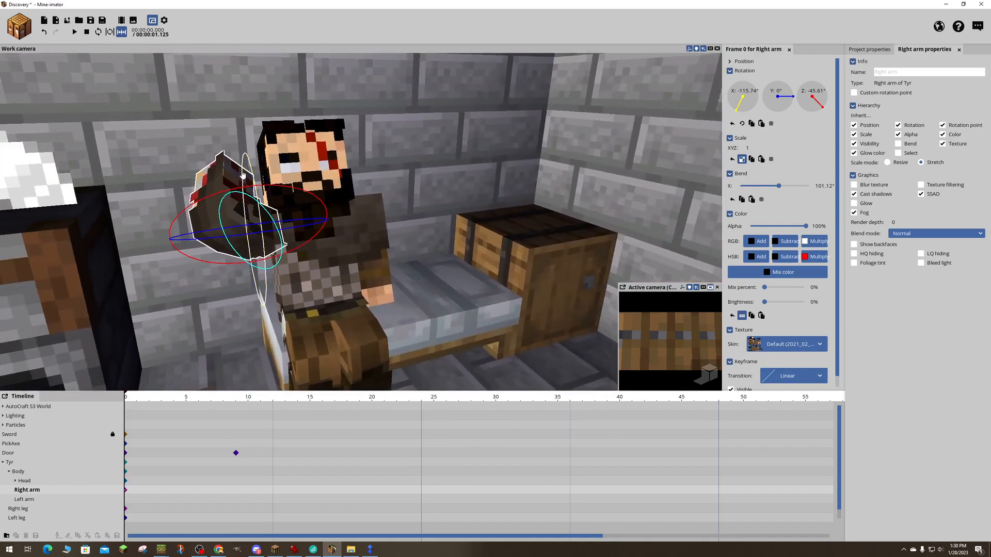
left_click_drag(405, 184, 547, 201)
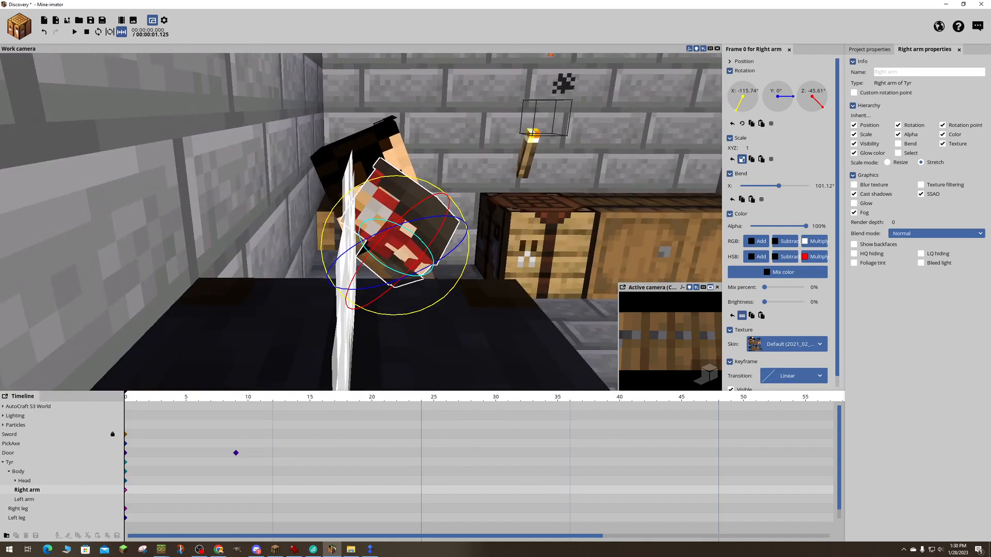
left_click_drag(405, 184, 191, 145)
right_click_drag(420, 174, 409, 174)
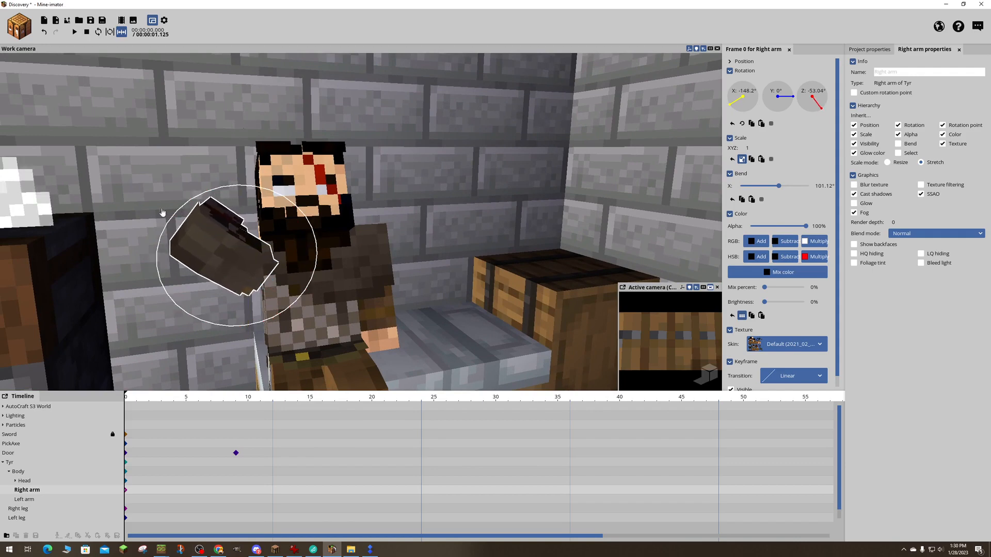
left_click_drag(159, 265, 214, 287)
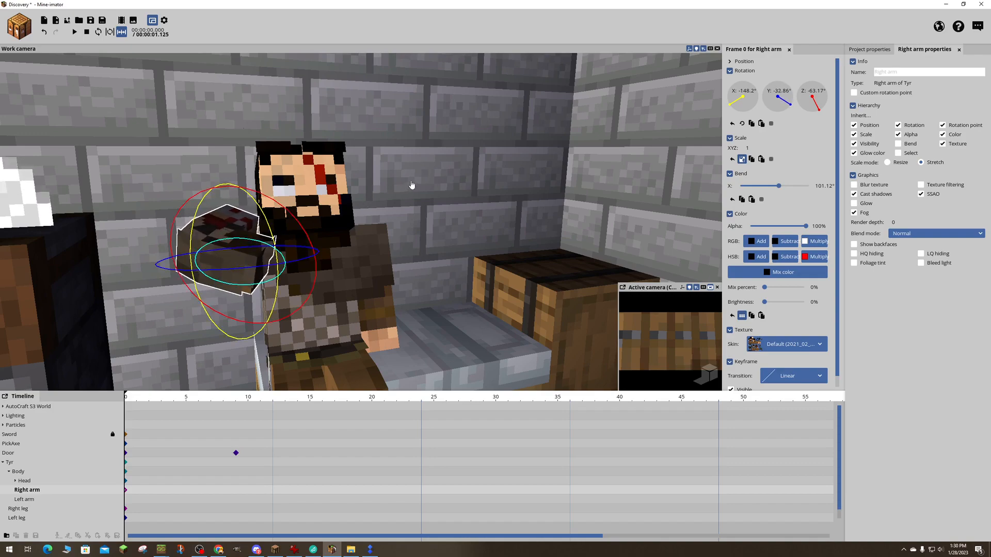
left_click(412, 185)
scroll(419, 205, "down", 5)
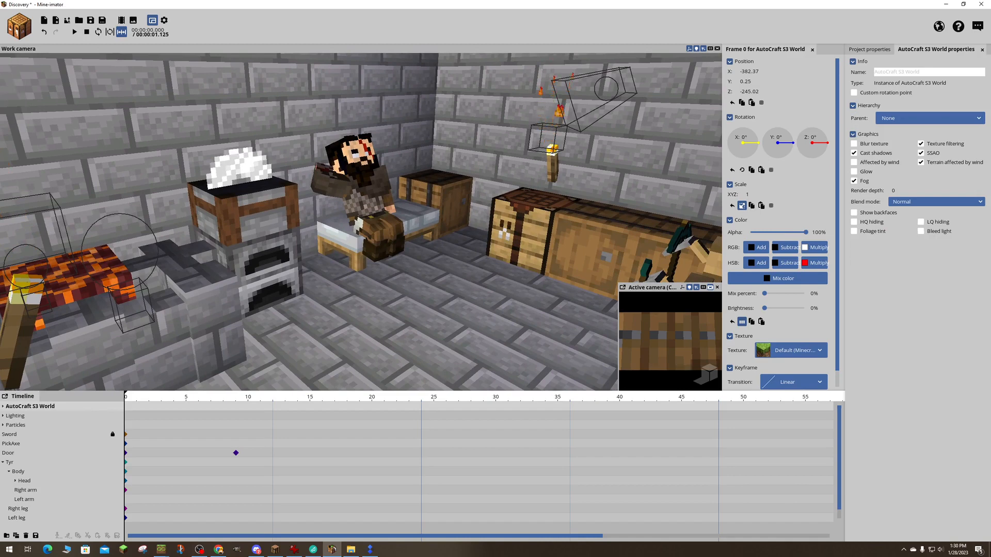
- Try tilting Tyr's head to an X rotation of about 6.1°
left_click(331, 157)
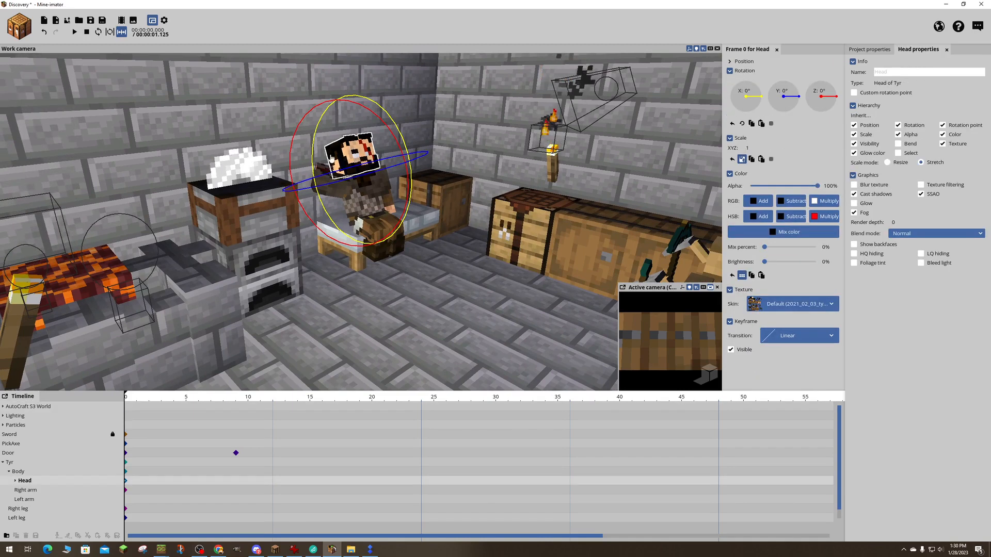
left_click_drag(376, 103, 384, 114)
left_click_drag(428, 217, 388, 197)
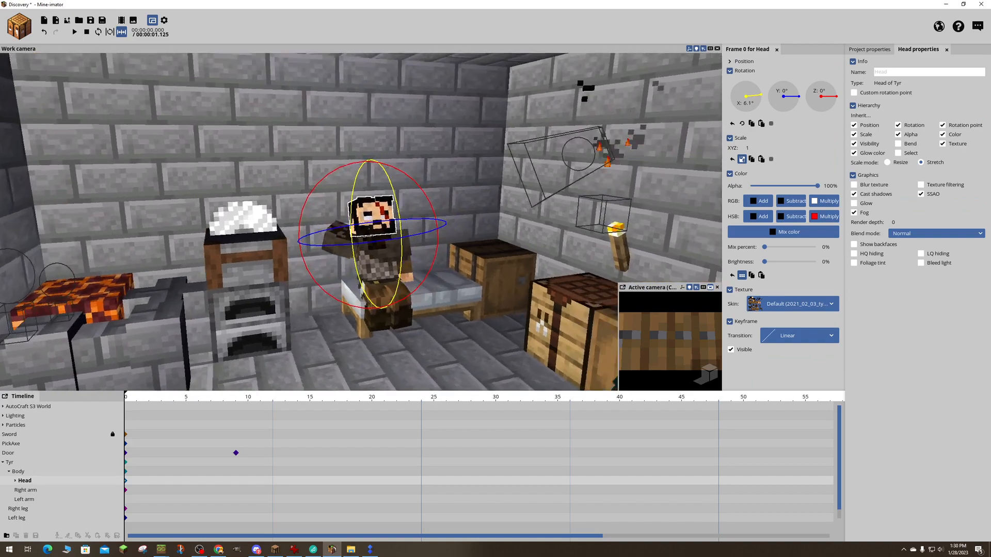
- Try refining the right arm behind Tyr's head, with rotations of about X -137.31° and Y -75.11° and a bend of about 82.92°
key("w")
right_click_drag(429, 243, 325, 237)
left_click(393, 242)
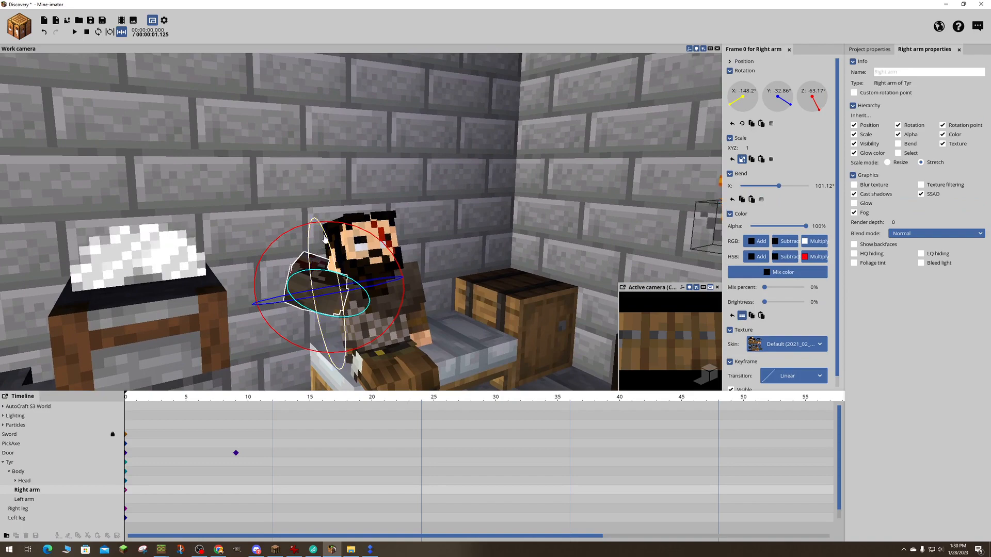
left_click_drag(325, 237, 433, 238)
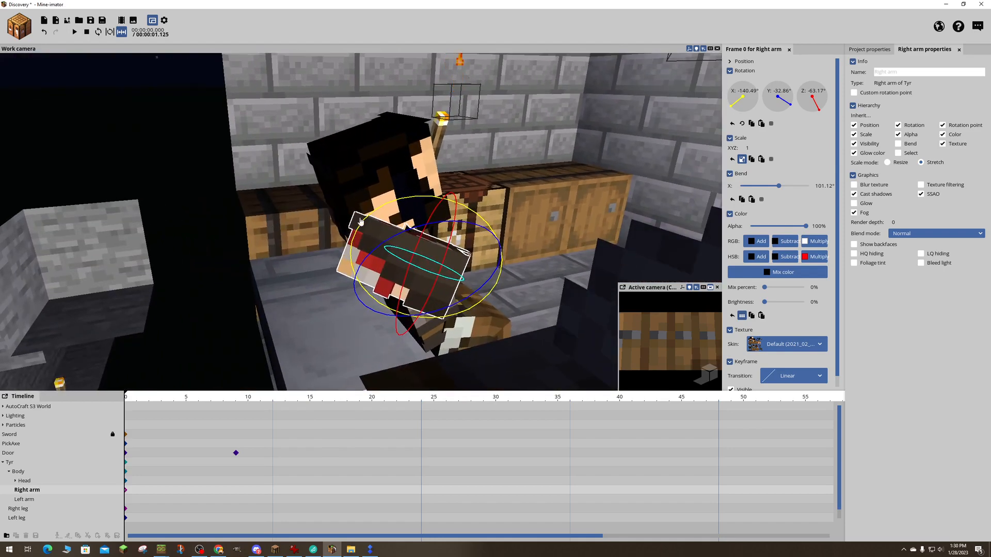
mouse_move(360, 222)
left_mouse_down()
mouse_move(367, 211)
mouse_move(363, 218)
left_mouse_up()
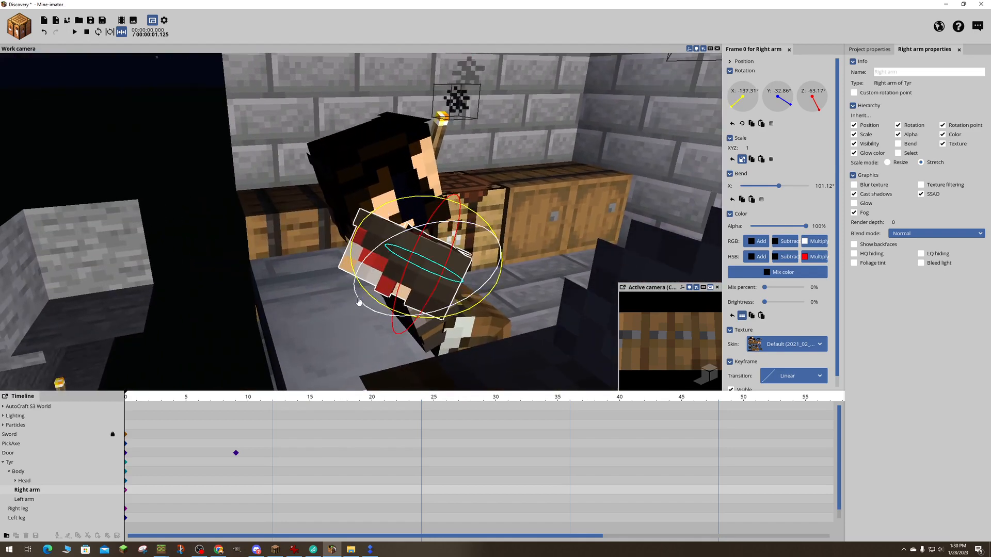
left_click_drag(396, 286, 344, 285)
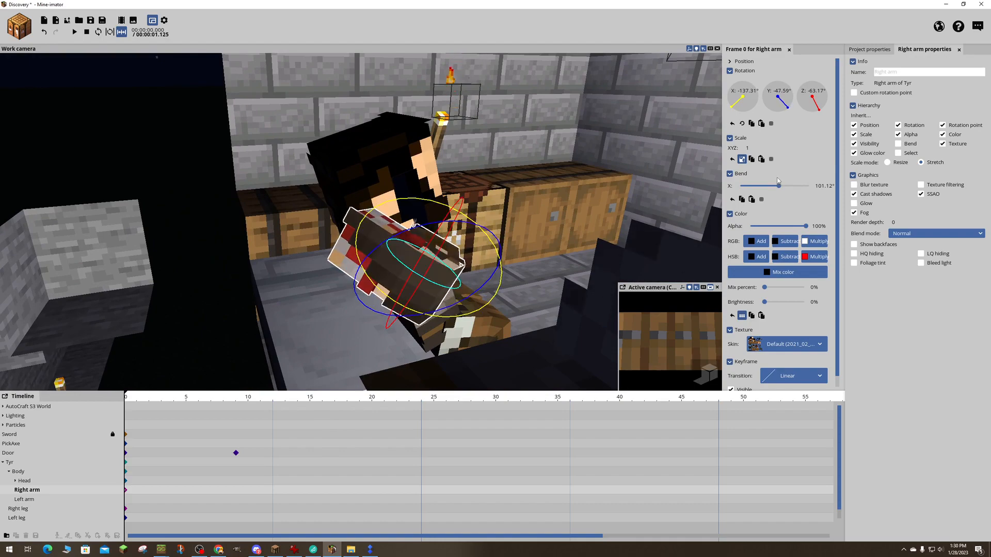
left_click_drag(778, 186, 771, 187)
right_click_drag(631, 212, 206, 196)
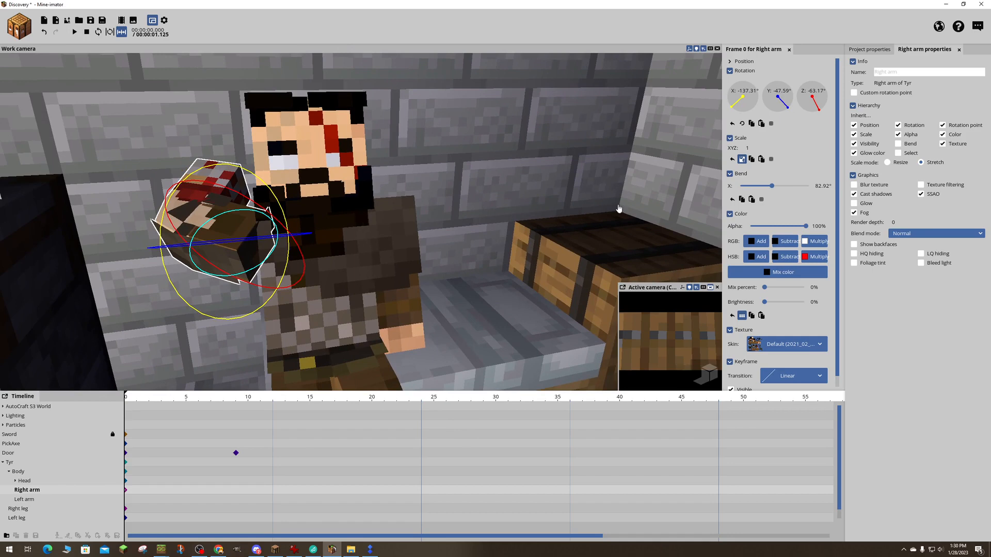
left_click_drag(303, 239, 250, 238)
key("s")
right_click_drag(457, 136, 429, 150)
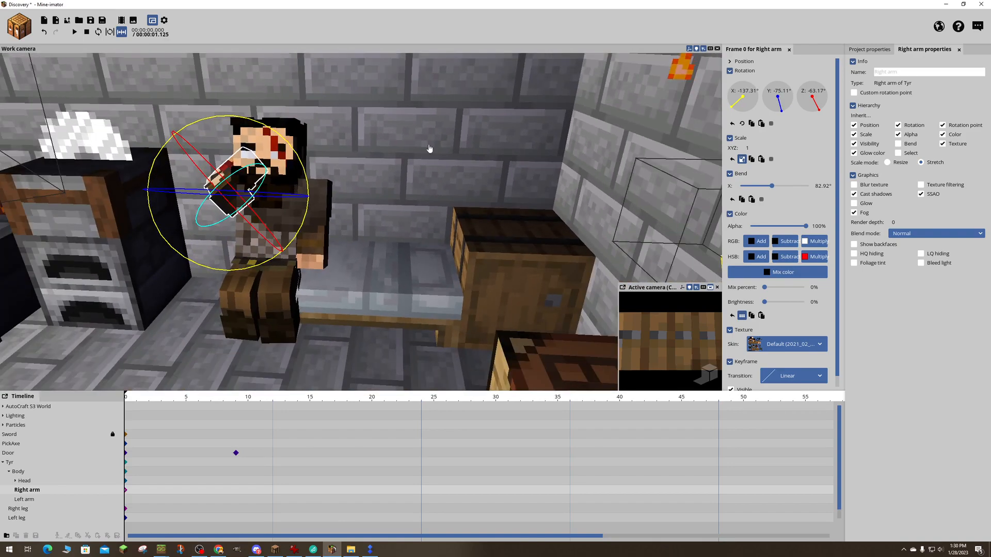
- Try posing Tyr's left arm behind his head, with rotations of about X -129.88°, Y 62.01° and Z 95.4° and a bend of about 97.08°
left_click(334, 210)
right_click_drag(347, 286, 362, 260)
left_click_drag(362, 261, 422, 153)
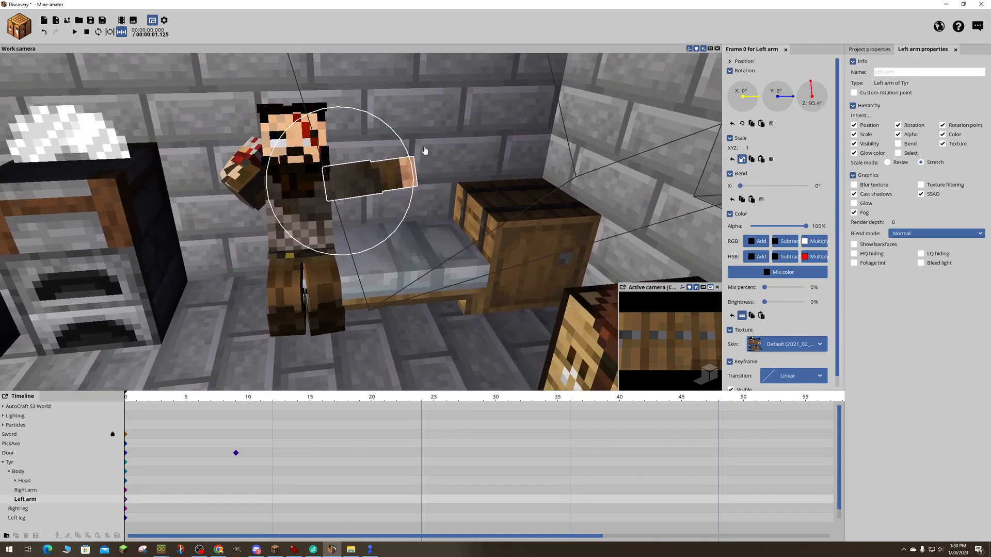
left_click_drag(740, 186, 777, 186)
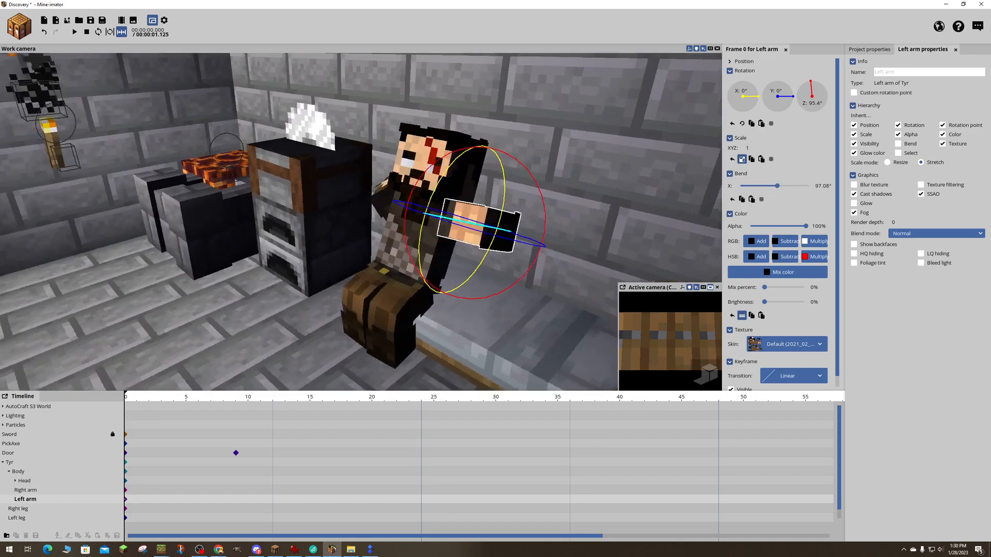
left_click_drag(611, 184, 611, 184)
left_click_drag(276, 174, 415, 227)
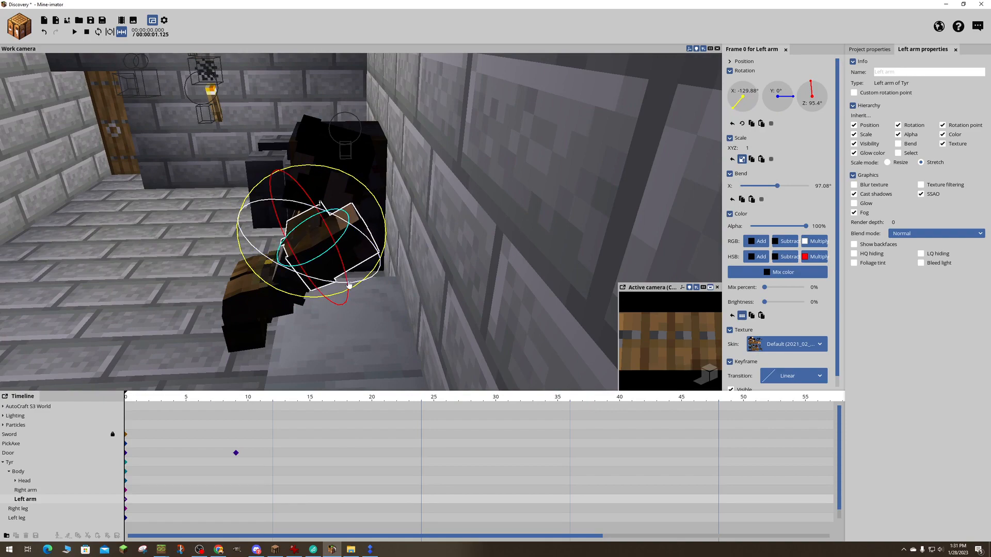
mouse_move(288, 272)
left_mouse_down()
mouse_move(331, 273)
mouse_move(272, 265)
left_mouse_up()
right_click_drag(272, 265, 272, 264)
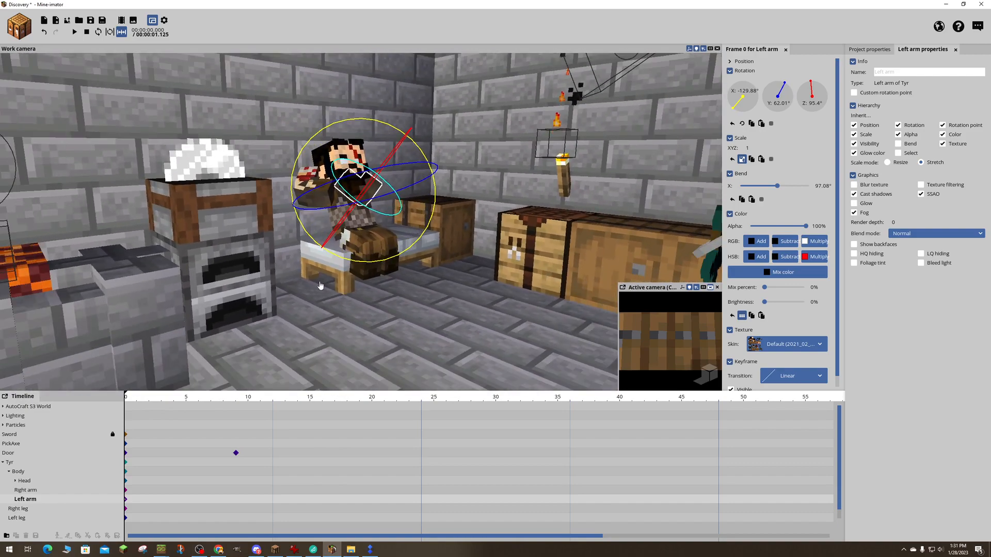
left_click(326, 292)
- Try increasing the tilt of Tyr's head to an X rotation of about 11.03°
right_click_drag(420, 323, 420, 323)
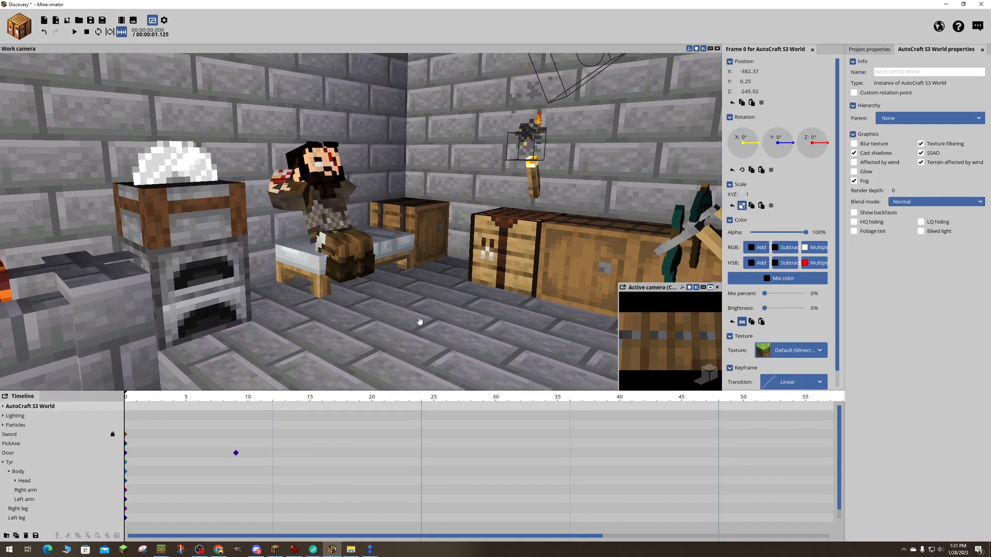
left_click(328, 176)
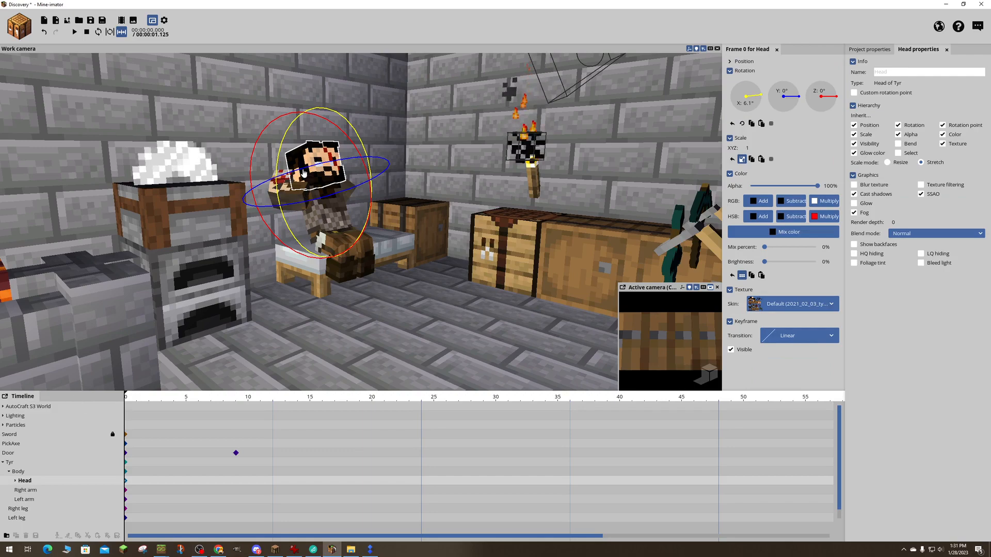
left_click_drag(365, 155, 359, 135)
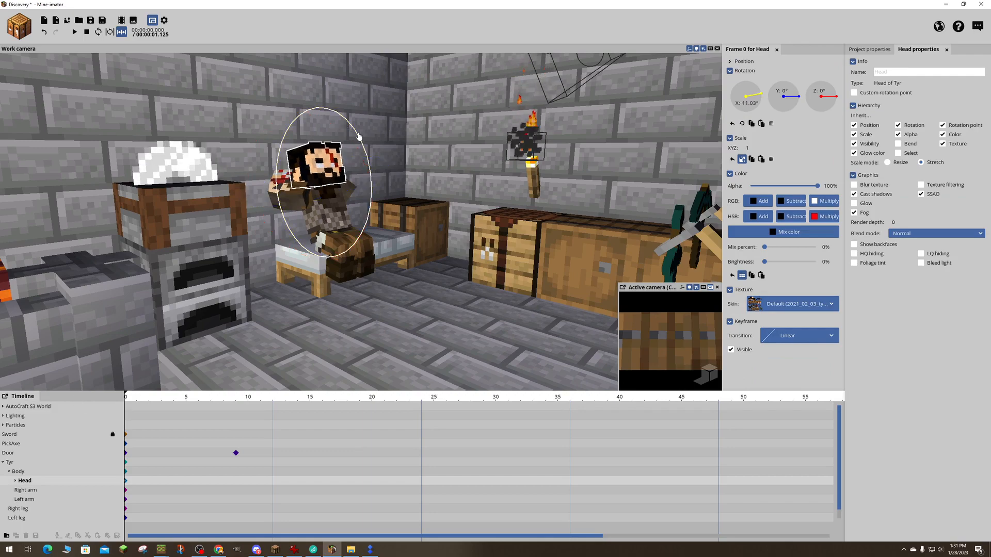
- Scrub through the opening frames to review the door shot in the active camera, then return to frame 0
mouse_move(445, 259)
right_mouse_down()
mouse_move(516, 279)
mouse_move(470, 266)
mouse_move(491, 281)
mouse_move(444, 257)
right_mouse_up()
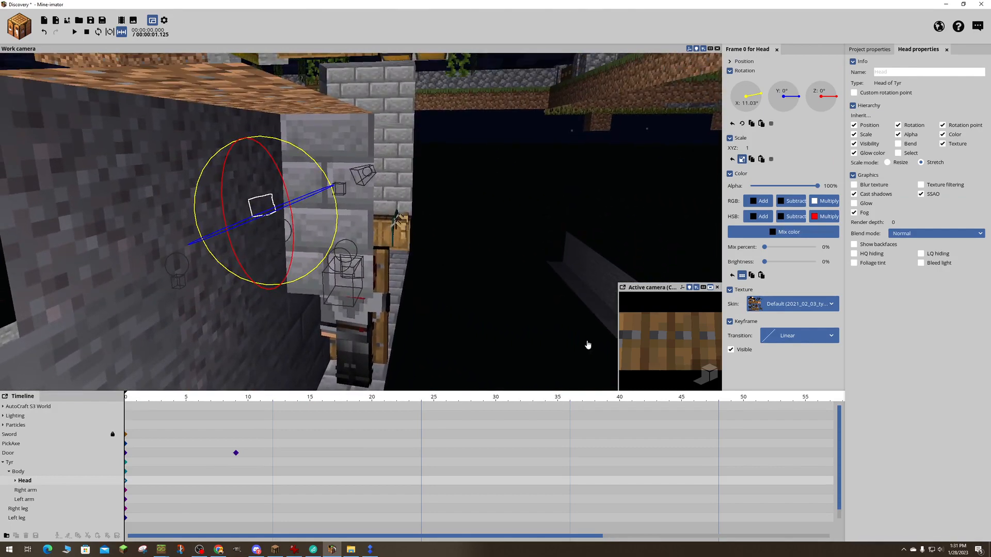
left_click_drag(132, 402, 260, 406)
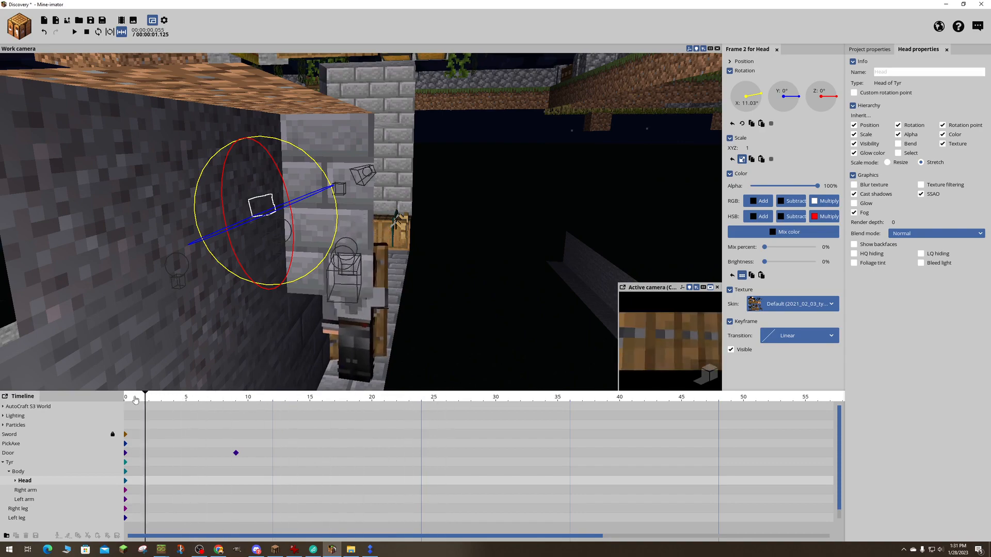
left_click_drag(316, 389, 101, 396)
- Undo the head, arm and body posing on Tyr, back to the left leg's sideways rotation
mouse_move(448, 271)
right_mouse_down()
mouse_move(438, 258)
mouse_move(444, 305)
mouse_move(457, 312)
mouse_move(447, 313)
mouse_move(439, 284)
right_mouse_up()
key("w")
key("s")
key("w")
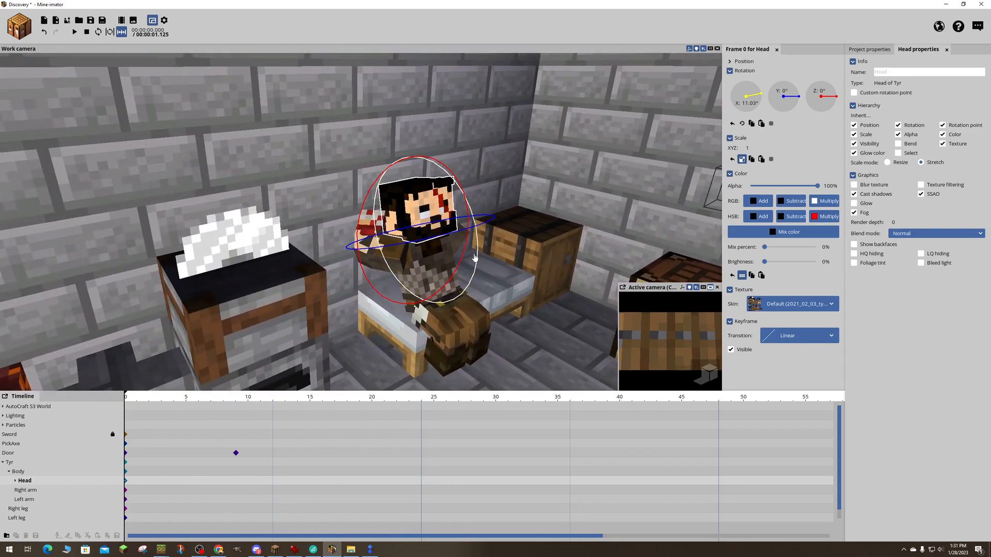
left_click(473, 256)
left_click(474, 256)
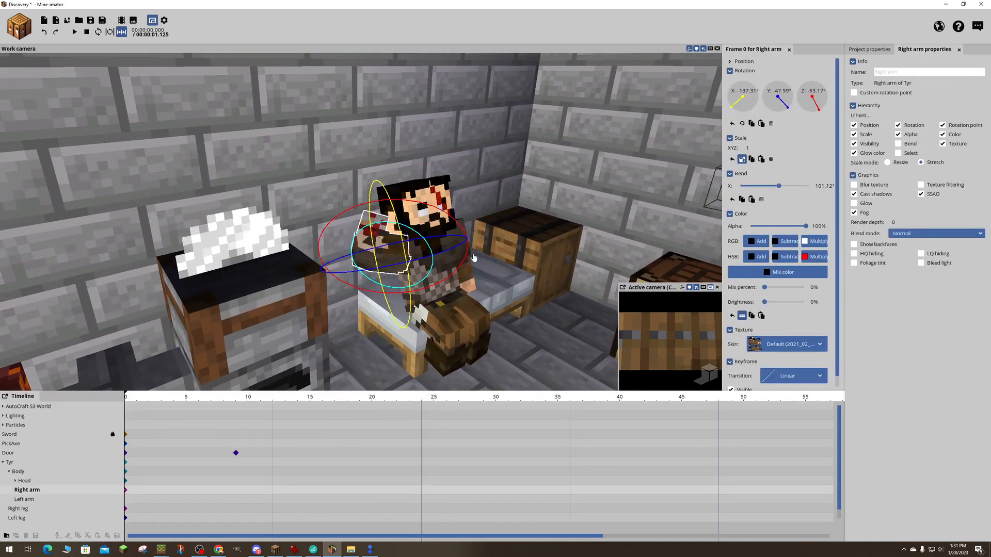
left_click(474, 257)
left_click(474, 256)
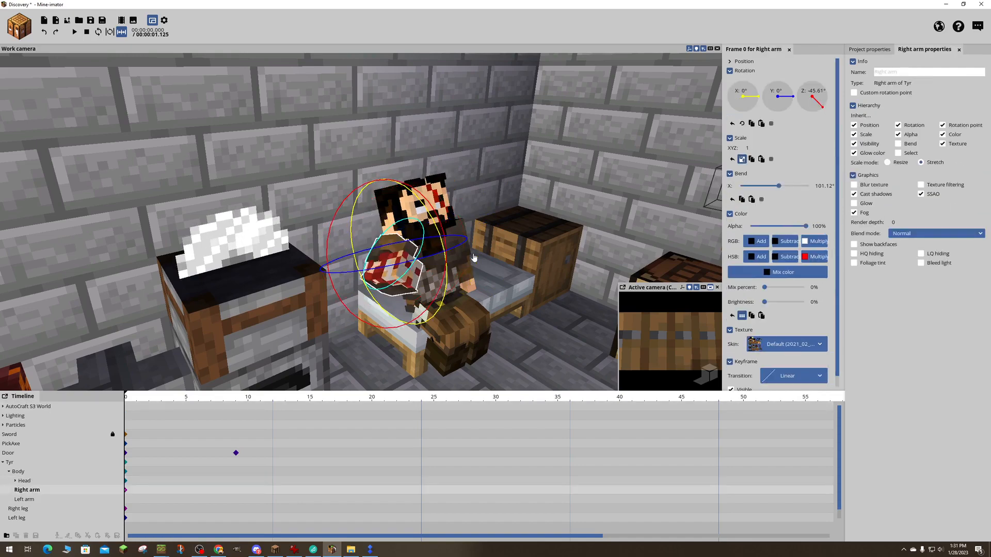
left_click(474, 256)
left_click(474, 257)
left_click(473, 257)
left_click(474, 256)
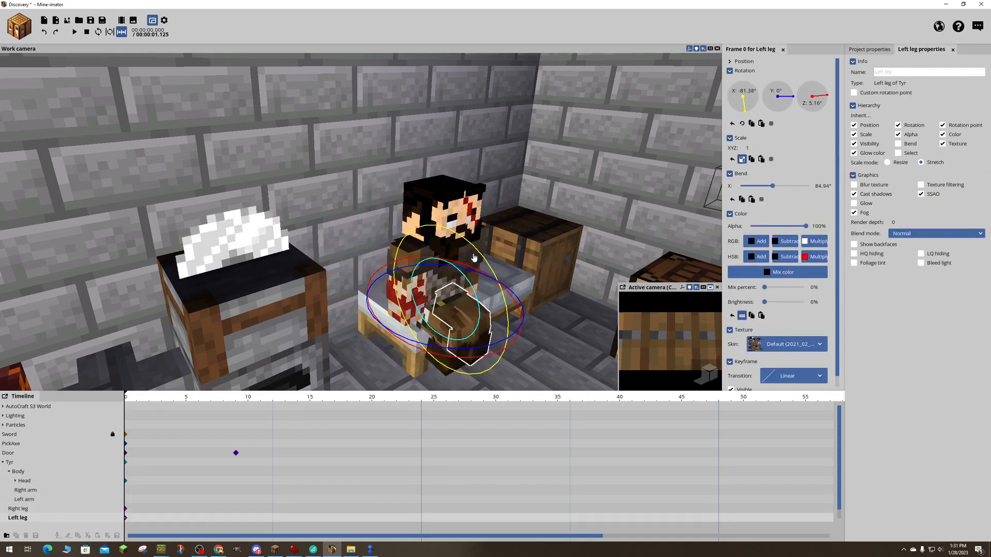
- Undo the leg and sitting pose edits on Tyr, back to him standing upright beside the bed
key("ctrl+z")
key("ctrl+z")
key("ctrl+z")
key("ctrl+z")
key("ctrl+z")
key("ctrl+z")
key("ctrl+z")
key("ctrl+z")
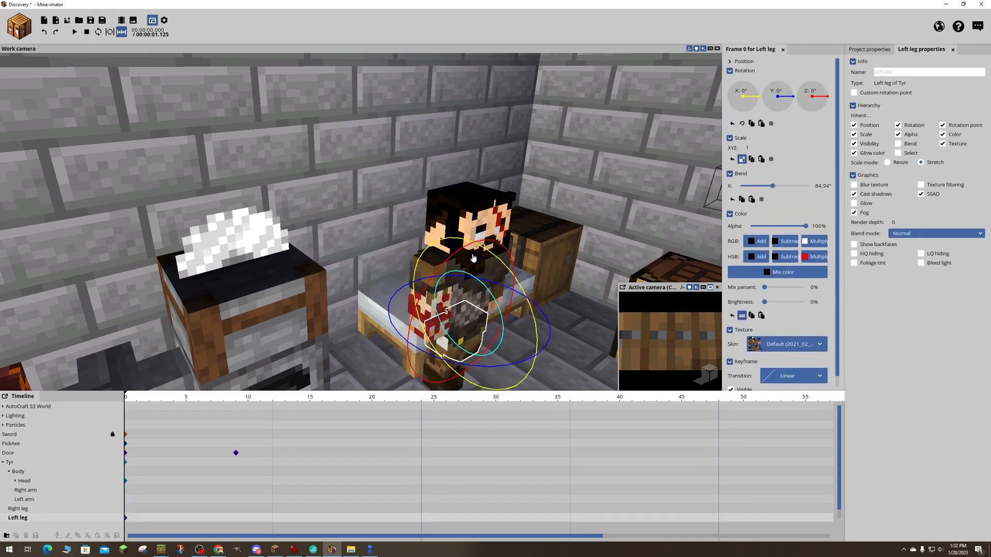
key("ctrl+z")
key("ctrl+z")
key("ctrl+z")
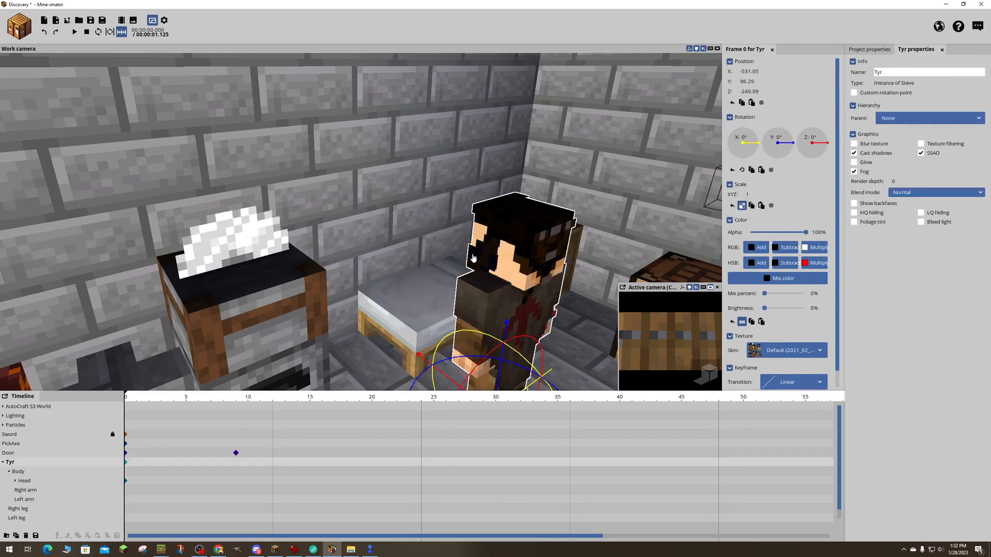
key("ctrl+z")
key("ctrl+z")
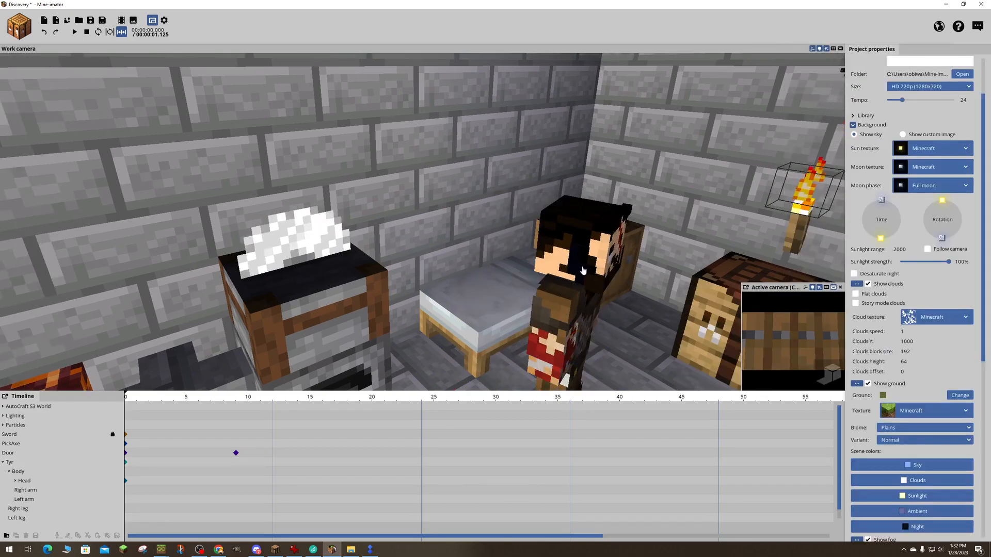
- Add a keyframe to Tyr's head at frame 9 and turn the head towards the active camera at frame 20
right_click_drag(584, 270, 583, 270)
right_click_drag(177, 386, 186, 384)
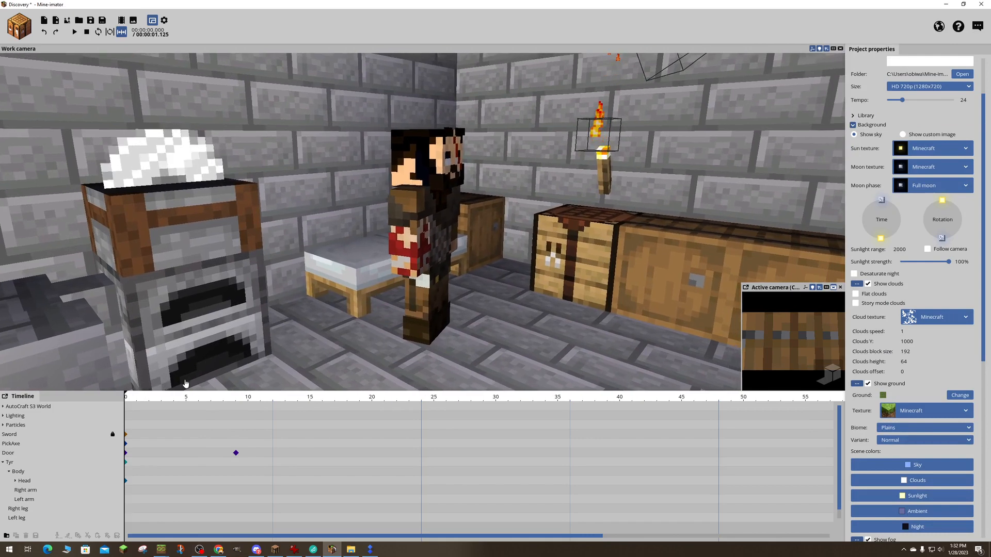
left_click_drag(162, 403, 285, 405)
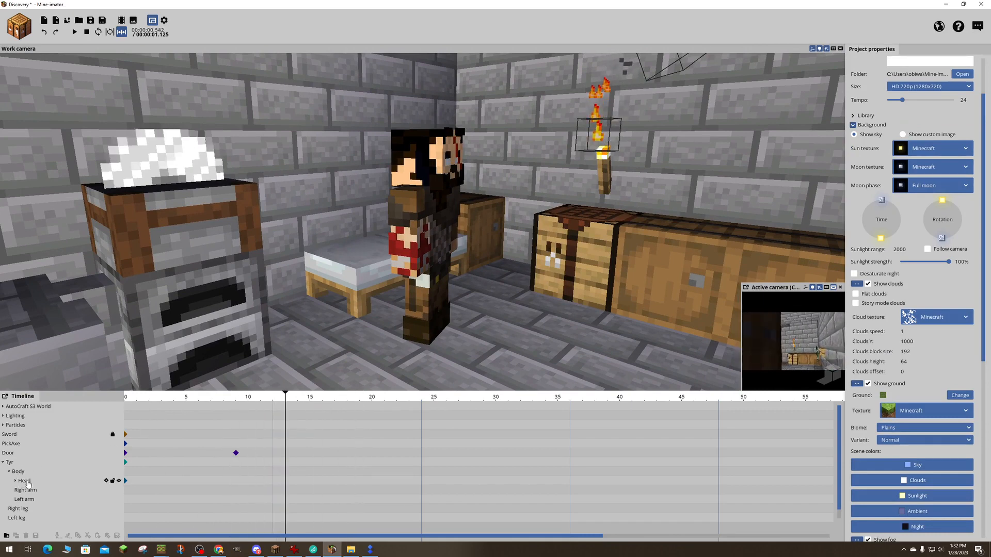
left_click(26, 482)
left_click_drag(307, 404, 240, 409)
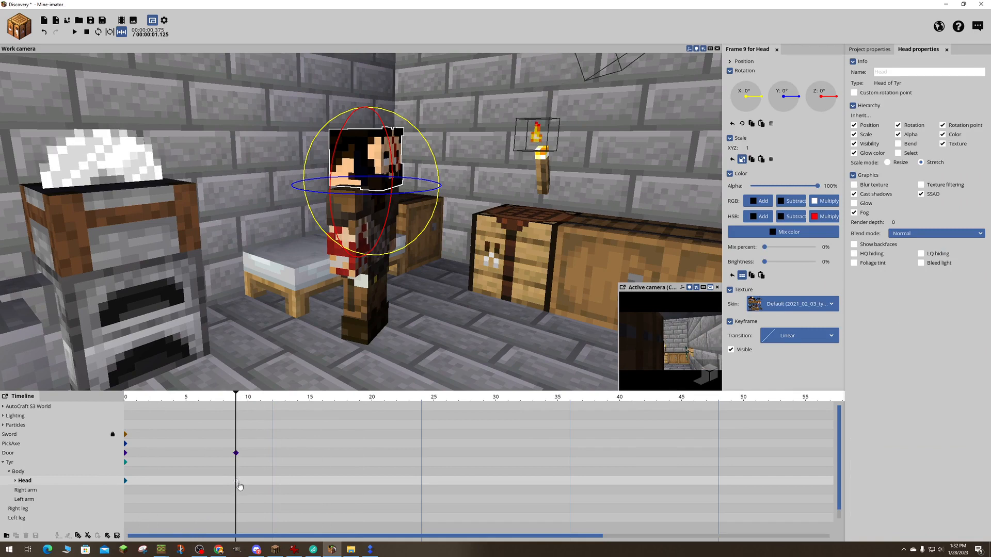
left_click_drag(234, 404, 365, 410)
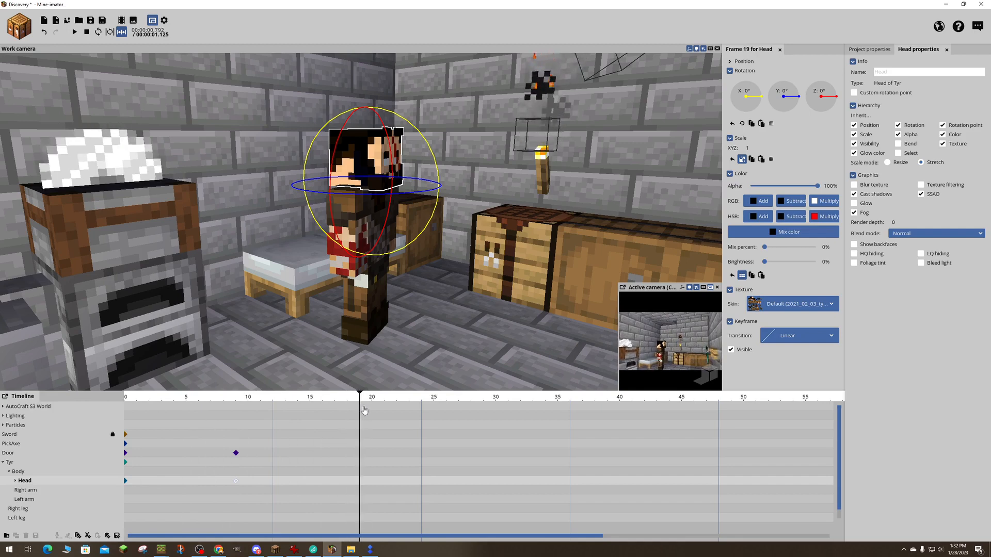
left_click(372, 481)
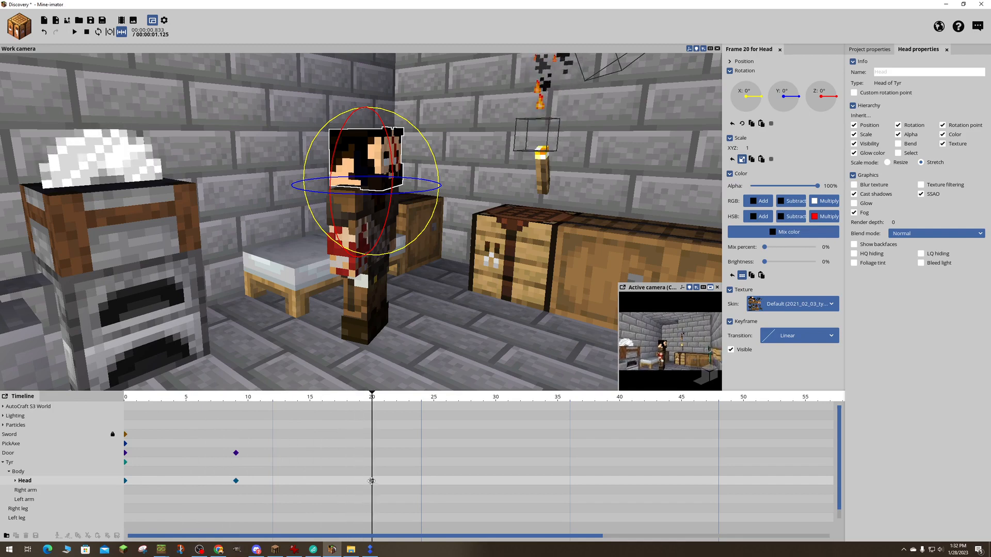
left_click_drag(380, 193, 374, 202)
- Swing Tyr's left leg forward at frame 20, with a Z rotation of about 4.41° and a bend of about 15.17°
key("d")
right_click_drag(372, 228, 449, 255)
left_click(374, 242)
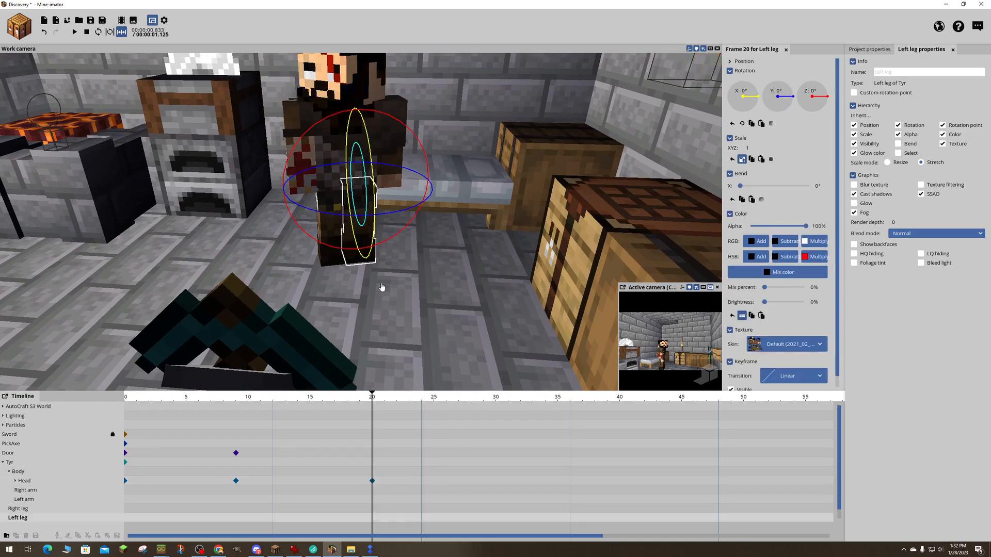
left_click_drag(381, 242, 387, 245)
right_click_drag(358, 281, 430, 282)
left_click_drag(404, 192, 408, 191)
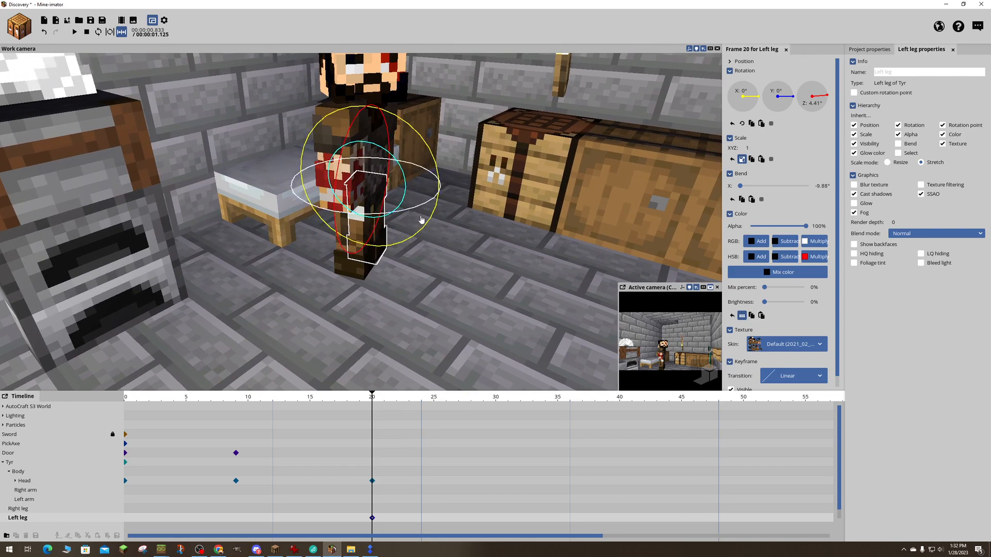
left_click_drag(452, 224, 490, 222)
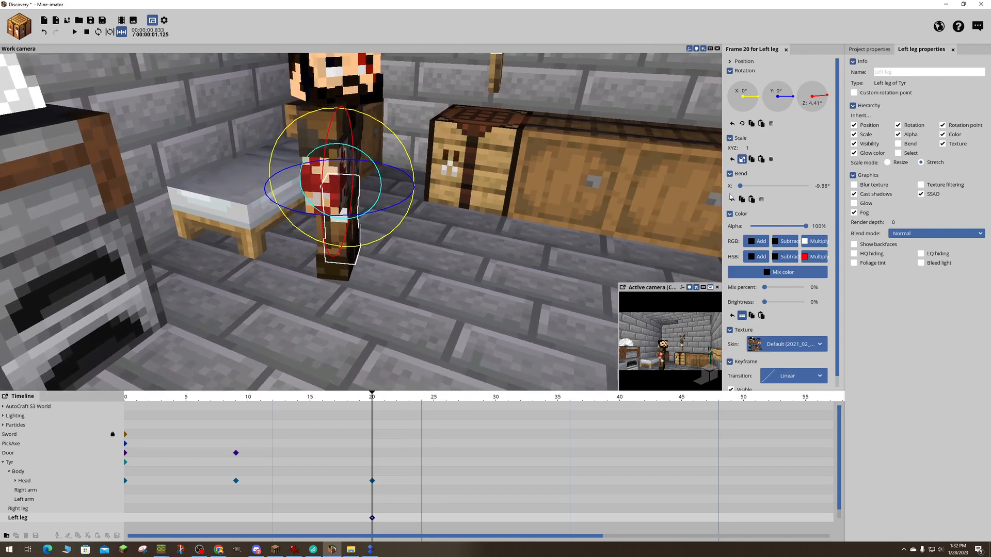
left_click_drag(740, 187, 747, 187)
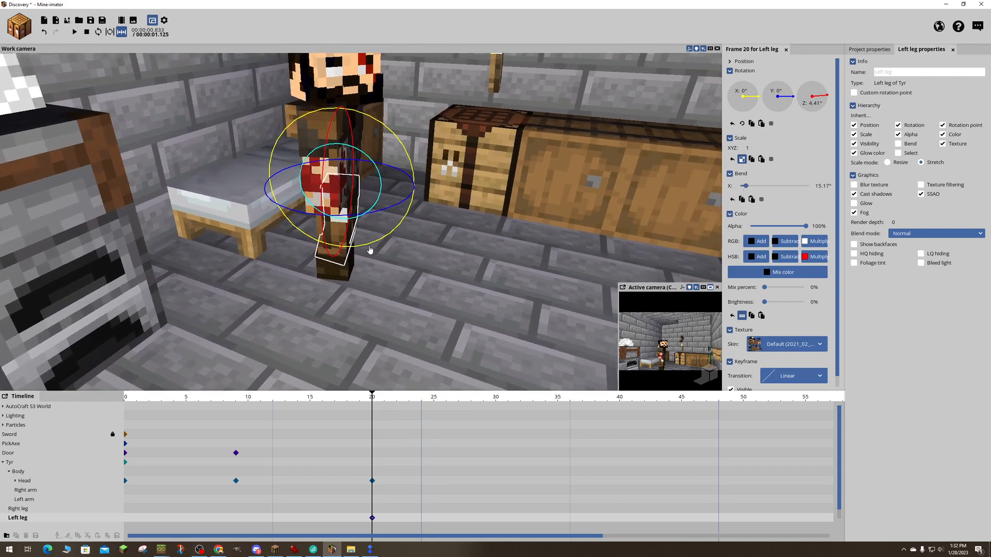
left_click_drag(369, 250, 408, 229)
- Pose Tyr's right leg at frame 20 with an X rotation of about 0.73° and a bend of about 13.15°
left_click(355, 265)
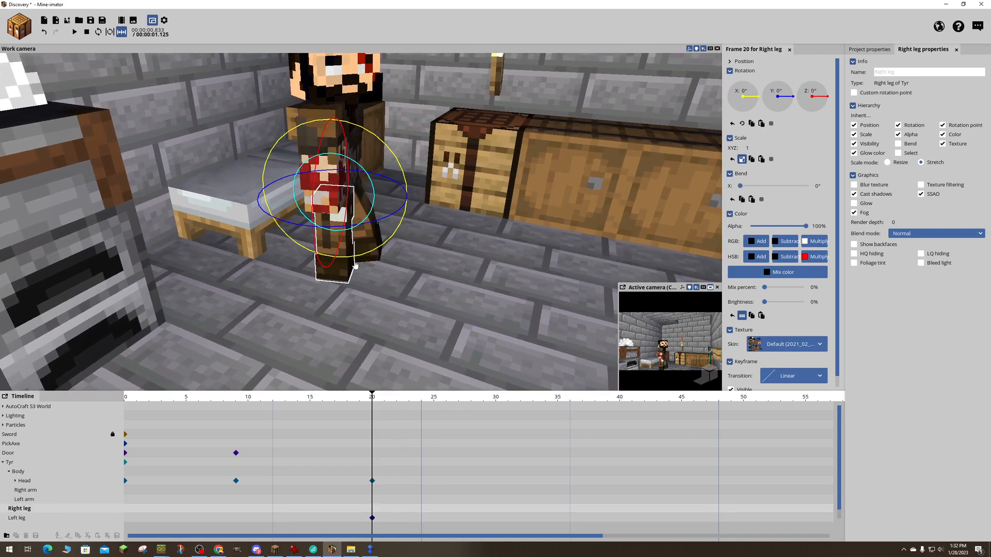
mouse_move(355, 265)
left_mouse_down()
mouse_move(342, 258)
mouse_move(357, 253)
left_mouse_up()
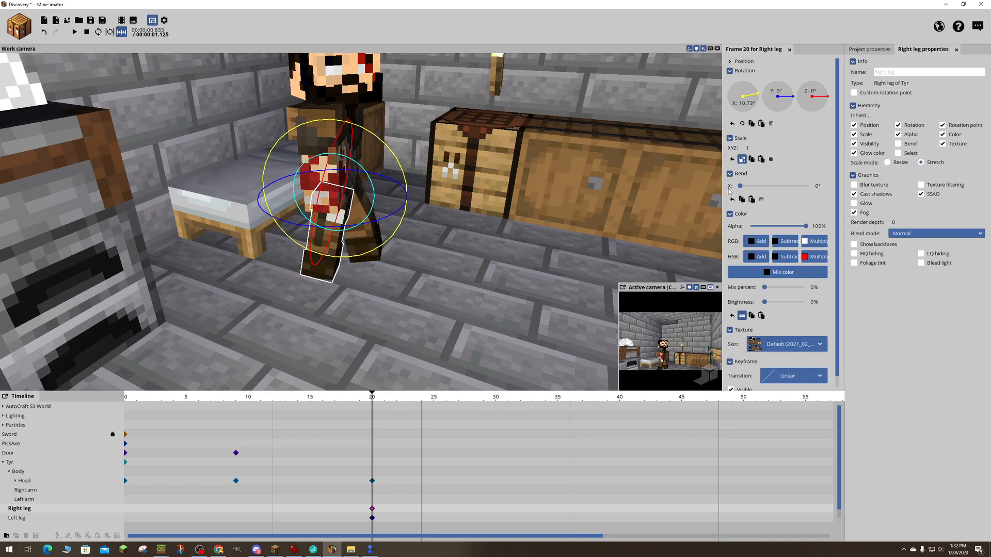
left_click_drag(741, 186, 744, 186)
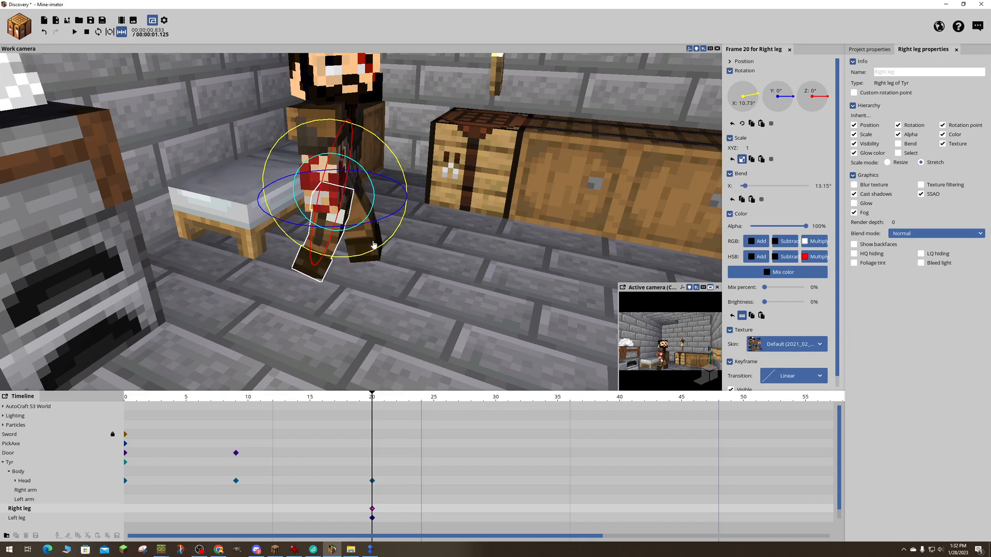
left_click_drag(374, 244, 386, 253)
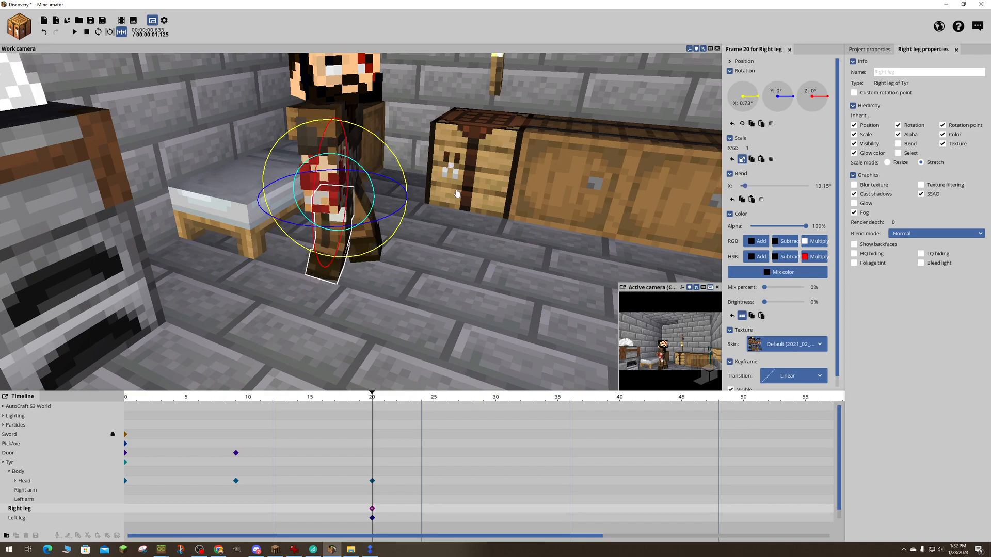
right_click_drag(332, 217, 331, 217)
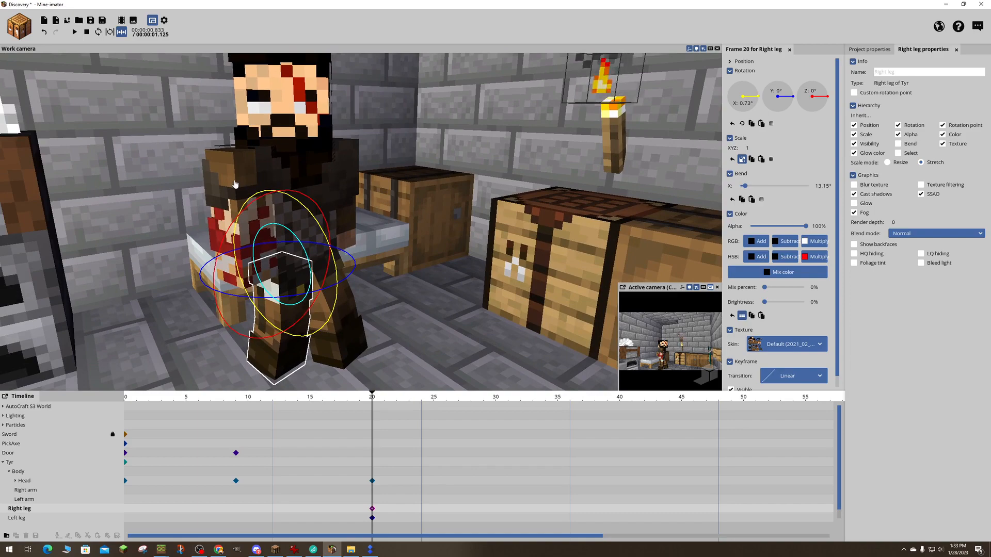
- Try placing a bouncing 3D diamond sword item on the floor beside Tyr, and undo its placement
left_click(262, 215)
left_click_drag(448, 222, 447, 222)
left_click(448, 222)
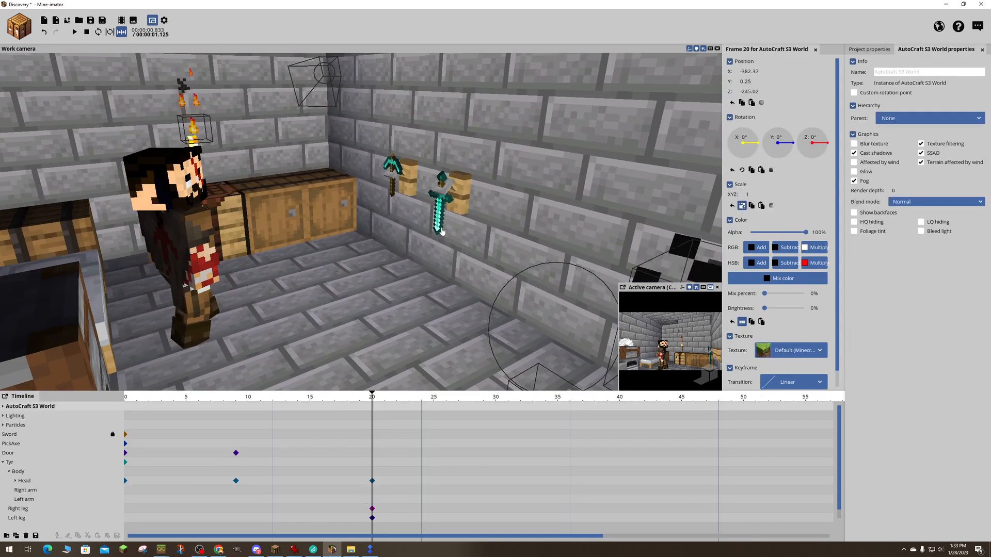
right_click_drag(448, 222, 448, 222)
left_click(22, 23)
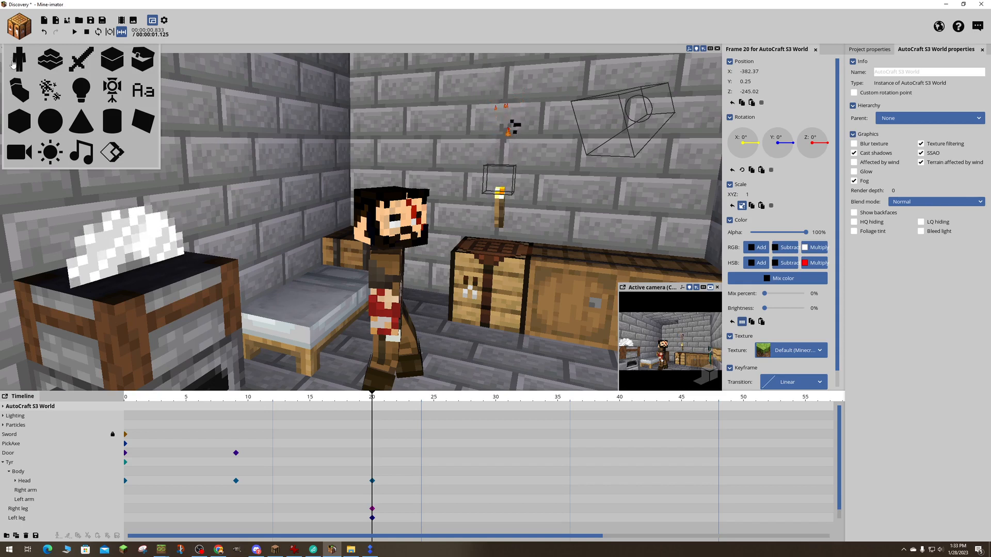
left_click(81, 59)
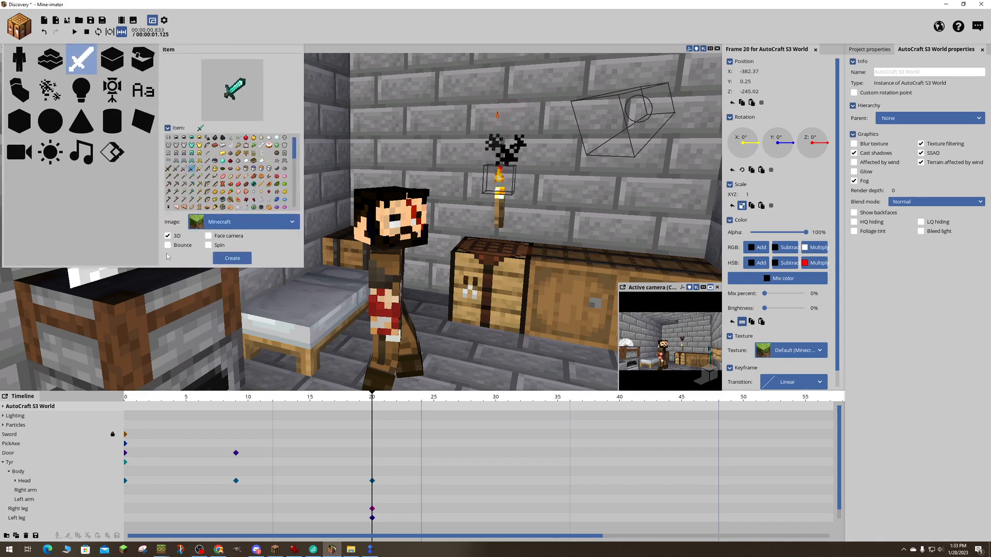
left_click(232, 258)
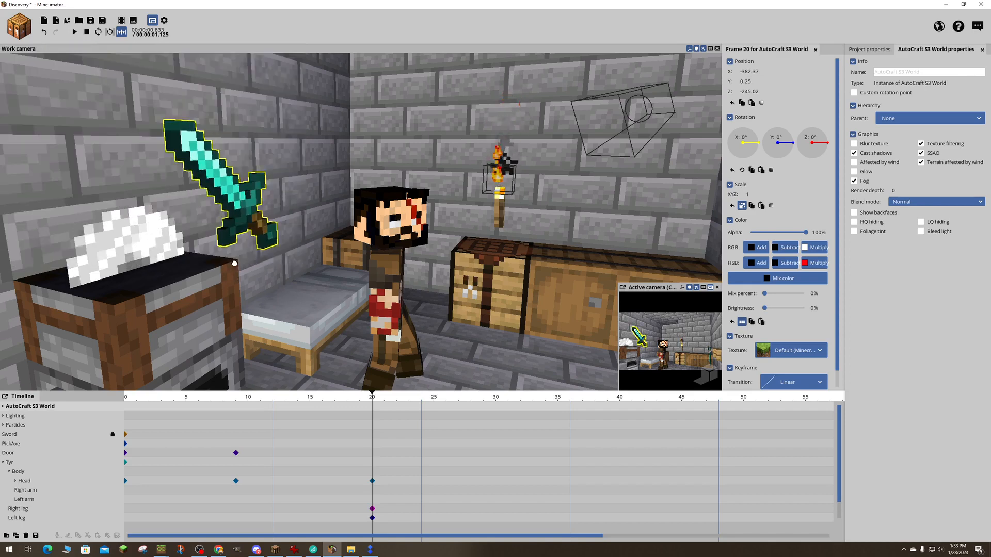
left_click(414, 334)
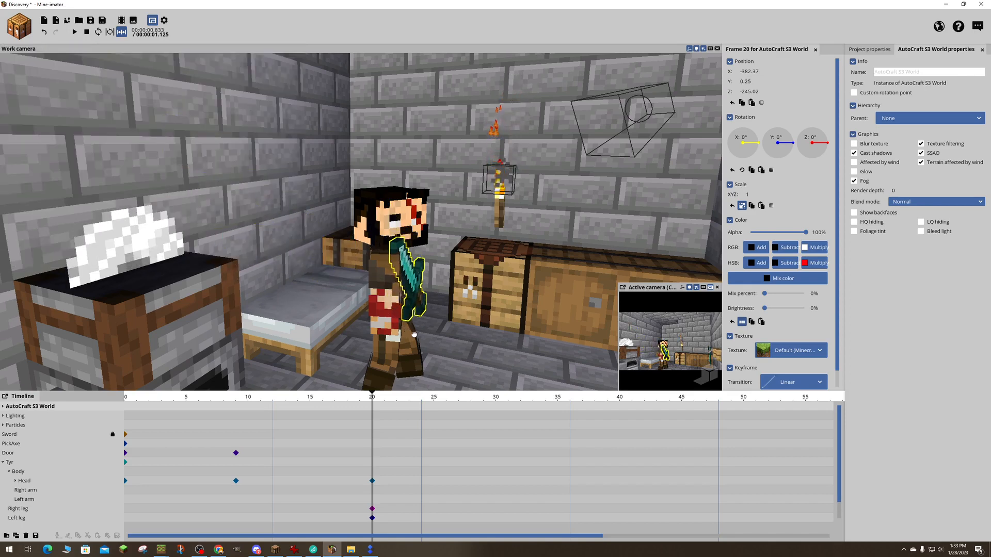
left_click(445, 345)
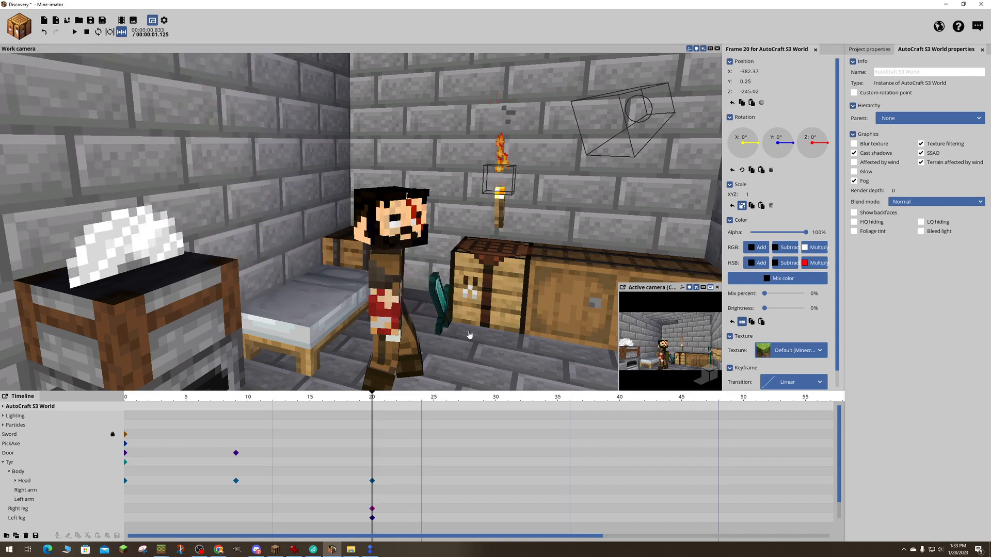
left_click(442, 314)
left_click_drag(508, 274, 390, 294)
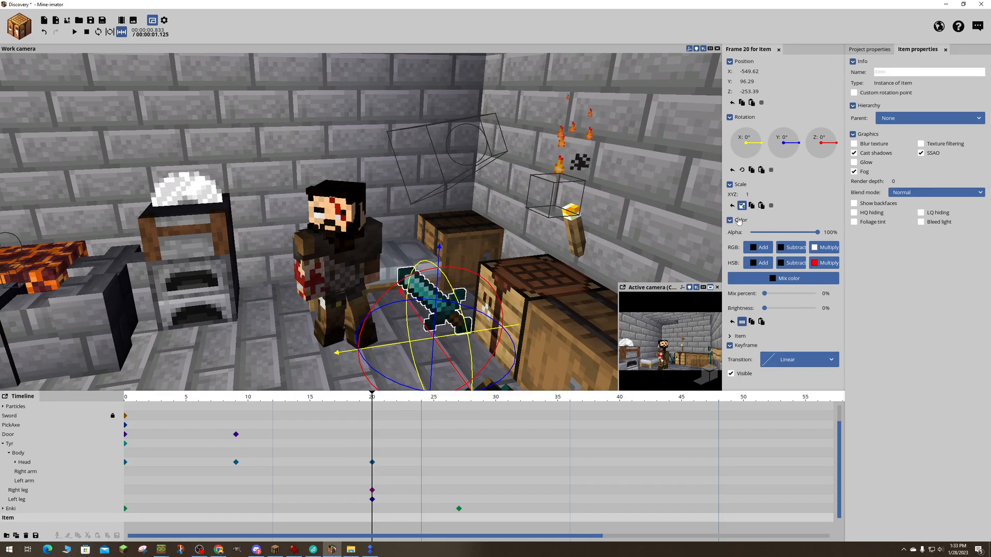
scroll(746, 322, "down", 1)
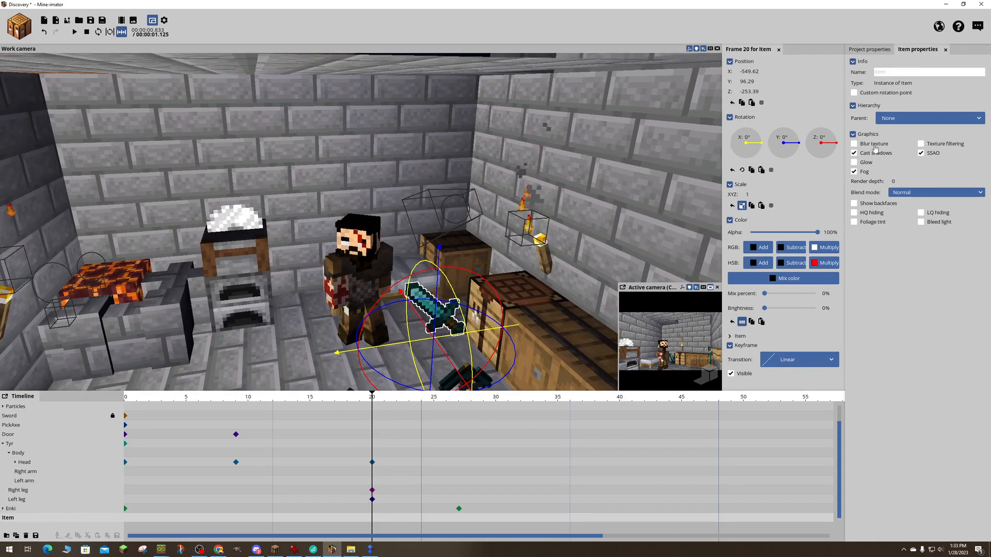
scroll(863, 105, "up", 1)
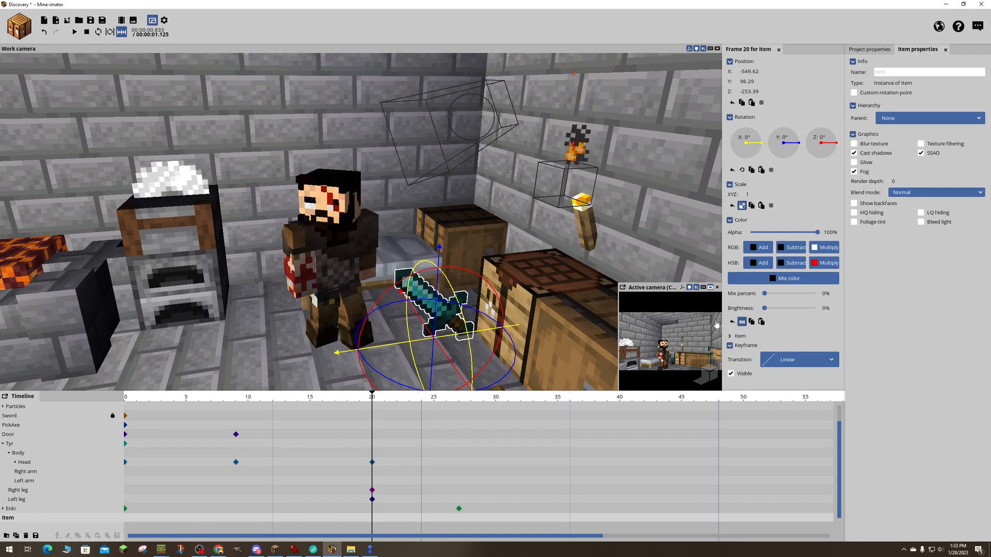
key("ctrl+z")
key("ctrl+z")
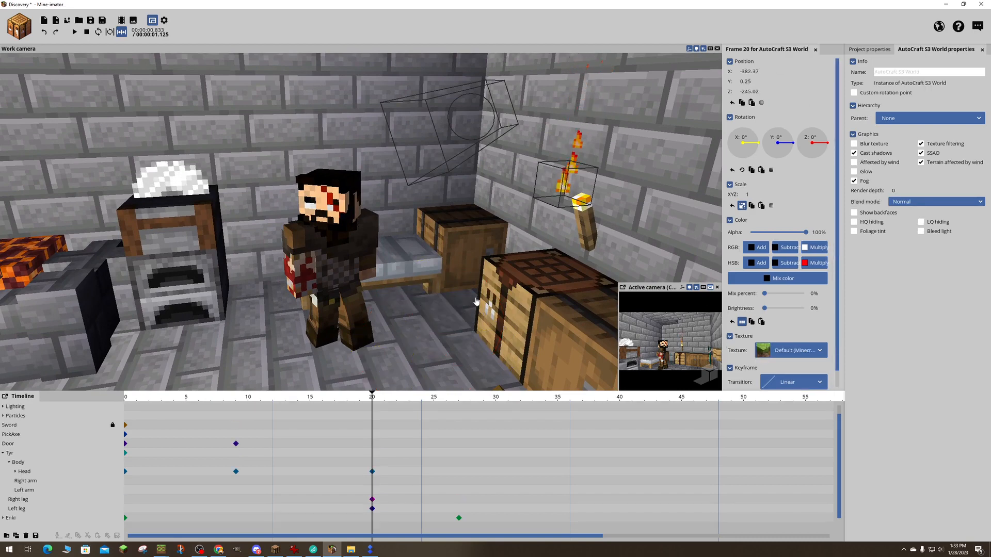
- Create a 3D diamond sword item with bounce turned off and place it at Tyr's feet
left_click(28, 27)
left_click(82, 59)
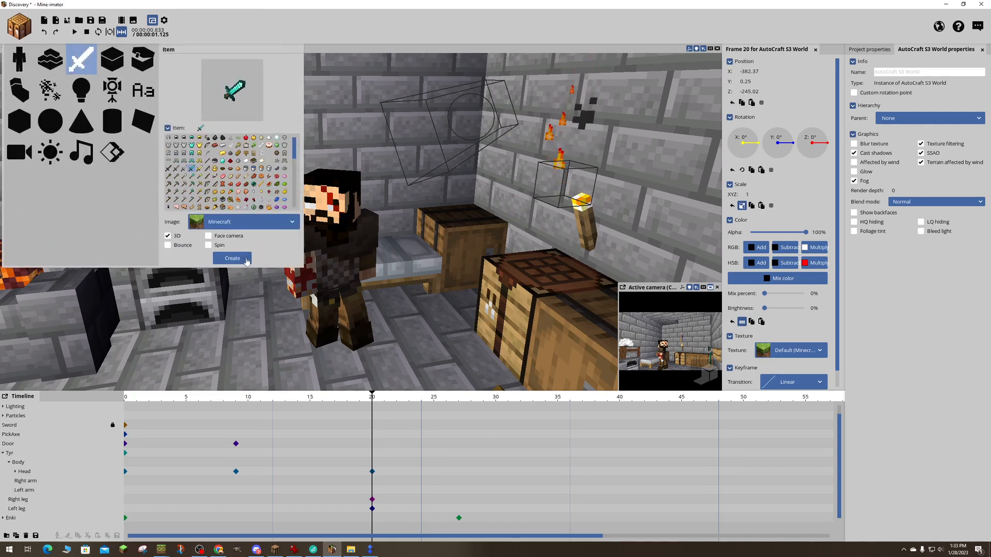
left_click(247, 260)
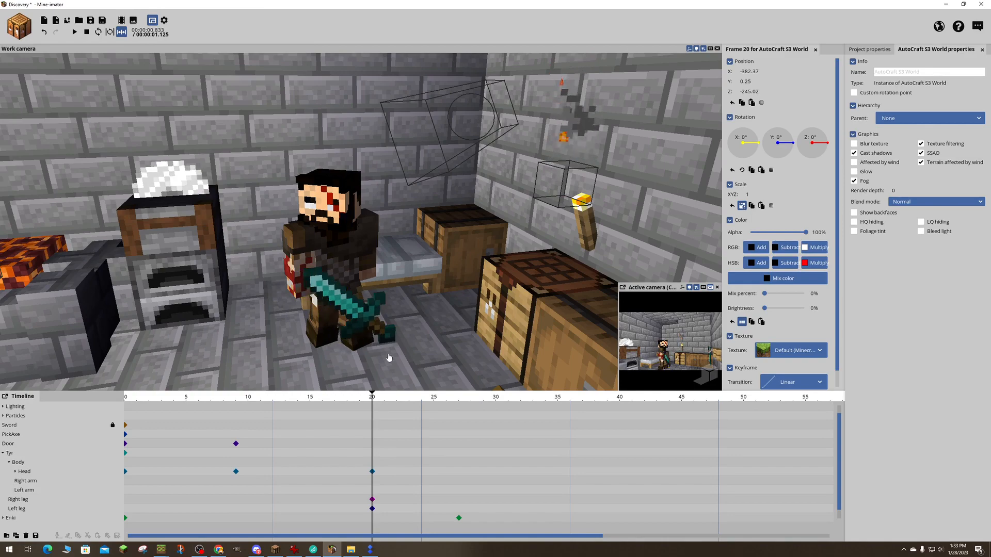
right_click_drag(389, 358, 408, 380)
- Rotate the new sword to about 85.89° around Y and parent it to Tyr's right arm
left_click(450, 276)
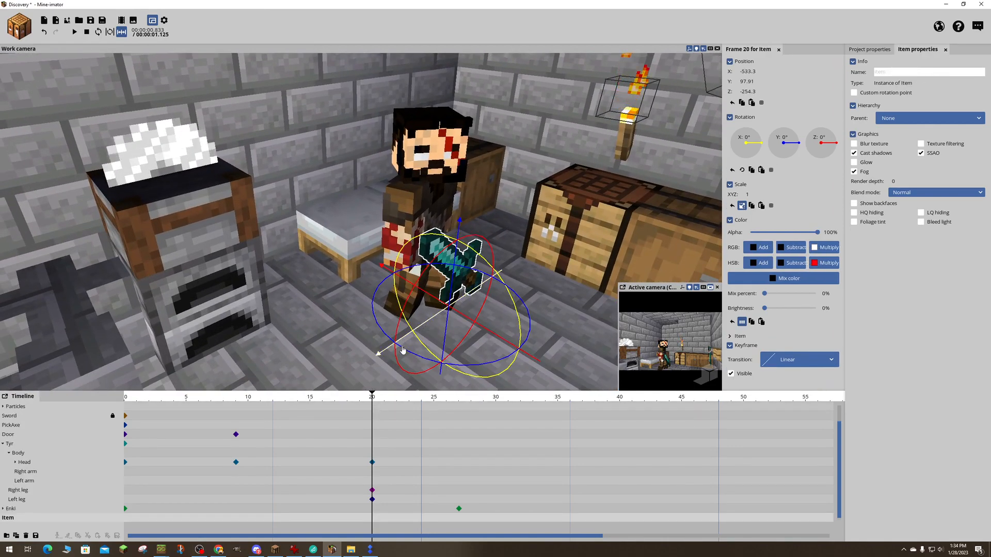
left_click_drag(403, 351, 459, 361)
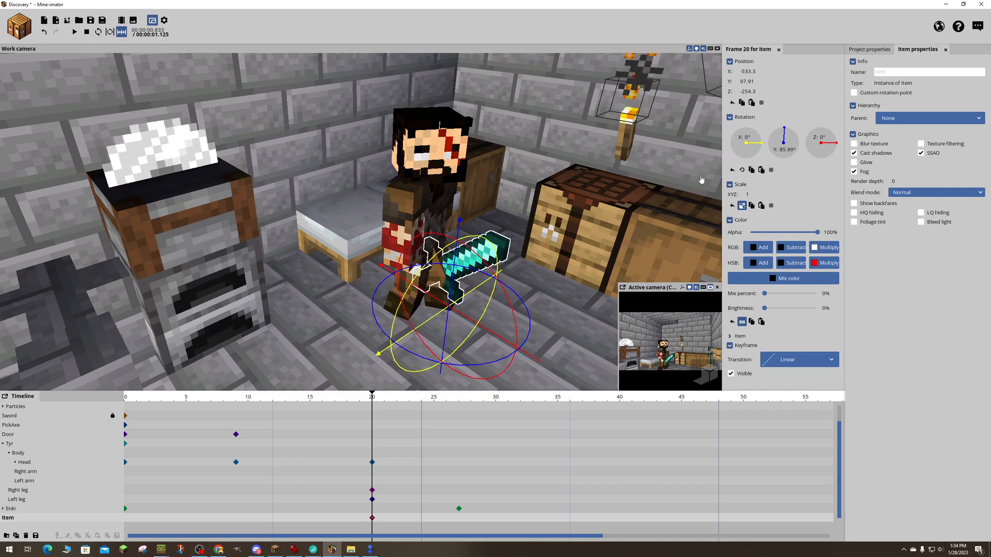
left_click(899, 120)
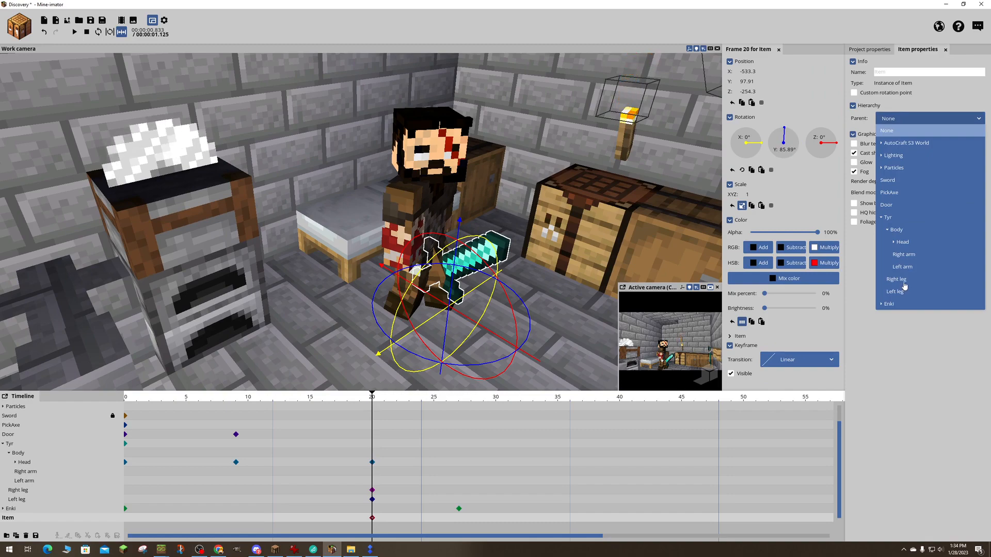
left_click(904, 254)
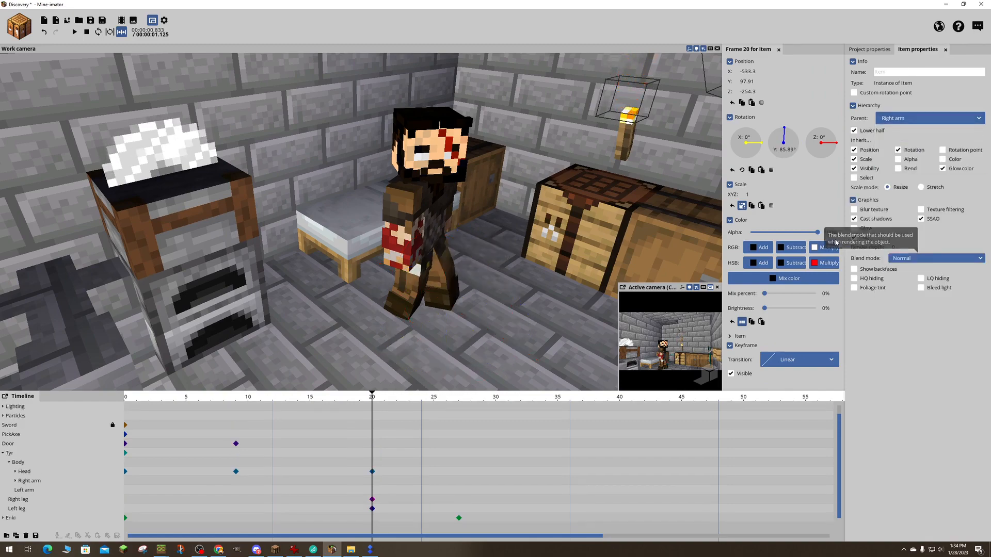
- Move the new sword along the X axis to about X -301.08
key("s")
right_click_drag(362, 222, 361, 222)
key("w")
right_click_drag(575, 169, 575, 169)
right_click_drag(382, 207, 411, 218)
key("w")
key("a")
key("w")
left_click_drag(391, 260, 410, 260)
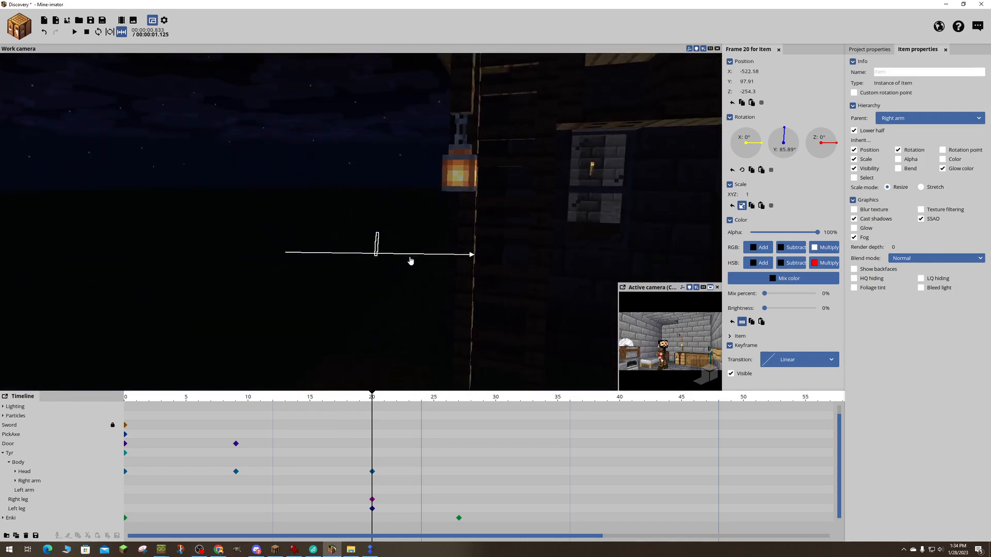
left_click_drag(677, 260, 694, 258)
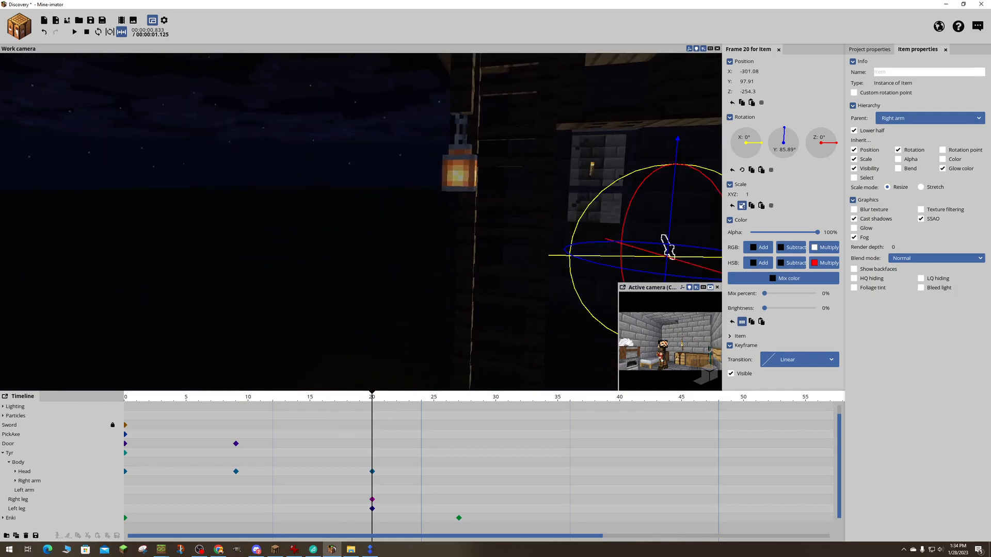
- Bring the sword across the scene towards Tyr's room, to about X 282.94 and Y -31.35
key("s")
right_click_drag(694, 258, 694, 258)
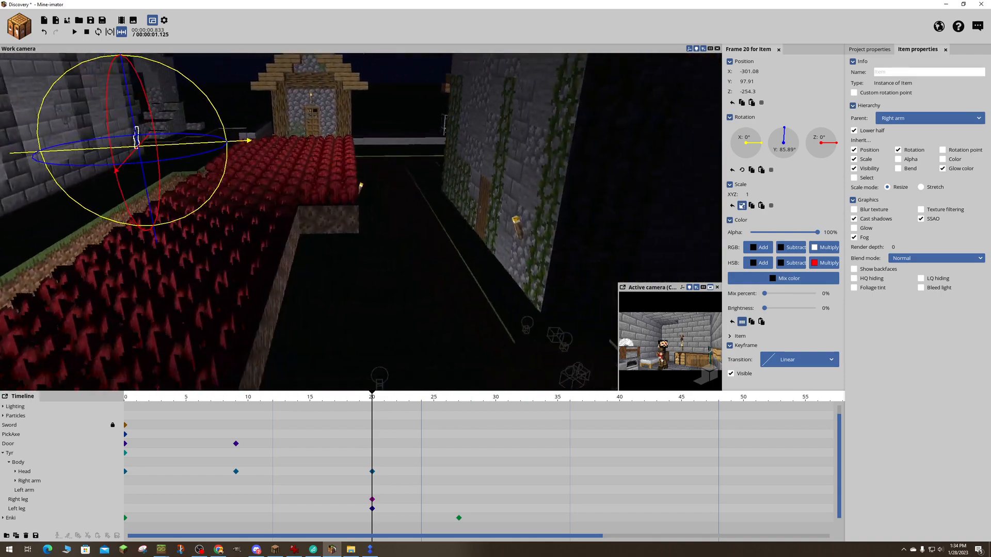
key("s")
right_click_drag(361, 222, 361, 222)
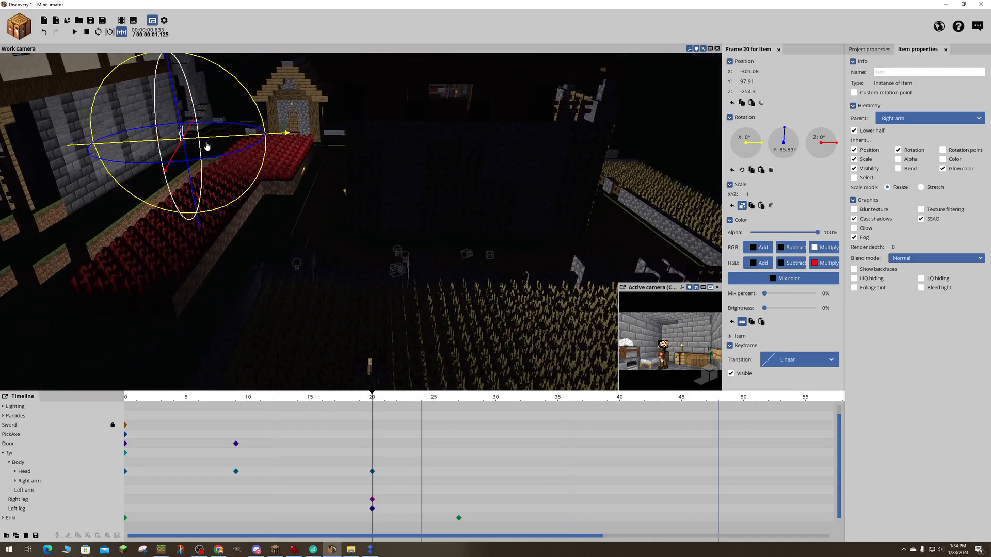
left_click_drag(567, 135, 544, 175)
left_click_drag(536, 231, 535, 237)
key("w")
right_click_drag(535, 237, 535, 237)
left_click_drag(377, 222, 385, 127)
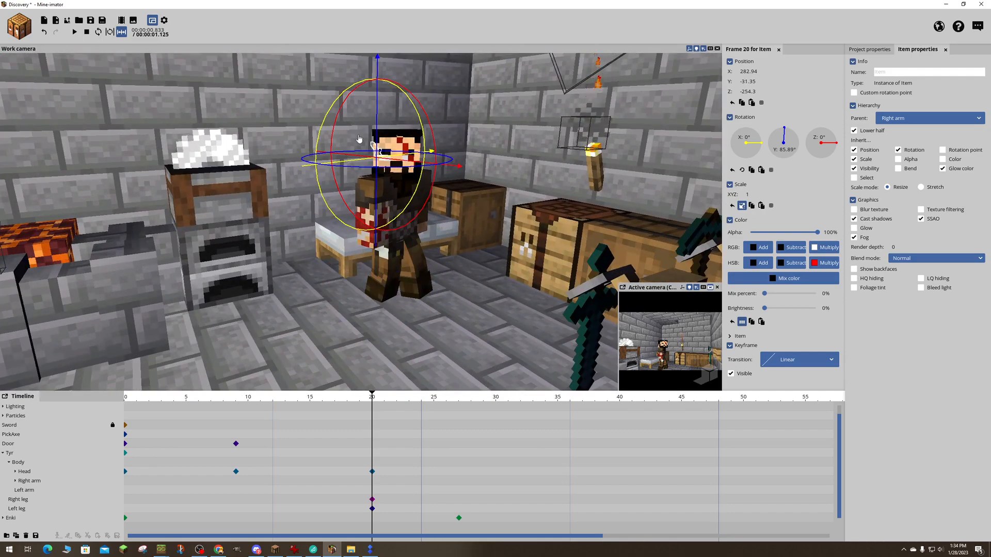
- Move the sword into the room near Tyr, at about X -16.19, Y -0.23 and Z 48.31
right_click_drag(359, 138, 359, 138)
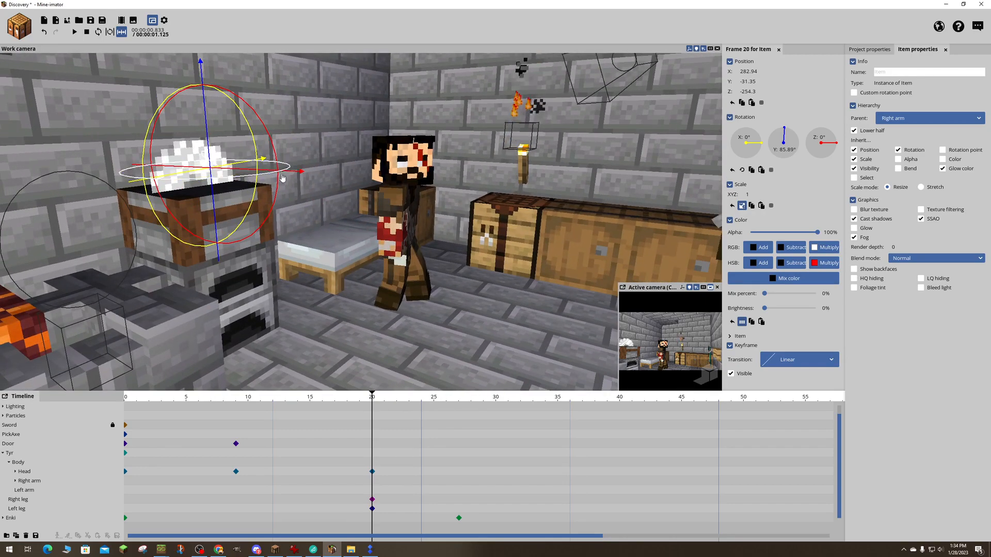
left_click_drag(295, 175, 615, 195)
right_click_drag(615, 195, 614, 195)
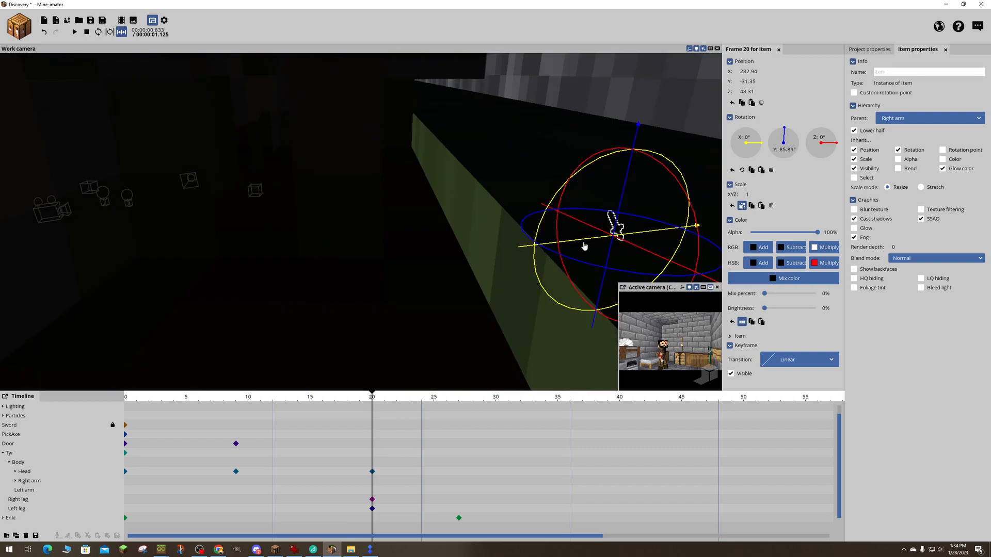
left_click_drag(580, 243, 134, 250)
right_click_drag(134, 250, 134, 250)
right_click_drag(241, 281, 241, 281)
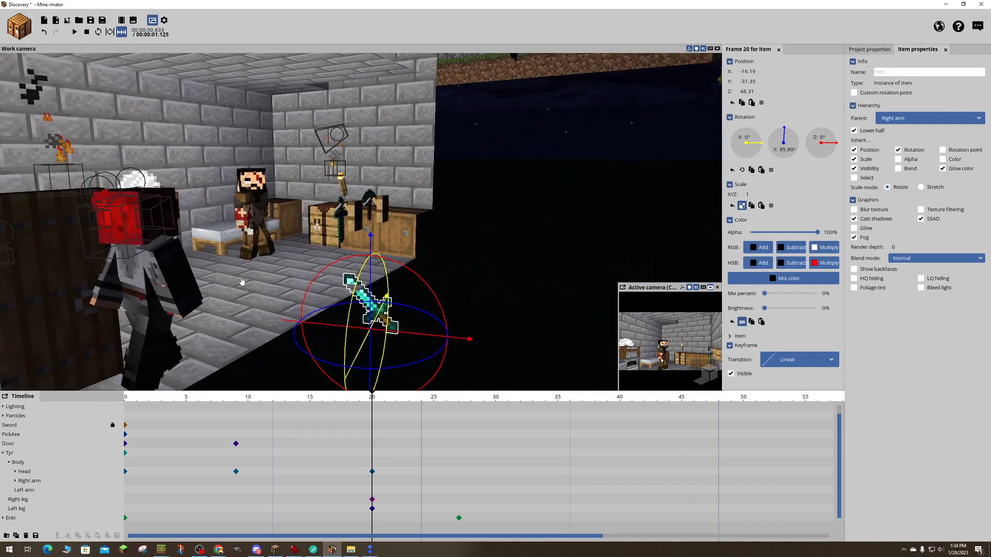
left_click_drag(373, 252, 373, 198)
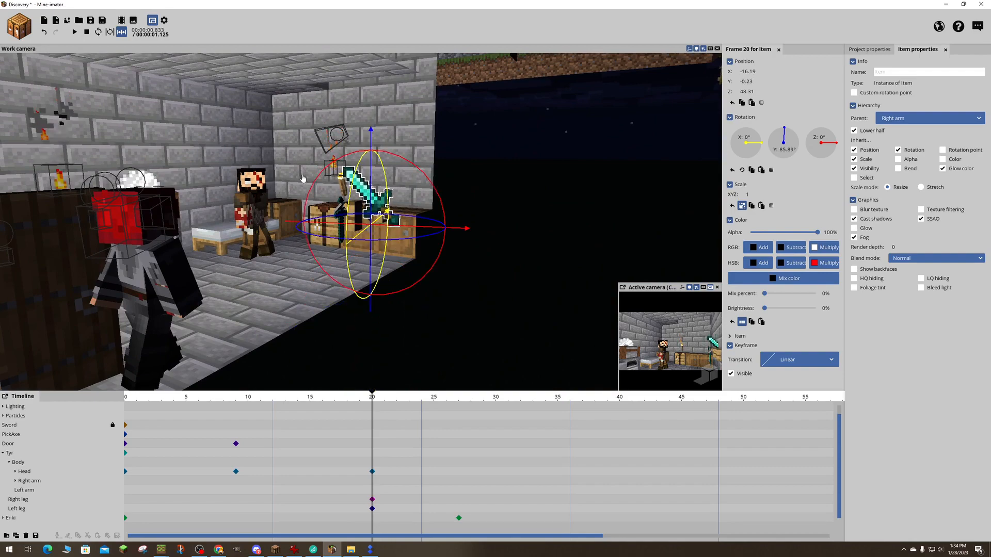
right_click_drag(304, 179, 304, 180)
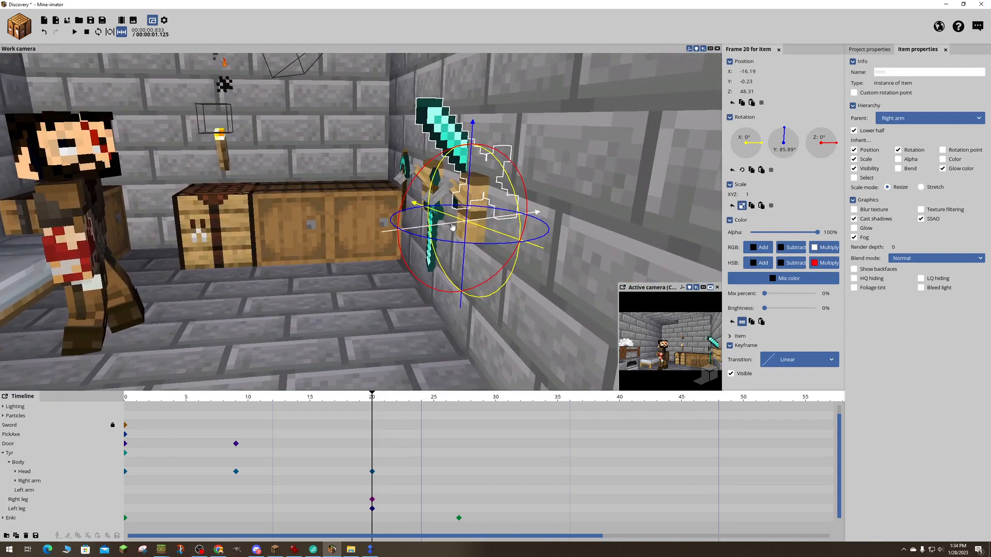
- Turn the sword to about 233.94° around Y and bring it to about Z 7.34 beside Tyr, scaled to 0.68
left_click_drag(453, 226, 320, 271)
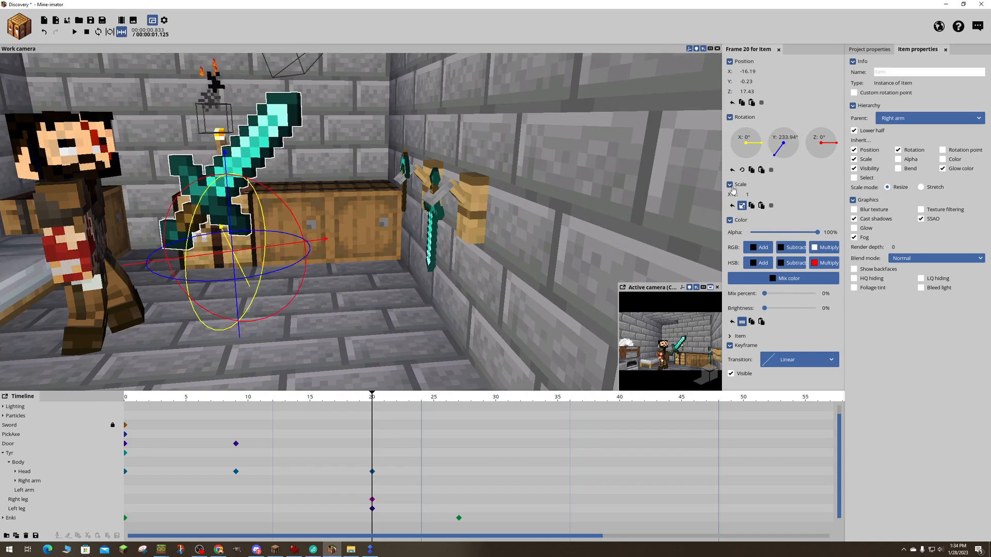
left_click_drag(748, 193, 730, 194)
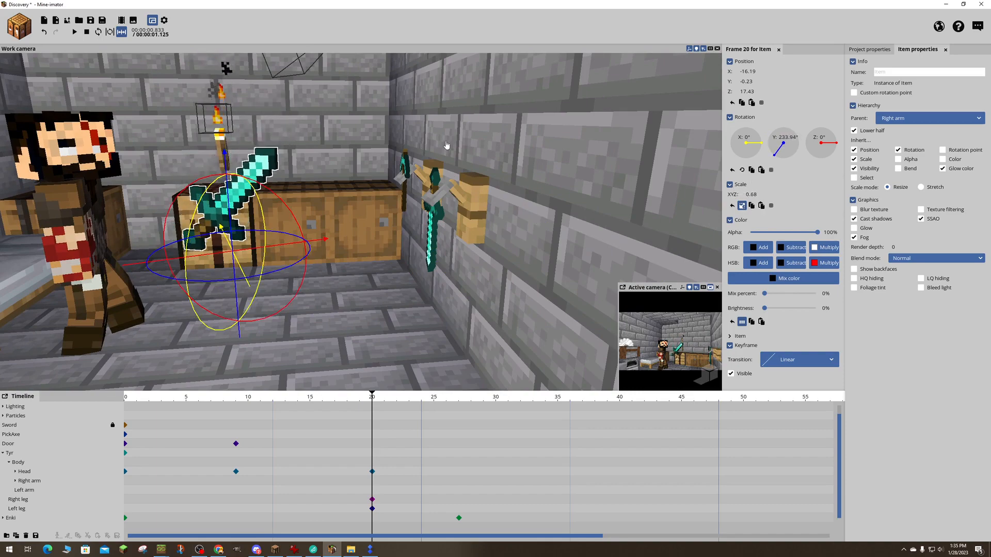
right_click_drag(385, 168, 379, 219)
left_click_drag(463, 228, 353, 178)
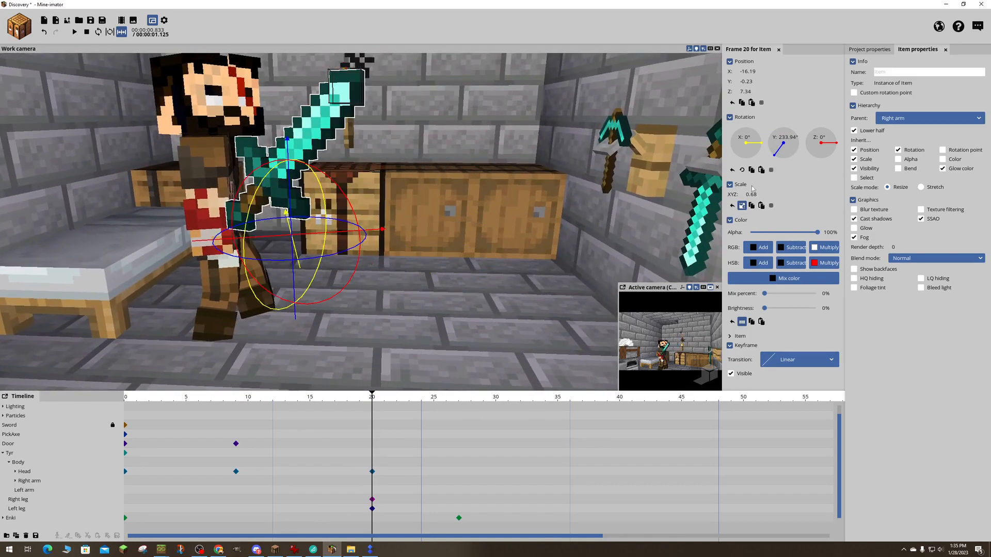
- Reduce the sword's scale to 0.55
left_click_drag(749, 194, 739, 194)
left_click_drag(553, 159, 485, 170)
right_click_drag(485, 170, 562, 171)
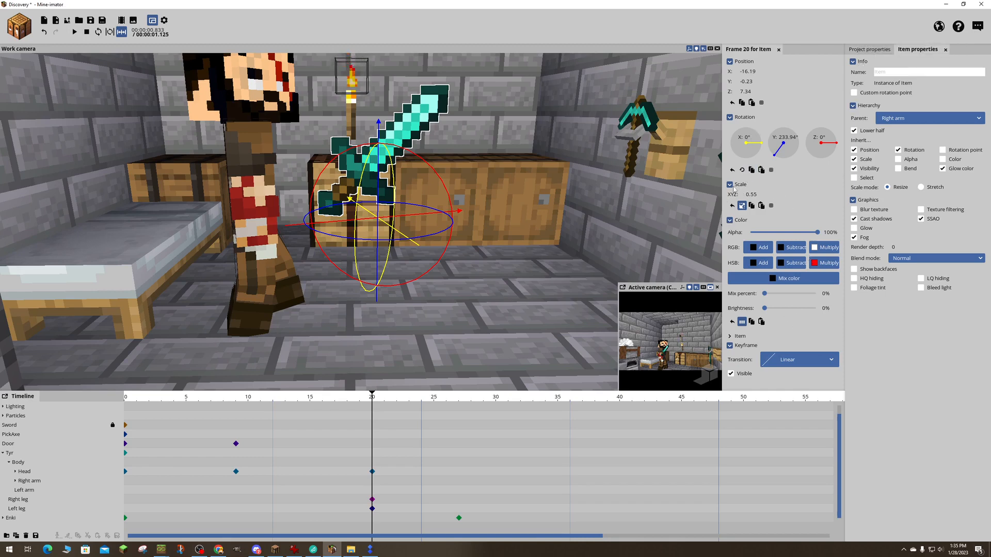
- Enable a custom rotation point for the sword and set it to X 3.37, Y 4.28 and Z -0.43
mouse_move(746, 82)
left_mouse_down()
mouse_move(760, 82)
mouse_move(746, 81)
left_mouse_up()
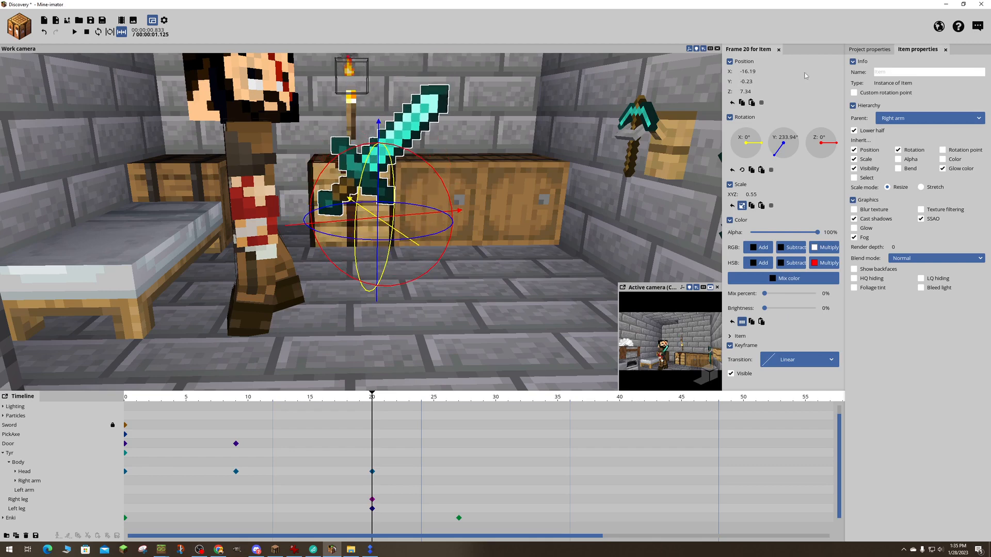
left_click(854, 93)
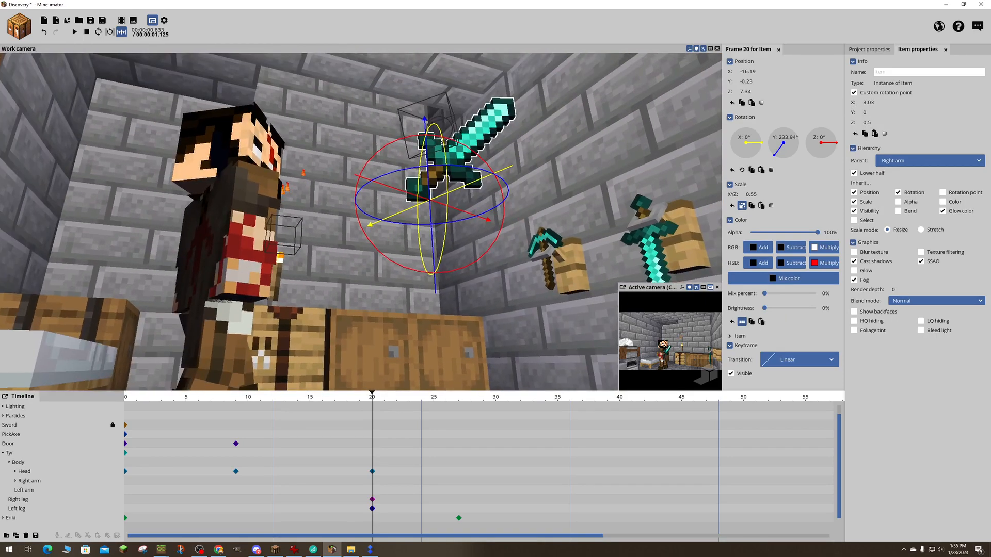
mouse_move(361, 222)
right_mouse_down()
mouse_move(356, 171)
mouse_move(361, 207)
mouse_move(413, 222)
mouse_move(367, 216)
right_mouse_up()
mouse_move(598, 175)
right_mouse_down()
mouse_move(635, 172)
mouse_move(615, 170)
right_mouse_up()
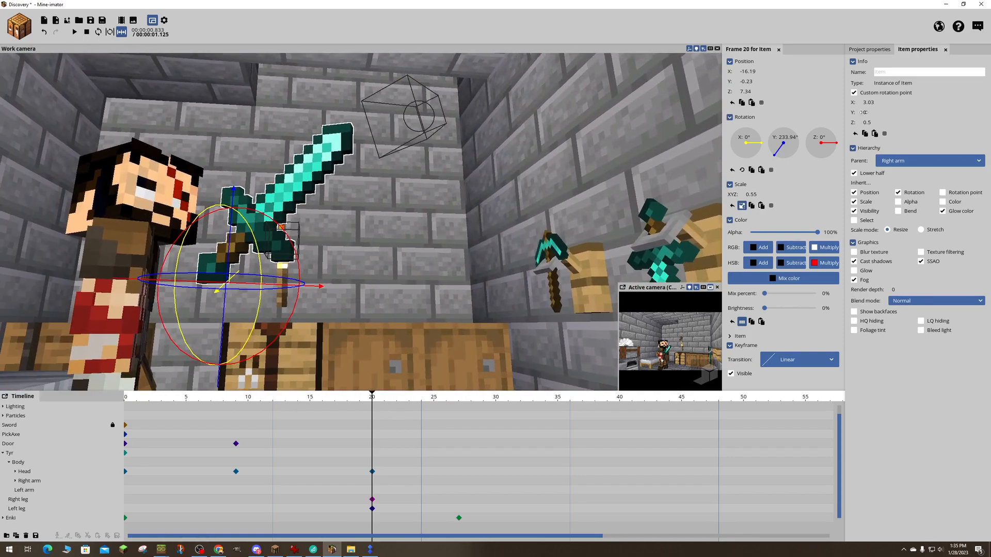
left_click_drag(864, 112, 877, 112)
right_click_drag(640, 170, 617, 180)
key("w")
key("a")
key("d")
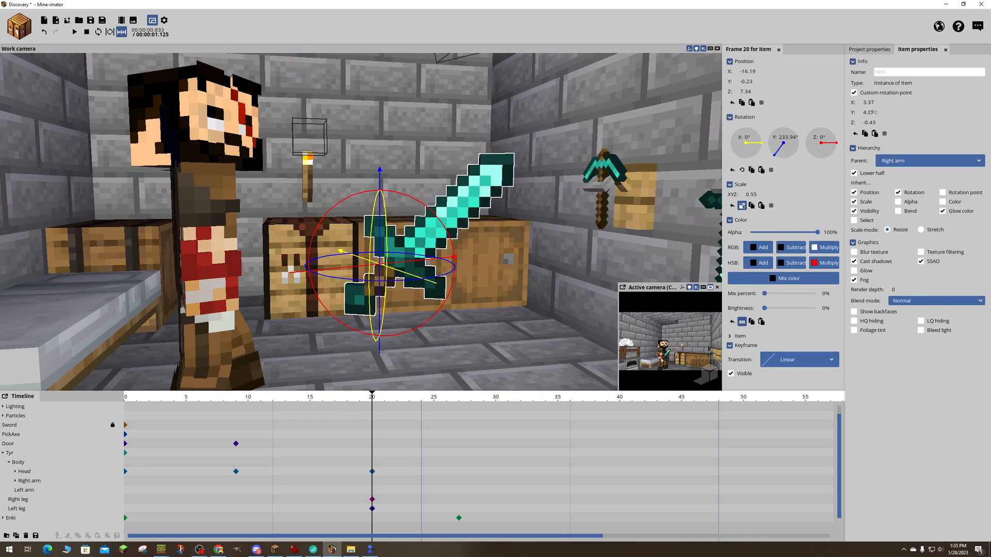
key("d")
right_click_drag(594, 175, 365, 182)
key("w")
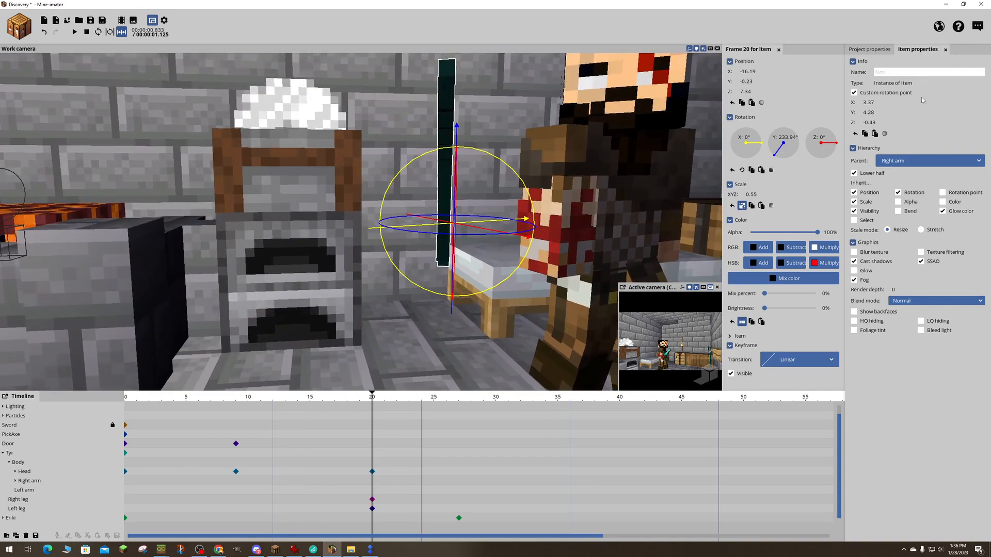
- Set the Z value of the sword's custom rotation point to 0.15 so the pivot is centred on the handle
left_click_drag(877, 121, 877, 121)
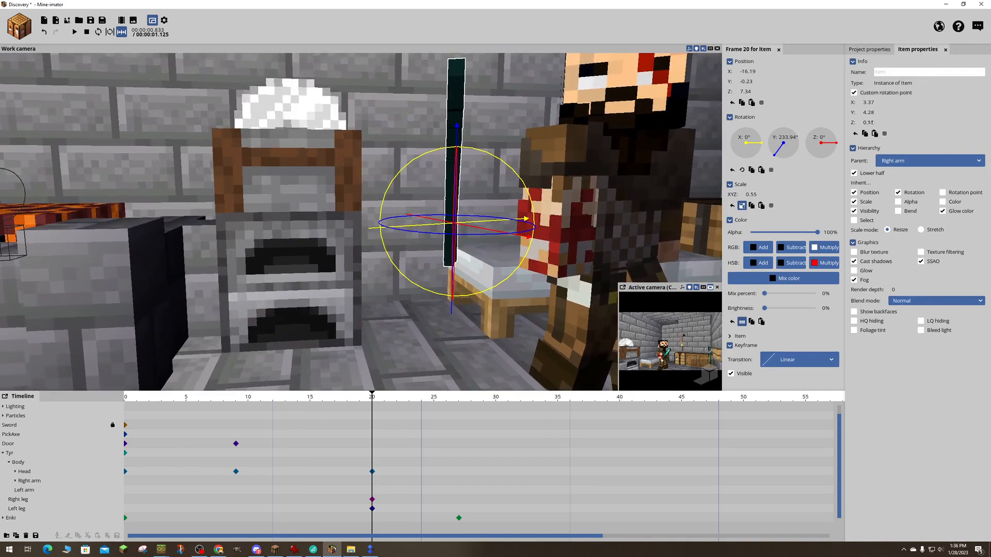
key("a")
right_click_drag(684, 154, 846, 150)
key("w")
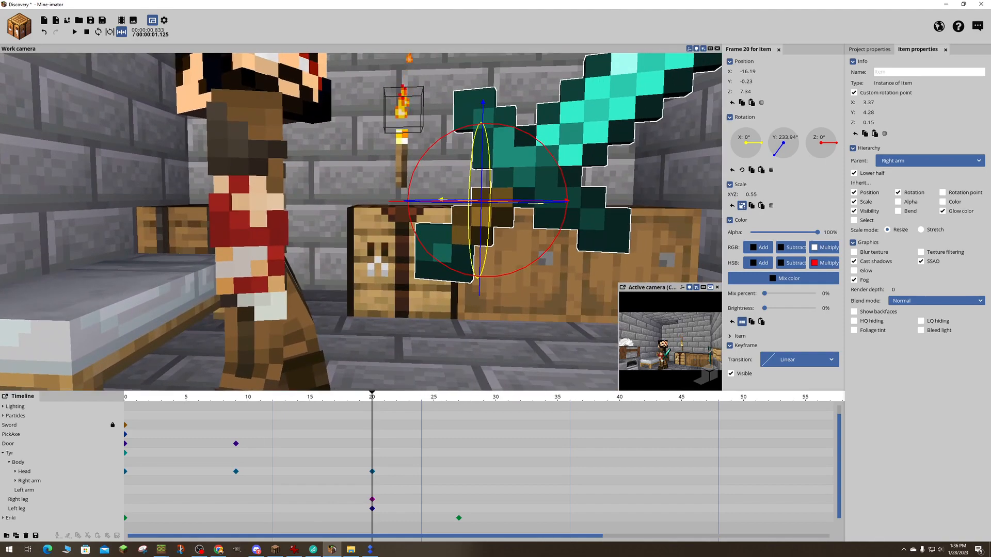
- Adjust the sword's position to about X -16.84 and Y -0.28
right_click_drag(684, 154, 738, 150)
key("s")
key("a")
key("s")
left_click_drag(747, 82, 747, 83)
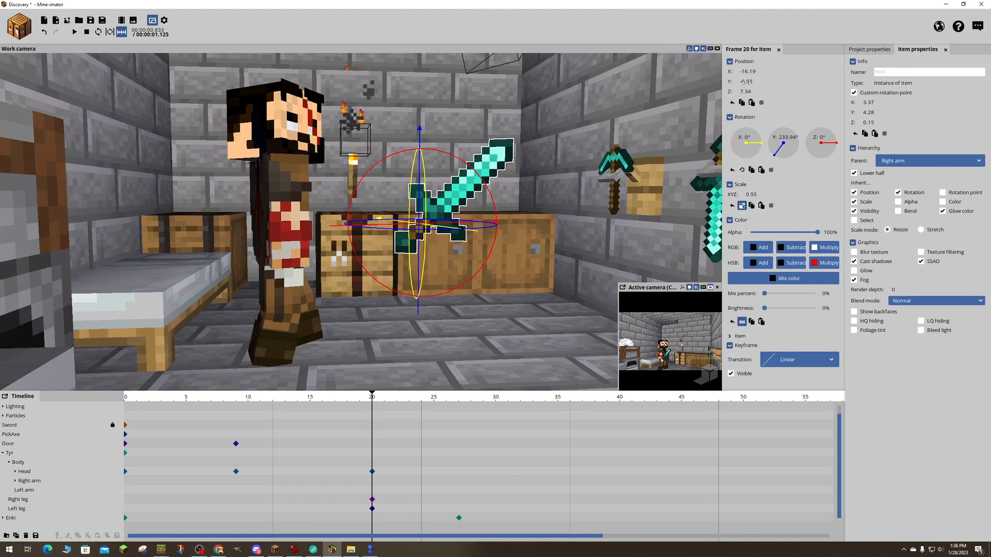
left_click(739, 72)
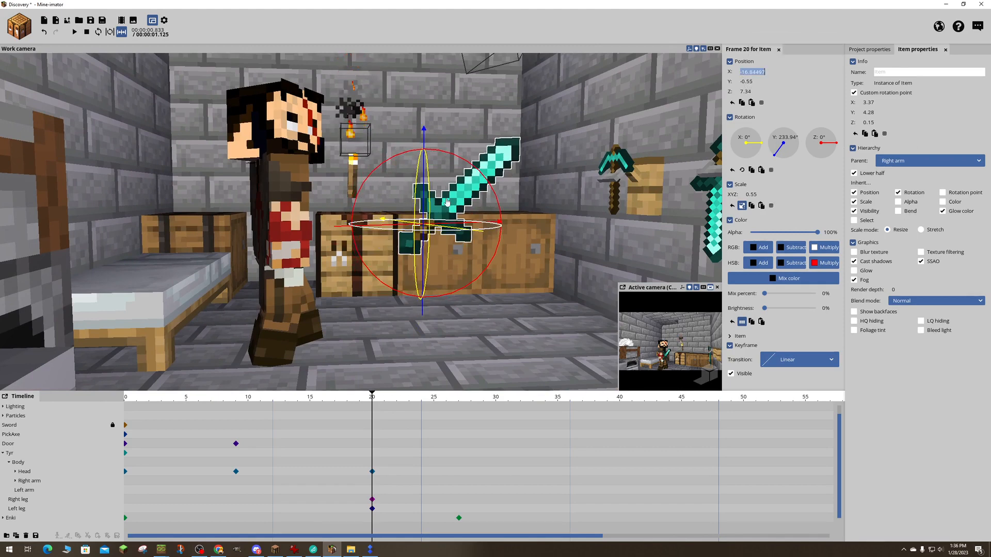
left_click_drag(424, 140, 424, 135)
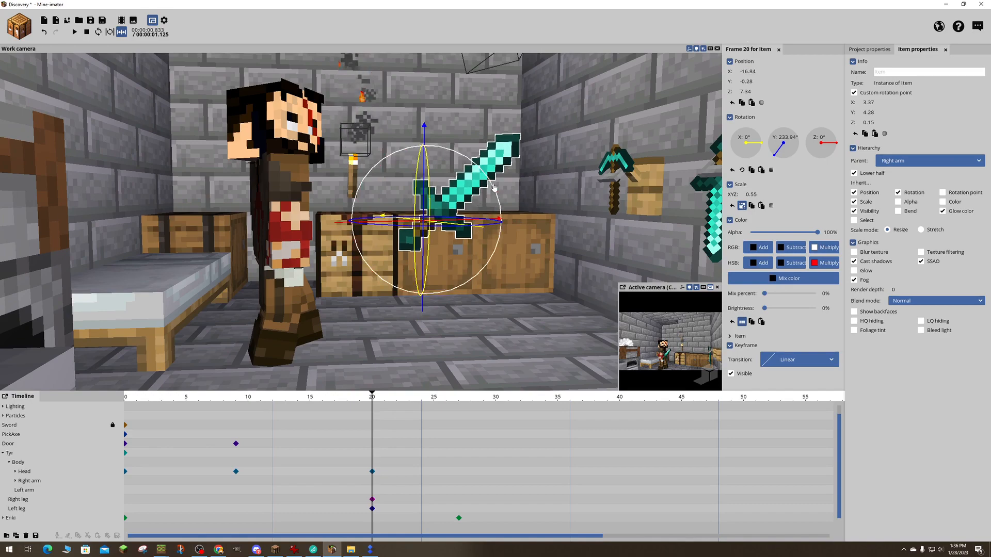
- Shift the sword to about Z 0.01 and turn it to about 236.45° around Y
key("w")
right_click_drag(494, 188, 496, 181)
key("s")
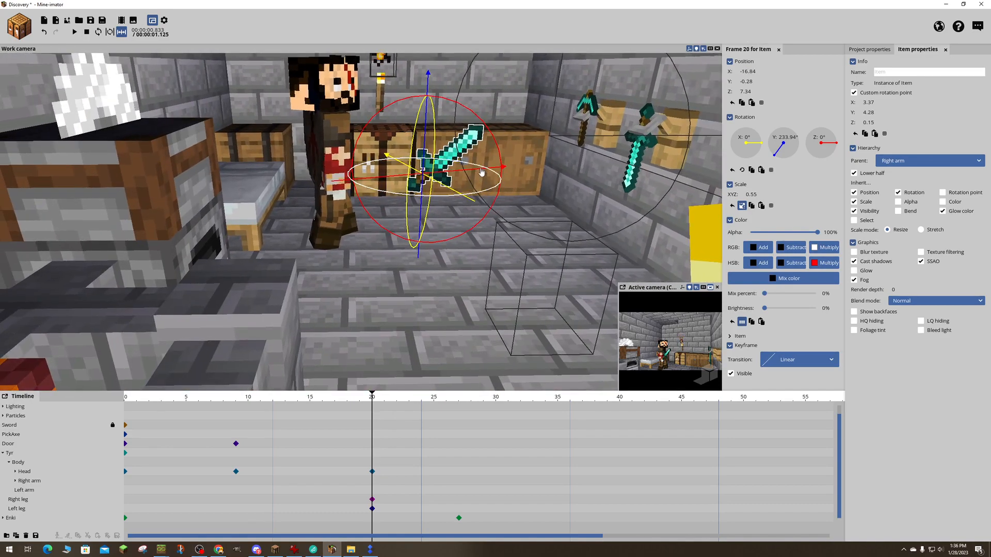
left_click_drag(482, 172, 452, 173)
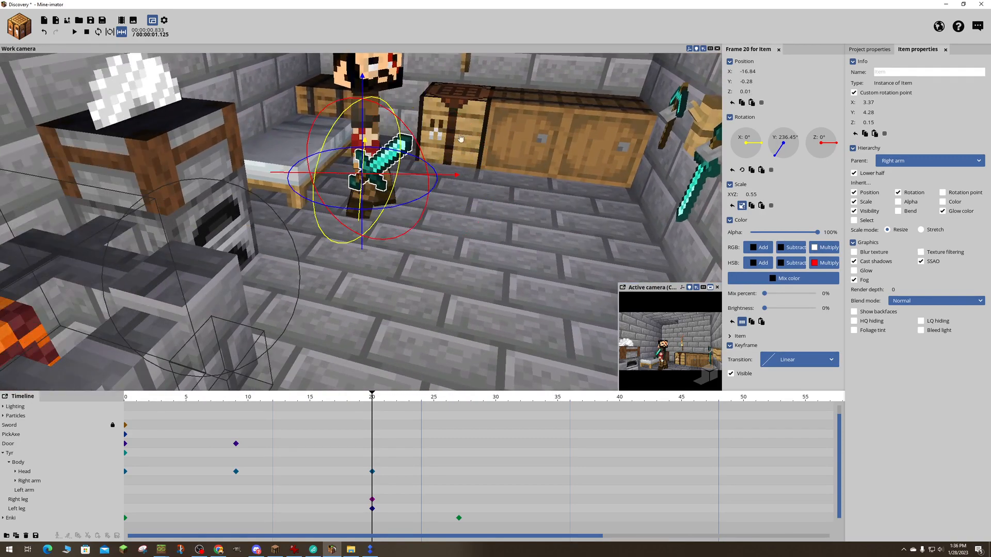
- Fit the sword to Tyr's right hand at about X -1.56, Y -4.48, Z 2.18, rotated 264.24° around Y and -45.19° around Z, scaled to 0.66
key("d")
right_click_drag(452, 173, 366, 175)
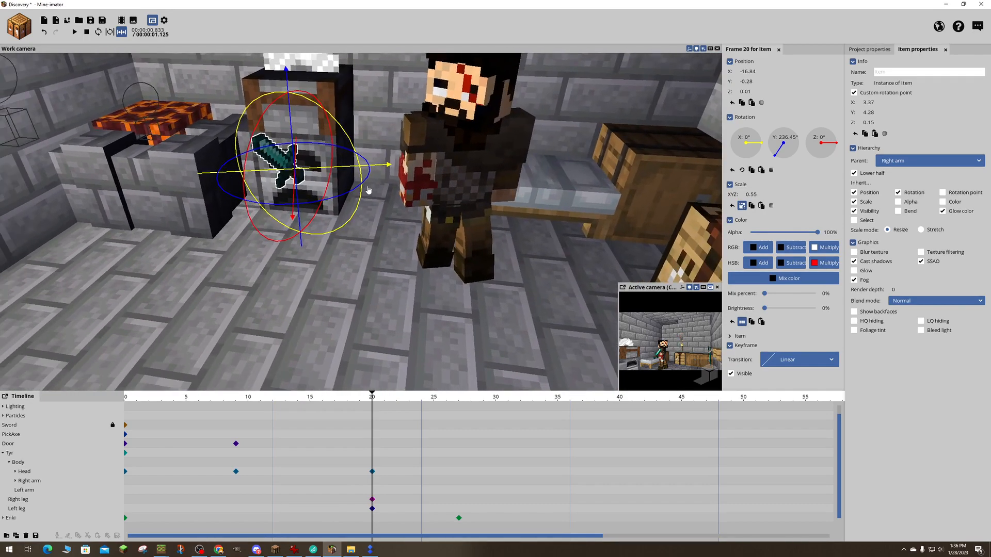
left_click_drag(377, 168, 495, 162)
left_click_drag(454, 217, 531, 226)
left_click_drag(426, 205, 462, 205)
right_click_drag(463, 205, 466, 104)
key("w")
key("s")
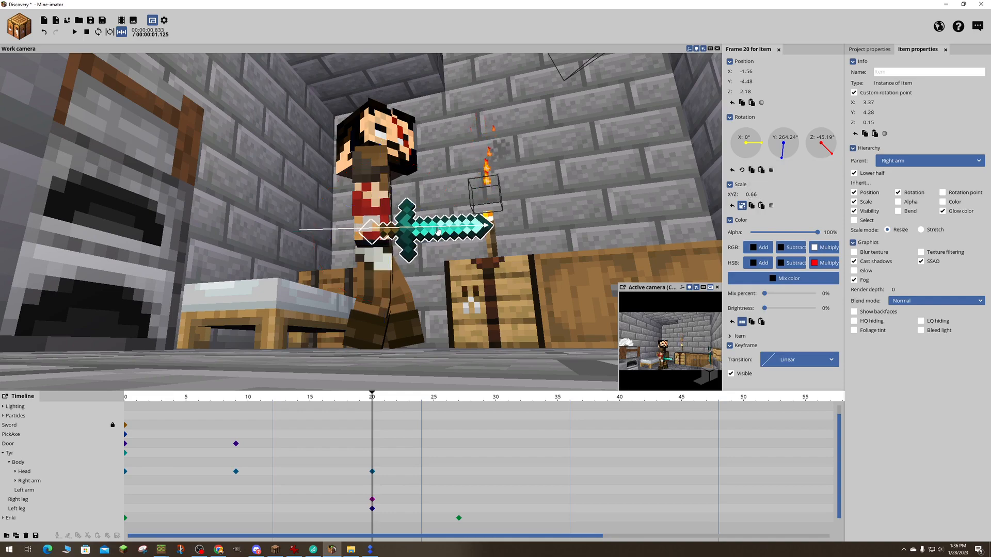
- Fine-tune the sword's position in Tyr's grip to about X 0.19, Y -4.05 and Z 1.8
key("d")
right_click_drag(437, 232, 310, 227)
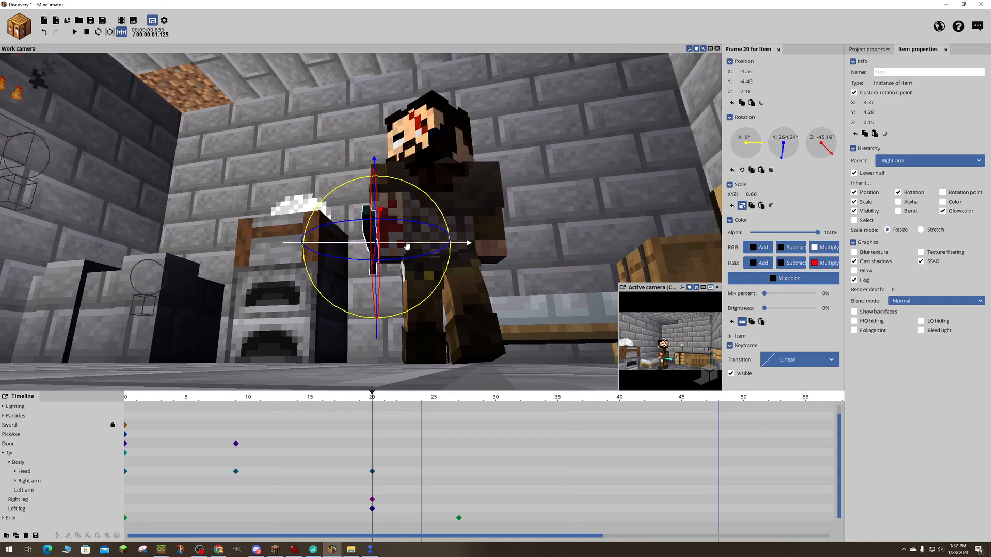
left_click_drag(407, 246, 418, 269)
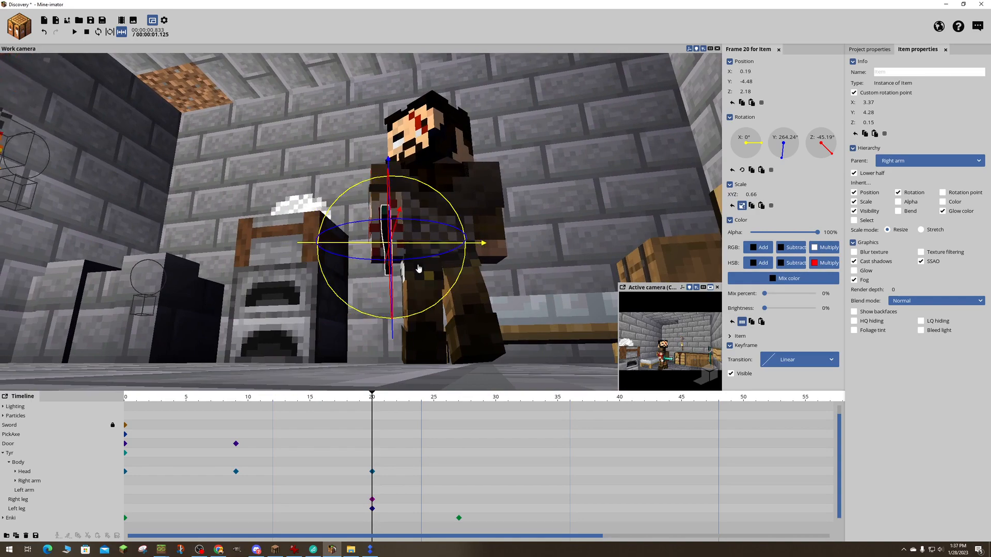
key("a")
right_click_drag(419, 269, 526, 258)
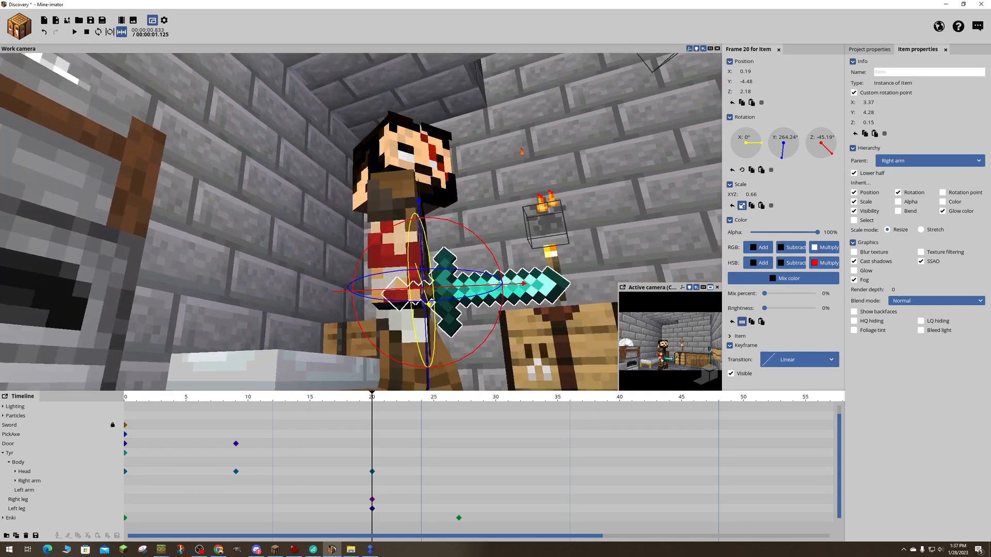
key("w")
left_click_drag(442, 231, 441, 217)
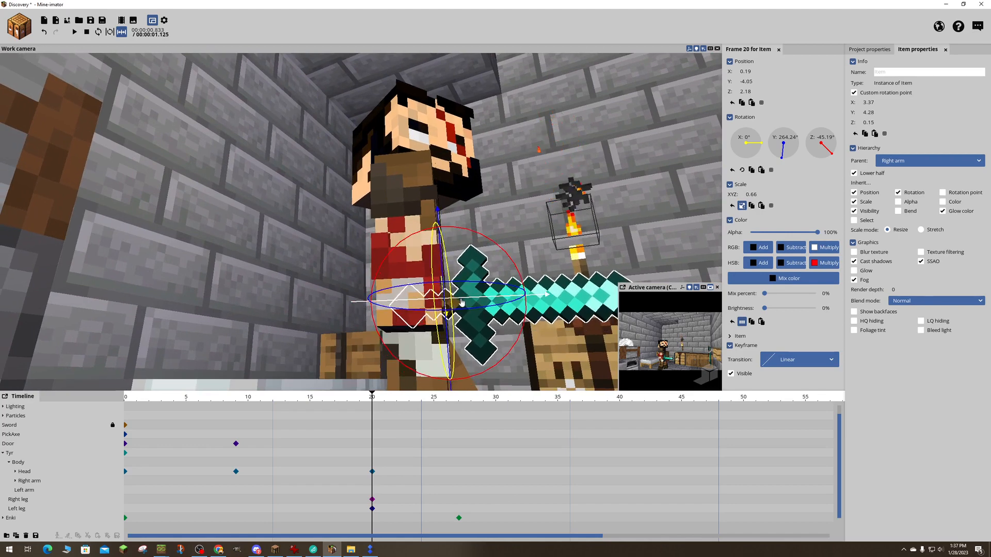
left_click_drag(462, 303, 453, 303)
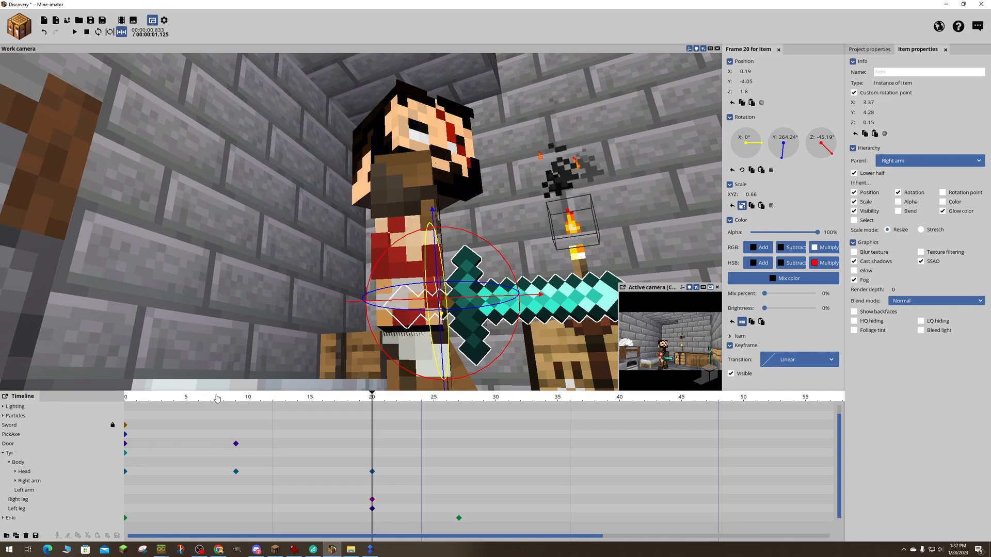
- Return the playhead to frame 0 and play the animation to check Tyr holding the sword
key("s")
right_click_drag(268, 365, 291, 374)
key("w")
key("s")
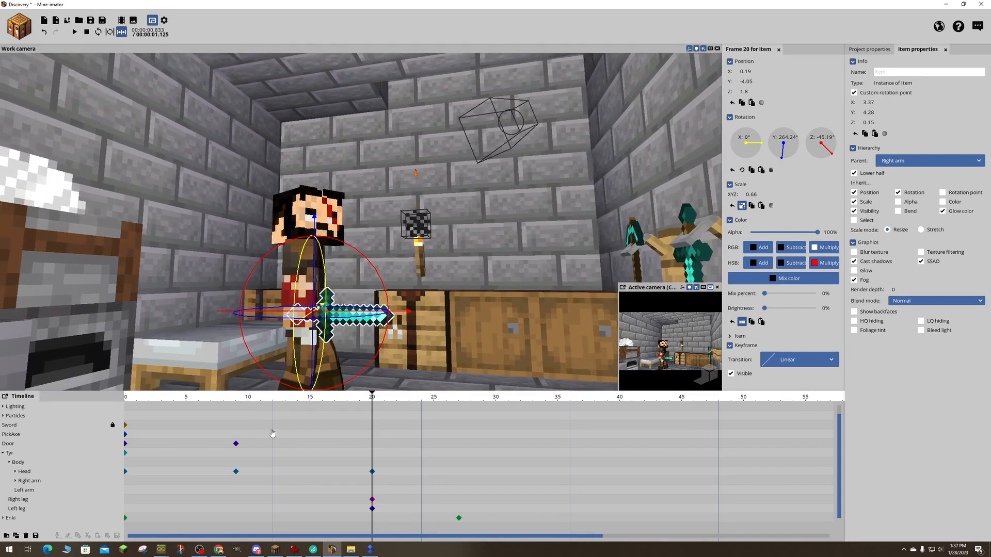
left_click_drag(375, 402, 119, 407)
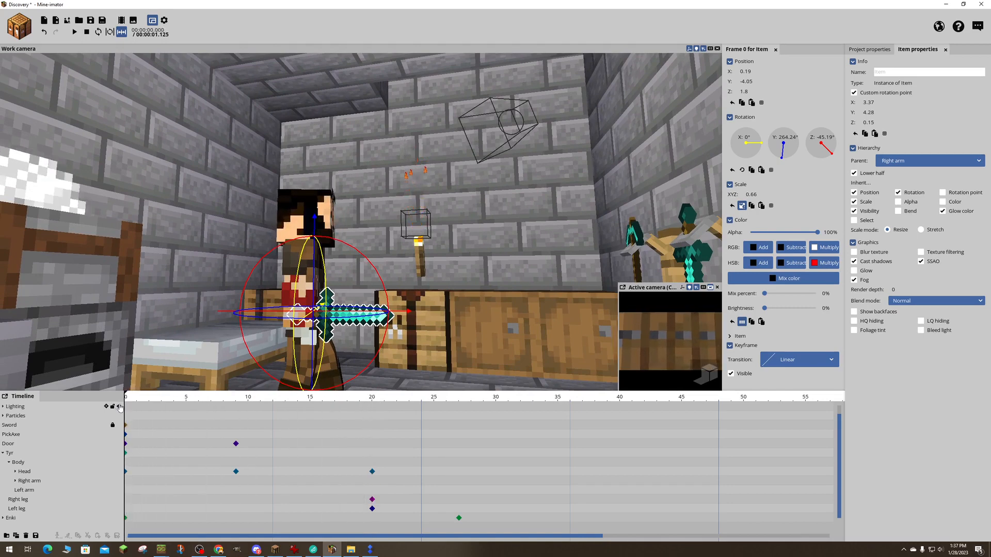
key("space")
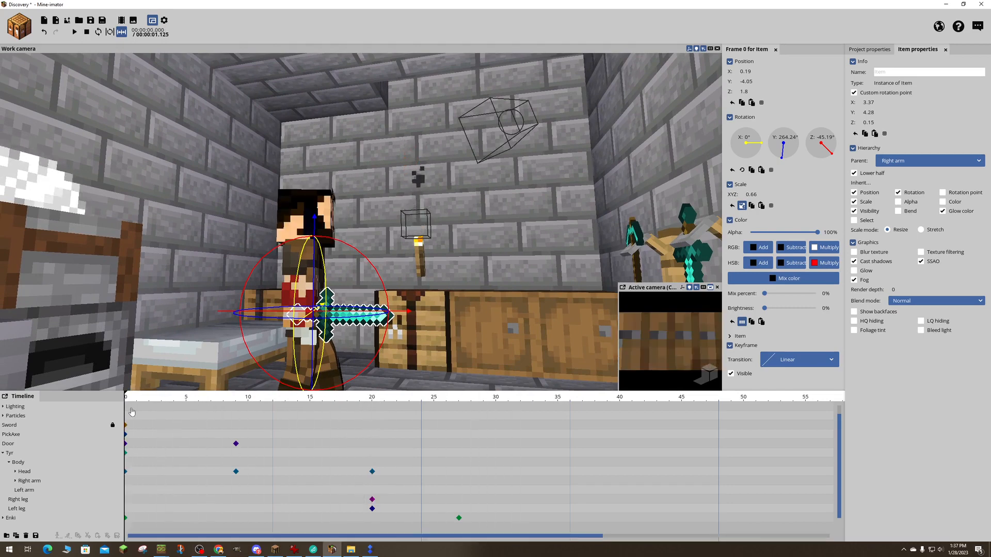
- Rename the item parented to Tyr's right arm as "equipped Sword" and save the project
left_click_drag(128, 406, 105, 410)
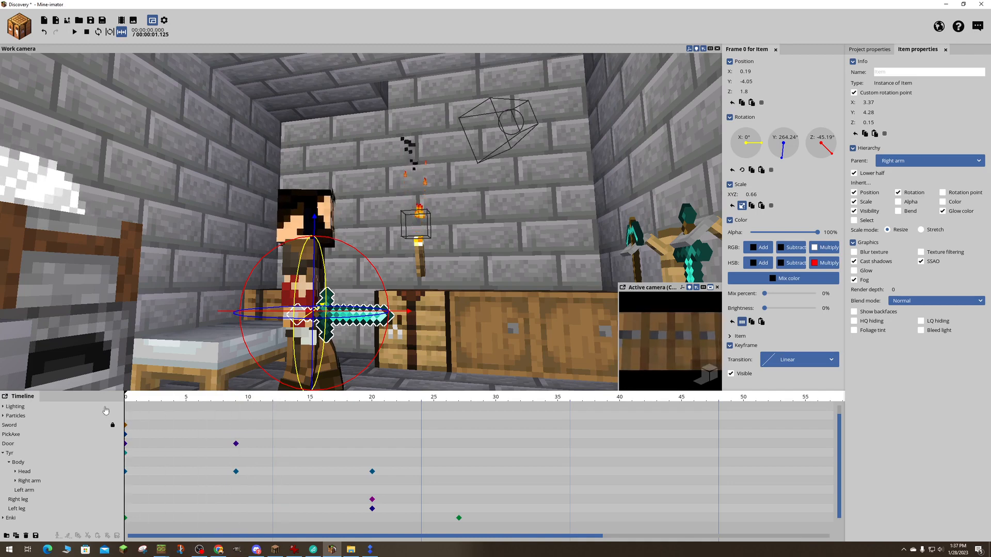
left_click(3, 447)
left_click(3, 454)
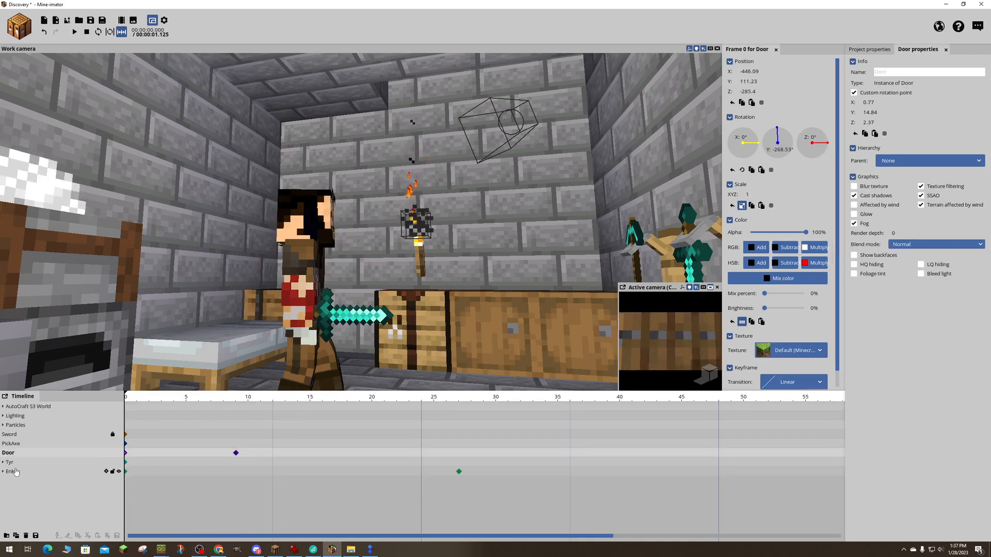
left_click(10, 435)
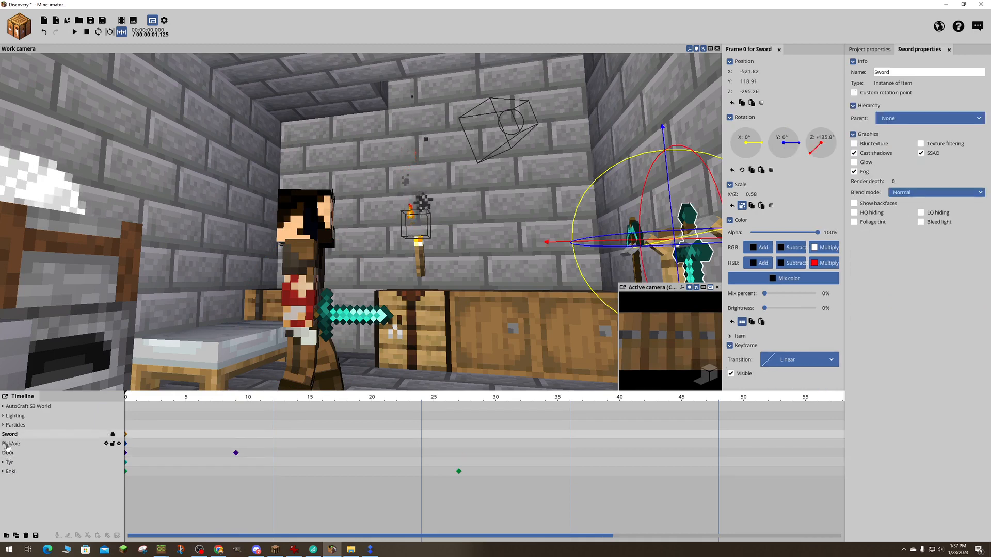
left_click(3, 462)
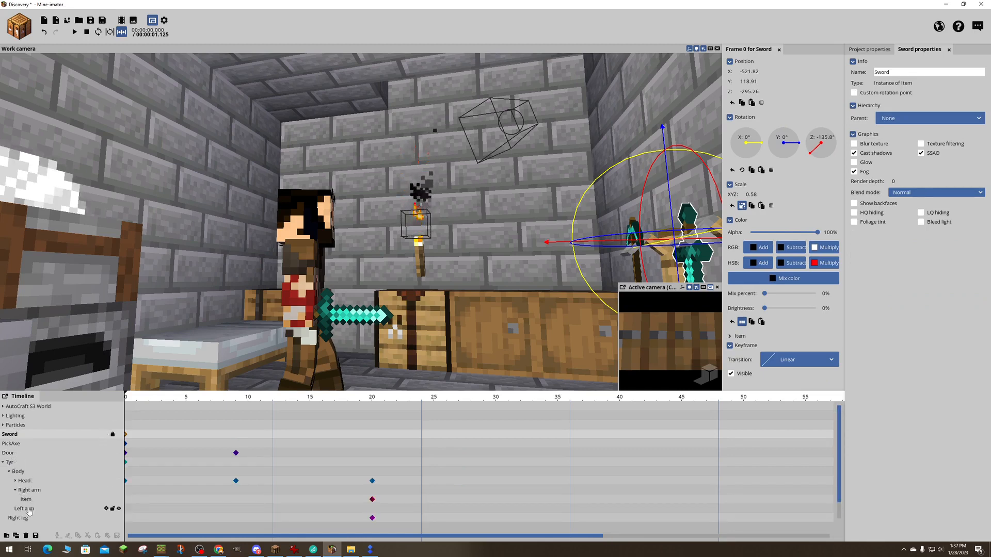
left_click(26, 500)
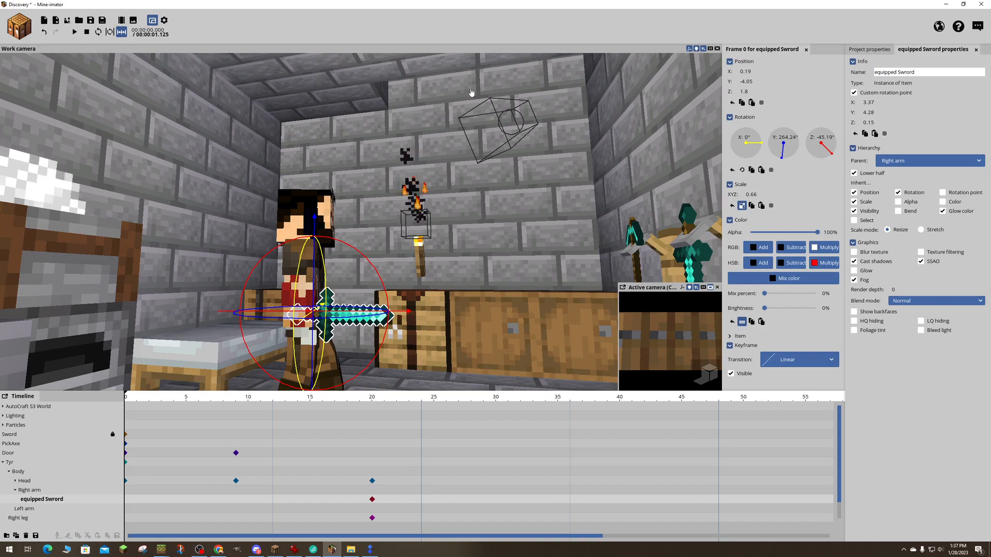
key("ctrl+s")
- Add a keyframe for Tyr's right arm at frame 0 with its bend at 0°
right_click_drag(470, 92, 447, 124)
key("s")
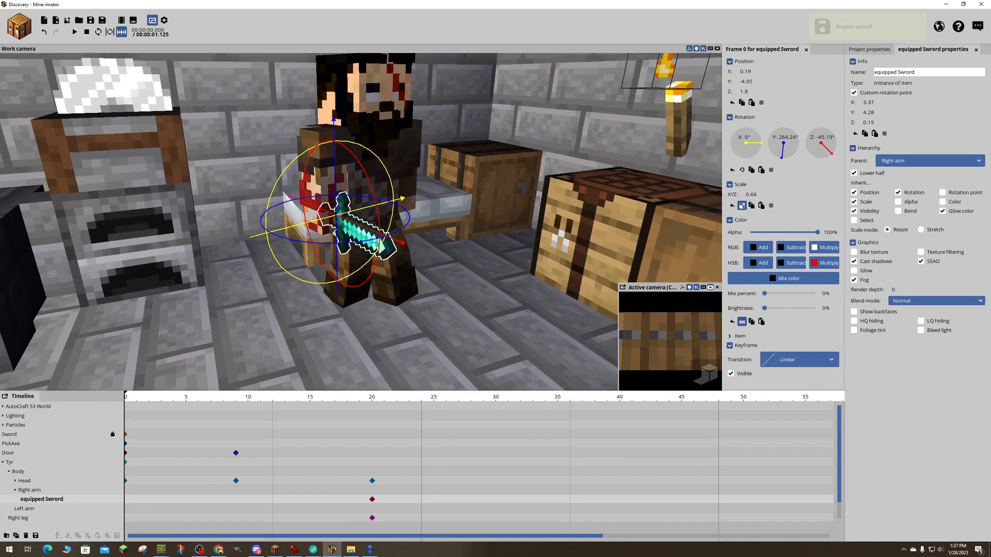
key("a")
right_click_drag(382, 207, 413, 200)
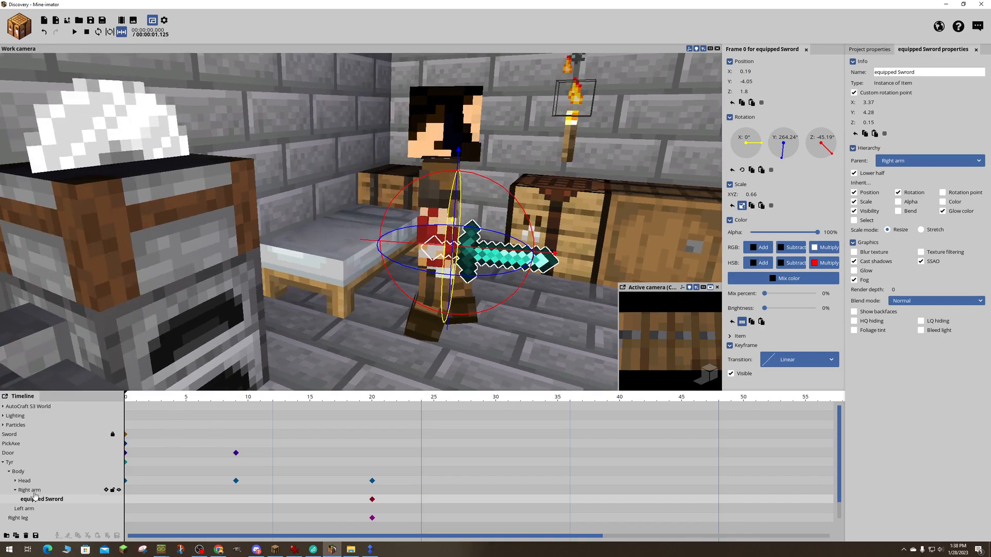
left_click(31, 491)
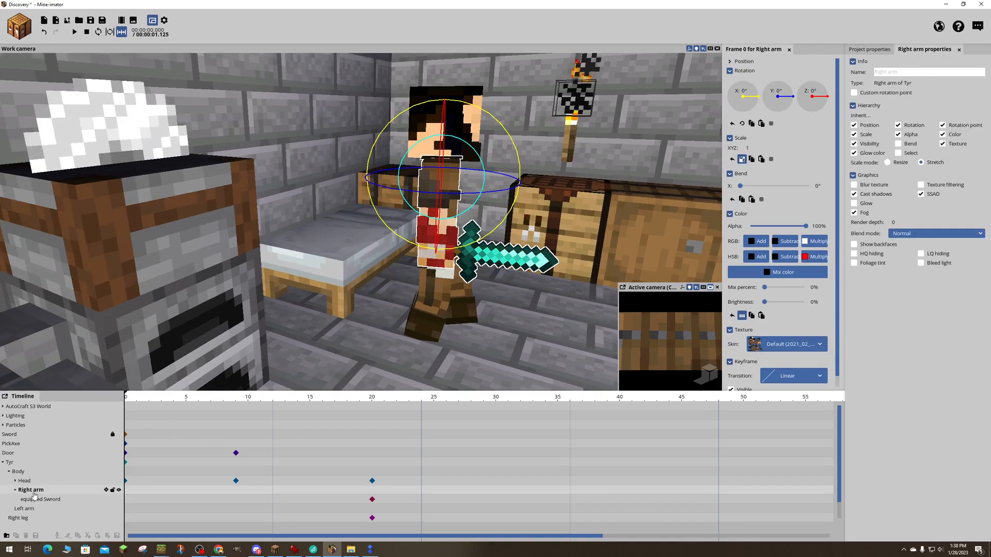
mouse_move(740, 186)
left_mouse_down()
mouse_move(805, 184)
mouse_move(729, 189)
left_mouse_up()
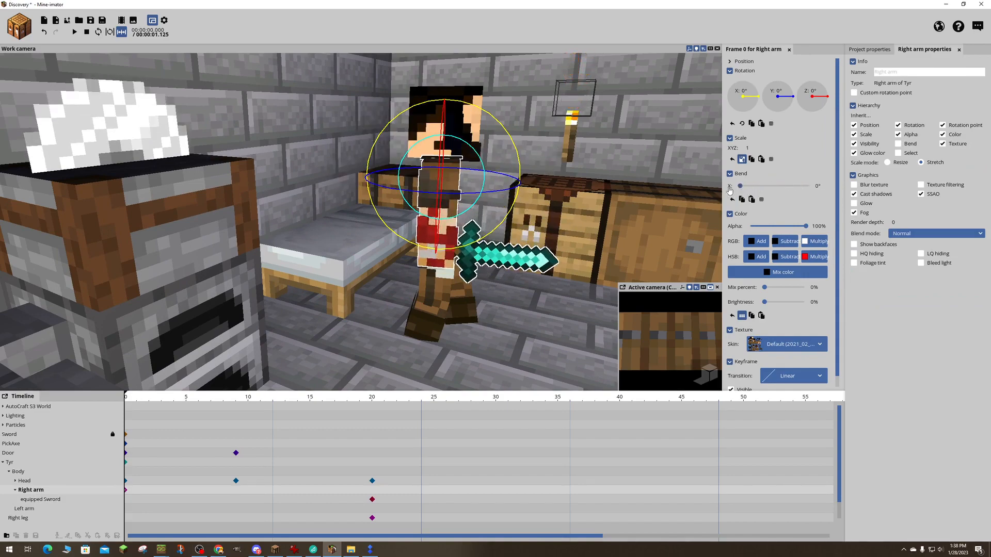
right_click_drag(547, 210, 550, 210)
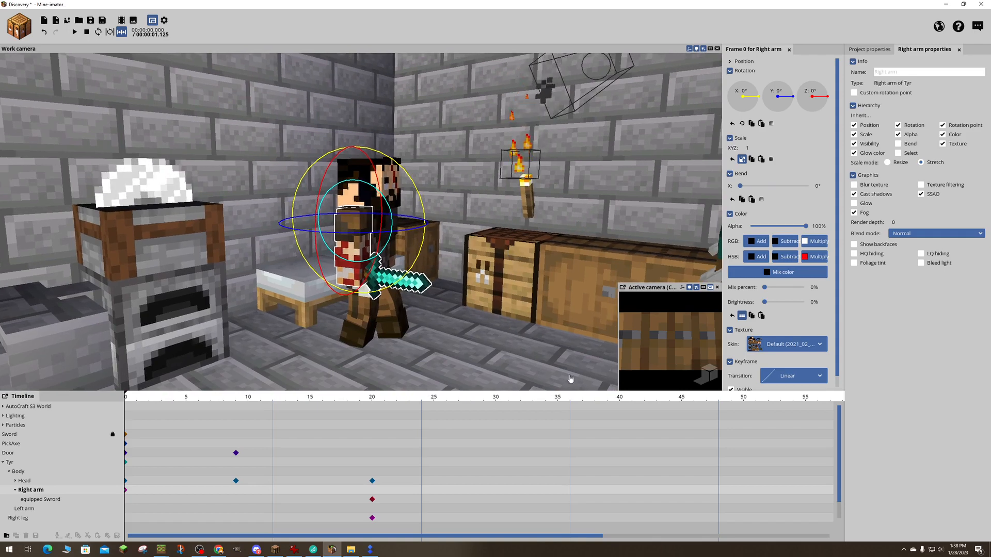
- Add a second keyframe for Tyr's right arm at frame 14, keeping the same pose, and clear the selection
left_click(135, 398)
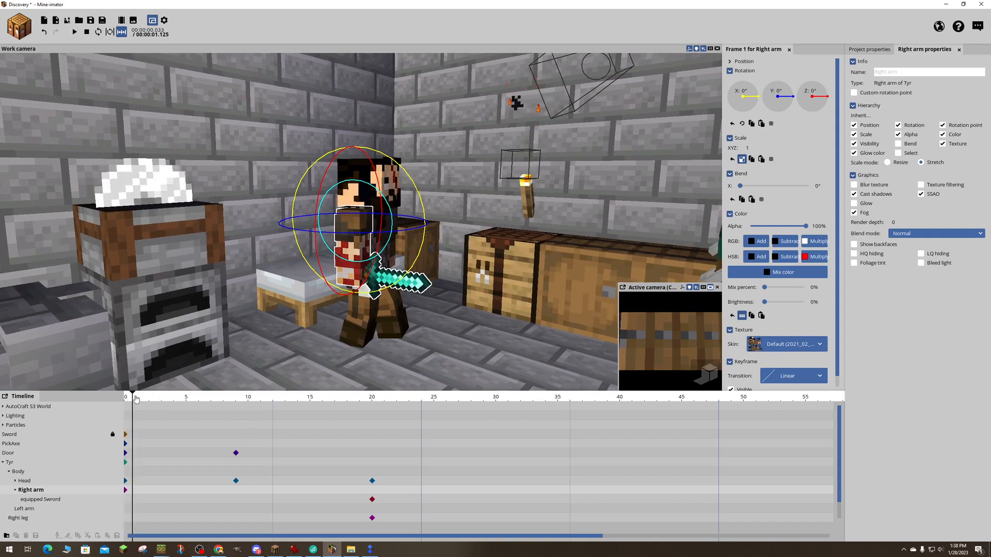
left_click_drag(136, 399, 298, 415)
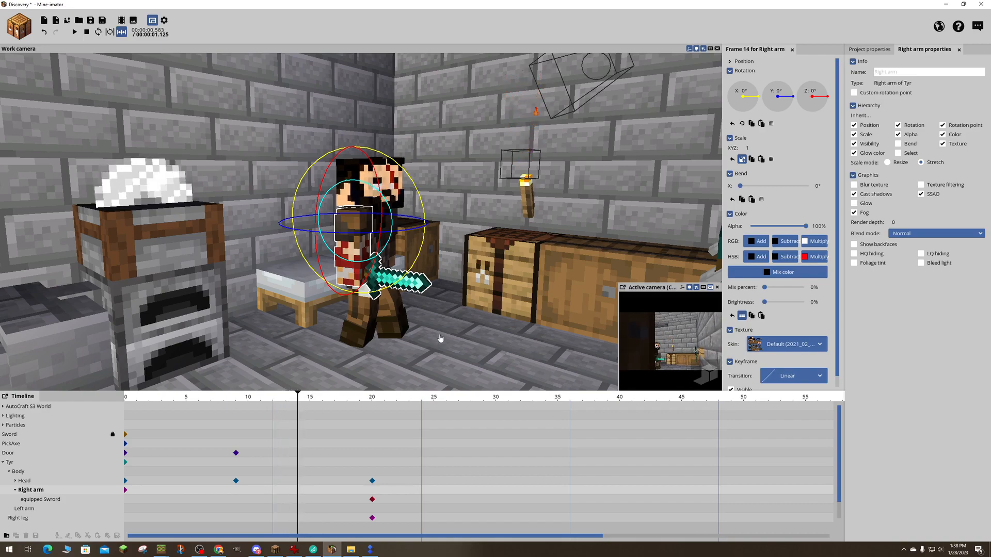
left_click_drag(440, 339, 442, 339)
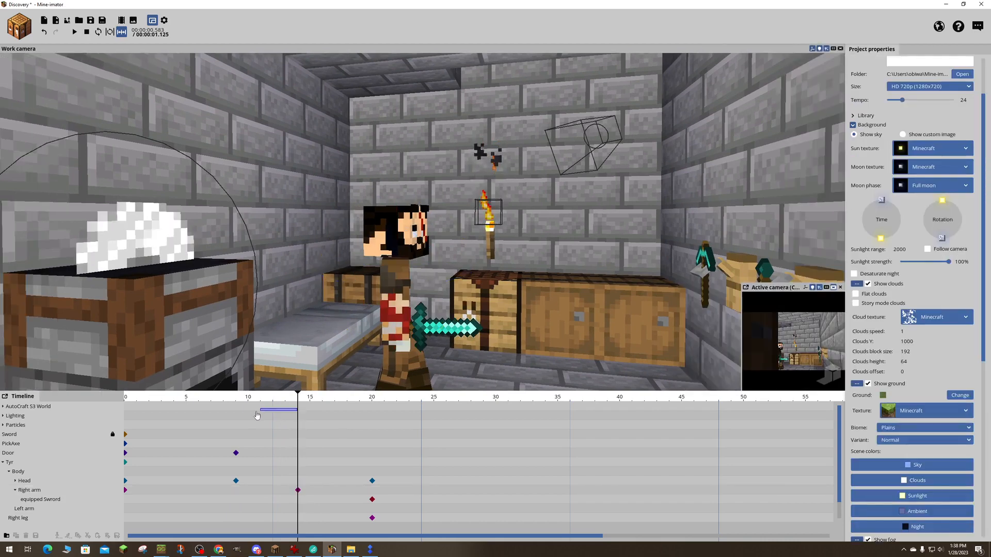
left_click(267, 415)
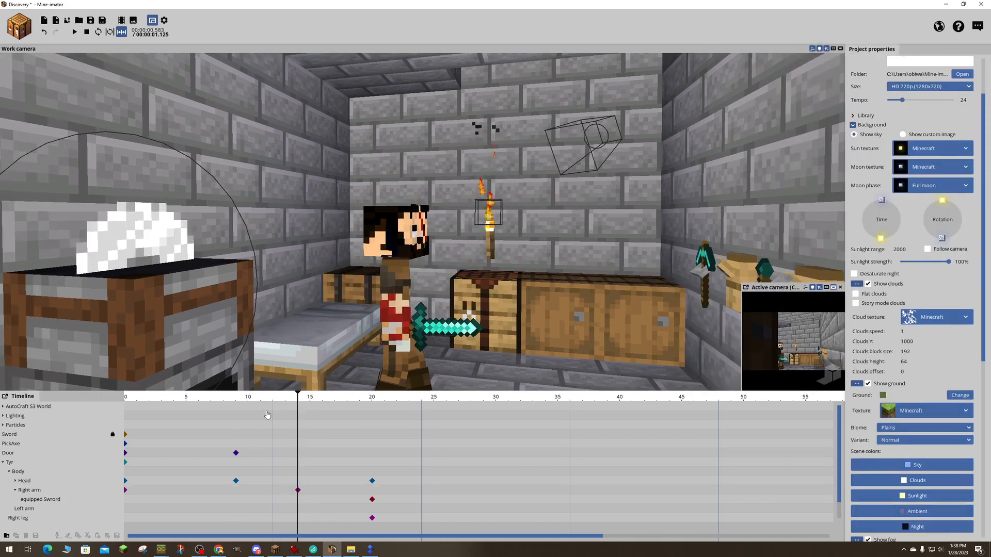
- Scrub the animation from frame 0 to frame 14 to check the timing around the right arm's keyframes
left_click_drag(297, 400, 78, 414)
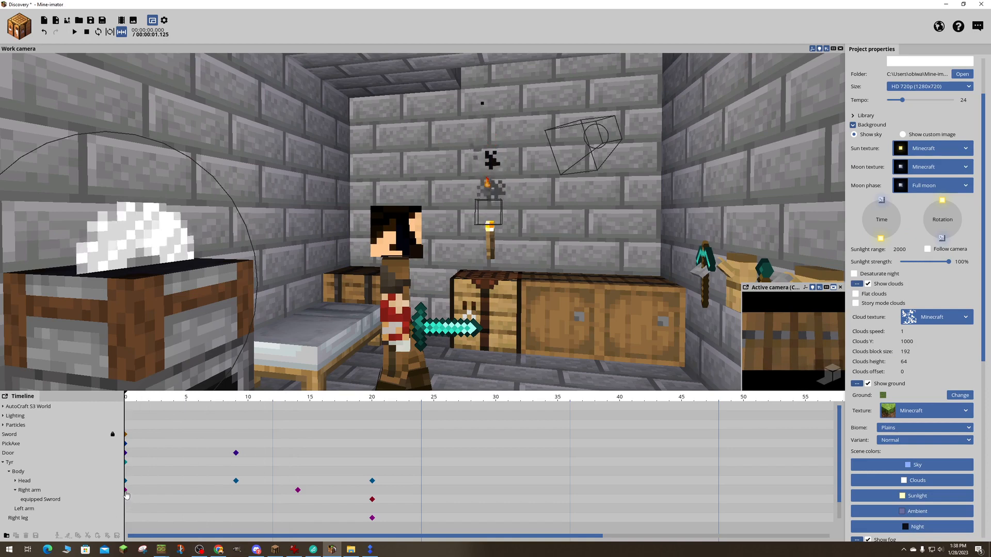
left_click_drag(127, 401, 298, 388)
left_click_drag(196, 401, 299, 493)
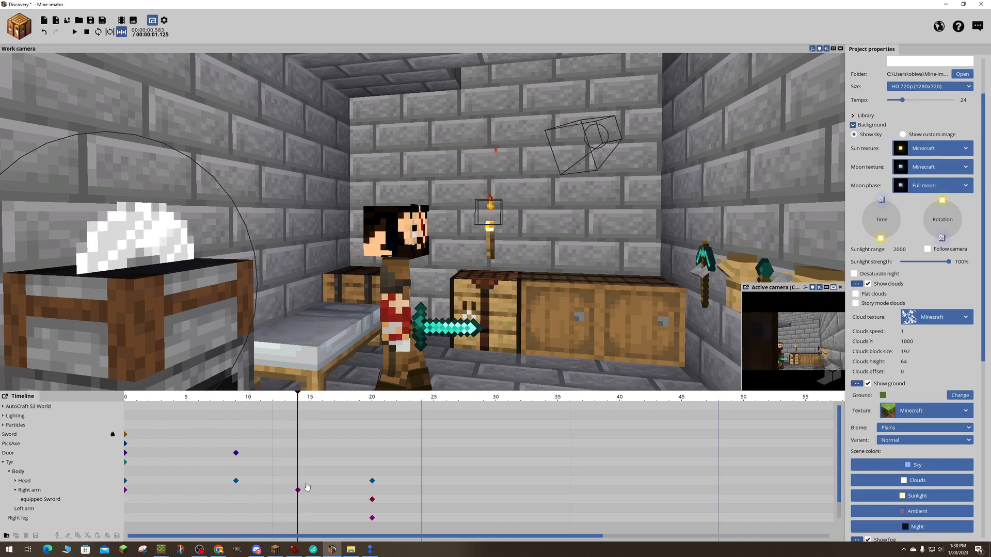
- Select Tyr's right arm and bring the playhead onto its keyframe at frame 14 for posing
left_click(133, 494)
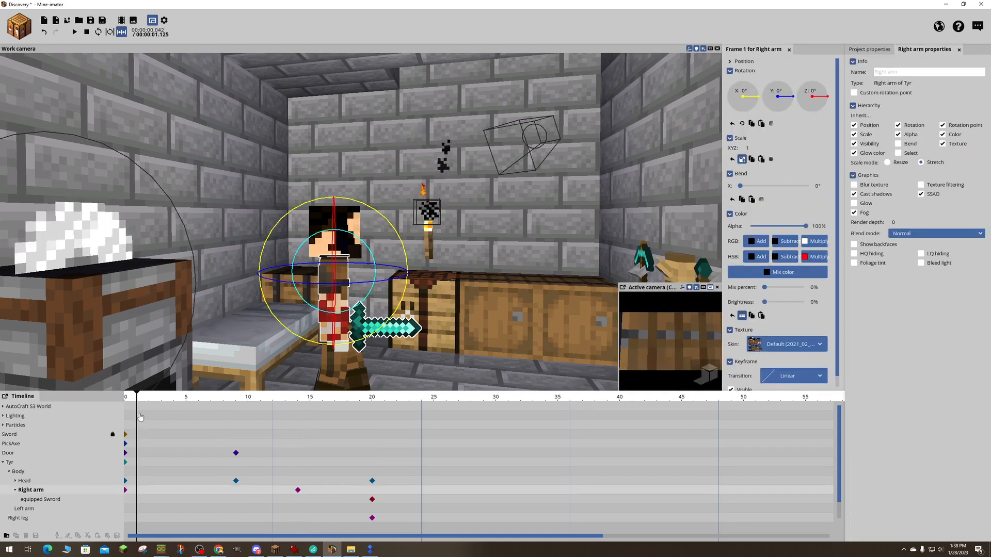
left_click_drag(138, 399, 300, 406)
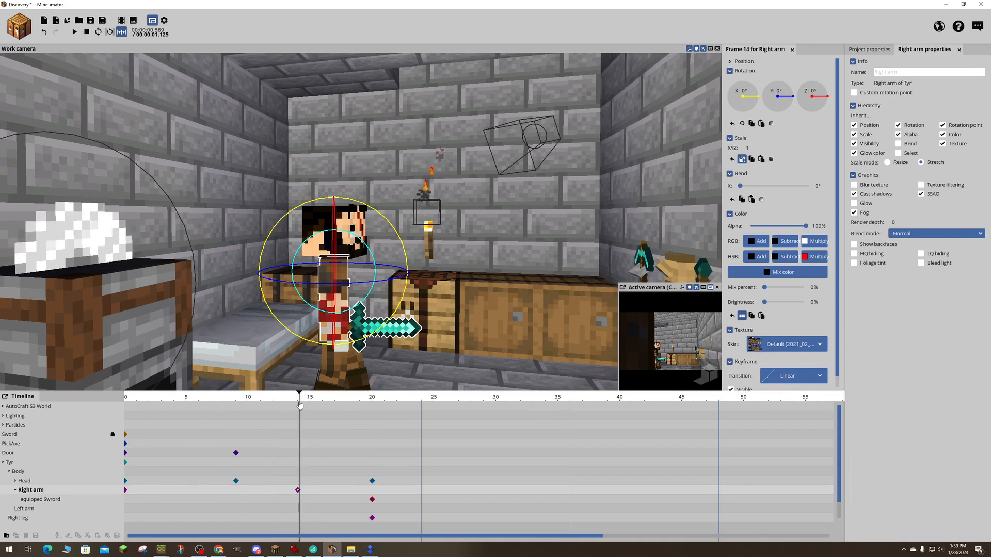
mouse_move(300, 406)
left_mouse_down()
mouse_move(287, 400)
mouse_move(298, 395)
left_mouse_up()
key("w")
mouse_move(431, 351)
right_mouse_down()
mouse_move(459, 297)
mouse_move(435, 362)
mouse_move(431, 352)
right_mouse_up()
key("s")
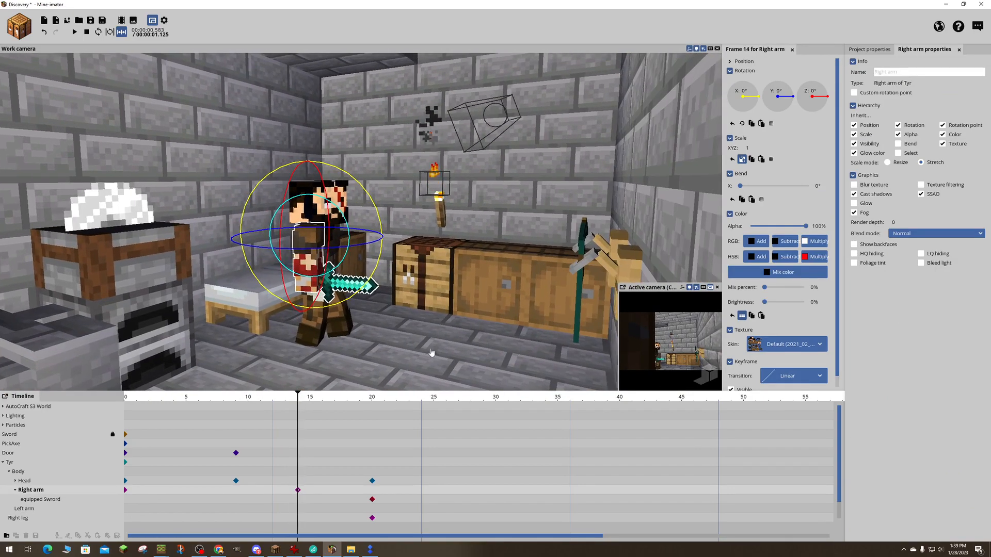
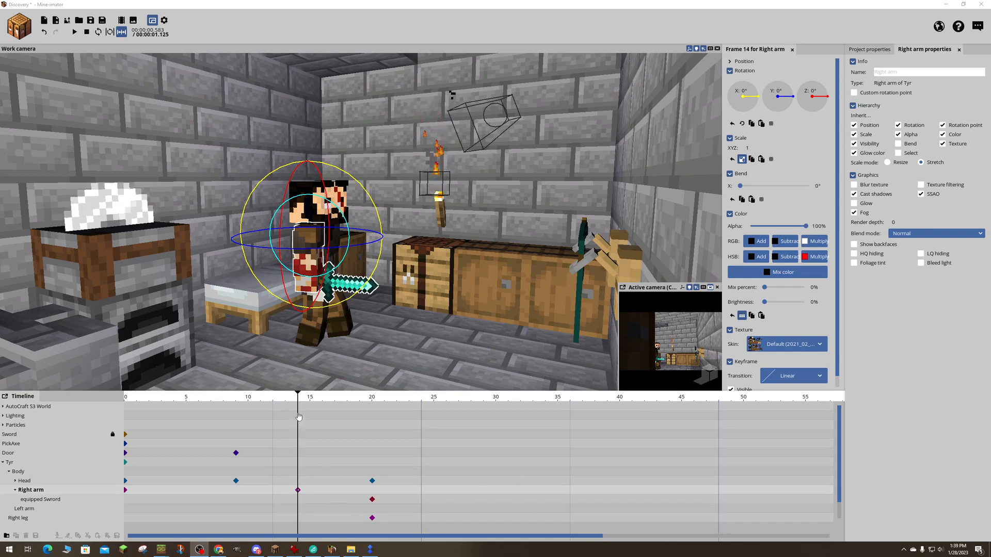
- At frame 19, pose the right arm with rotation X -43.69°, Y -34.52°, Z 22.85° and a bend of -36.86°
left_click_drag(302, 410, 360, 388)
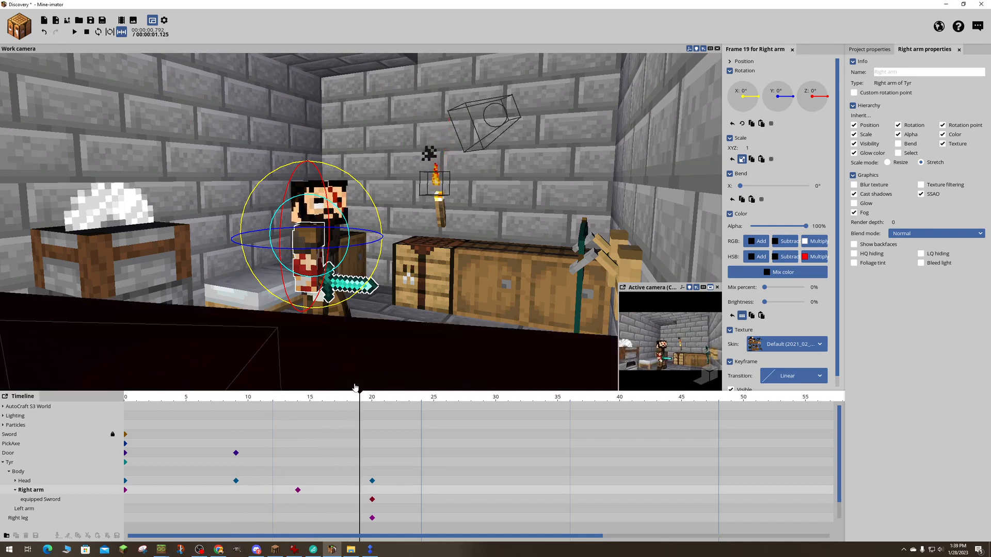
left_click_drag(330, 305, 363, 268)
right_click_drag(453, 217, 432, 222)
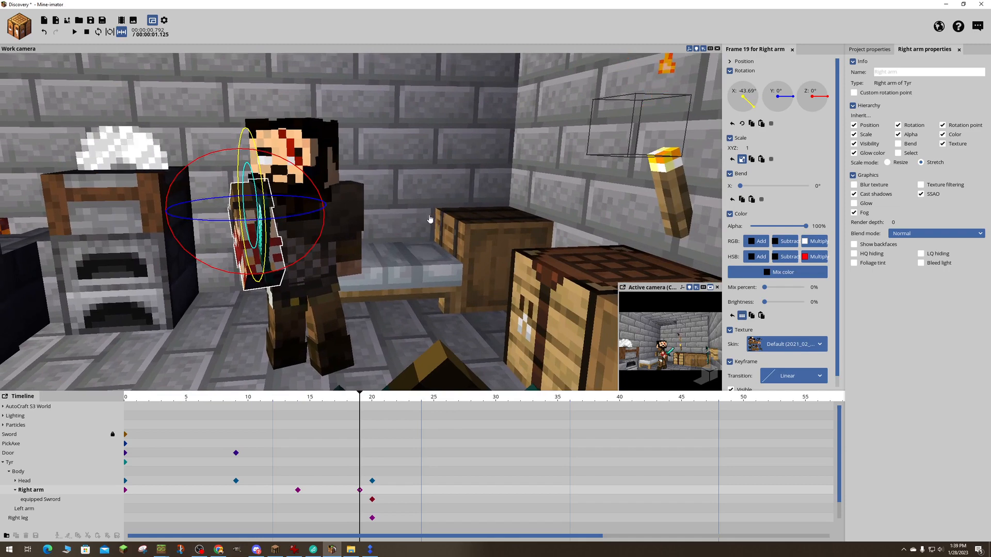
left_click_drag(217, 153, 225, 150)
key("ctrl+z")
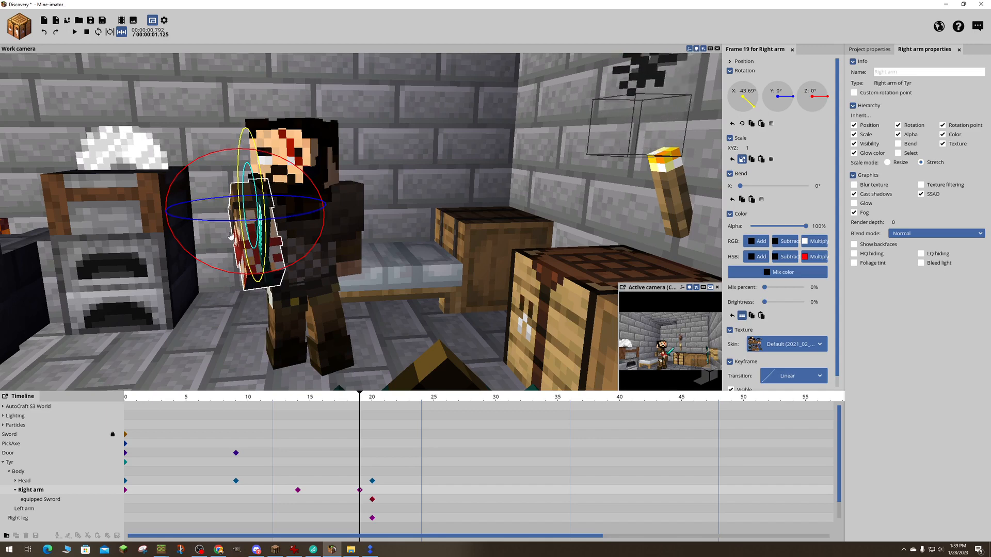
left_click_drag(233, 218, 235, 221)
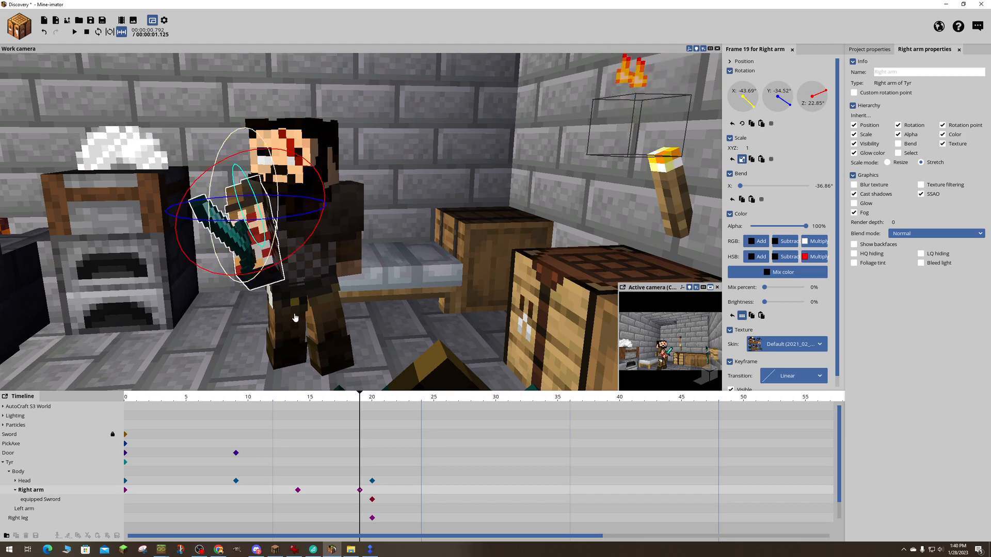
- Try the Glow and Only render glow options on the equipped Sword at frame 12
left_click_drag(363, 399, 251, 384)
left_click(55, 500)
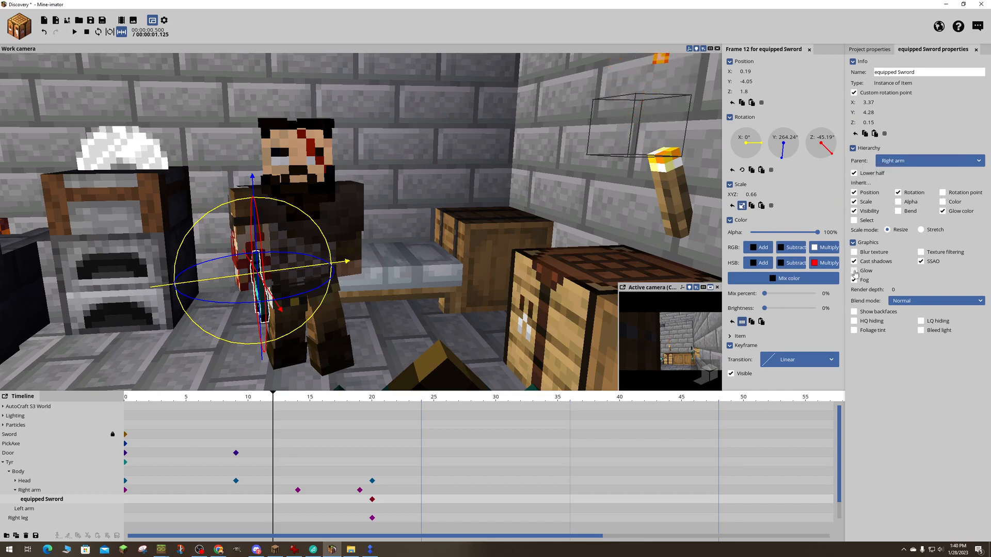
left_click(854, 271)
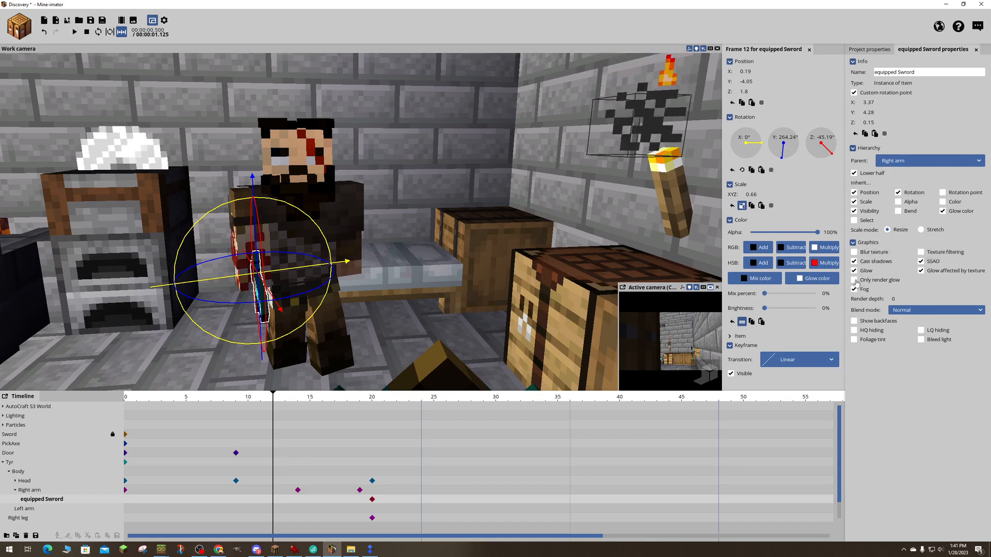
left_click(854, 280)
left_click(854, 280)
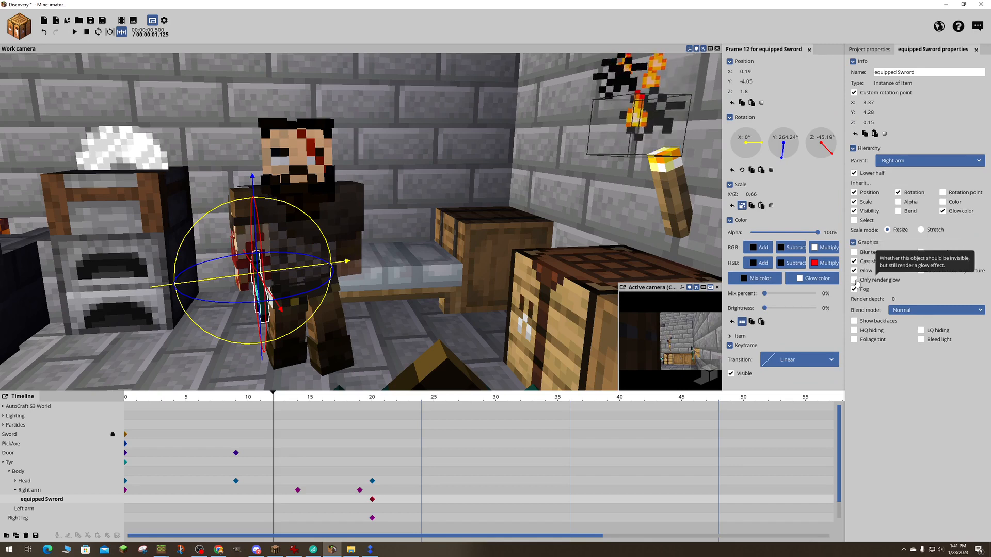
left_click(894, 310)
left_click(894, 310)
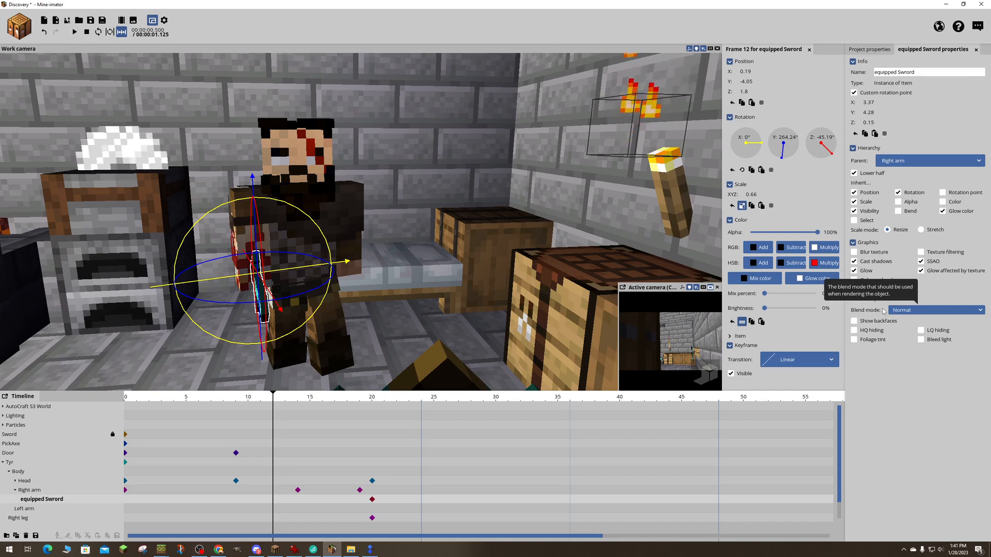
left_click(856, 273)
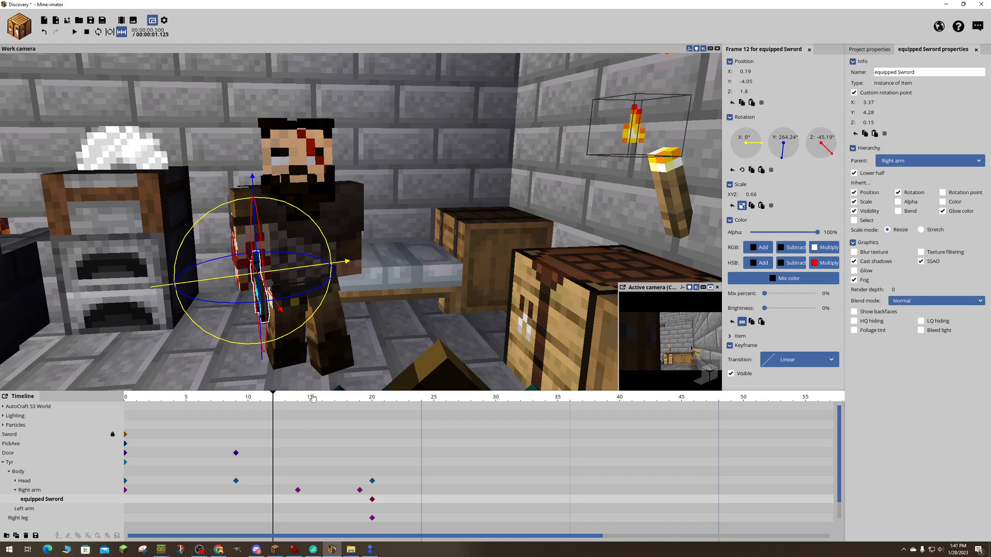
- Examine the sword arm's motion between frames 11 and 18 and the rotation of the left arm and both legs
left_click_drag(312, 397, 350, 408)
left_click_drag(420, 305, 258, 253)
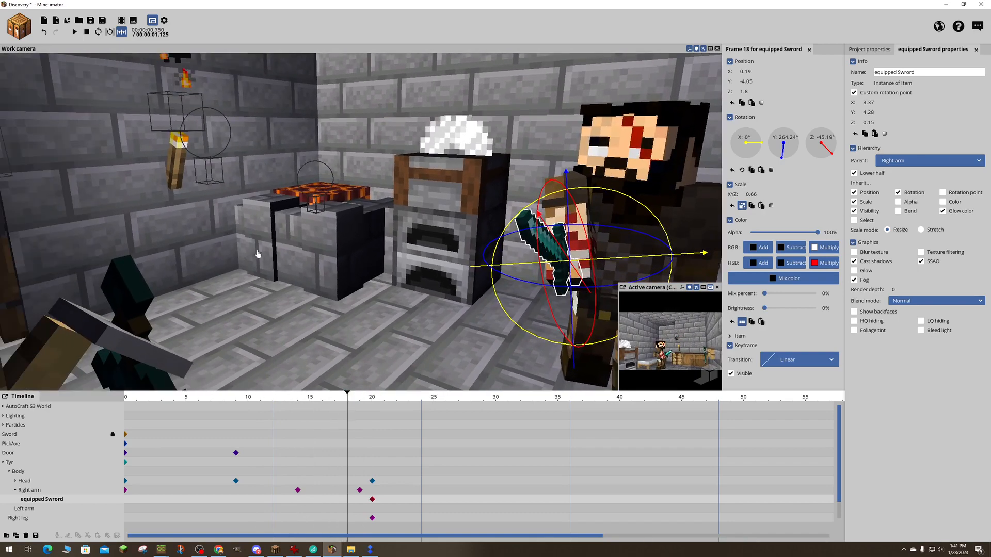
left_click_drag(184, 252, 310, 244)
mouse_move(347, 396)
left_mouse_down()
mouse_move(244, 393)
mouse_move(394, 395)
mouse_move(207, 379)
mouse_move(406, 380)
mouse_move(134, 382)
mouse_move(398, 382)
mouse_move(255, 381)
mouse_move(375, 381)
mouse_move(309, 382)
mouse_move(348, 381)
left_mouse_up()
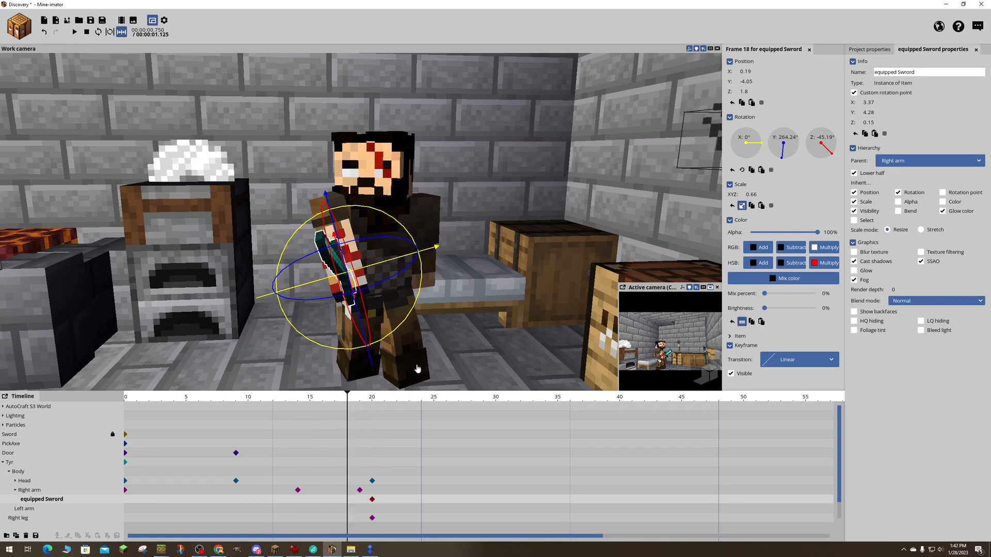
left_click_drag(379, 233, 361, 227)
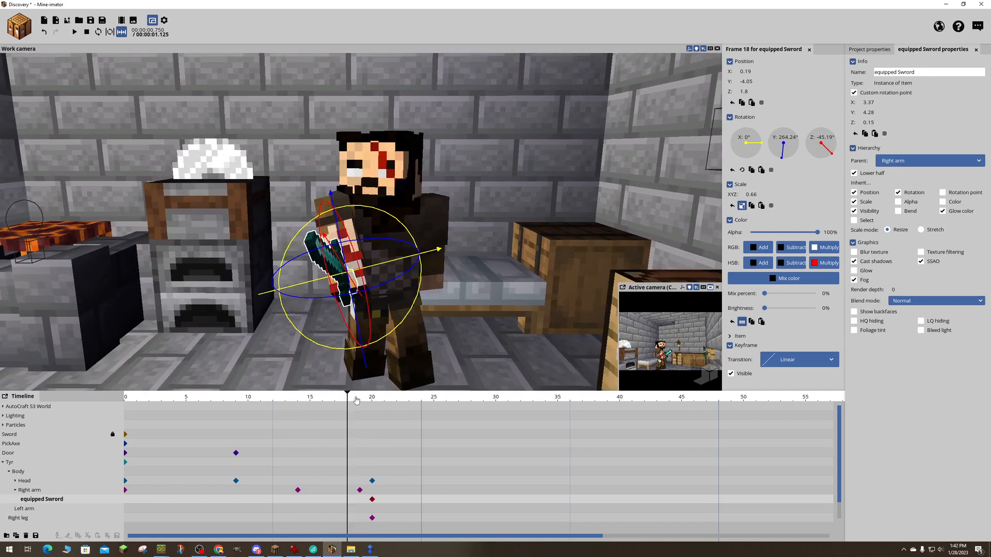
left_click_drag(351, 399, 261, 399)
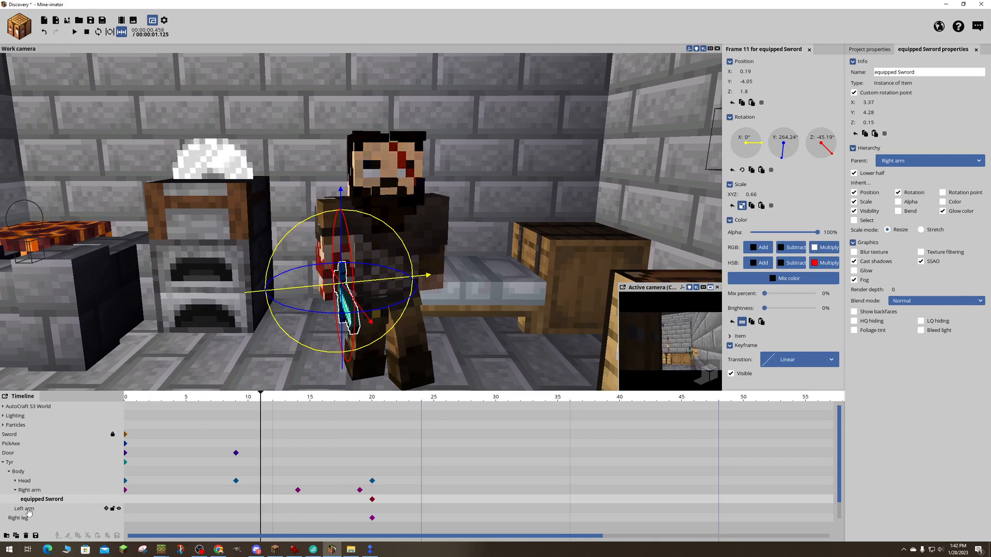
left_click(26, 509)
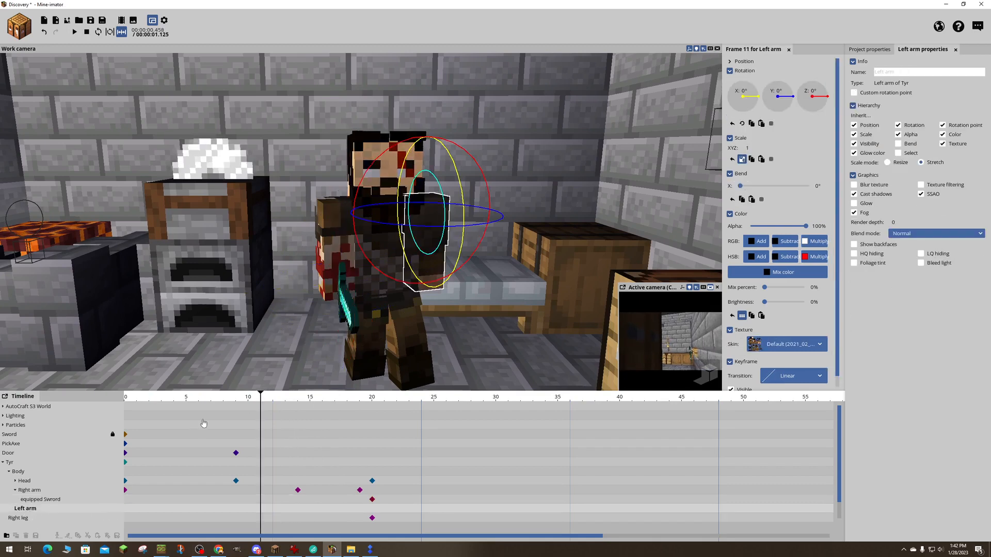
left_click(21, 518)
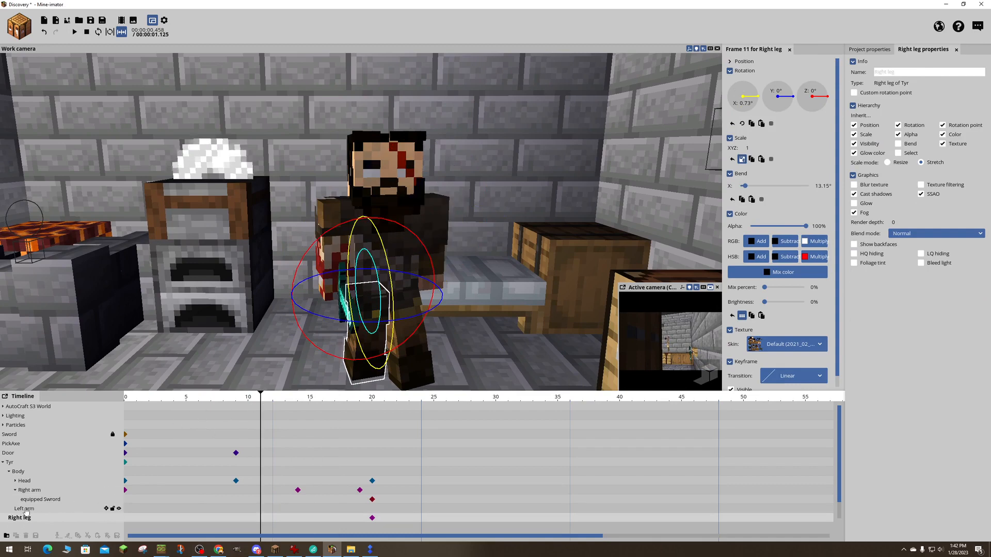
left_click(15, 491)
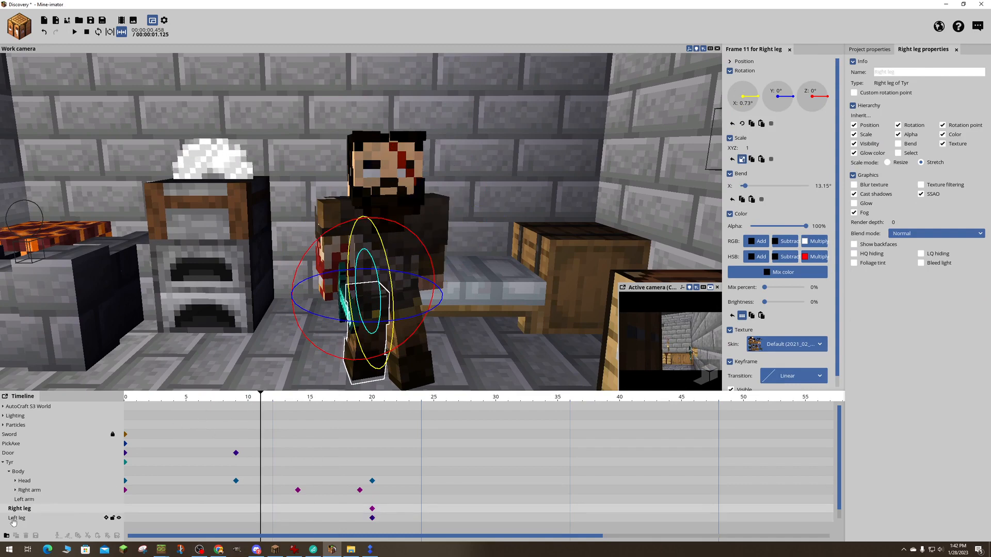
left_click(15, 518)
- Rotate the character's body to Y -19.31° at frame 16
left_click_drag(259, 403, 333, 414)
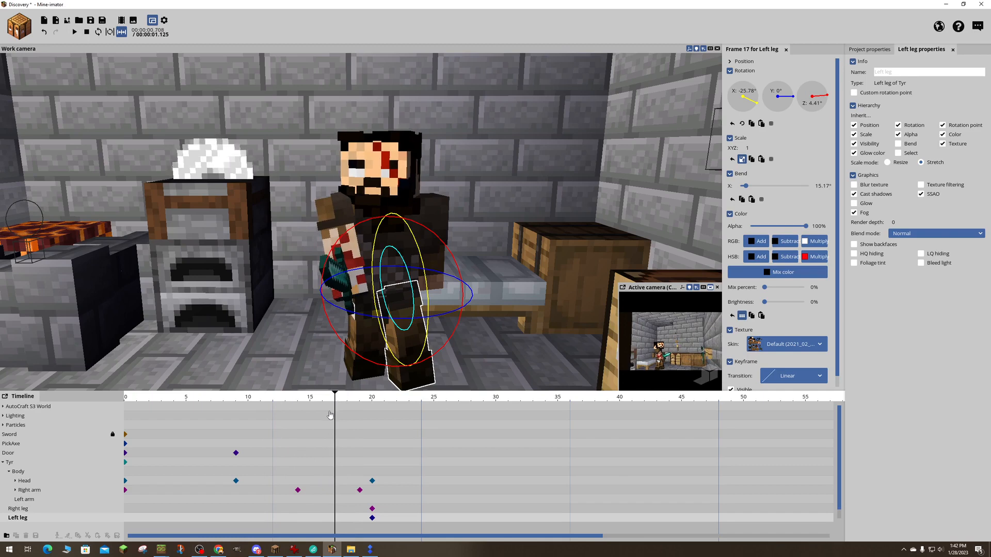
mouse_move(335, 406)
left_mouse_down()
mouse_move(206, 408)
mouse_move(322, 413)
left_mouse_up()
left_click(14, 471)
left_click_drag(418, 326, 403, 325)
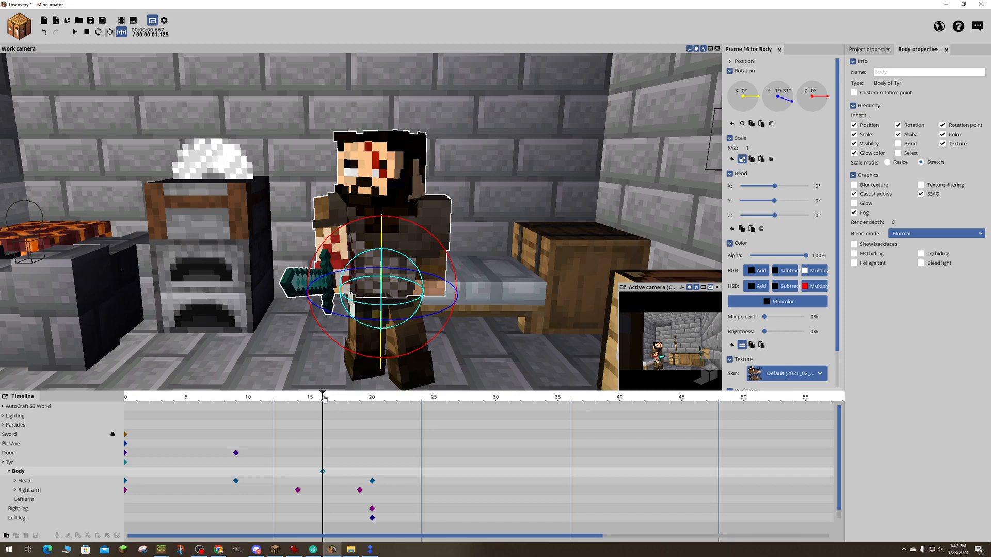
- Keyframe the body with its Y rotation reset to 0° and move that keyframe from frame 4 to frame 0
left_click_drag(323, 399, 174, 403)
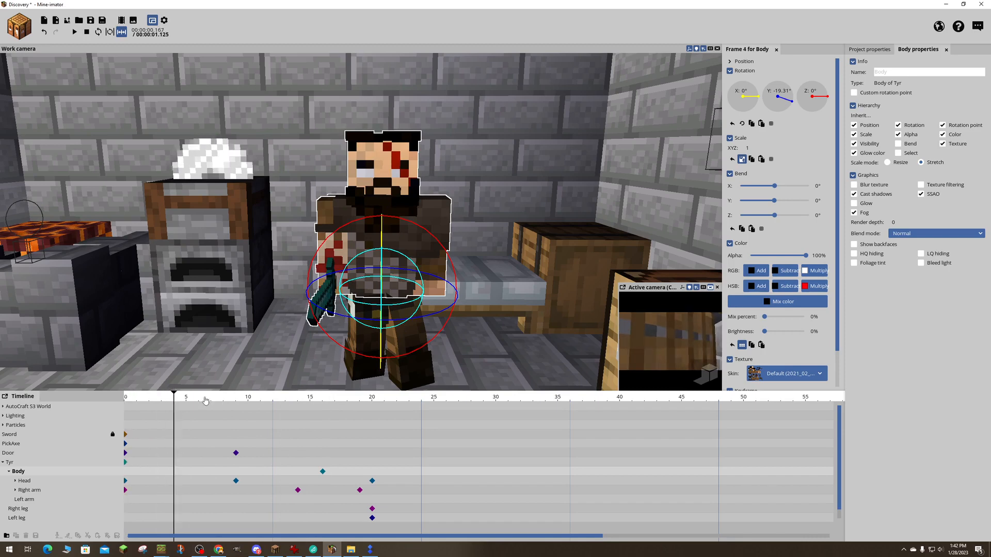
left_click_drag(782, 102, 780, 101)
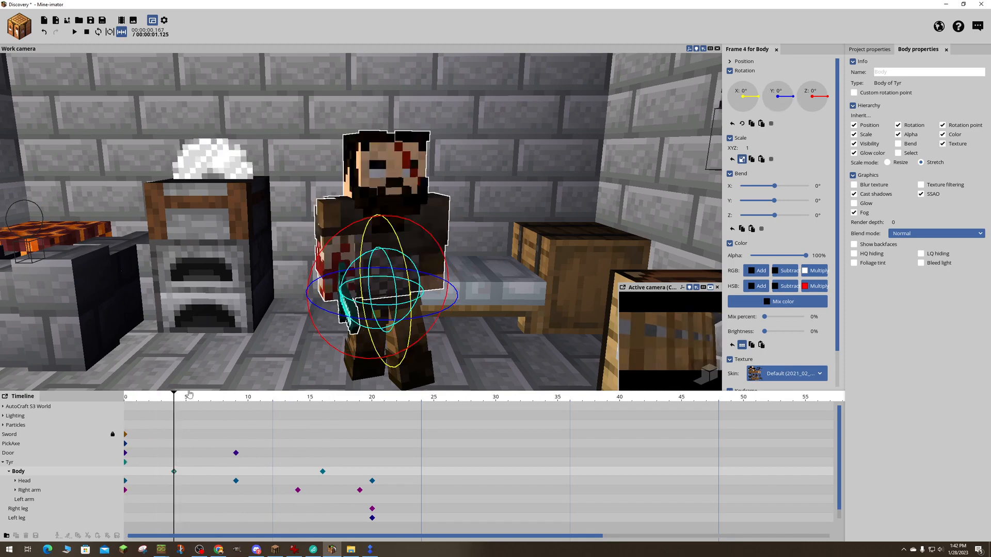
left_click_drag(175, 473, 114, 467)
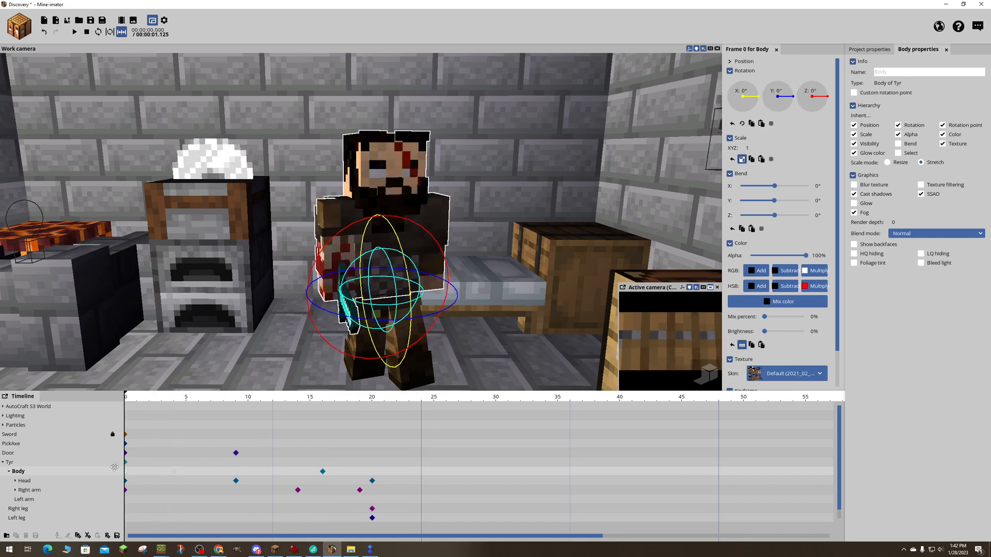
key("space")
left_click_drag(130, 402, 144, 446)
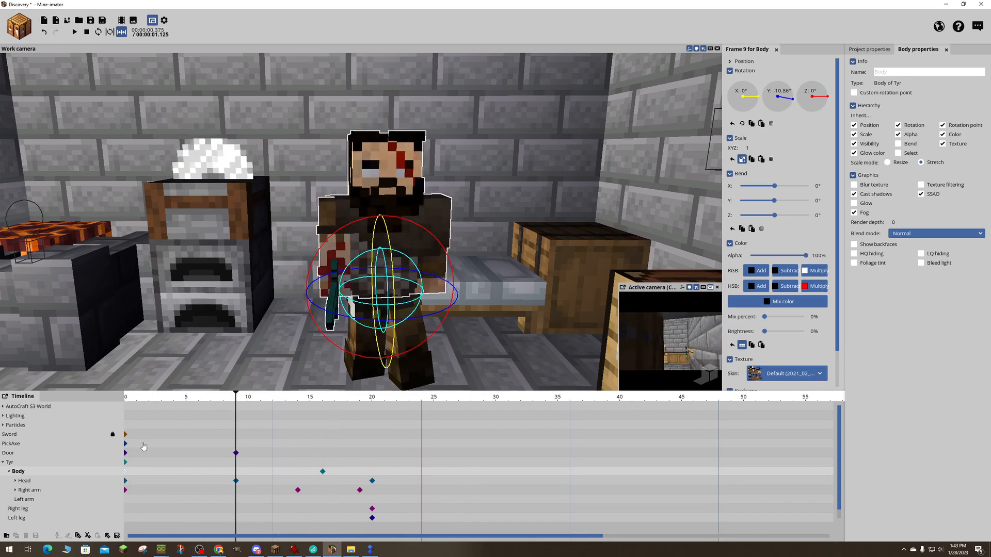
- Add neutral left arm keyframes at frames 0 and 9
left_click(31, 500)
left_click_drag(240, 405, 289, 395)
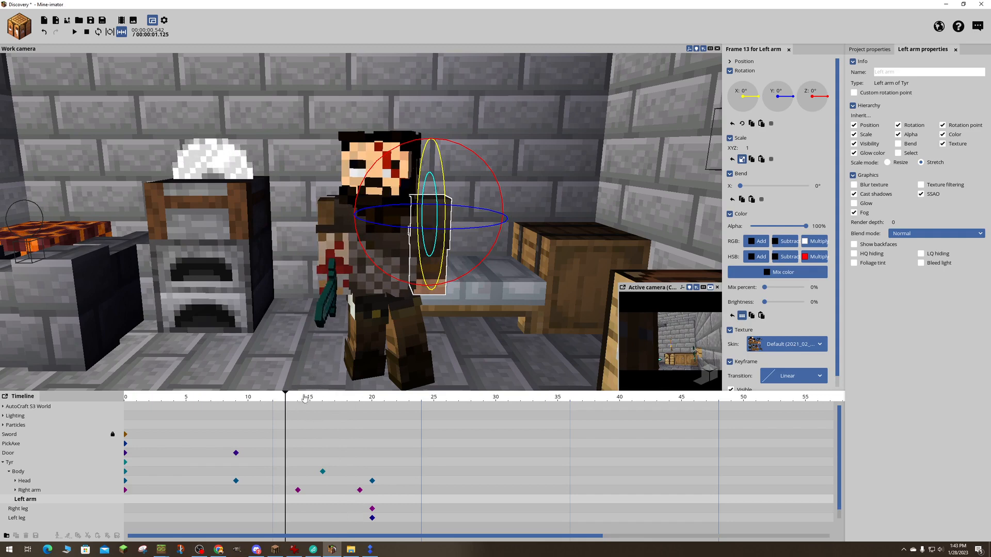
left_click_drag(288, 402, 238, 411)
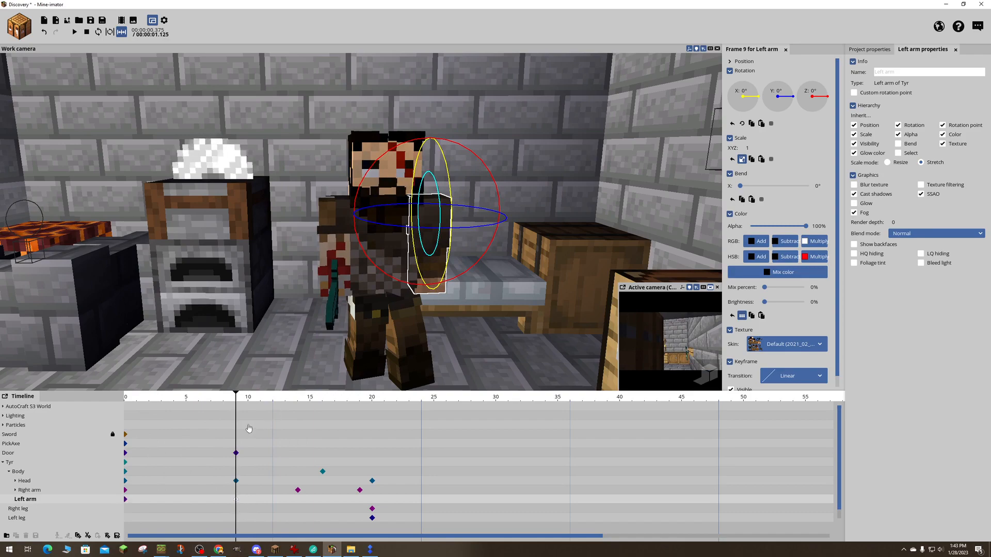
- Pose the left arm's frame 9 keyframe with rotation X -34.09°, Z 17.86° and a bend of 40.9°, and preview the animation
left_click_drag(241, 404, 323, 399)
left_click_drag(515, 310, 509, 283)
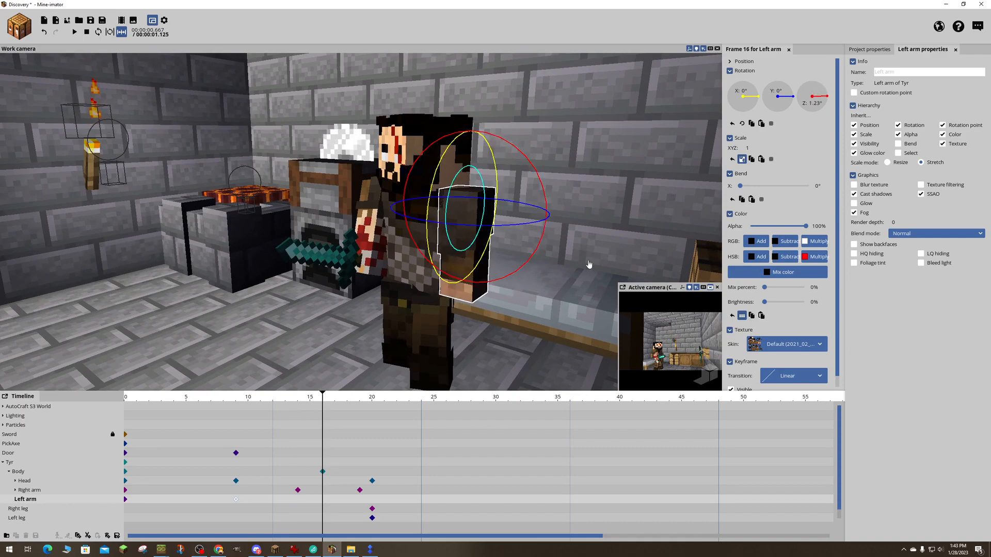
left_click_drag(589, 264, 587, 263)
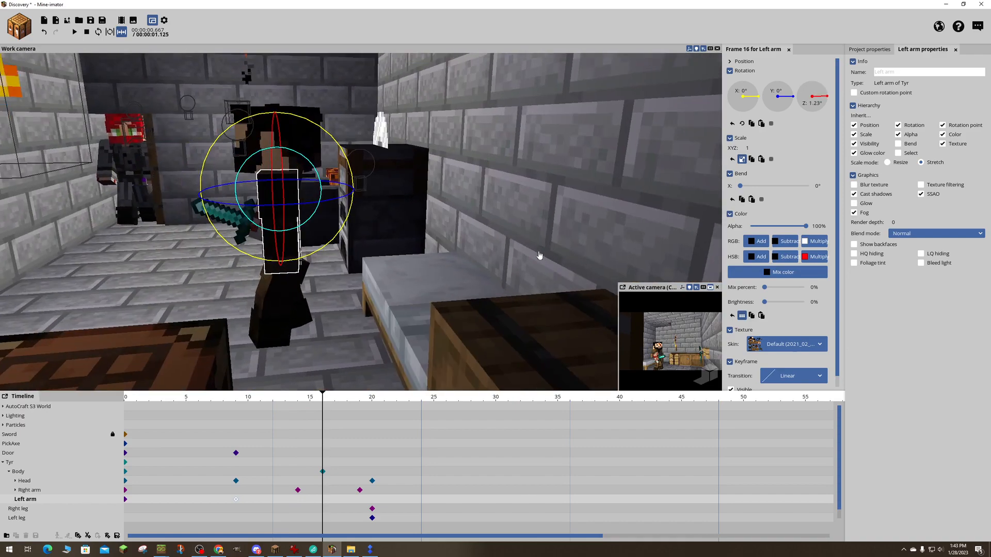
key("ctrl+z")
left_click_drag(312, 261, 263, 269)
mouse_move(333, 250)
left_mouse_down()
mouse_move(339, 276)
mouse_move(322, 276)
mouse_move(320, 230)
mouse_move(326, 243)
left_mouse_up()
left_click_drag(356, 290, 350, 290)
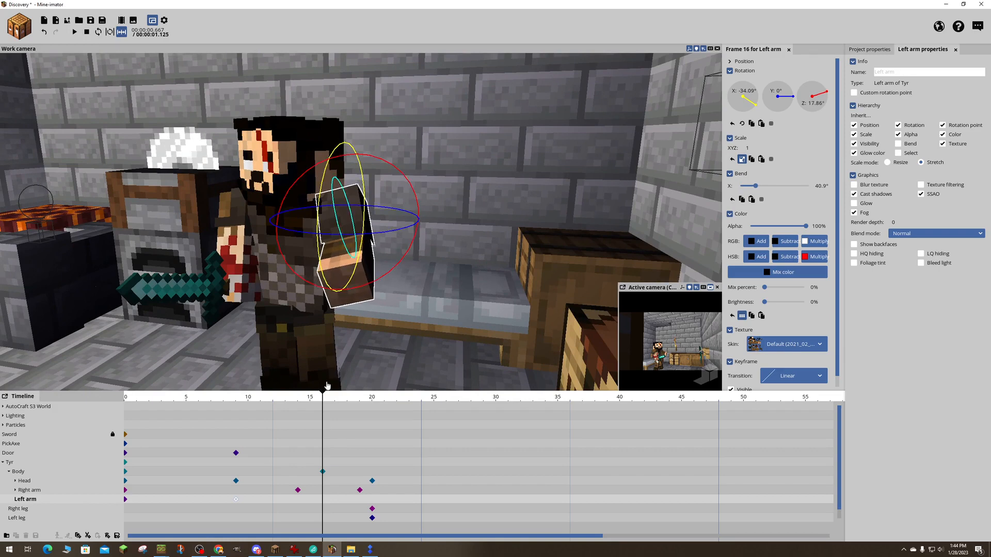
left_click_drag(323, 399, 165, 377)
key("space")
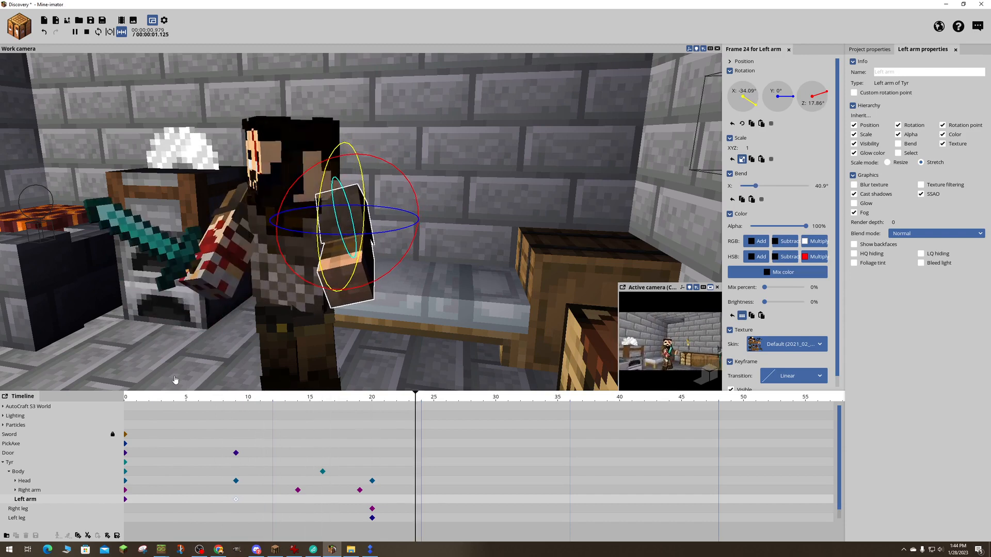
key("space")
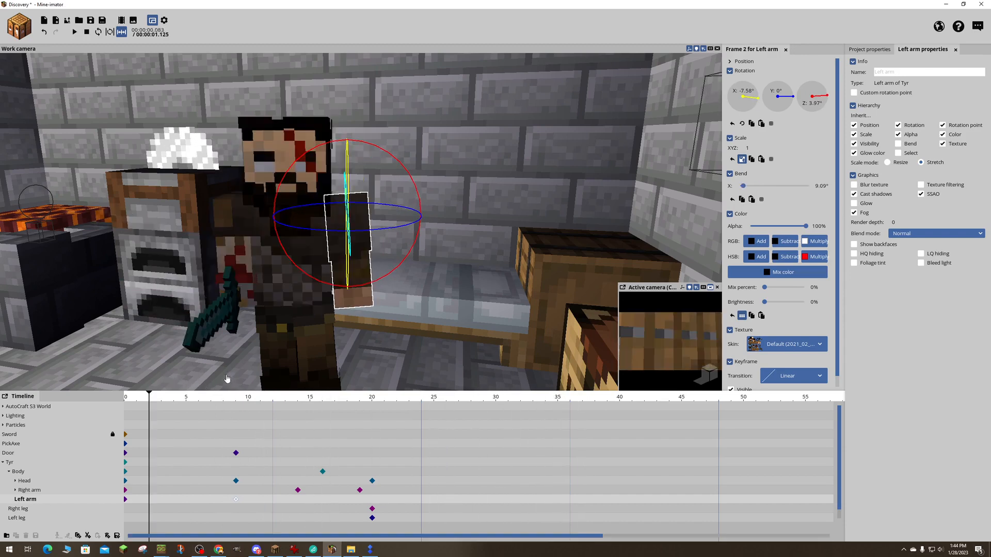
- Copy the left arm's neutral keyframe at frame 0
left_click_drag(199, 398, 118, 400)
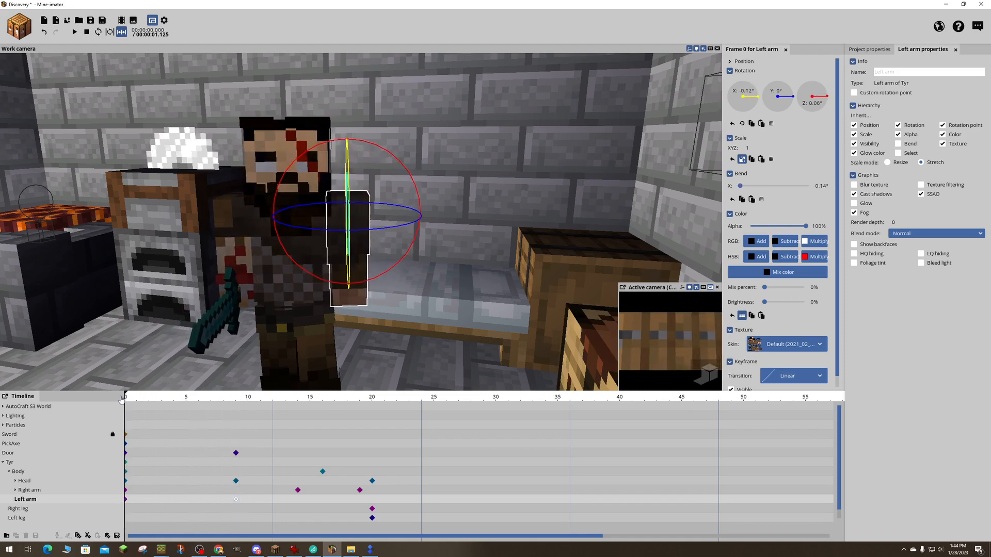
left_click(127, 500)
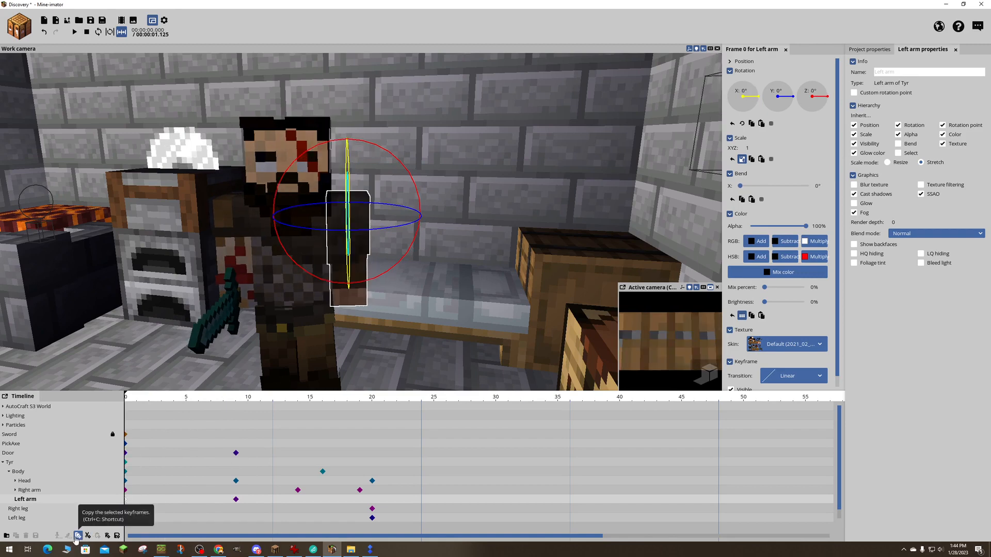
left_click(78, 536)
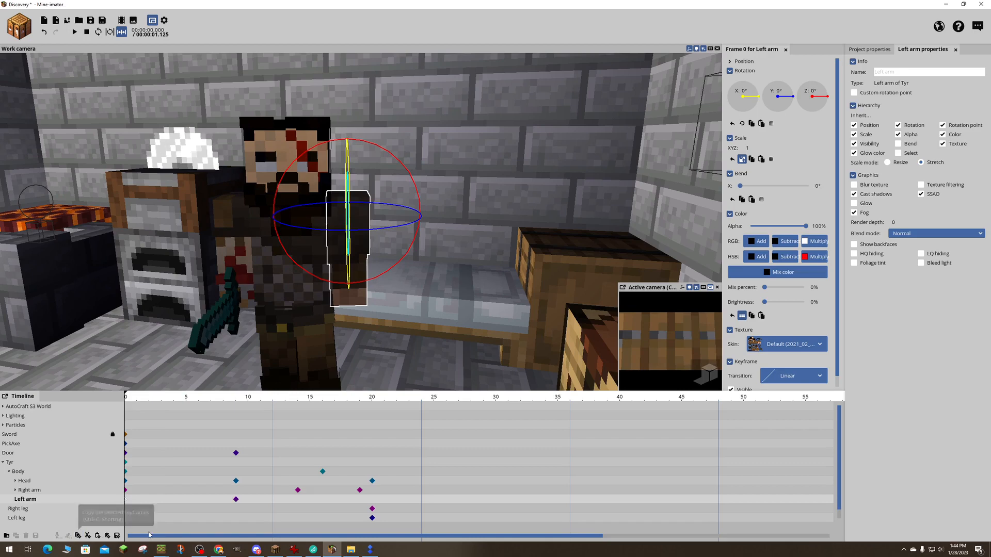
left_click(227, 504)
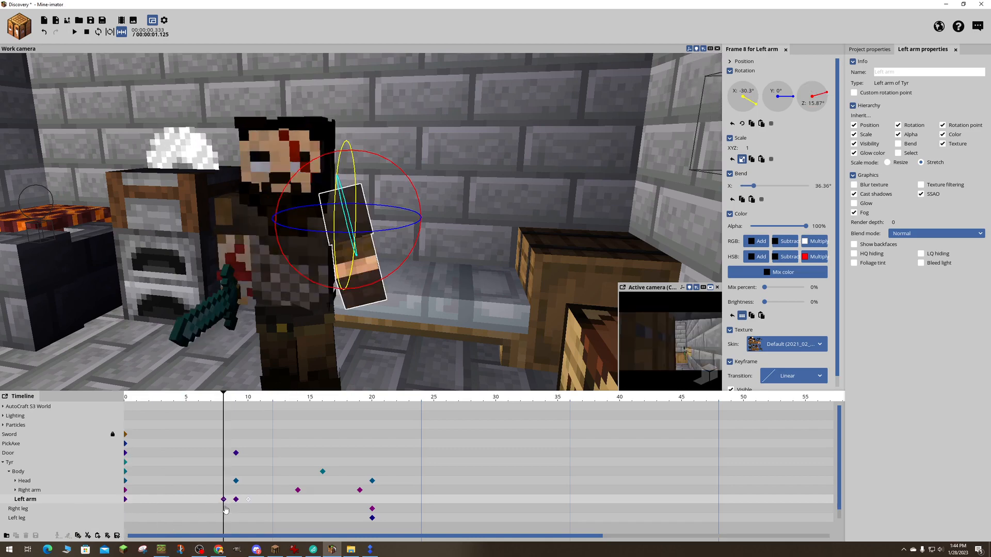
left_click(249, 503)
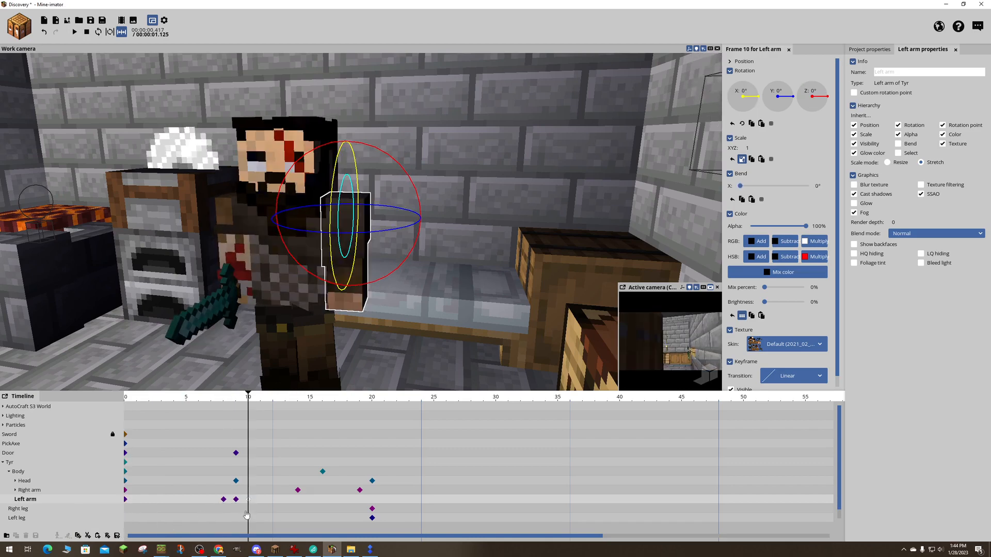
left_click(247, 515)
left_click_drag(244, 402, 178, 413)
left_click(224, 500)
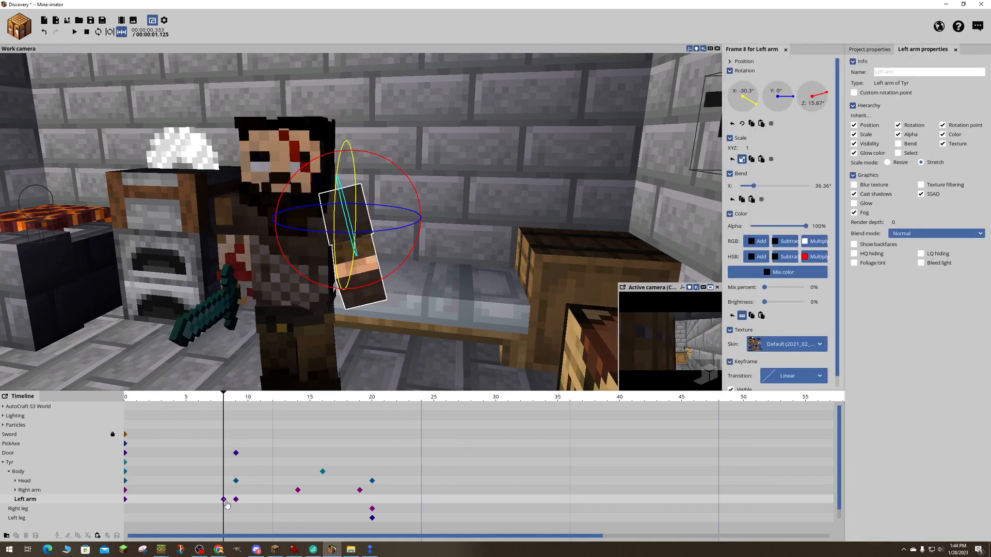
left_click(236, 500)
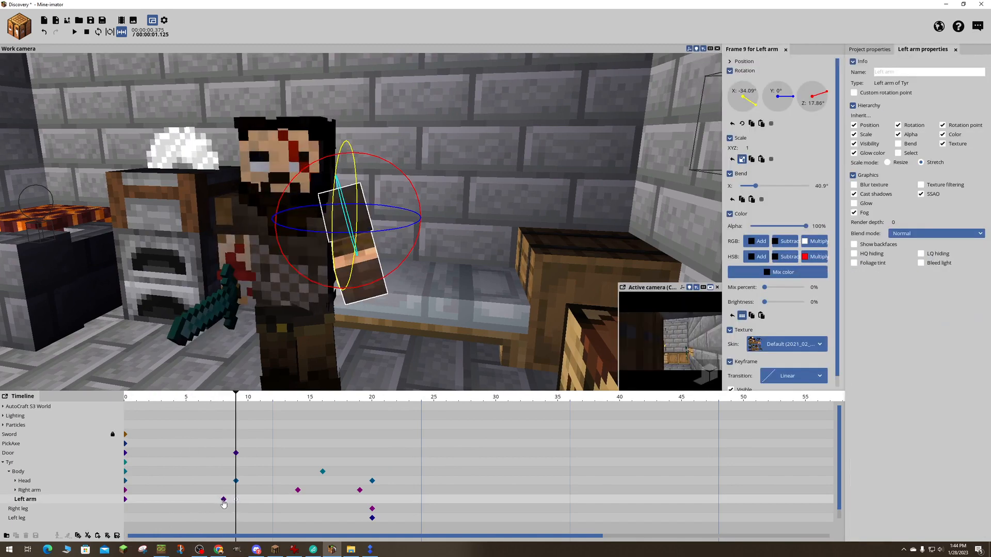
left_click(224, 500)
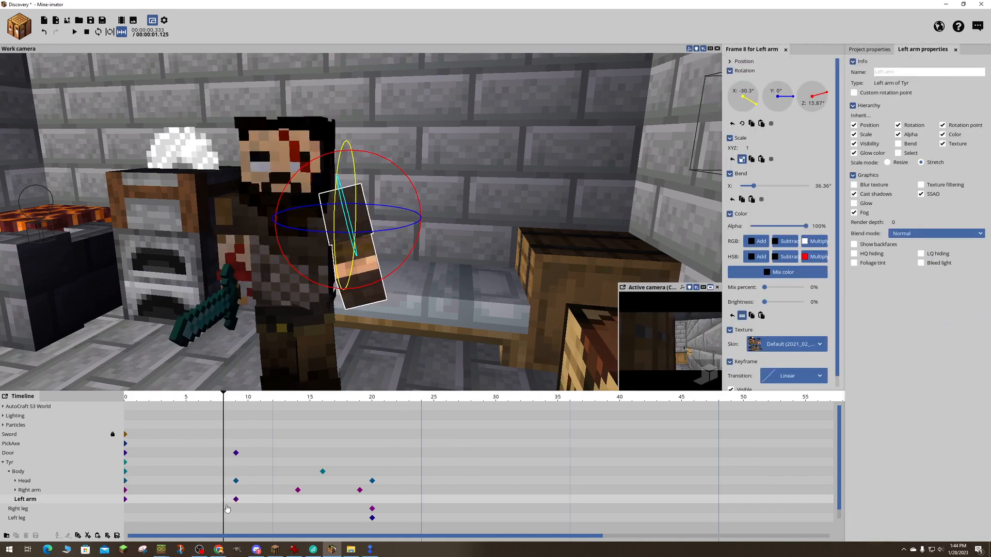
key("Delete")
- Paste the left arm's neutral keyframe at frame 8, ahead of the bent pose at frame 9
left_click(125, 502)
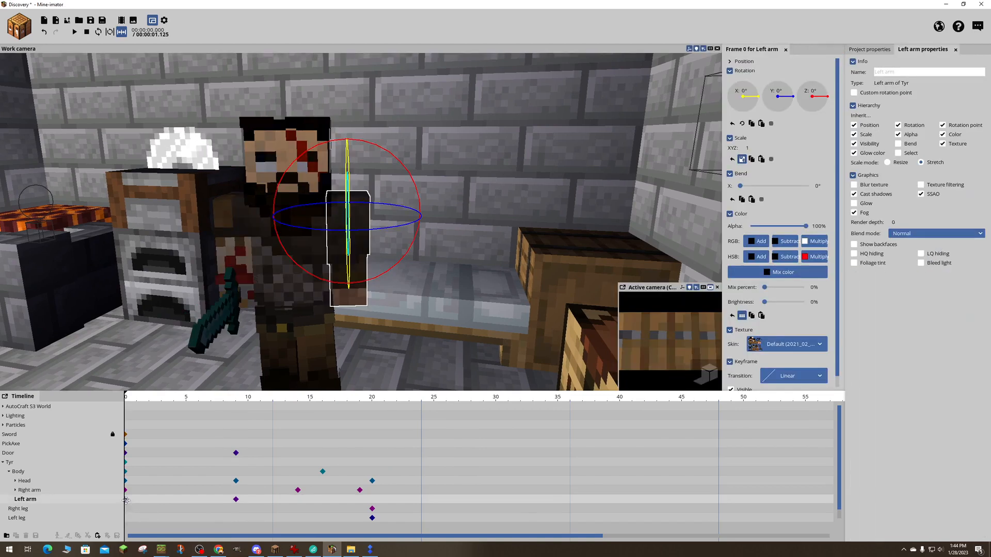
left_click(228, 504)
key("ctrl+v")
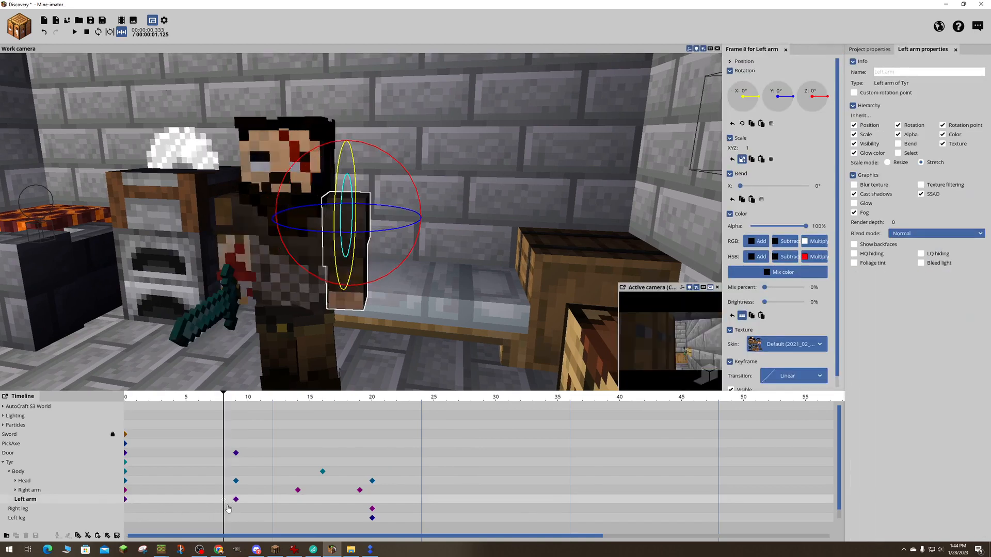
left_click(236, 501)
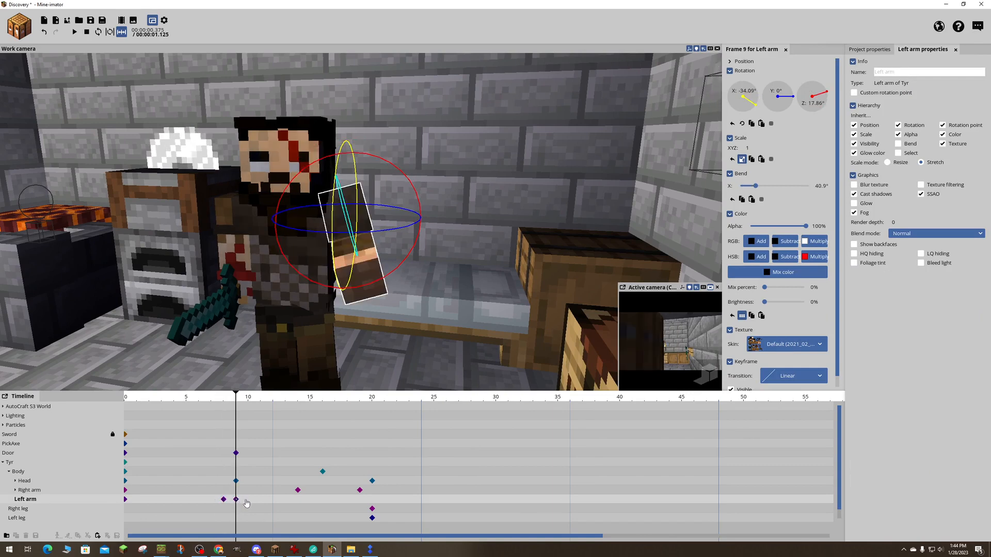
left_click(223, 502)
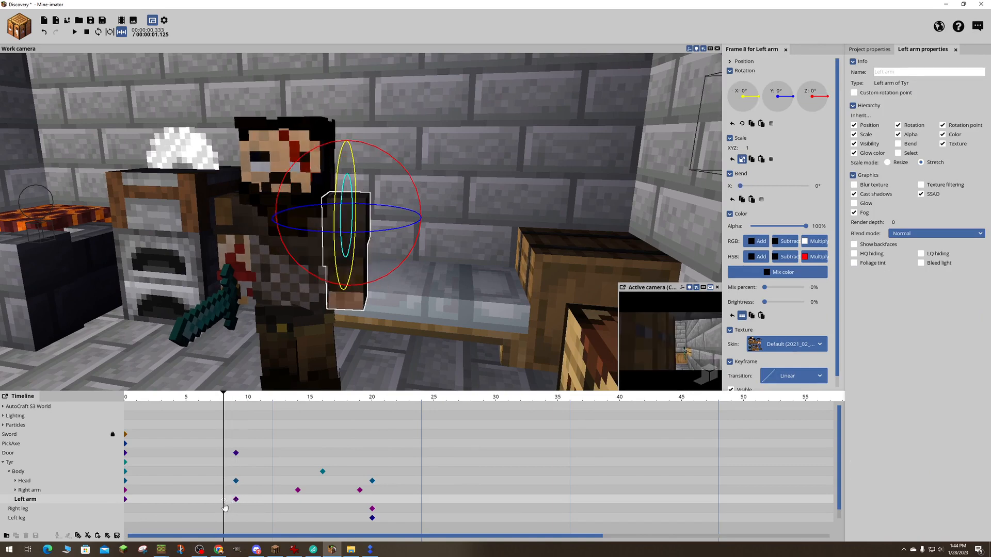
- Shift the left arm's neutral keyframe to frame 9 and its bent-pose keyframe to frame 13
left_click(234, 499)
left_click(224, 499)
left_click(236, 500)
left_click_drag(236, 502, 249, 500)
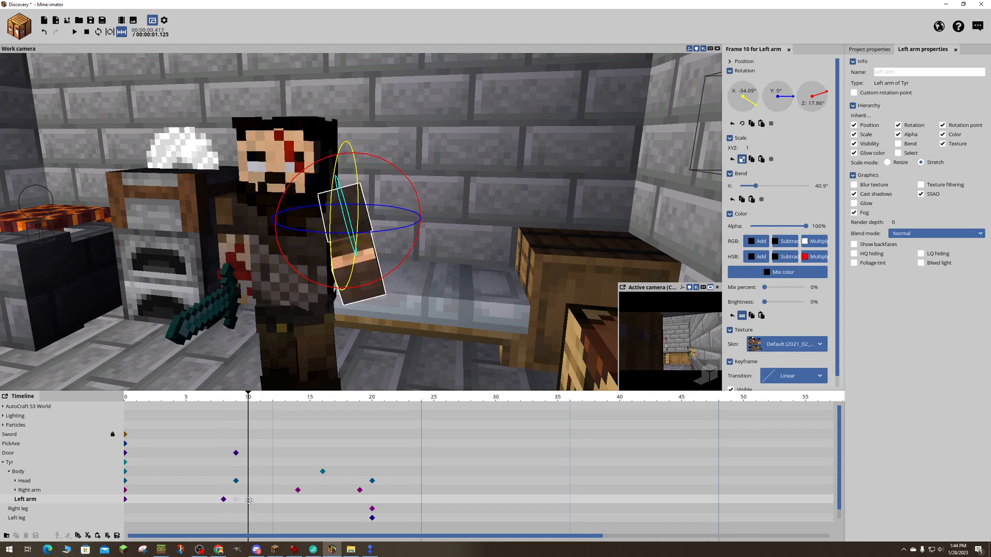
left_click(224, 500)
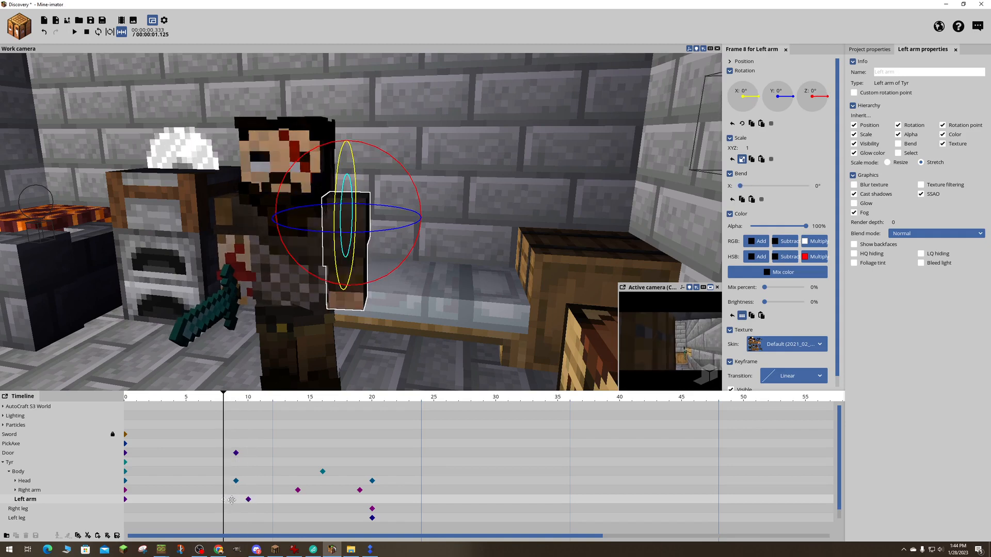
left_click(237, 501)
left_click_drag(225, 400, 199, 408)
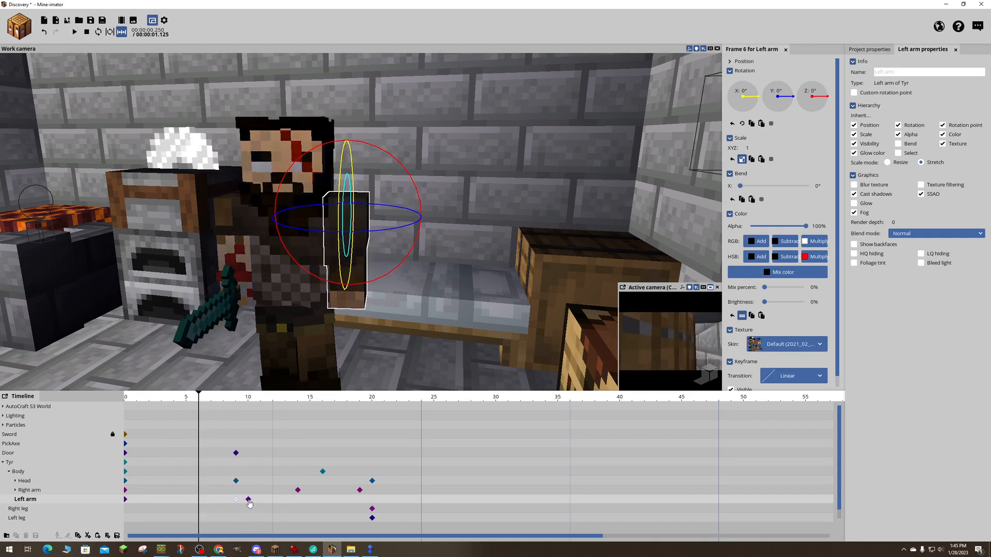
left_click(249, 500)
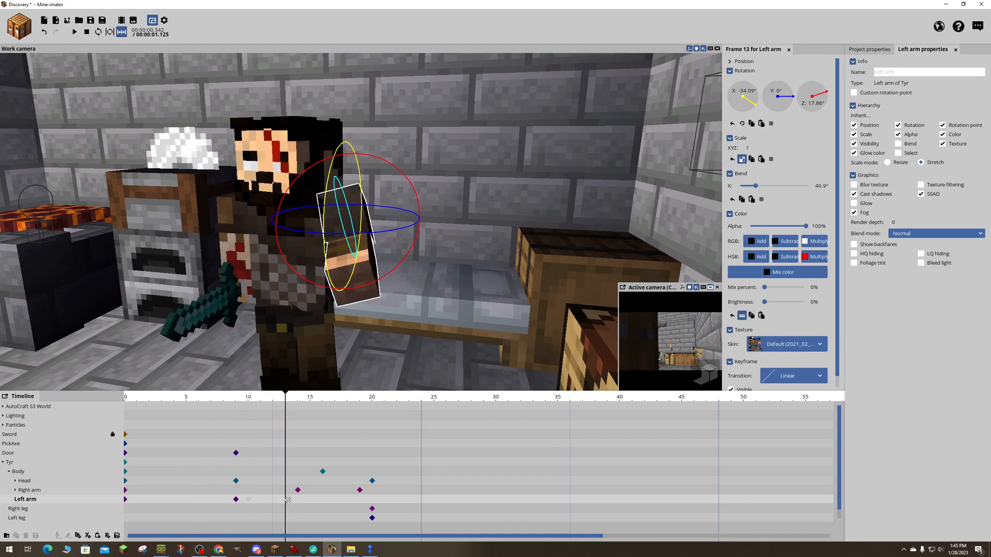
- Scrub through the animation to check the left arm's new timing, and save the project
left_click_drag(287, 400, 332, 411)
mouse_move(359, 412)
left_mouse_down()
mouse_move(165, 406)
mouse_move(369, 411)
mouse_move(132, 416)
mouse_move(353, 410)
left_mouse_up()
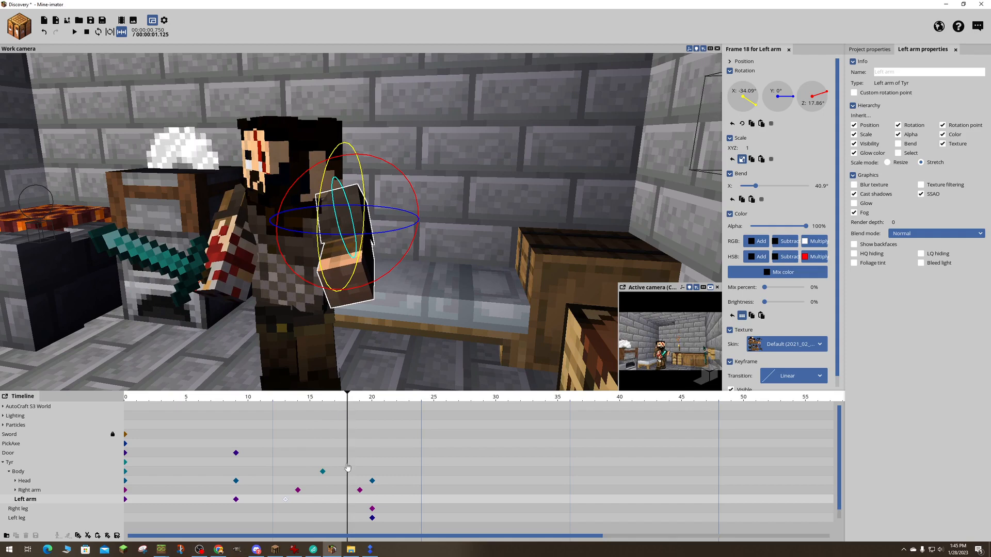
left_click_drag(345, 401, 92, 410)
key("ctrl+s")
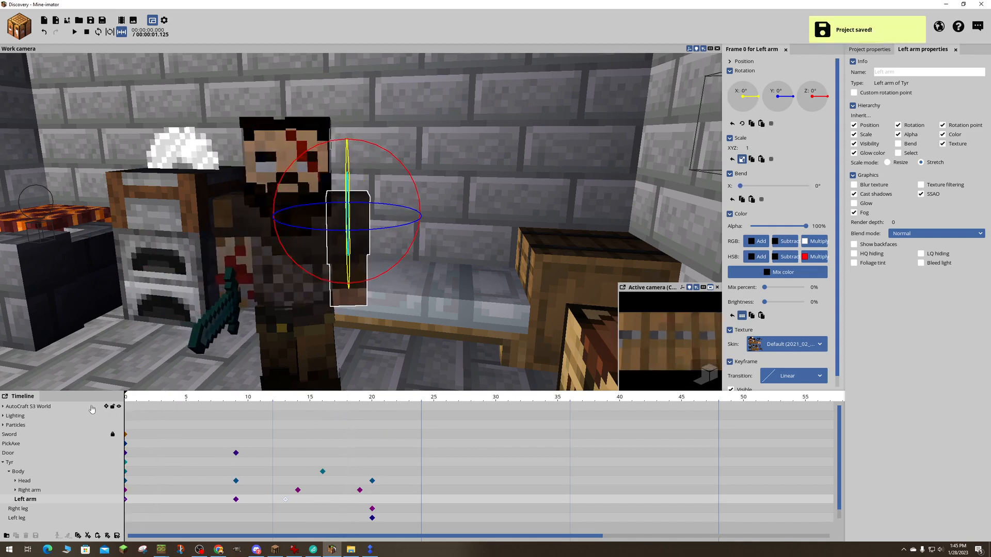
- Play the animation from the start and scrub through it to frame 25
key("space")
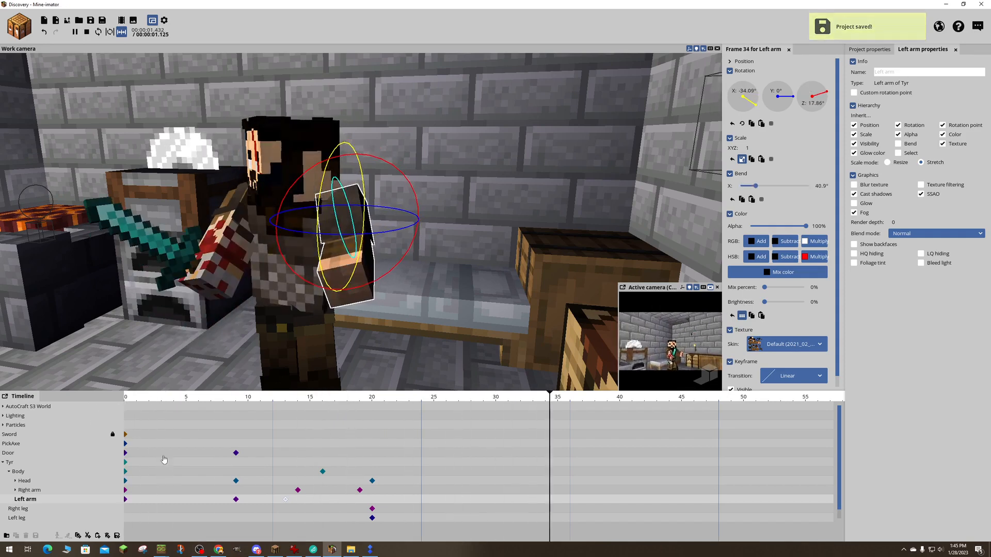
left_click_drag(125, 408, 99, 408)
left_click(155, 401)
left_click_drag(174, 403, 410, 415)
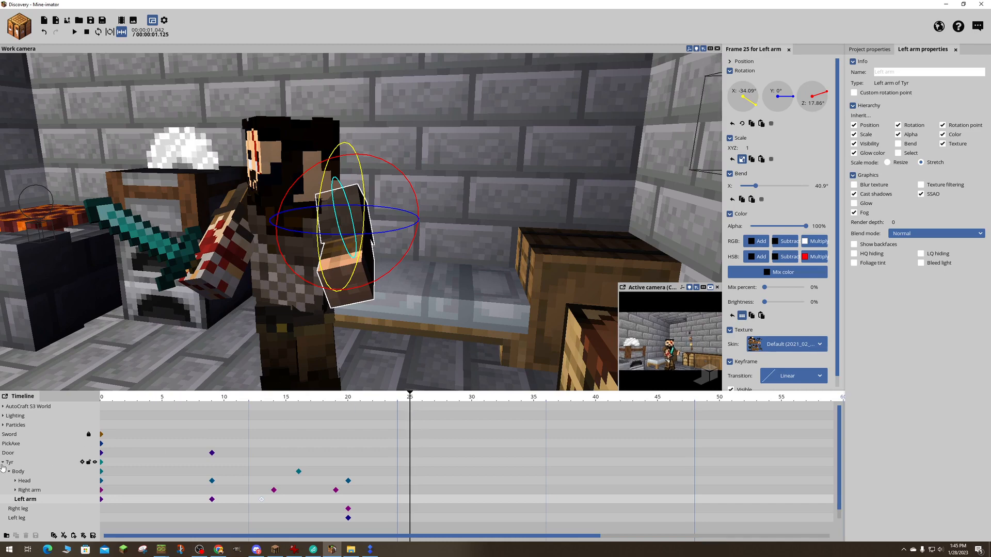
- Add a keyframe at frame 29 for the camera attached to Enki's head
left_click(3, 462)
left_click(3, 472)
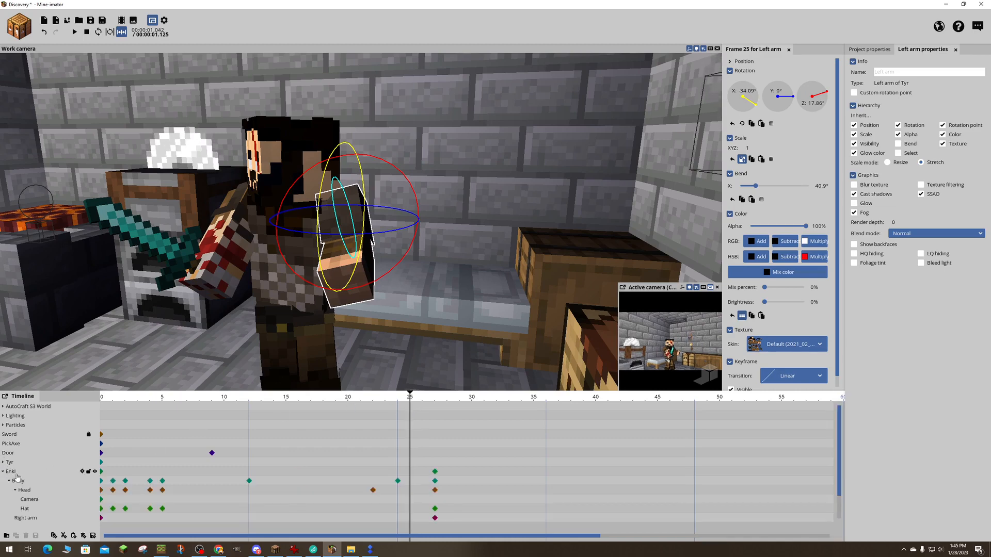
left_click(30, 501)
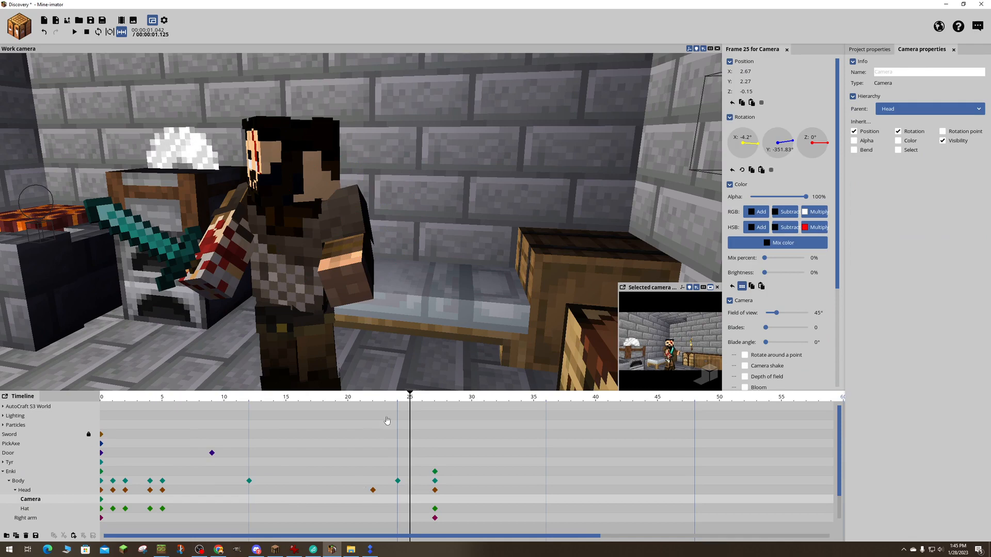
left_click_drag(409, 401, 459, 399)
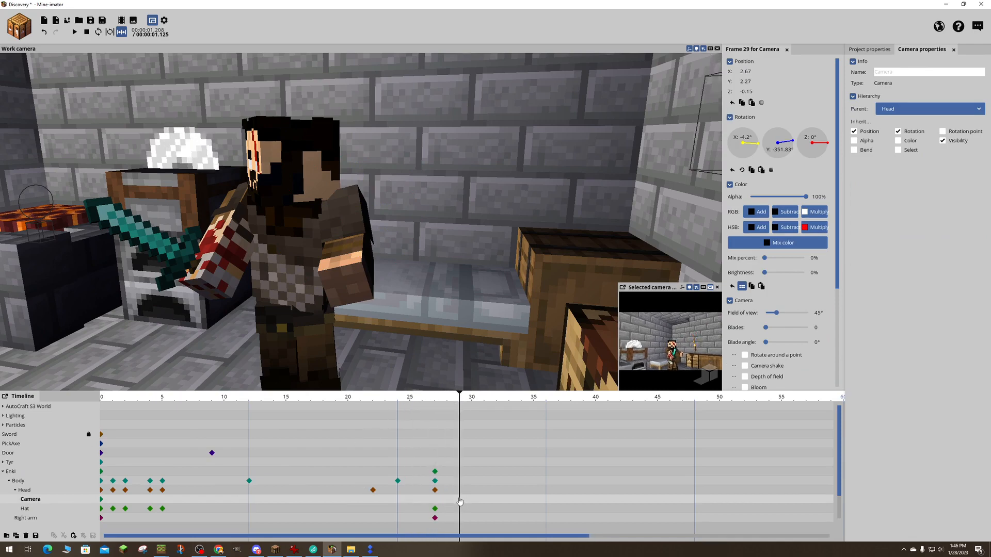
left_click(460, 501)
- Add a keyframe at frame 30 for Enki's head camera and turn off its visibility there
left_click(465, 504)
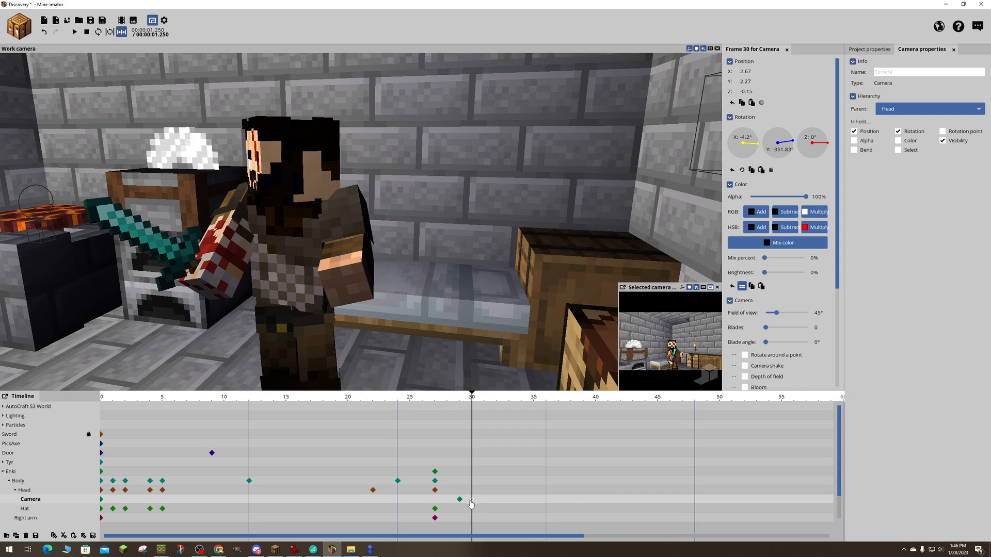
right_click(471, 504)
left_click(471, 503)
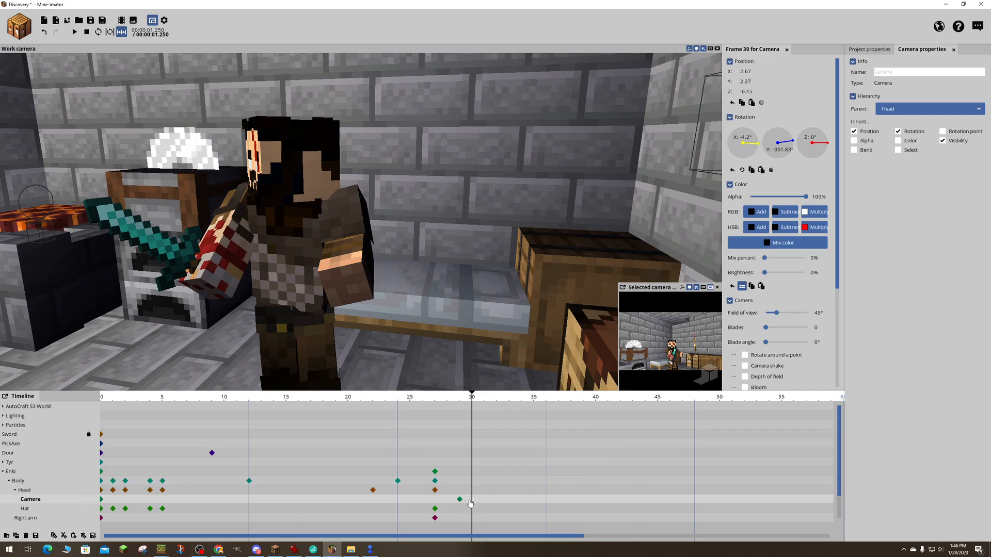
right_click(470, 503)
left_click(471, 504)
left_click_drag(839, 175, 838, 307)
left_click(730, 380)
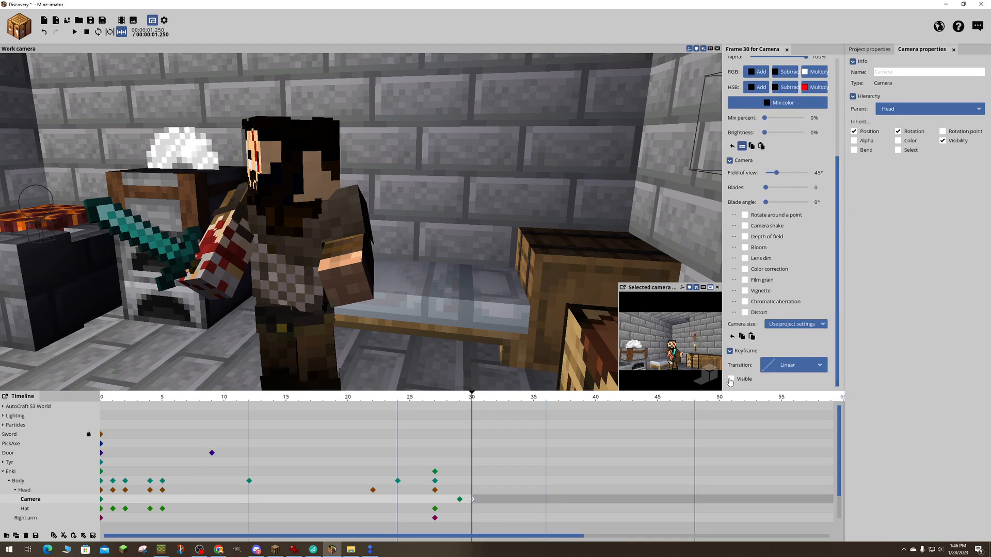
- Examine the room, Tyr's pose and Enki's camera from different viewpoints between frames 28 and 30
mouse_move(478, 406)
left_mouse_down()
mouse_move(338, 406)
mouse_move(541, 409)
mouse_move(365, 408)
mouse_move(472, 407)
left_mouse_up()
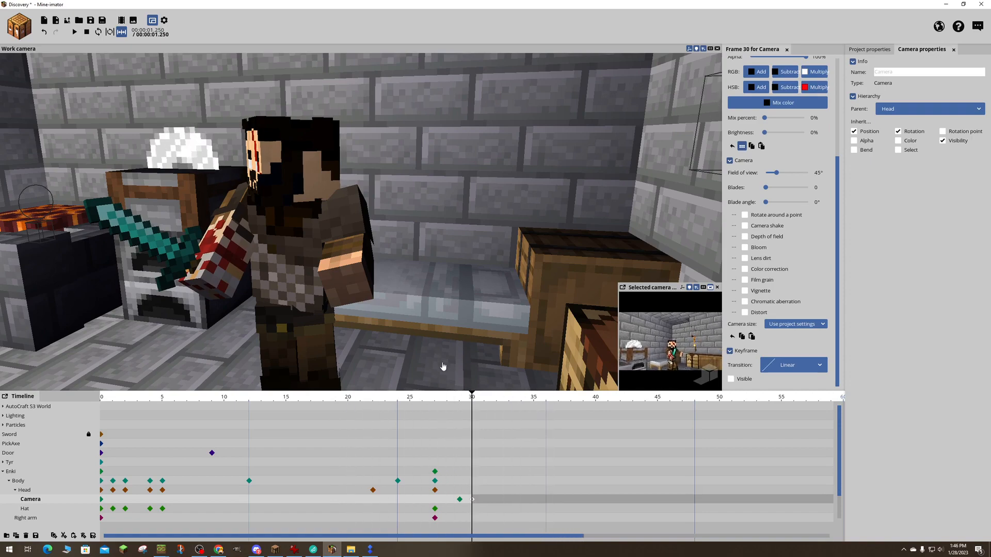
left_click(476, 401)
key("s")
right_click_drag(491, 333, 305, 333)
key("w")
key("d")
key("w")
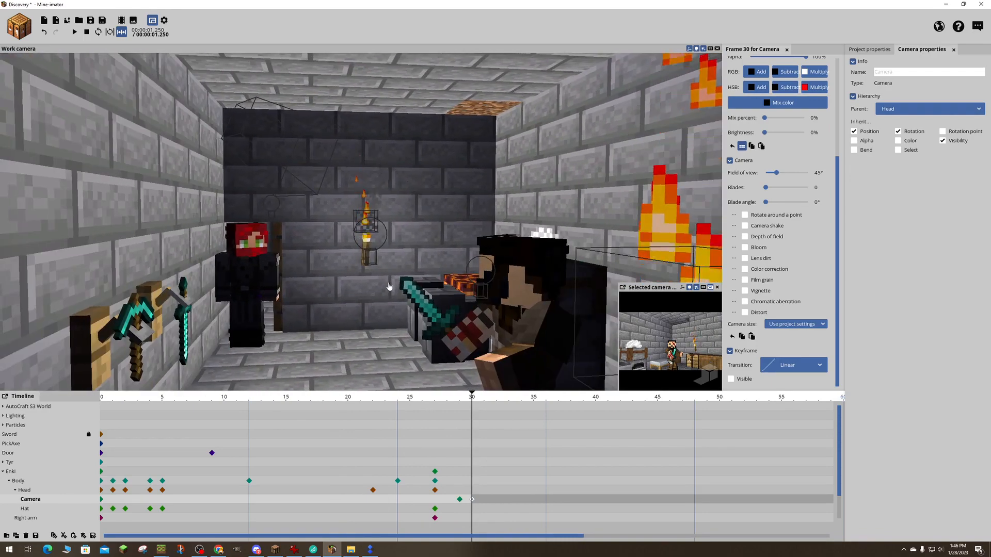
right_click_drag(391, 285, 576, 296)
key("w")
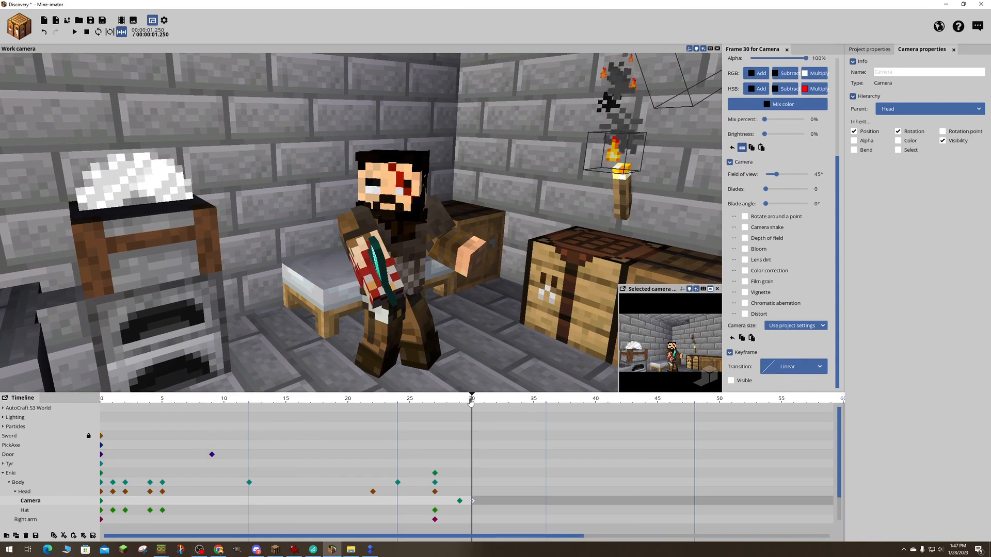
left_click_drag(472, 395, 453, 408)
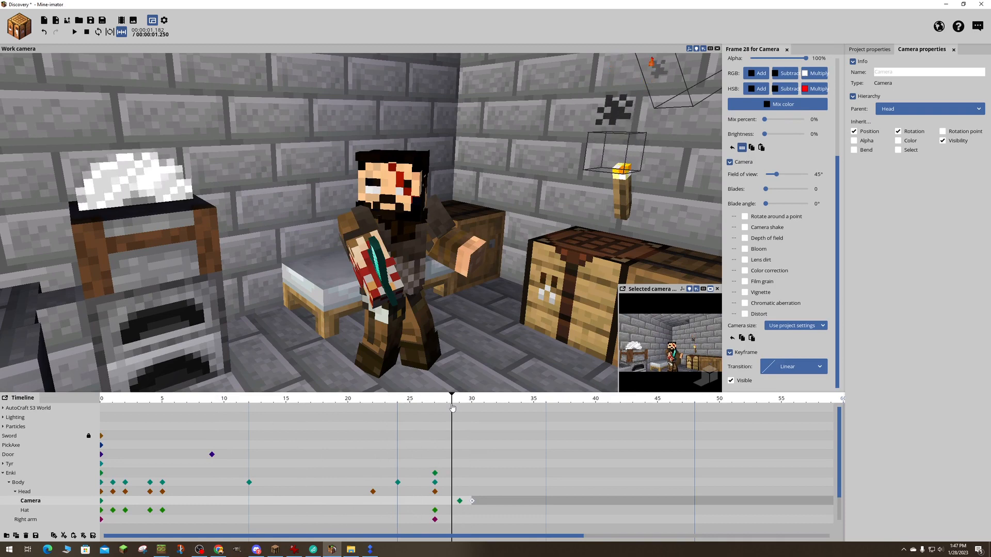
left_click_drag(452, 408, 460, 407)
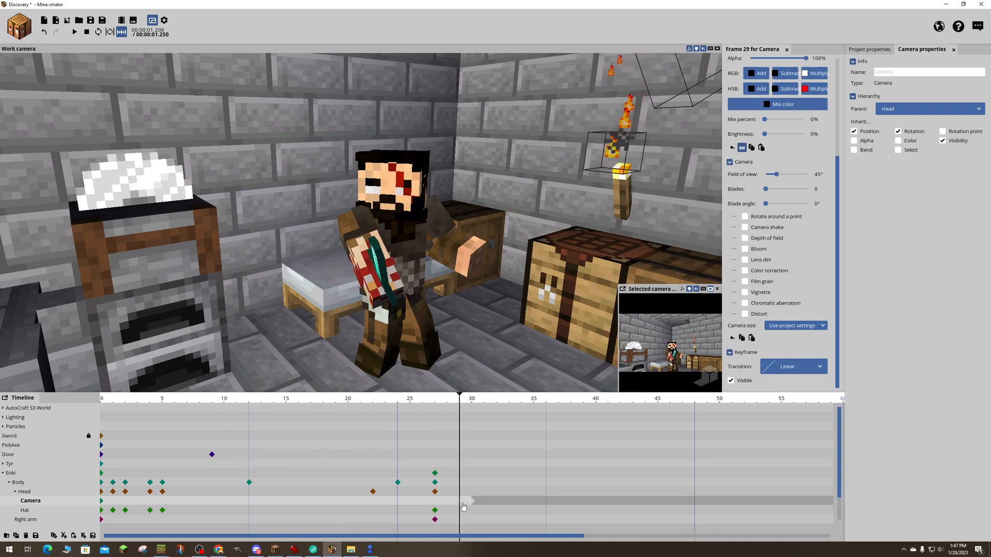
mouse_move(475, 330)
right_mouse_down()
mouse_move(348, 327)
mouse_move(487, 344)
right_mouse_up()
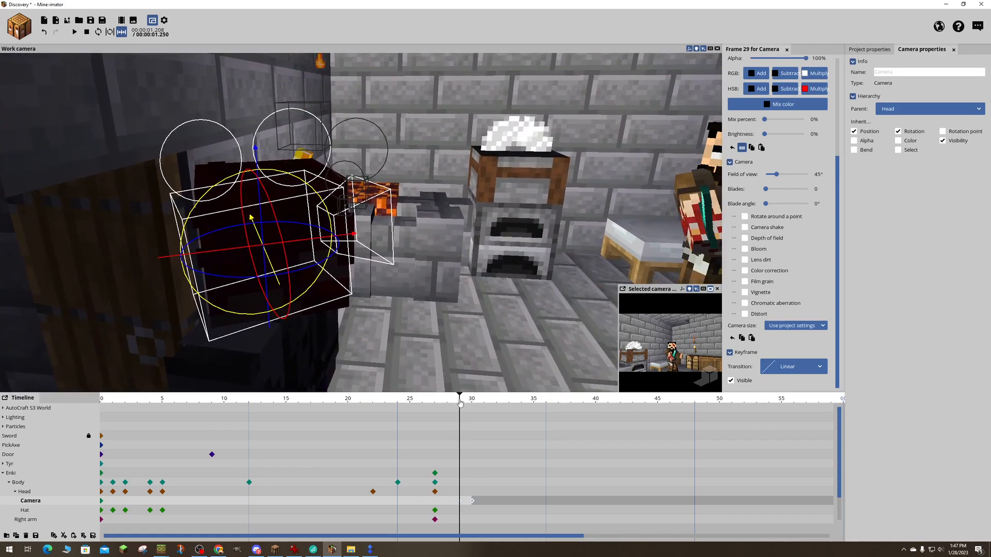
- Add a keyframe at frame 17 for Enki's head camera and move the playhead to frame 27
left_click_drag(460, 404, 306, 409)
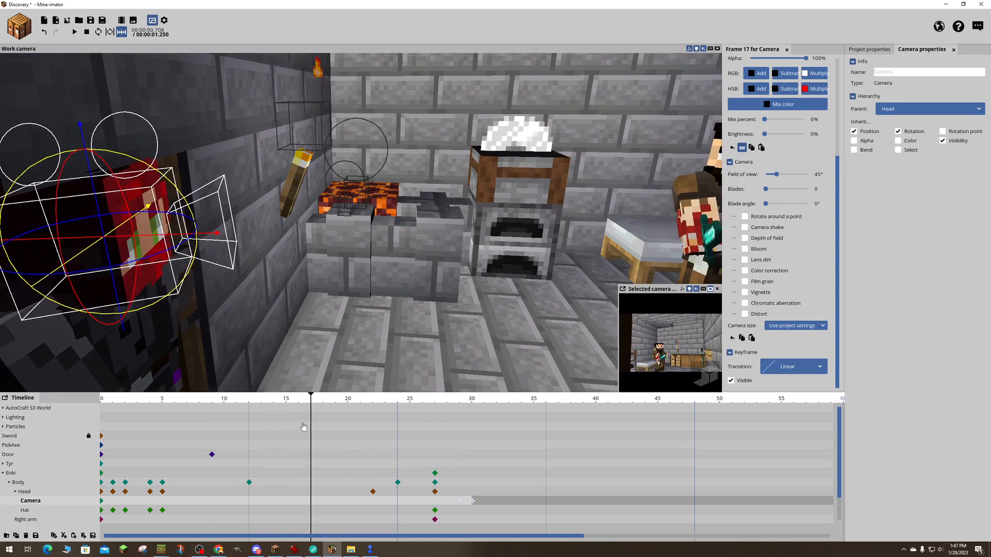
left_click(311, 507)
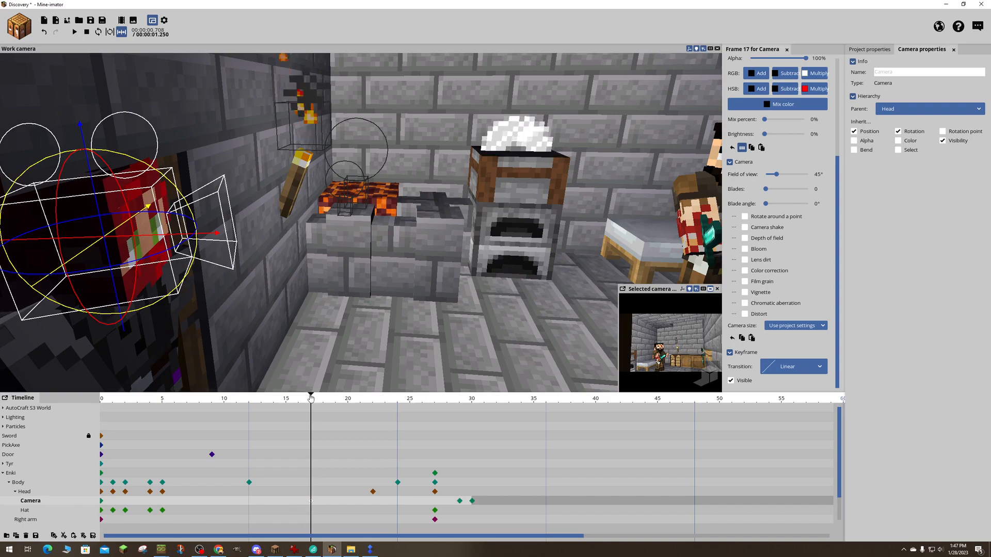
left_click_drag(310, 398, 433, 406)
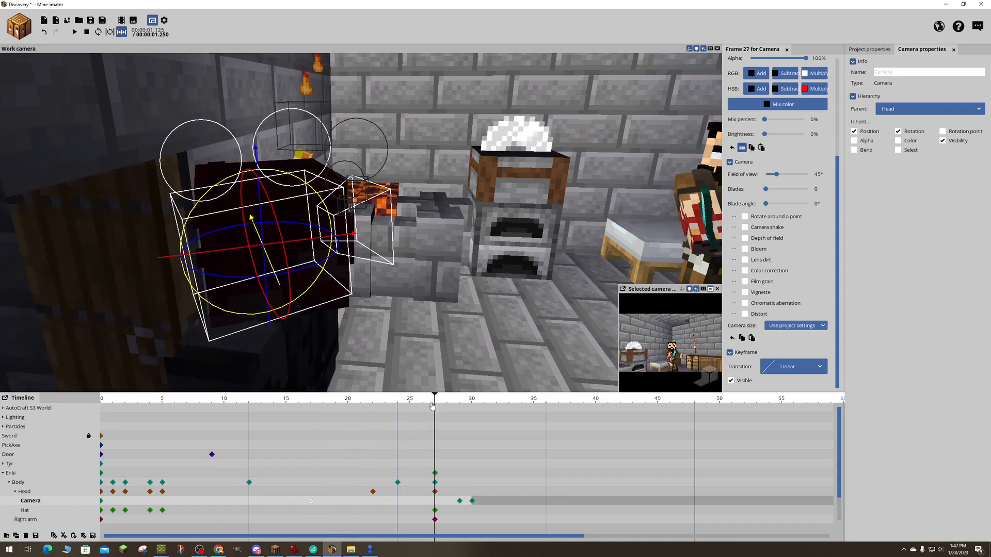
- Tilt Enki's head camera at frame 27 and delete its keyframe at frame 29
left_click_drag(324, 273, 327, 290)
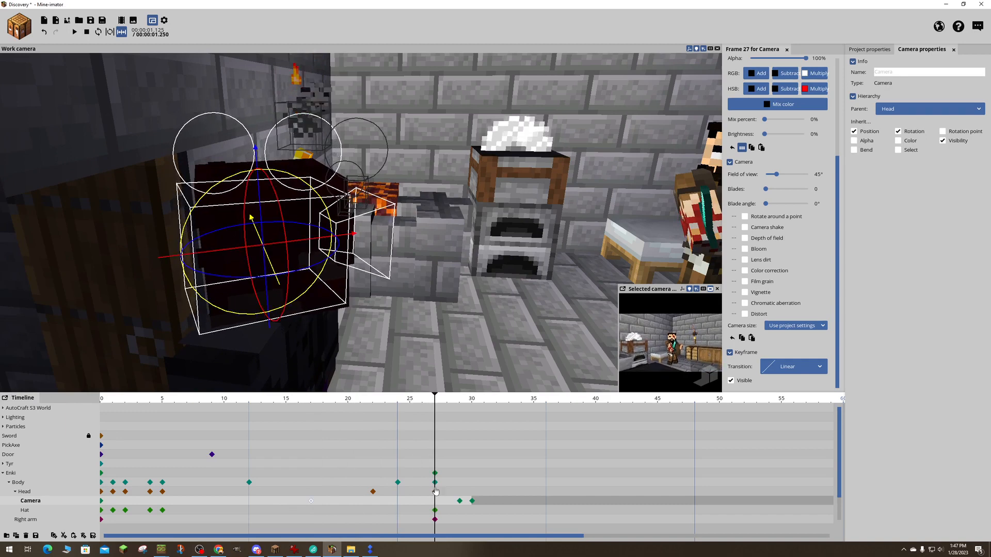
left_click(458, 503)
left_click(460, 502)
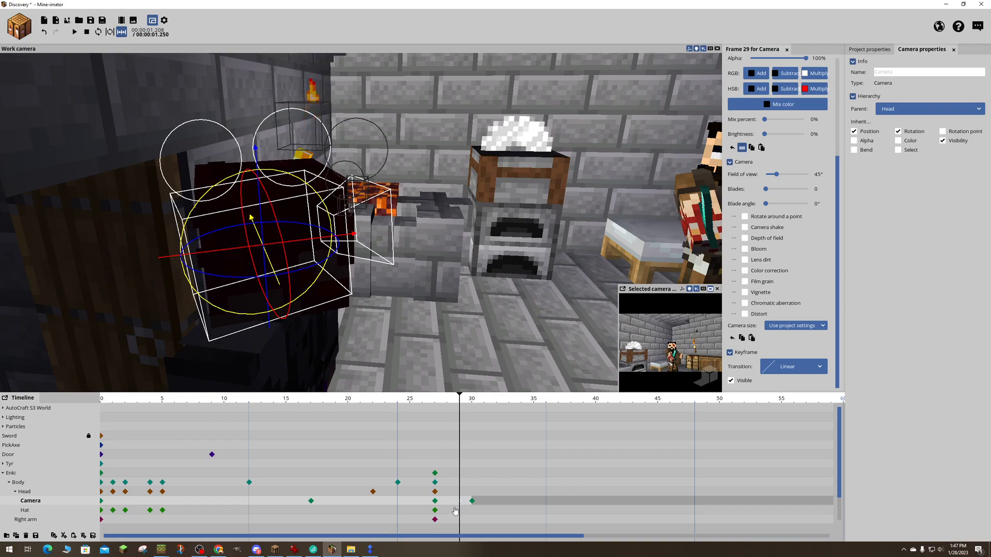
key("Delete")
left_click(435, 504)
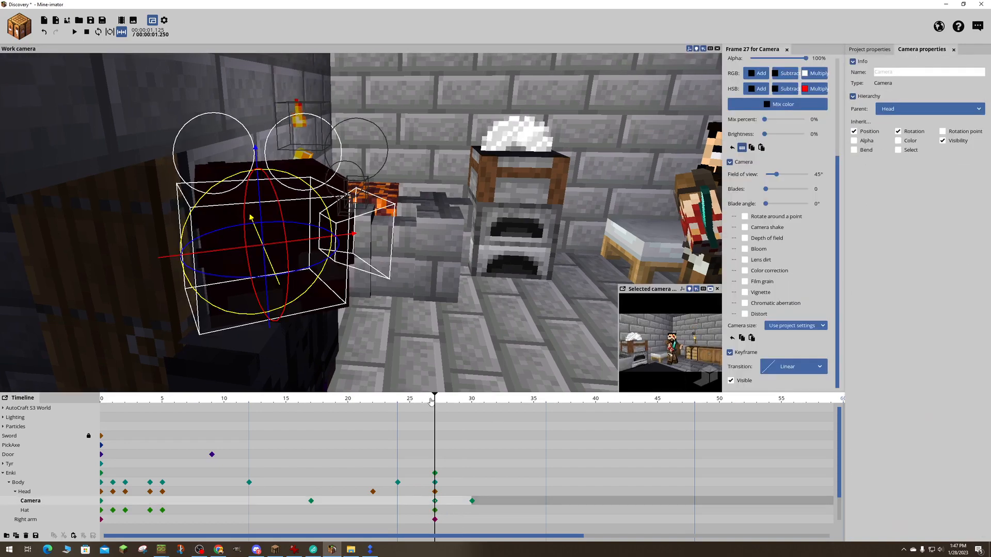
- Replace Enki's head camera keyframe at frame 30 with a copy of the frame 27 keyframe and turn off its visibility
left_click_drag(432, 402, 473, 449)
left_click(472, 500)
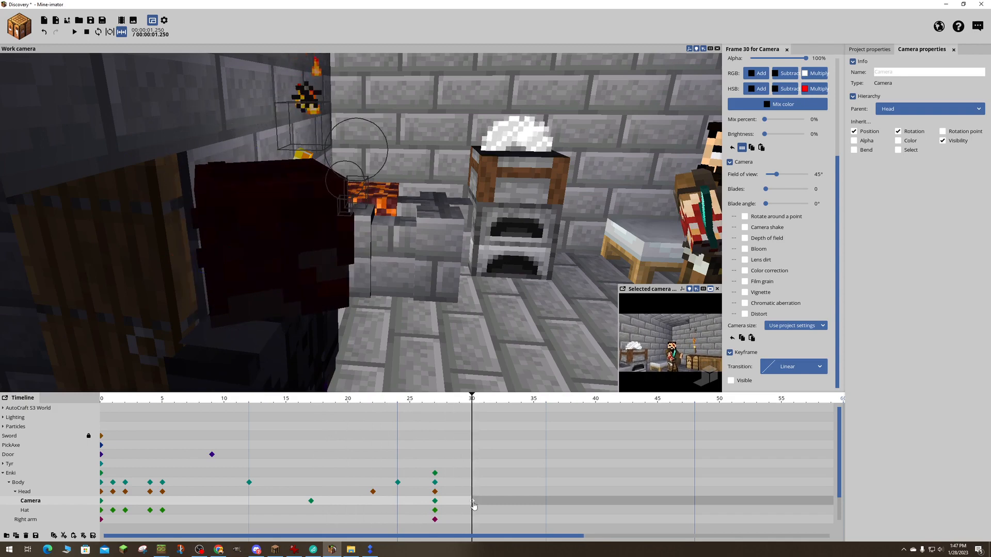
key("Delete")
left_click(435, 501)
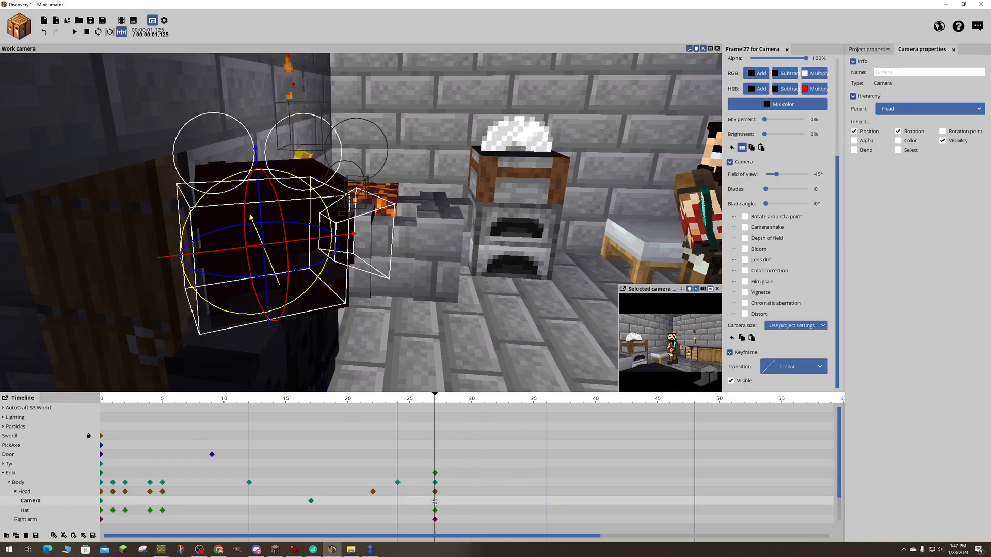
left_click(468, 504)
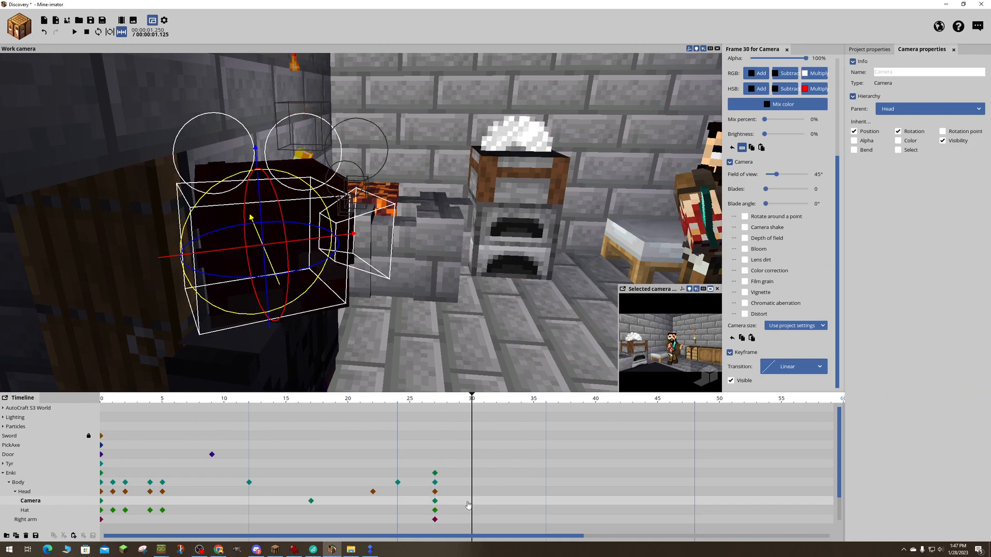
left_click(471, 503)
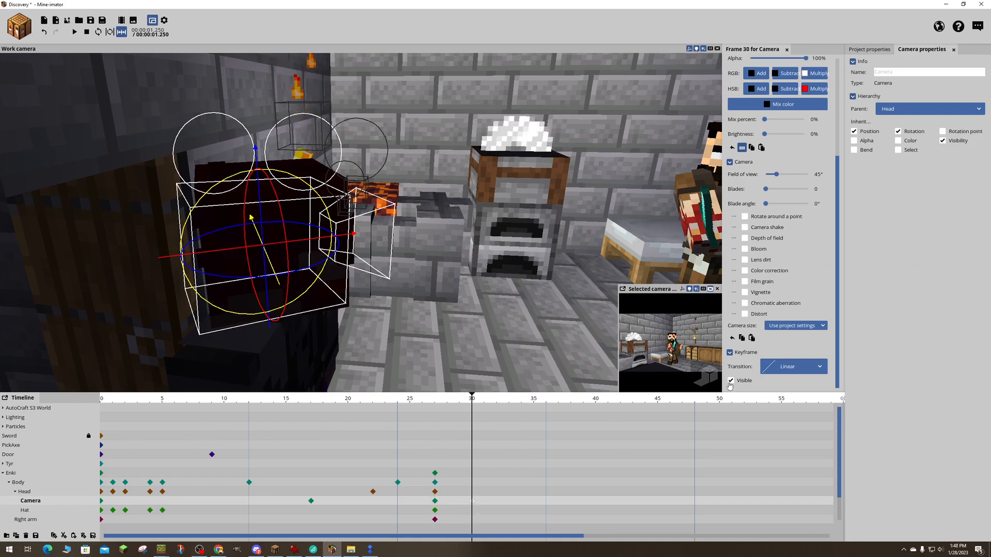
left_click(730, 382)
- Try tilting Enki's head camera slightly at frame 28 while facing Enki
left_click_drag(472, 401, 448, 413)
left_click_drag(444, 309, 278, 304)
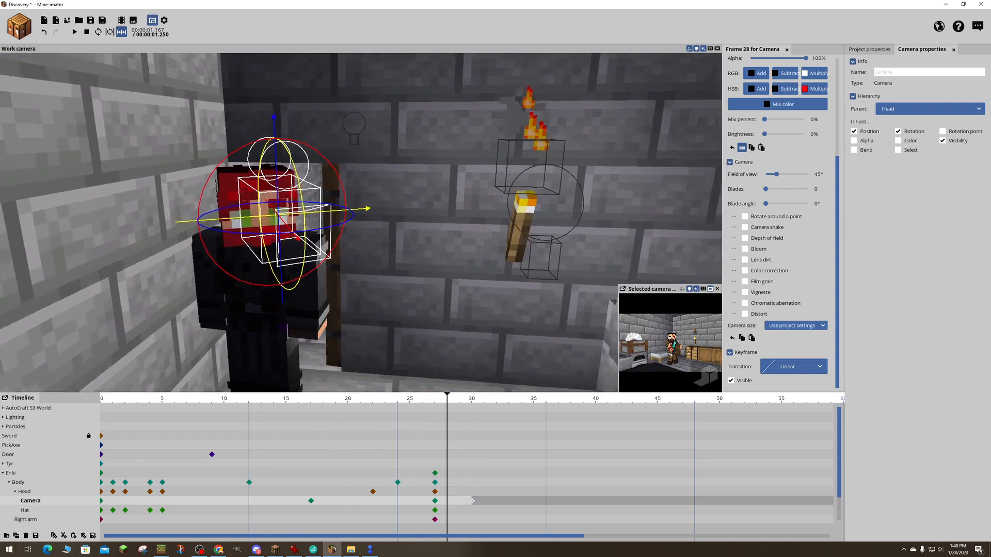
right_click_drag(279, 305, 268, 304)
left_click_drag(314, 212, 312, 210)
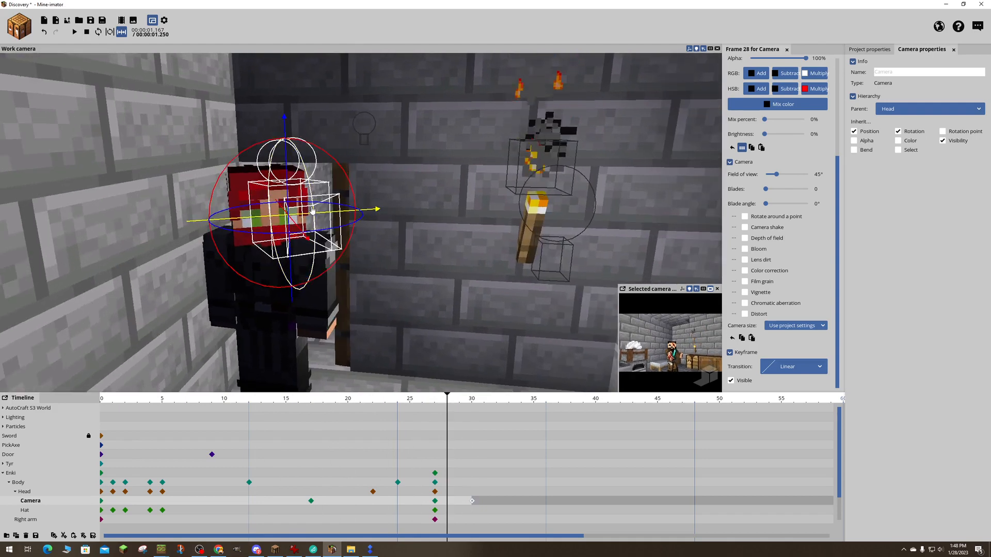
- Rotate Enki's body at frame 27 to about 24.65° on the Y axis
left_click(268, 308)
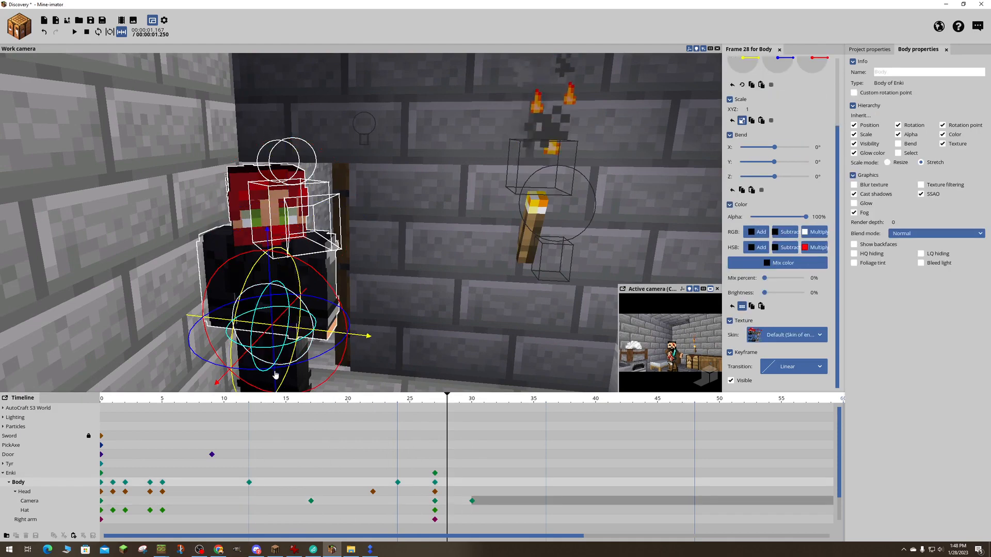
left_click_drag(454, 396, 435, 405)
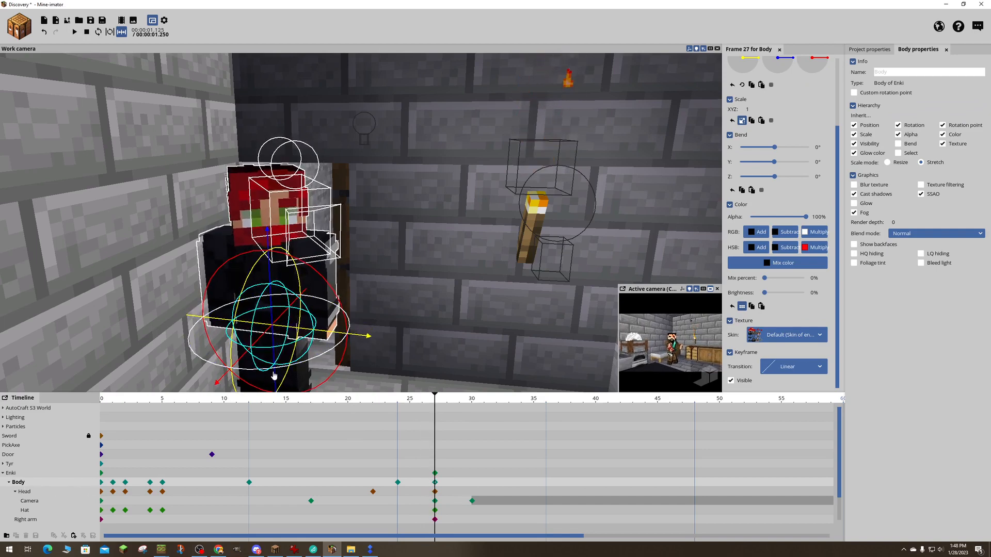
left_click_drag(264, 372, 279, 373)
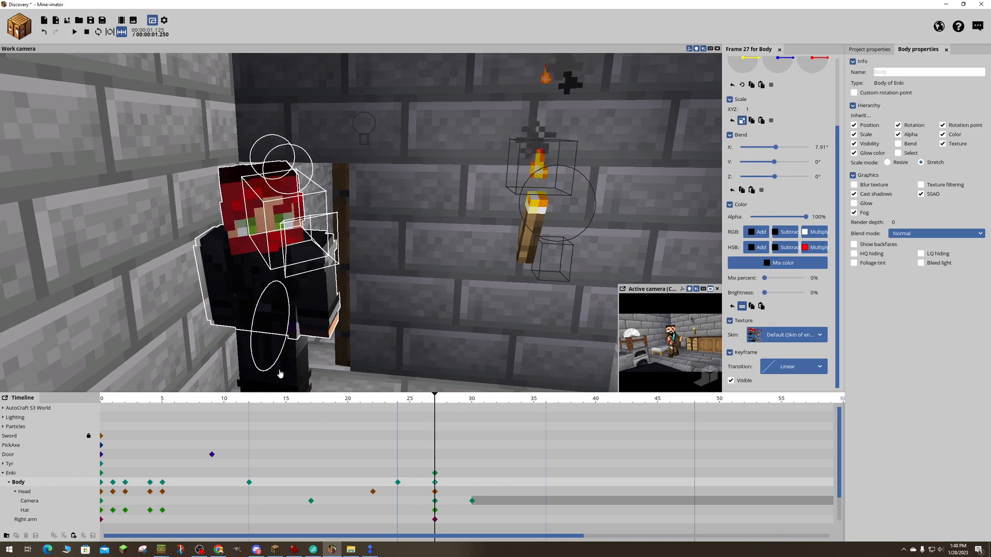
key("ctrl+z")
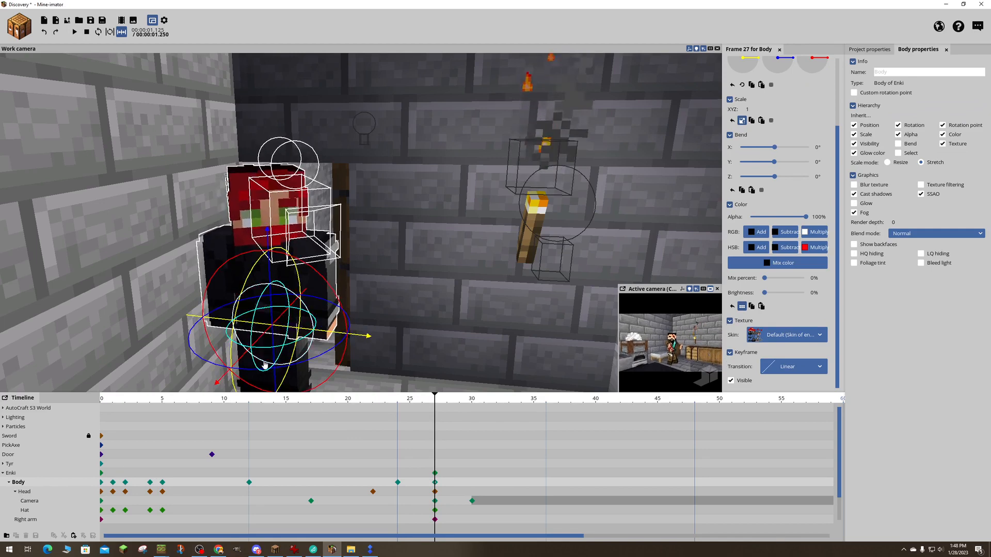
mouse_move(258, 370)
left_mouse_down()
mouse_move(243, 374)
mouse_move(266, 373)
left_mouse_up()
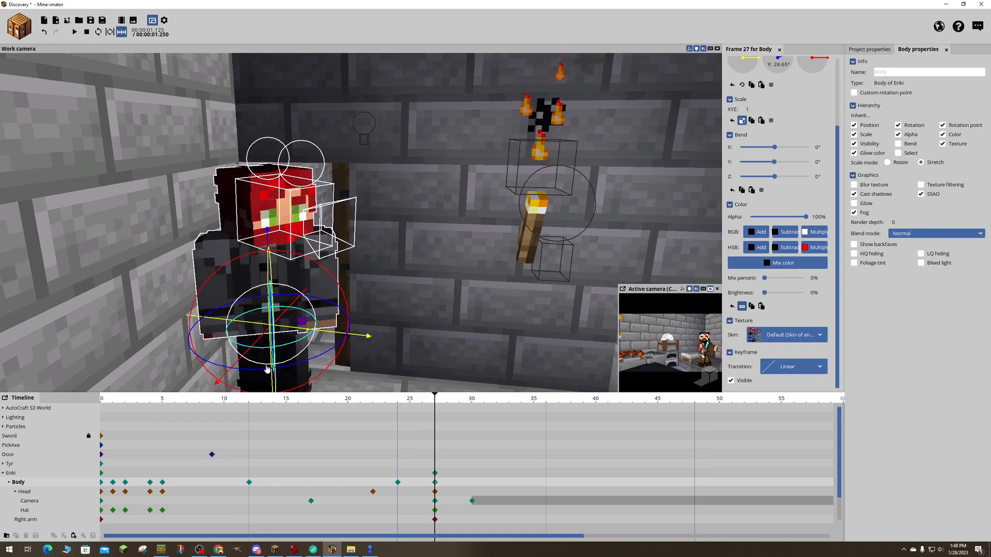
- Turn Enki's head camera horizontally at frame 27 so Tyr is near the middle of the shot
left_click(303, 200)
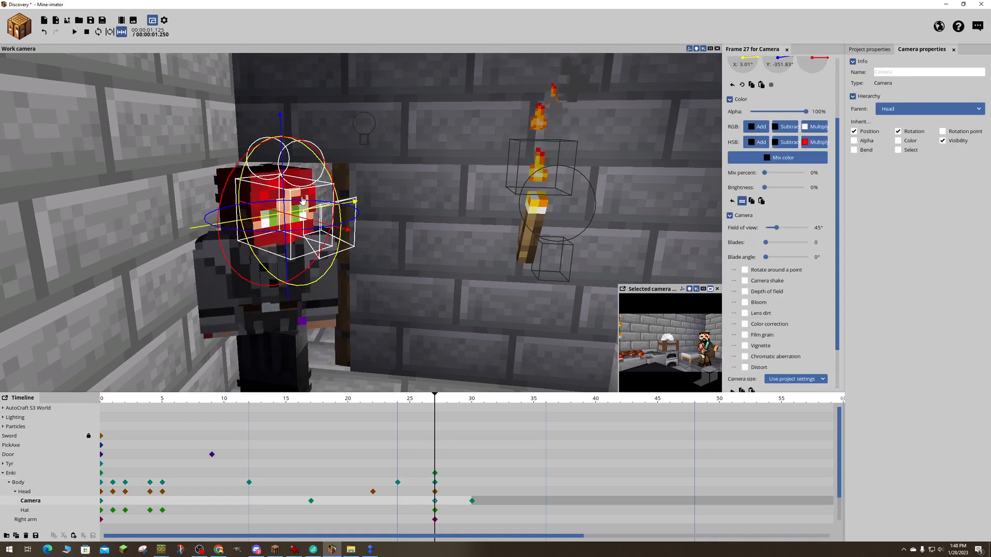
left_click_drag(311, 231, 297, 234)
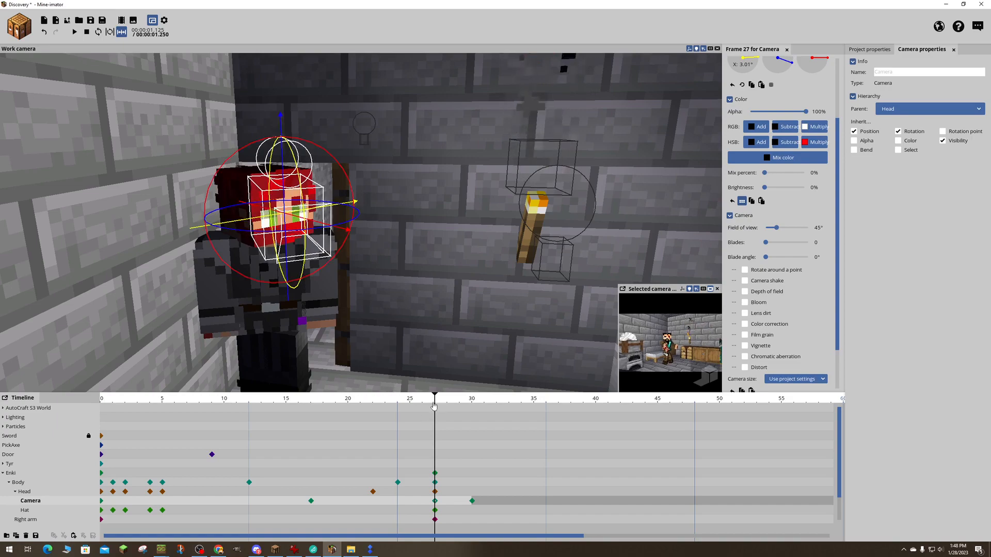
left_click_drag(434, 407, 472, 381)
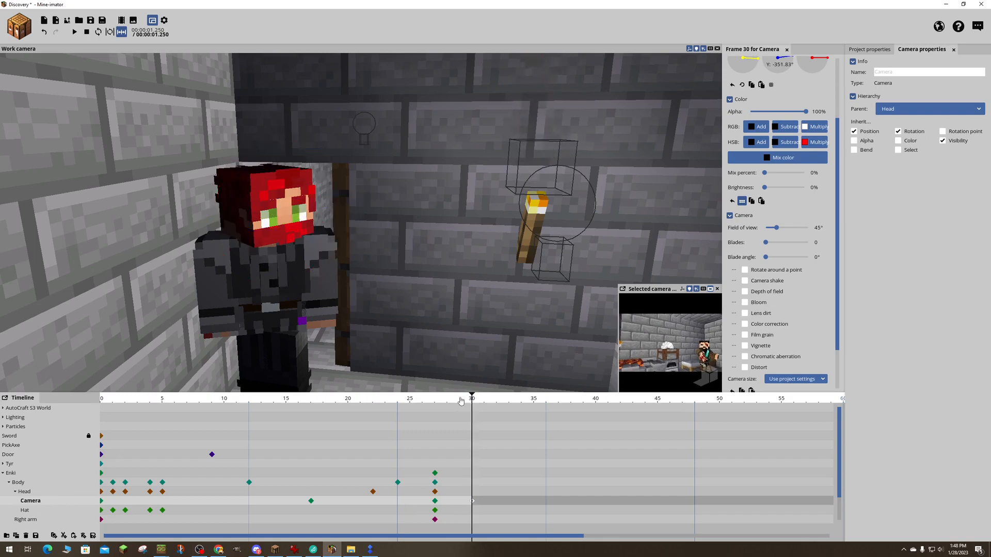
- Turn Enki's head camera horizontally at frame 29 to bring Tyr back near the middle of the shot
left_click(473, 428)
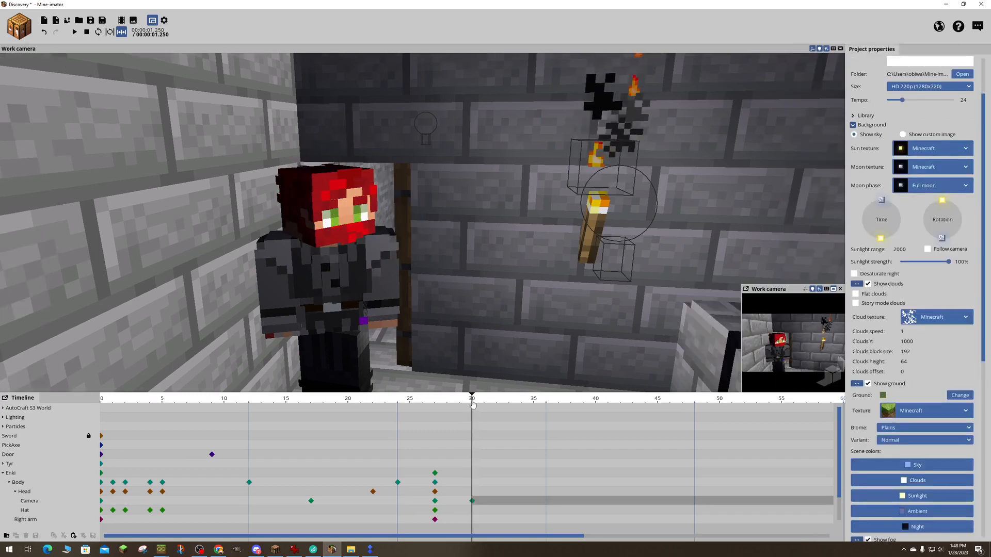
left_click_drag(471, 400, 434, 402)
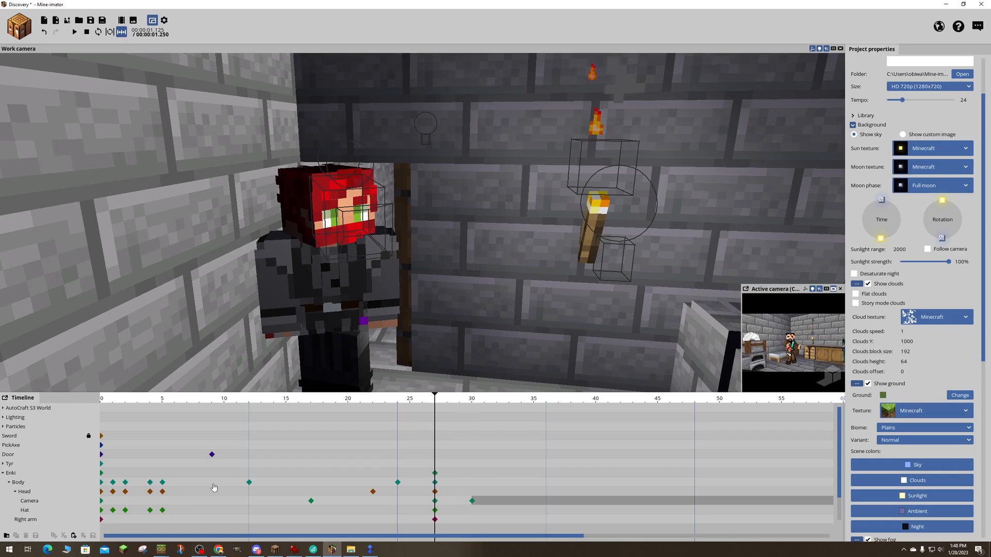
left_click(44, 502)
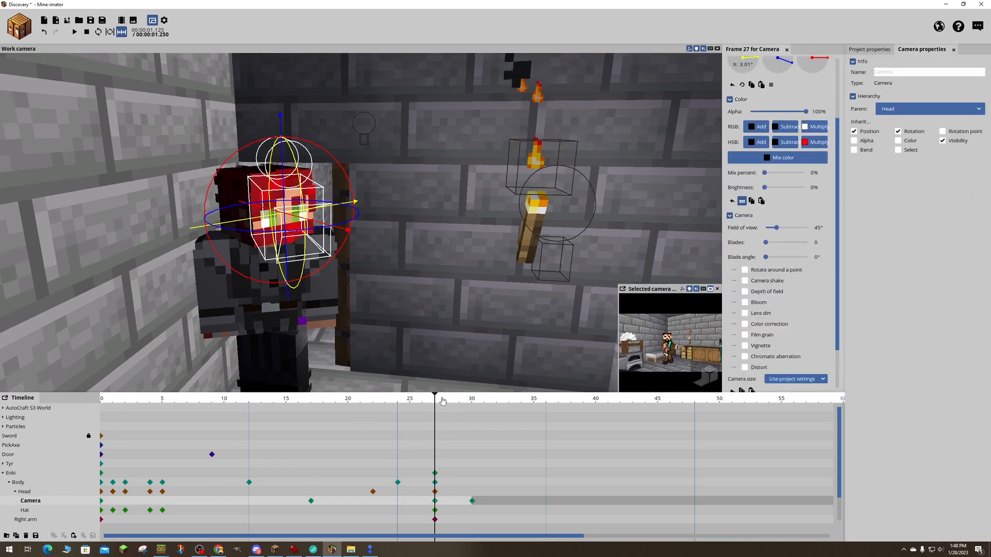
left_click_drag(442, 401, 459, 400)
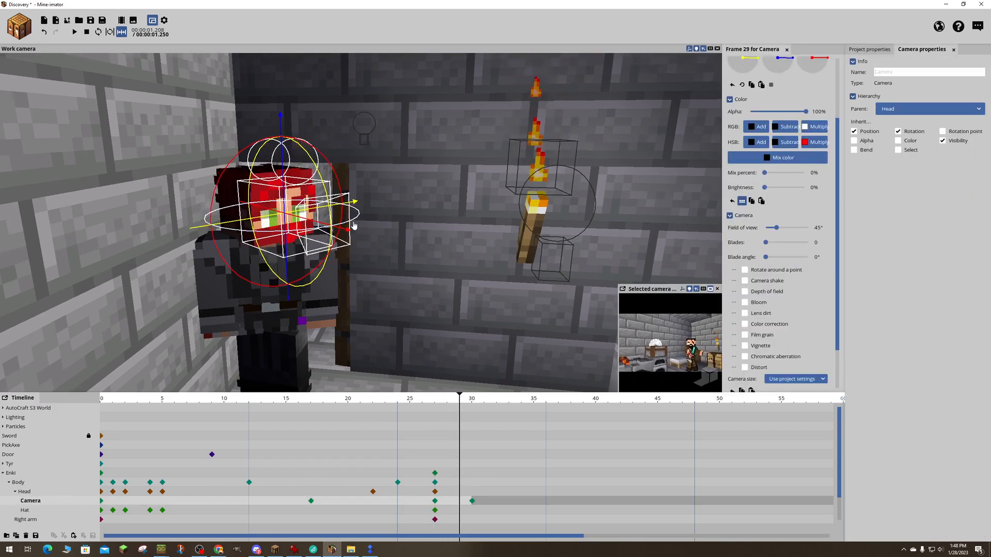
left_click_drag(354, 225, 320, 231)
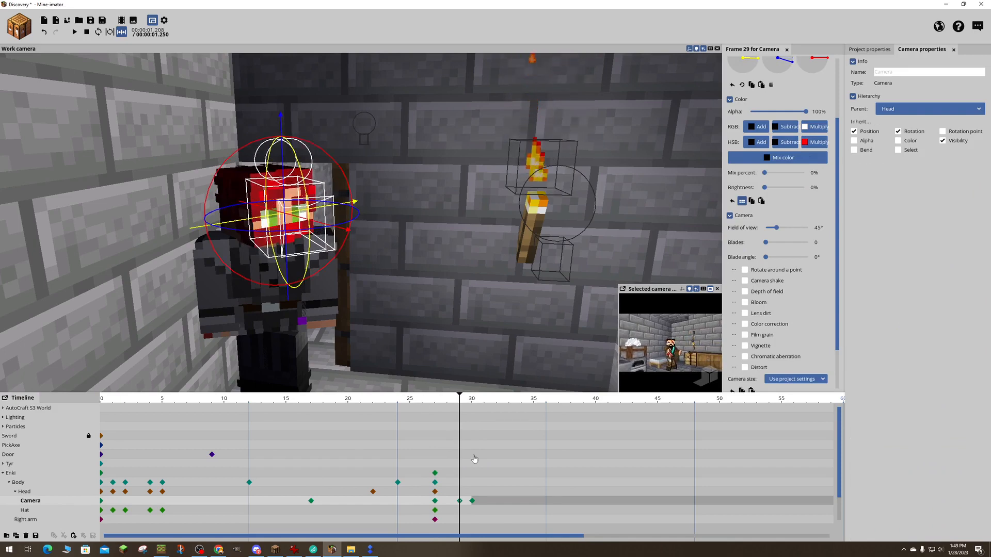
- Replace Enki's head camera keyframe at frame 30 with one matching frame 29's rotation and turn off visibility there
left_click(473, 502)
key("Delete")
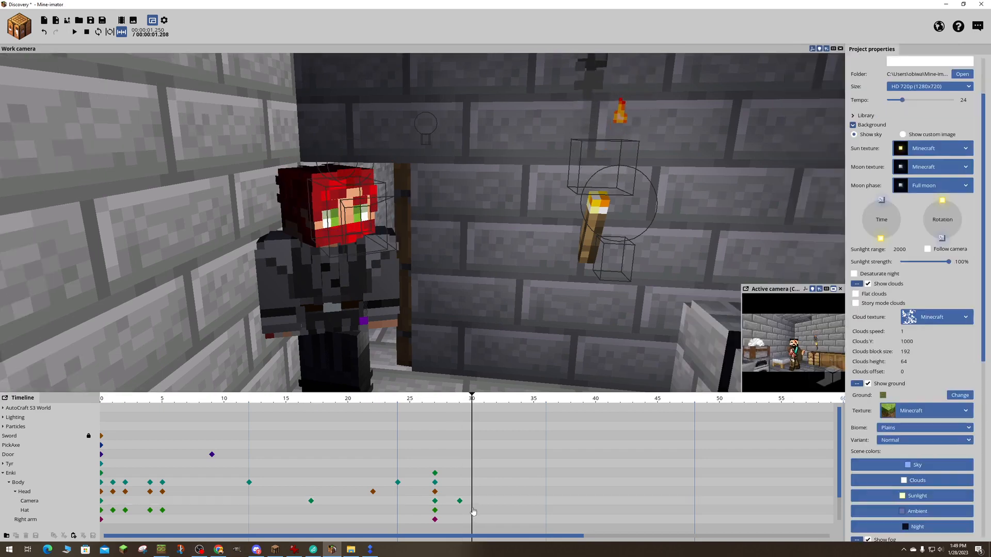
left_click(473, 503)
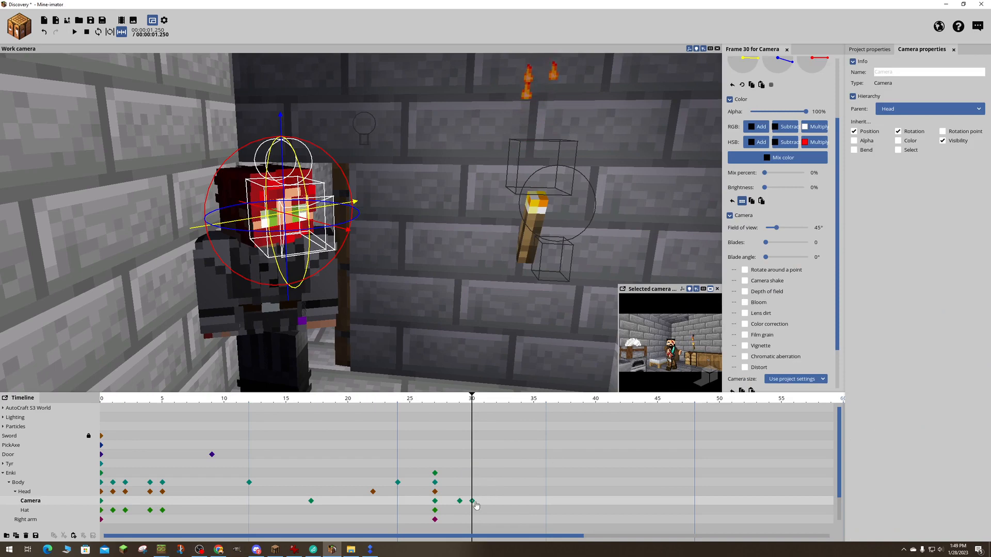
scroll(783, 325, "down", 10)
scroll(784, 324, "up", 5)
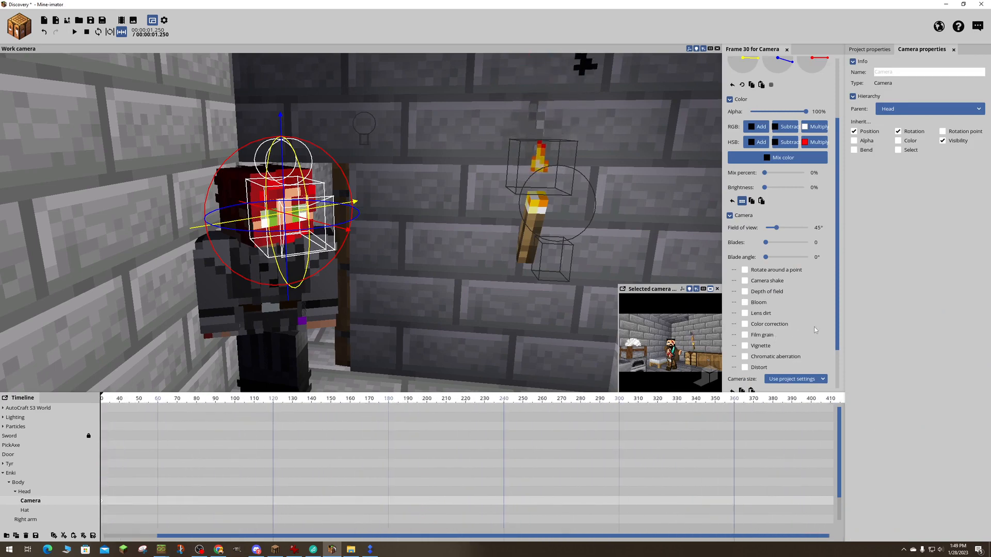
left_click_drag(838, 334, 842, 397)
left_click(731, 381)
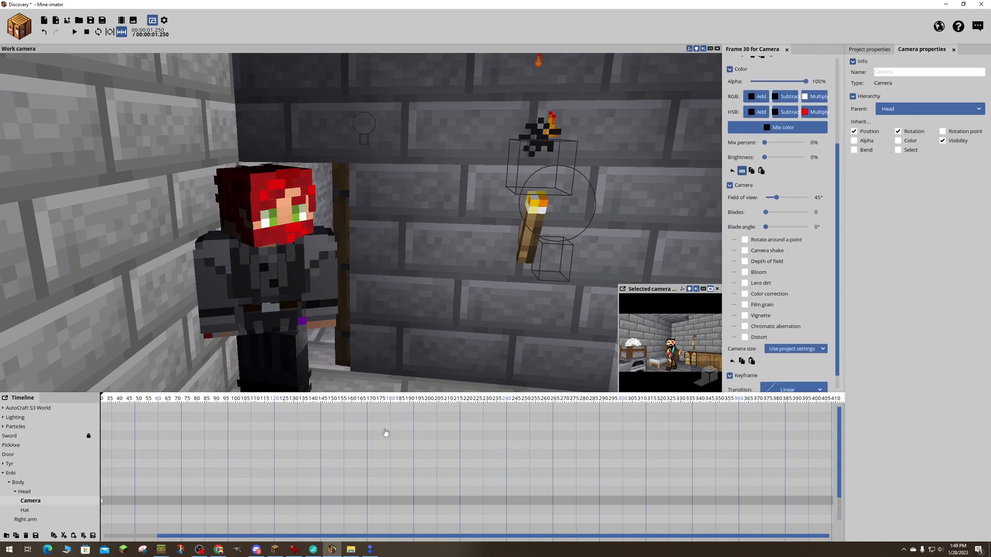
- Play back the shot and scrub to frame 30 to check Enki's entrance and the camera motion
left_click(375, 446)
scroll(373, 448, "up", 3)
scroll(374, 449, "down", 5)
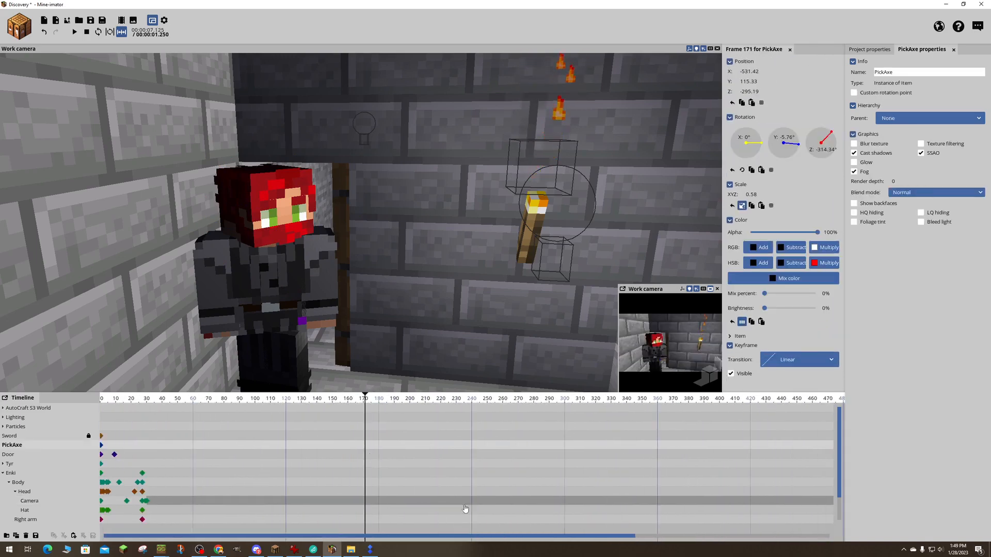
left_click_drag(148, 405, 108, 403)
key("space")
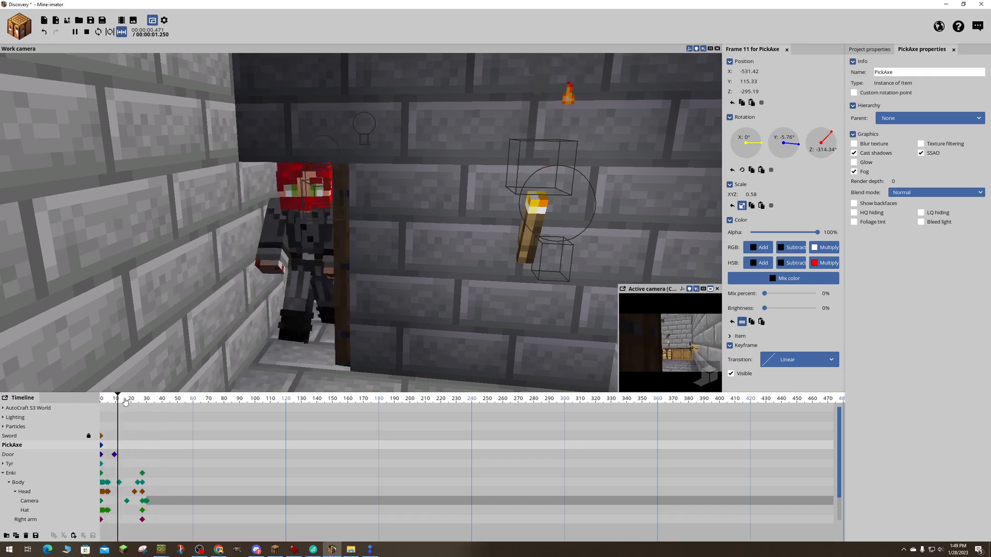
left_click_drag(118, 401, 147, 400)
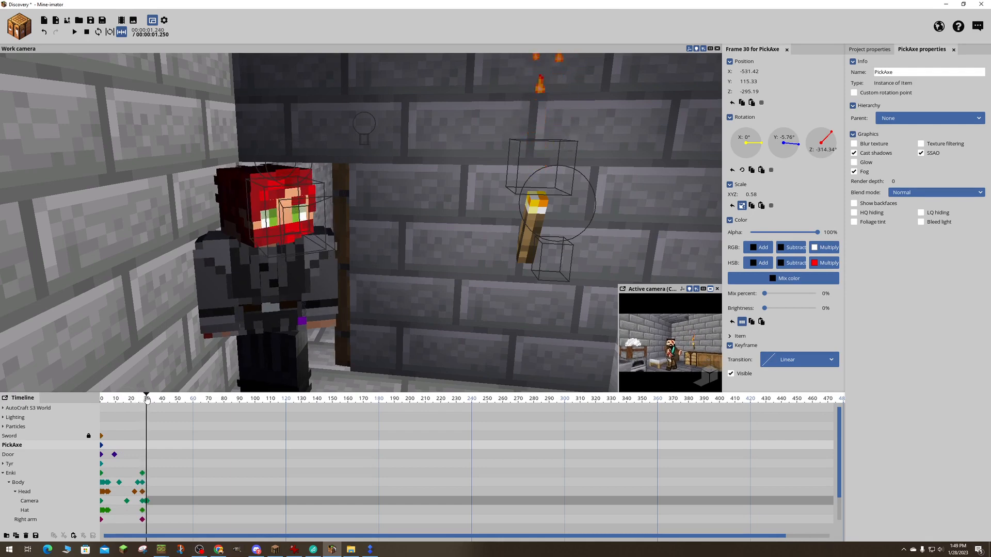
- Raise Enki's head camera at frame 0 to Y 3.51
left_click_drag(146, 401, 95, 405)
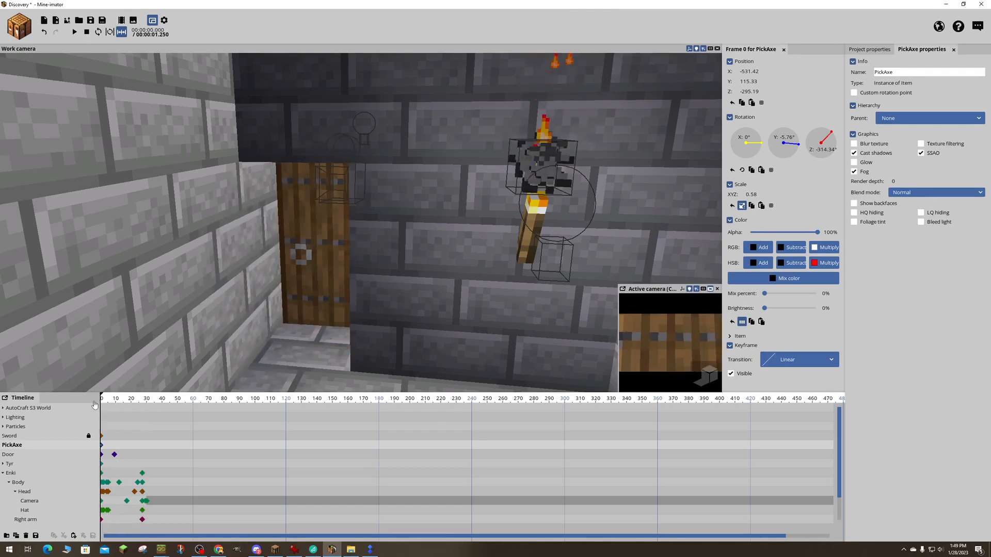
left_click(102, 502)
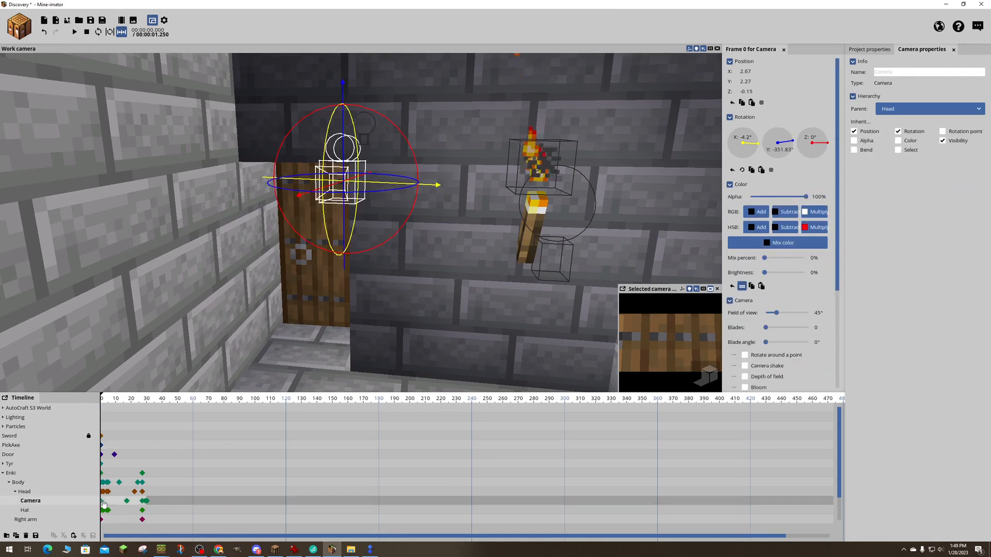
left_click_drag(345, 123, 343, 120)
- Move Enki's head camera along the X axis to 0.76 at frame 24
scroll(235, 462, "up", 4)
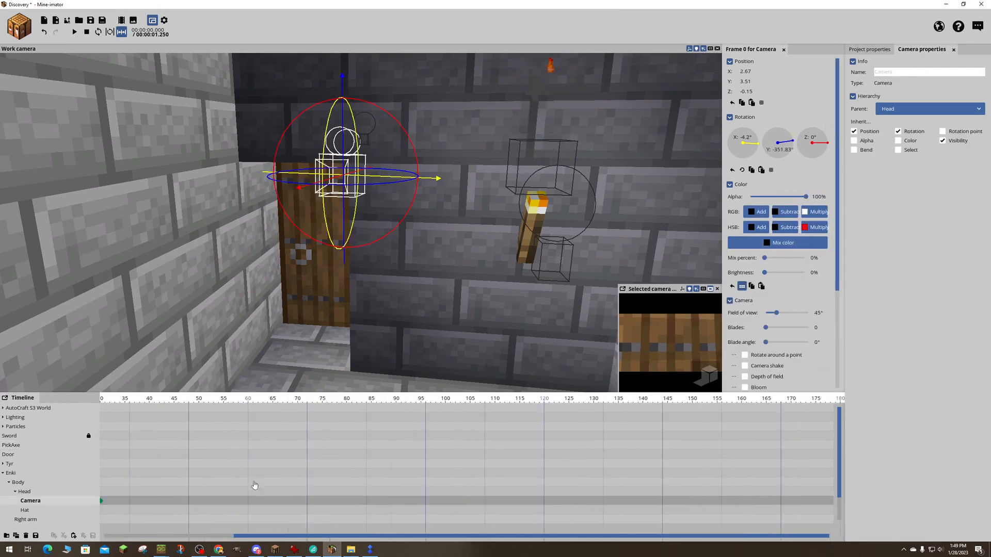
left_click_drag(272, 536, 102, 540)
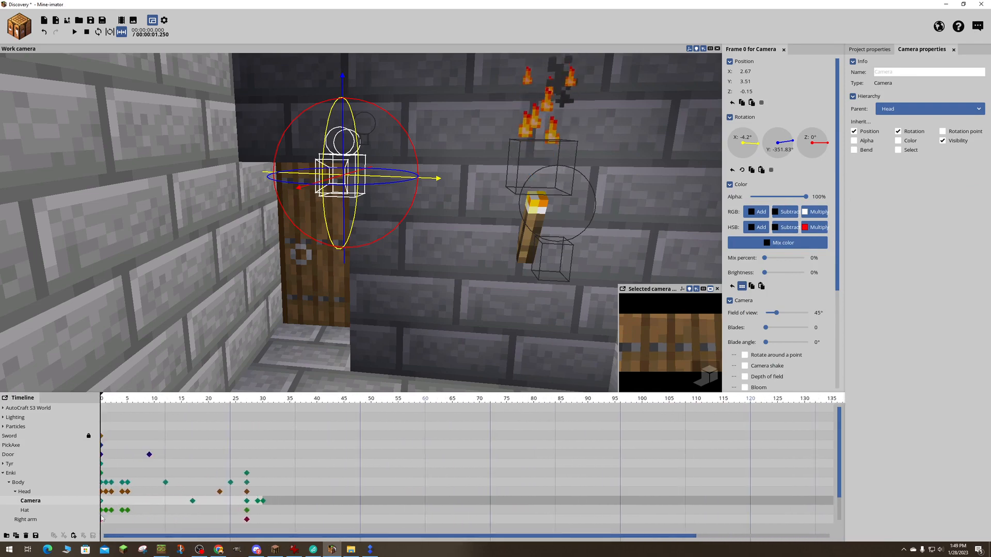
left_click_drag(100, 396, 231, 397)
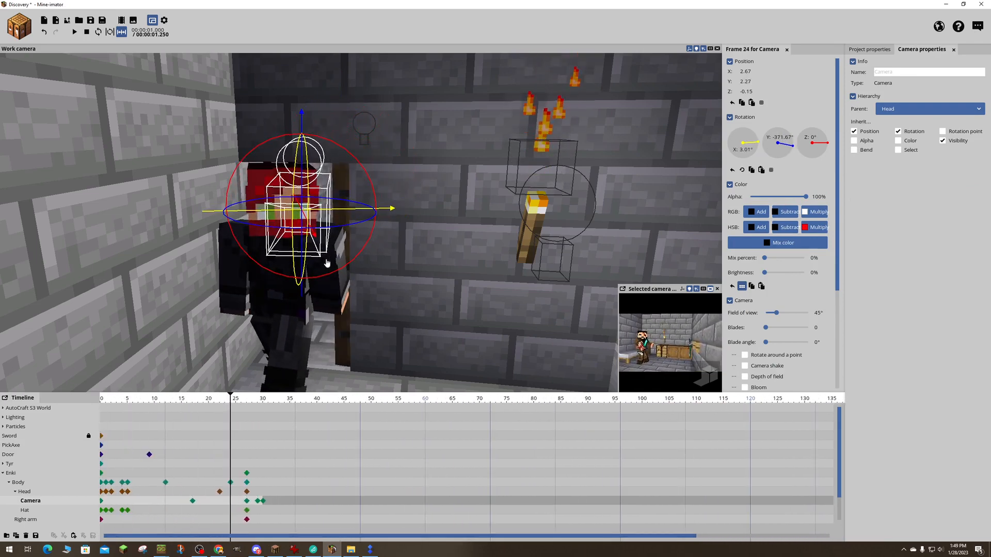
left_click_drag(365, 214, 342, 214)
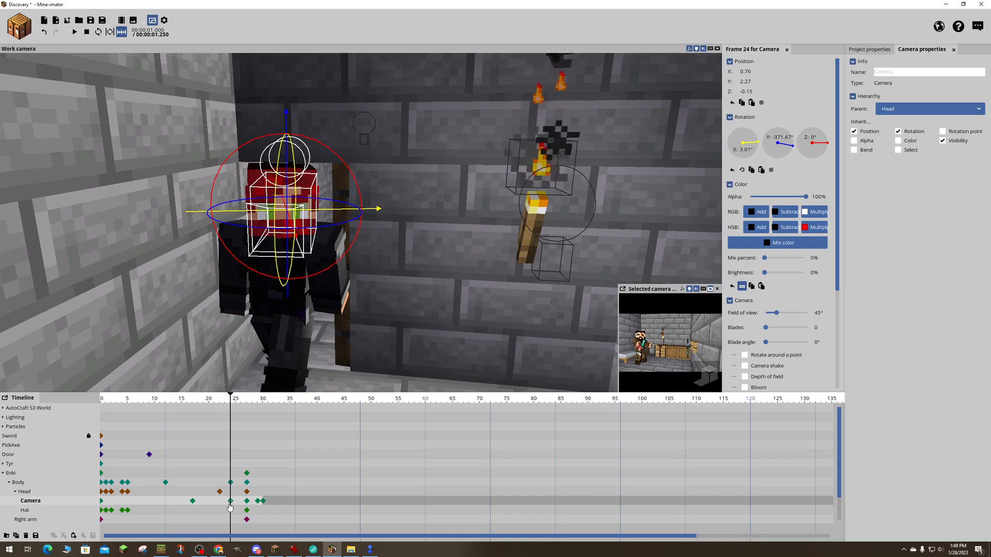
- Play back the shot from frame 0 and scrub to frame 17 to check the head camera's framing
left_click_drag(229, 403, 68, 415)
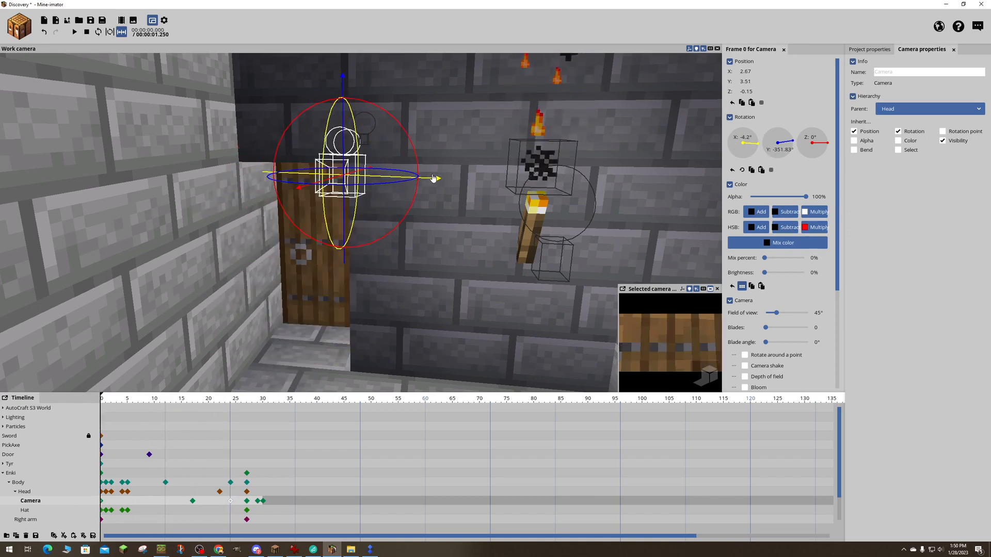
key("space")
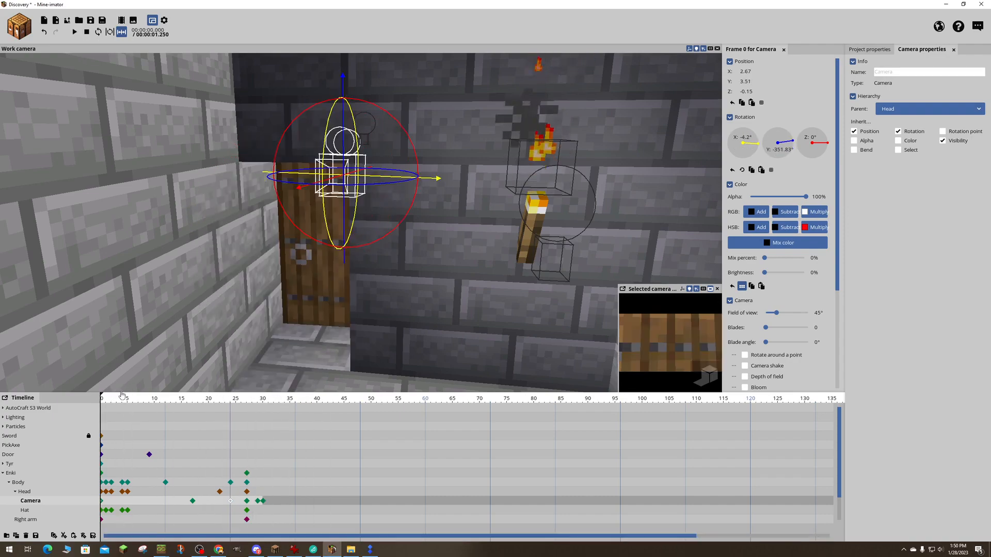
left_click_drag(116, 402, 206, 411)
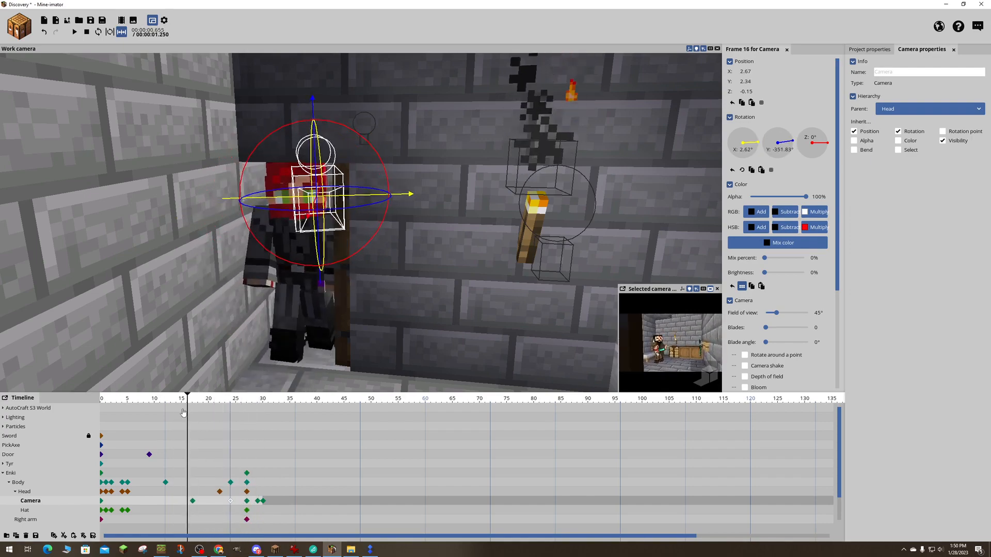
left_click_drag(127, 410, 176, 410)
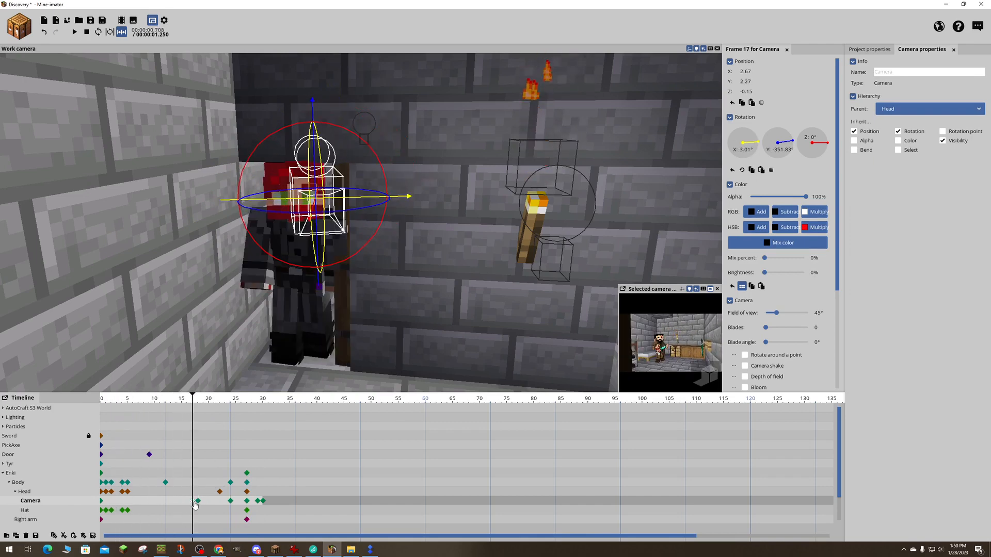
- Delete all of Enki's head camera keyframes after frame 0
left_click(230, 503)
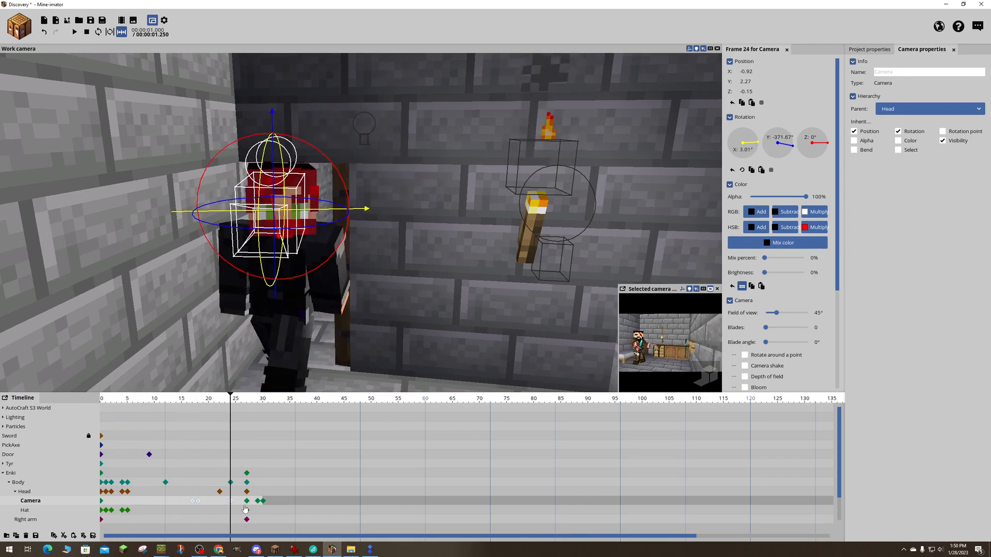
left_click(246, 501, "shift")
left_click(258, 501, "shift")
left_click(262, 501, "shift")
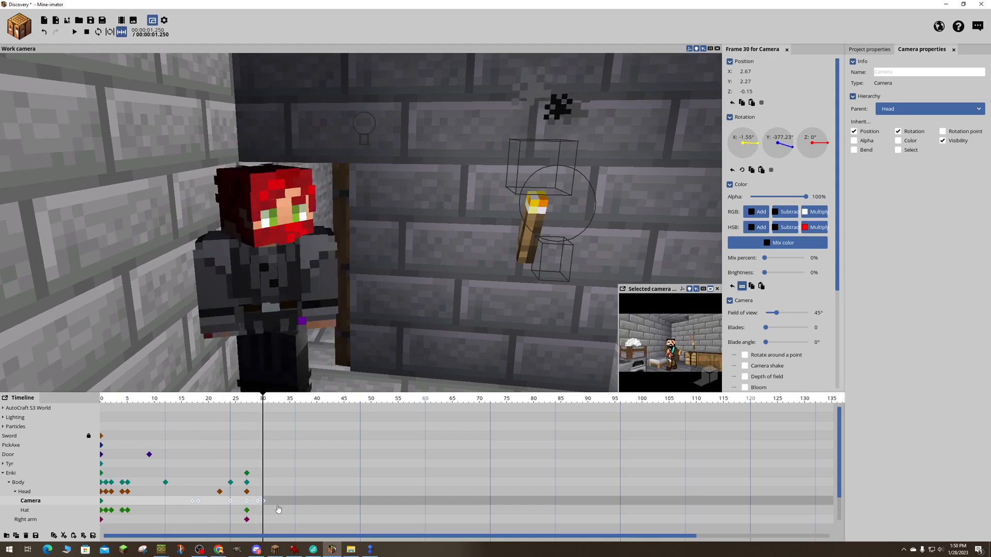
key("Delete")
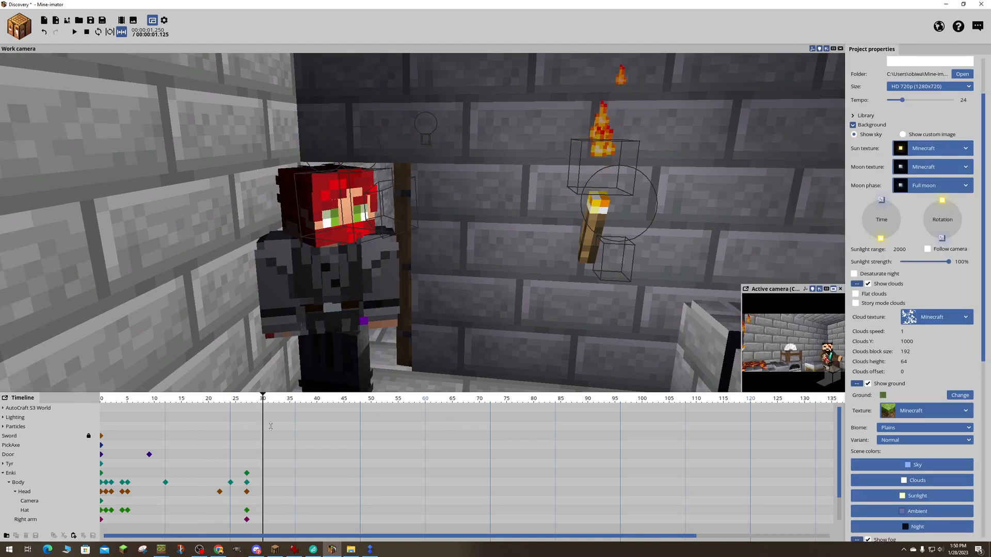
- Move Enki's head camera along the X axis to -0.84 at frame 0
left_click_drag(243, 400, 98, 406)
key("w")
mouse_move(336, 264)
right_mouse_down()
mouse_move(312, 256)
mouse_move(335, 263)
right_mouse_up()
key("w")
right_click_drag(196, 303, 195, 303)
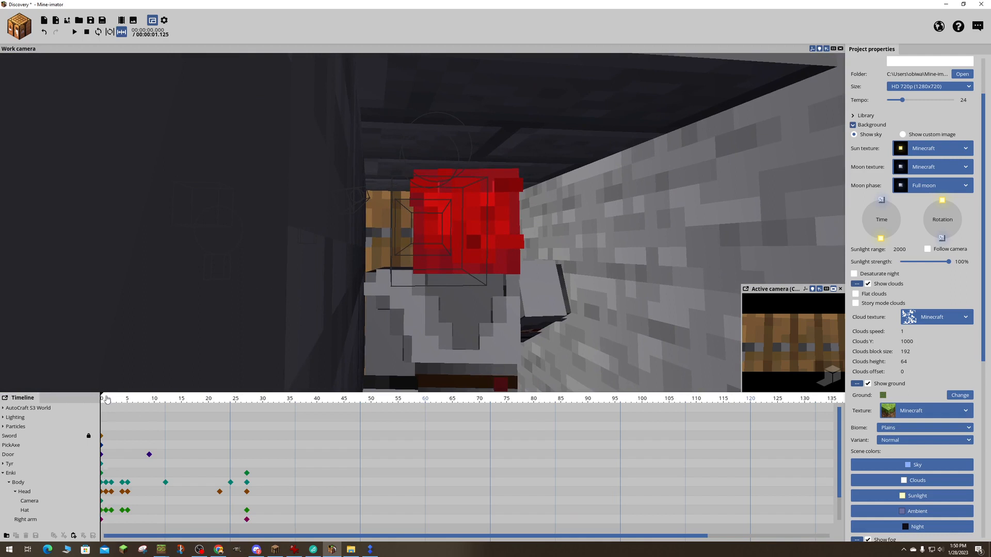
left_click(102, 505)
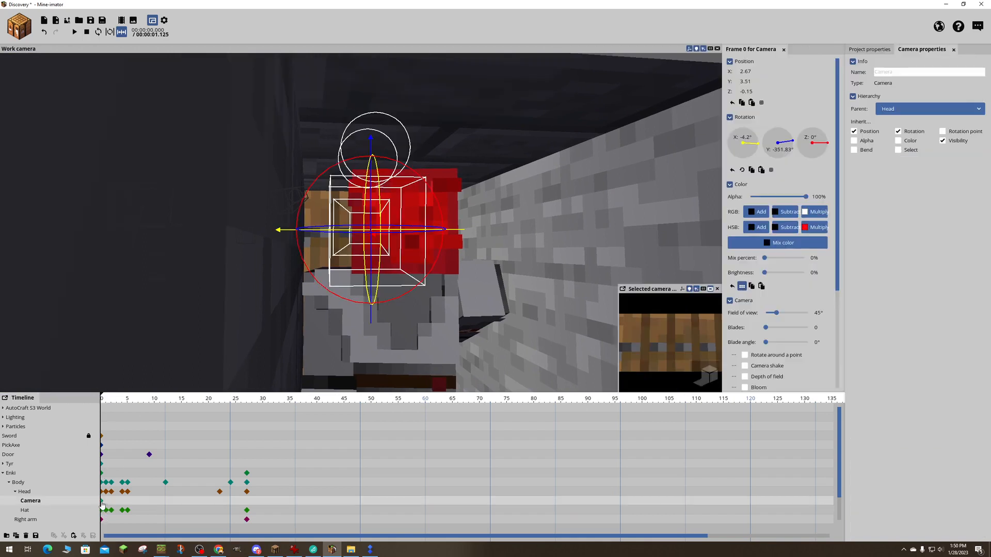
left_click_drag(287, 231, 330, 230)
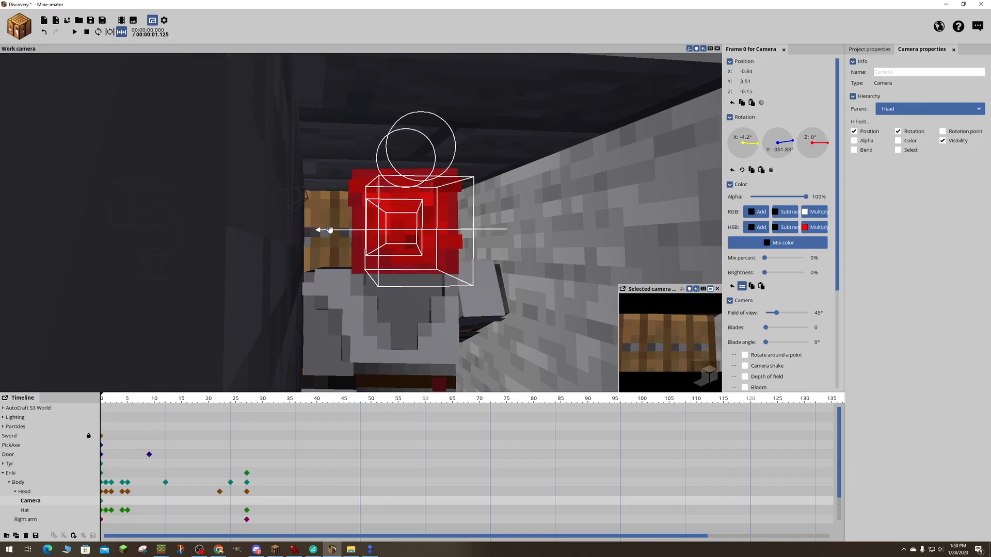
right_click_drag(531, 149, 530, 149)
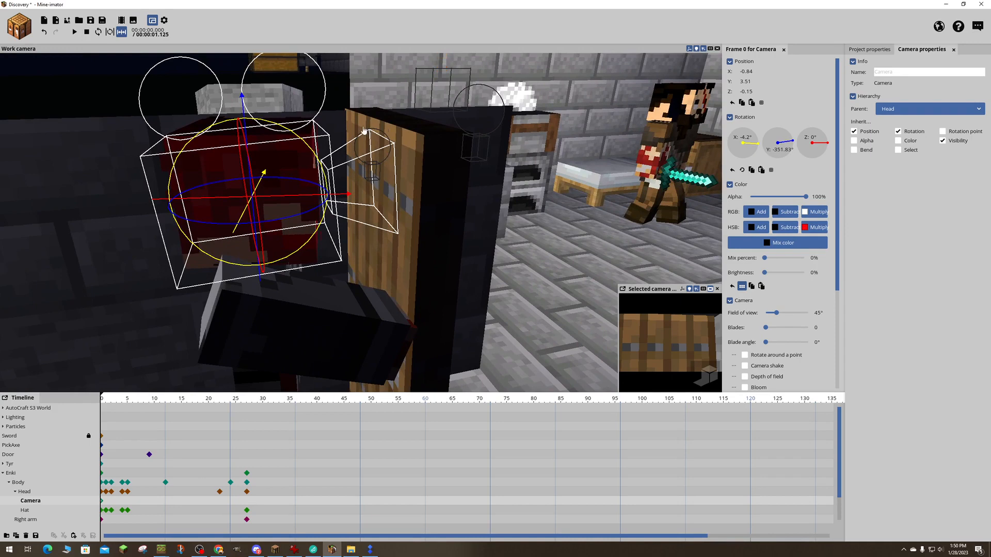
- Tilt Enki's head camera at frame 0 to X rotation -2.07° and raise it to Y 4.05
left_click_drag(247, 122, 249, 117)
right_click_drag(249, 117, 249, 117)
right_click_drag(321, 78, 321, 77)
left_click_drag(307, 83, 308, 78)
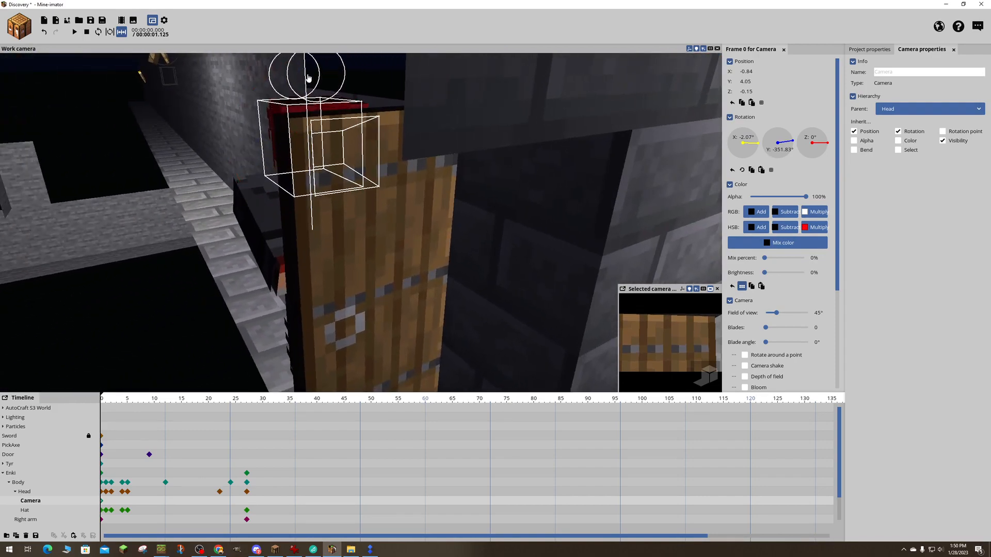
- Shift Enki's head camera at frame 0 along the X axis to 0.93
left_click_drag(436, 118, 349, 148)
right_click_drag(354, 127, 391, 106)
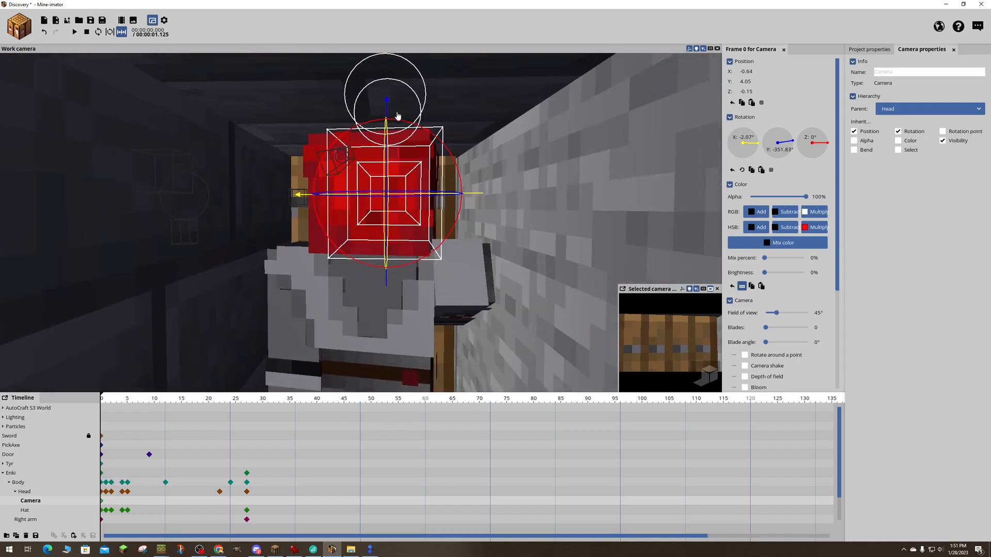
left_click_drag(476, 198, 455, 193)
right_click_drag(456, 193, 455, 192)
- Play back the shot and scrub to frame 28 to check the view from Enki's head camera
key("space")
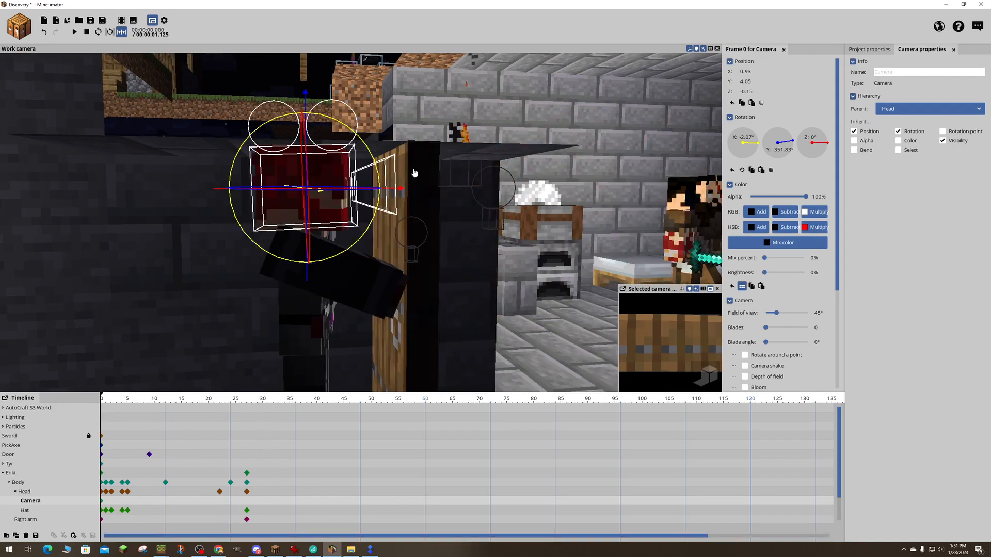
left_click_drag(104, 402, 253, 419)
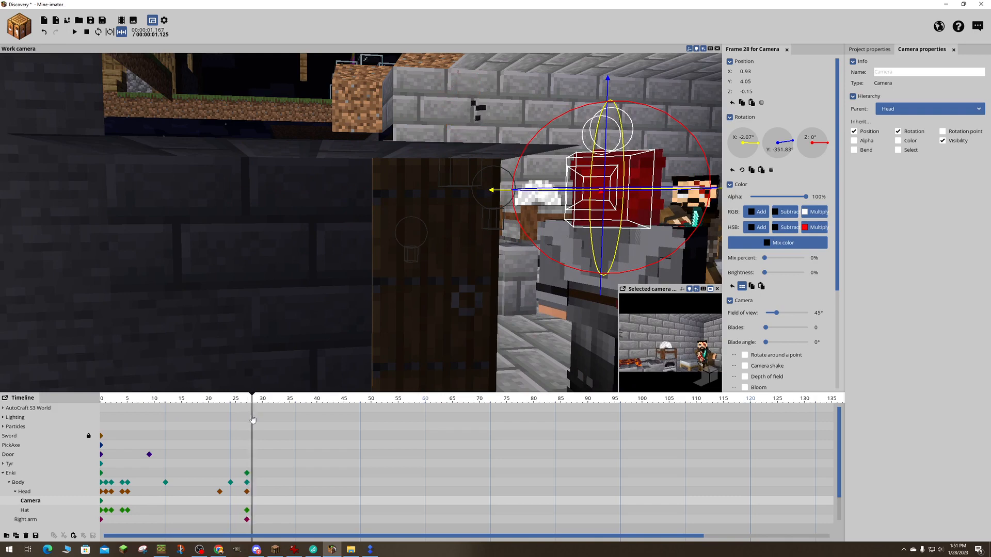
right_click_drag(361, 221, 200, 223)
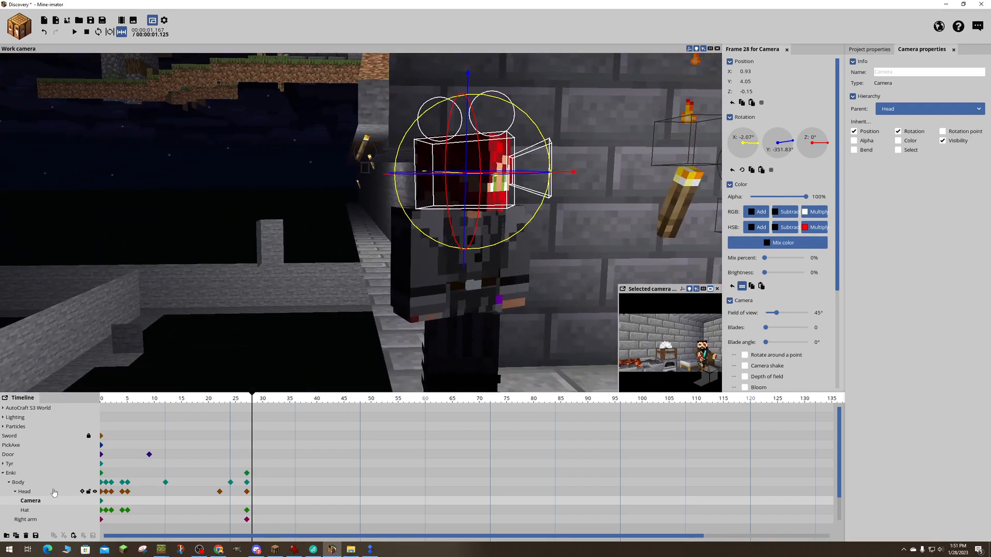
- Delete Enki's head rotation keyframe at frame 27
left_click(26, 492)
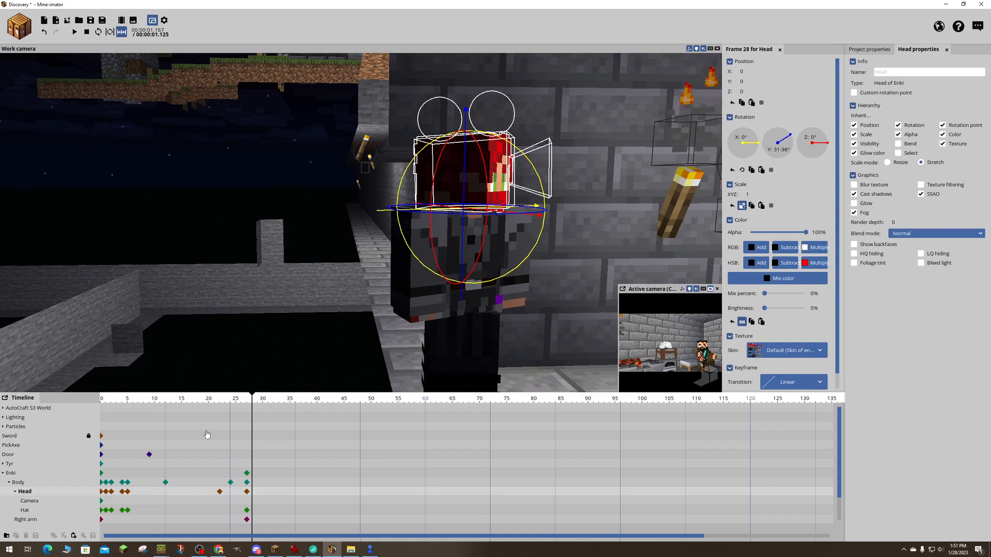
left_click(230, 404)
mouse_move(229, 405)
left_mouse_down()
mouse_move(201, 406)
mouse_move(251, 405)
mouse_move(218, 409)
left_mouse_up()
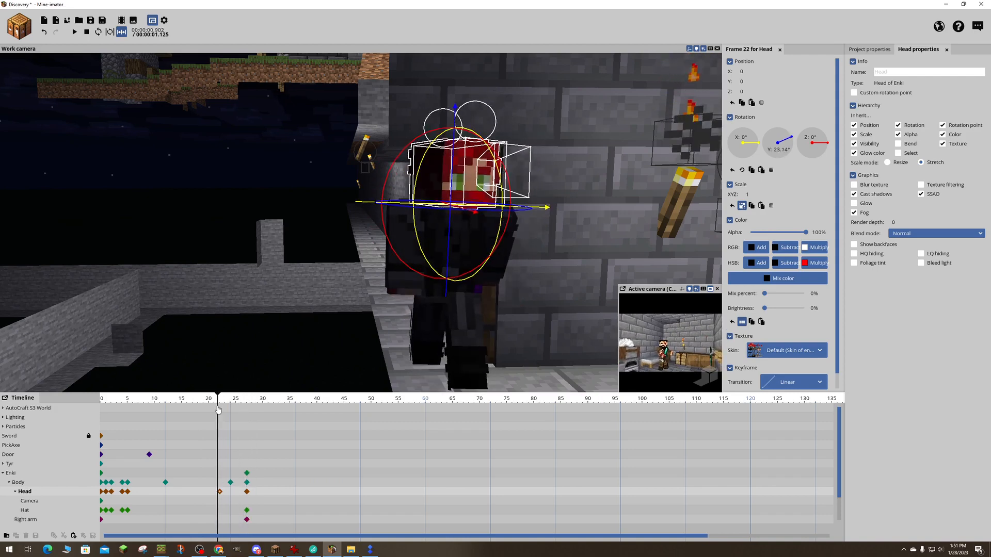
left_click(247, 492)
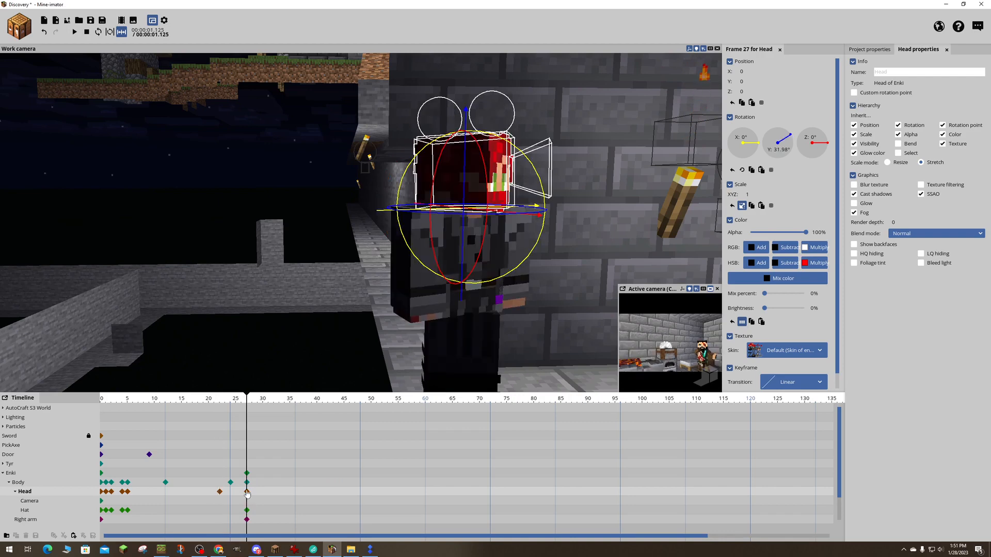
key("Delete")
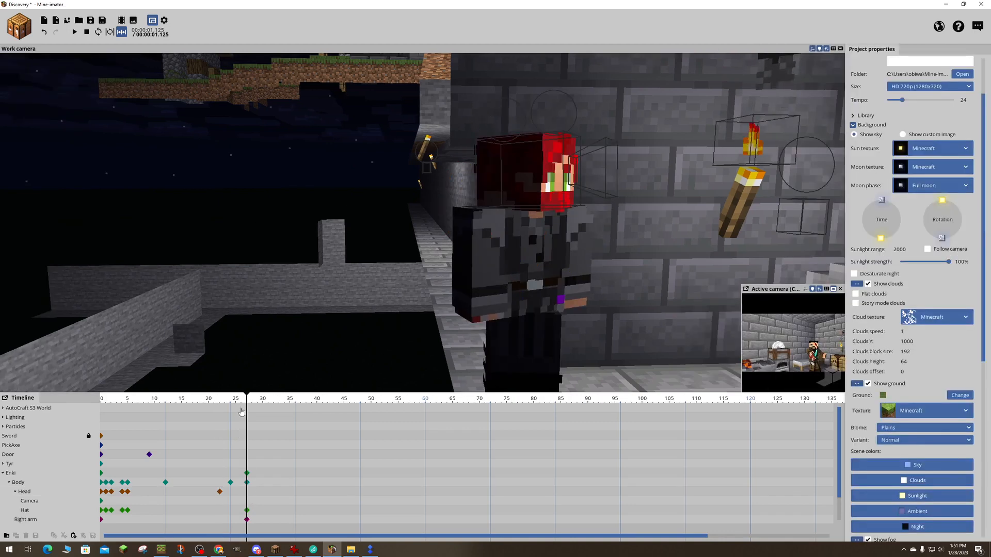
- Scrub through frames 20 to 28 to examine Enki's head motion near the end of the shot
left_click(213, 404)
left_click_drag(213, 404, 251, 432)
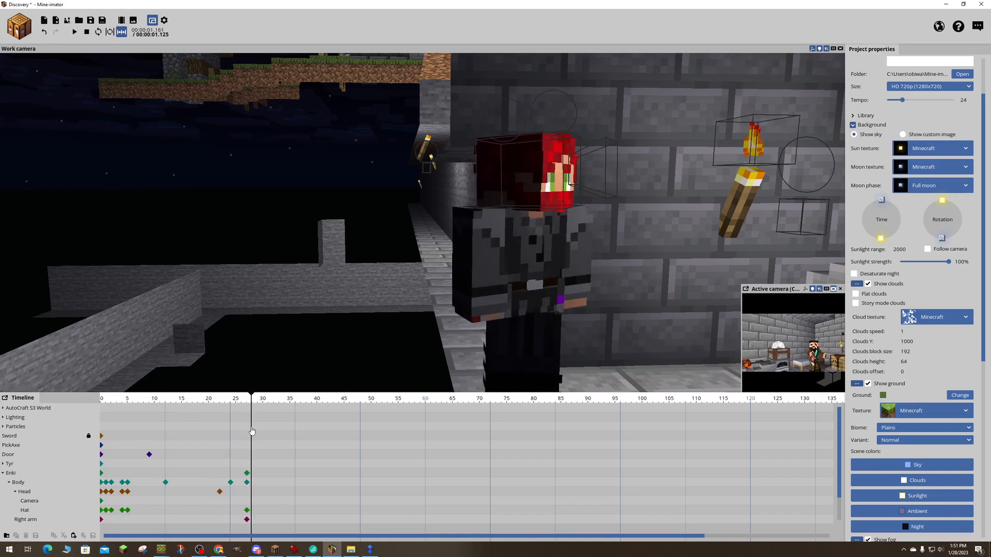
scroll(392, 496, "down", 3, "ctrl")
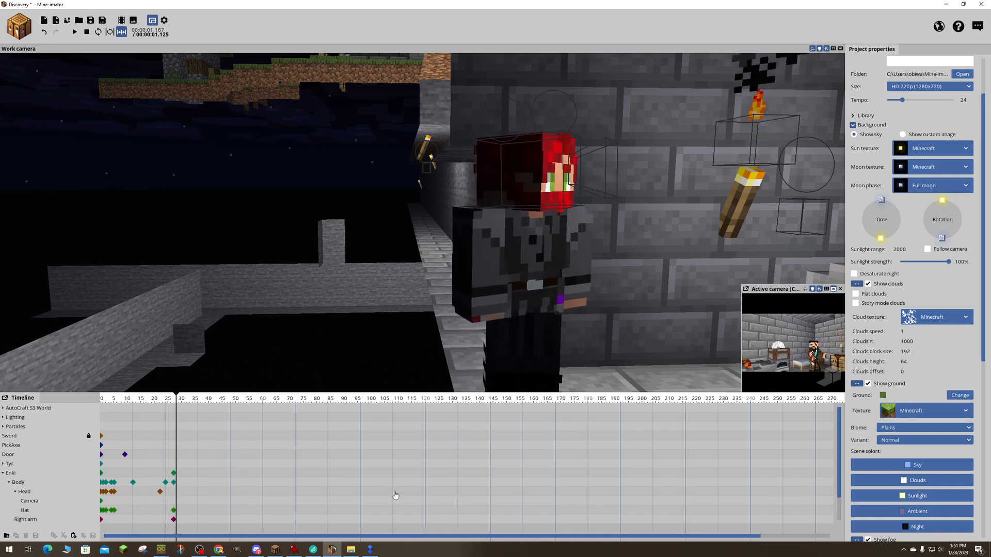
scroll(392, 495, "up", 2, "ctrl")
scroll(391, 495, "up", 2, "ctrl")
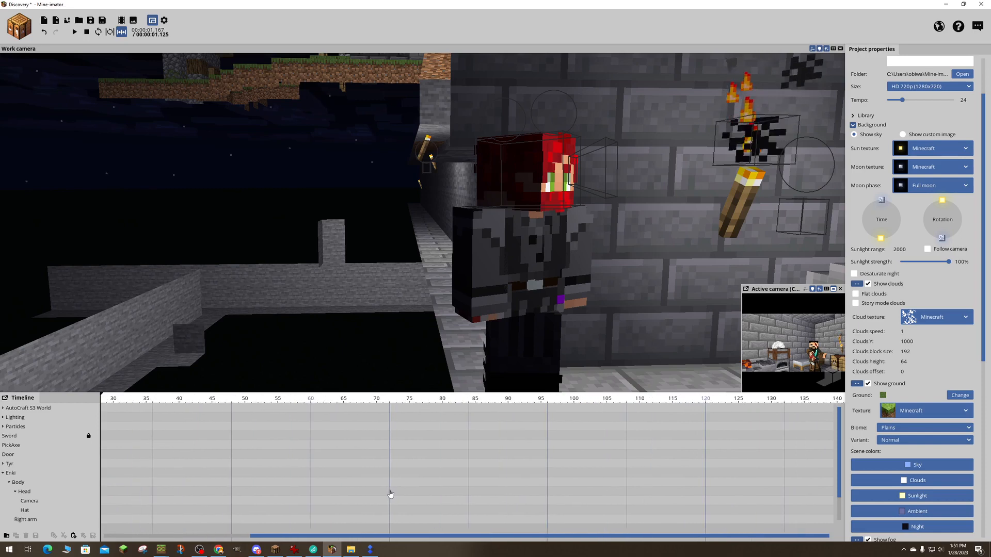
left_click_drag(333, 536, 142, 547)
left_click_drag(276, 402, 265, 404)
- Try to copy Enki's head keyframe from frame 22 to frame 27, and clear the extra copies
left_click(245, 493)
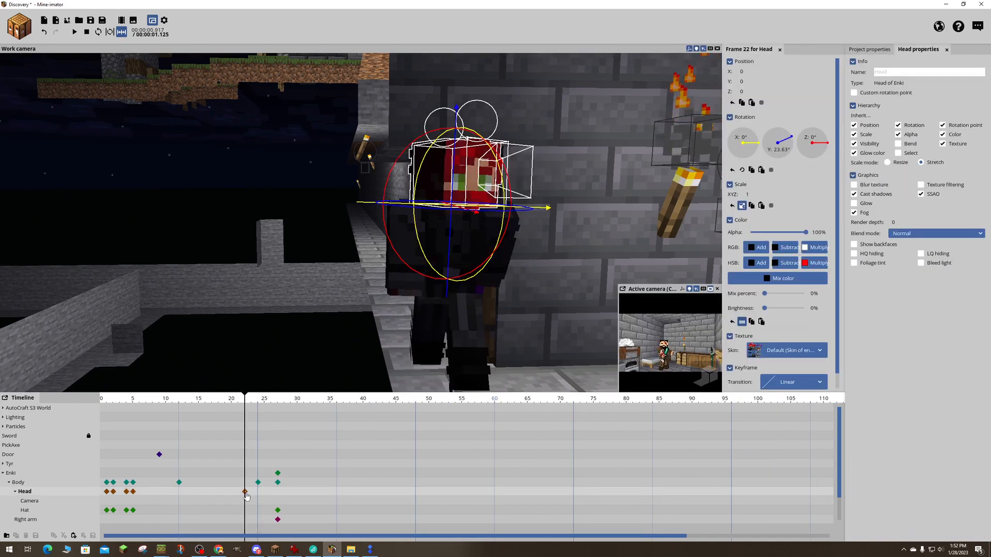
left_click(279, 496)
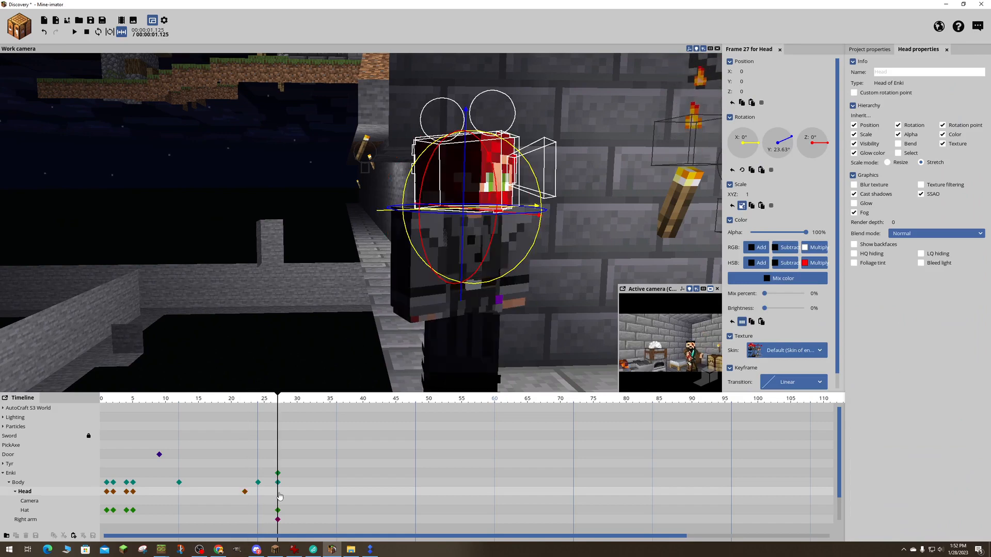
left_click(246, 494)
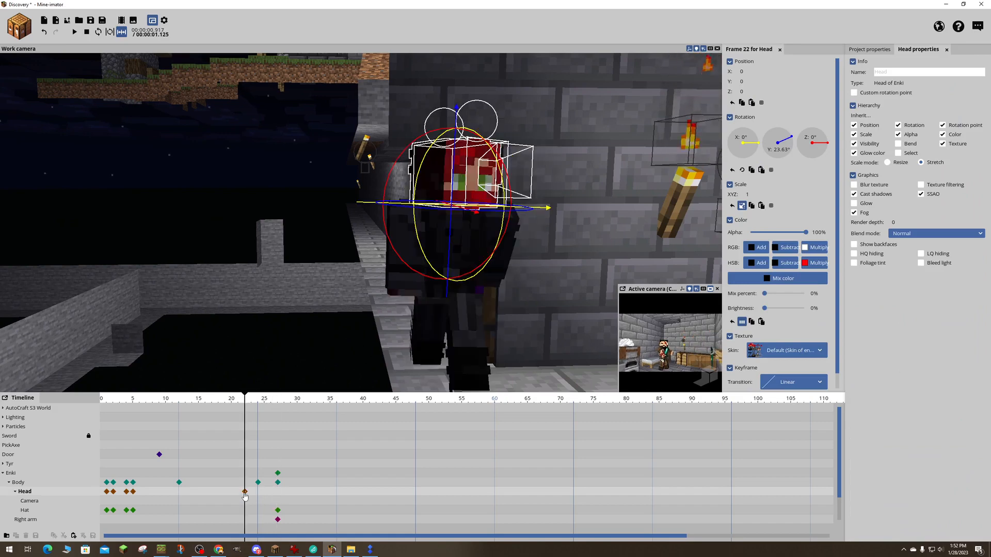
left_click(277, 495)
left_click_drag(279, 496, 279, 498)
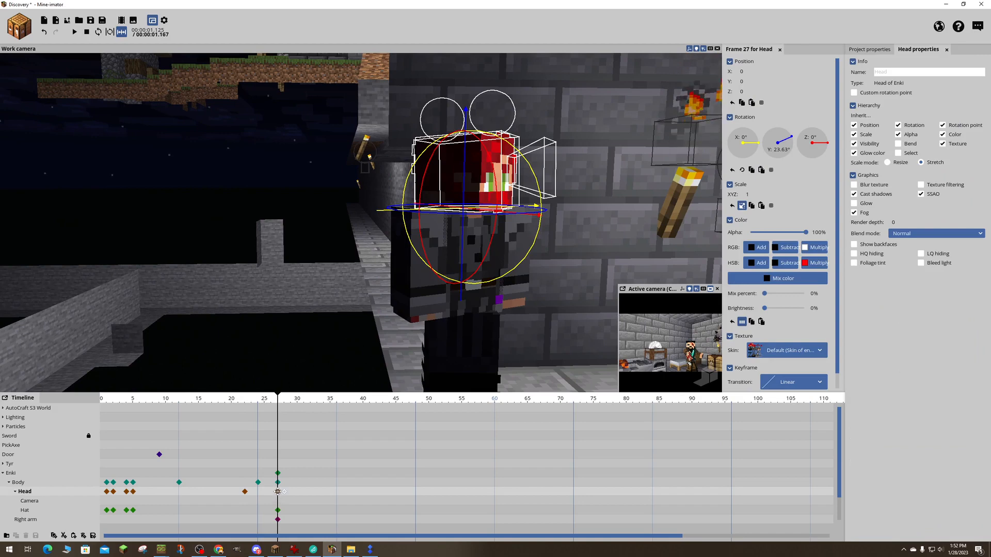
key("Delete")
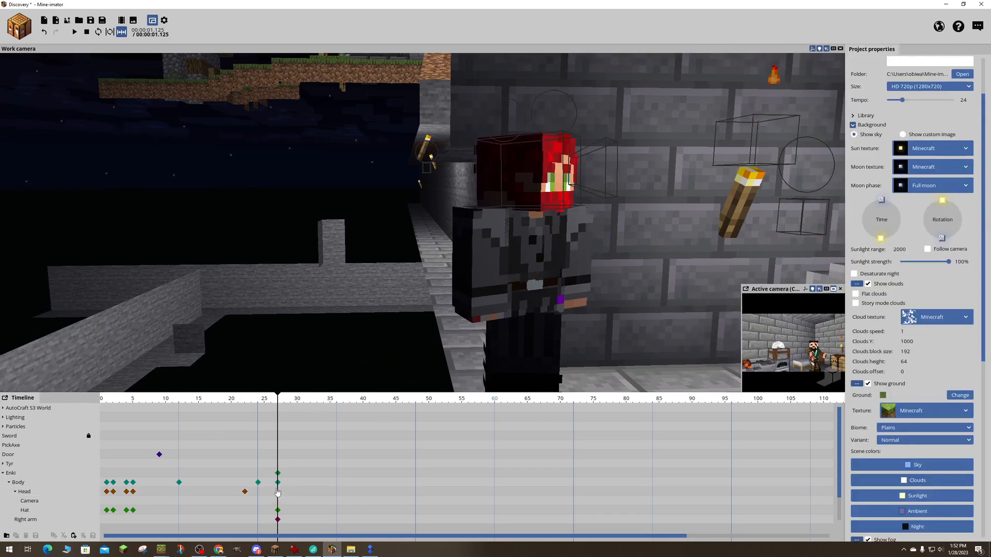
- Place a copy of Enki's frame 22 head keyframe at frame 27, keeping Y rotation 23.63° and no keyframe at frame 28
left_click(279, 495)
left_click(279, 496)
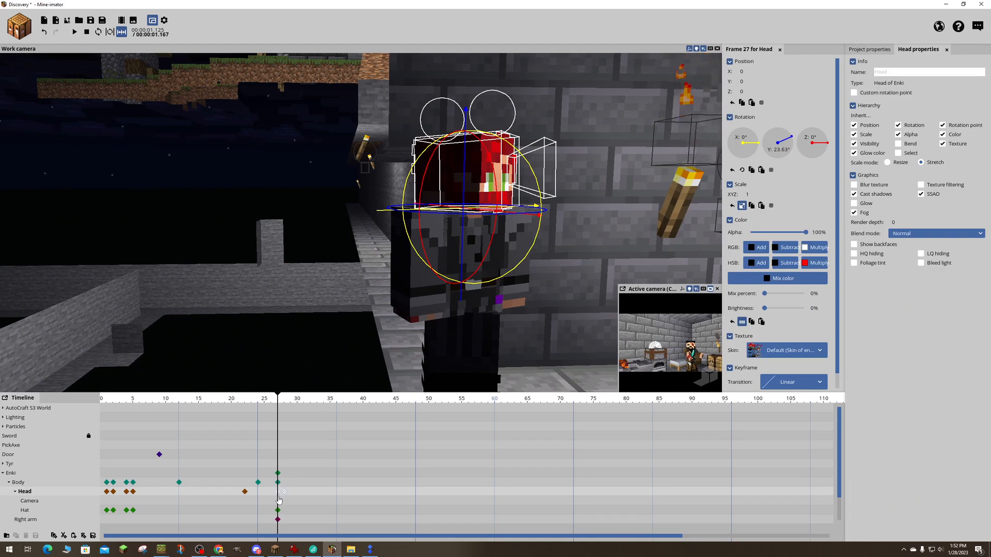
left_click(303, 498)
left_click(279, 496)
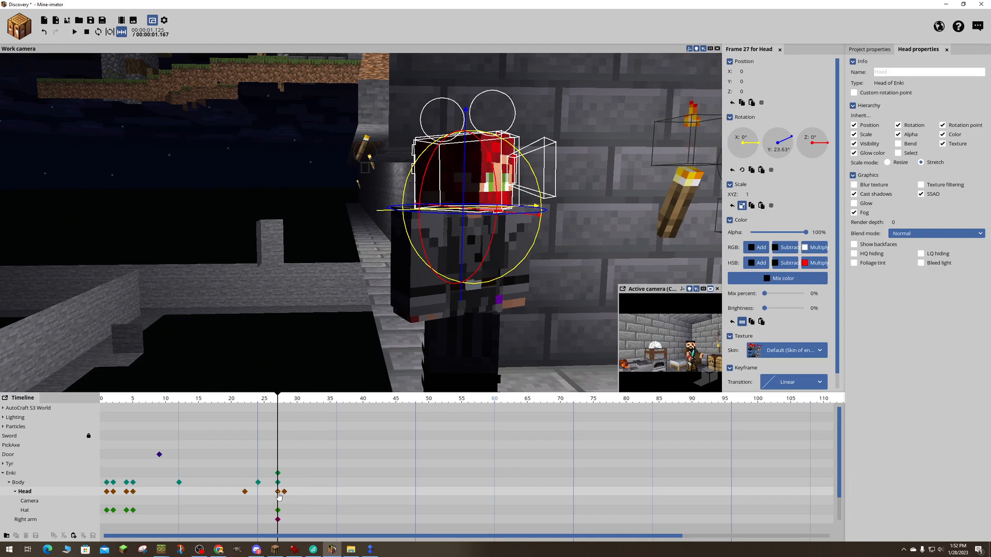
left_click(279, 497)
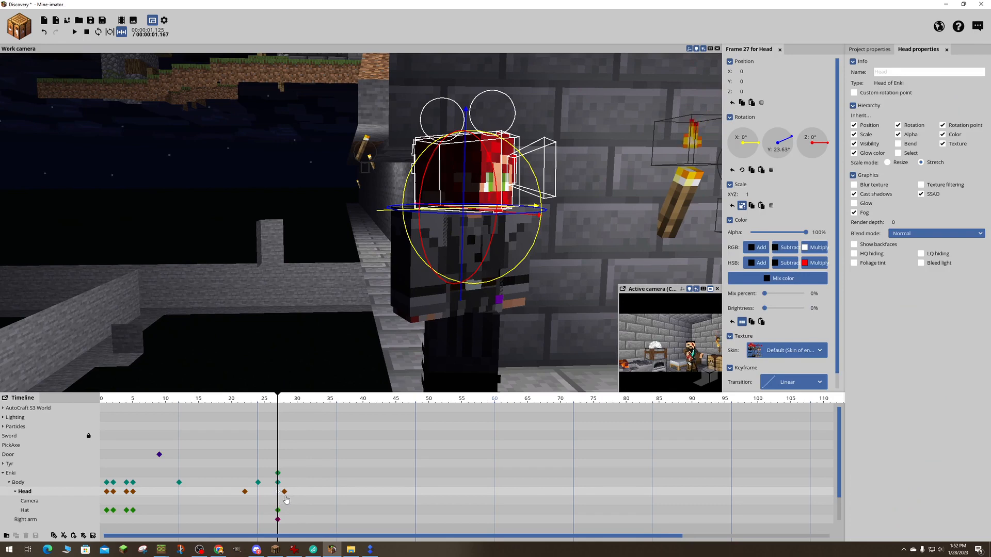
left_click(285, 494)
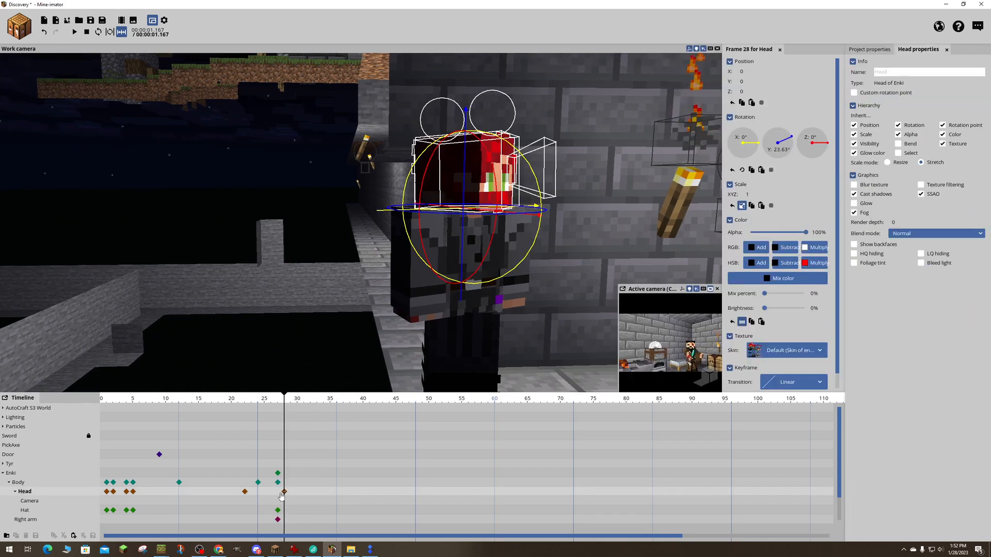
left_click_drag(281, 497, 277, 495)
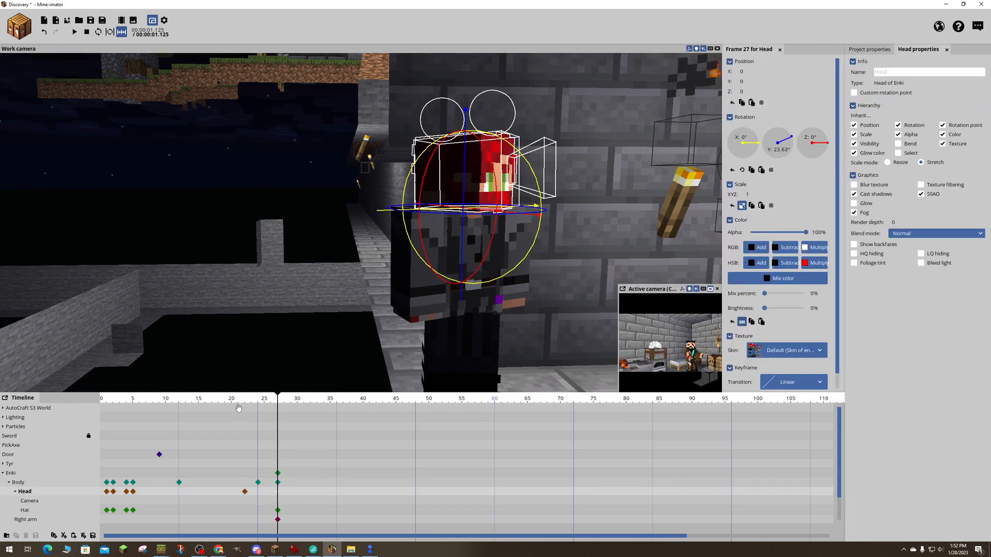
- Place a copy of Enki's frame 27 head keyframe at frame 25 and delete the head keyframe at frame 27
left_click_drag(238, 408, 264, 418)
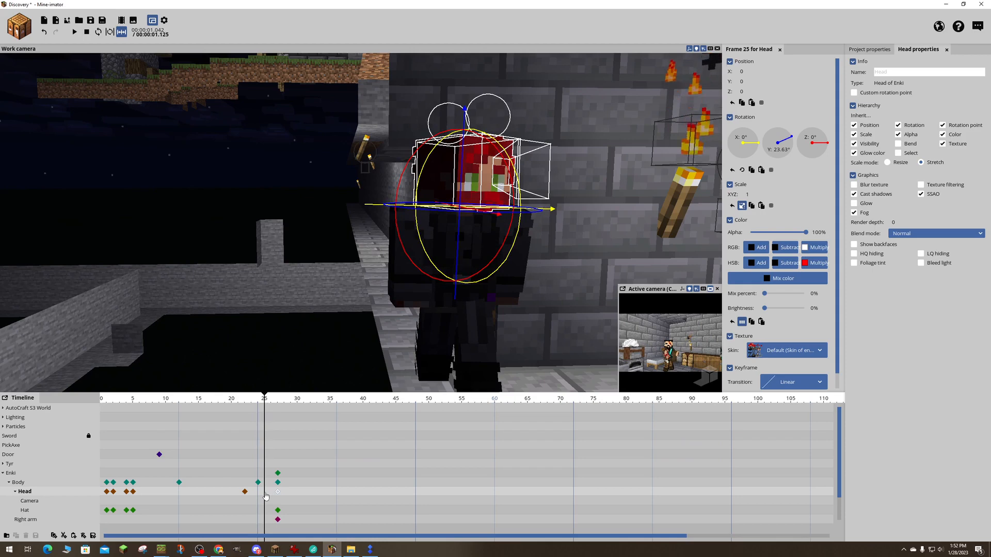
left_click(265, 494)
left_click(278, 493)
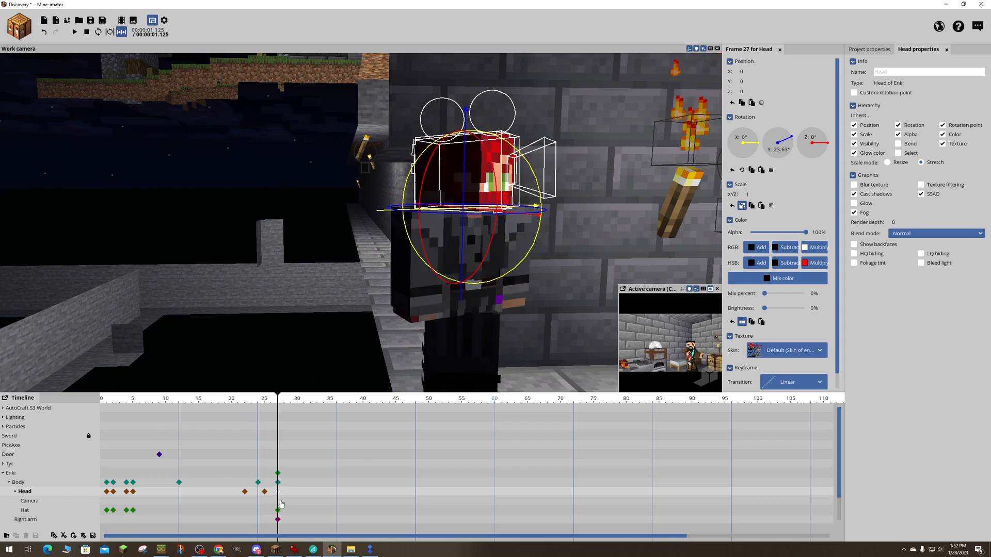
key("Delete")
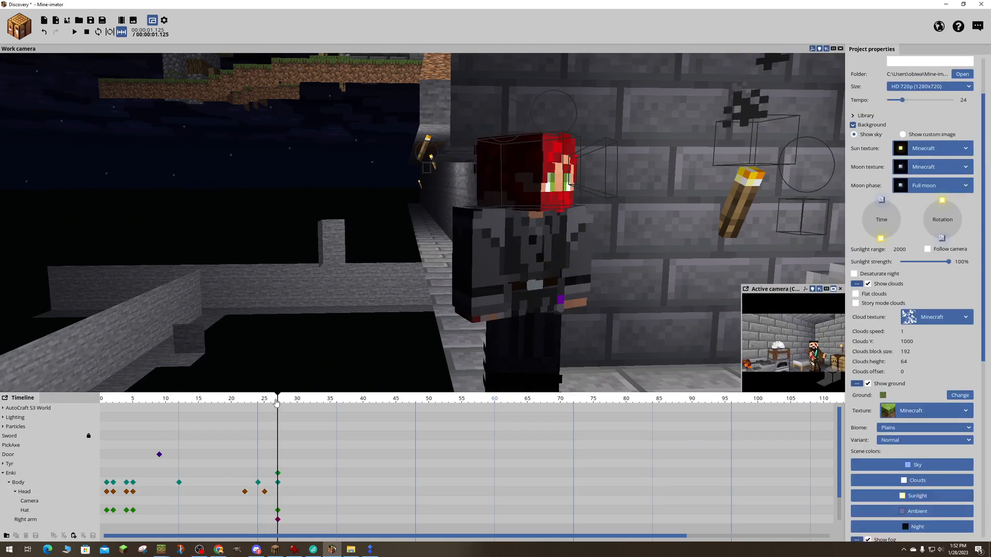
- Delete Enki's head keyframe at frame 25 and check the head motion around frame 24
mouse_move(276, 419)
left_mouse_down()
mouse_move(247, 405)
mouse_move(278, 411)
left_mouse_up()
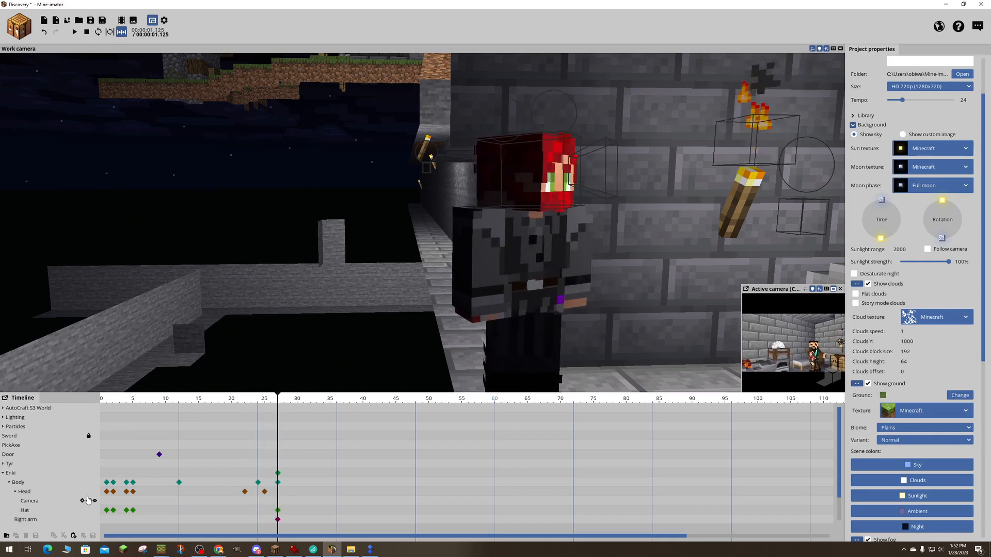
left_click(39, 496)
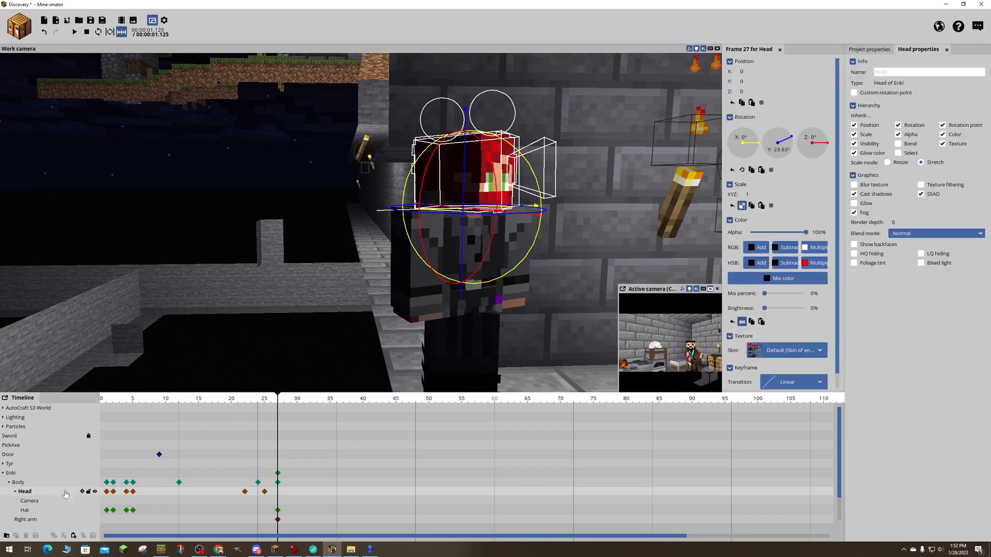
left_click(264, 492)
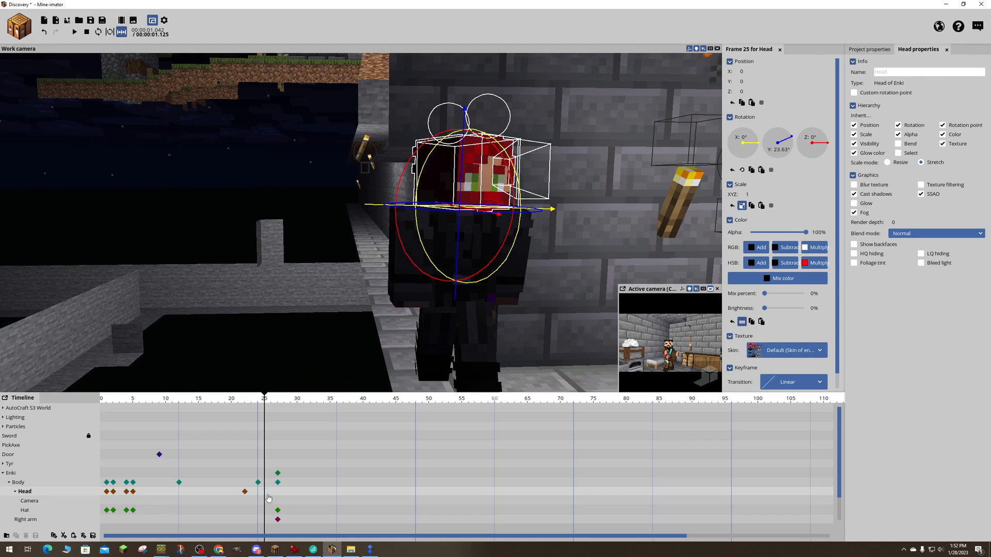
left_click(274, 427)
mouse_move(265, 400)
left_mouse_down()
mouse_move(228, 401)
mouse_move(293, 411)
mouse_move(257, 415)
left_mouse_up()
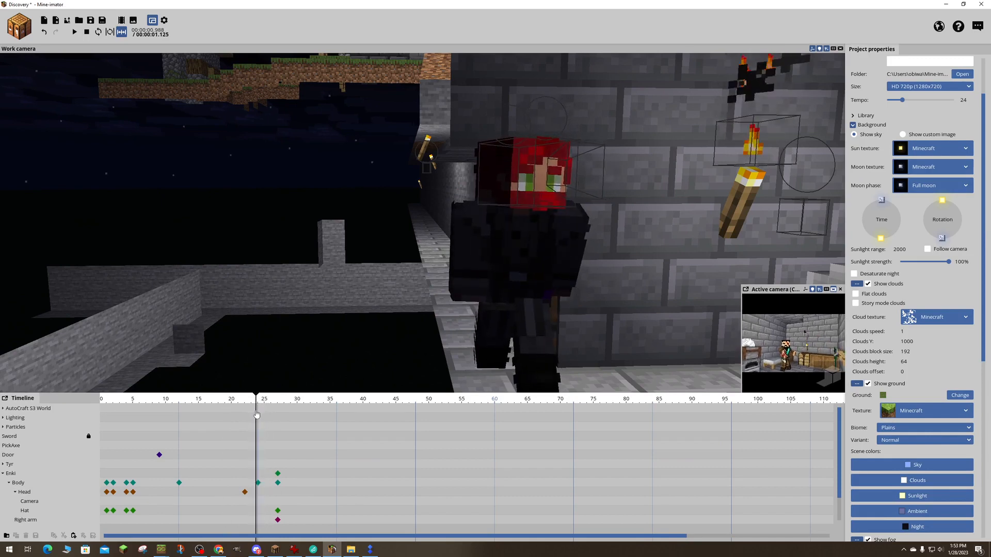
left_click_drag(257, 414, 255, 414)
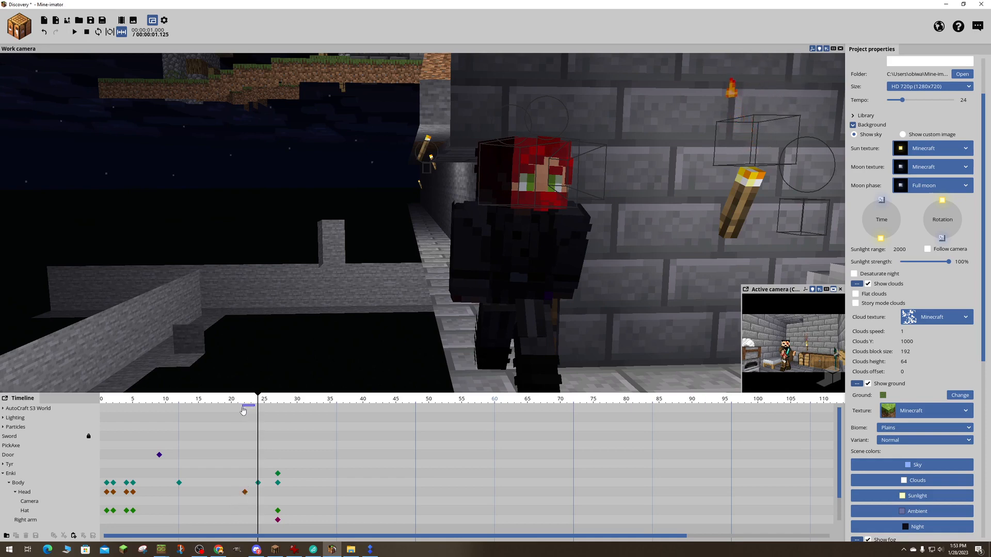
- Key Enki's head at frame 27 with a Y rotation of 9.82°, and add a keyframe for the head-mounted camera there
left_click_drag(255, 414, 279, 493)
left_click(265, 494)
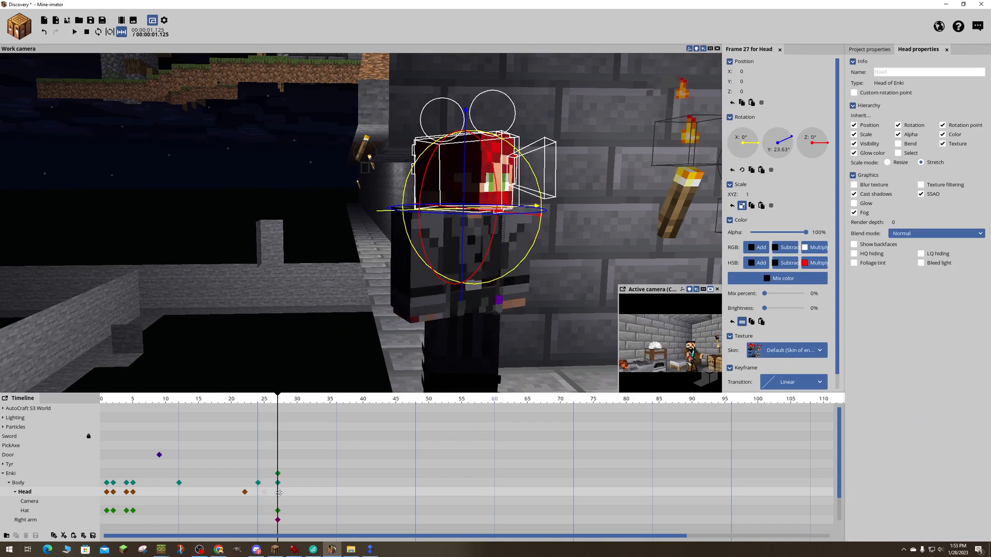
left_click_drag(302, 299, 194, 293)
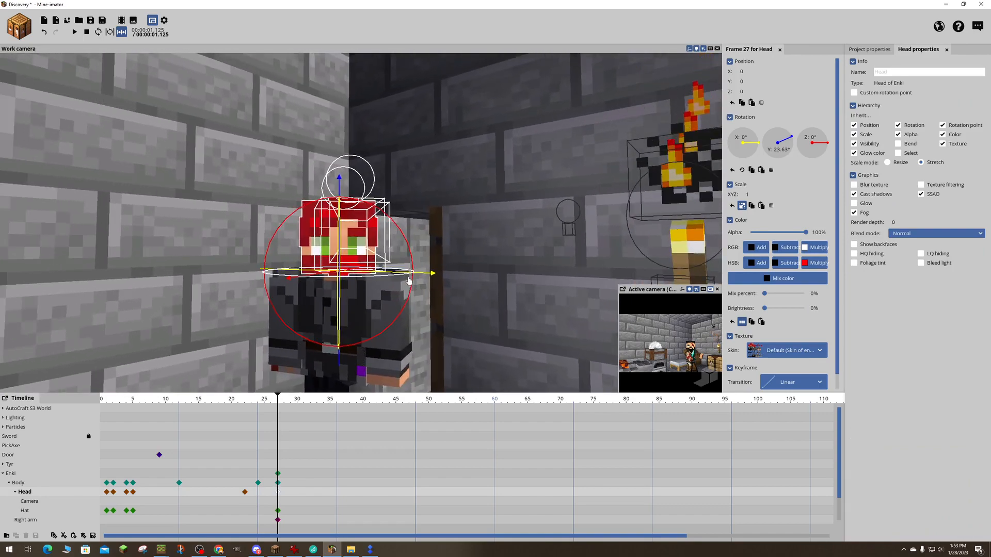
left_click_drag(409, 280, 376, 288)
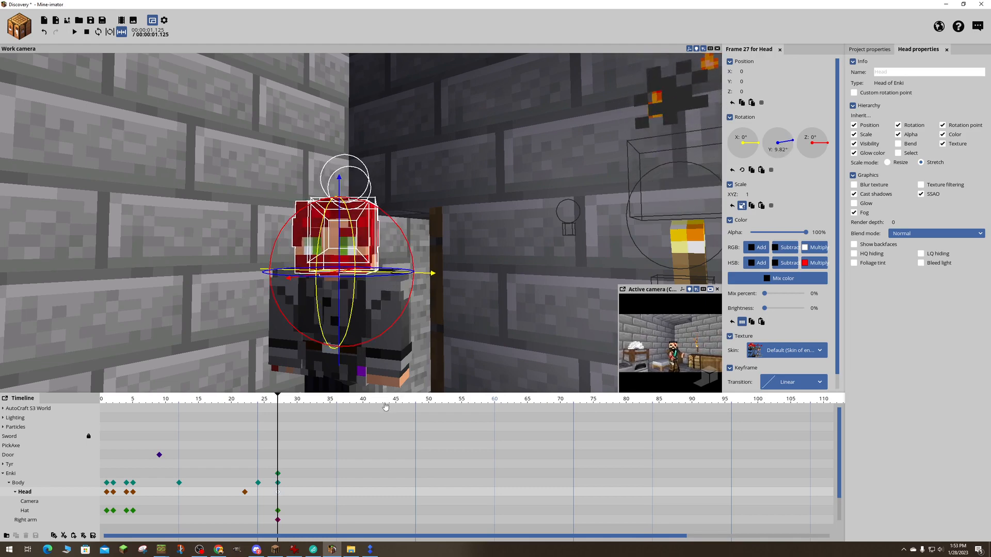
left_click(279, 502)
- Play the shot back from frame 0 to check the head motion, and save the project
left_click(241, 402)
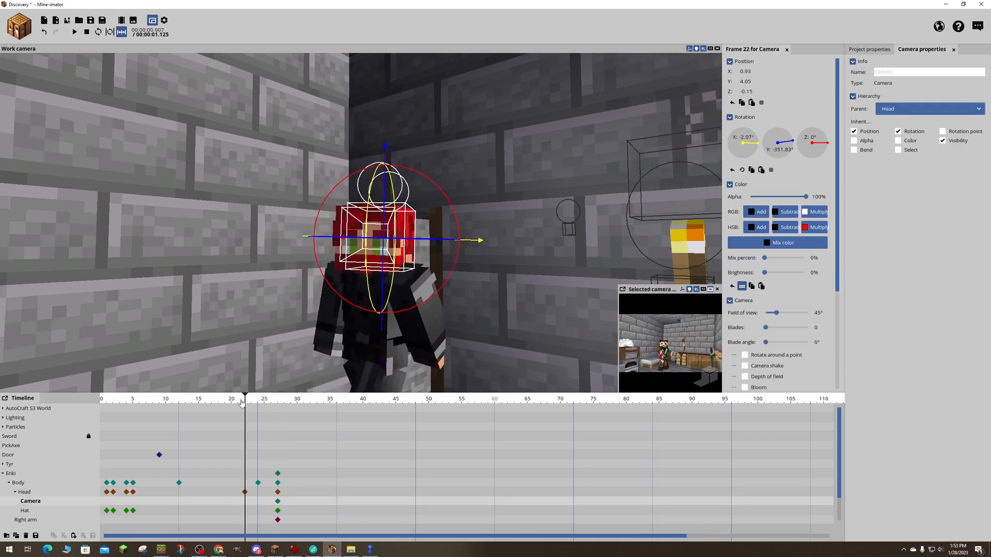
left_click_drag(241, 402, 95, 420)
key("space")
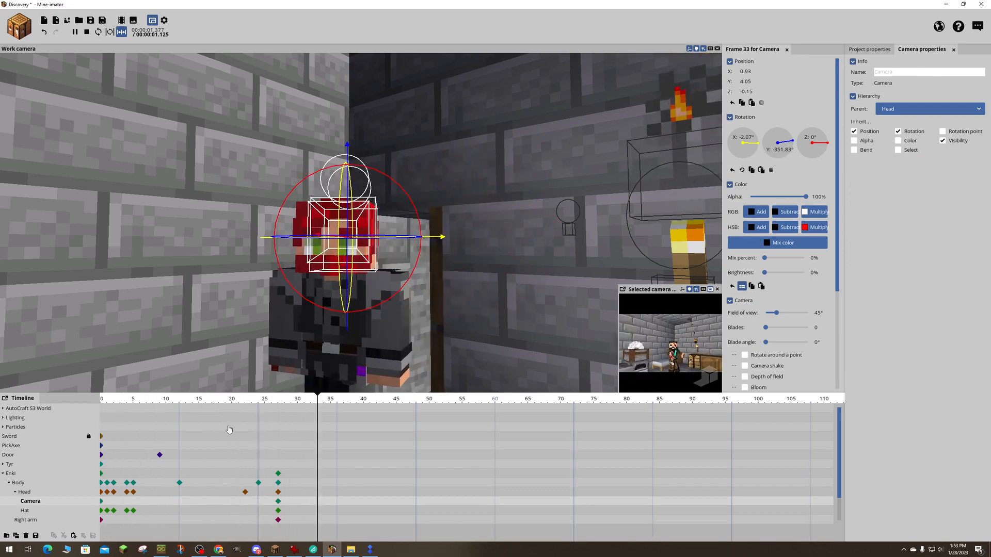
key("space")
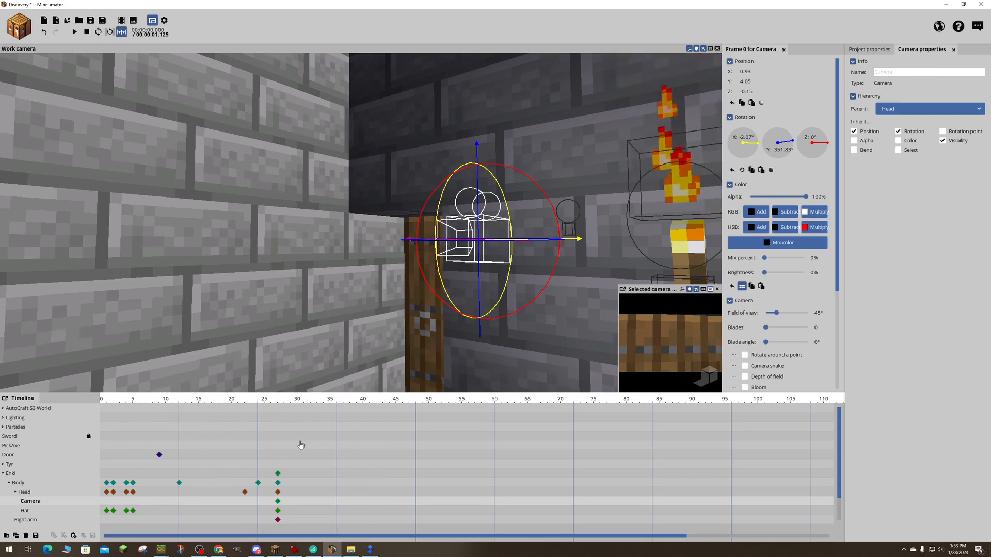
left_click(256, 550)
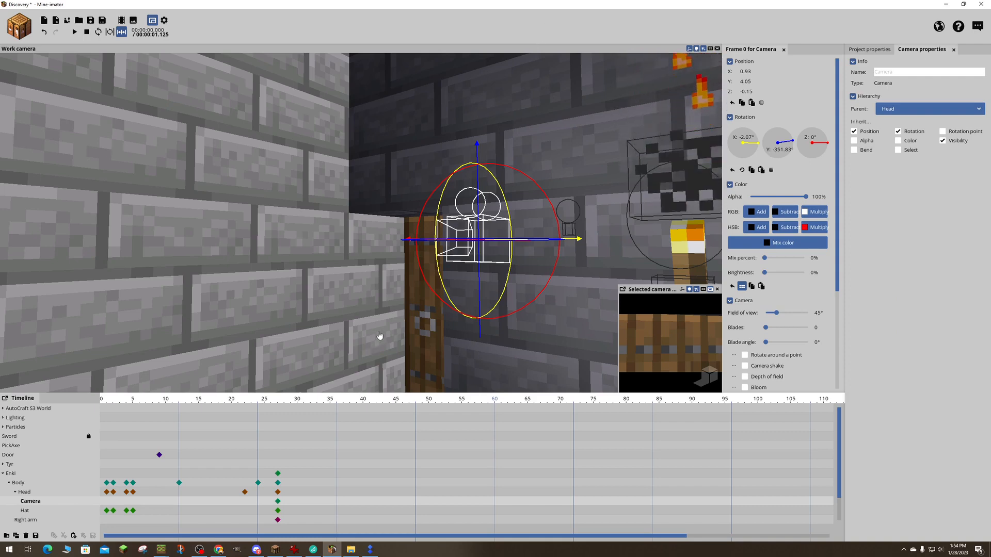
key("ctrl+s")
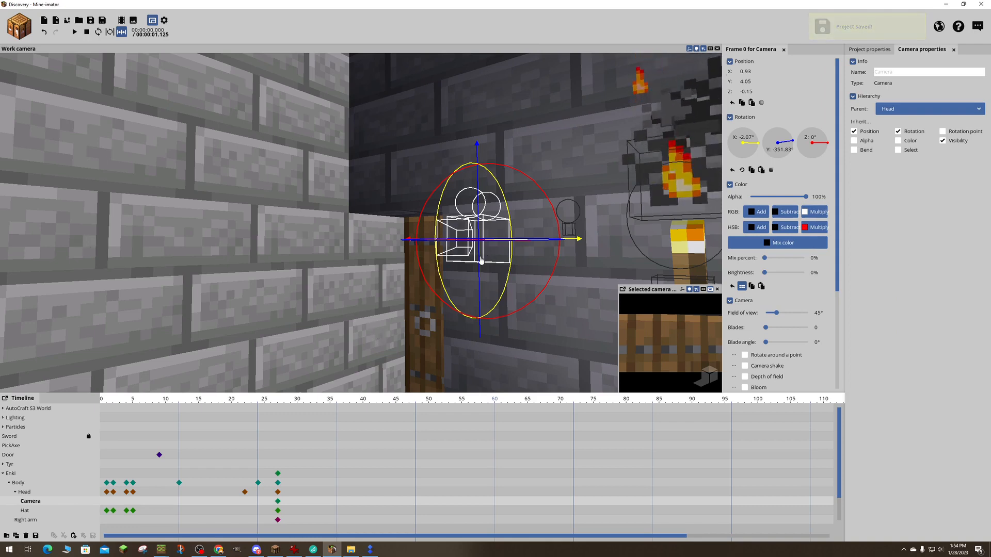
- Review Enki's entrance by playing from frame 2 and checking frame 23, and save the project again
left_click(113, 400)
left_click_drag(113, 403, 110, 438)
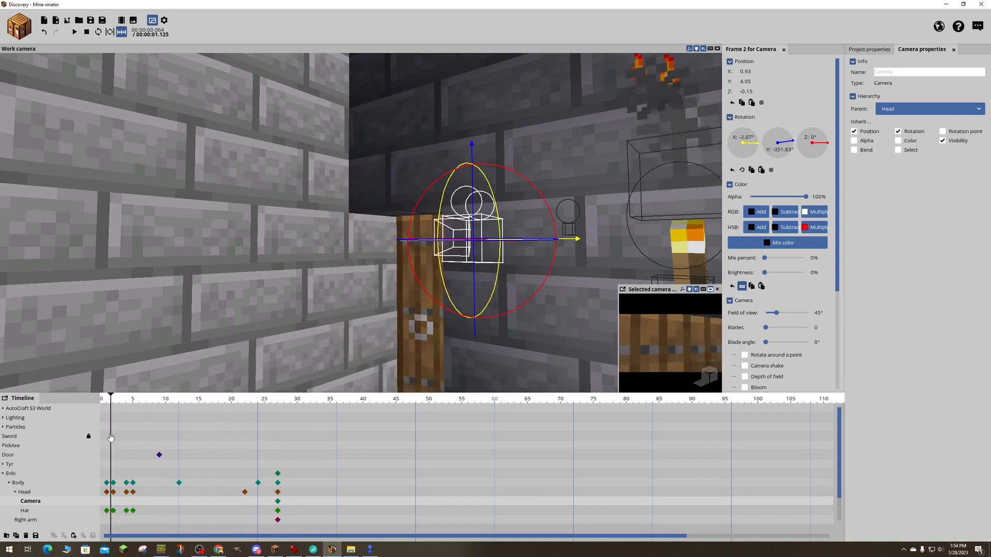
key("space")
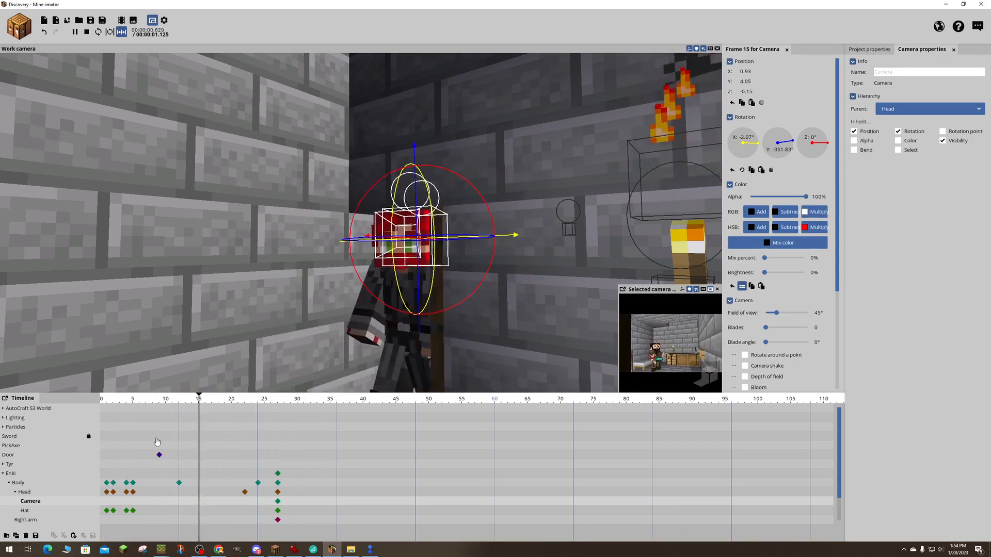
key("space")
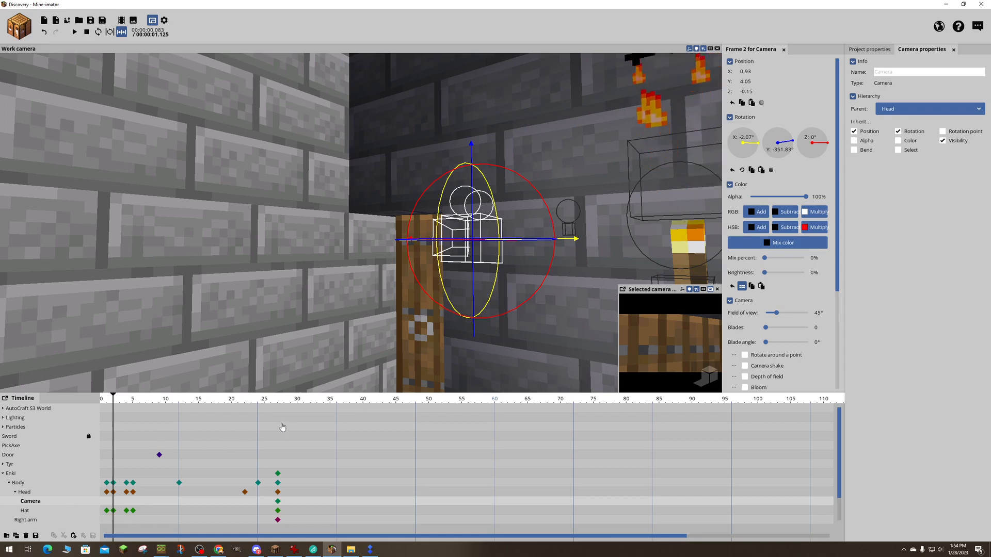
mouse_move(248, 398)
left_mouse_down()
mouse_move(210, 399)
mouse_move(308, 399)
mouse_move(239, 400)
mouse_move(280, 411)
mouse_move(139, 400)
mouse_move(261, 400)
mouse_move(164, 404)
mouse_move(252, 404)
left_mouse_up()
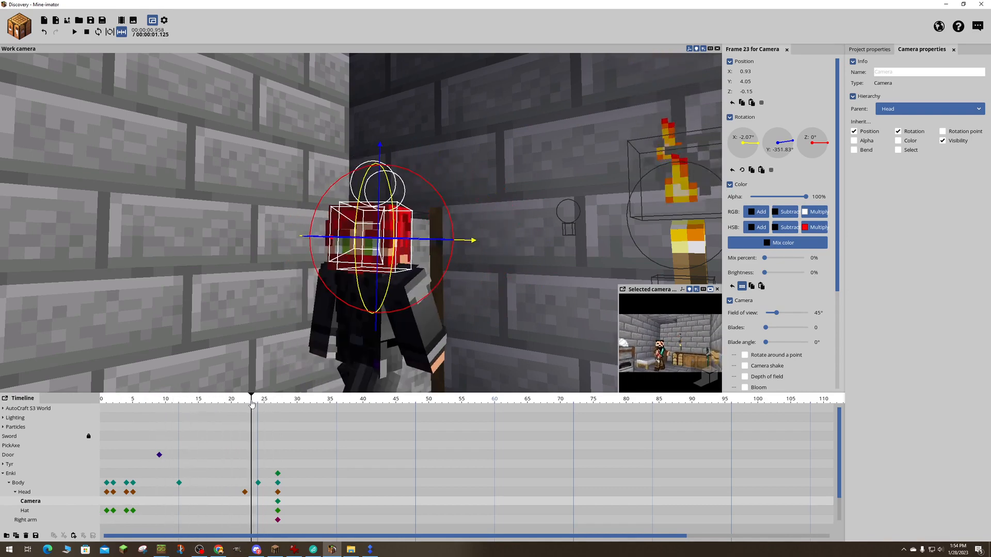
key("ctrl+s")
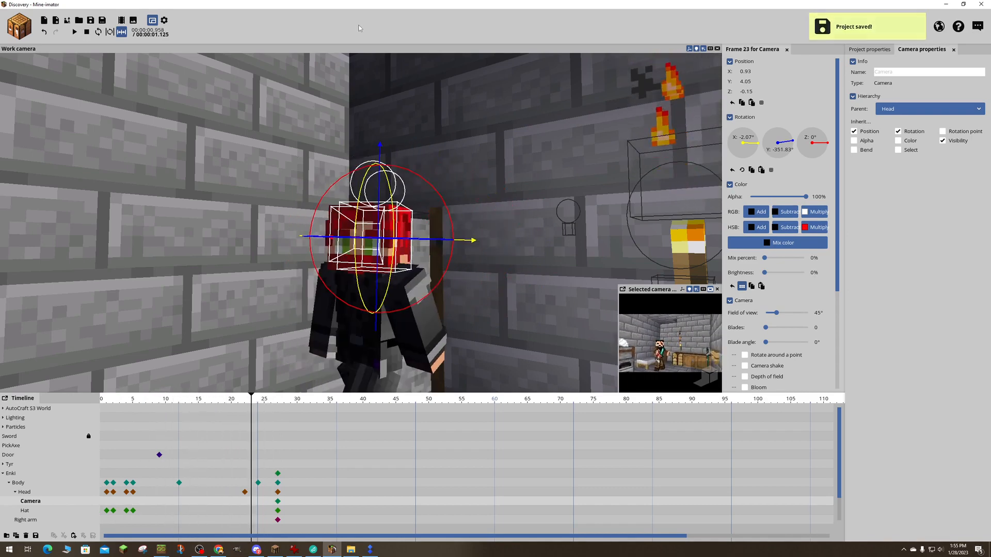